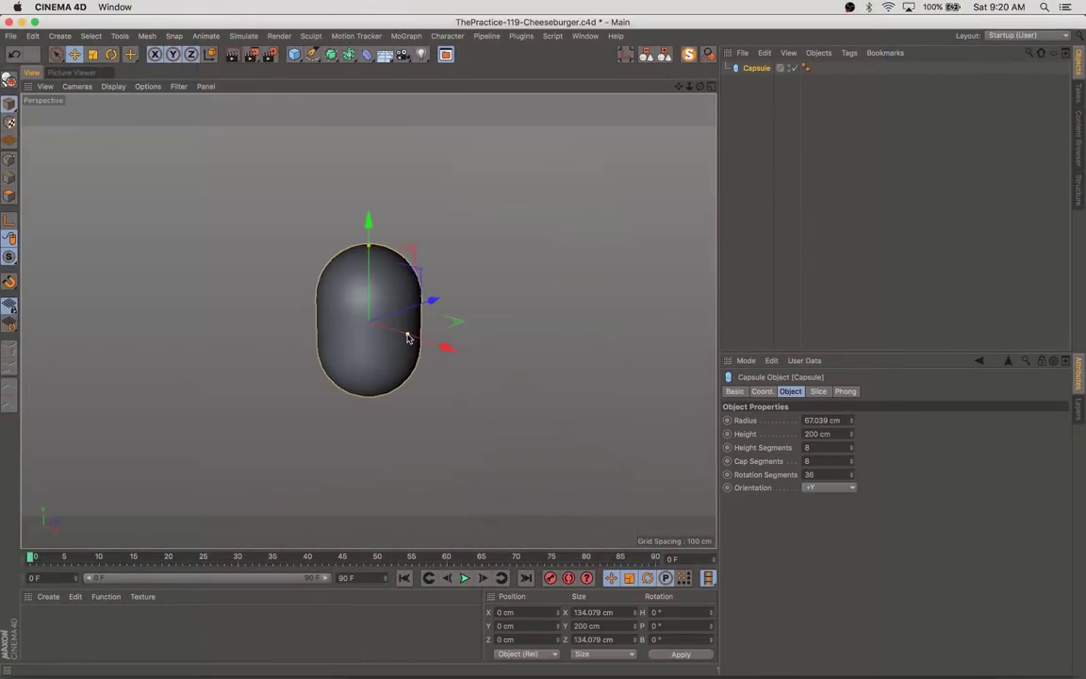
Show wireframe lines over the shaded capsule and zoom in on it
click(113, 85)
click(141, 113)
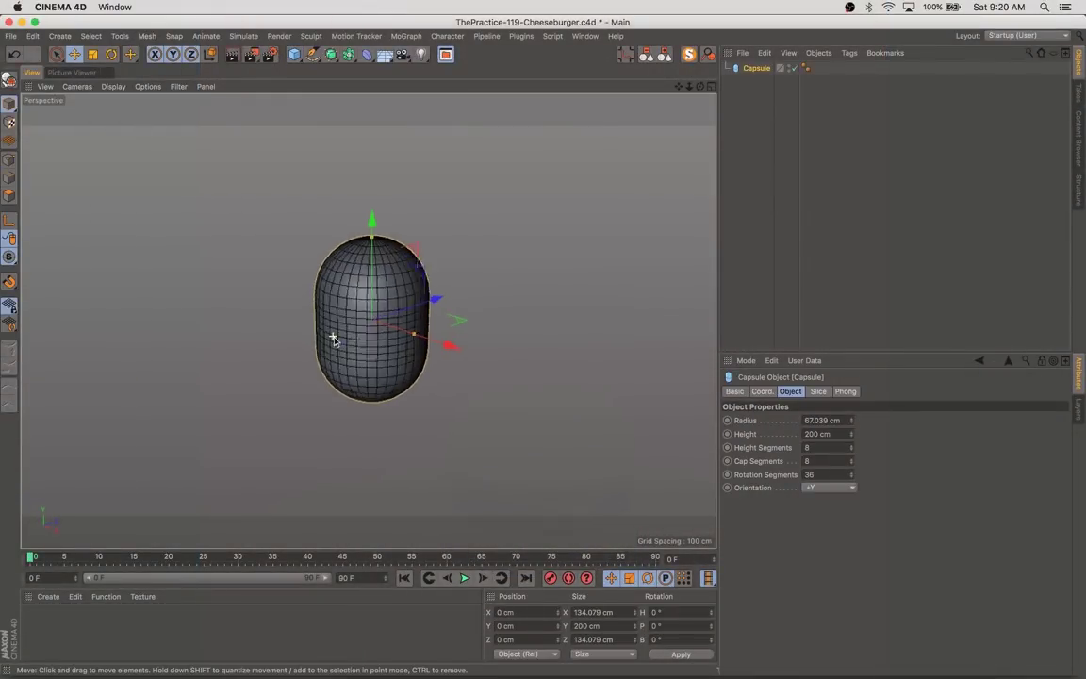
scroll(320, 283, up, 2)
scroll(360, 302, up, 3)
Make the capsule editable and delete its lower half with Loop Selection
key(c)
key(u)
key(l)
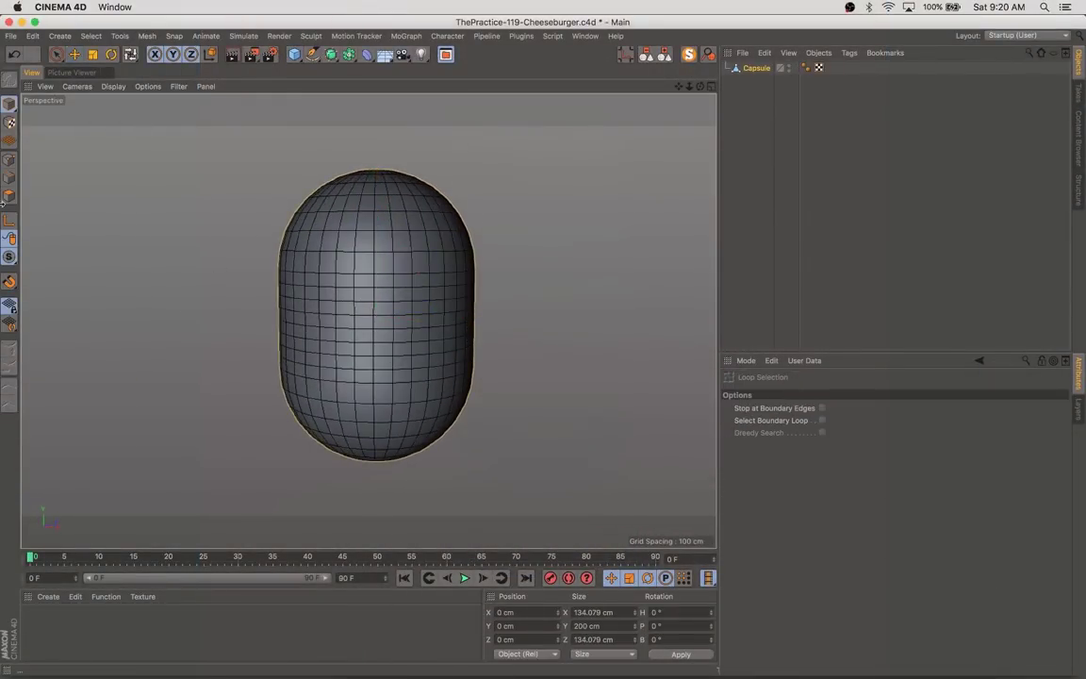
key(u)
key(n)
click(373, 358)
ctrl+click(9, 160)
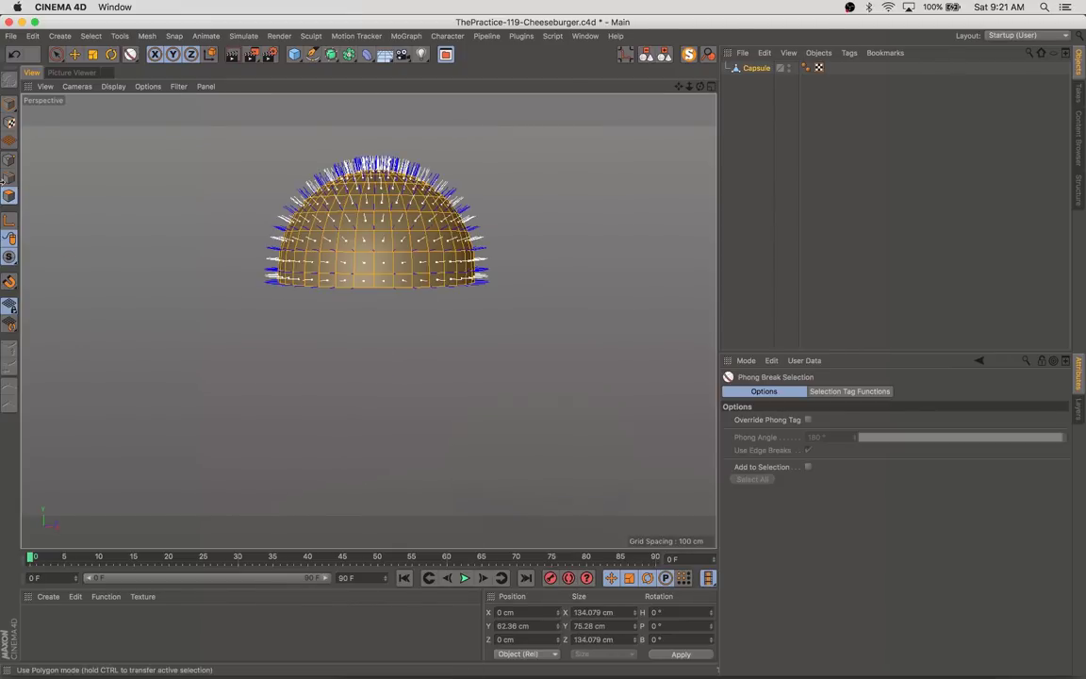
ctrl+click(10, 195)
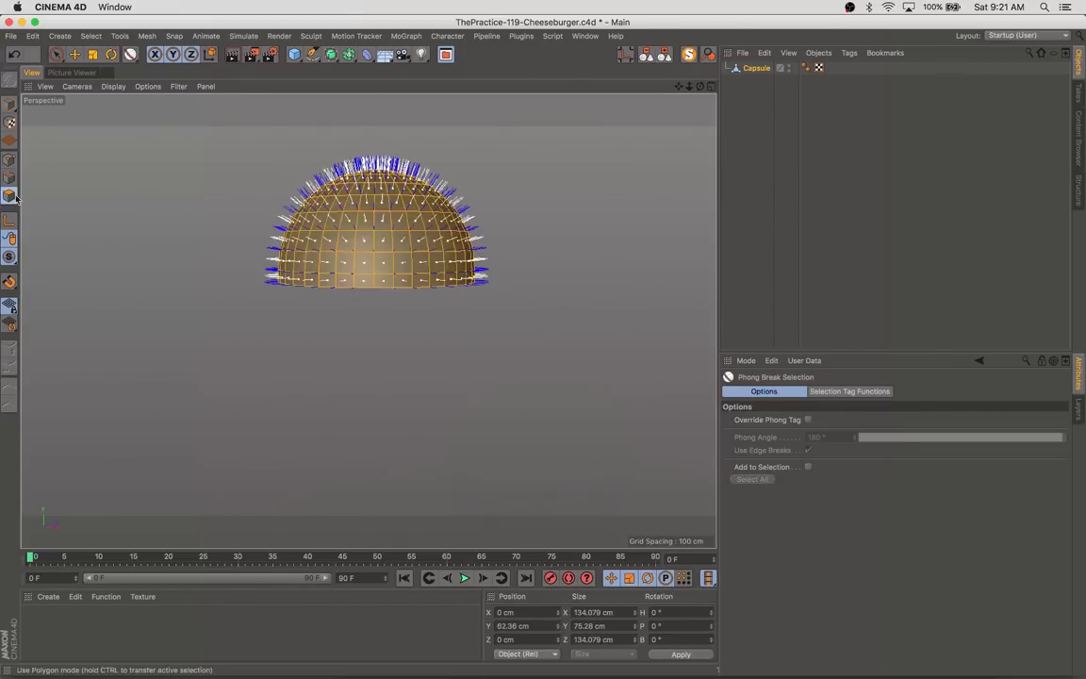
Squash the dome and flatten its crown to 57.222 cm using 72 cm soft selection
click(531, 346)
key(e)
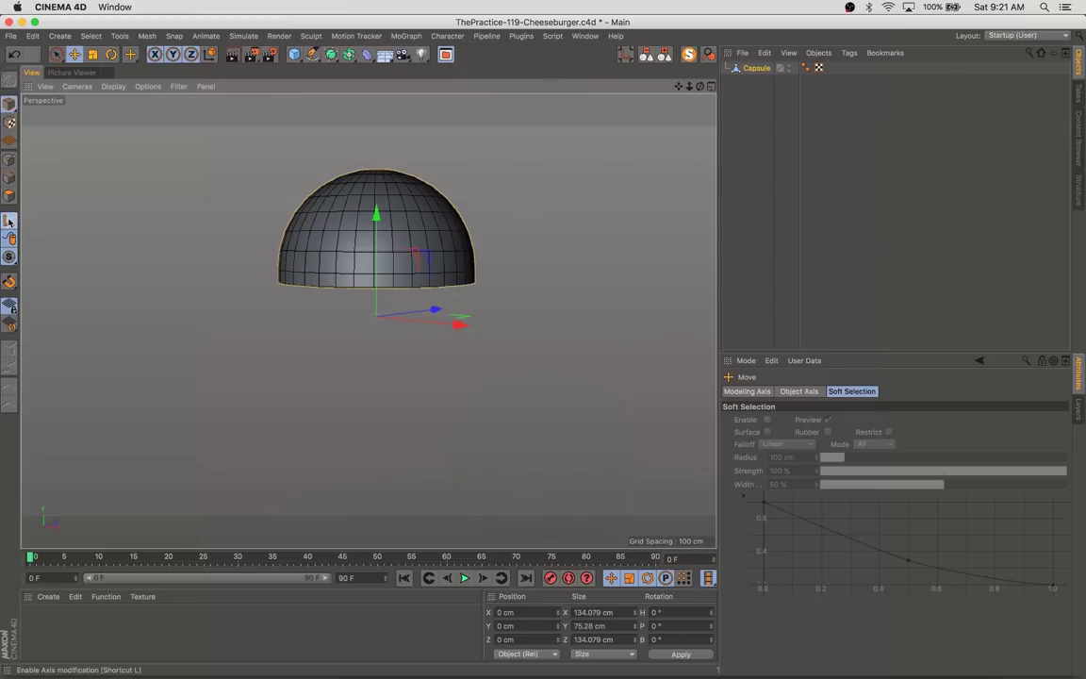
drag(377, 129, 376, 132)
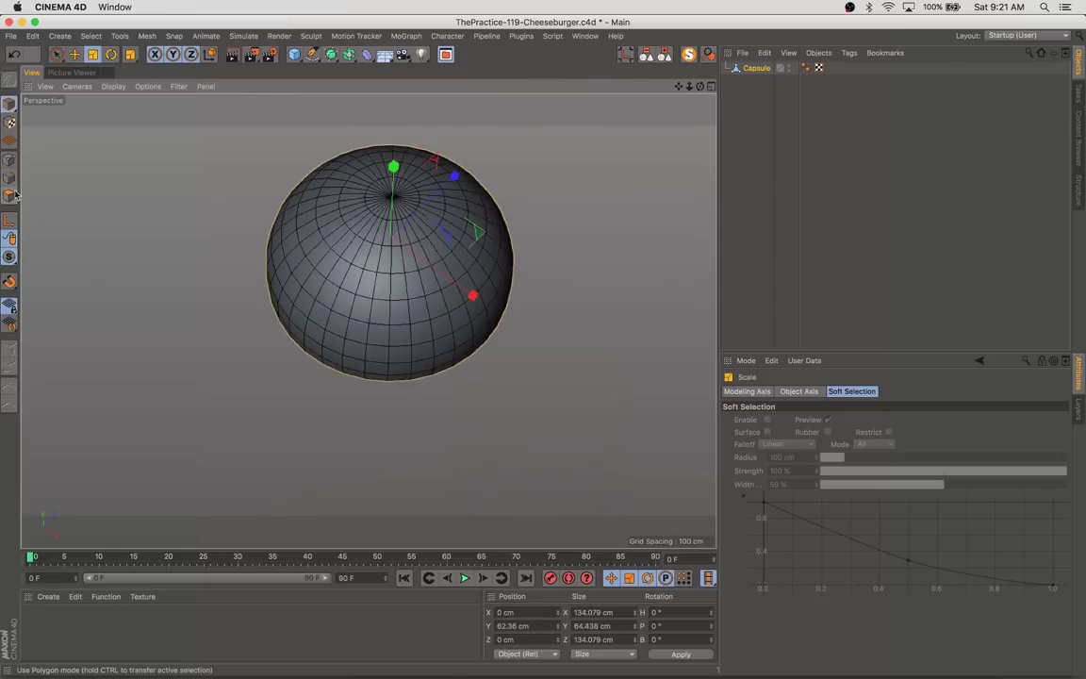
click(957, 470)
click(895, 511)
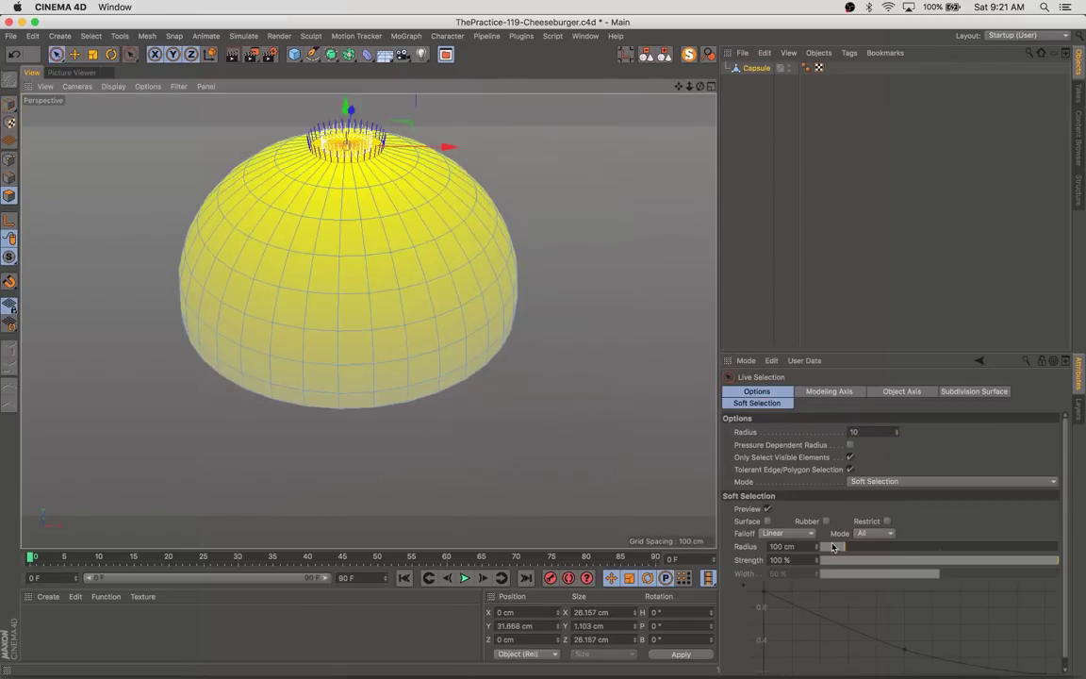
alt+middle_drag(390, 177, 378, 308)
key(t)
drag(344, 180, 368, 318)
click(9, 104)
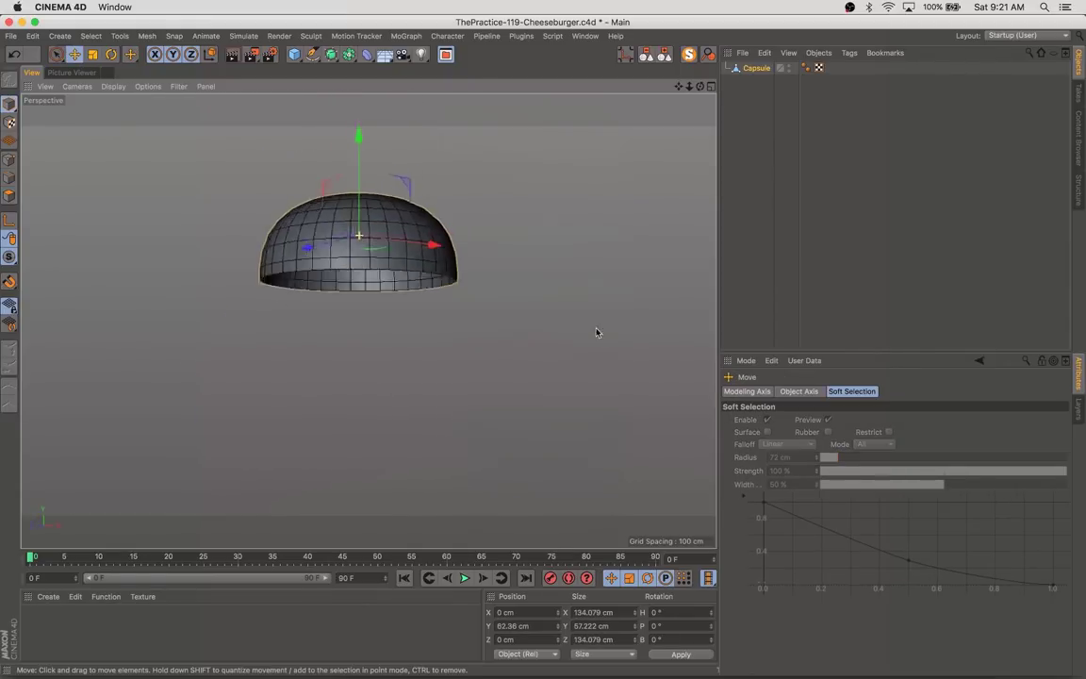
alt+drag(430, 432, 449, 395)
Add a Cylinder about 66 cm in radius and 26 cm high under the dome
click(294, 53)
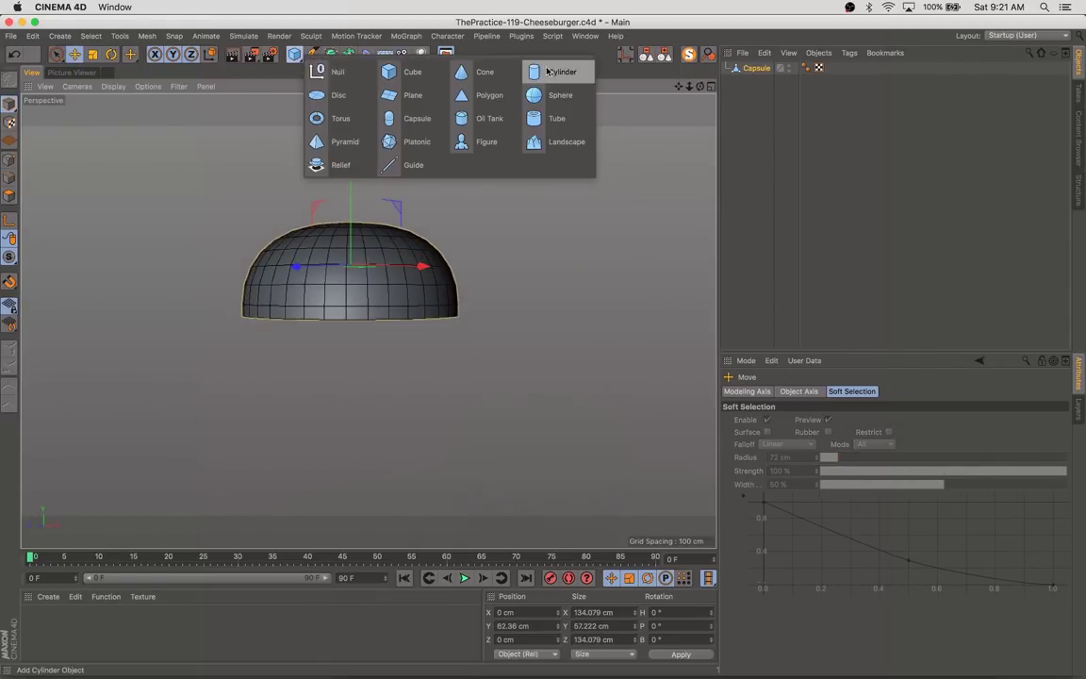
click(563, 71)
mouse_move(403, 350)
alt+mouse_down()
mouse_move(425, 245)
mouse_move(468, 222)
mouse_move(405, 311)
alt+mouse_up()
mouse_move(349, 282)
mouse_down()
mouse_move(354, 352)
mouse_move(412, 323)
mouse_up()
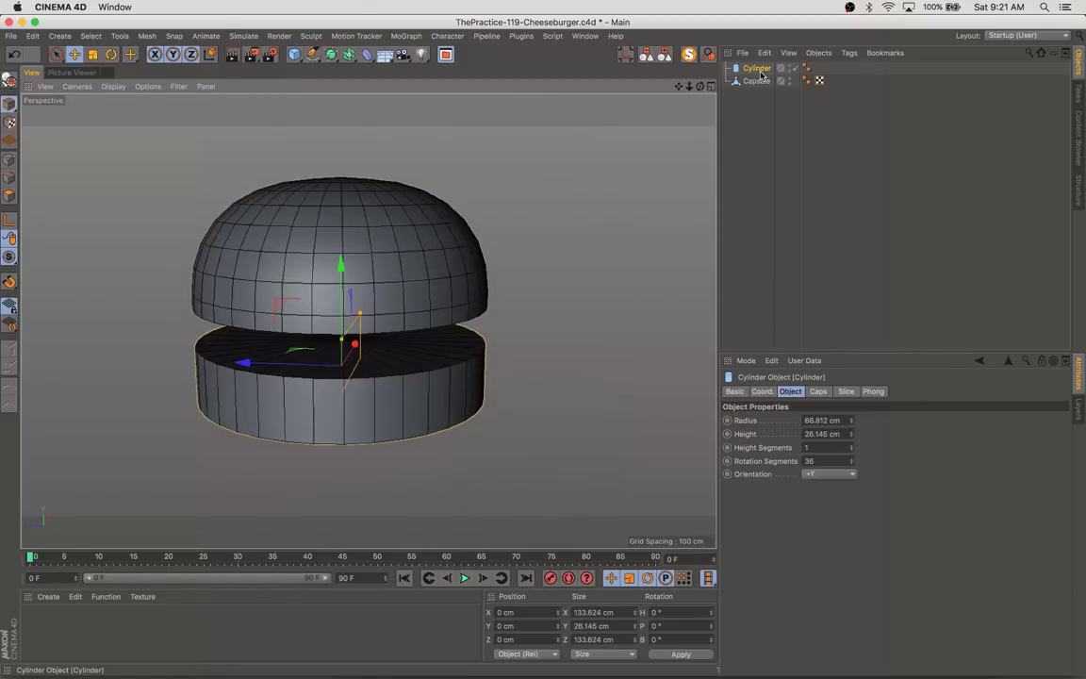
Fillet the cylinder's caps with 3 segments at 5.869 cm and thin it slightly
click(818, 391)
click(775, 450)
mouse_move(528, 283)
alt+mouse_down()
mouse_move(509, 339)
mouse_move(474, 351)
alt+mouse_up()
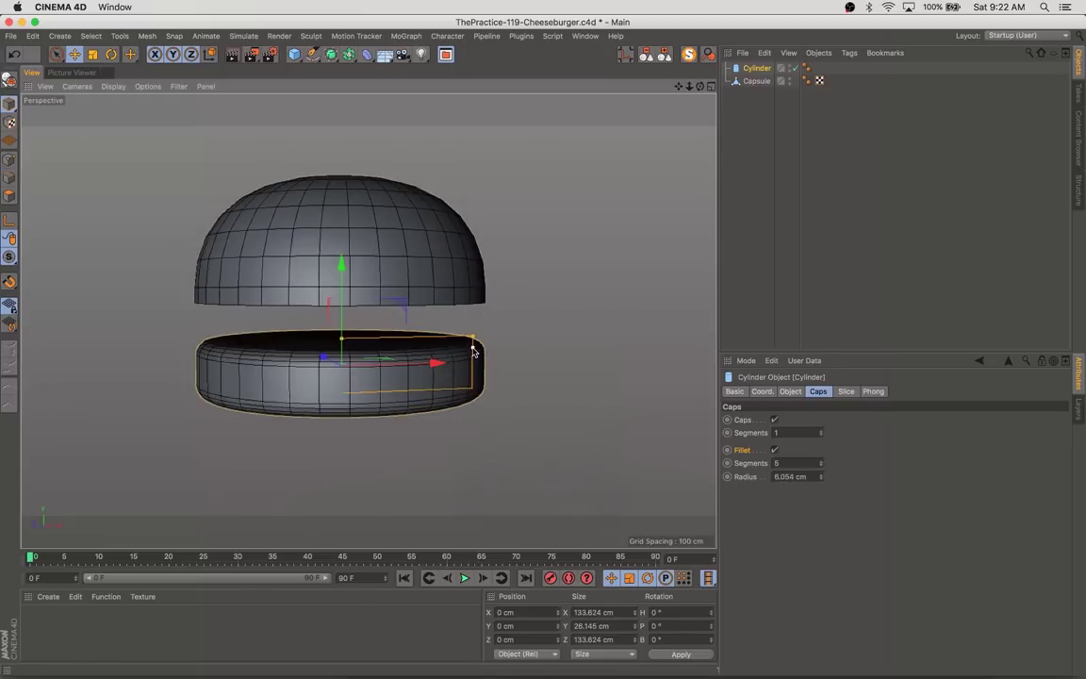
scroll(425, 358, up, 3)
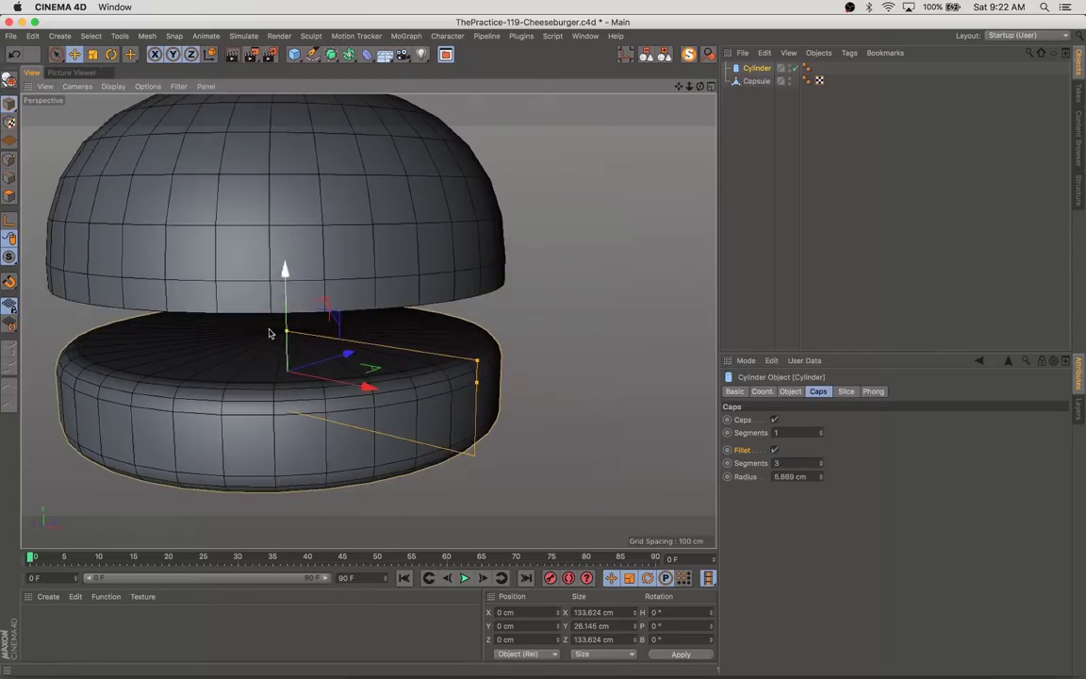
mouse_move(284, 269)
mouse_down()
mouse_move(306, 353)
mouse_move(425, 473)
mouse_move(376, 412)
mouse_move(261, 417)
mouse_up()
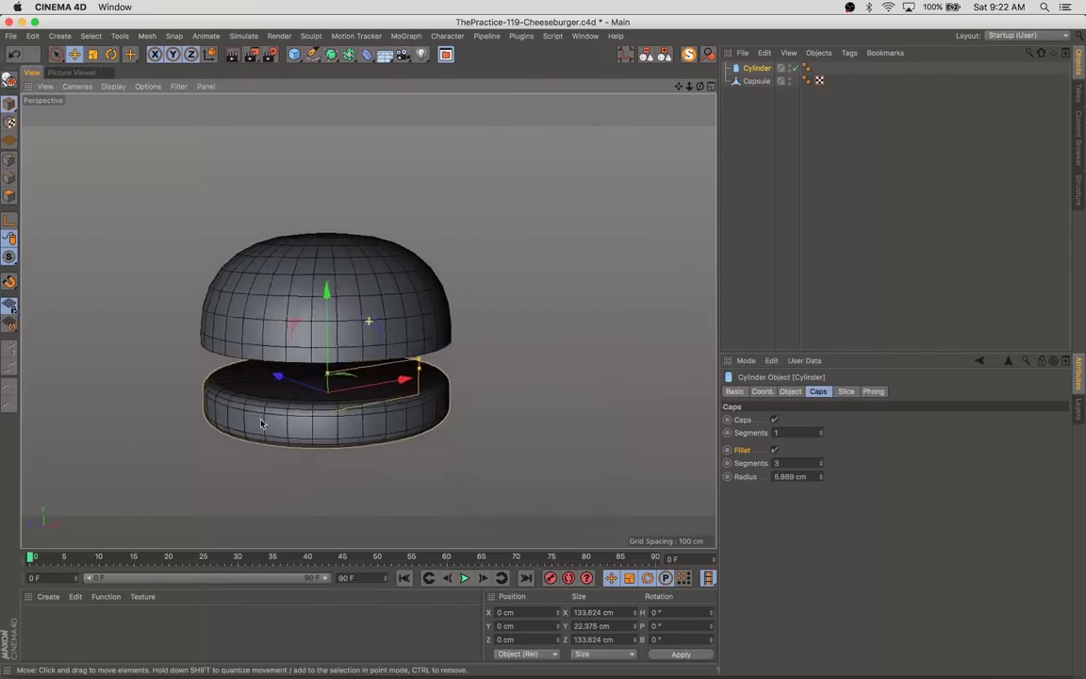
click(236, 321)
Close the dome's bottom hole and bevel its bottom edge with two subdivisions
scroll(211, 359, up, 2)
right_click(246, 358)
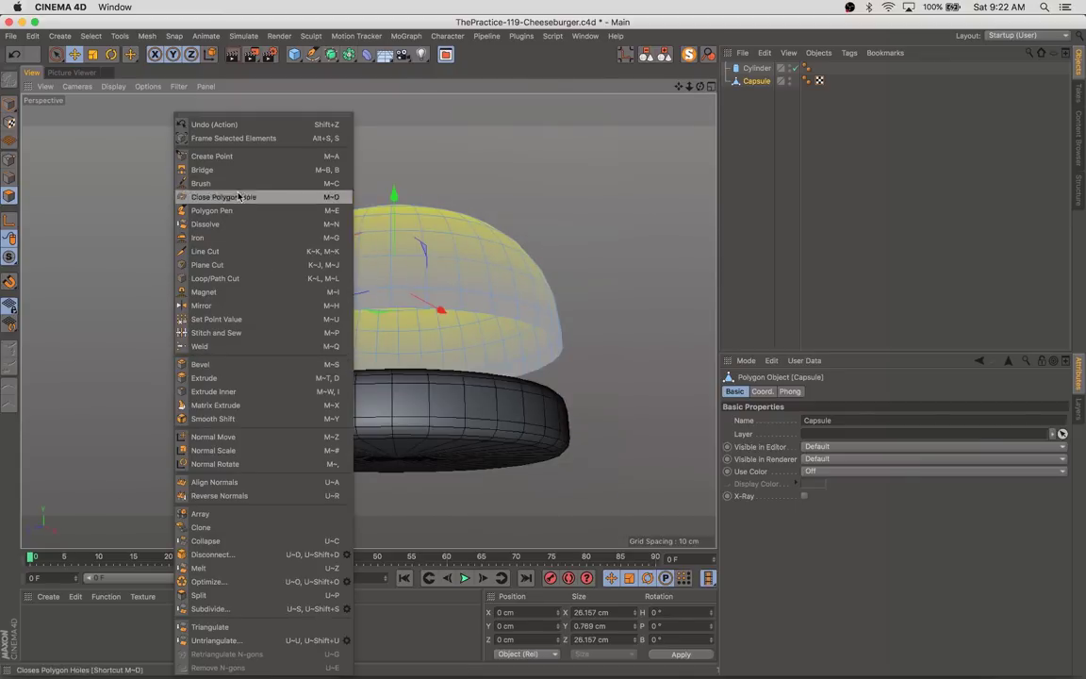
click(238, 196)
click(366, 377)
key(space)
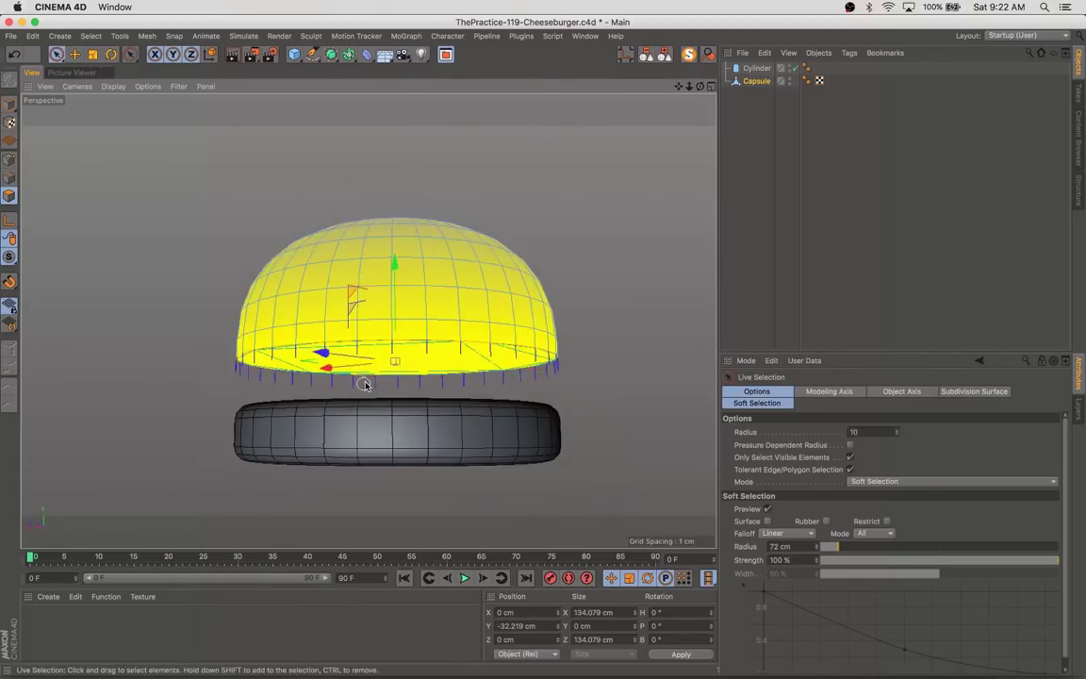
right_click(365, 385)
click(274, 375)
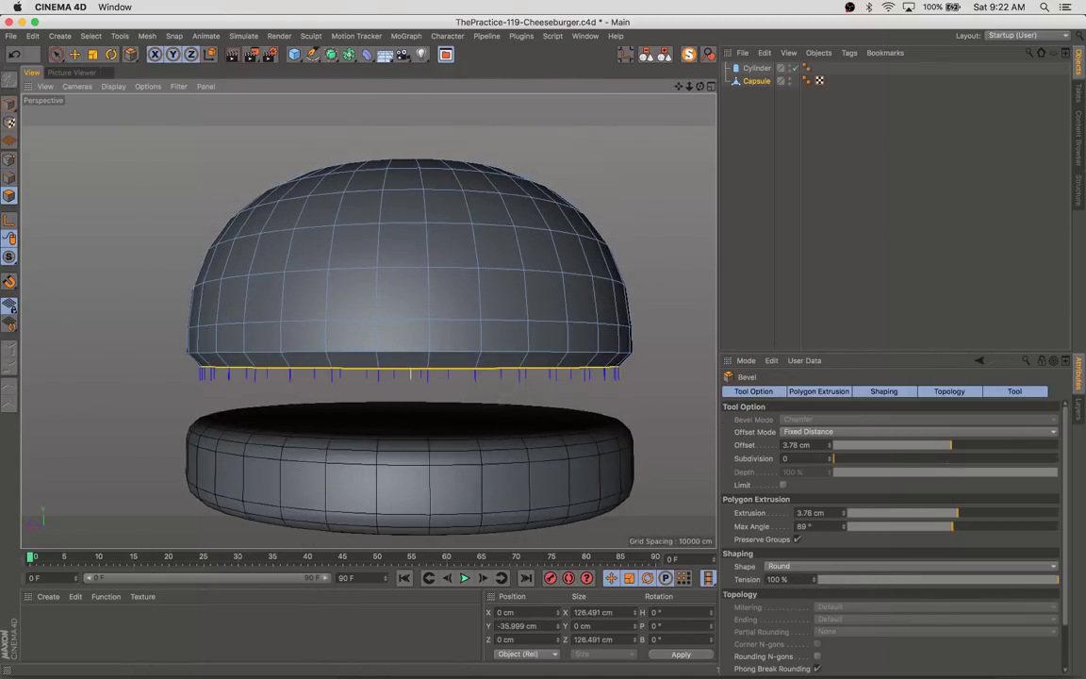
middle_drag(528, 422, 559, 421)
drag(610, 401, 580, 388)
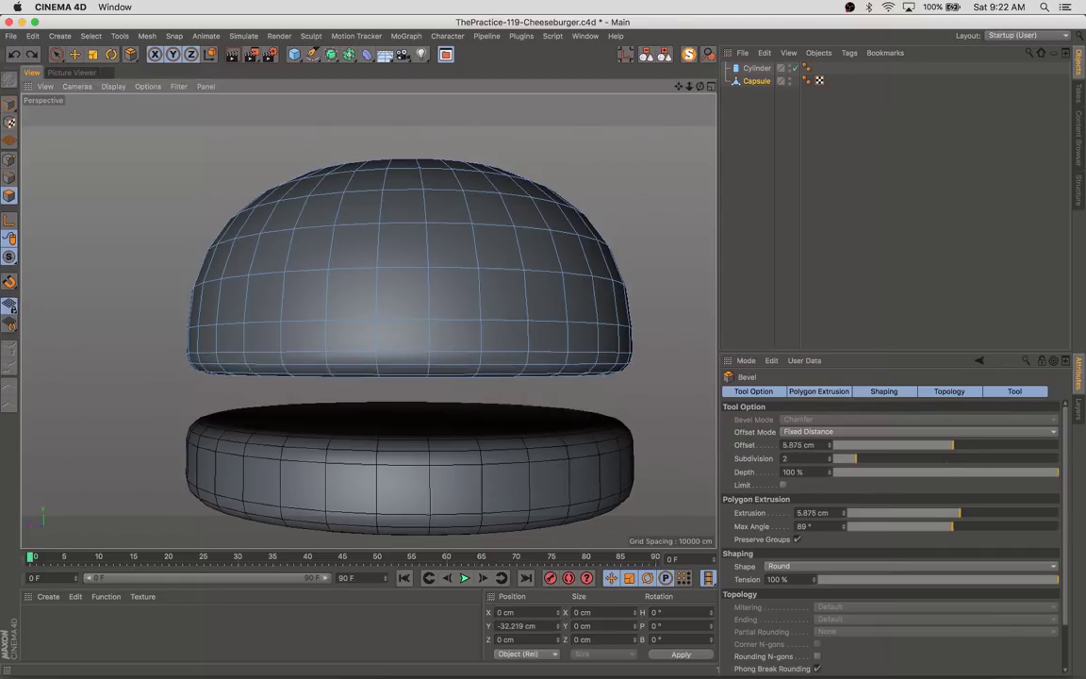
click(9, 104)
Move the bottom bun Cylinder down below the dome
scroll(327, 364, down, 3)
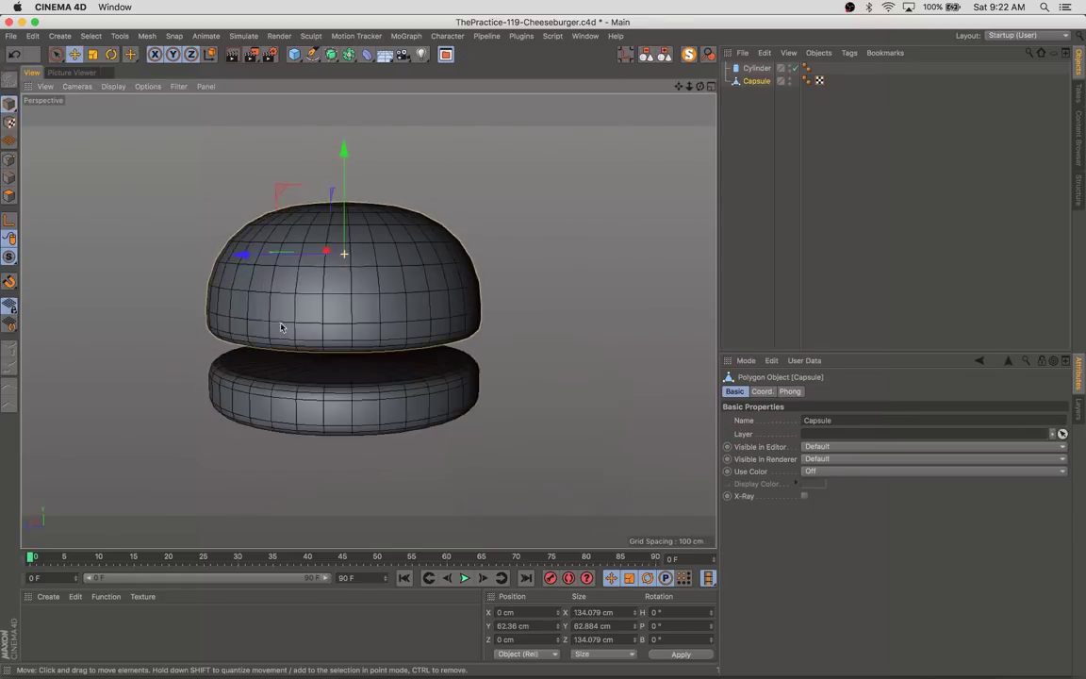
click(342, 390)
scroll(347, 359, up, 2)
drag(364, 285, 364, 315)
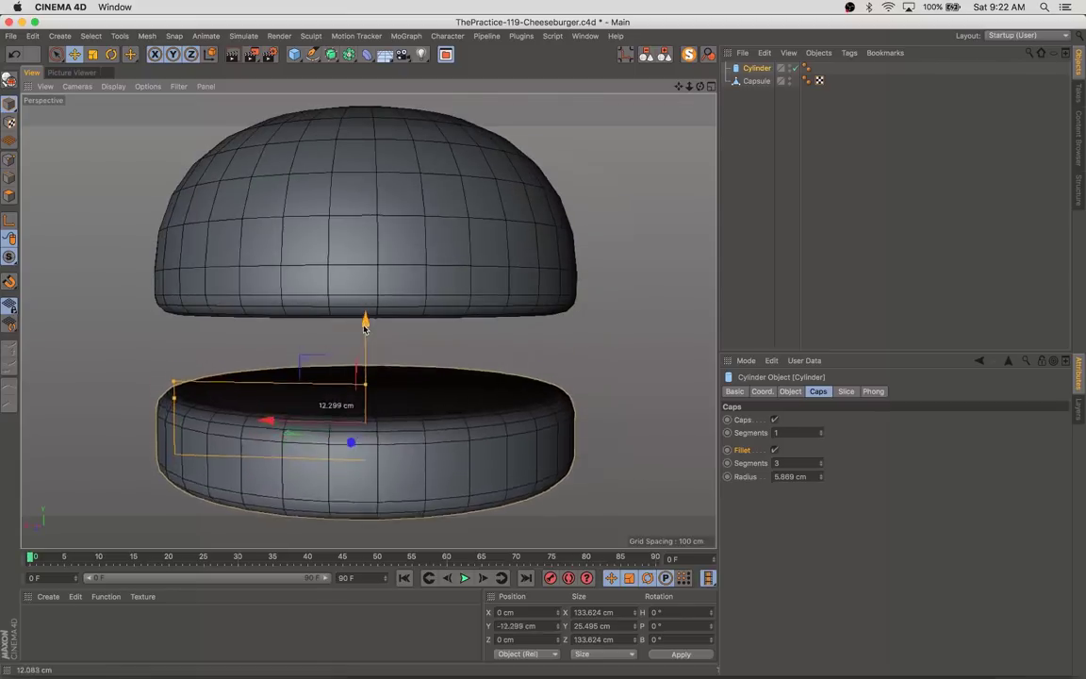
scroll(364, 315, down, 2)
Squash the dome slightly shorter and paint-select its top polygons with soft selection
click(406, 302)
key(t)
drag(364, 178, 364, 185)
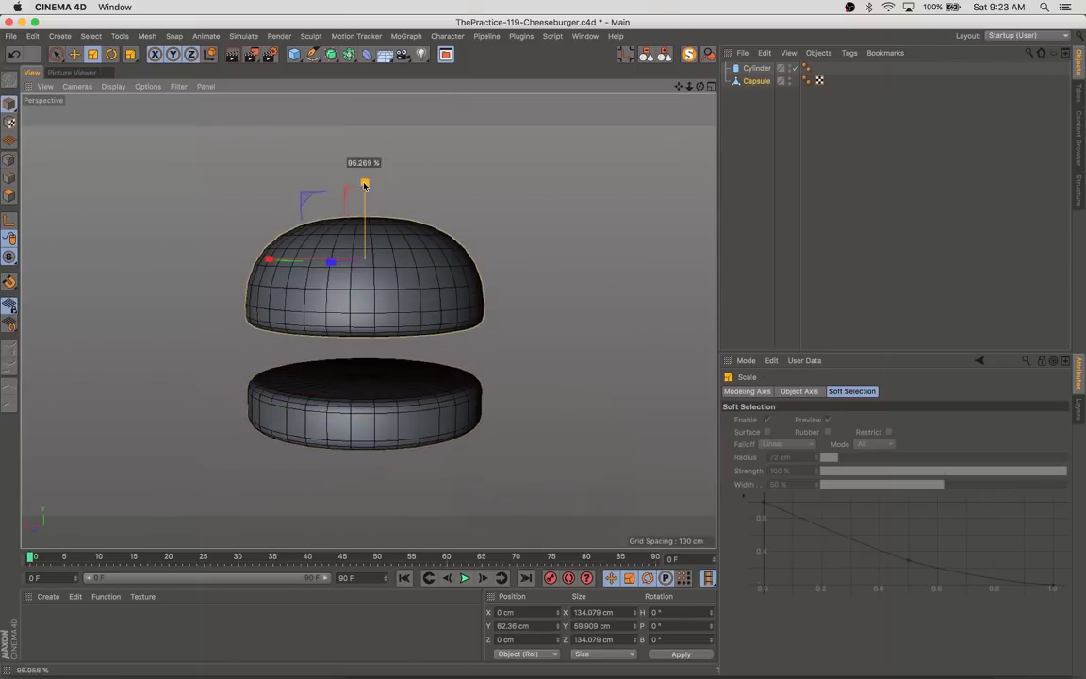
click(9, 194)
key(e)
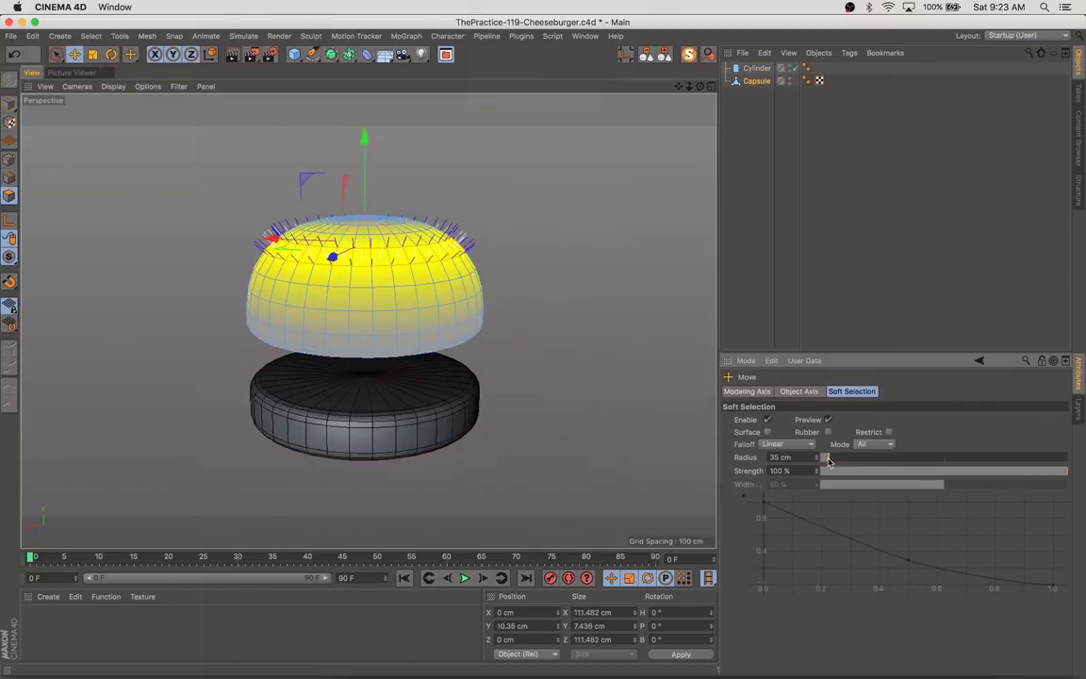
key(9)
mouse_move(364, 145)
alt+mouse_down()
mouse_move(379, 230)
mouse_move(366, 128)
alt+mouse_up()
click(378, 231)
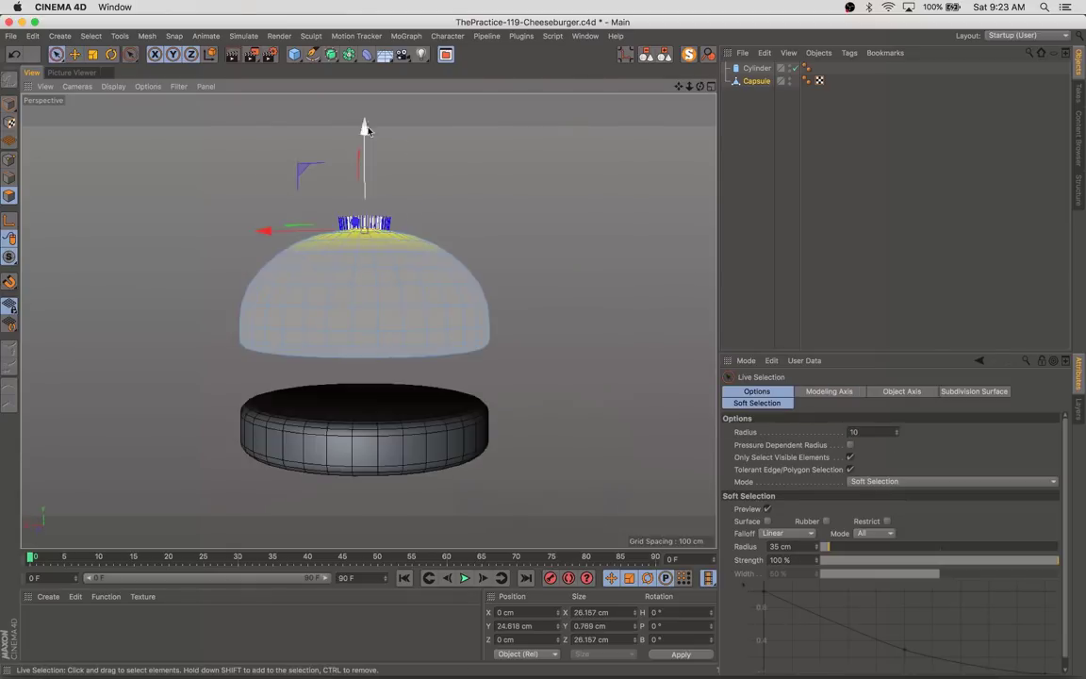
click(766, 508)
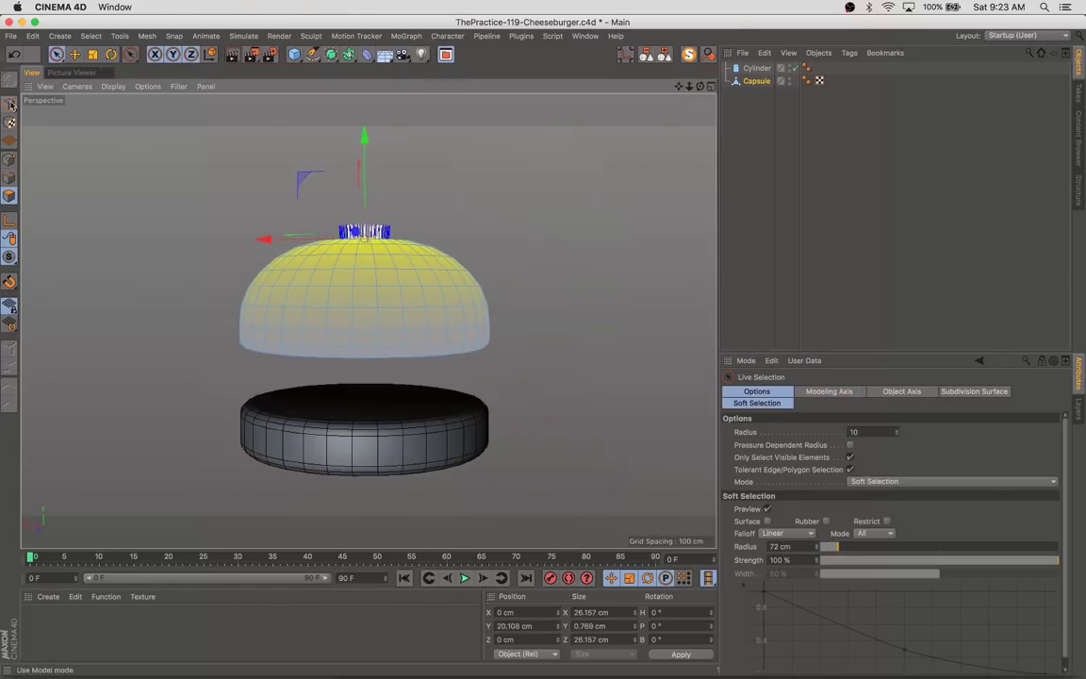
click(427, 424)
Duplicate the bottom bun as Cylinder.1, shrink it and raise it between the buns
key(ctrl+c)
key(ctrl+v)
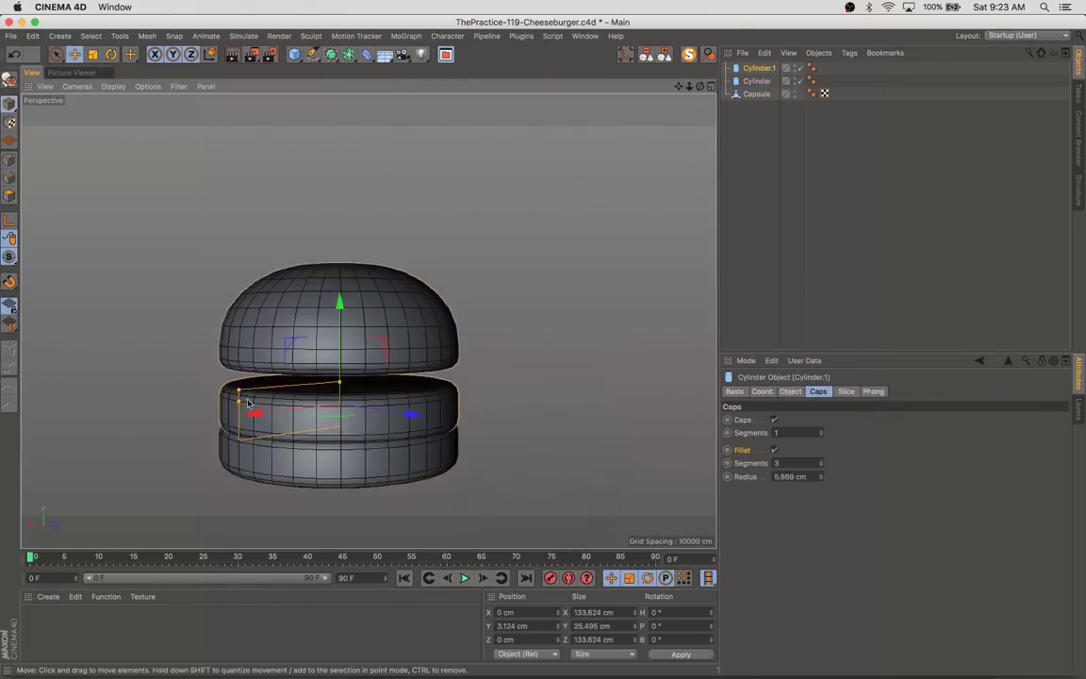
key(t)
drag(386, 408, 353, 408)
scroll(354, 378, up, 3)
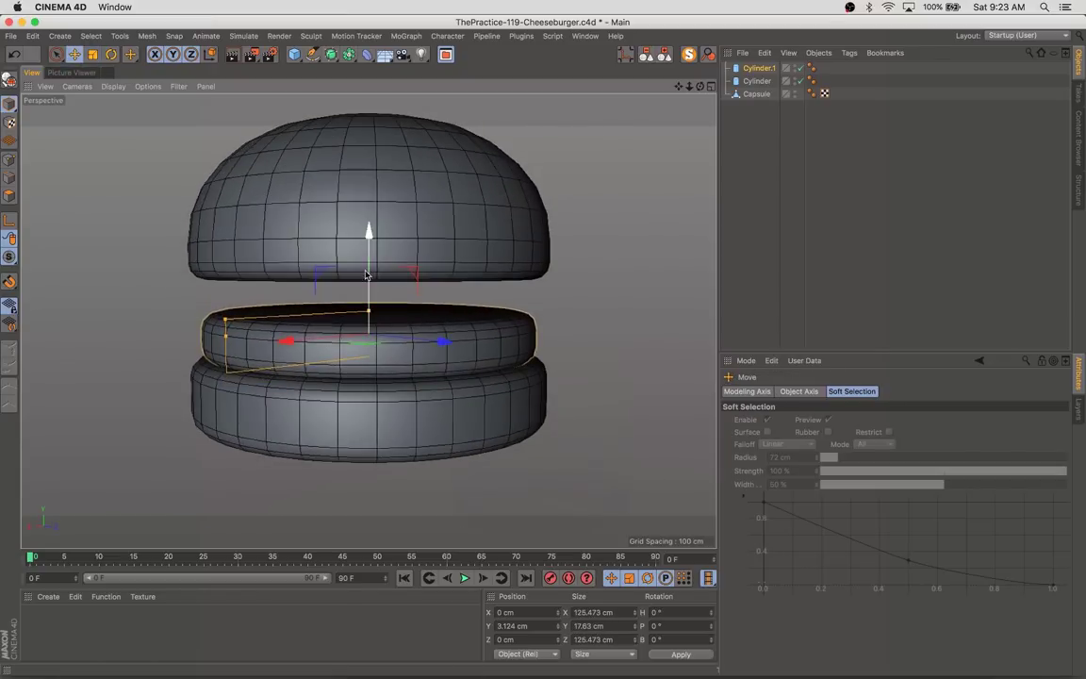
drag(367, 274, 356, 385)
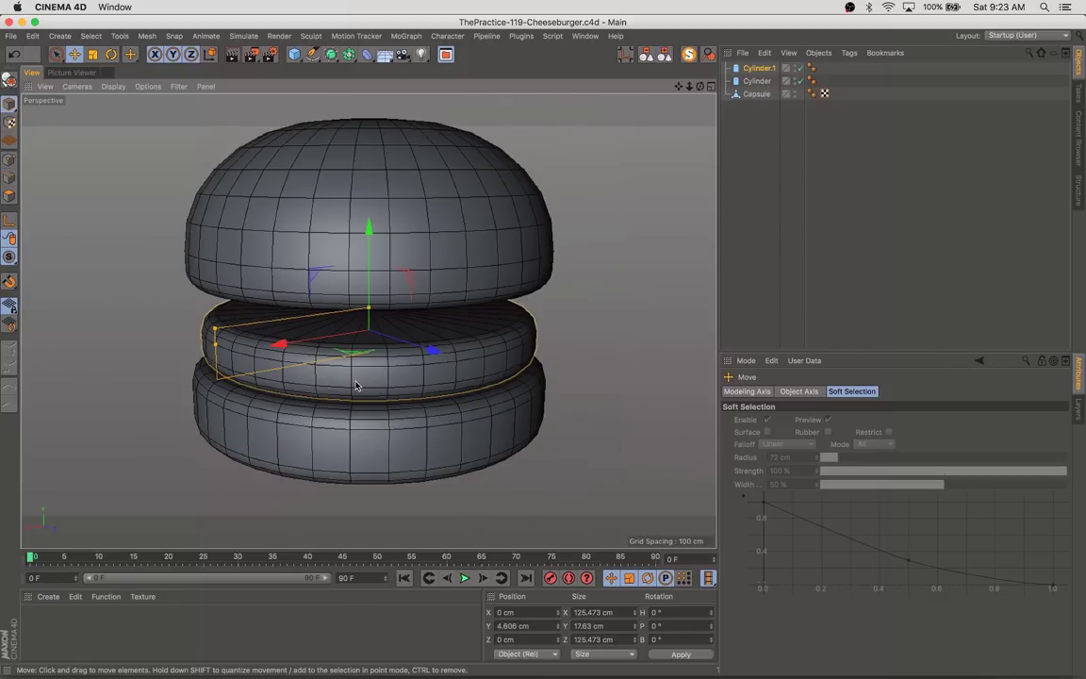
Set Cylinder.1's cap segments to 5
click(357, 385)
click(790, 391)
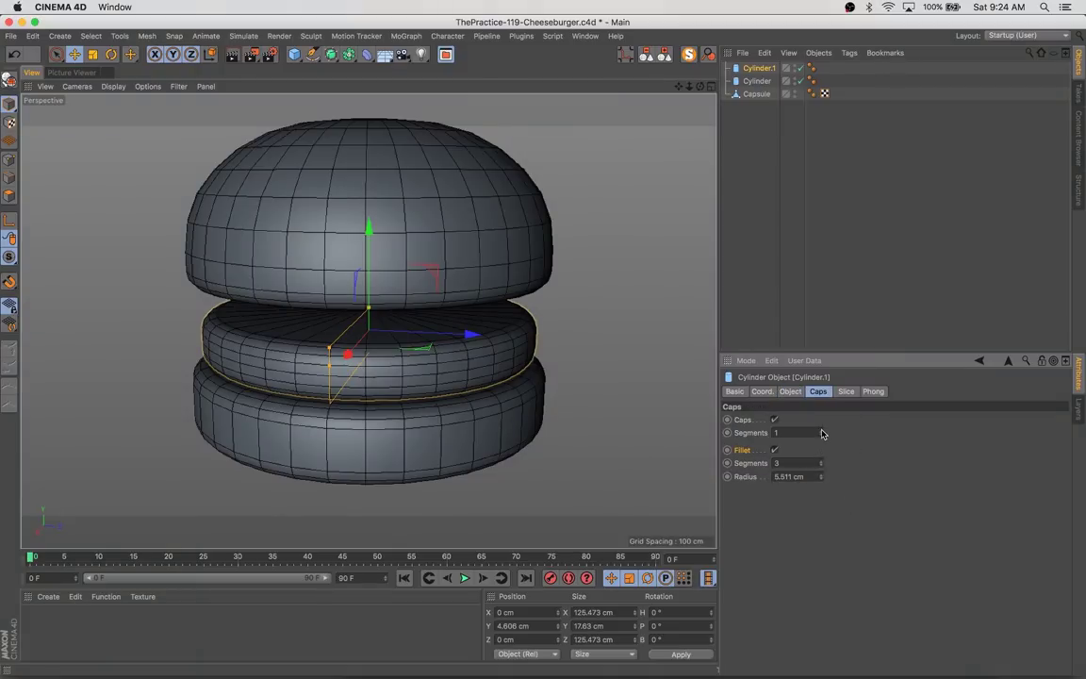
drag(820, 431, 839, 431)
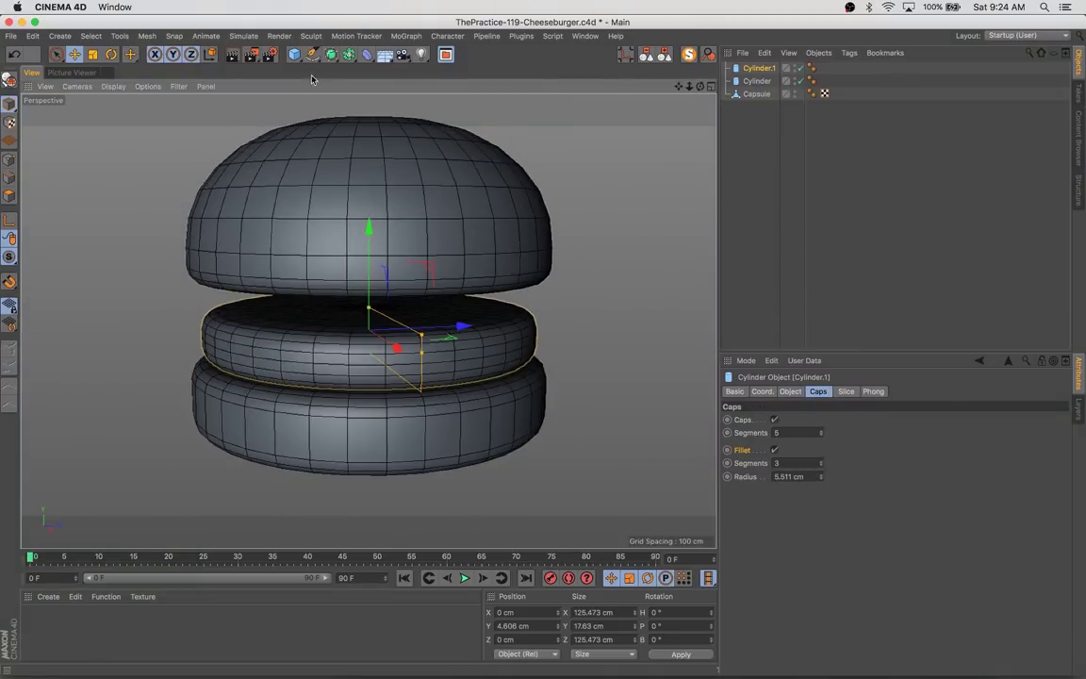
click(367, 54)
Add a Displacer to Cylinder.1 with a Noise shader at 30% global scale
click(465, 220)
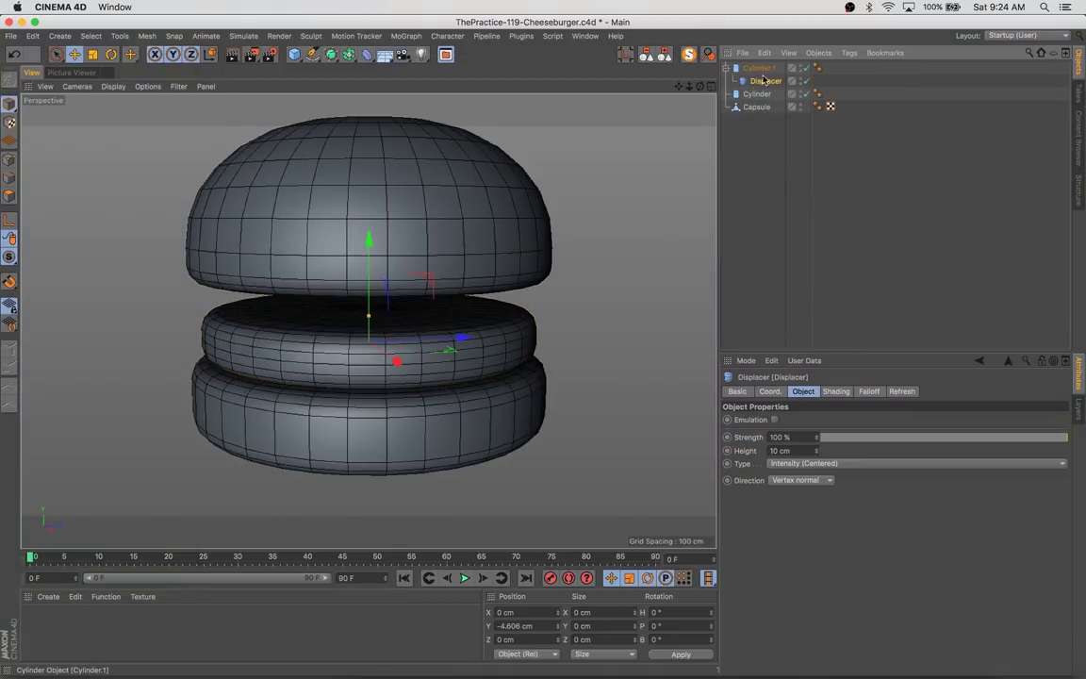
click(836, 391)
click(775, 260)
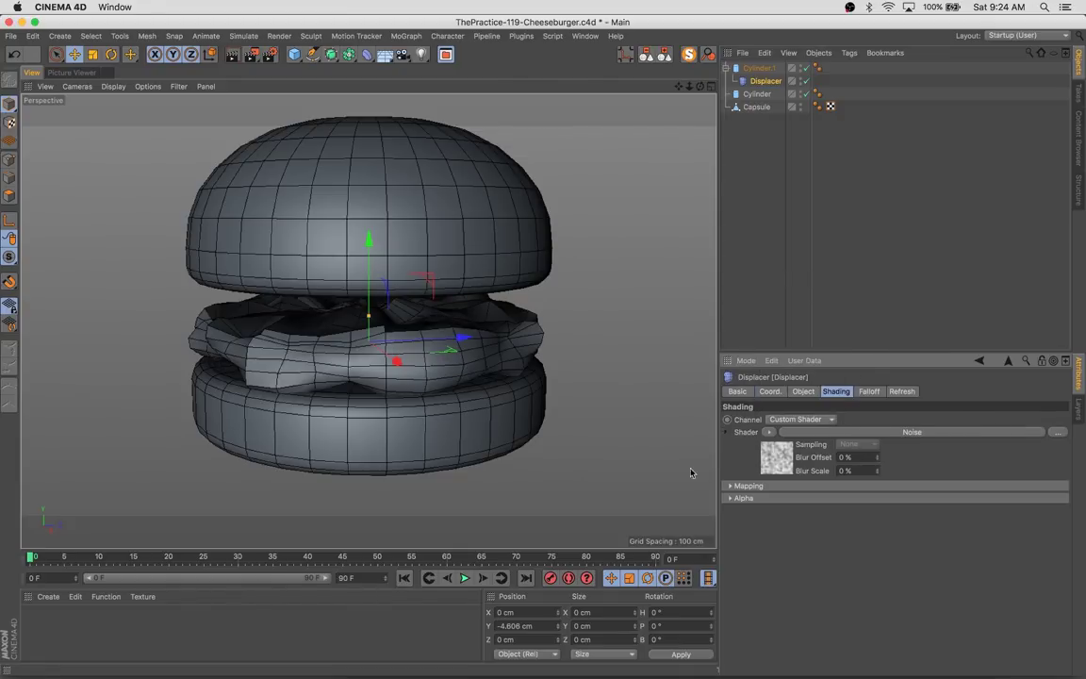
click(777, 457)
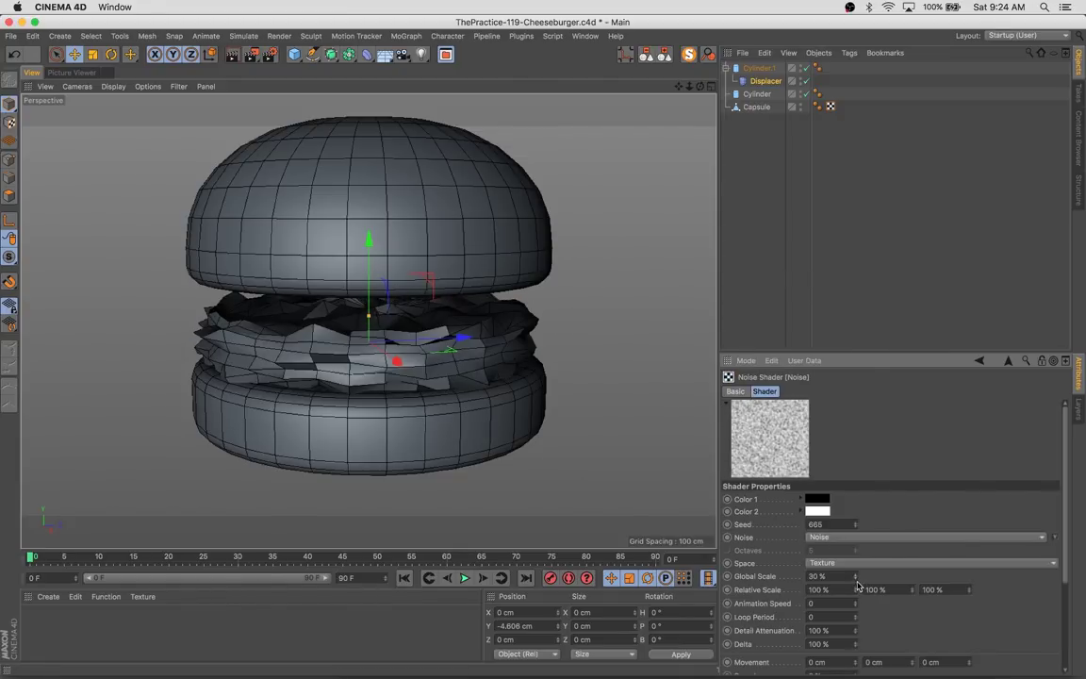
Lower the Displacer height to 1.5 cm for subtle patty bumps
click(766, 80)
click(803, 391)
drag(817, 453, 817, 455)
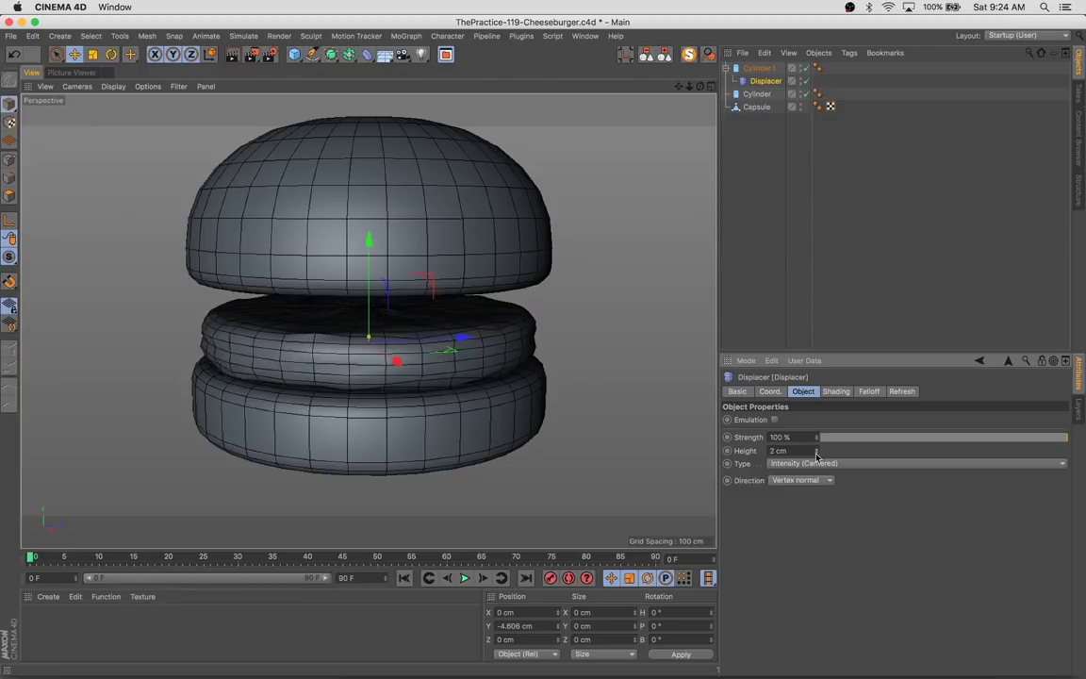
alt+drag(566, 236, 639, 148)
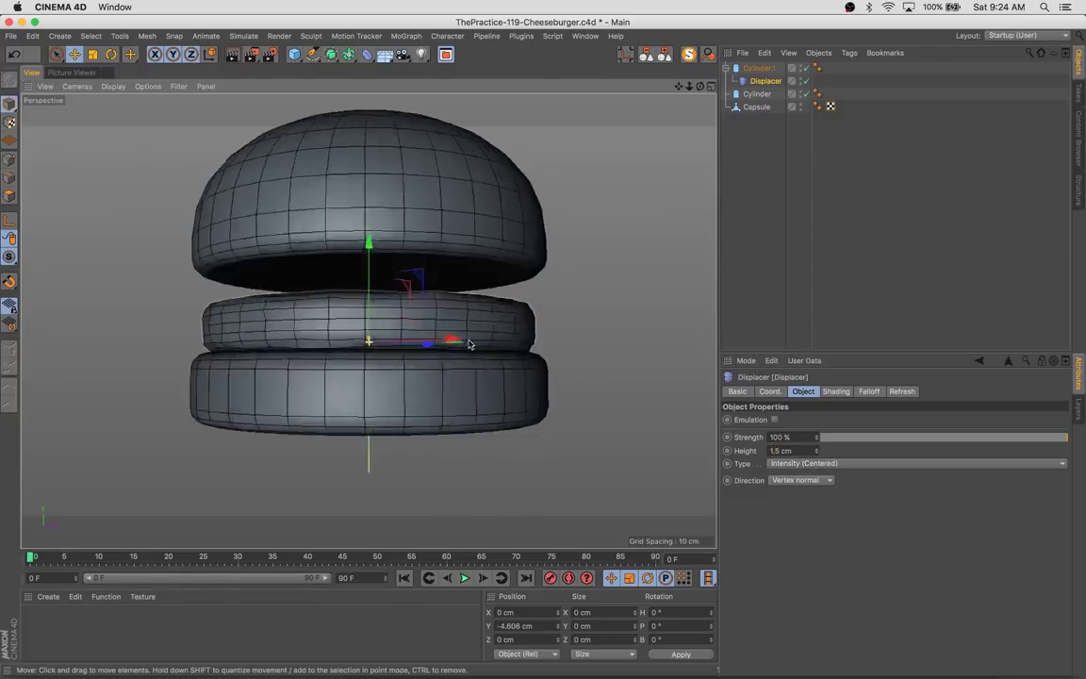
scroll(183, 413, down, 5)
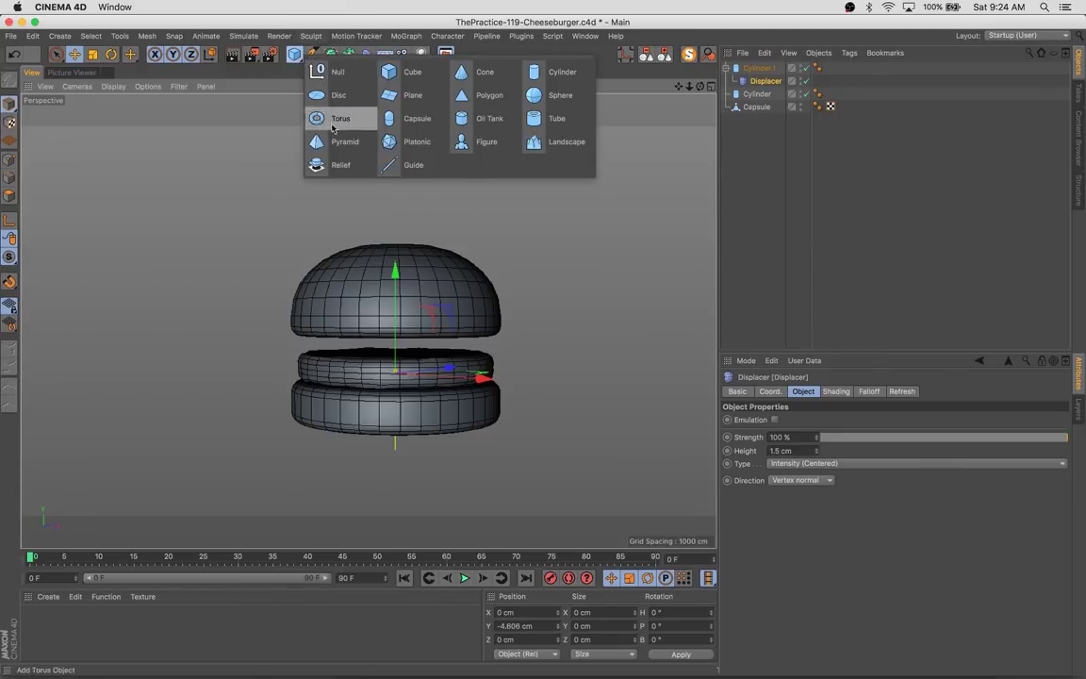
Add a cube, flatten it into a slab between the buns, then delete it
drag(296, 56, 306, 110)
key(t)
drag(542, 293, 406, 368)
drag(395, 291, 396, 355)
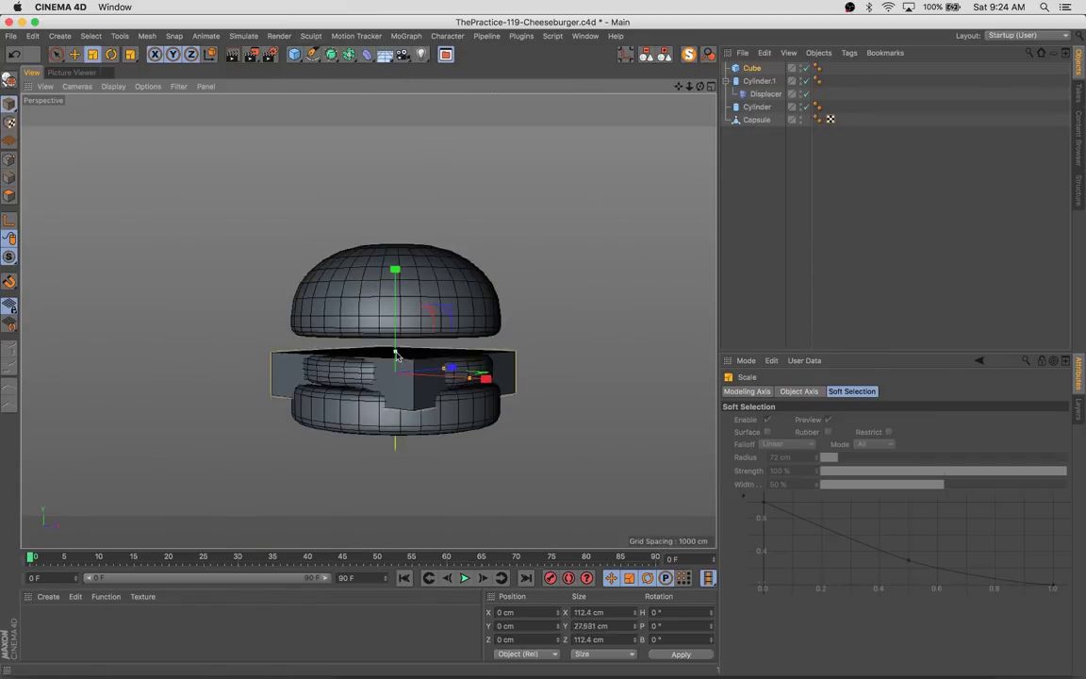
key(Delete)
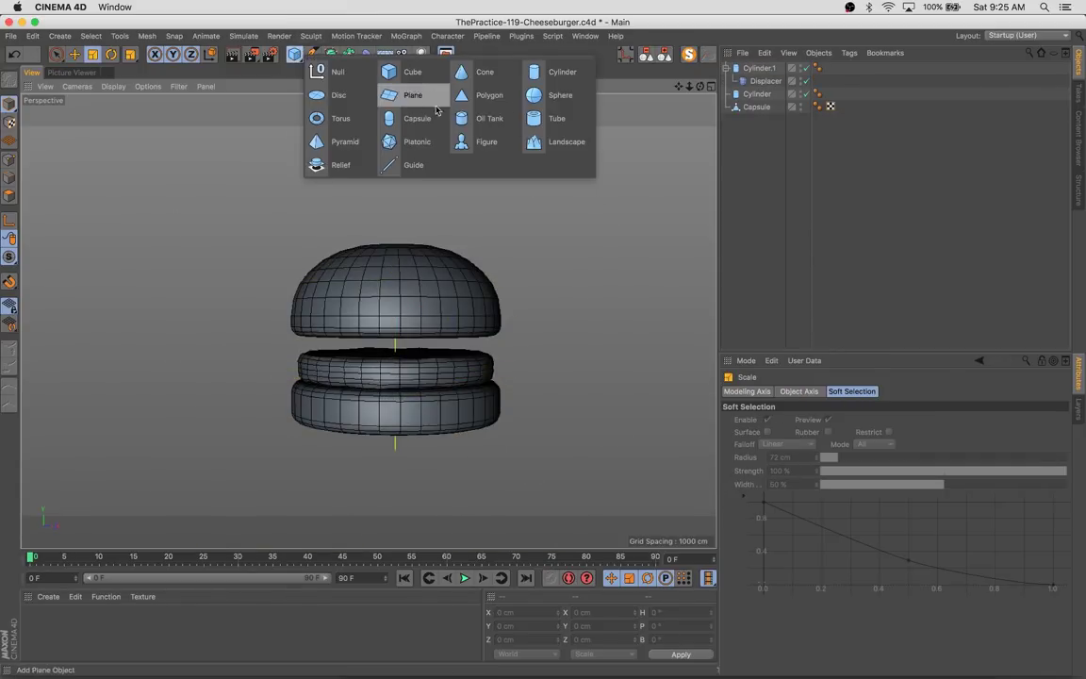
Add a Plane and scale it to about 110 cm square
drag(296, 57, 413, 97)
mouse_move(500, 377)
mouse_down()
mouse_move(431, 380)
mouse_move(335, 453)
mouse_move(435, 261)
mouse_move(395, 369)
mouse_move(451, 315)
mouse_move(437, 424)
mouse_up()
key(e)
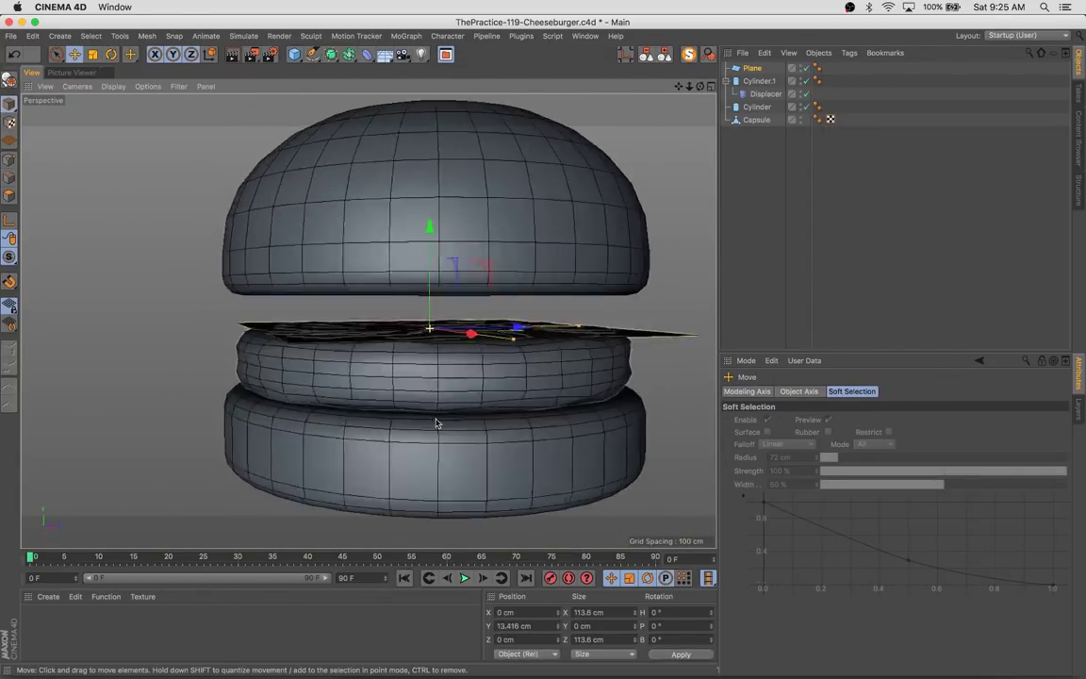
key(t)
drag(461, 333, 491, 332)
Hide the top bun, raise the plane above the patty and give it 10×10 segments
mouse_move(430, 246)
alt+mouse_down()
mouse_move(582, 286)
mouse_move(443, 236)
alt+mouse_up()
click(443, 236)
click(801, 120)
alt+drag(369, 379, 378, 444)
drag(377, 444, 396, 378)
scroll(379, 445, down, 3)
double_click(804, 447)
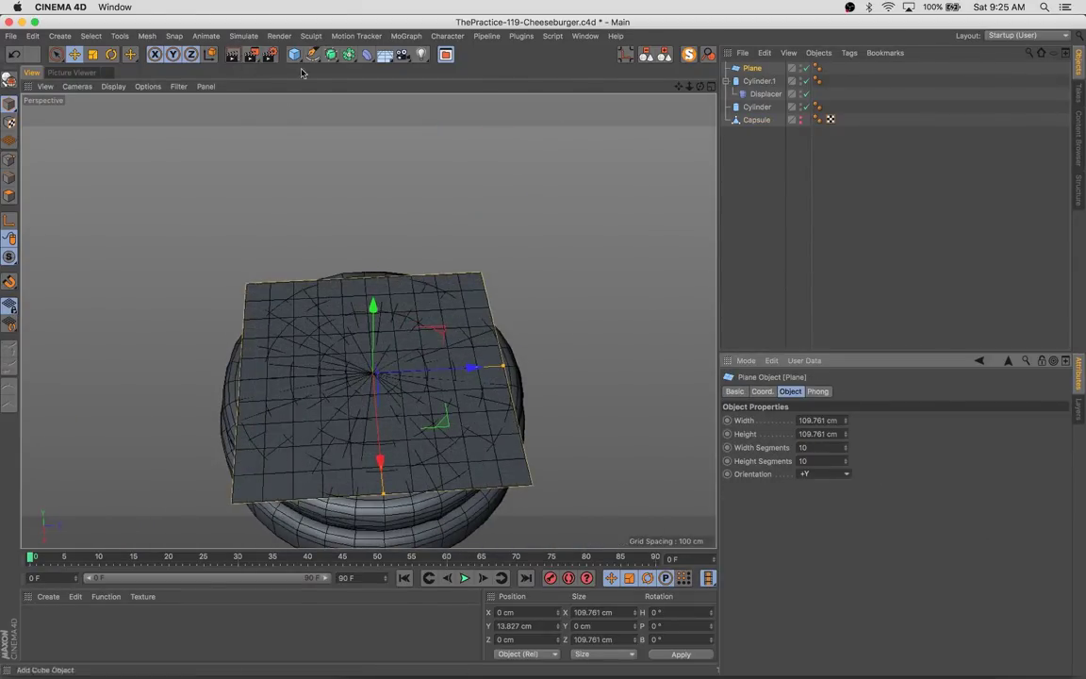
Wrap the plane in a Cloth Surface with 3 cm thickness
click(242, 36)
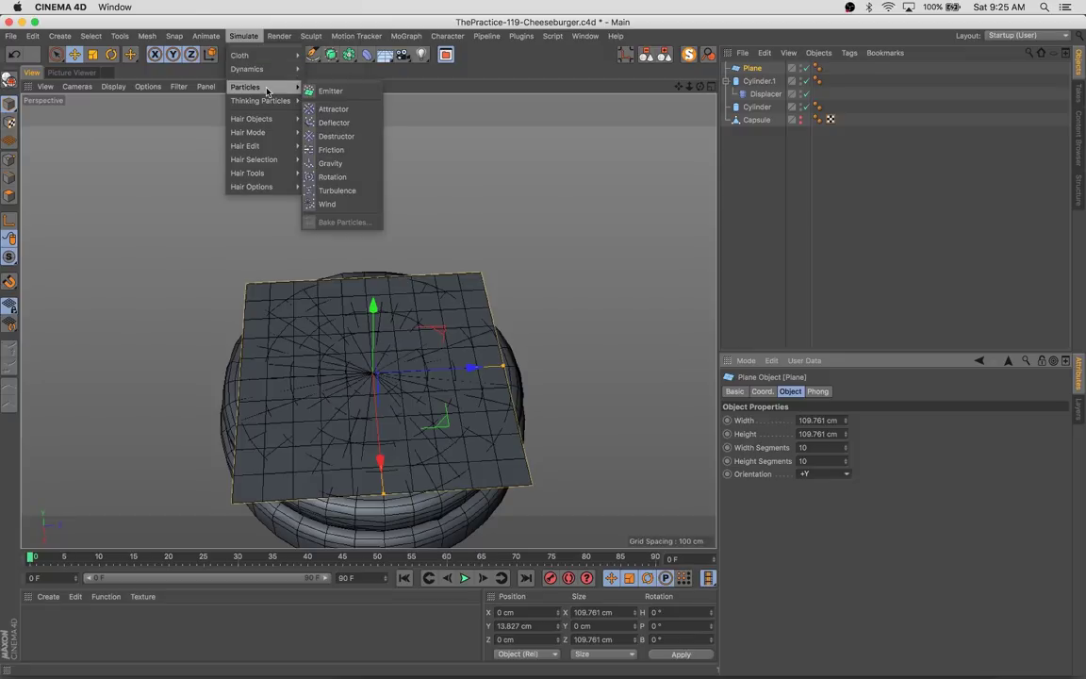
mouse_move(242, 56)
click(330, 60)
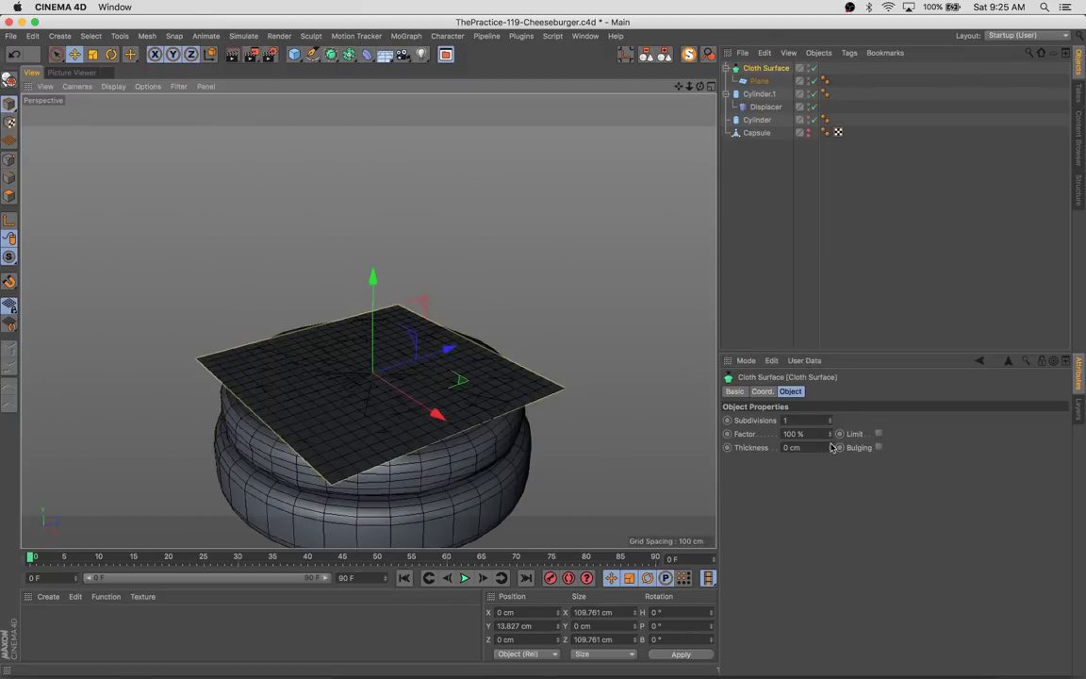
click(831, 451)
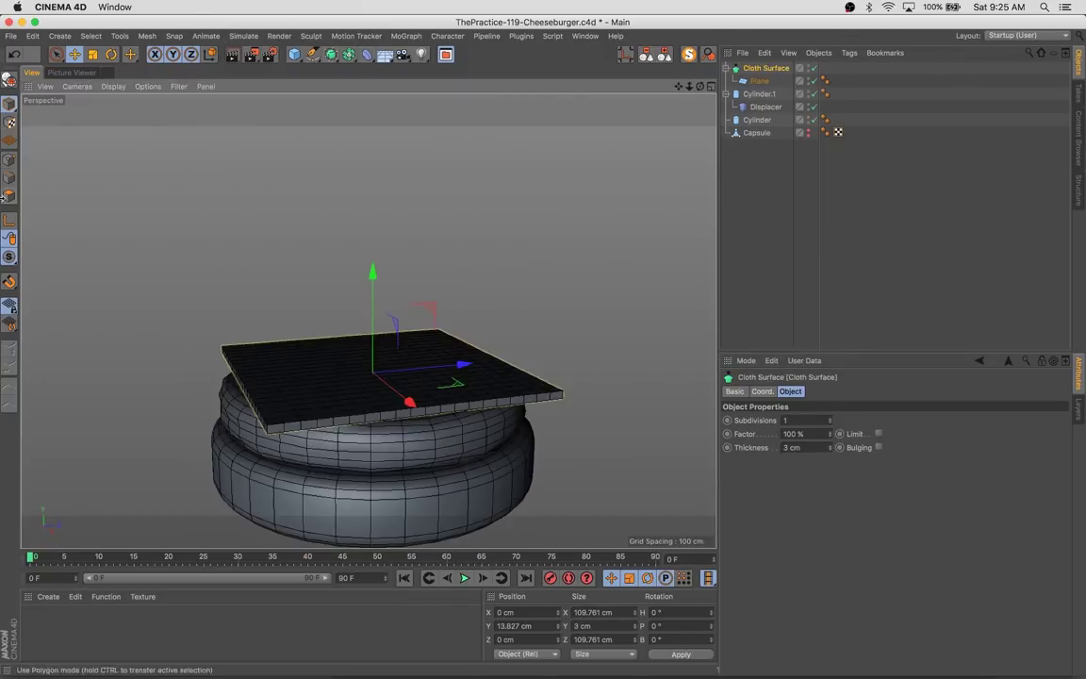
Make the plane editable and pull its corner points down so the cheese droops over the patty
click(759, 80)
key(c)
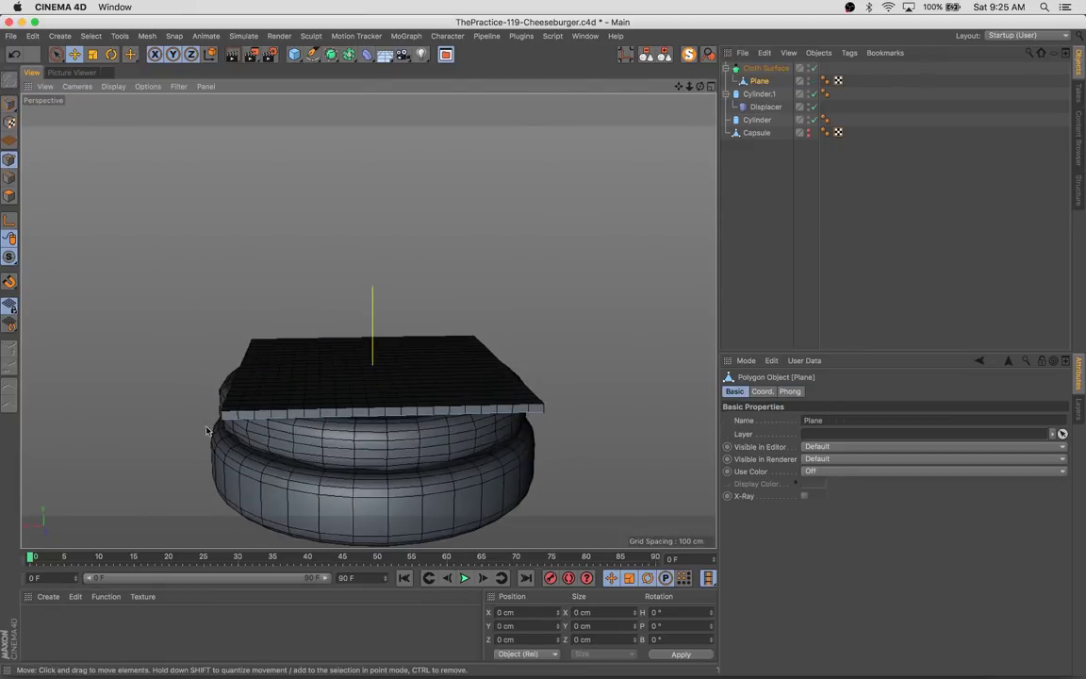
alt+drag(411, 435, 250, 403)
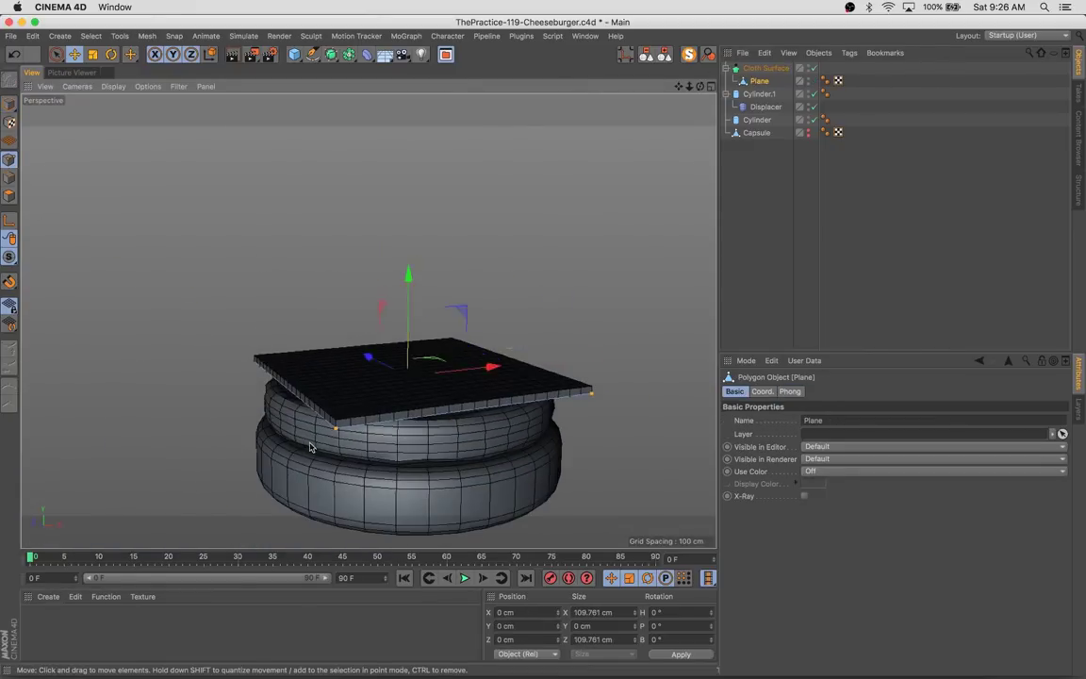
key(e)
alt+drag(250, 403, 467, 393)
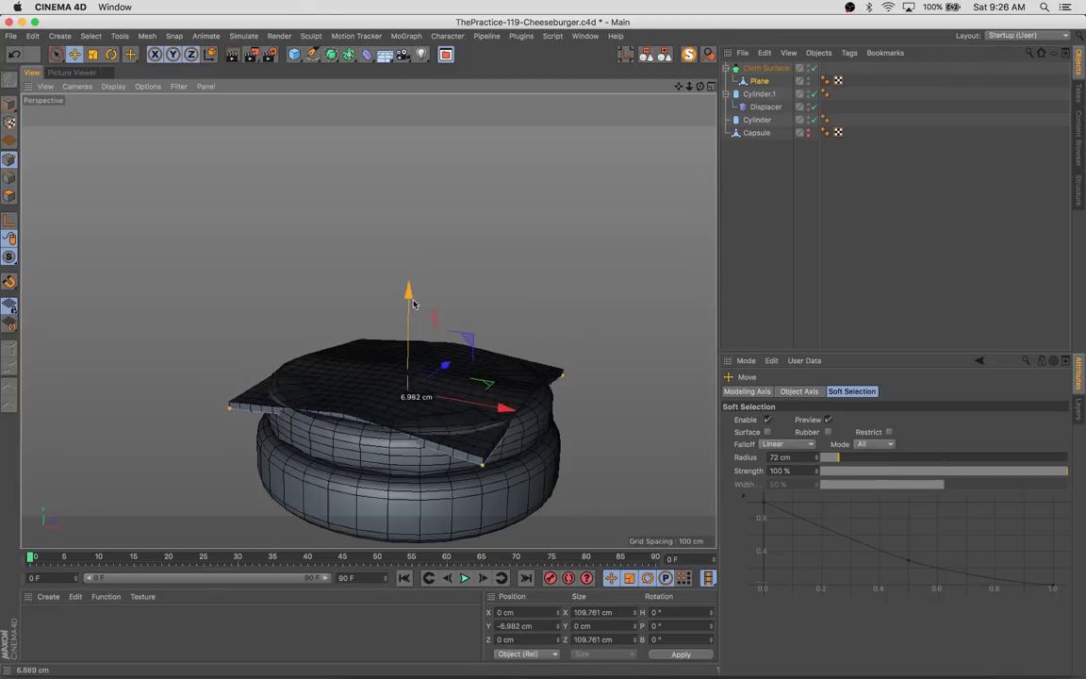
drag(408, 279, 408, 299)
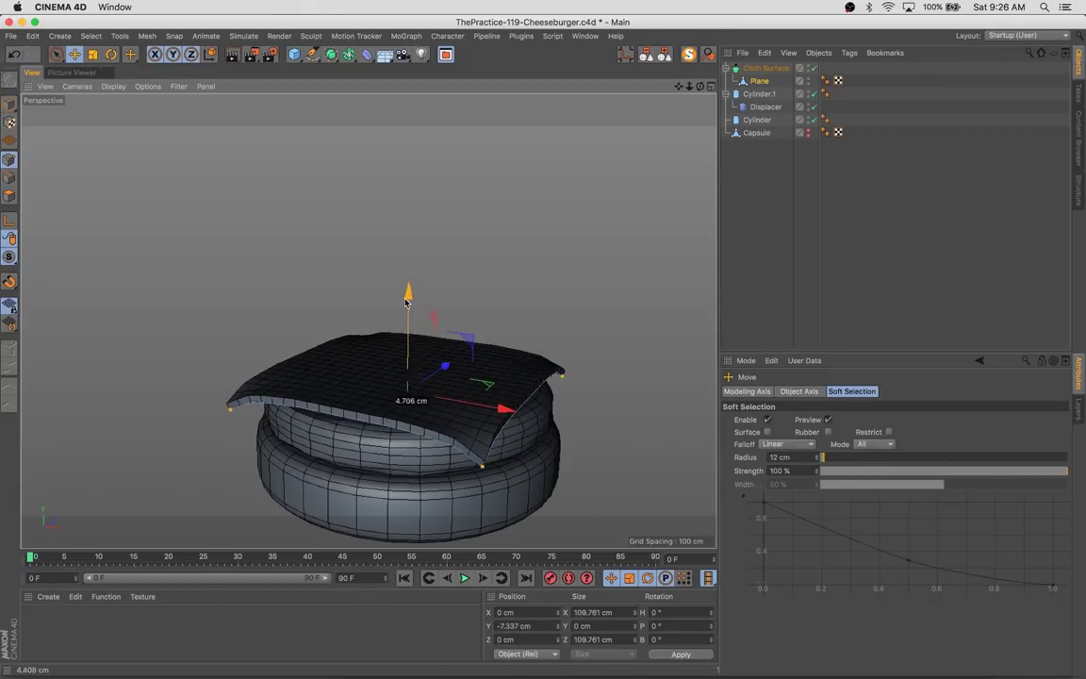
key(ctrl+z)
key(e)
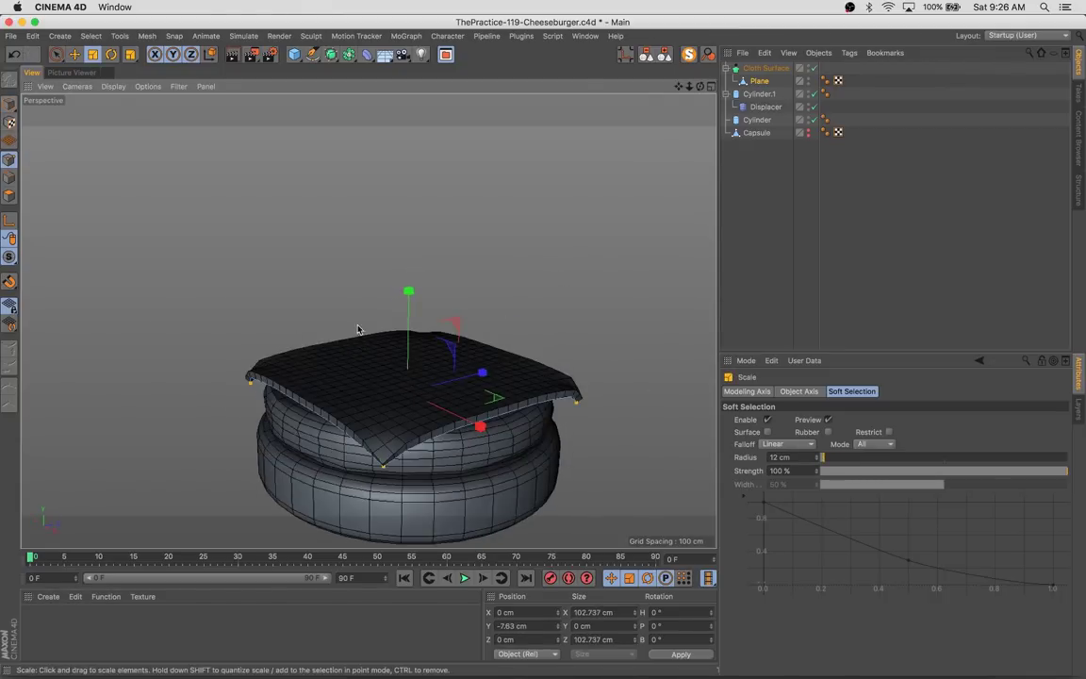
mouse_move(408, 295)
mouse_down()
mouse_move(509, 332)
mouse_move(437, 382)
mouse_up()
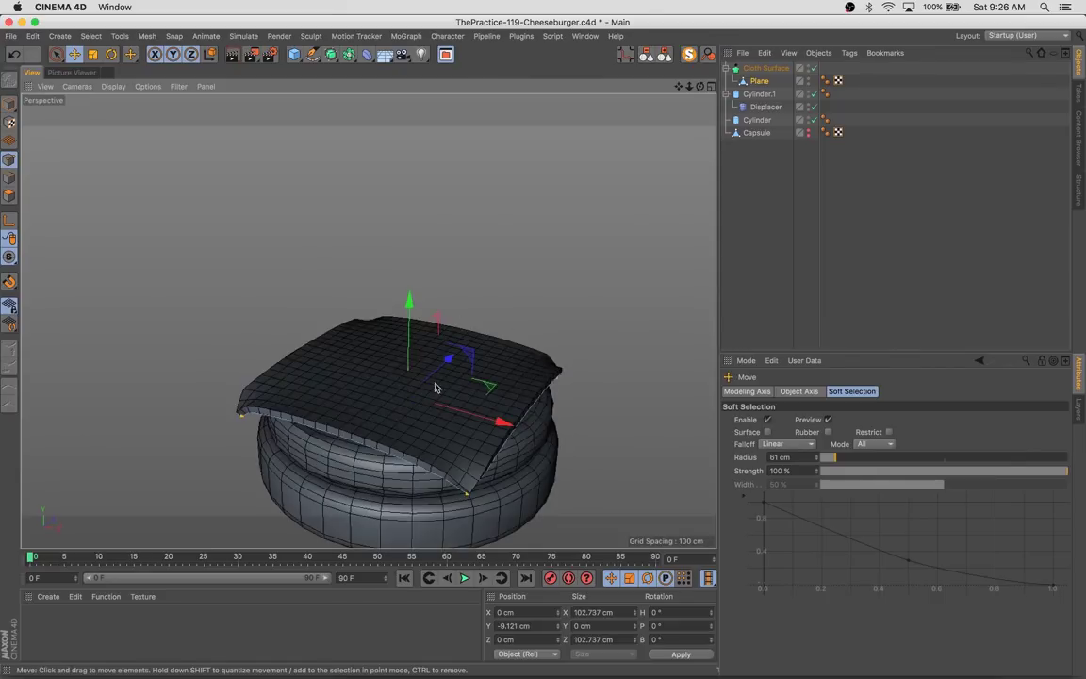
mouse_move(571, 298)
alt+mouse_down()
mouse_move(378, 289)
mouse_move(285, 375)
mouse_move(535, 434)
mouse_move(592, 296)
mouse_move(494, 382)
alt+mouse_up()
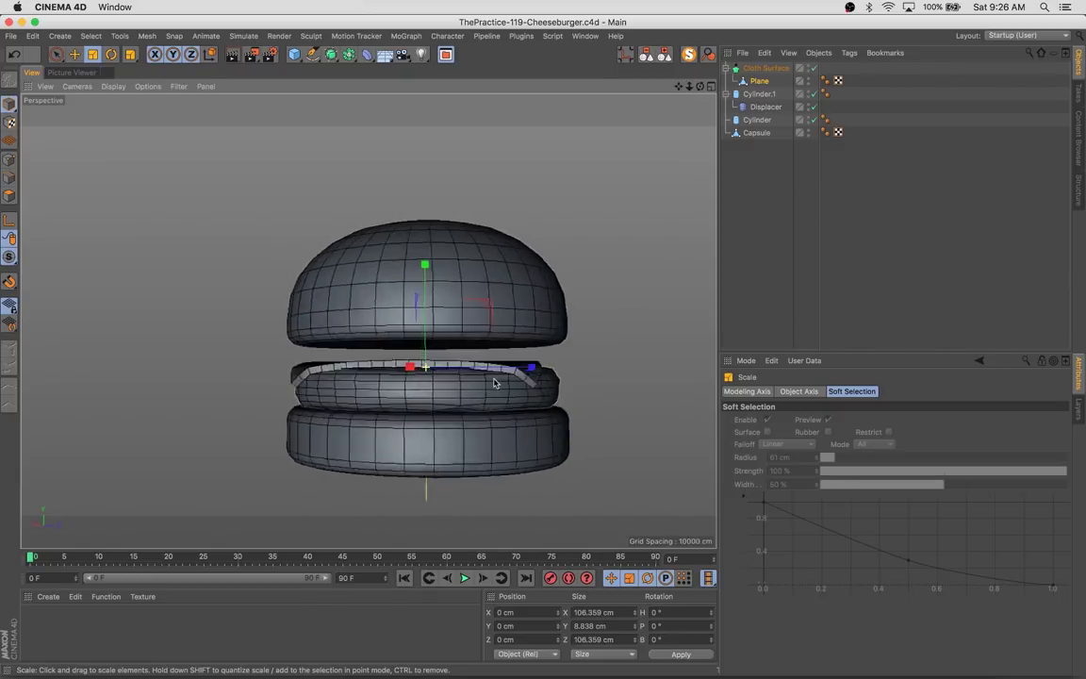
Put the Cloth Surface inside a Subdivision Surface to smooth the cheese slice
click(766, 68)
alt+click(332, 56)
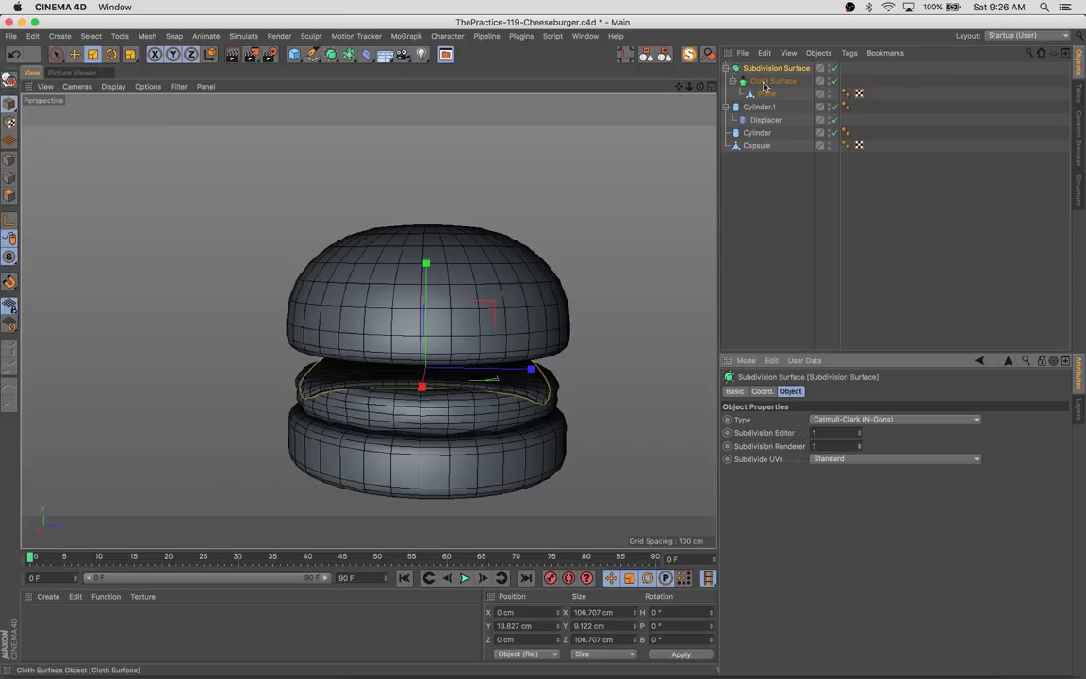
click(766, 81)
Tweak the slice's edge points so it sags unevenly over the patty, about 9.7 cm deep
alt+drag(412, 432, 318, 422)
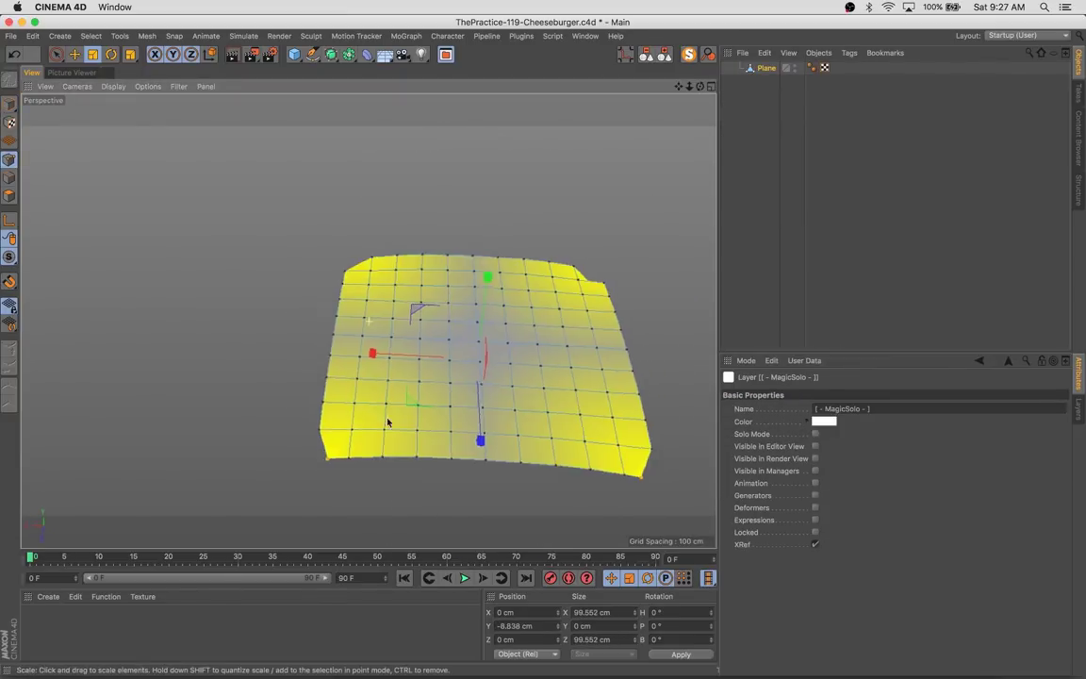
key(space)
mouse_move(582, 388)
alt+mouse_down()
mouse_move(534, 427)
mouse_move(476, 416)
alt+mouse_up()
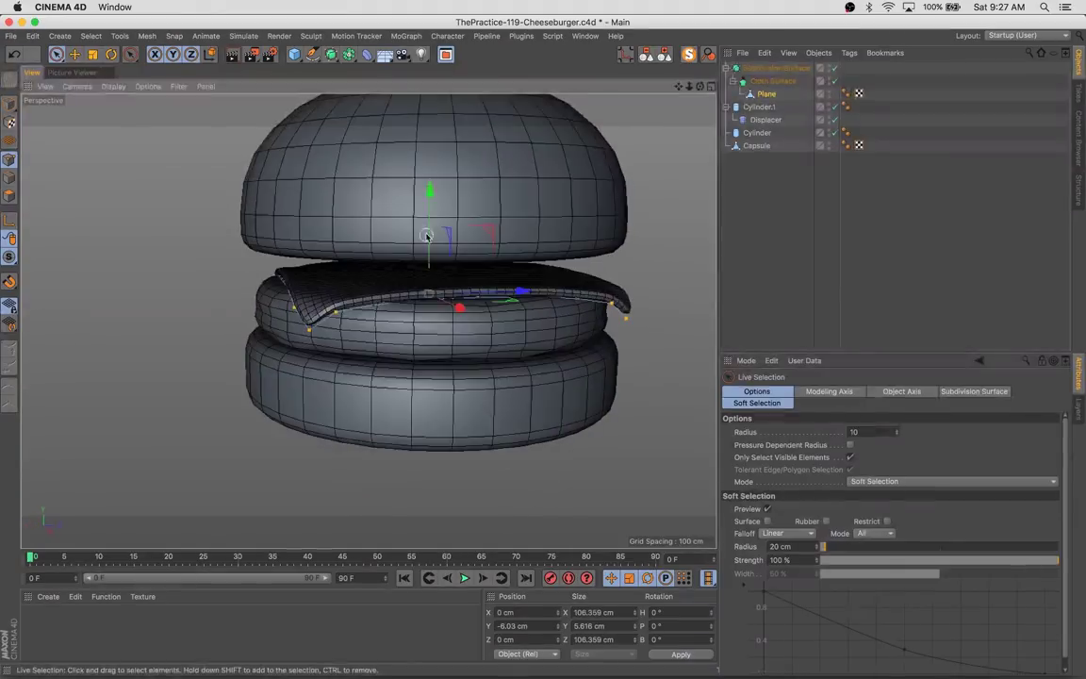
key(e)
alt+drag(559, 229, 402, 201)
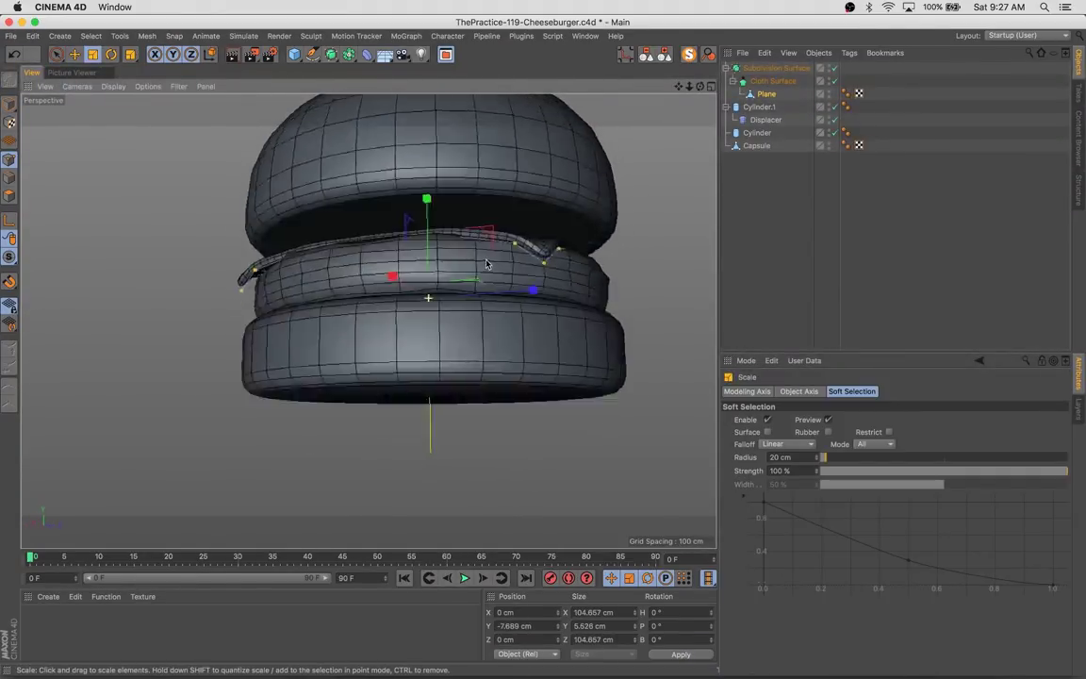
key(e)
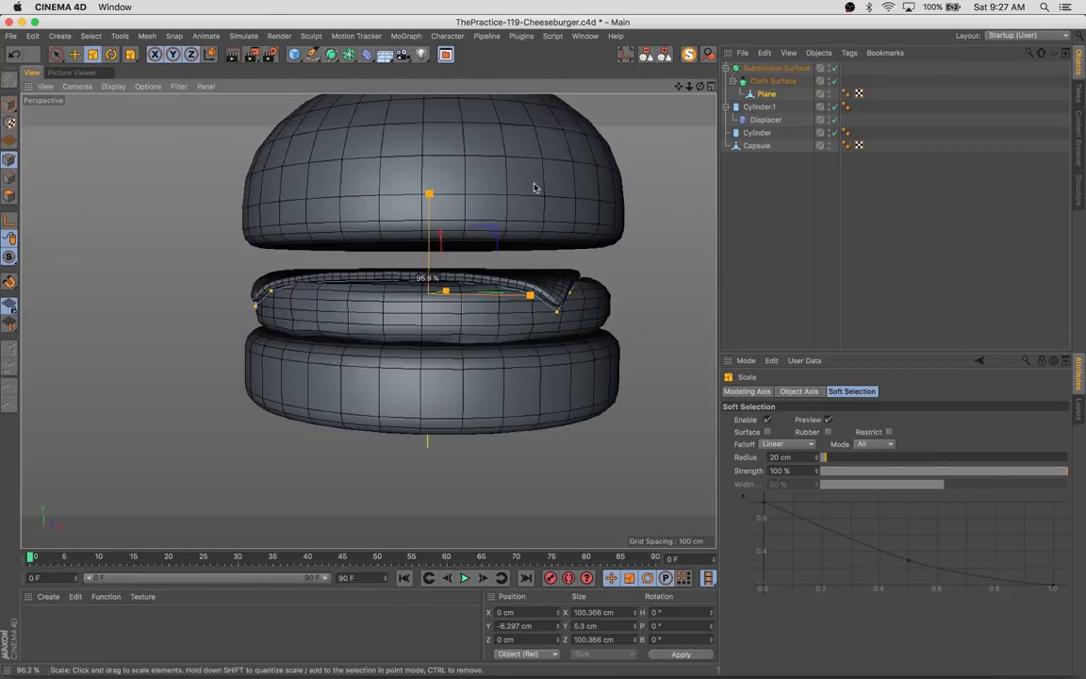
mouse_move(429, 198)
alt+mouse_down()
mouse_move(174, 308)
mouse_move(166, 283)
mouse_move(387, 301)
alt+mouse_up()
mouse_move(432, 224)
alt+mouse_down()
mouse_move(405, 236)
mouse_move(377, 217)
mouse_move(436, 256)
mouse_move(223, 367)
alt+mouse_up()
key(space)
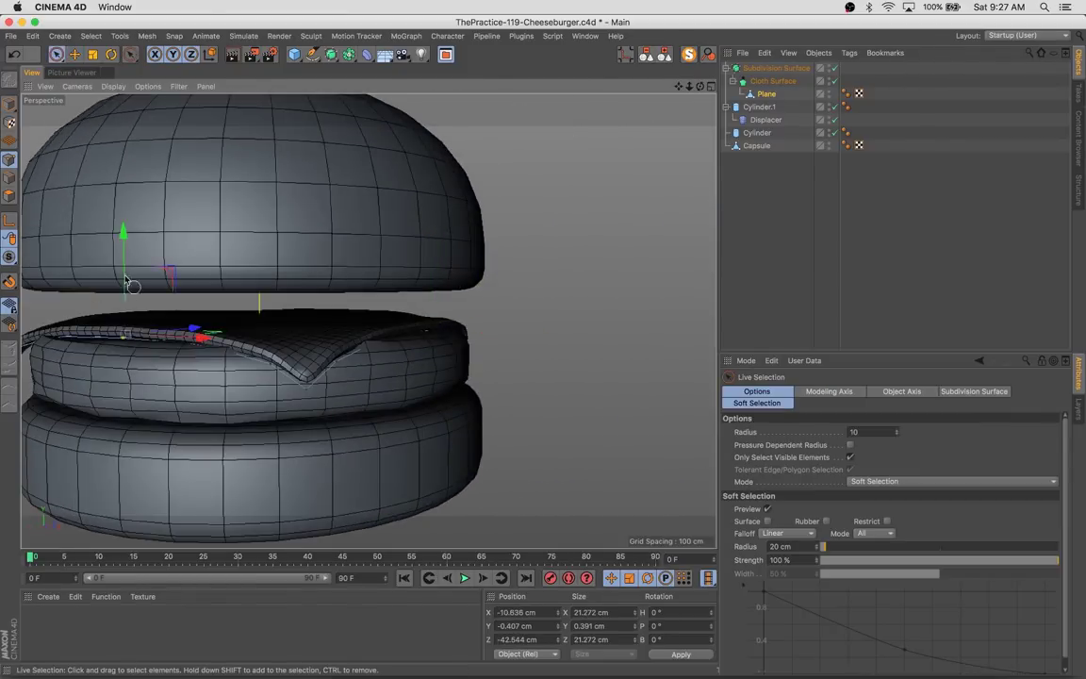
scroll(129, 283, down, 3)
alt+drag(44, 364, 104, 163)
key(h)
mouse_move(369, 318)
alt+mouse_down()
mouse_move(325, 413)
mouse_move(620, 416)
mouse_move(538, 443)
alt+mouse_up()
Add a cylinder, flatten it into a thin disc, and place it between the cheese and the bun
key(e)
click(294, 53)
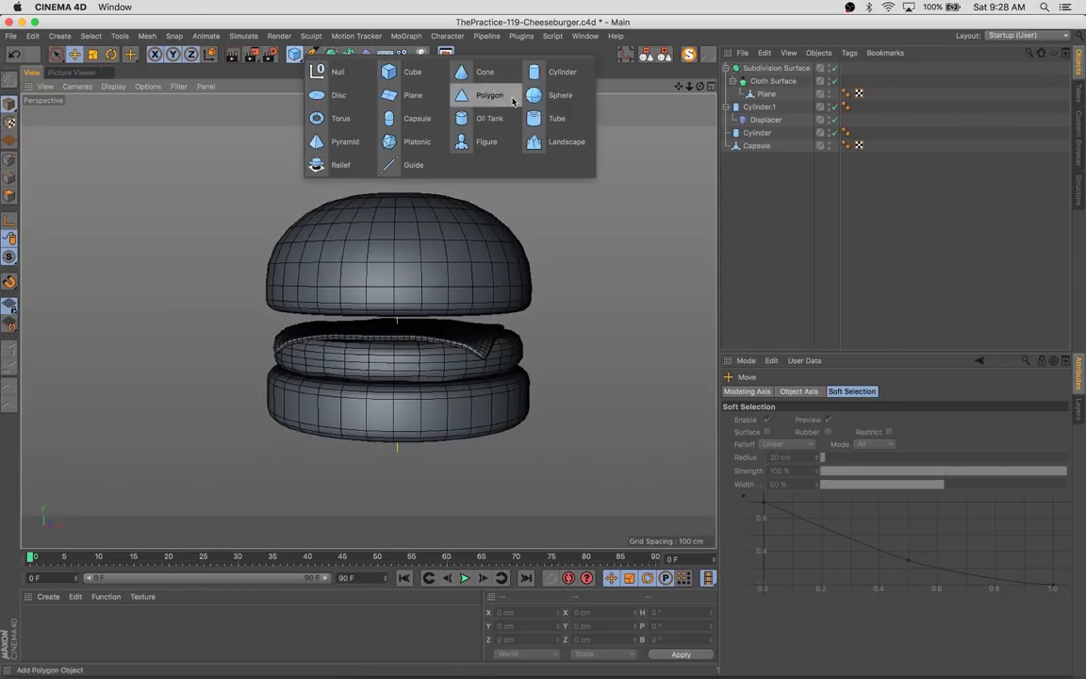
click(546, 73)
drag(397, 115, 402, 340)
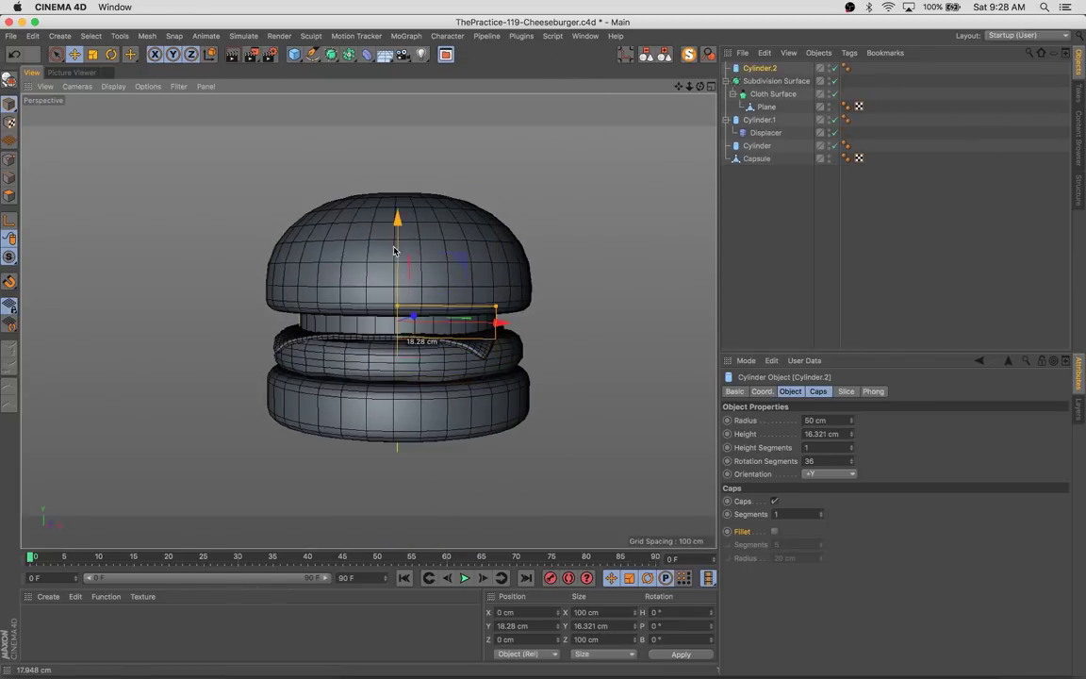
key(c)
drag(502, 297, 449, 269)
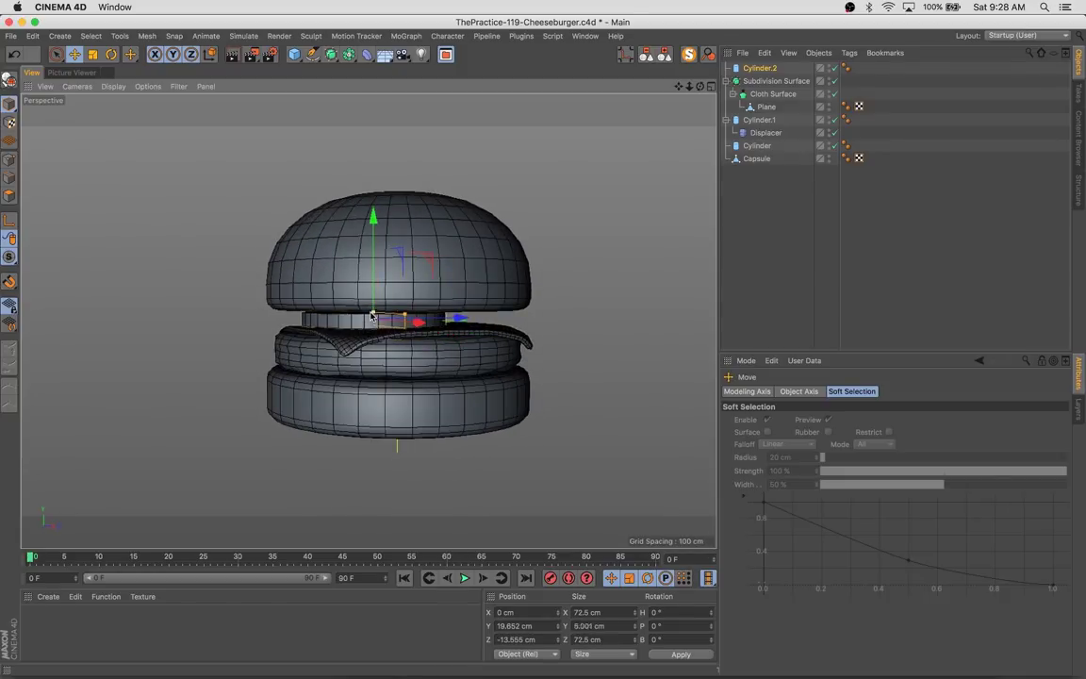
drag(335, 279, 366, 434)
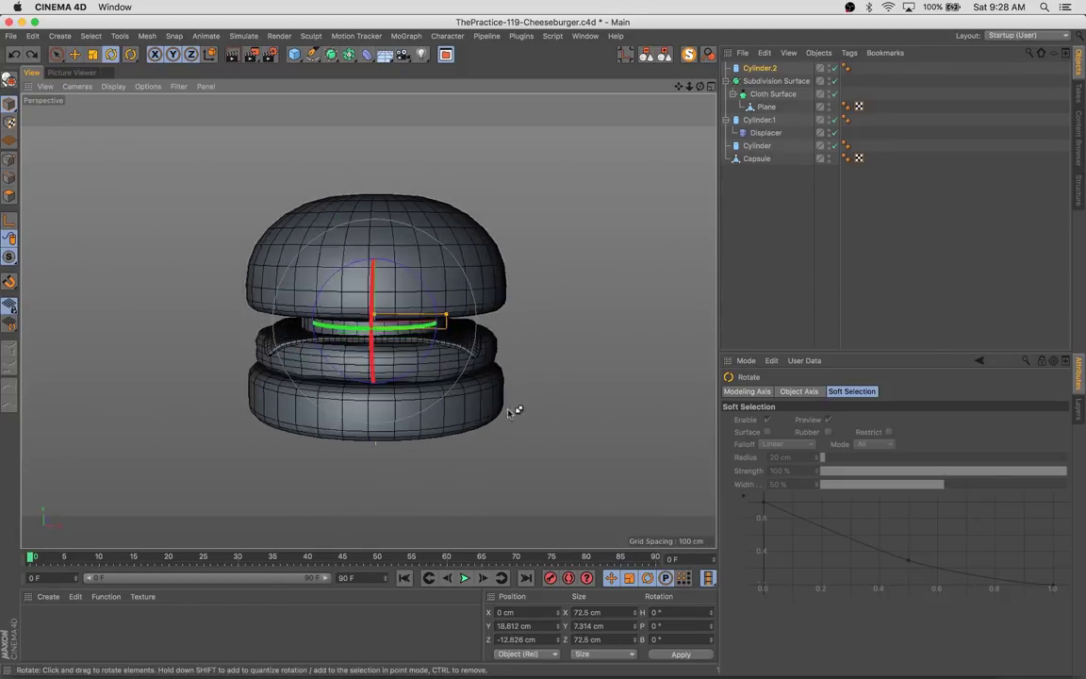
Put the disc in a radial MoGraph Cloner and rotate the clones 90 degrees
click(407, 36)
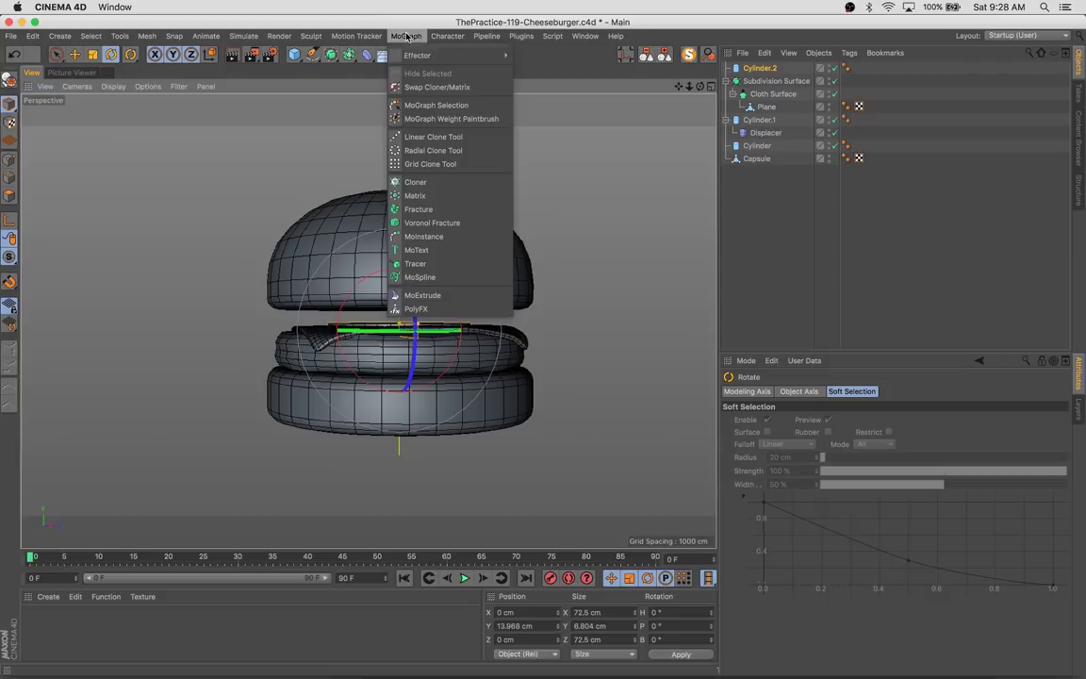
click(437, 187)
click(801, 420)
click(787, 446)
key(r)
drag(372, 276, 366, 397)
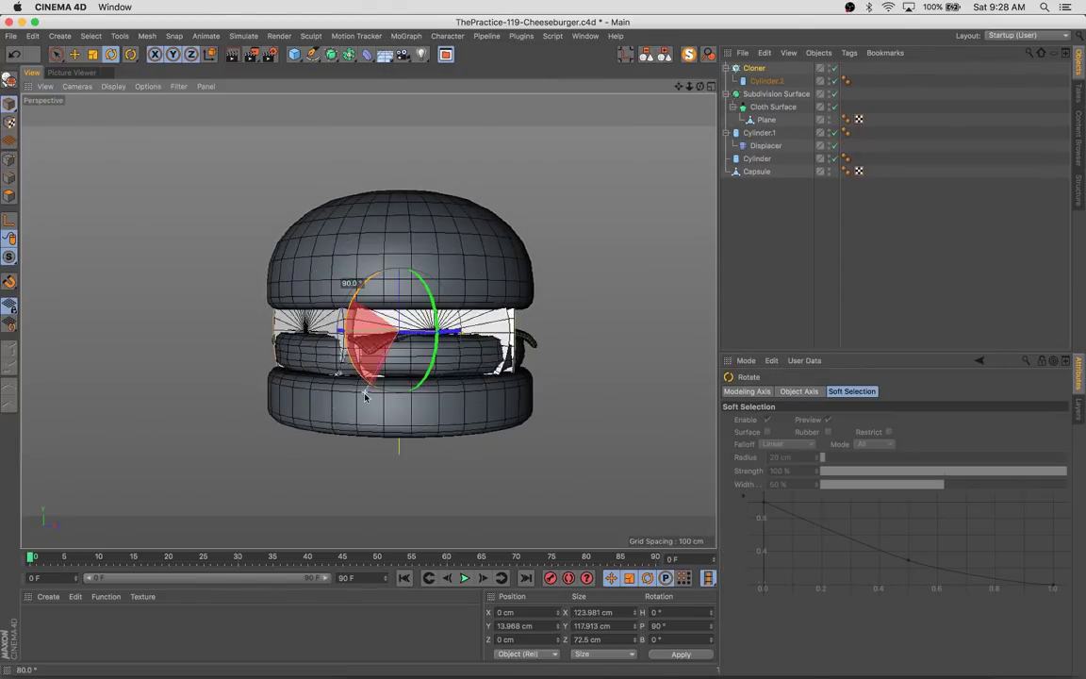
Turn the clone discs upright around the bun and fine-tune the ring radius
click(762, 81)
click(755, 68)
drag(461, 323, 382, 386)
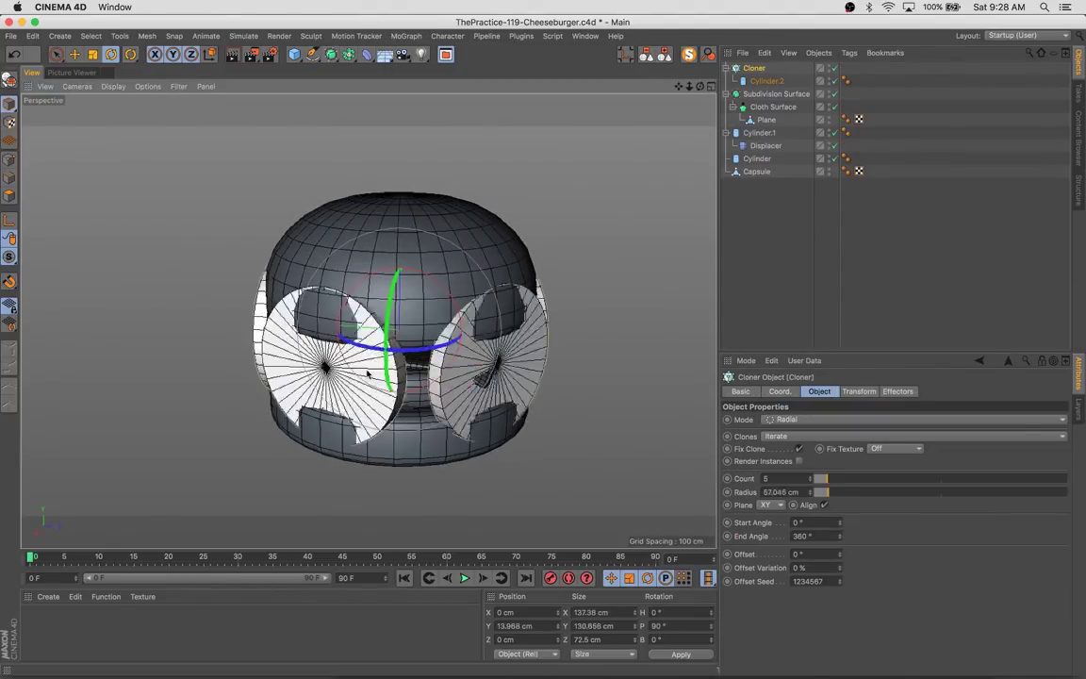
drag(822, 492, 819, 491)
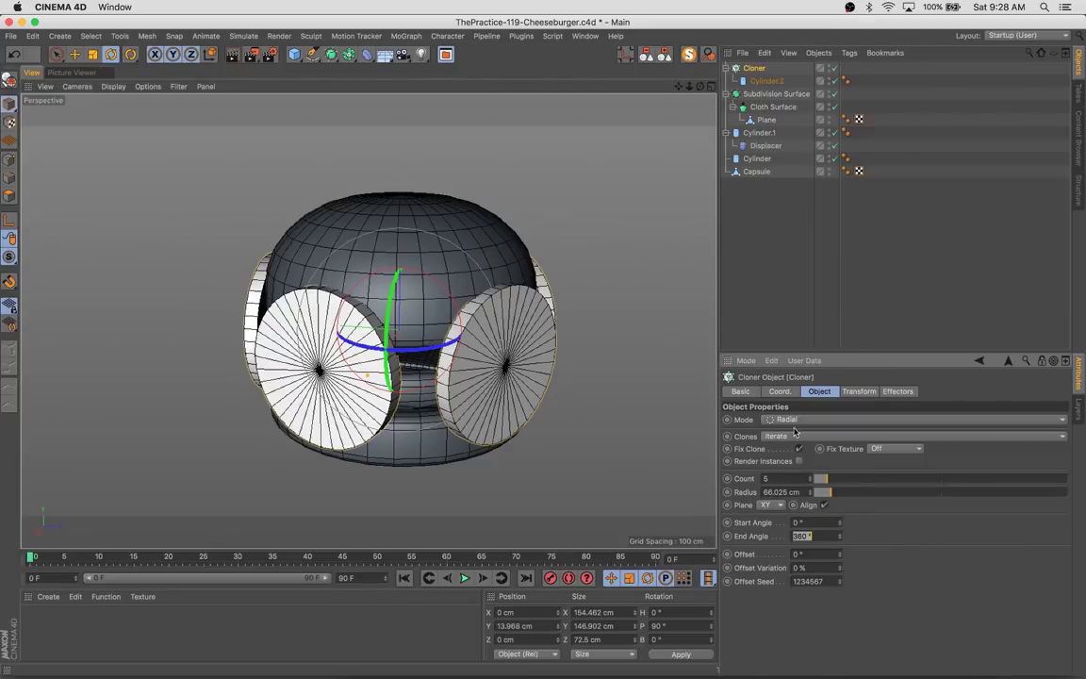
Change Cylinder.2's orientation so the cloned discs lie flat, then scale the ring to fit
click(766, 81)
click(825, 524)
click(824, 533)
click(755, 68)
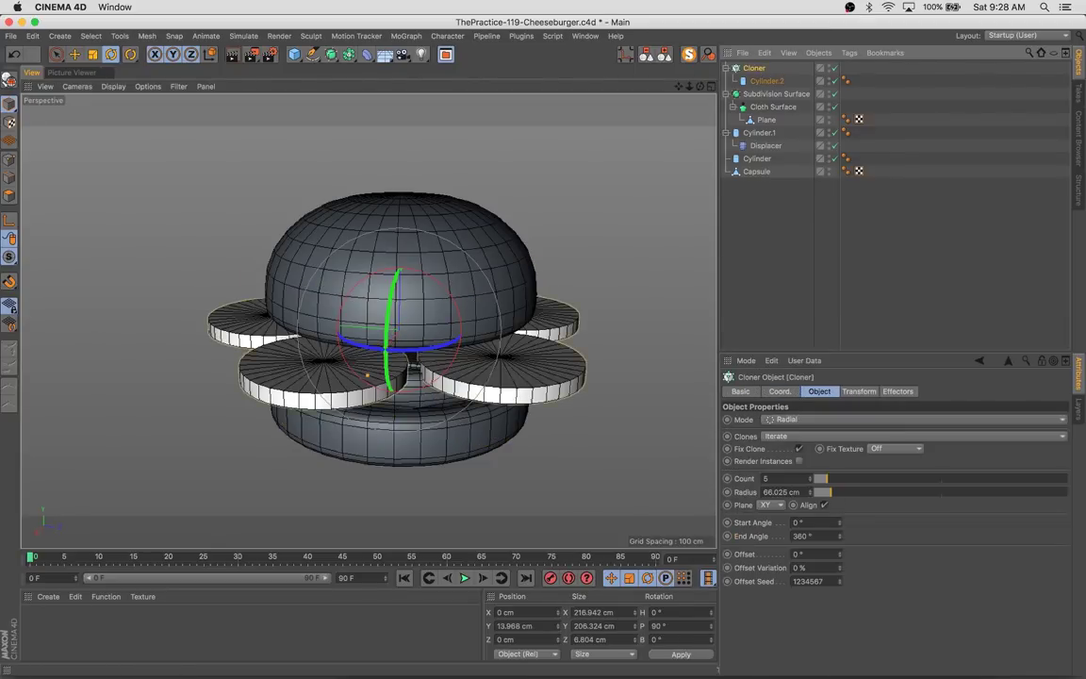
mouse_move(405, 320)
alt+mouse_down()
mouse_move(491, 283)
mouse_move(483, 265)
alt+mouse_up()
key(t)
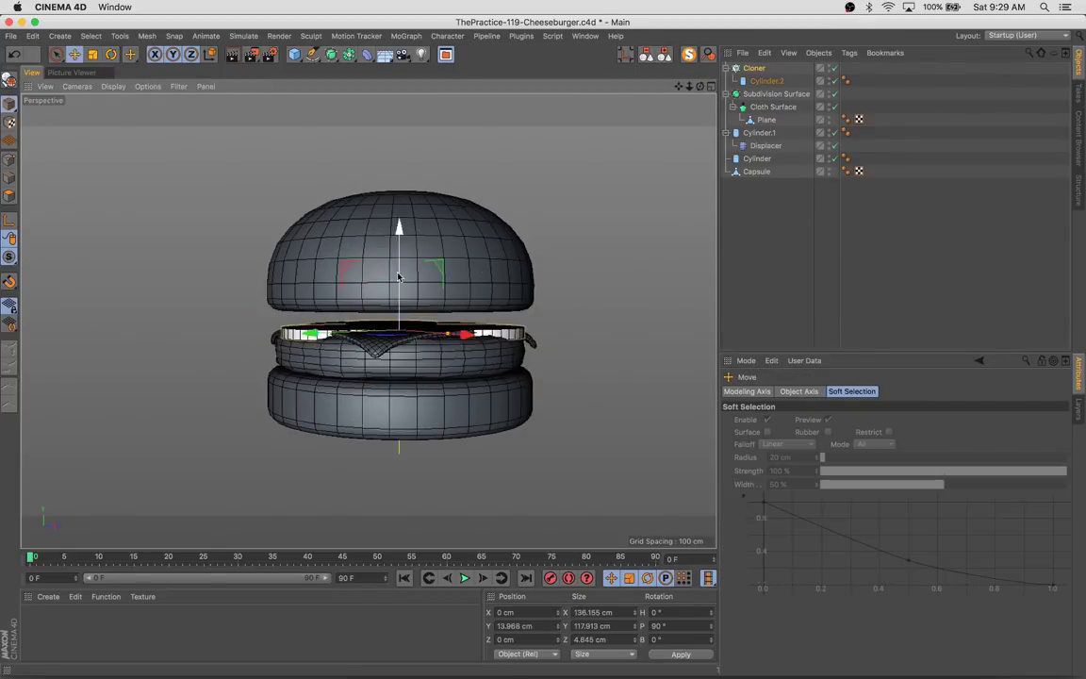
Widen the cloned discs to a 29.81 cm radius
click(431, 324)
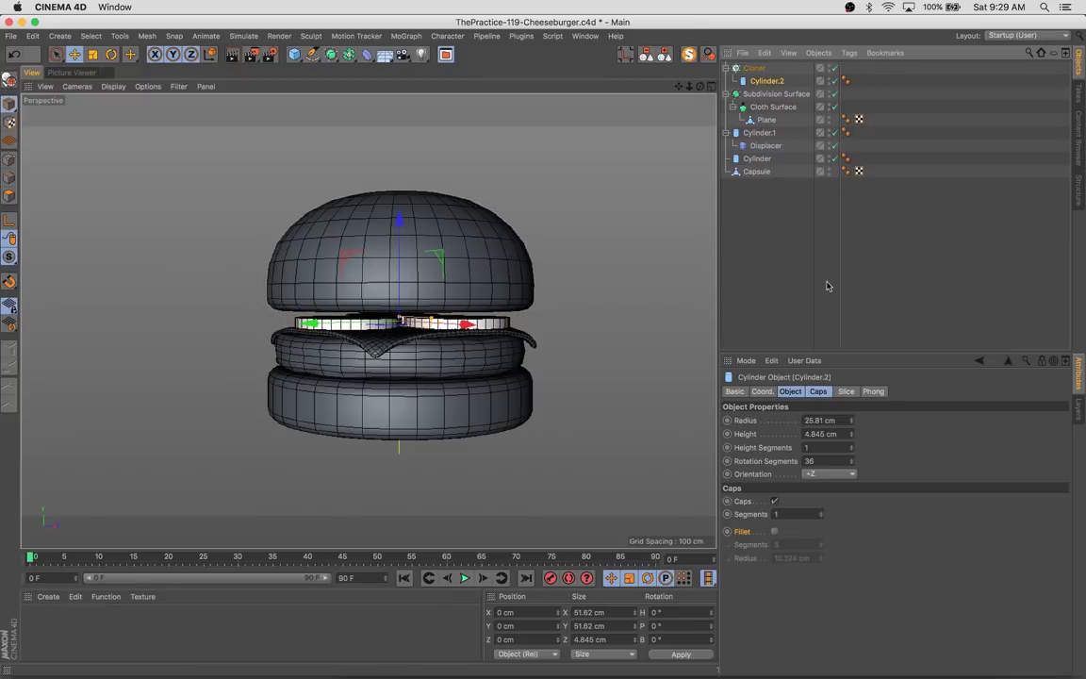
drag(852, 422, 852, 412)
scroll(333, 427, up, 3)
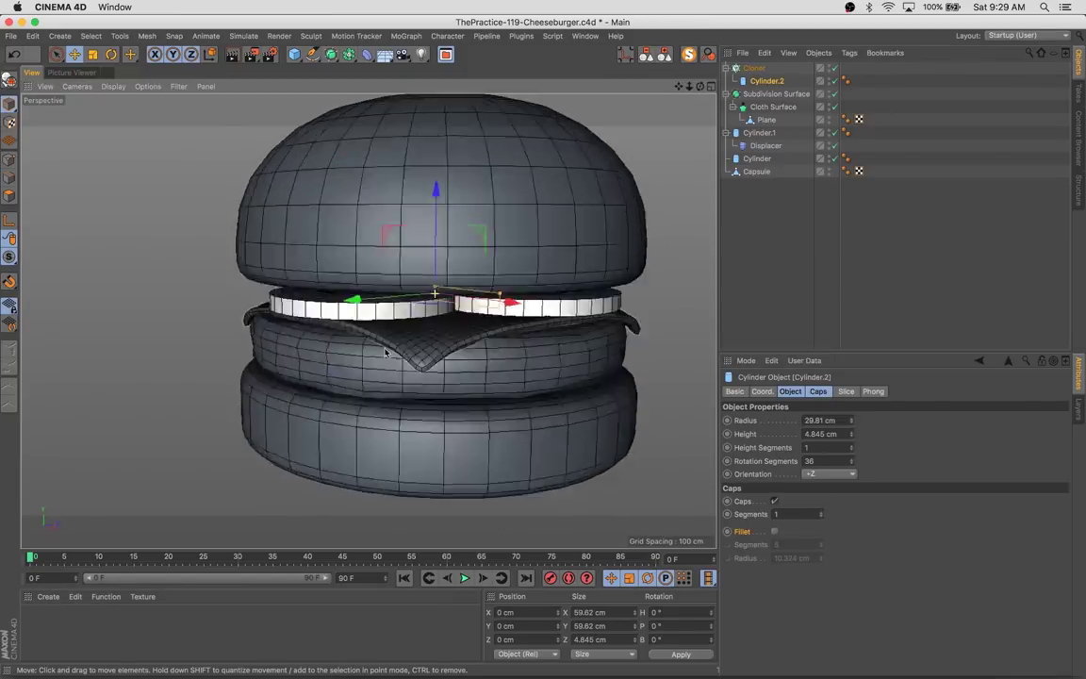
scroll(333, 427, up, 3)
Convert the Cloner into separate disc objects and tilt the left disc slightly
click(754, 68)
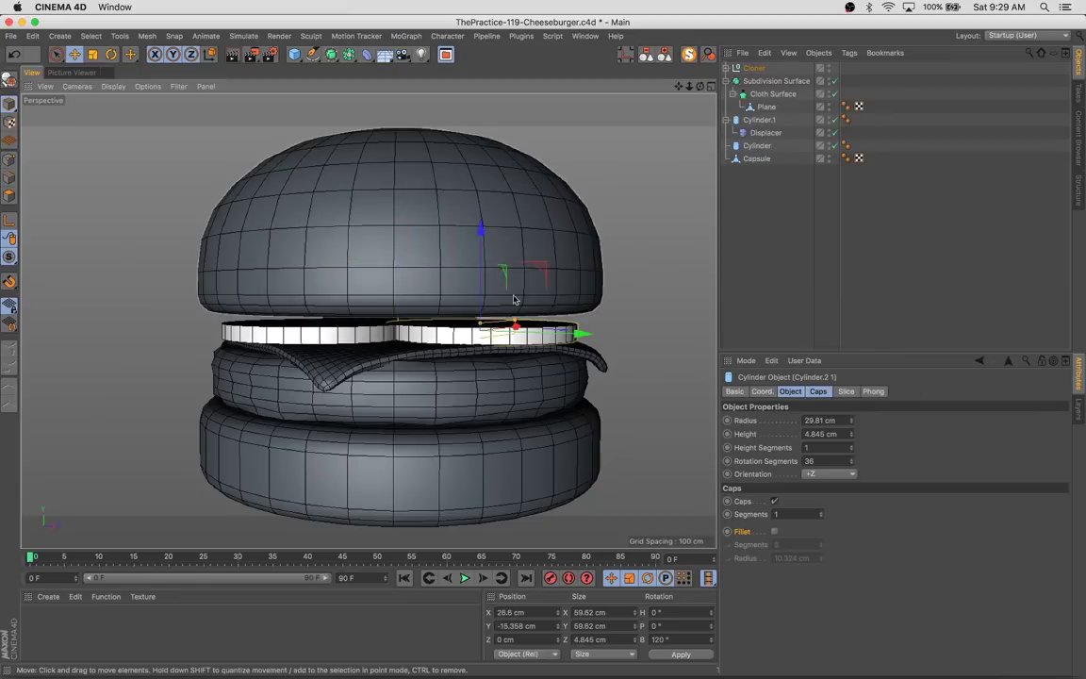
key(r)
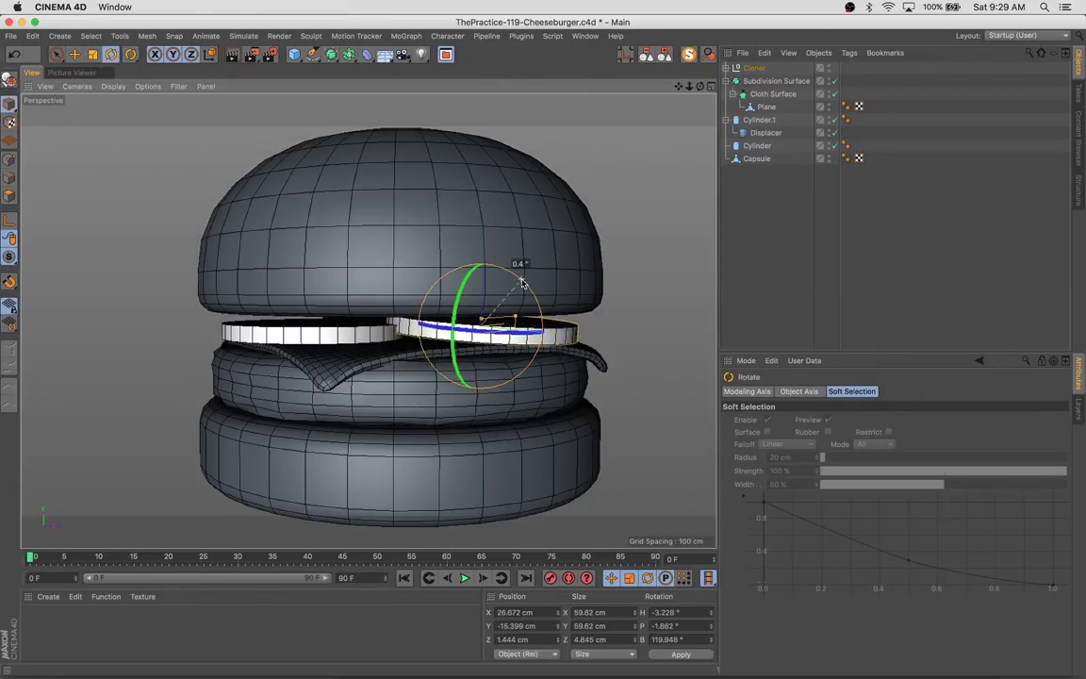
click(341, 333)
key(r)
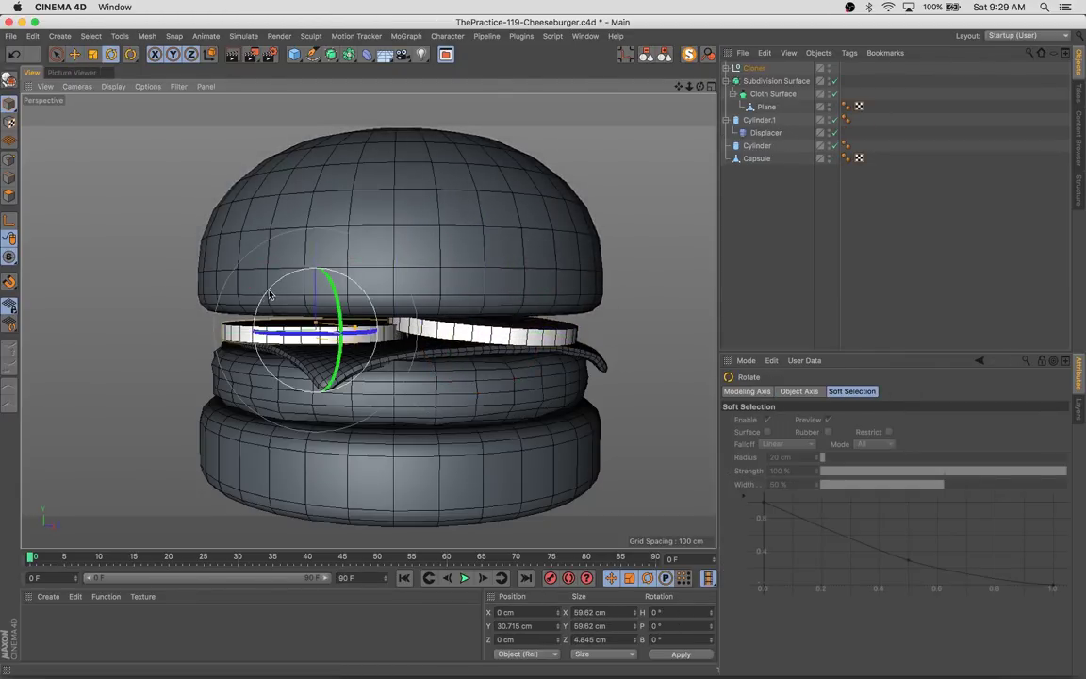
key(ctrl+z)
alt+drag(265, 291, 317, 298)
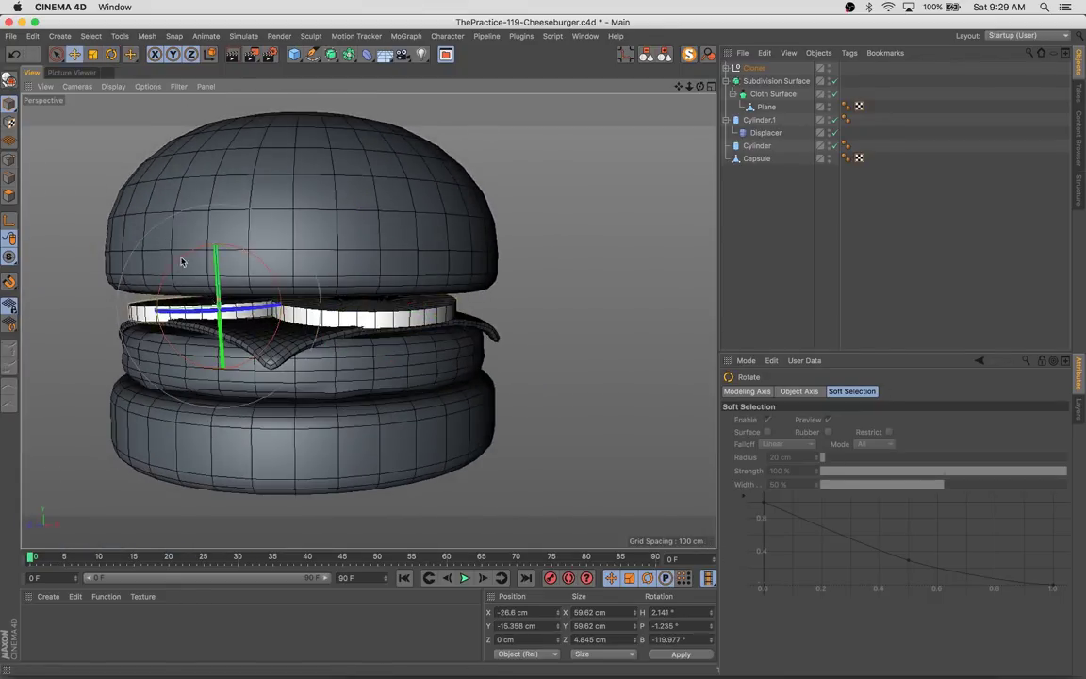
key(ctrl+z)
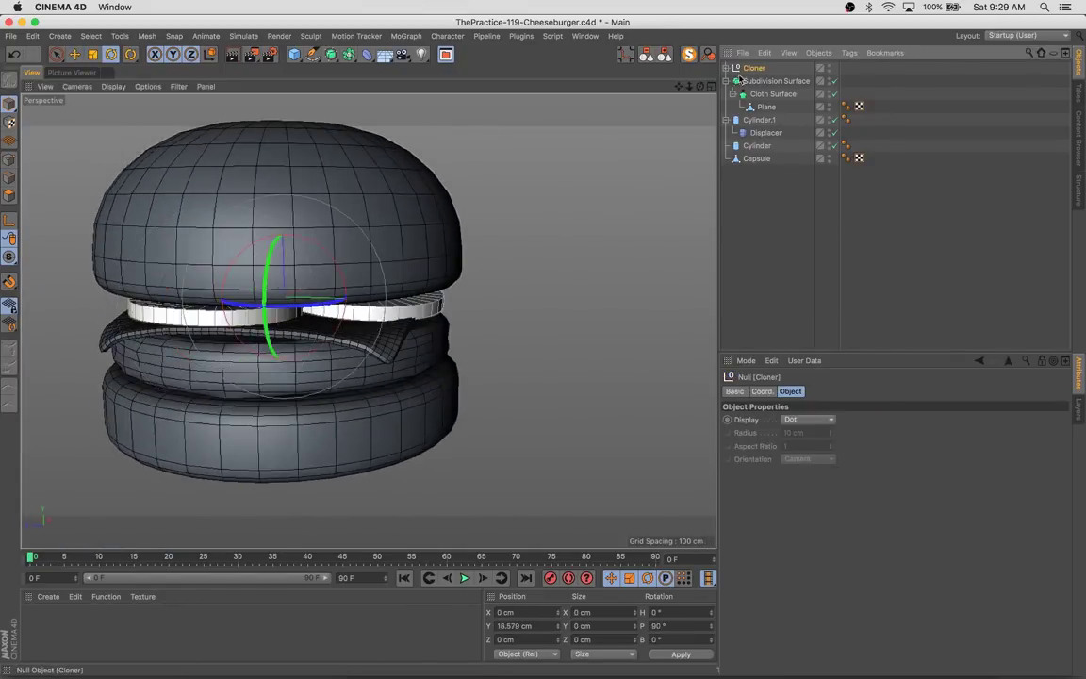
key(e)
mouse_move(283, 283)
alt+mouse_down()
mouse_move(314, 468)
mouse_move(621, 329)
alt+mouse_up()
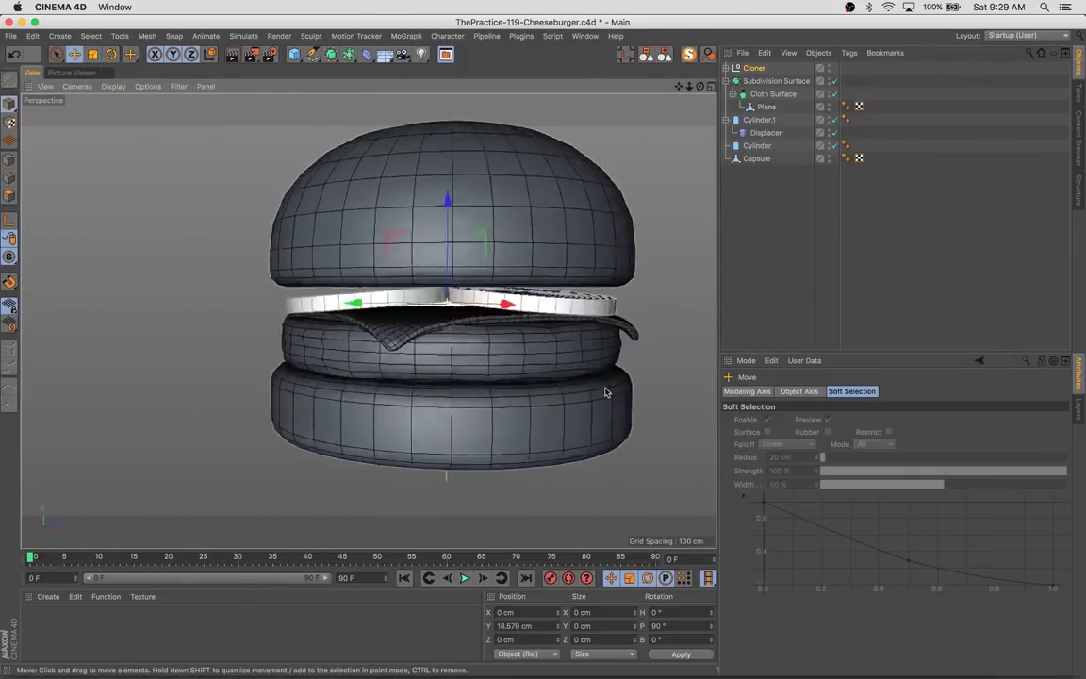
scroll(620, 329, down, 3)
alt+drag(377, 321, 304, 373)
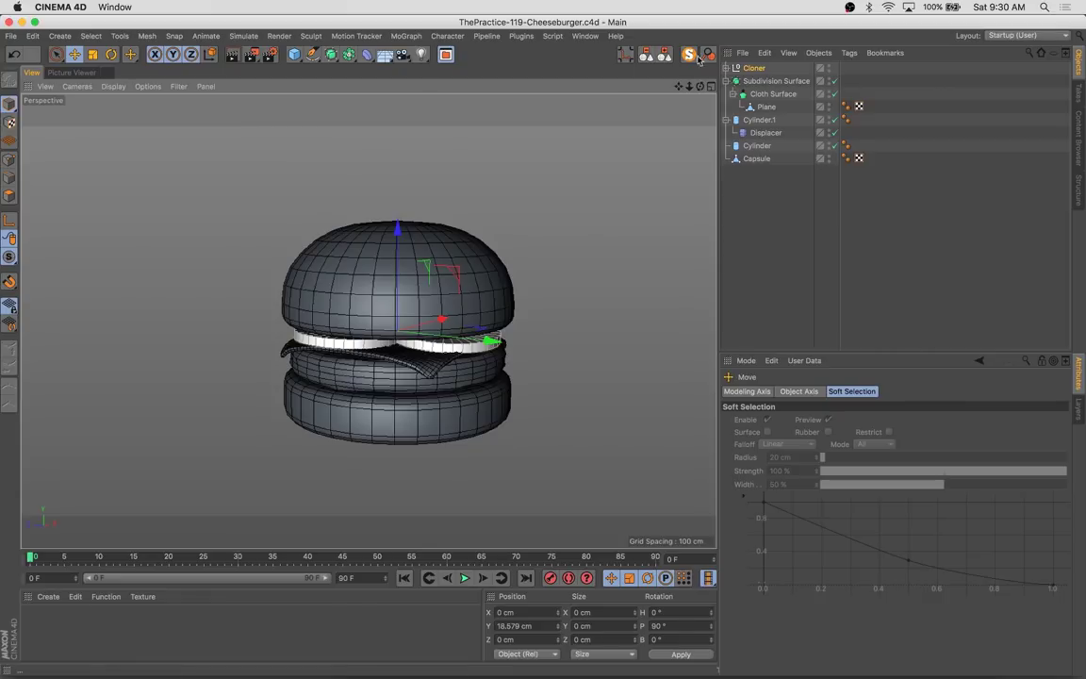
Add a plane, show it alone without the burger, and edit its width segments
click(298, 57)
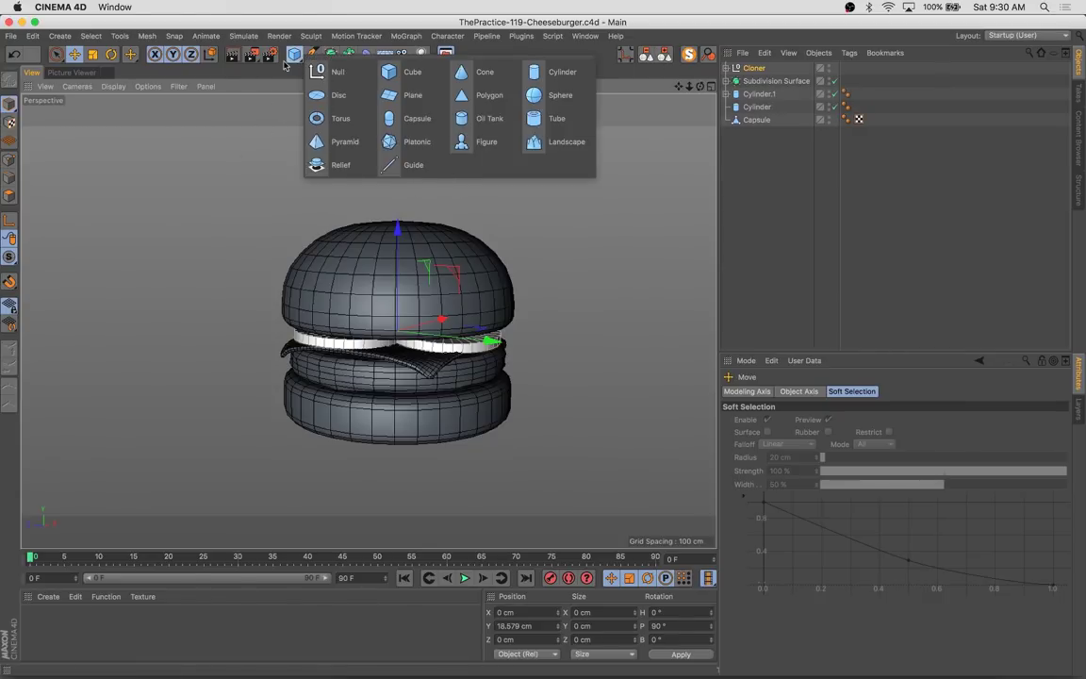
drag(295, 54, 413, 95)
alt+drag(443, 245, 528, 170)
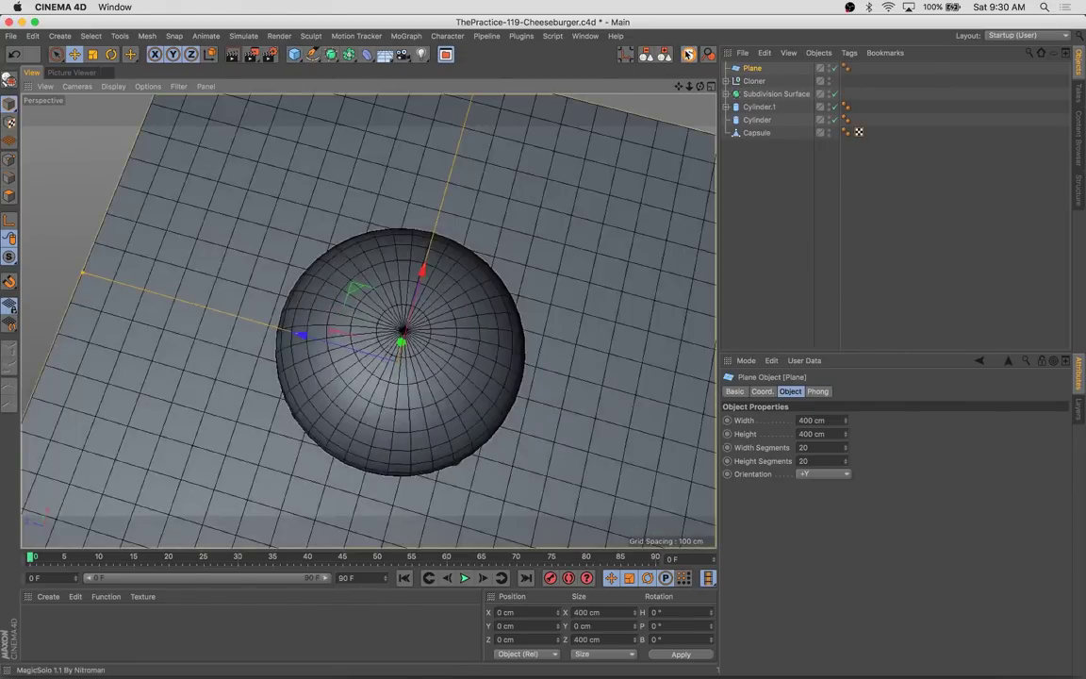
click(688, 54)
mouse_move(463, 319)
alt+mouse_down()
mouse_move(496, 195)
mouse_move(431, 182)
mouse_move(471, 252)
alt+mouse_up()
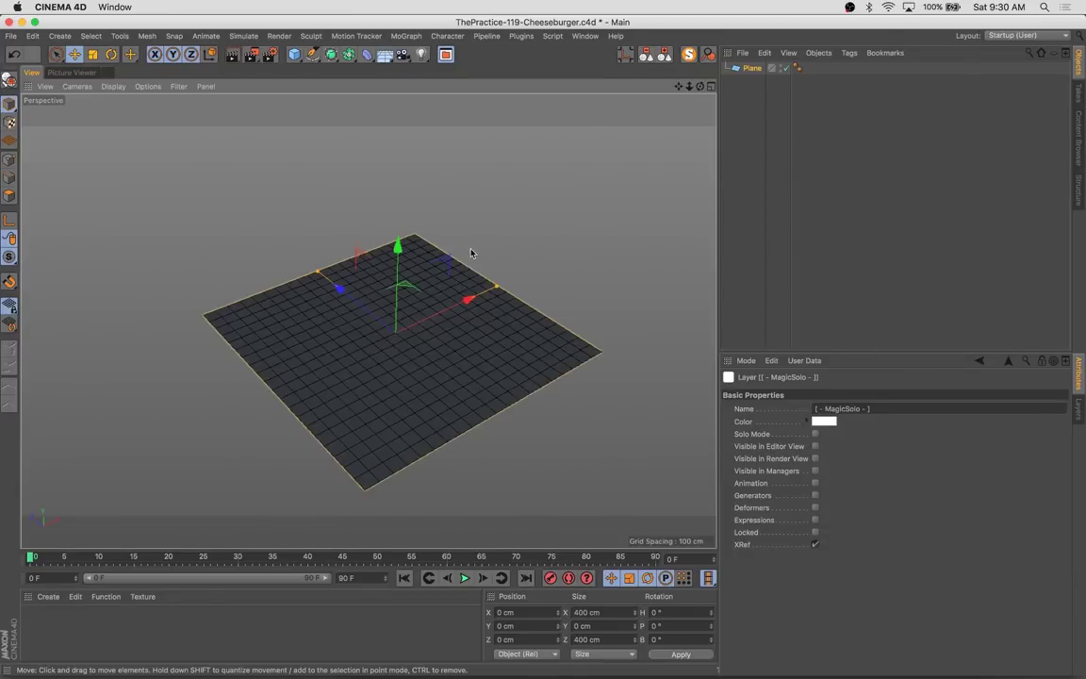
click(406, 335)
double_click(822, 448)
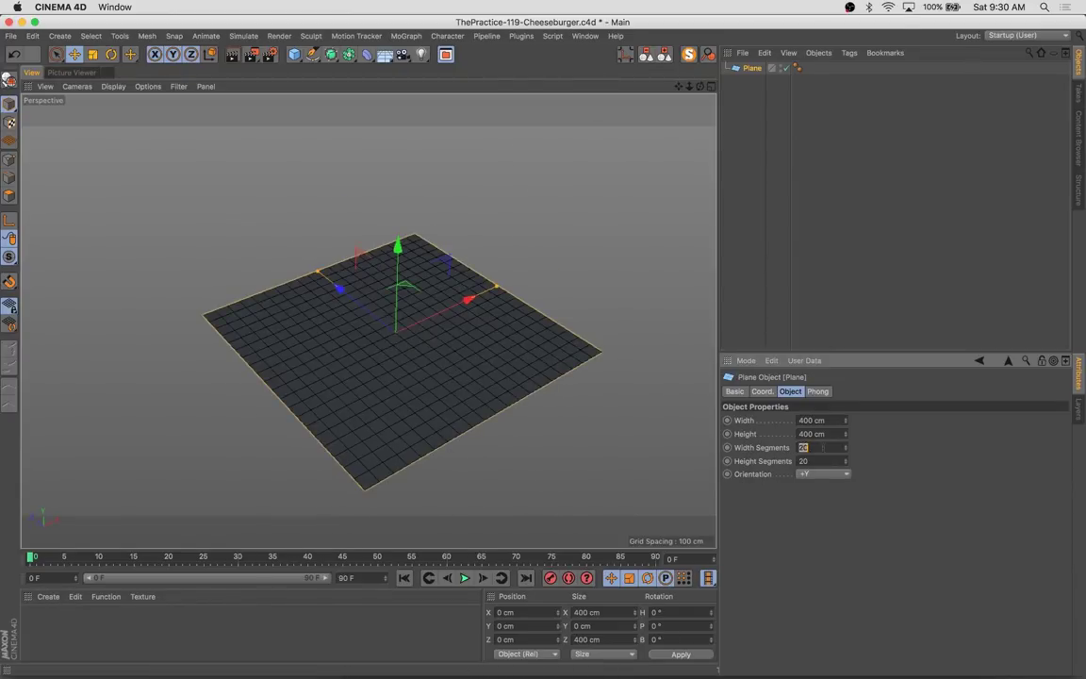
Make the plane editable and scale a band of edge polygons with a 64 cm soft falloff
key(c)
key(9)
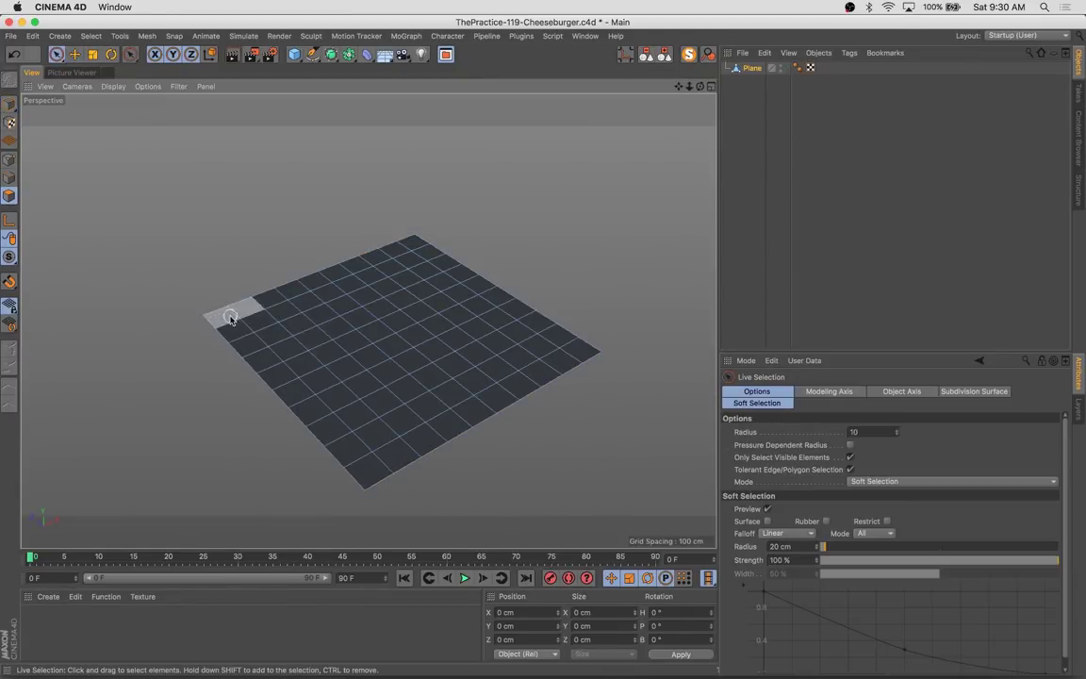
mouse_move(225, 315)
mouse_down()
mouse_move(405, 449)
mouse_move(230, 330)
mouse_move(281, 347)
mouse_move(245, 304)
mouse_move(254, 360)
mouse_up()
key(t)
key(9)
key(t)
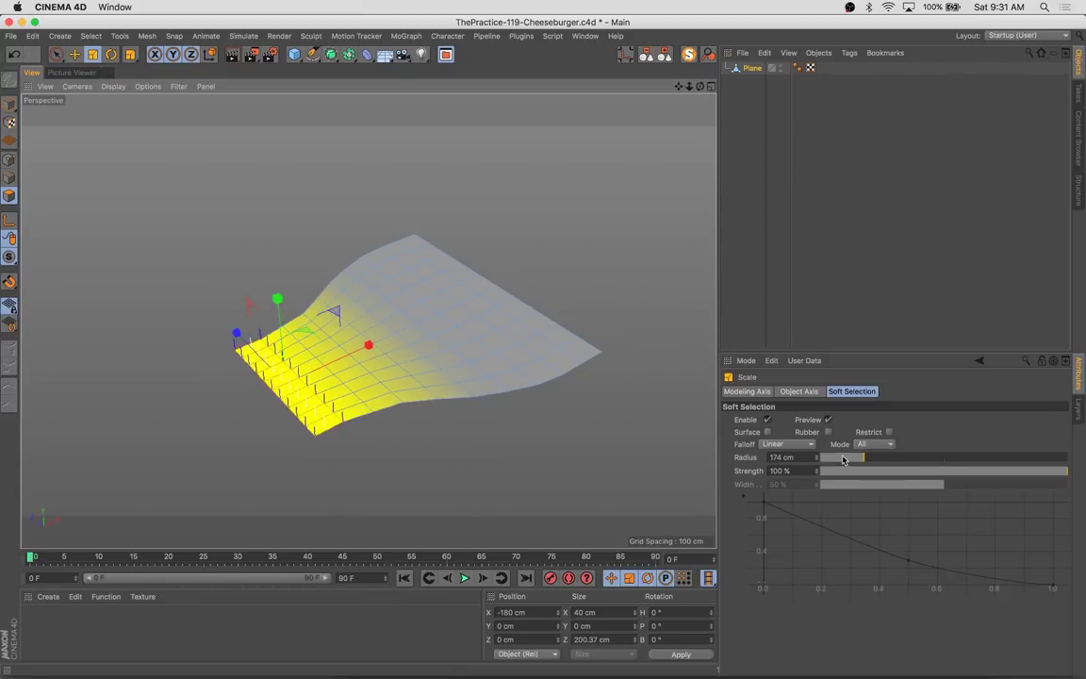
middle_drag(243, 331, 284, 372)
Select the top and right corner points, widen the falloff to 177 cm, and rotate around them
key(9)
click(418, 245)
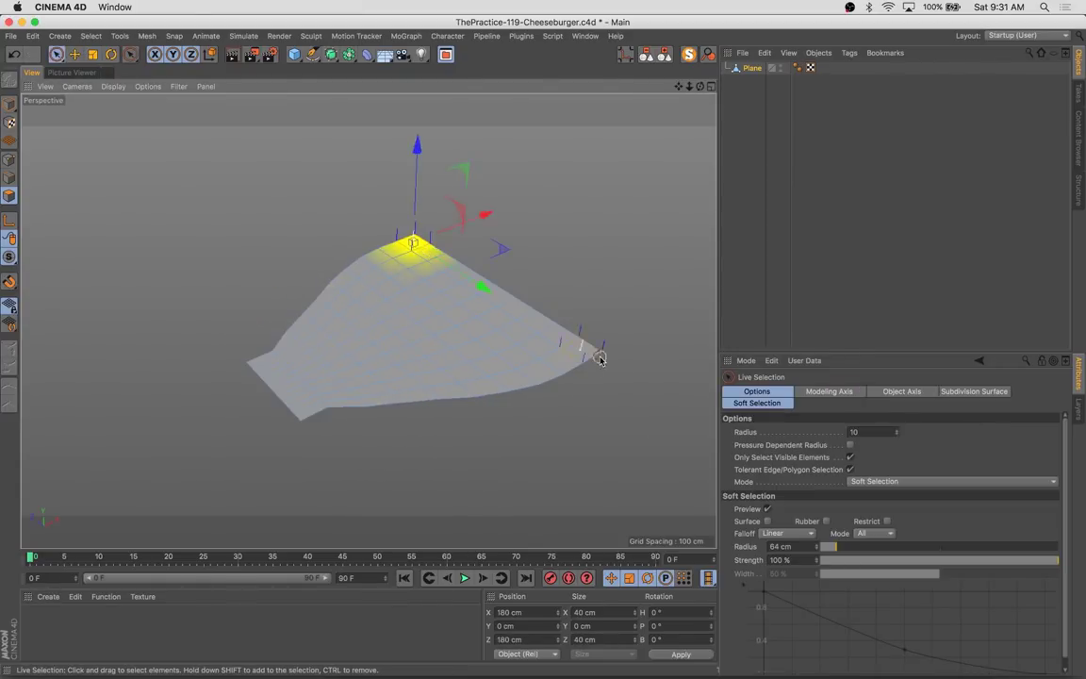
shift+click(566, 354)
drag(854, 553, 866, 552)
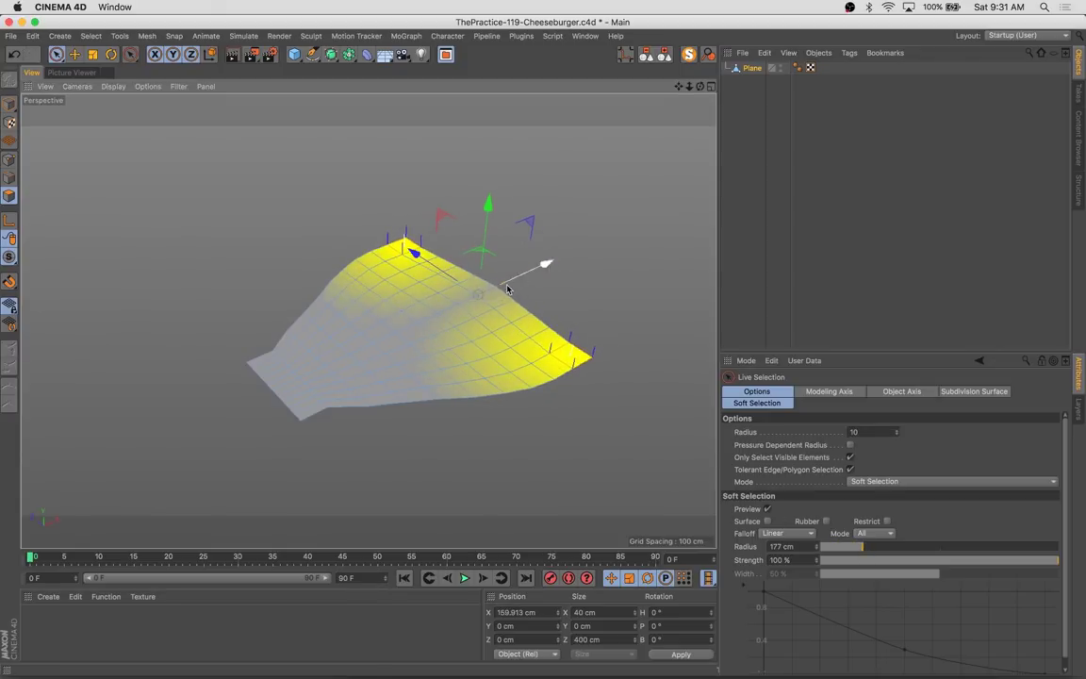
click(407, 250)
key(r)
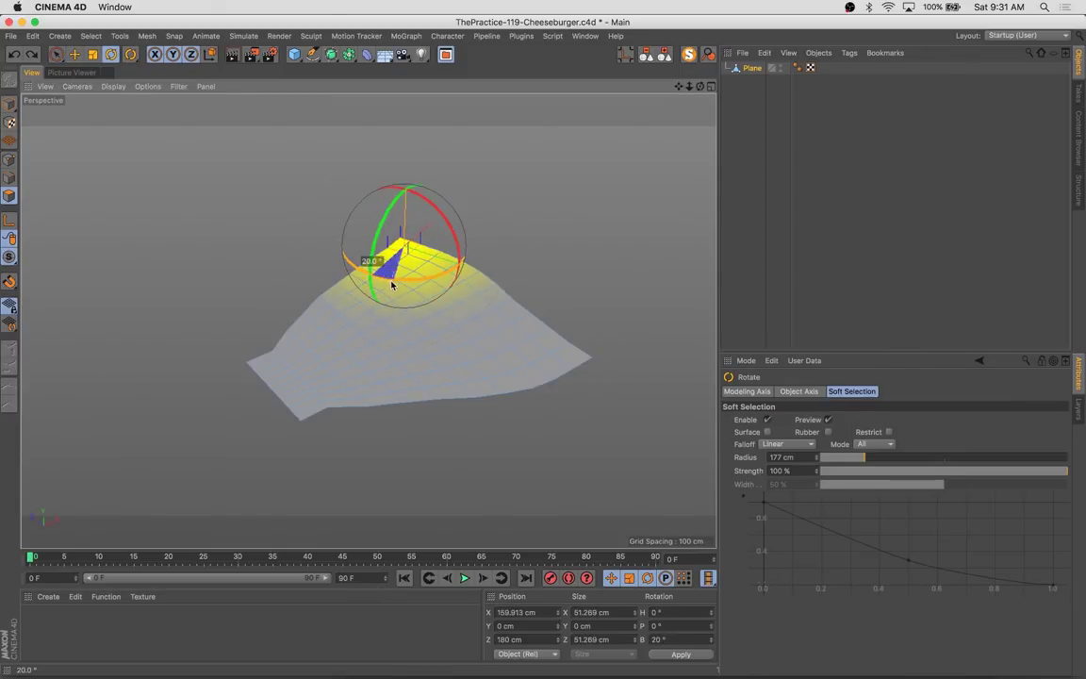
click(571, 355)
drag(585, 400, 585, 400)
click(401, 241)
key(e)
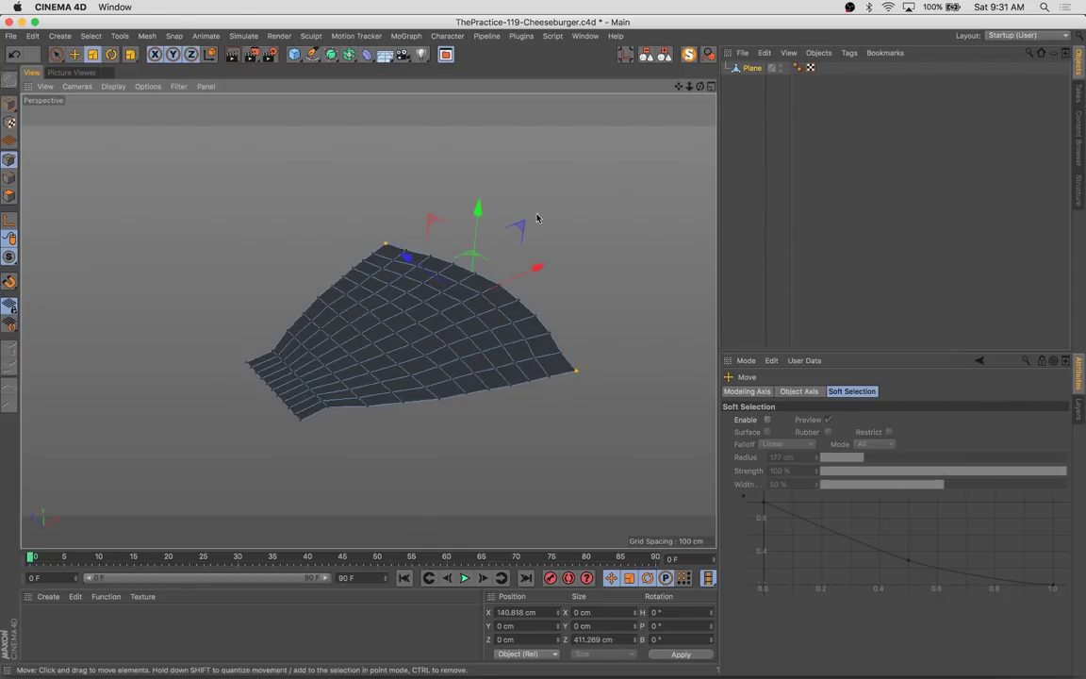
Turn on soft falloff for moving and select all points of the mesh
key(space)
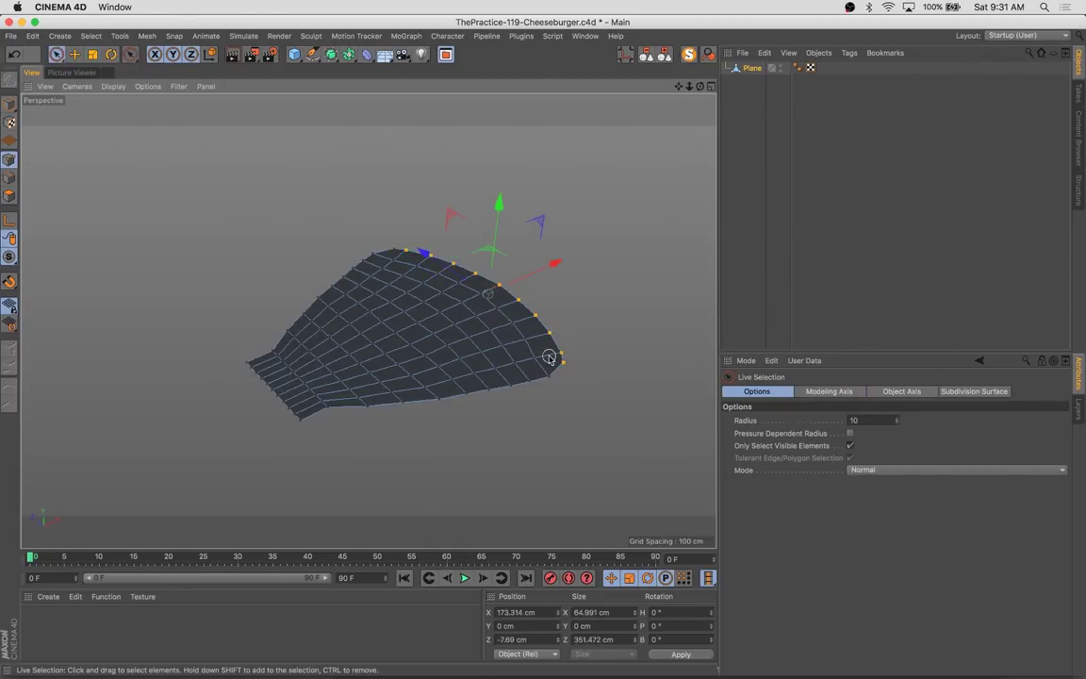
key(space)
click(766, 419)
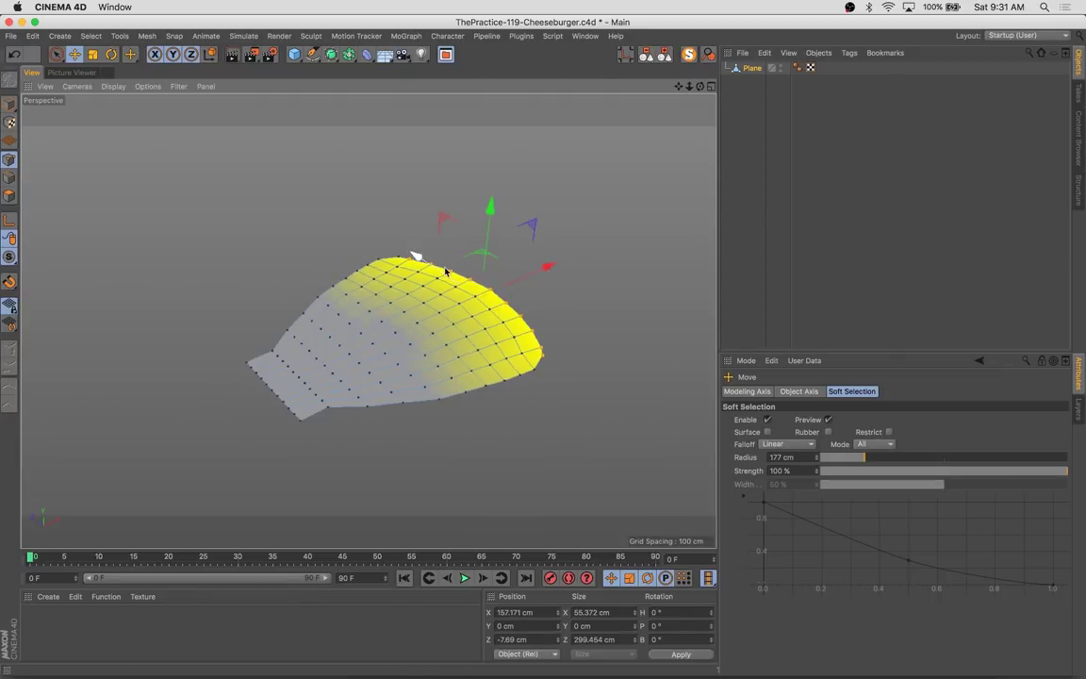
key(ctrl+a)
mouse_move(327, 278)
alt+mouse_down()
mouse_move(212, 381)
mouse_move(326, 424)
mouse_move(475, 407)
alt+mouse_up()
key(t)
Select a vertical point loop, then rotate and scale it up into a ridge
key(u)
key(l)
click(335, 394)
key(r)
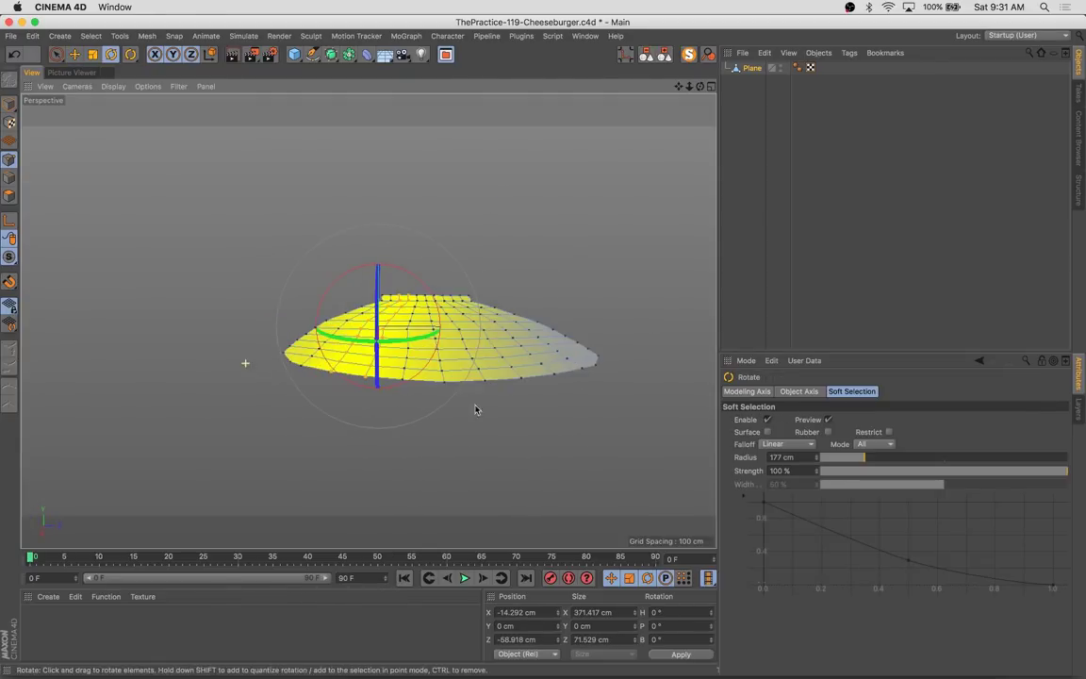
drag(411, 276, 420, 284)
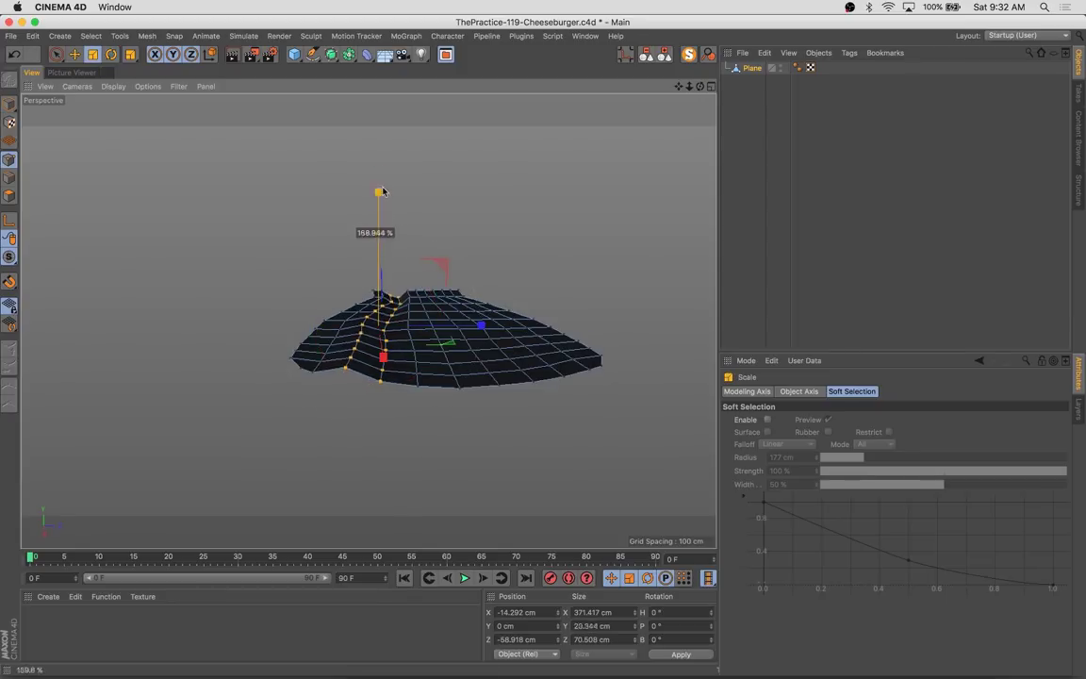
drag(380, 192, 380, 196)
alt+drag(380, 196, 450, 253)
Select several more vertical point loops across the mesh and nudge a point
key(9)
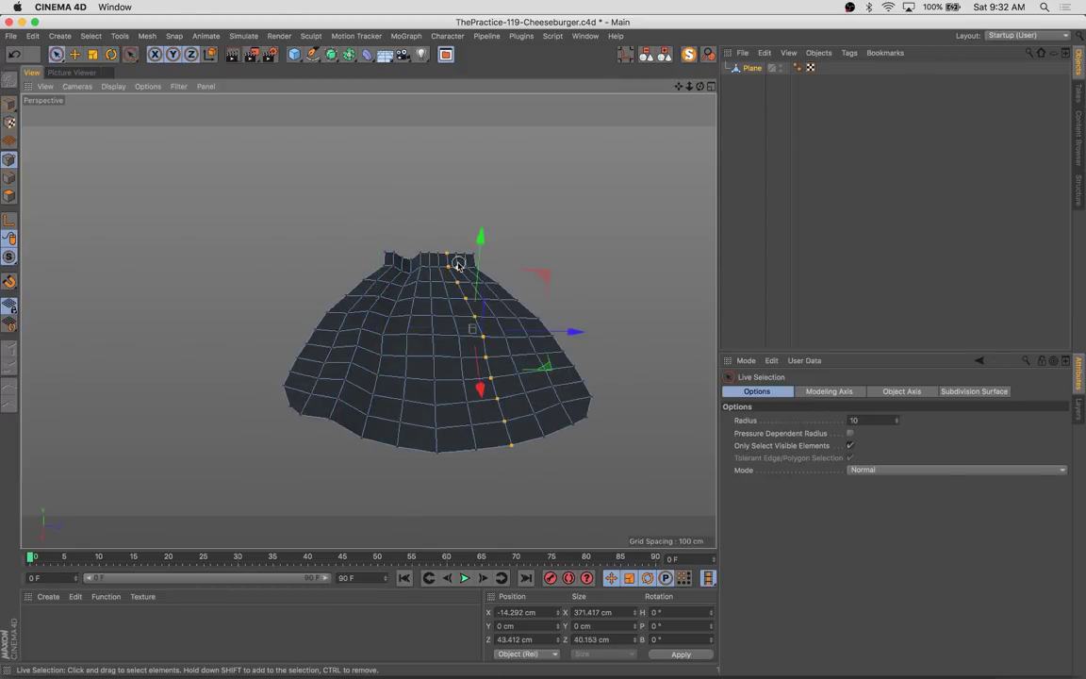
double_click(458, 265)
alt+drag(441, 469, 541, 403)
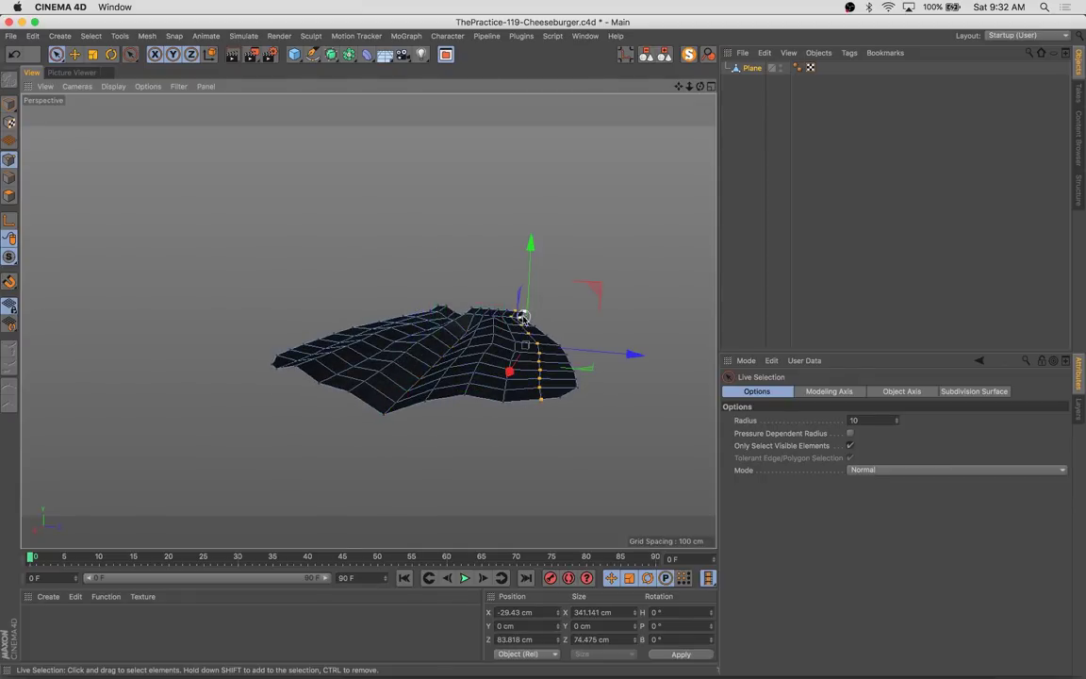
double_click(524, 316)
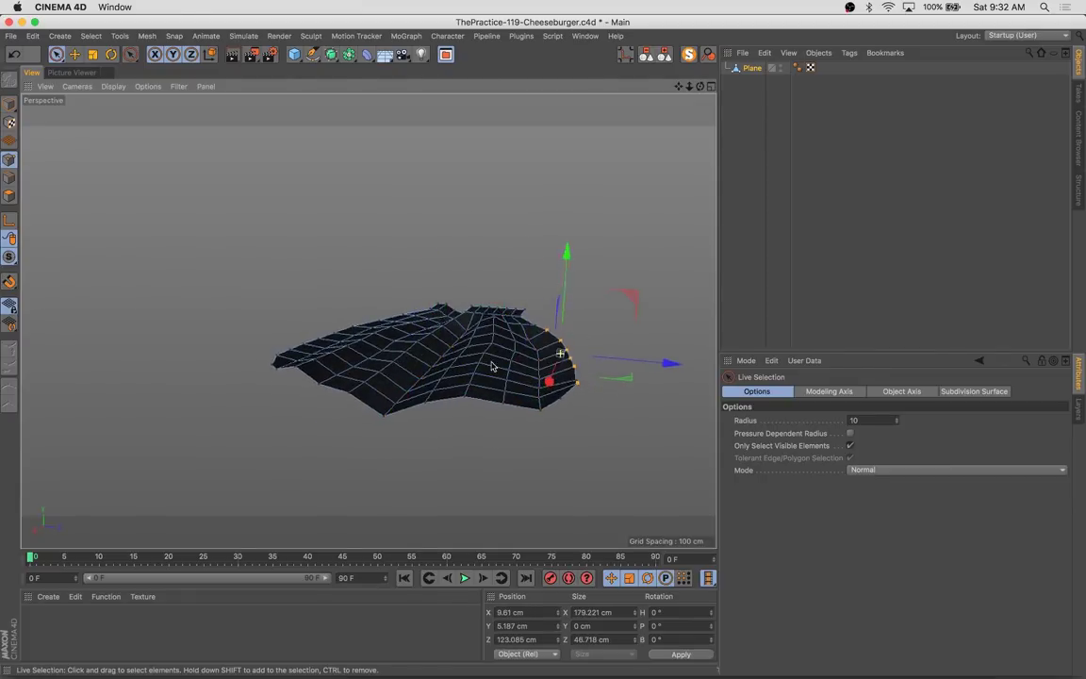
alt+drag(587, 428, 340, 364)
double_click(340, 361)
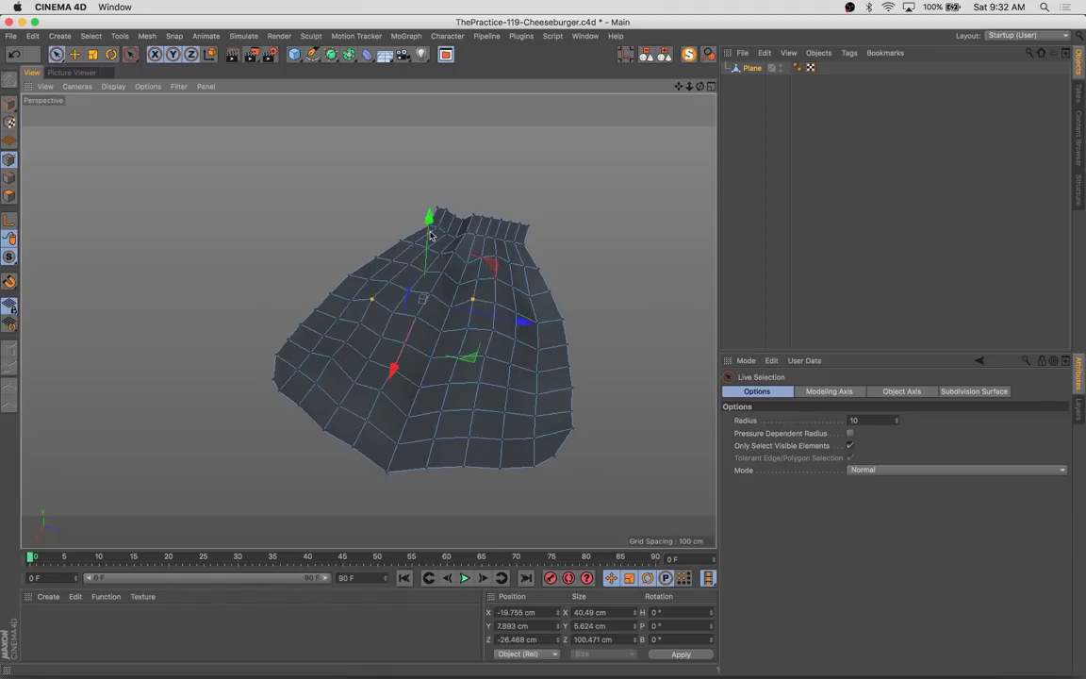
alt+drag(449, 230, 552, 376)
click(552, 376)
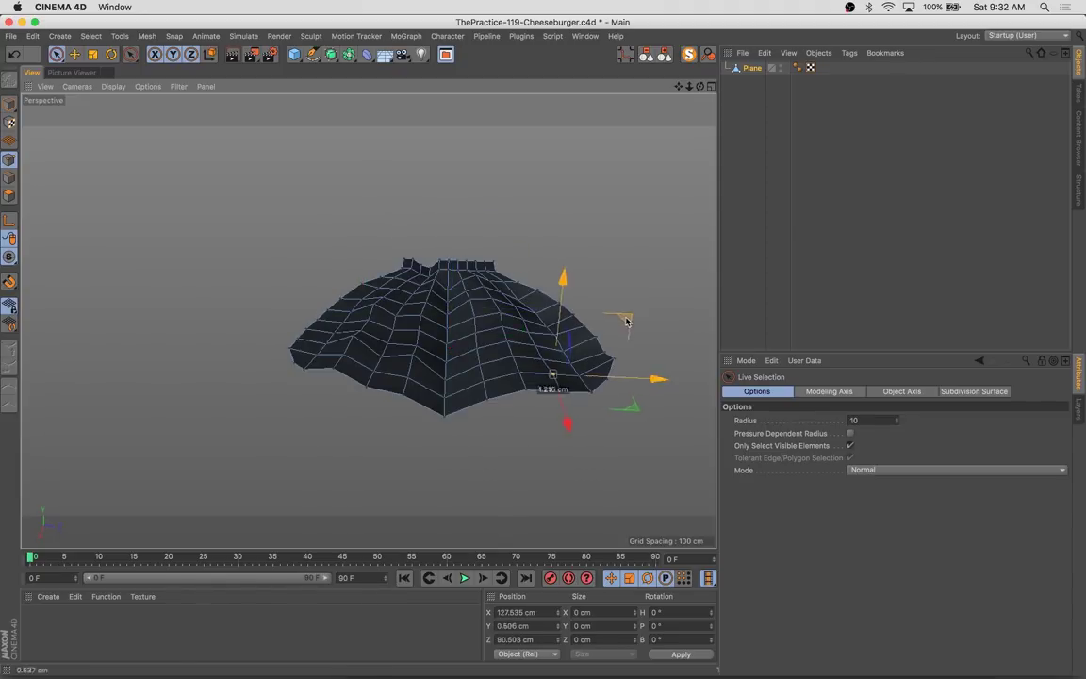
Raise a single point at the sheet's top centre and pick another point
click(450, 284)
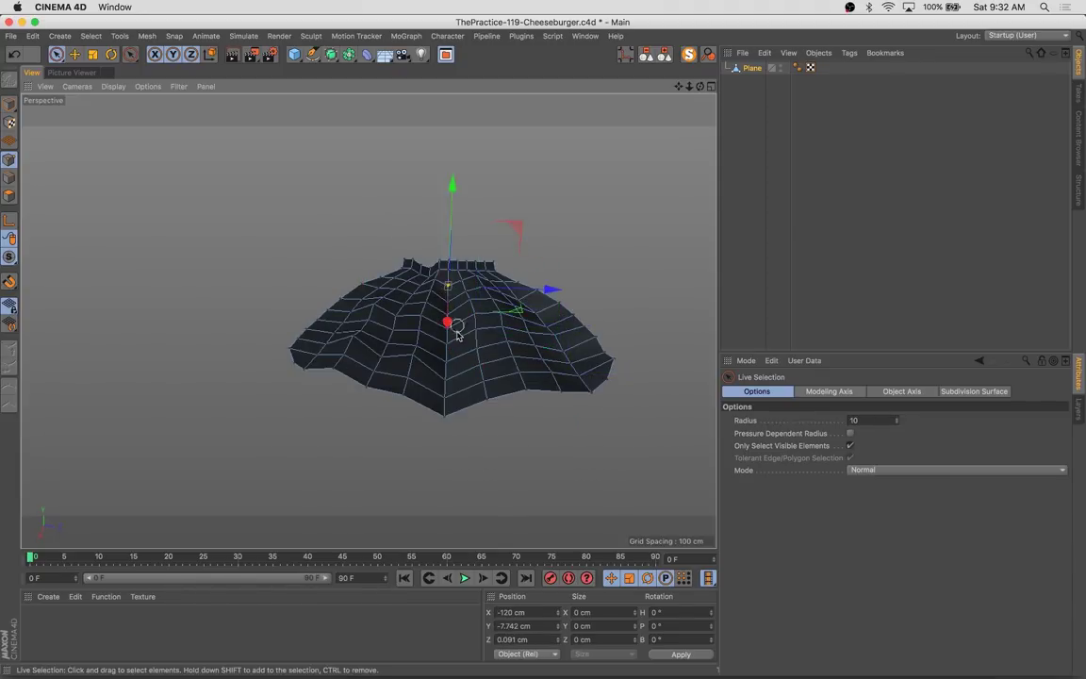
drag(332, 309, 364, 247)
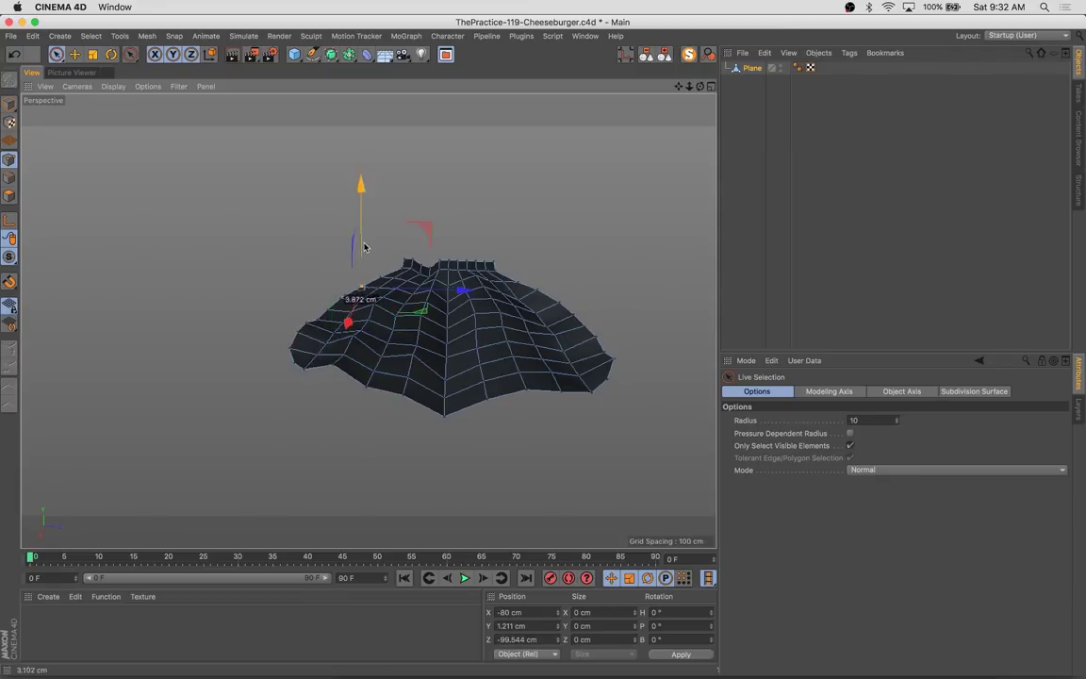
mouse_move(529, 341)
alt+mouse_down()
mouse_move(480, 358)
mouse_move(516, 341)
alt+mouse_up()
click(478, 363)
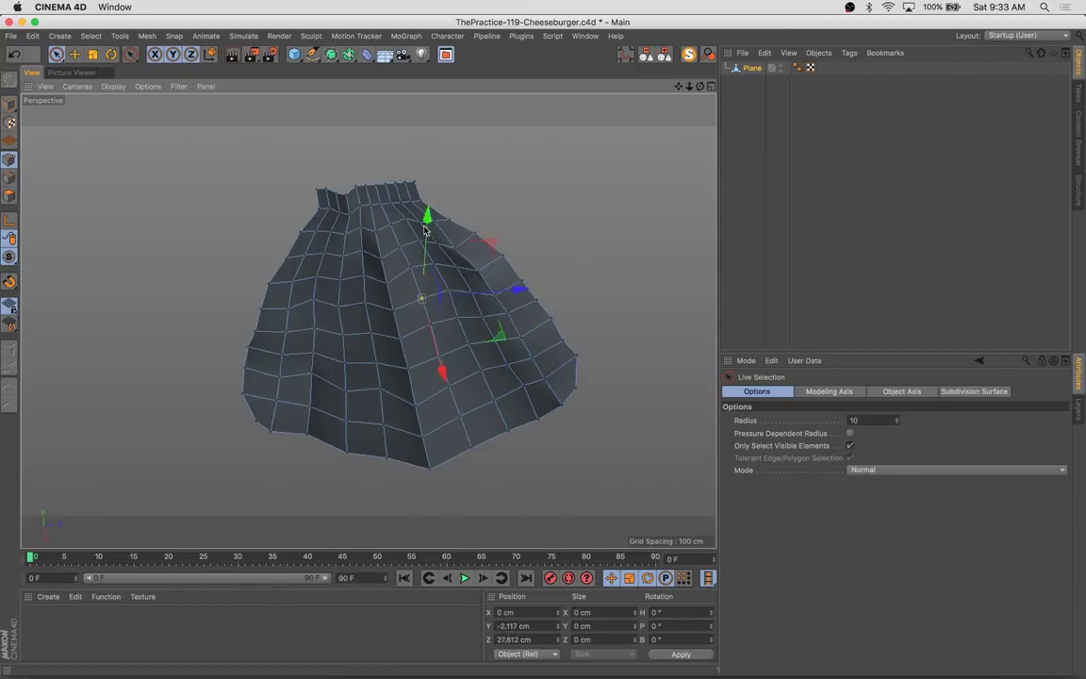
alt+drag(425, 229, 626, 439)
Scale the chosen points along the vertical axis to squash the sheet flat
key(u)
key(l)
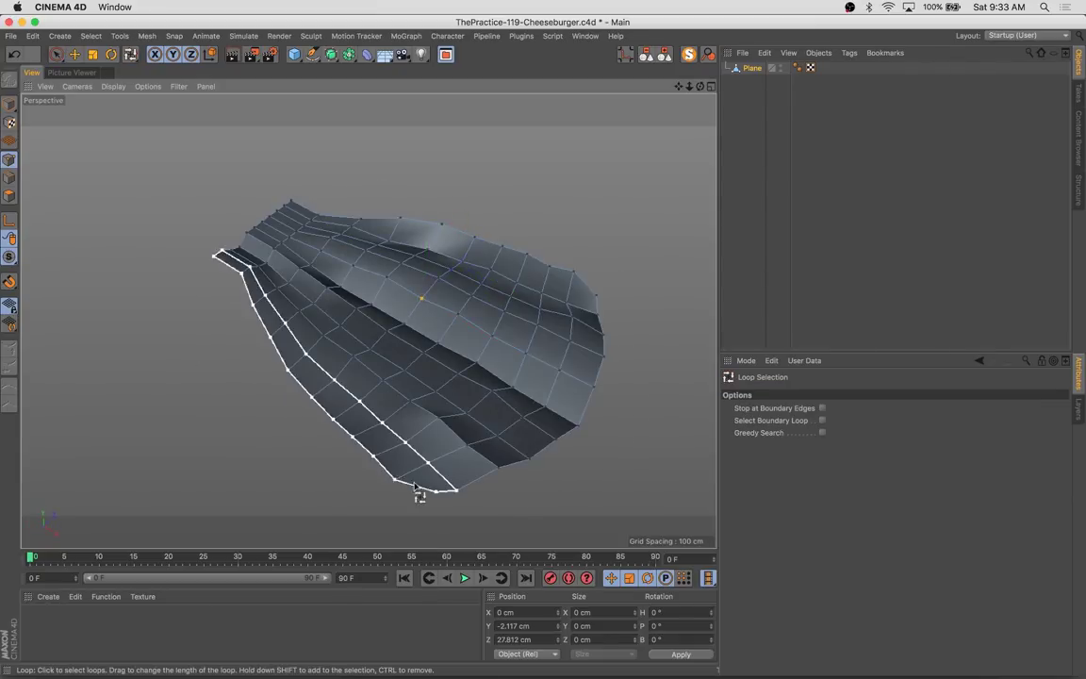
key(space)
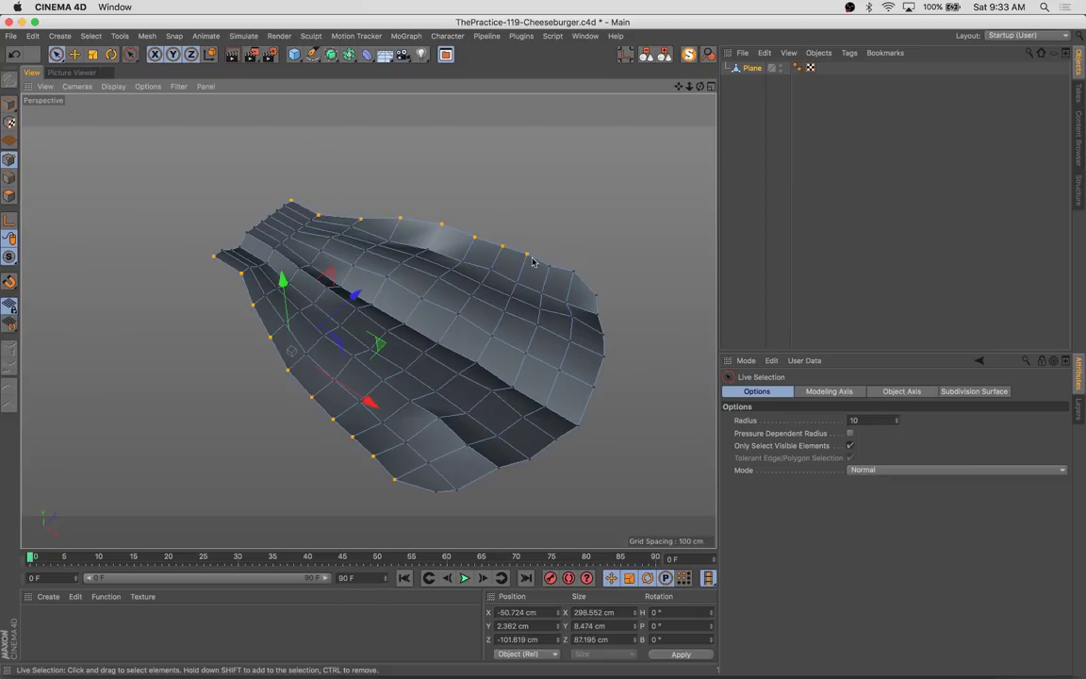
alt+drag(352, 213, 412, 233)
key(t)
mouse_move(375, 188)
mouse_down()
mouse_move(376, 158)
mouse_move(374, 226)
mouse_move(595, 304)
mouse_up()
key(t)
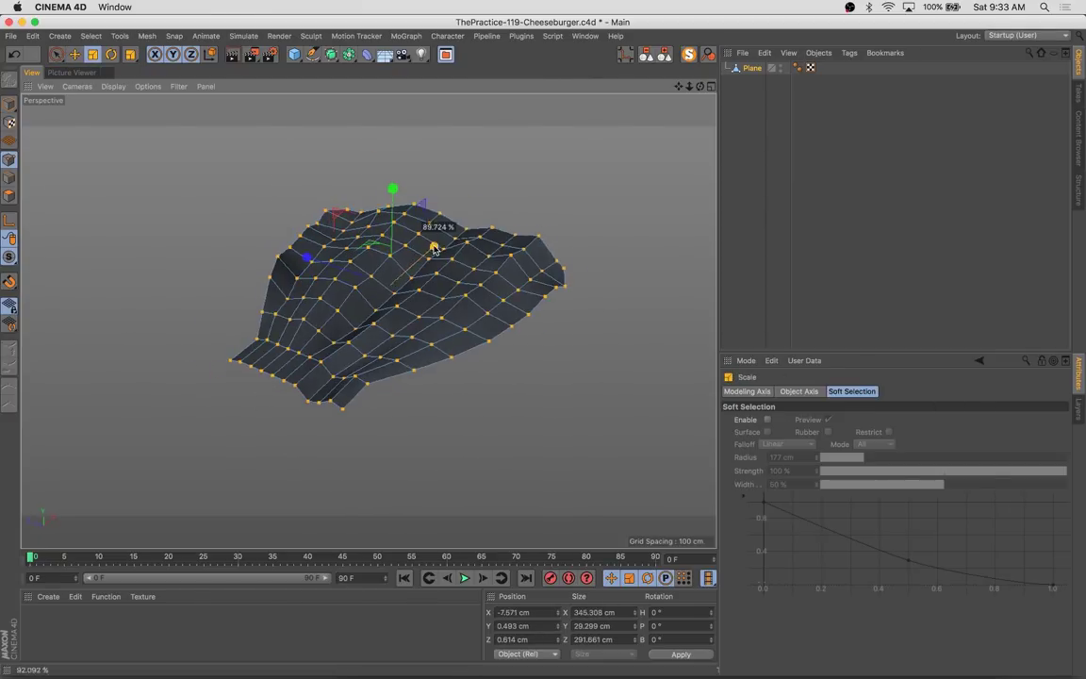
alt+drag(247, 394, 328, 300)
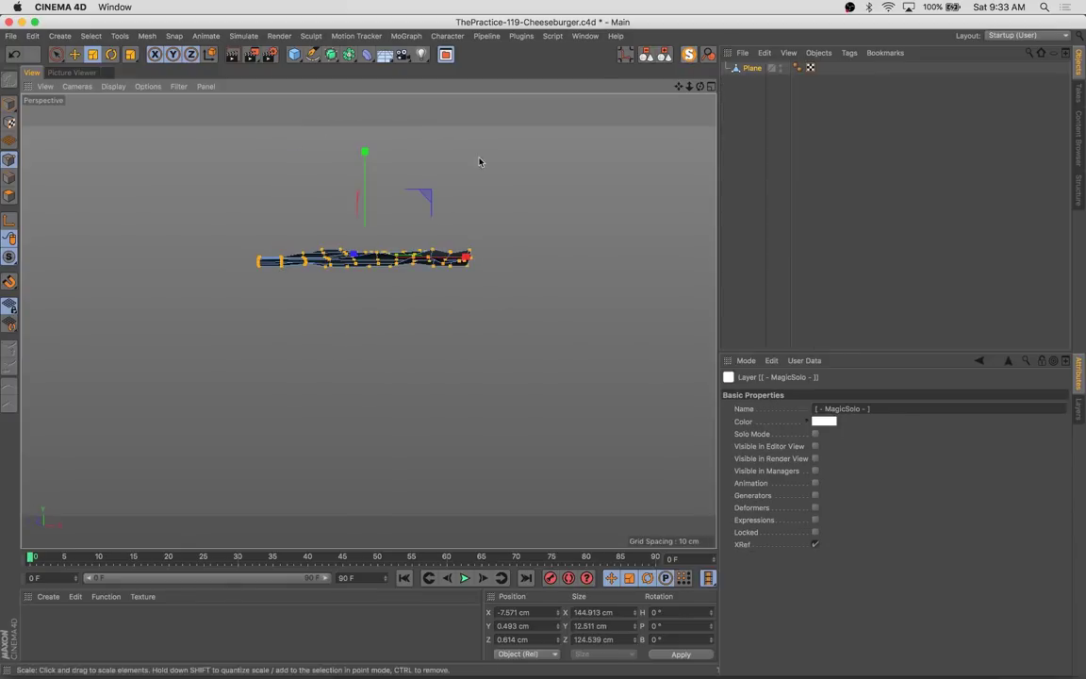
Raise the sheet under the top bun, shrink its width, and centre it
key(e)
scroll(432, 243, up, 5)
scroll(432, 244, up, 2)
mouse_move(432, 243)
mouse_down()
mouse_move(435, 184)
mouse_move(450, 222)
mouse_up()
key(t)
mouse_move(450, 222)
alt+mouse_down()
mouse_move(573, 162)
mouse_move(589, 187)
mouse_move(396, 217)
alt+mouse_up()
mouse_move(379, 151)
alt+mouse_down()
mouse_move(358, 142)
mouse_move(377, 114)
alt+mouse_up()
Widen the sheet slightly in depth to about 131 × 127 cm
click(406, 36)
click(258, 274)
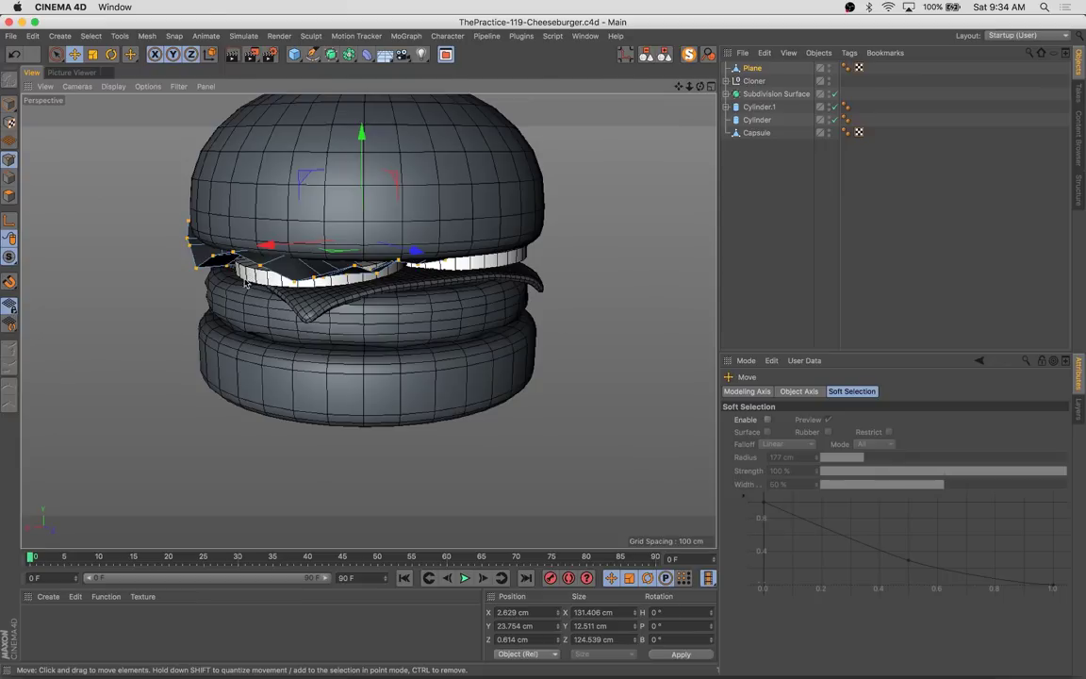
mouse_move(245, 282)
alt+mouse_down()
mouse_move(282, 264)
mouse_move(388, 310)
mouse_move(393, 302)
mouse_move(340, 67)
alt+mouse_up()
key(t)
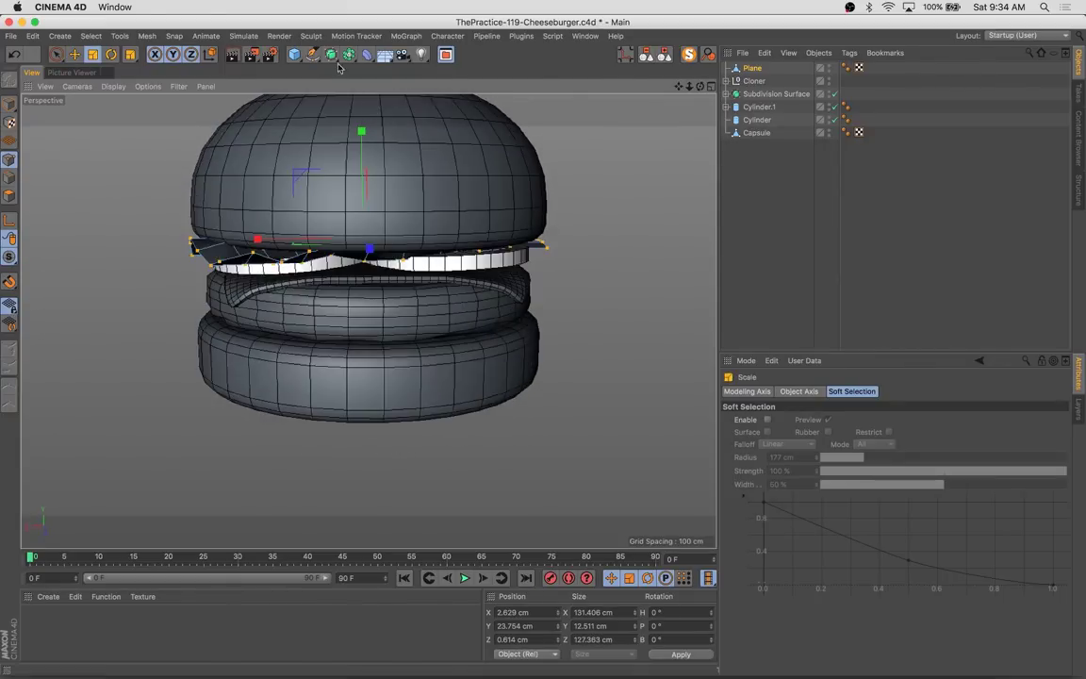
click(354, 36)
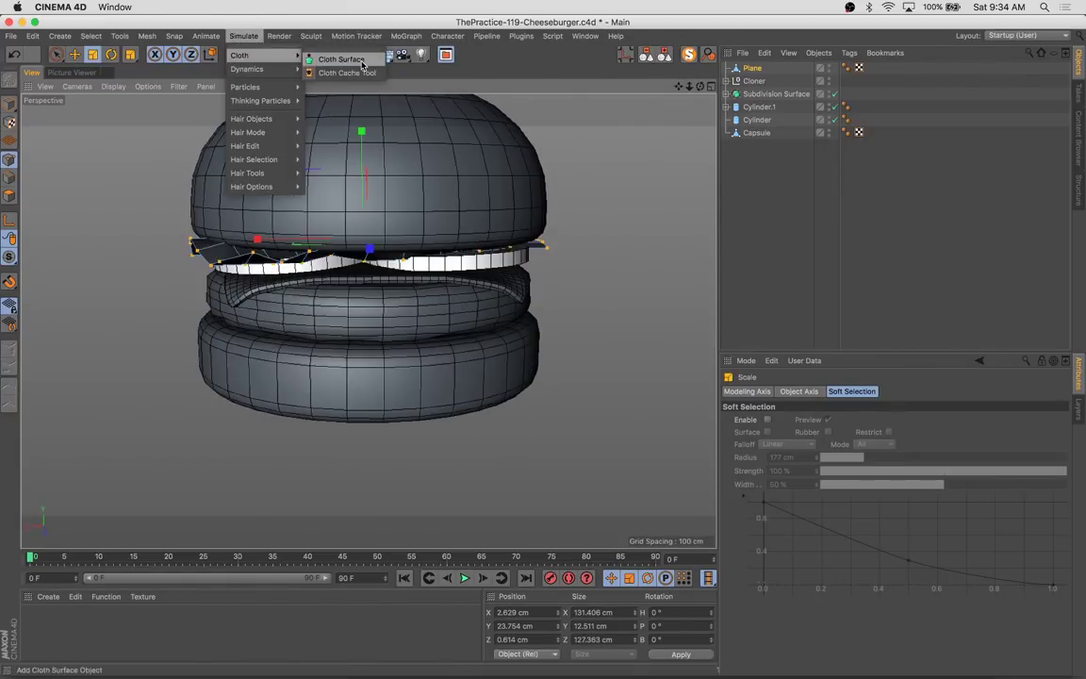
Make the plane a 2 cm Cloth Surface wrapped in Subdivision Surface.1
click(342, 59)
click(409, 37)
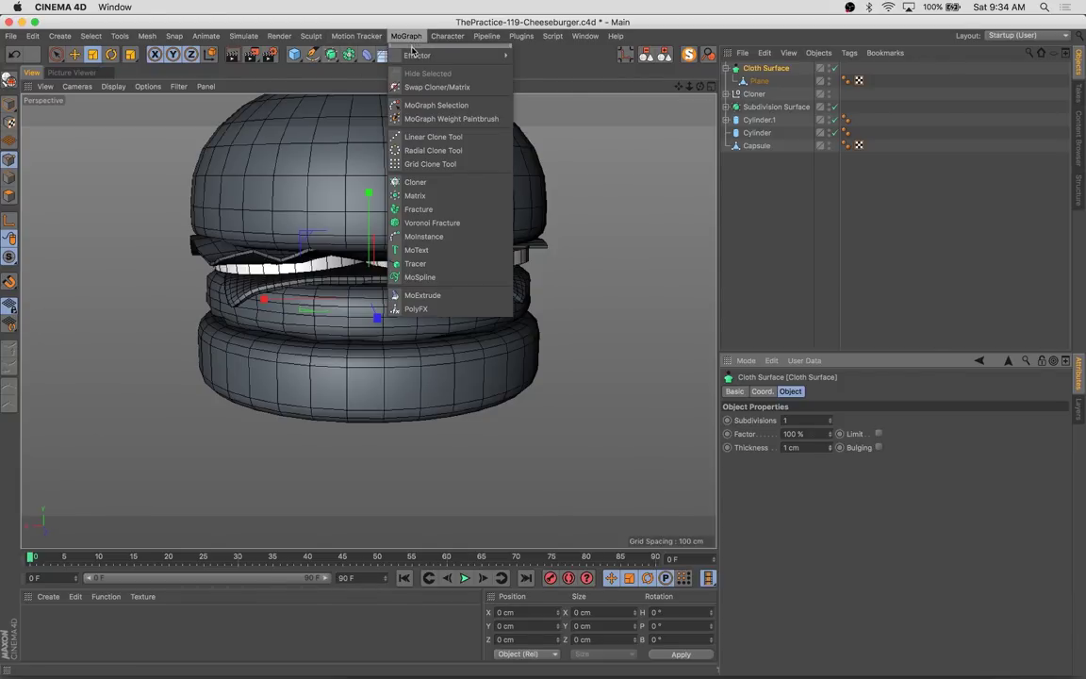
mouse_move(418, 56)
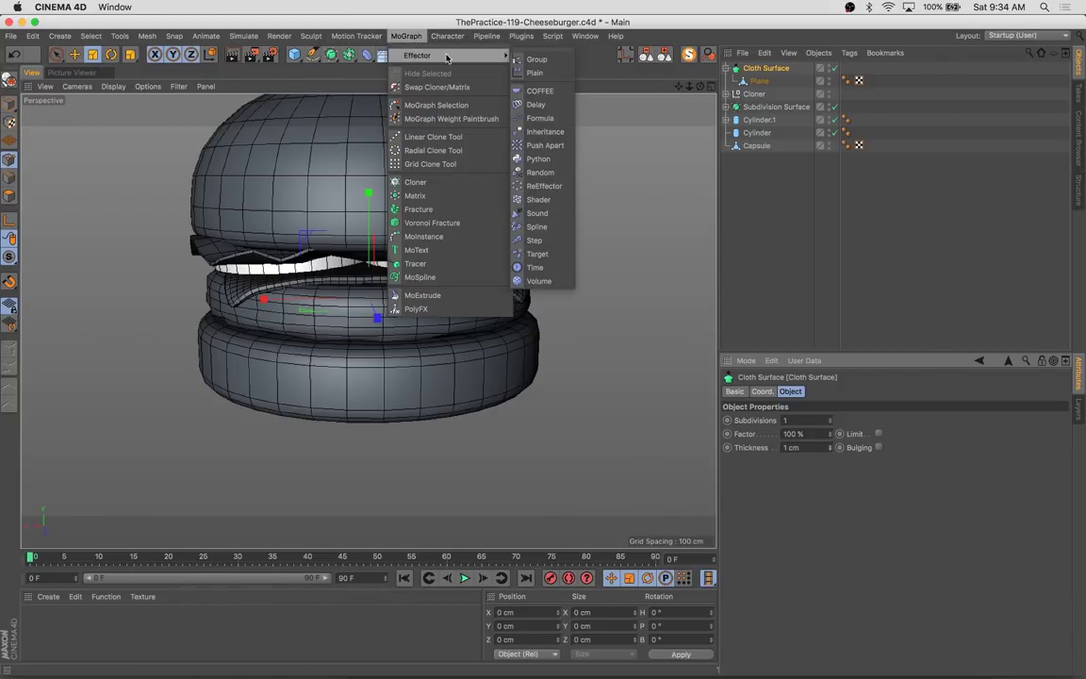
key(Escape)
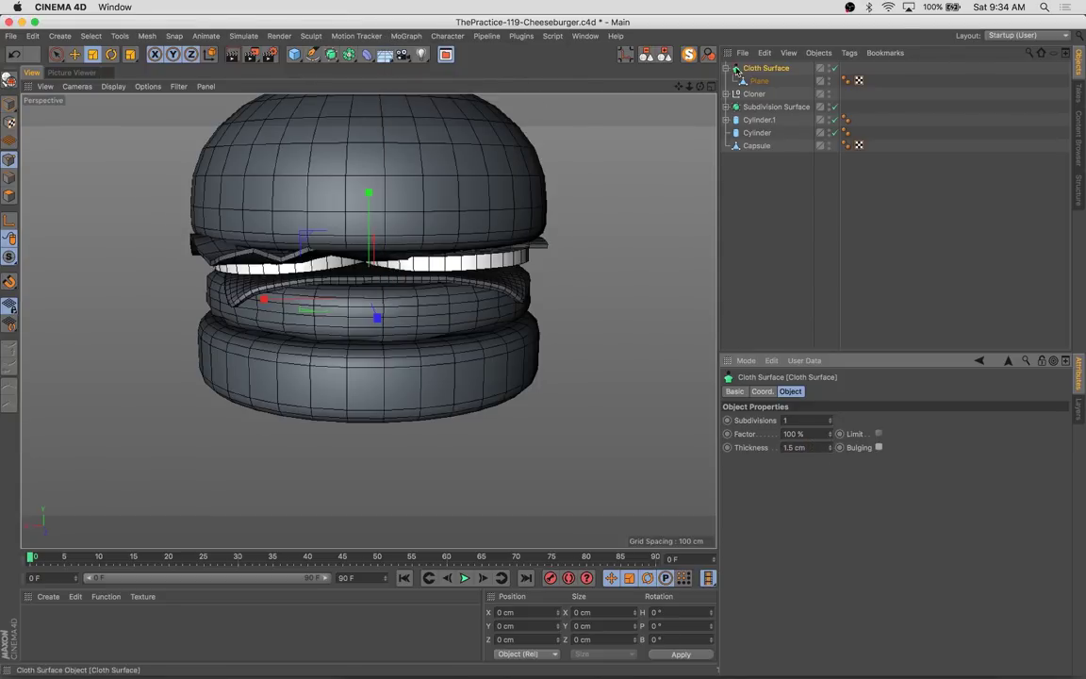
alt+click(332, 57)
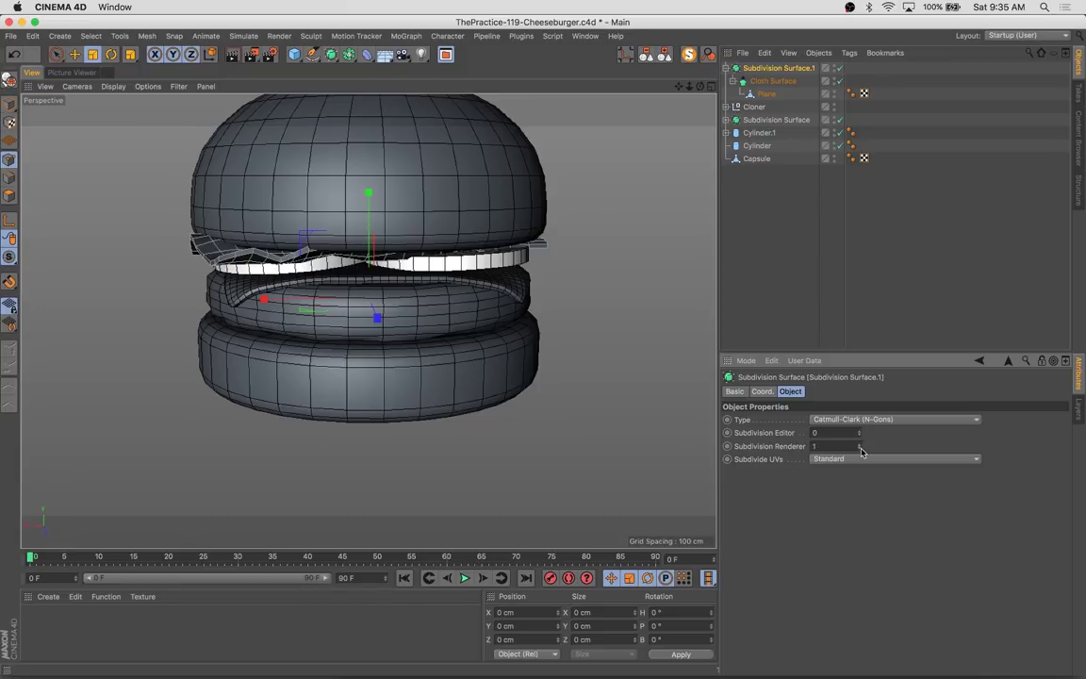
Show the cloth leaf alone, tilt it, and drag a raised duplicate copy upward
click(760, 81)
key(e)
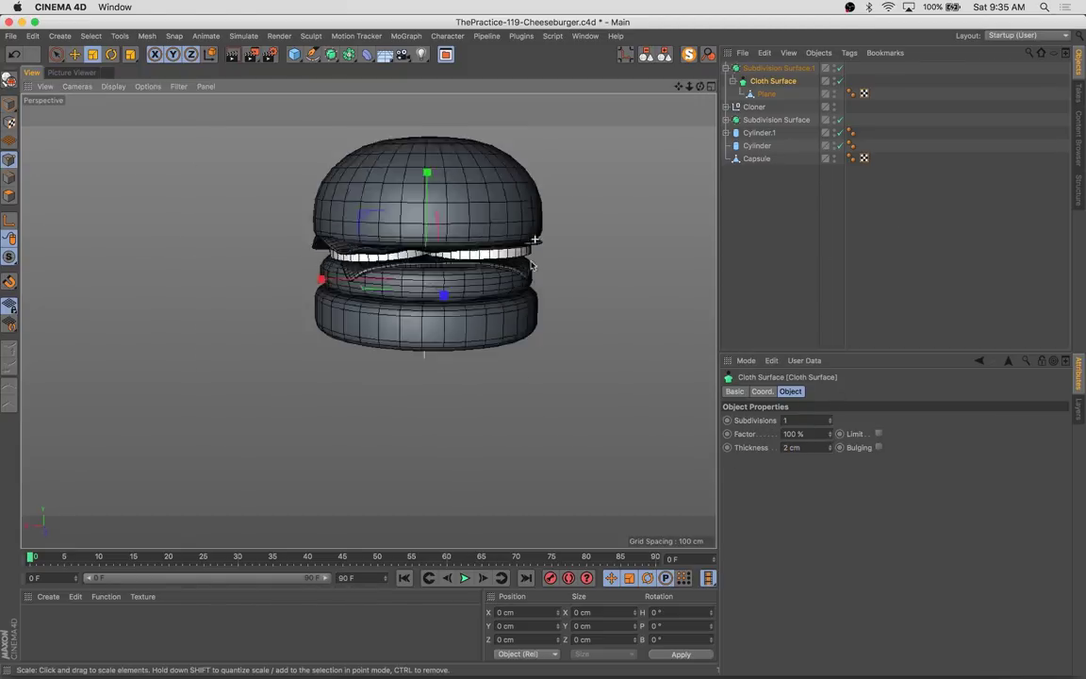
alt+drag(655, 359, 557, 302)
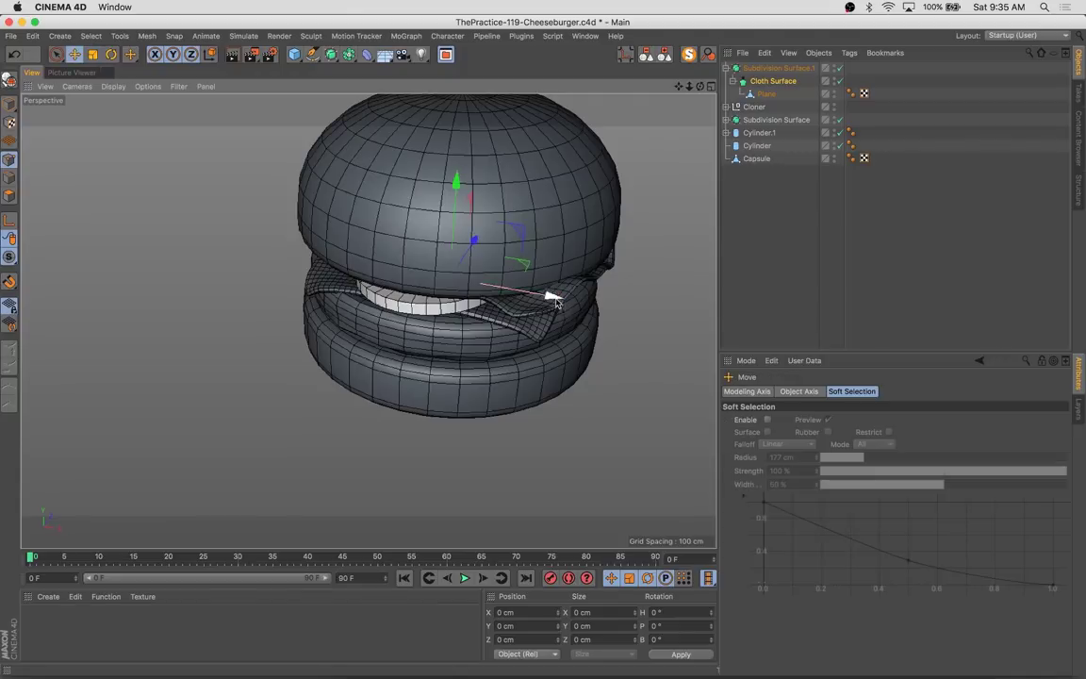
click(666, 55)
key(r)
mouse_move(412, 169)
mouse_down()
mouse_move(366, 262)
mouse_move(437, 315)
mouse_up()
key(e)
mouse_move(453, 255)
mouse_down()
mouse_move(454, 226)
mouse_move(380, 148)
mouse_up()
Nudge the copied lettuce leaf into place with the whole burger back in view
key(r)
key(e)
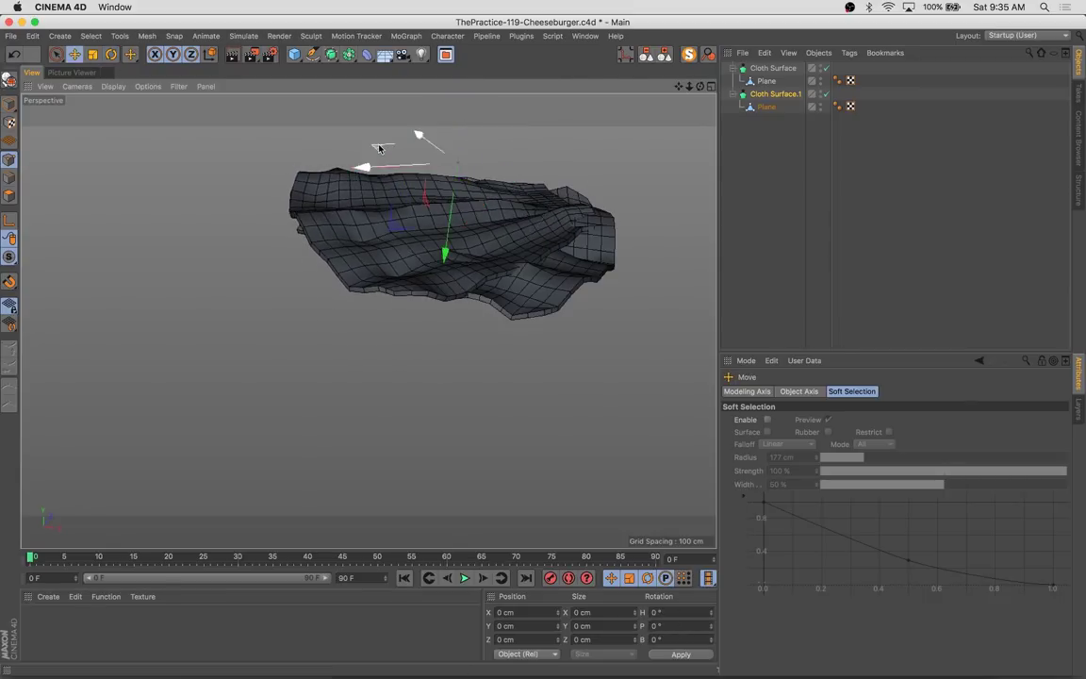
click(666, 54)
key(r)
key(e)
mouse_move(503, 142)
mouse_down()
mouse_move(504, 126)
mouse_move(330, 245)
mouse_up()
Put Cloth Surface.1 inside a new Subdivision Surface.2 and delete the extra copied leaf
key(ctrl+shift+a)
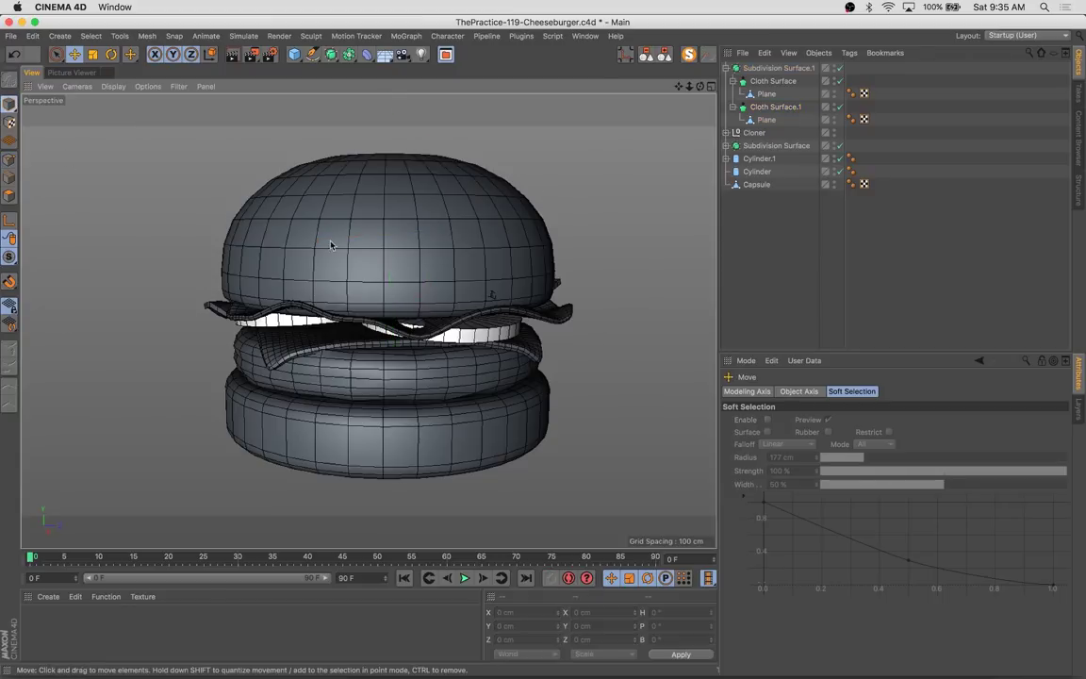
click(330, 245)
scroll(415, 283, up, 3)
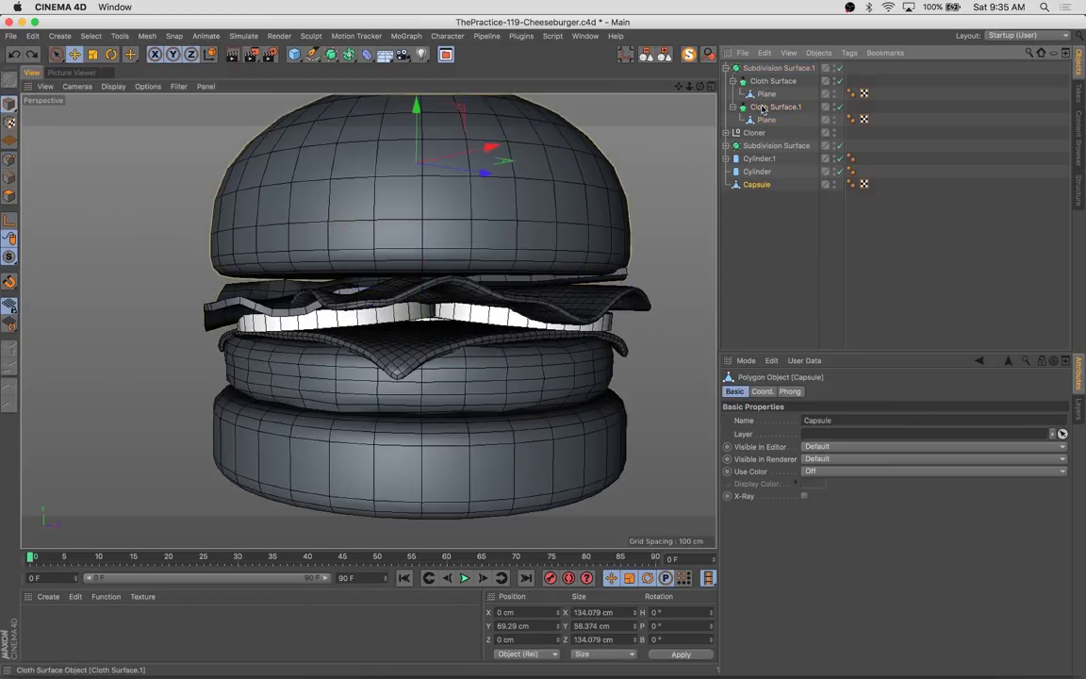
click(762, 108)
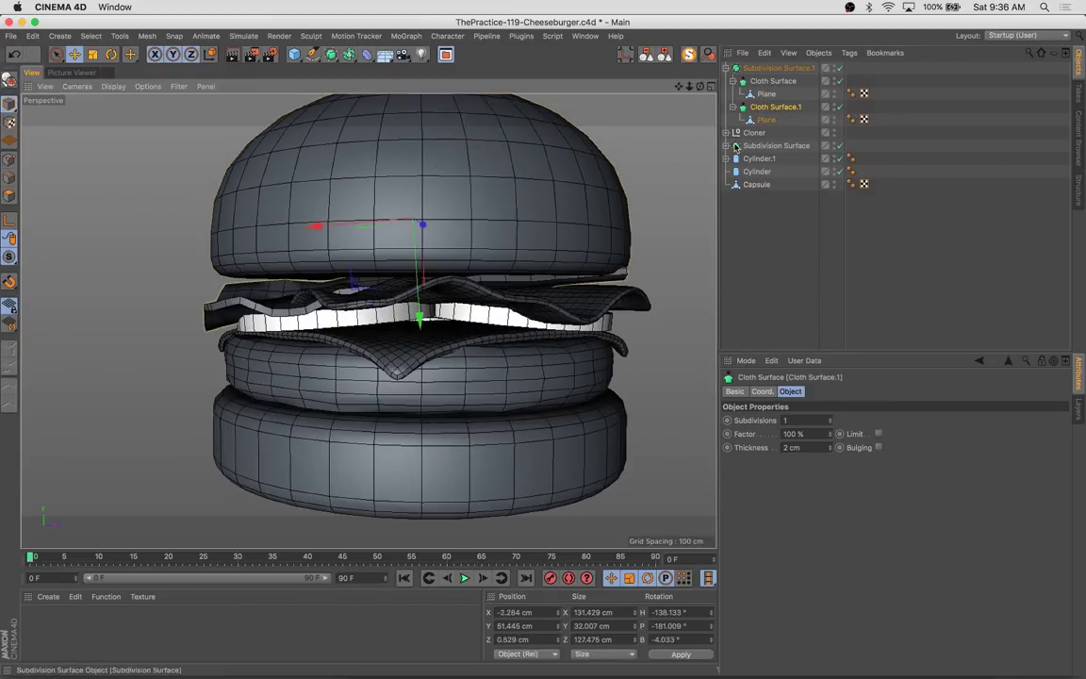
ctrl+drag(762, 94, 762, 71)
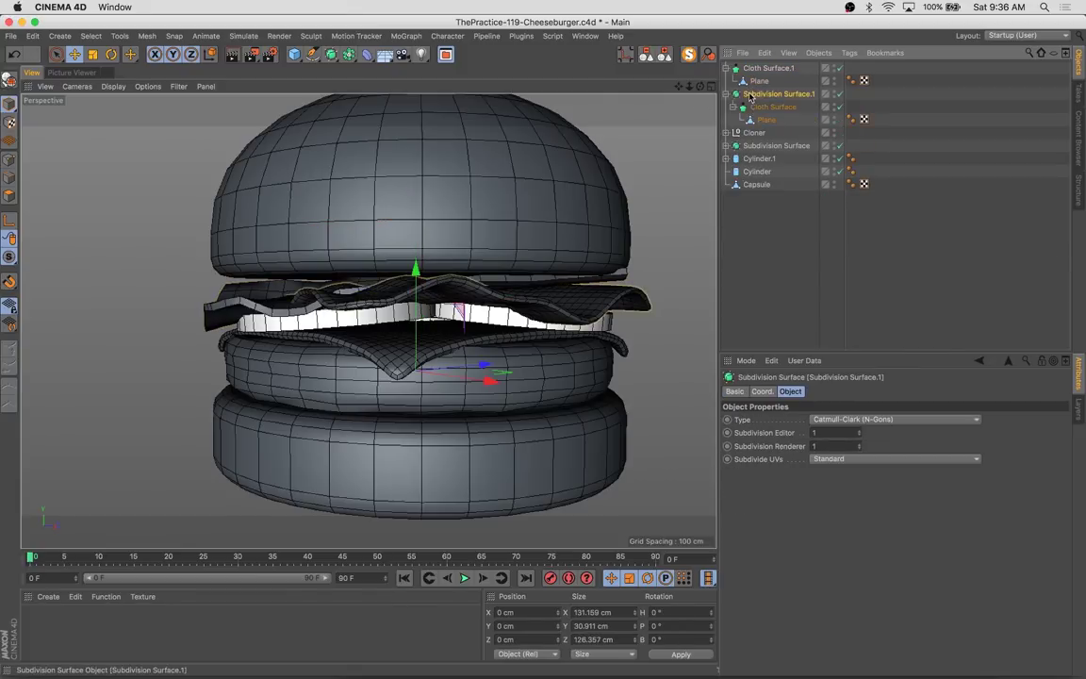
click(764, 108)
key(Delete)
Scale down the Plane inside Cloth Surface.1 slightly to shrink the second leaf
click(779, 68)
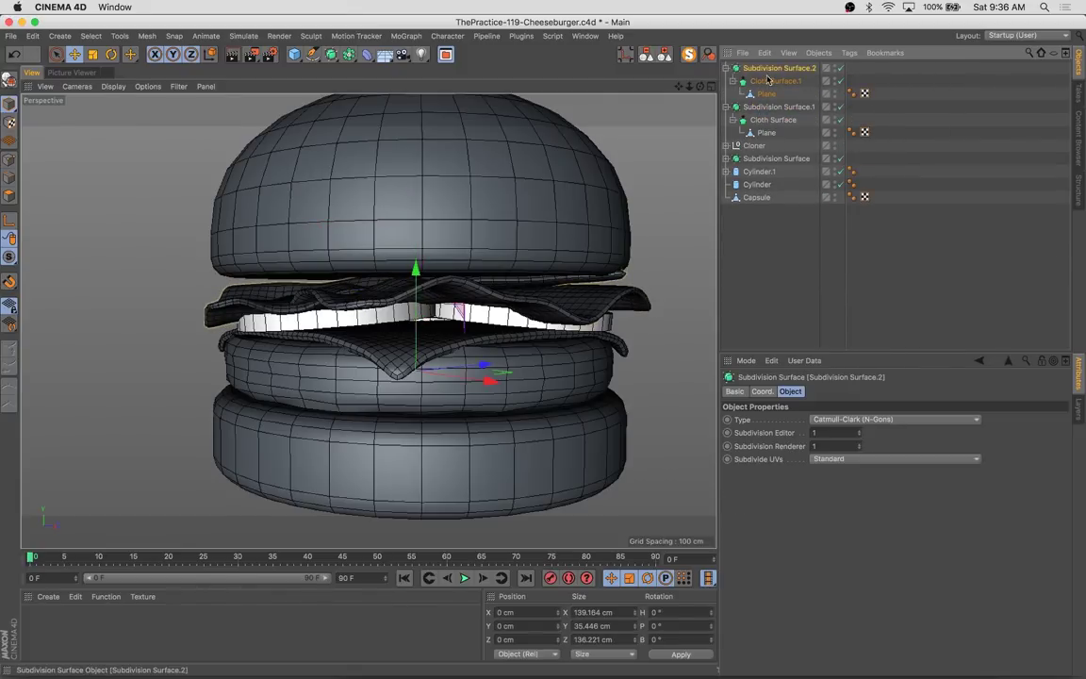
key(e)
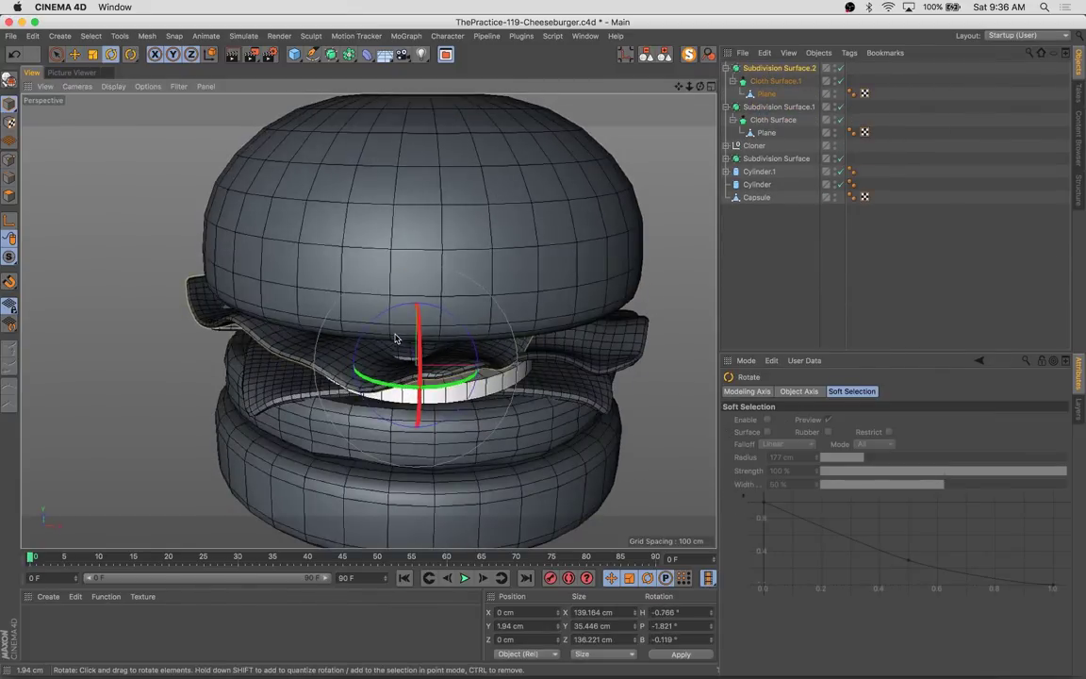
click(775, 95)
click(772, 94)
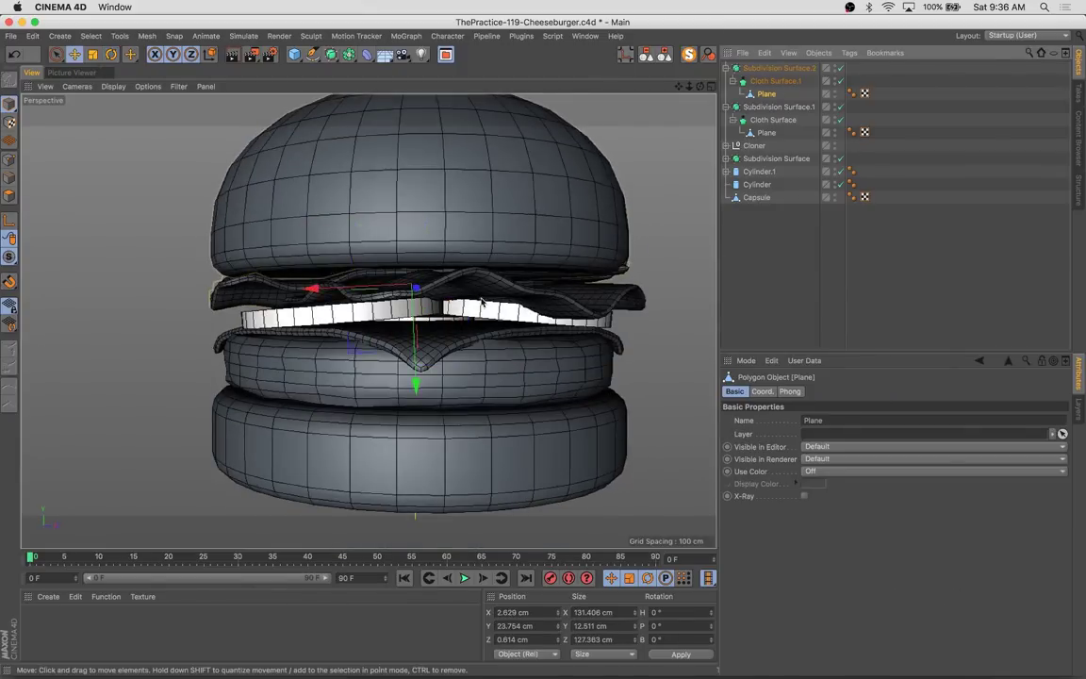
key(t)
drag(415, 377, 416, 384)
Raise the top bun Capsule slightly above the leaves and view from a higher angle
click(667, 58)
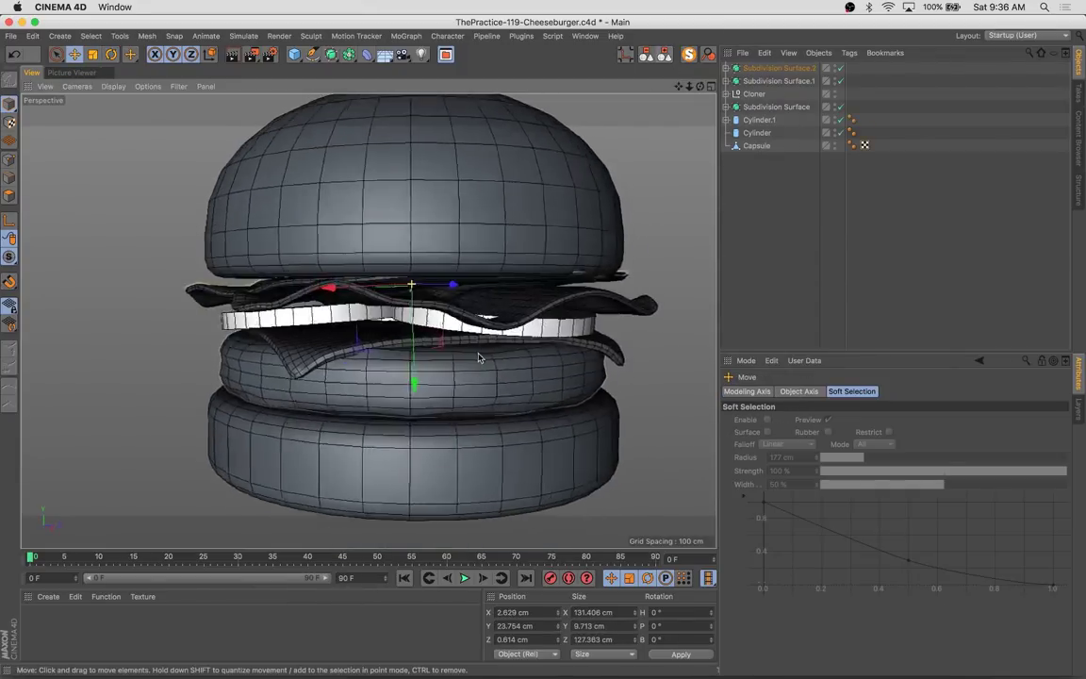
drag(414, 132, 413, 121)
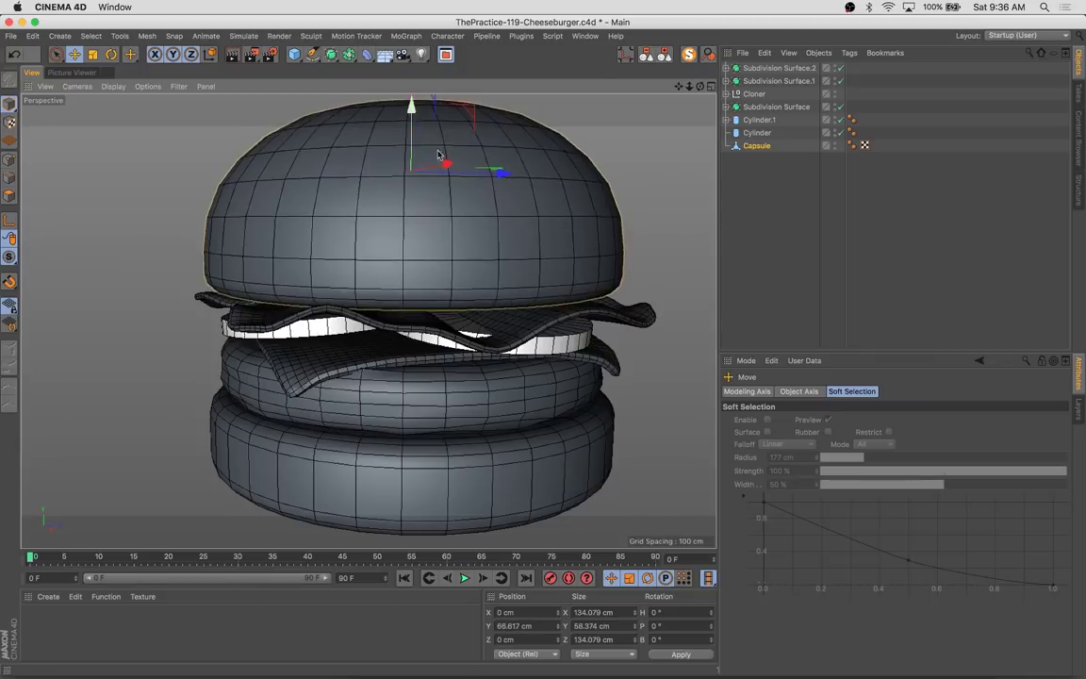
scroll(413, 141, down, 5)
alt+drag(412, 375, 451, 416)
Create a tan material in flat shading and apply it to the top and bottom buns
click(113, 86)
click(122, 144)
double_click(34, 618)
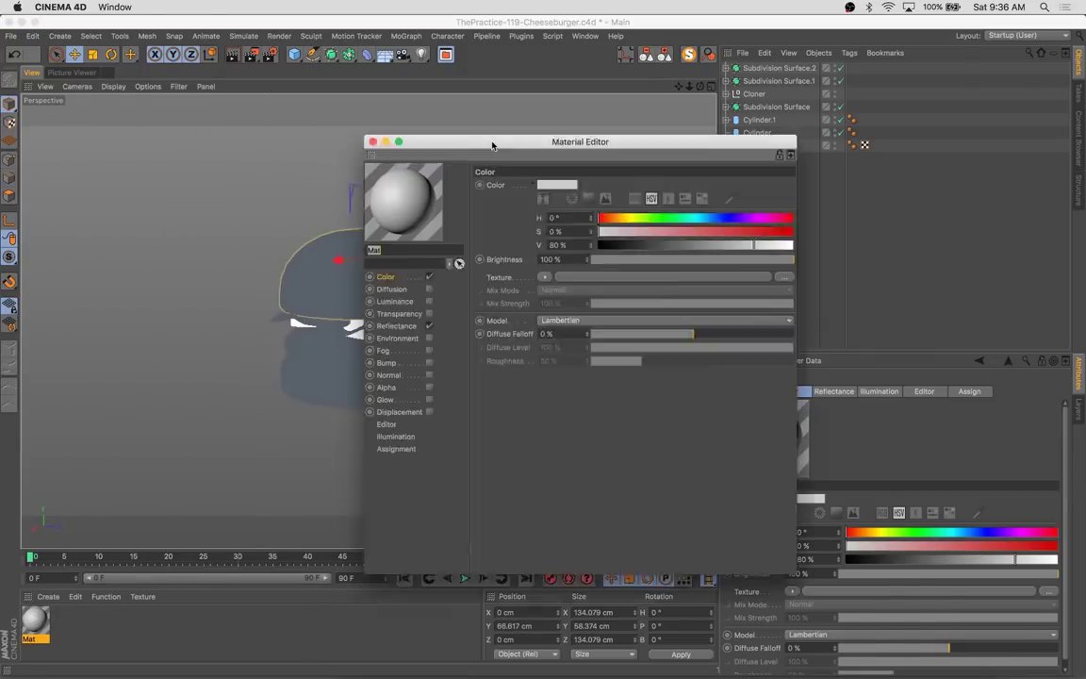
drag(492, 142, 591, 222)
drag(403, 273, 406, 275)
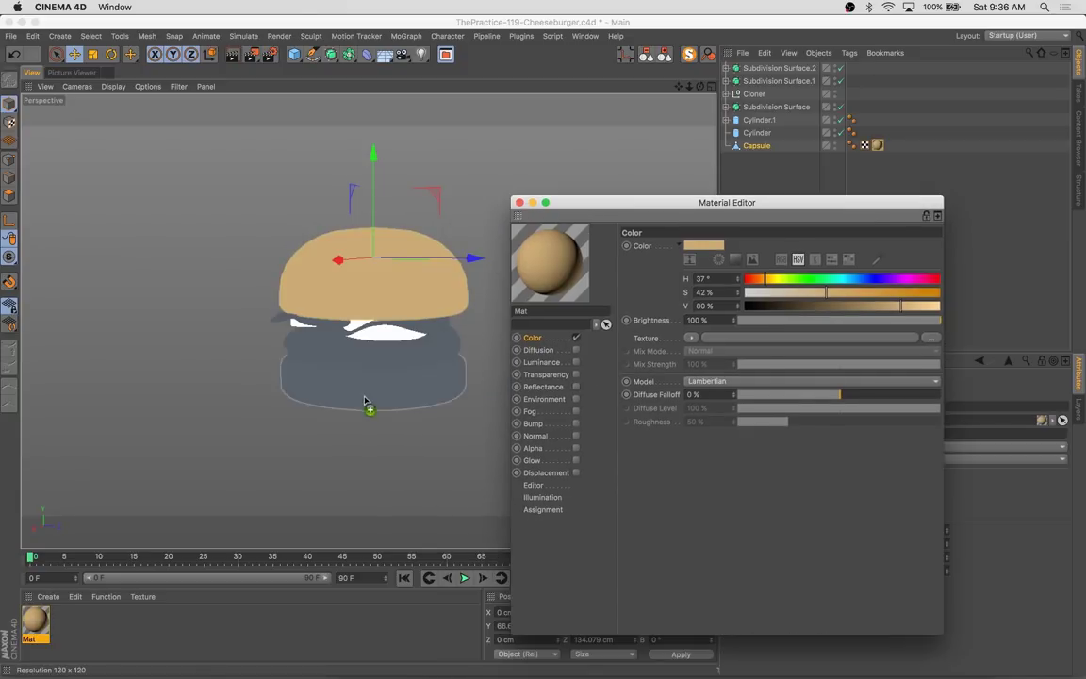
mouse_move(34, 619)
mouse_down()
mouse_move(373, 377)
mouse_move(66, 618)
mouse_up()
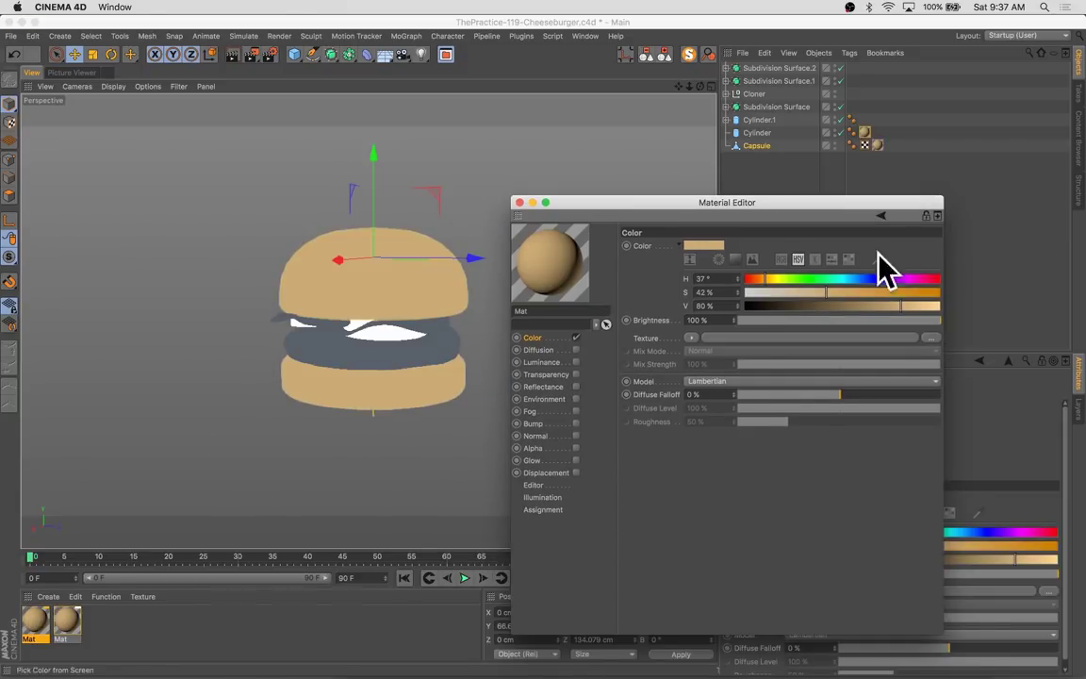
Give the patty a darker red-brown material
drag(877, 279, 747, 279)
mouse_move(826, 292)
mouse_down()
mouse_move(868, 292)
mouse_move(797, 306)
mouse_up()
drag(549, 271, 337, 330)
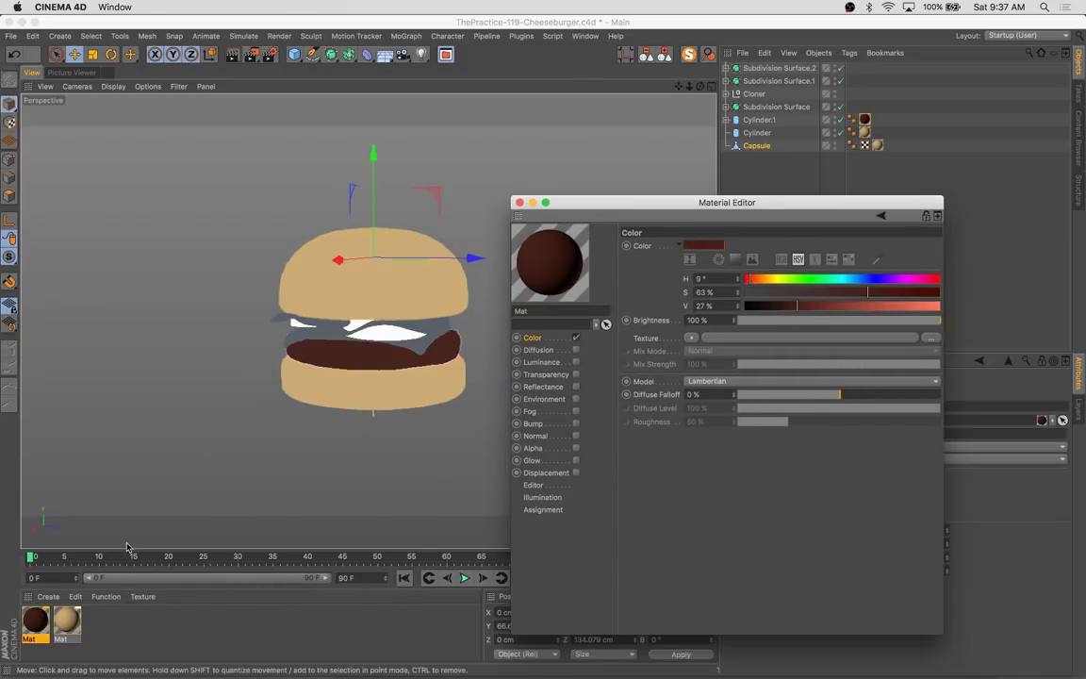
Add a bright orange material and apply it to the cheese layer
ctrl+drag(34, 619, 66, 619)
drag(749, 279, 938, 306)
drag(868, 292, 939, 292)
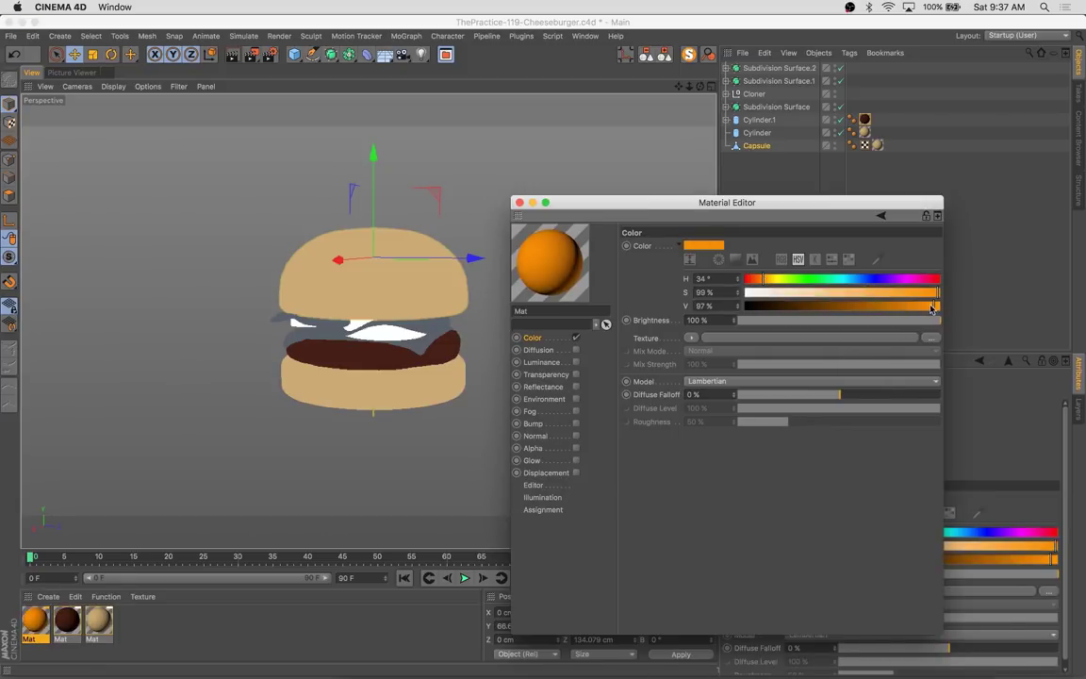
drag(839, 279, 769, 281)
drag(550, 264, 459, 325)
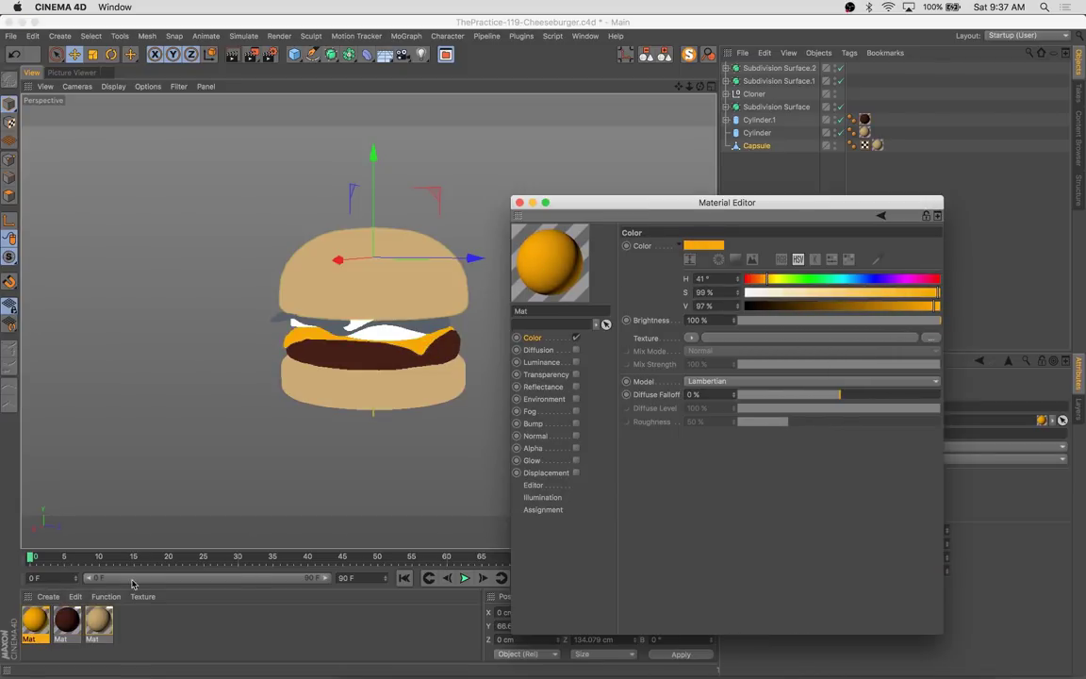
Add a lighter red-orange material and apply it to the tomato slices Cloner
ctrl+drag(34, 619, 21, 619)
drag(768, 279, 743, 280)
mouse_move(906, 292)
mouse_down()
mouse_move(889, 293)
mouse_move(926, 308)
mouse_move(895, 306)
mouse_up()
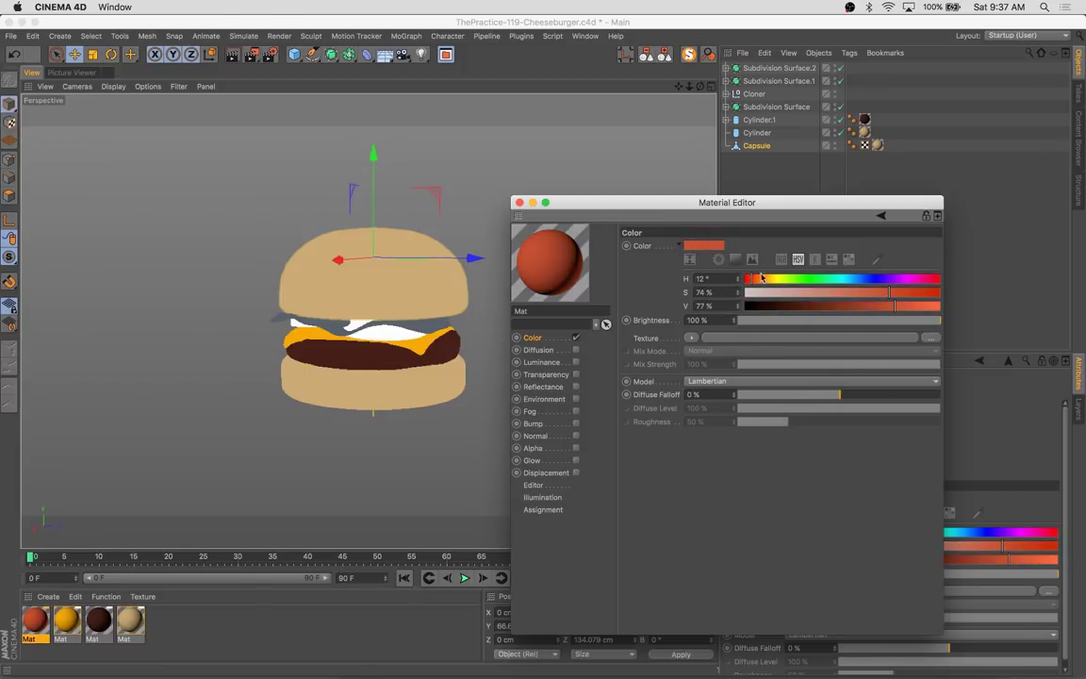
drag(755, 98, 754, 95)
Apply a pale green material (H 116°, S 37%, V 89%) to Subdivision Surface.2
click(362, 332)
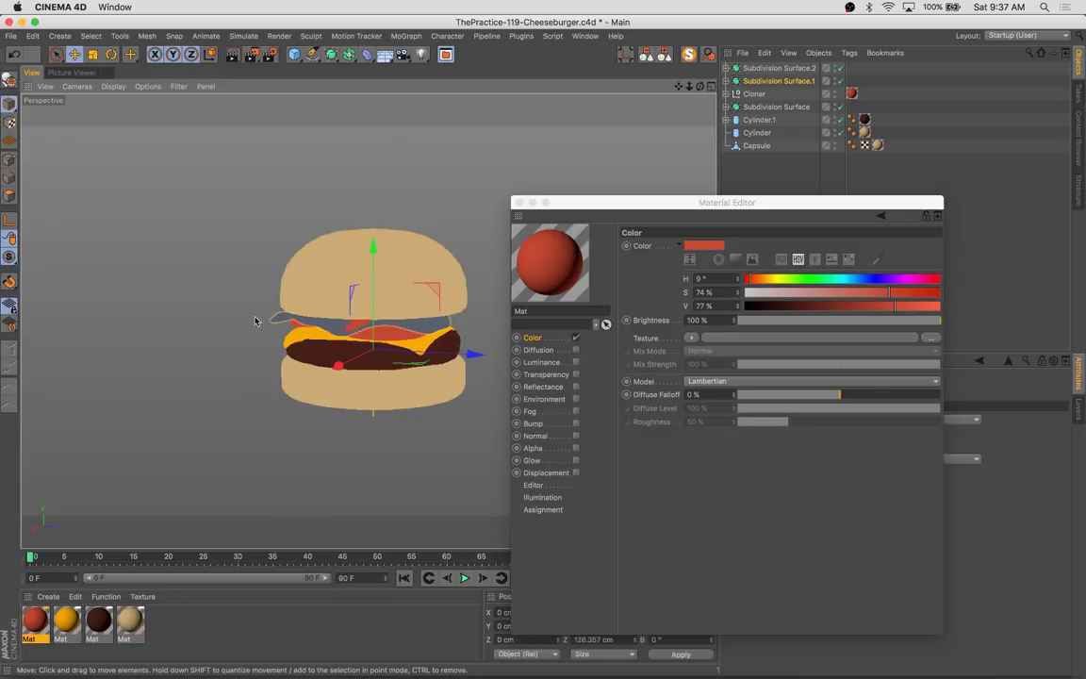
click(779, 68)
drag(752, 281, 808, 280)
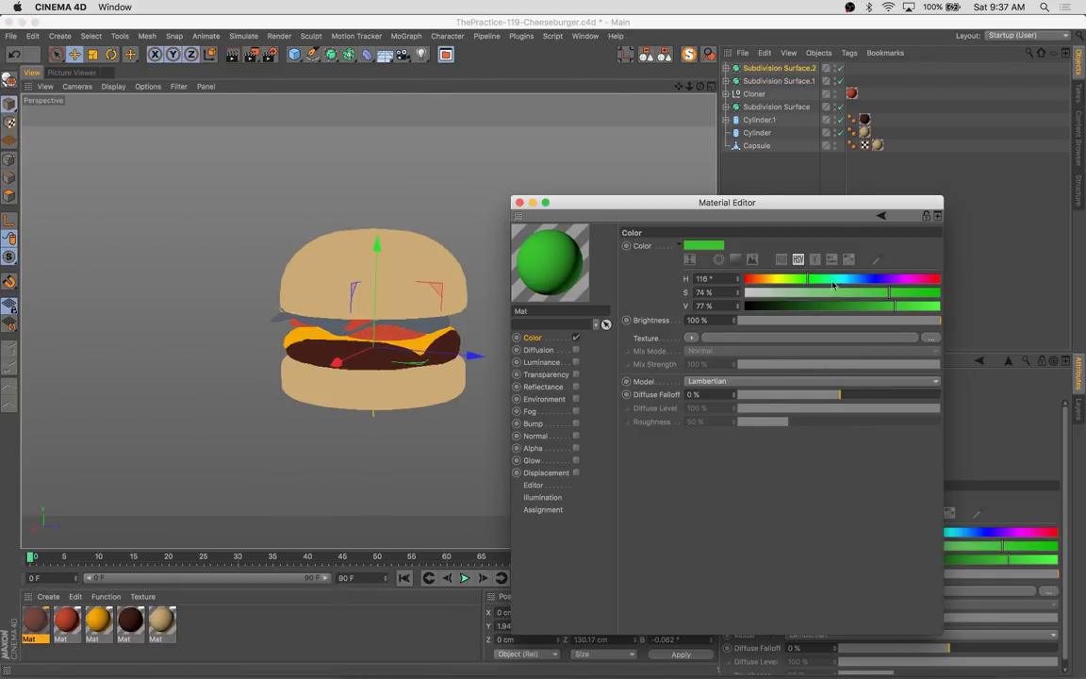
drag(890, 292, 804, 293)
click(922, 304)
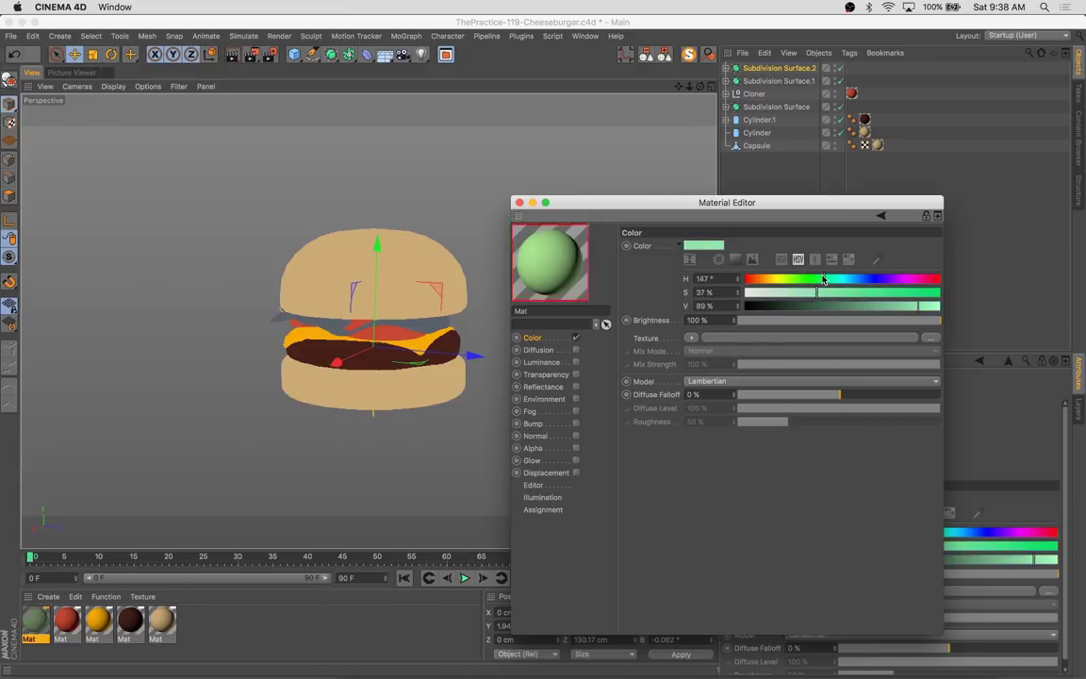
drag(34, 620, 779, 68)
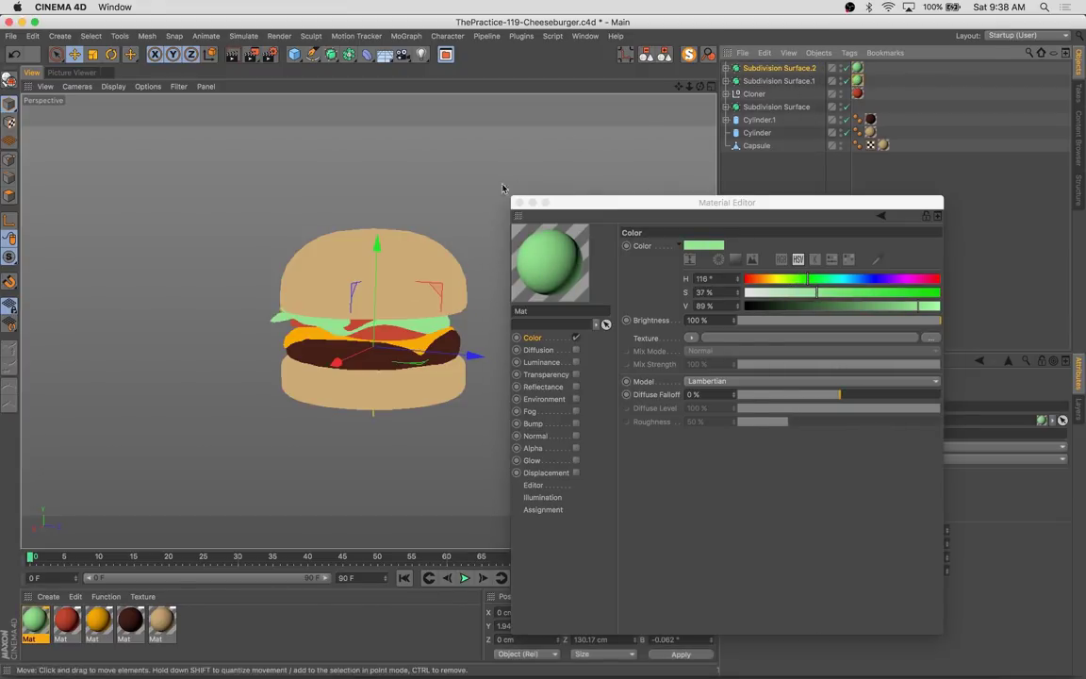
scroll(343, 357, up, 5)
Shift the lettuce slightly into line, then view the whole burger from near the top
click(367, 343)
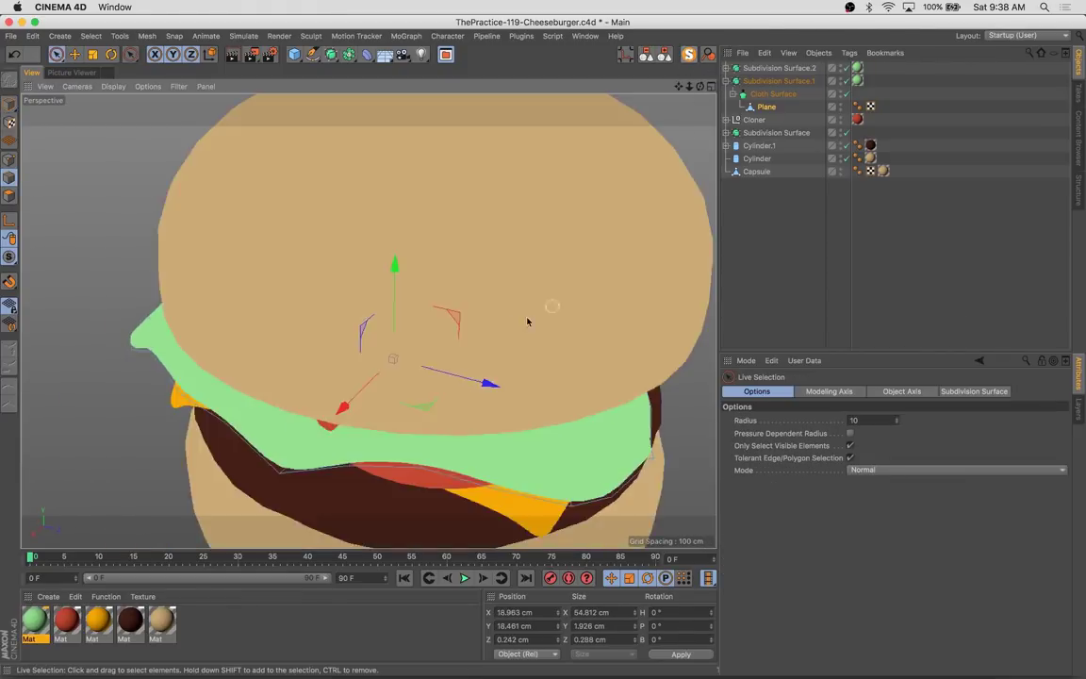
click(441, 352)
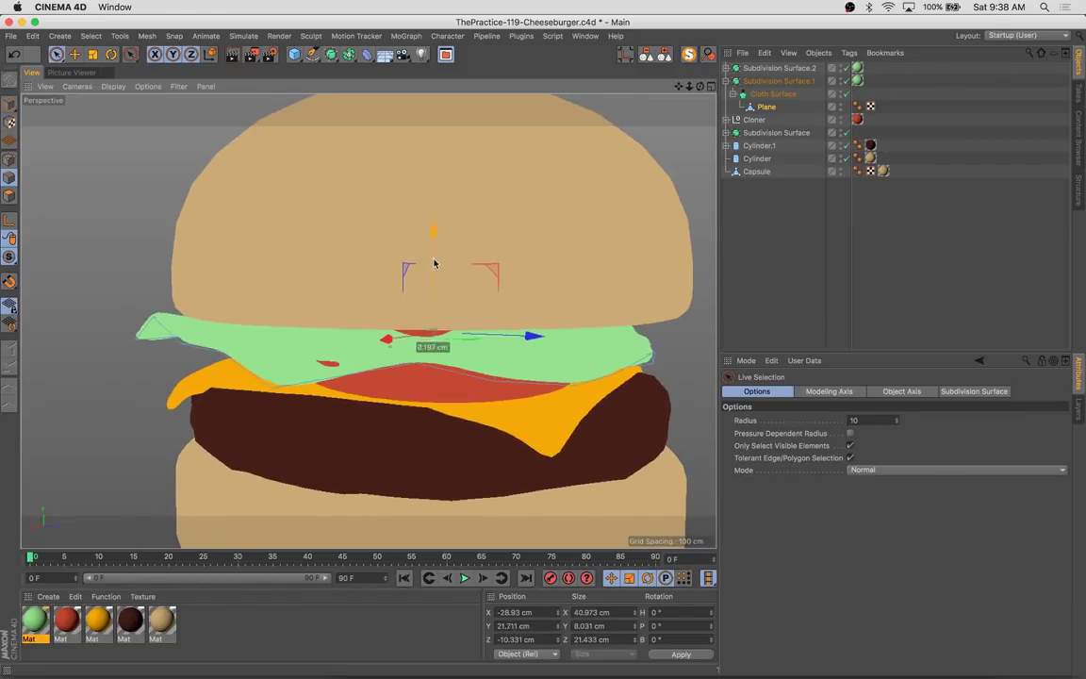
alt+drag(434, 264, 337, 369)
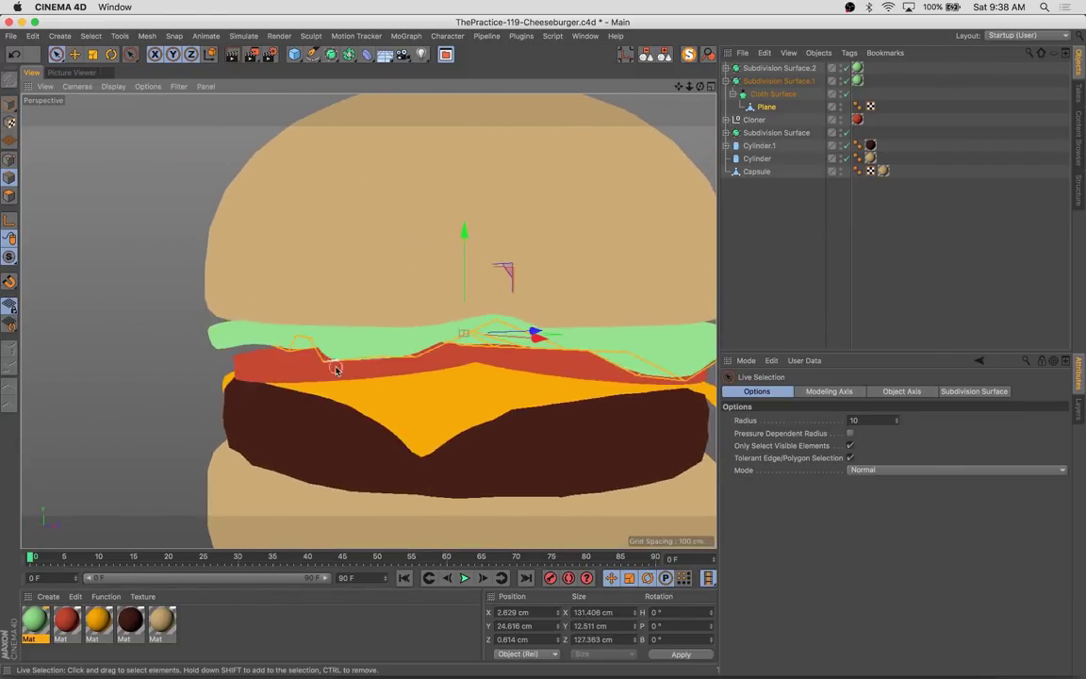
mouse_move(349, 344)
alt+right_down()
mouse_move(491, 292)
mouse_move(52, 163)
alt+right_up()
mouse_move(52, 164)
alt+mouse_down()
mouse_move(260, 353)
mouse_move(54, 427)
alt+mouse_up()
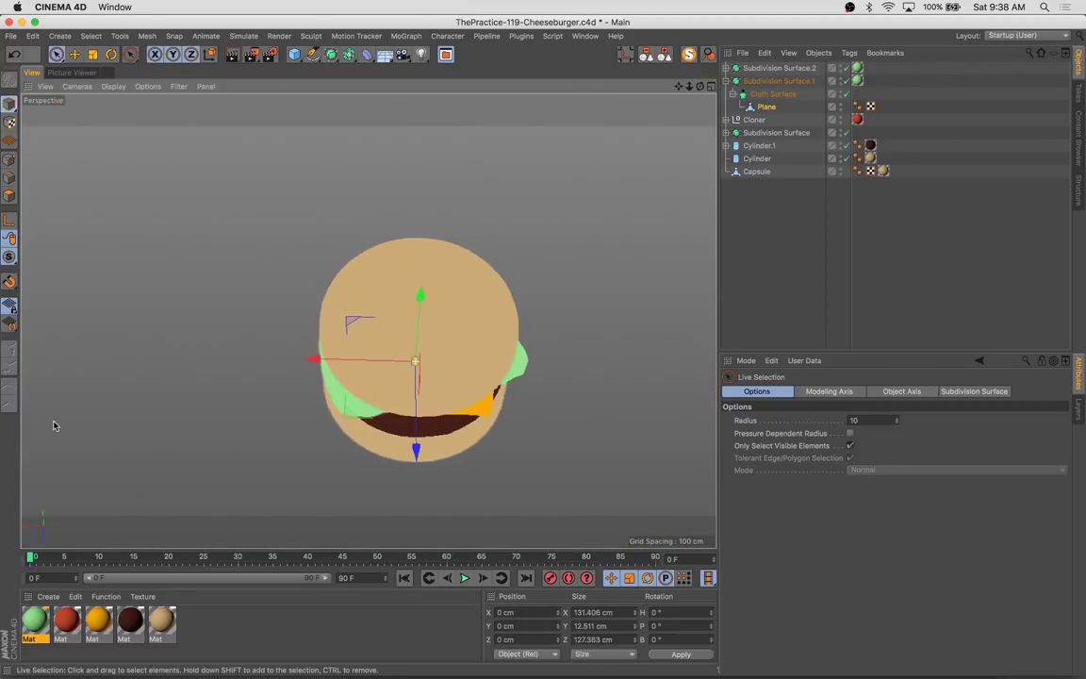
Select the lettuce Subdivision Surfaces and Cloth Surface from a front view with the Move tool
click(524, 372)
key(r)
alt+drag(369, 339, 376, 187)
mouse_move(376, 186)
alt+right_down()
mouse_move(400, 284)
mouse_move(351, 349)
alt+right_up()
key(e)
shift+click(249, 384)
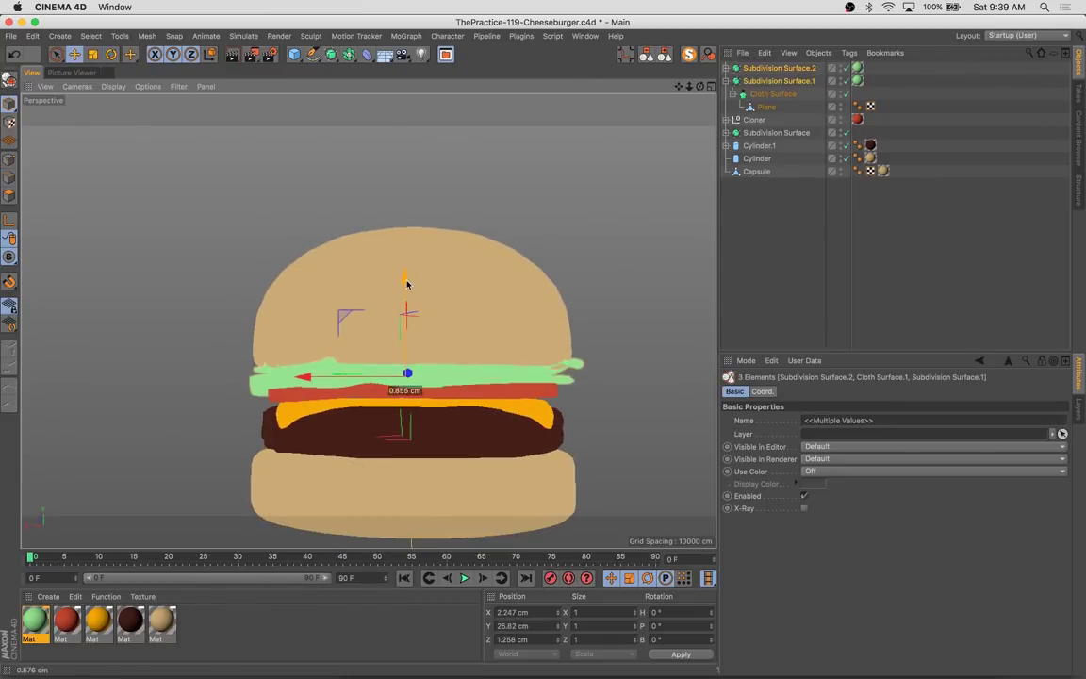
click(439, 400)
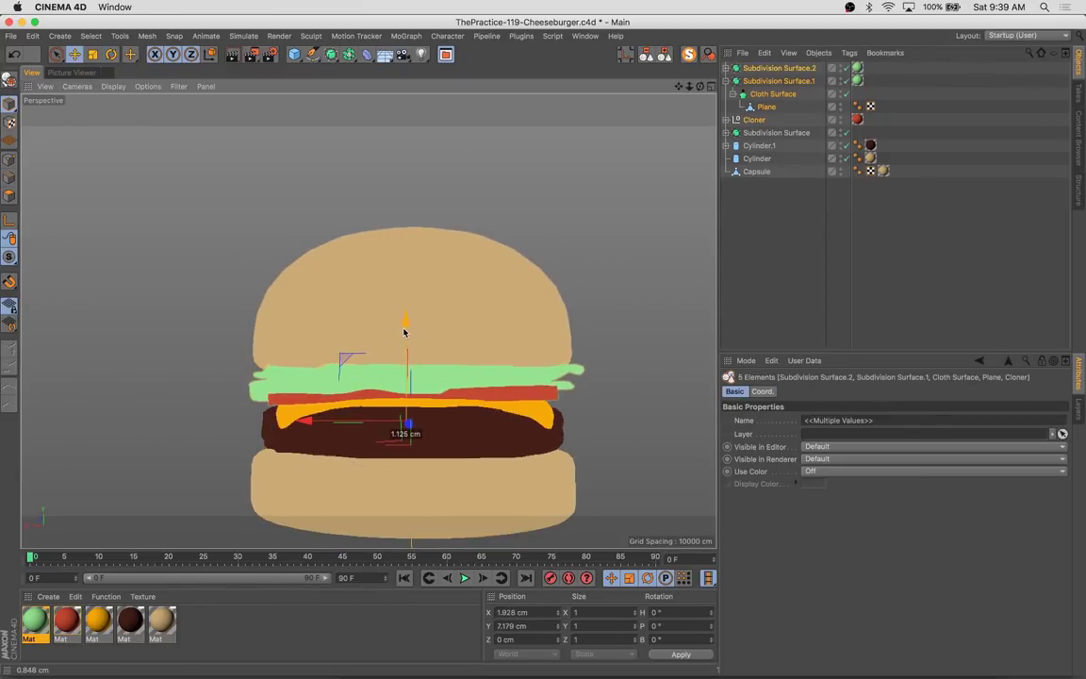
click(337, 384)
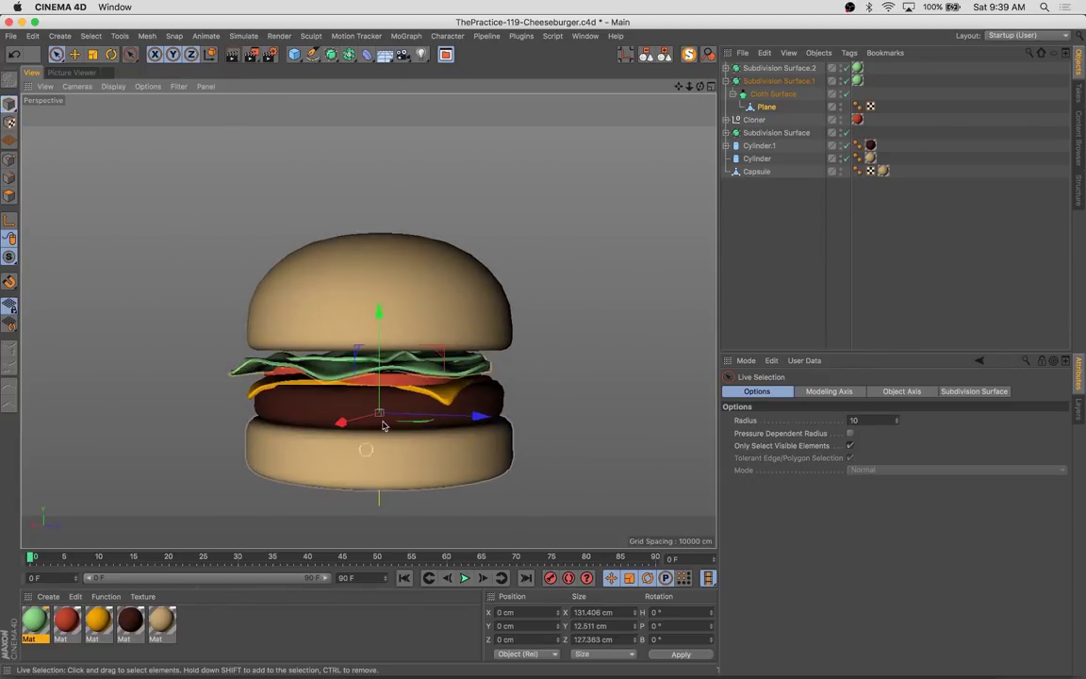
Check the patty material, test-render the orbited burger with Shift+R, then select all five materials
double_click(130, 620)
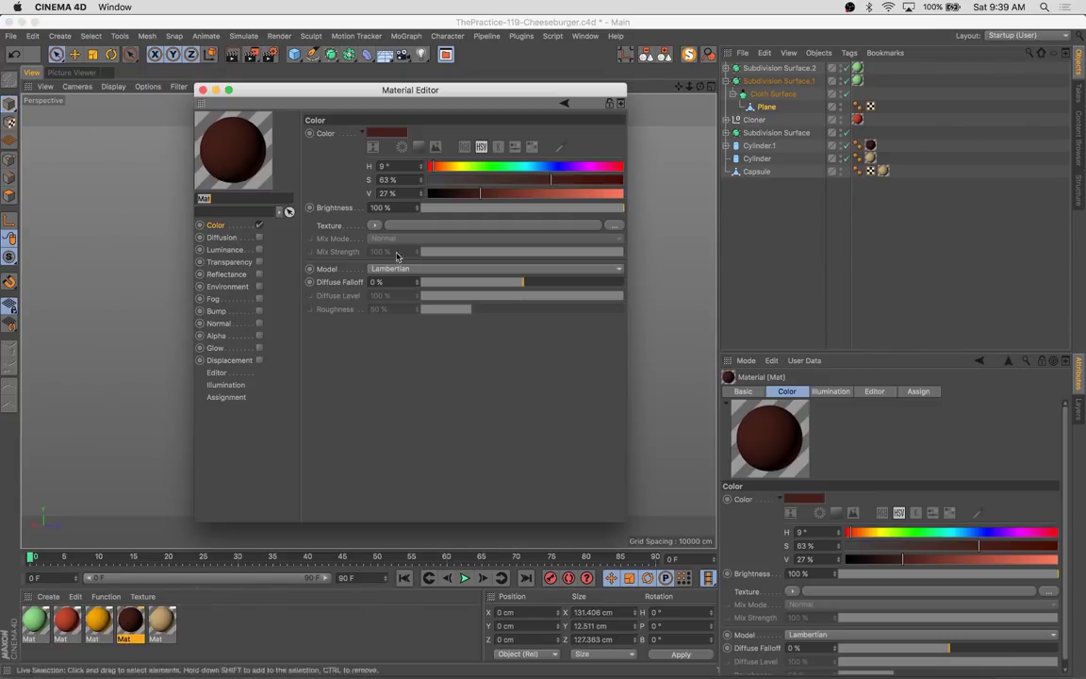
click(202, 90)
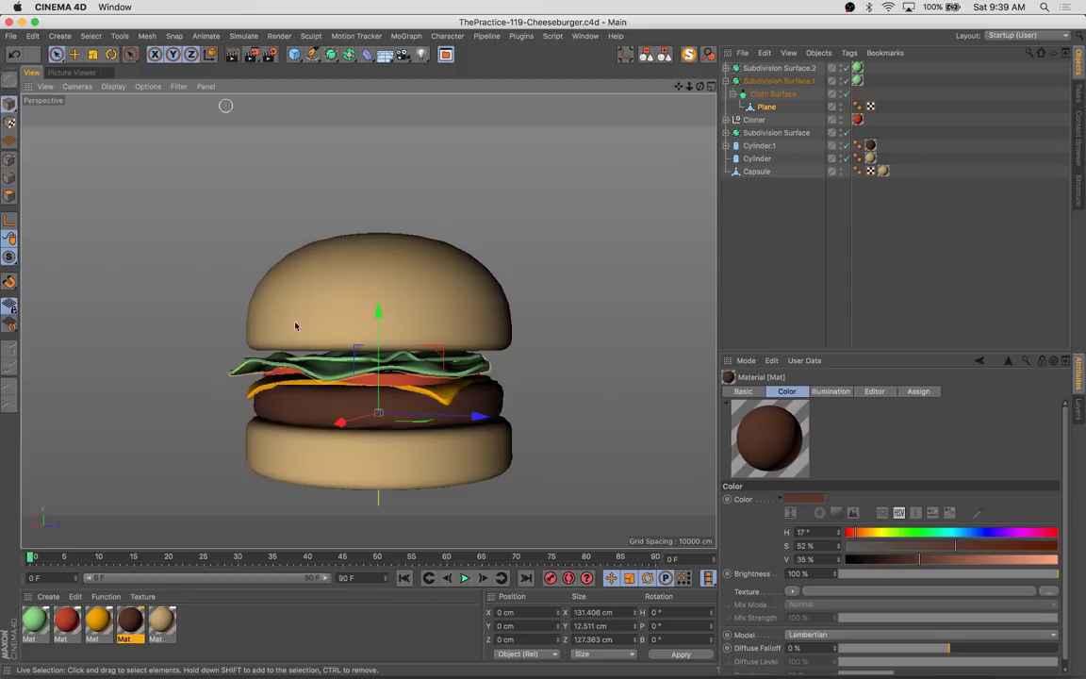
mouse_move(295, 326)
alt+mouse_down()
mouse_move(369, 364)
mouse_move(383, 416)
mouse_move(354, 412)
alt+mouse_up()
key(shift+r)
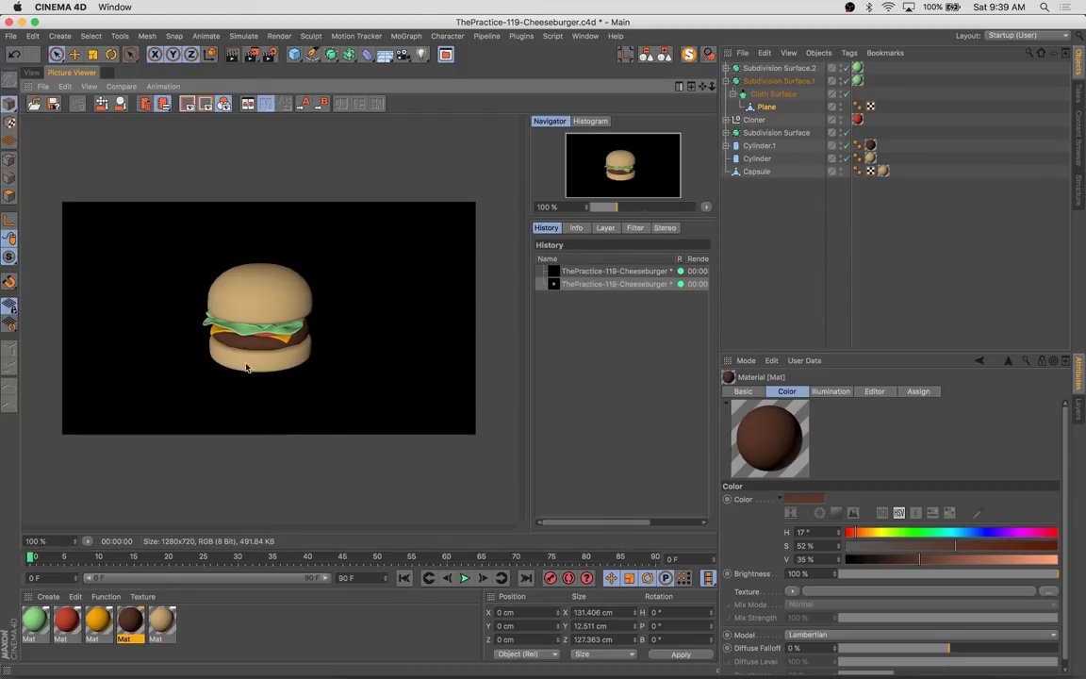
click(31, 73)
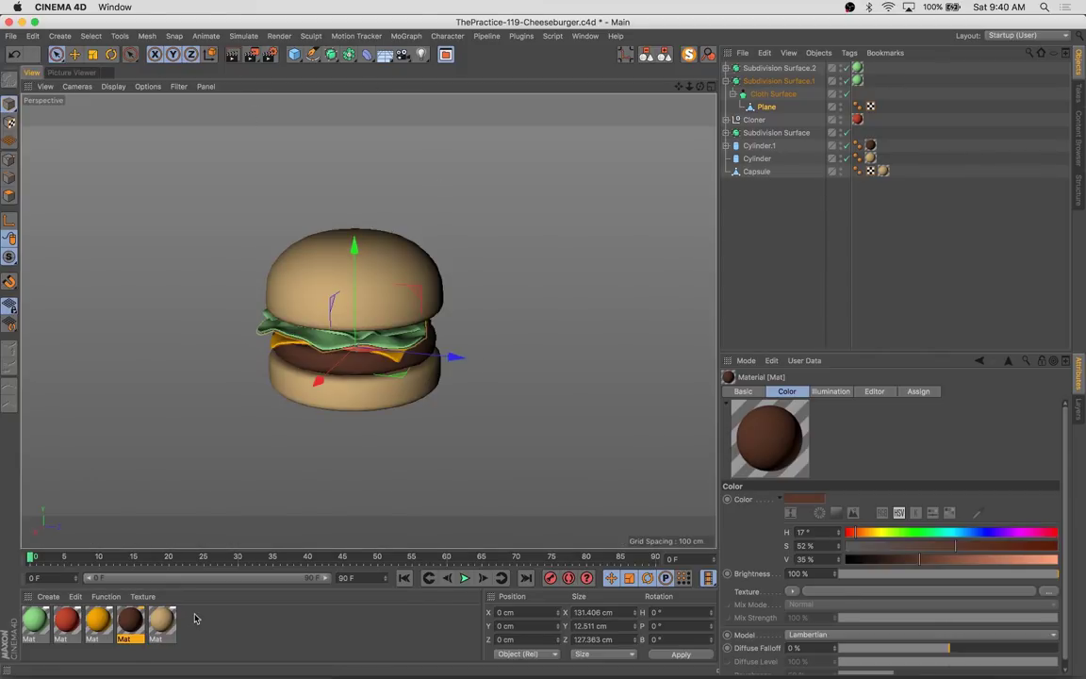
key(ctrl+a)
Enable Luminance on all five materials and begin linking the tan bun material's luminance to its colour
double_click(161, 619)
click(259, 249)
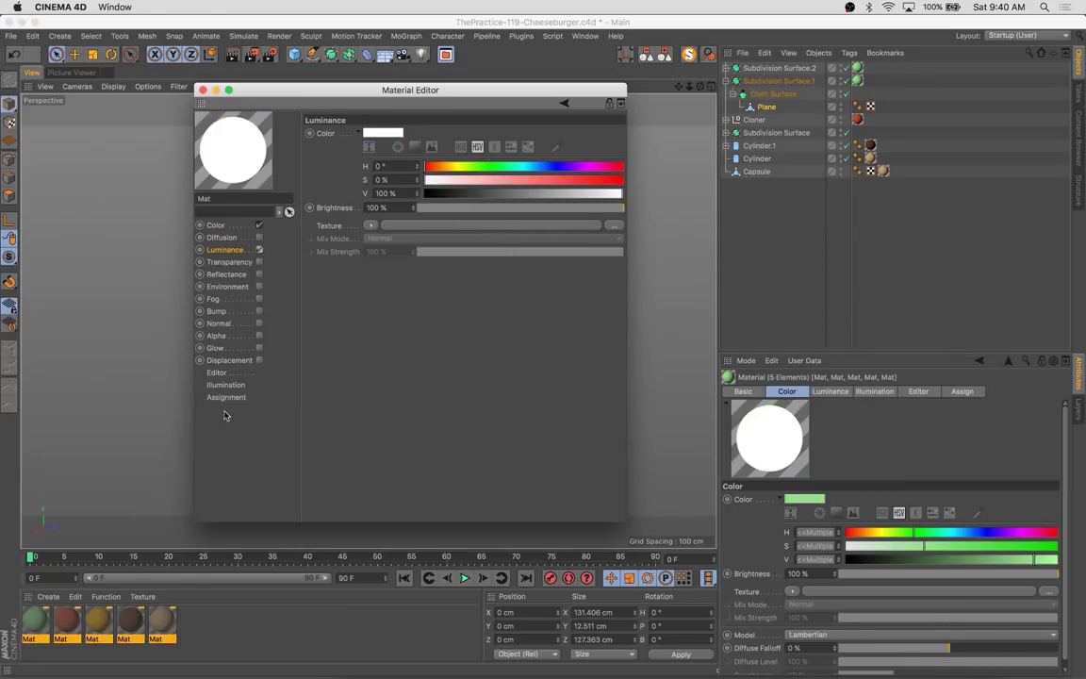
double_click(161, 619)
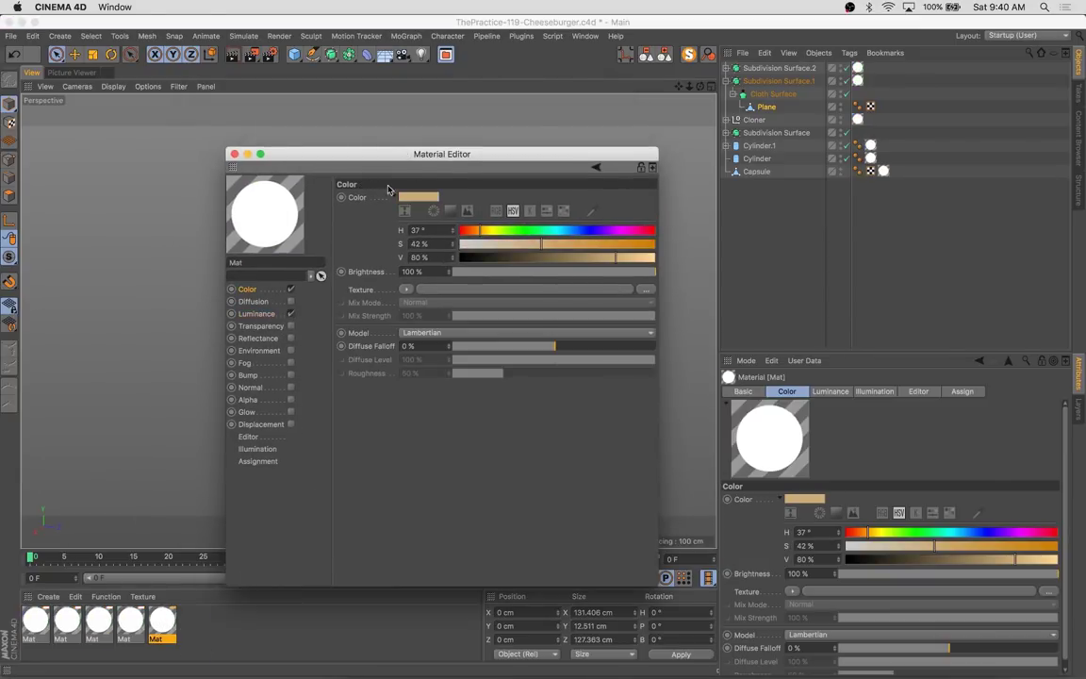
right_click(355, 197)
click(256, 314)
right_click(357, 197)
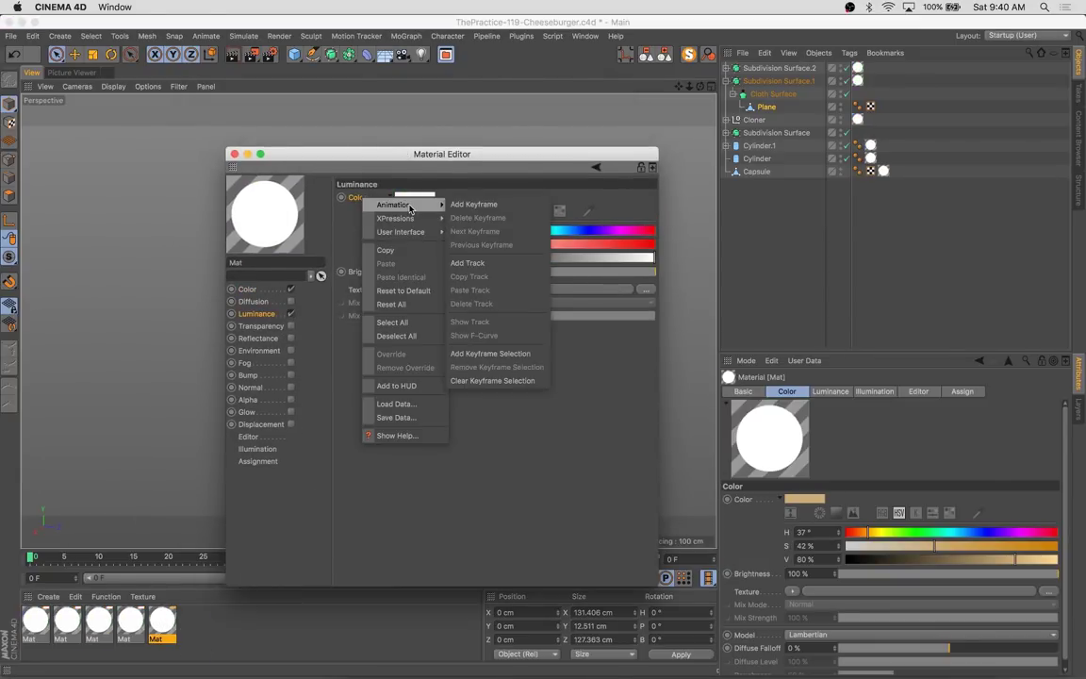
mouse_move(396, 217)
click(484, 245)
Drive the tan bun material's Luminance colour from its base Color as driver
click(247, 288)
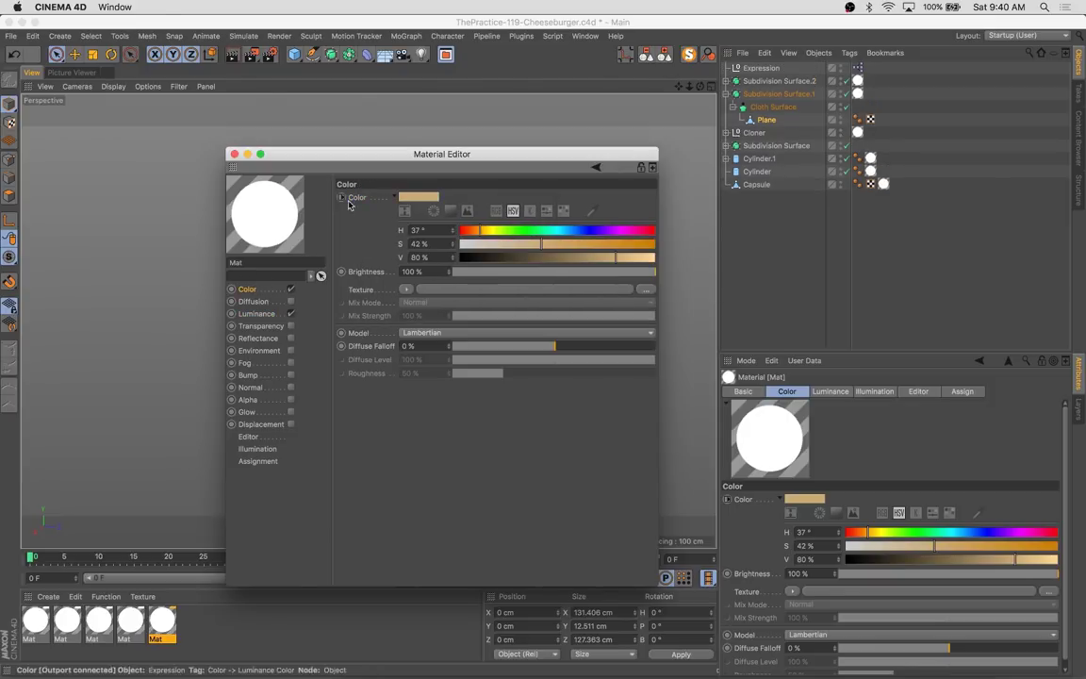
click(256, 313)
click(247, 289)
right_click(359, 198)
click(469, 220)
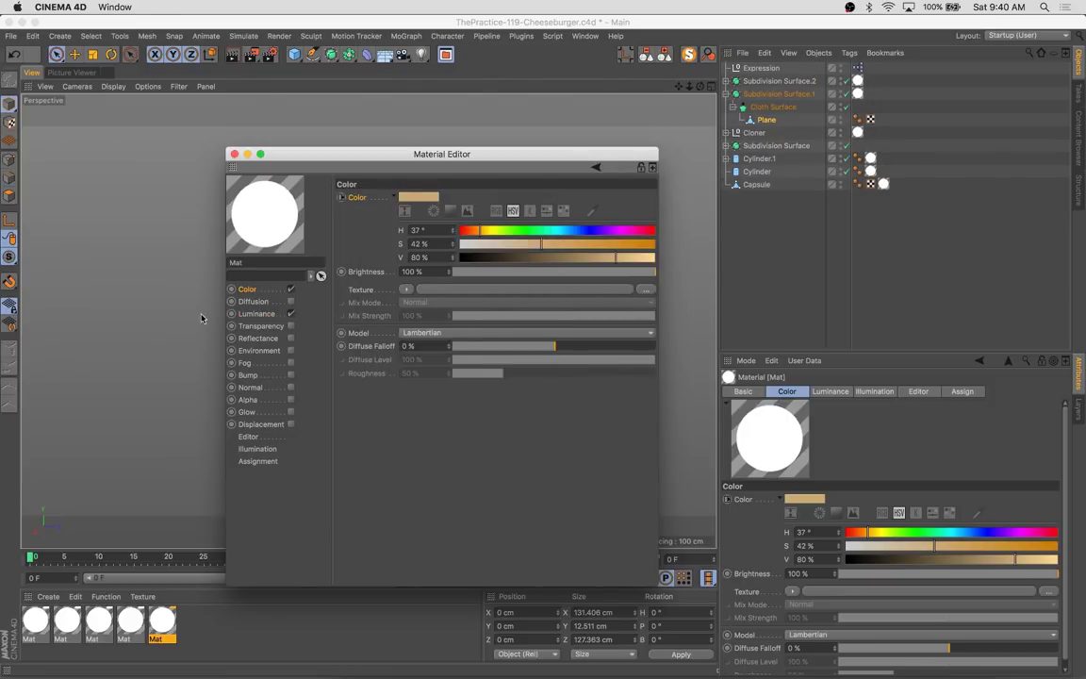
click(256, 313)
right_click(357, 197)
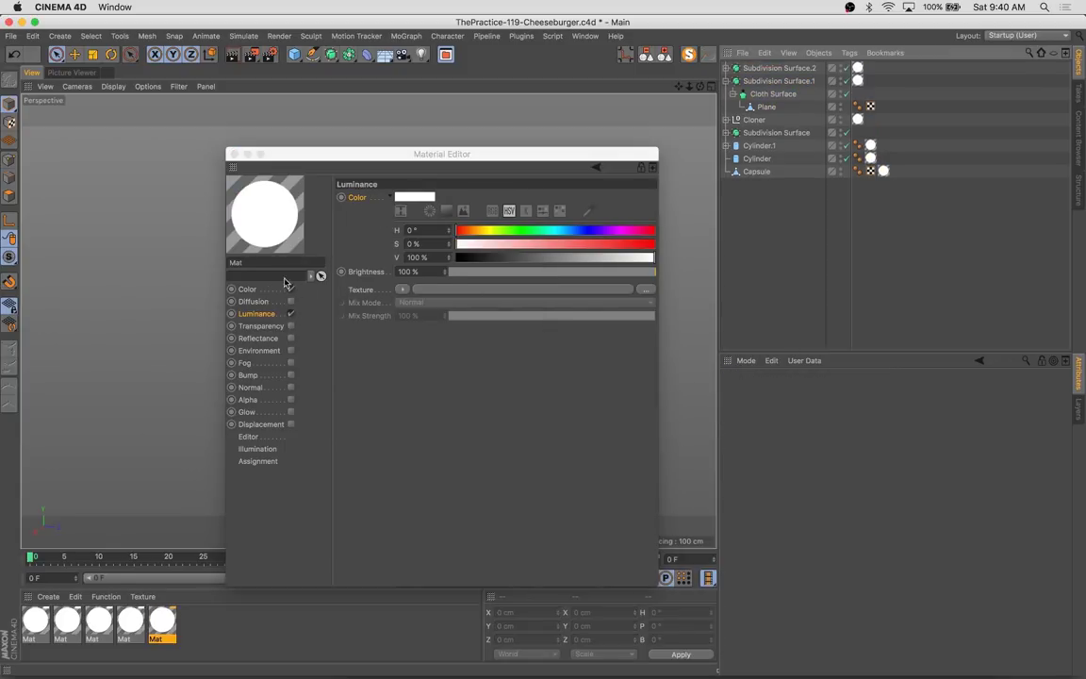
click(290, 288)
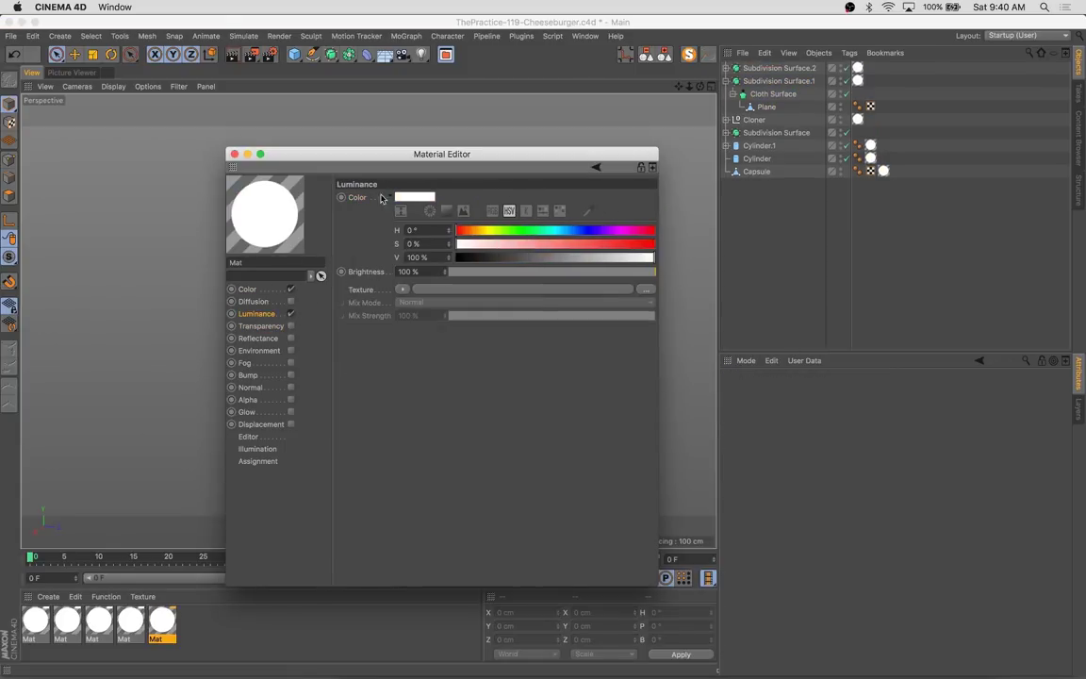
right_click(382, 198)
click(477, 233)
Drive the brown patty material's Luminance colour from its base Color
click(130, 619)
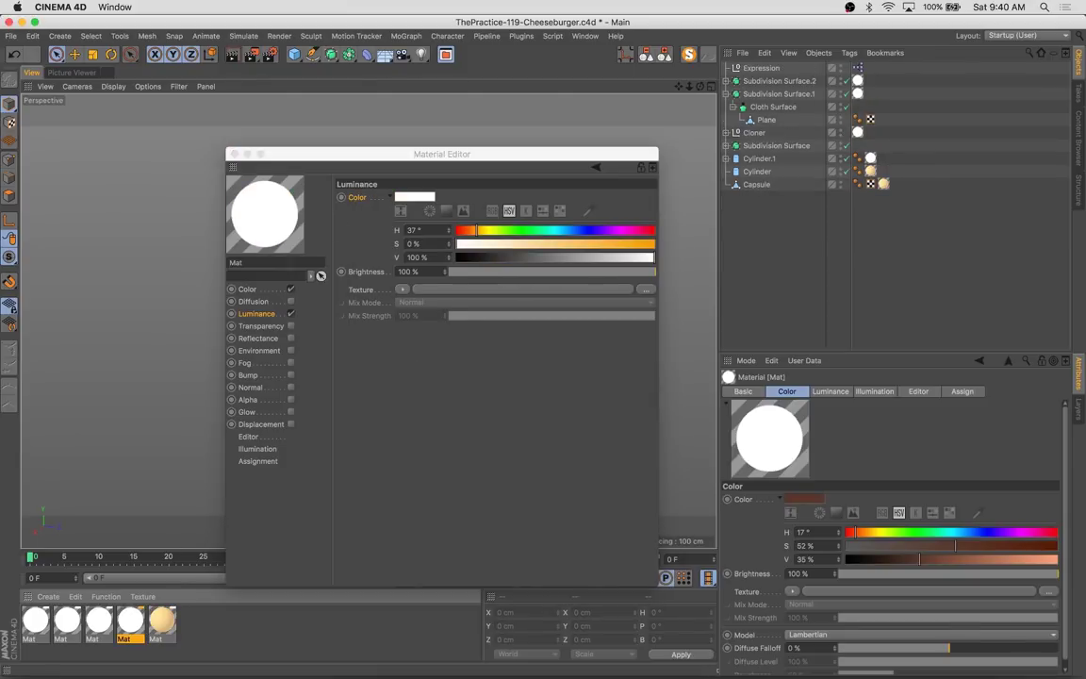
click(247, 289)
right_click(357, 197)
right_click(354, 196)
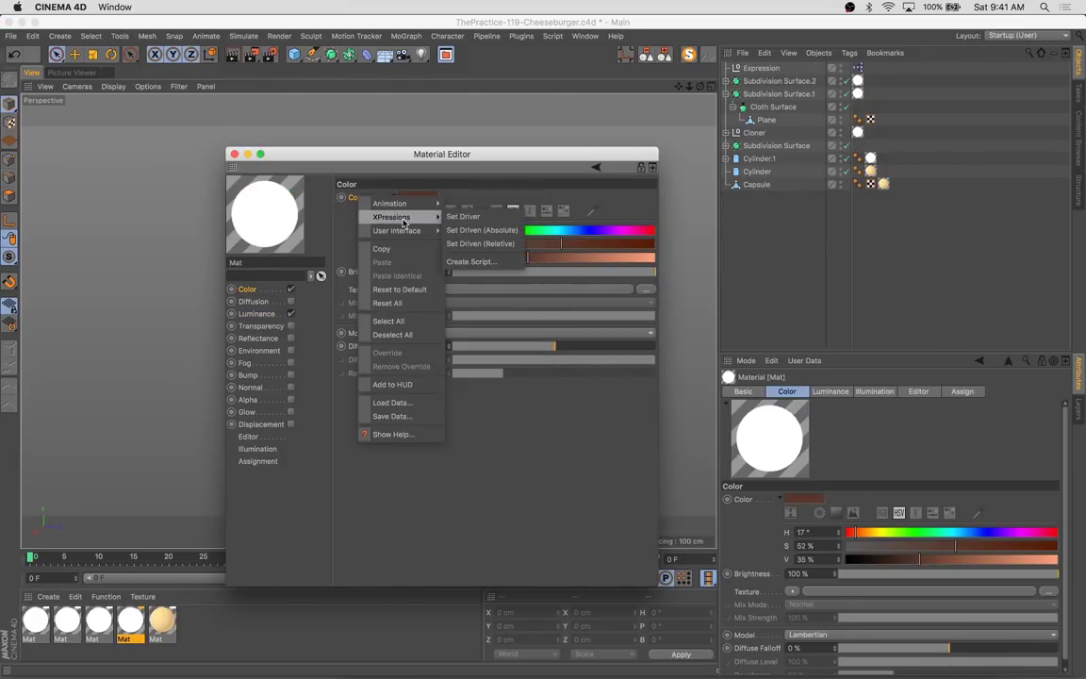
click(465, 218)
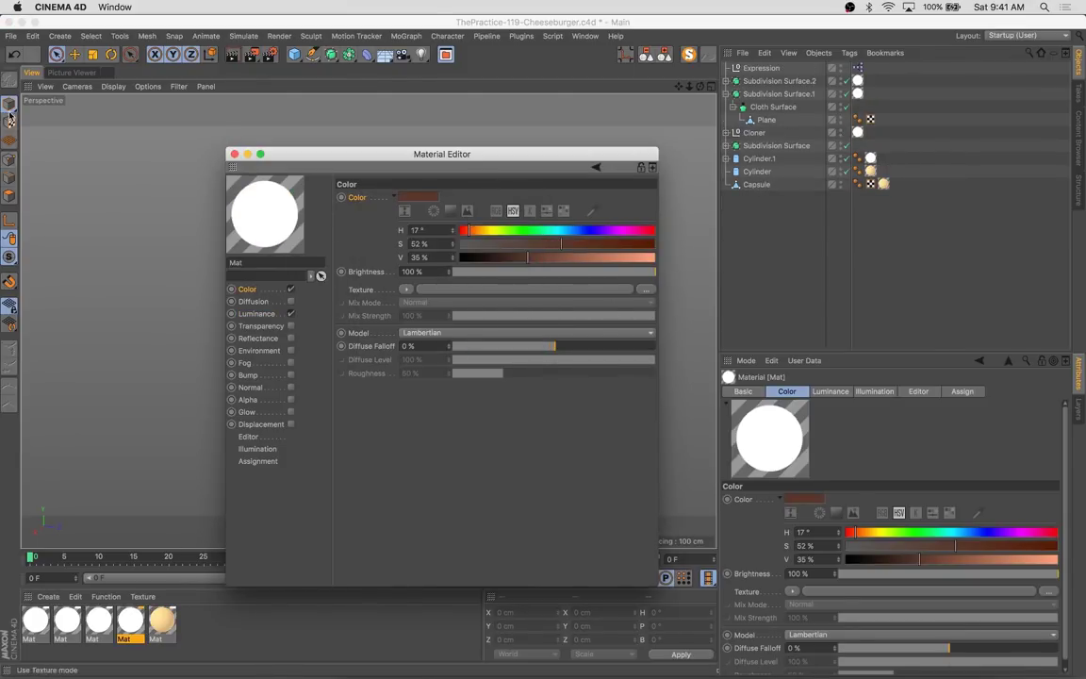
right_click(357, 197)
mouse_move(392, 220)
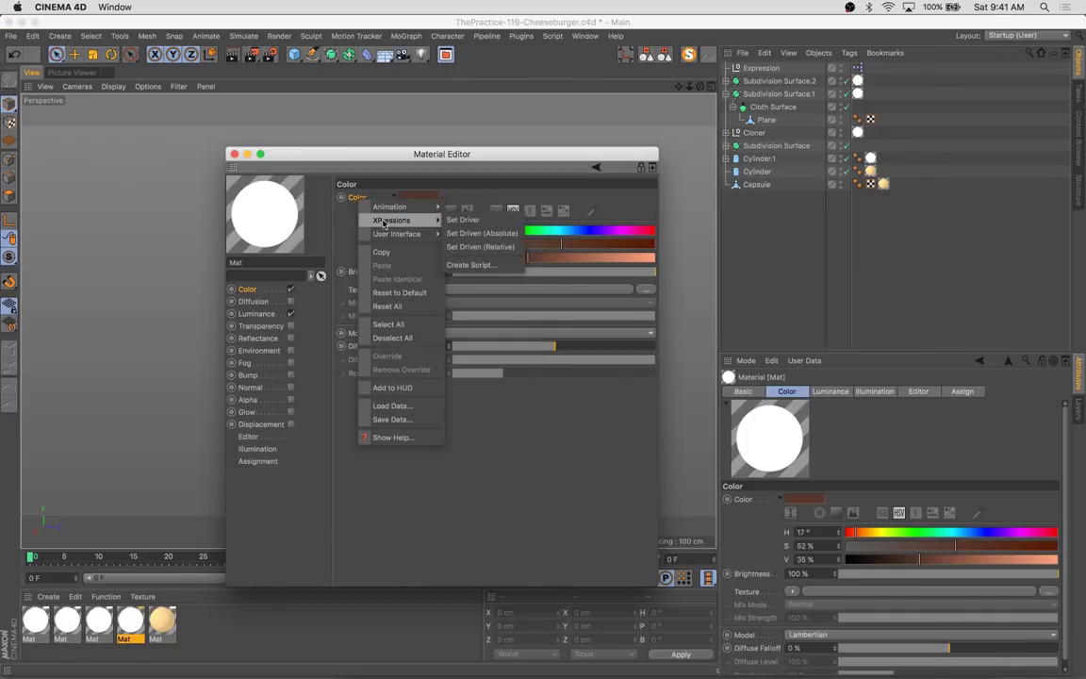
click(463, 219)
click(256, 313)
right_click(357, 197)
click(462, 227)
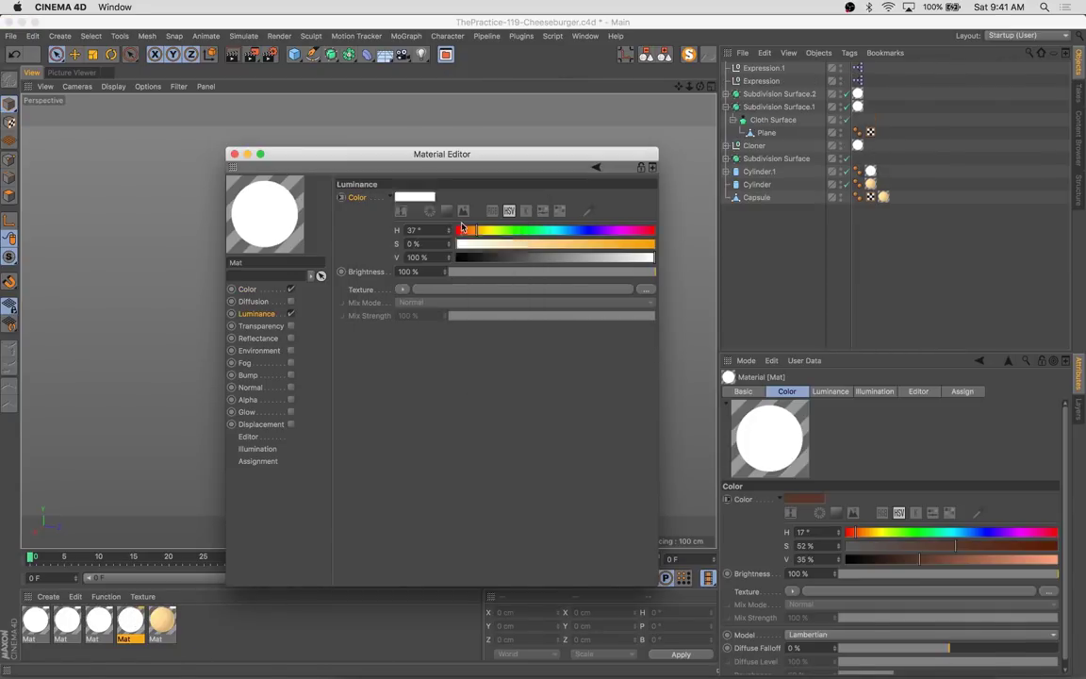
Link the cheese material's Luminance colour to its base Color so the yellow returns
click(99, 620)
click(247, 288)
right_click(357, 197)
click(462, 219)
click(256, 313)
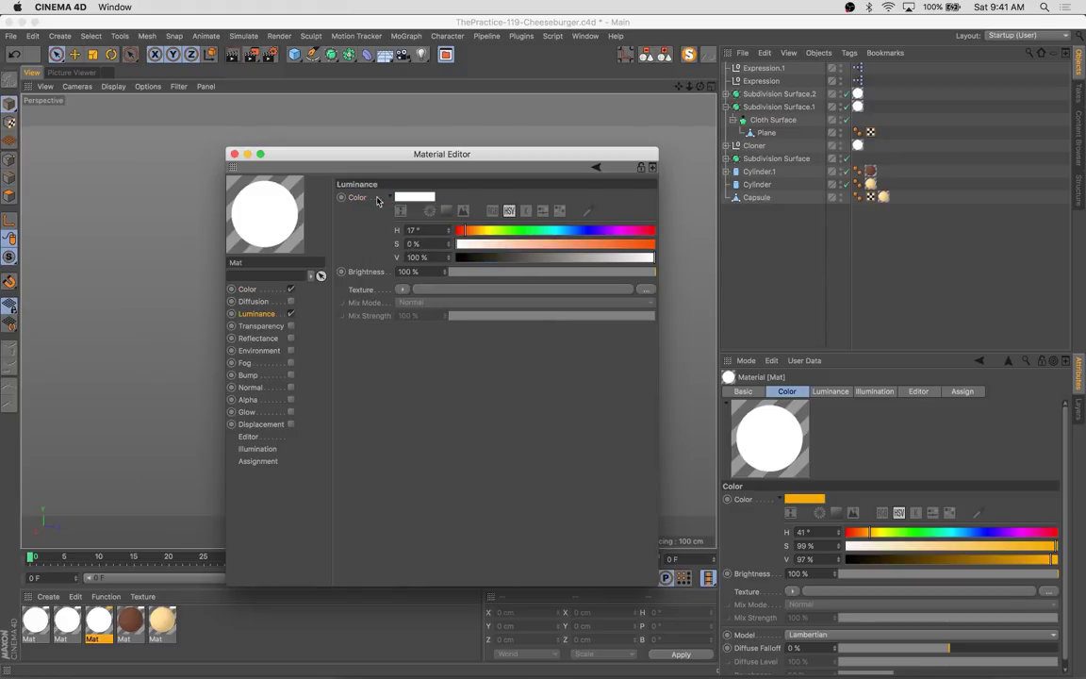
right_click(357, 197)
click(462, 227)
Link the red tomato material's Luminance colour to its base Color
click(67, 620)
click(247, 289)
right_click(357, 197)
click(462, 219)
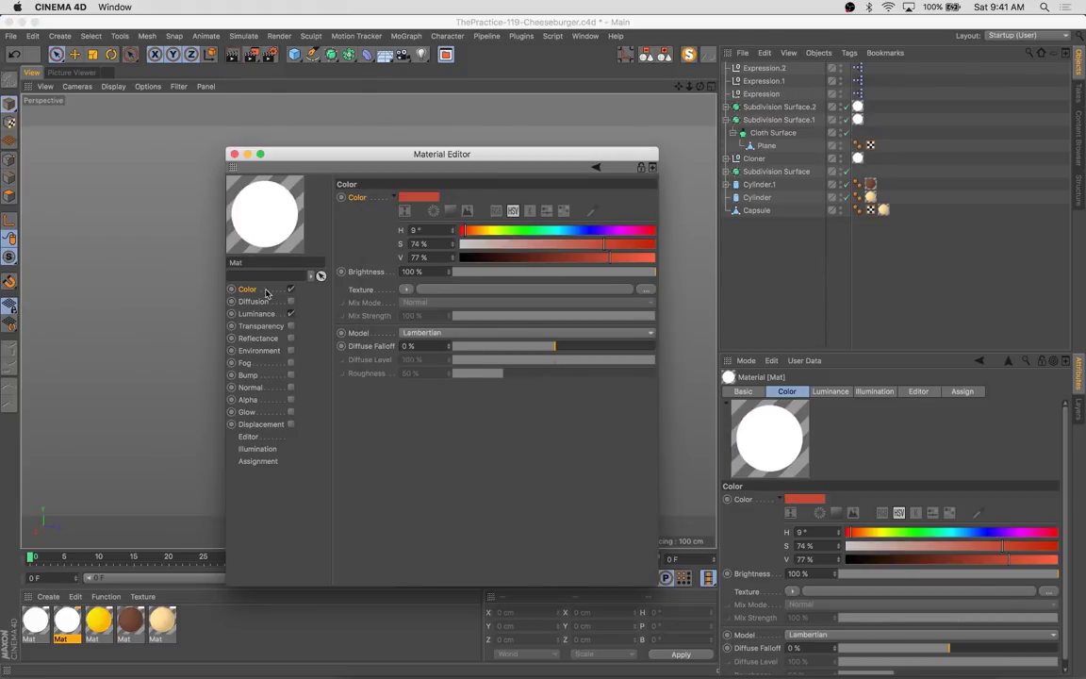
click(256, 313)
right_click(357, 197)
click(463, 227)
Link the green lettuce material's Luminance colour to its base Color
click(36, 621)
click(247, 288)
right_click(357, 197)
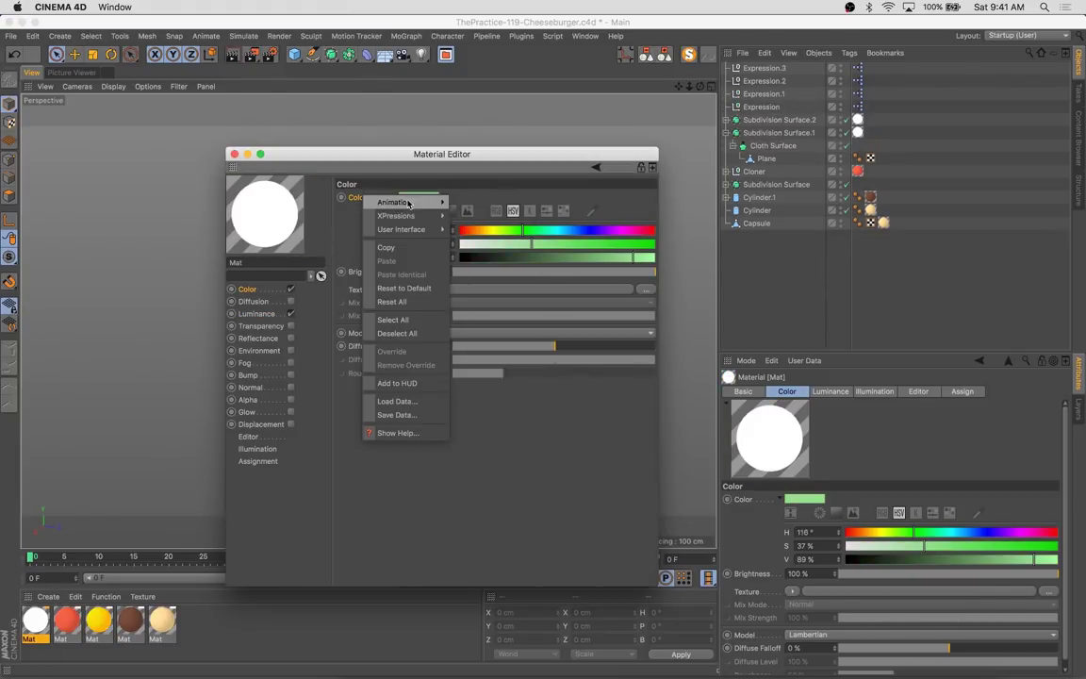
click(462, 219)
click(257, 313)
right_click(358, 197)
click(462, 227)
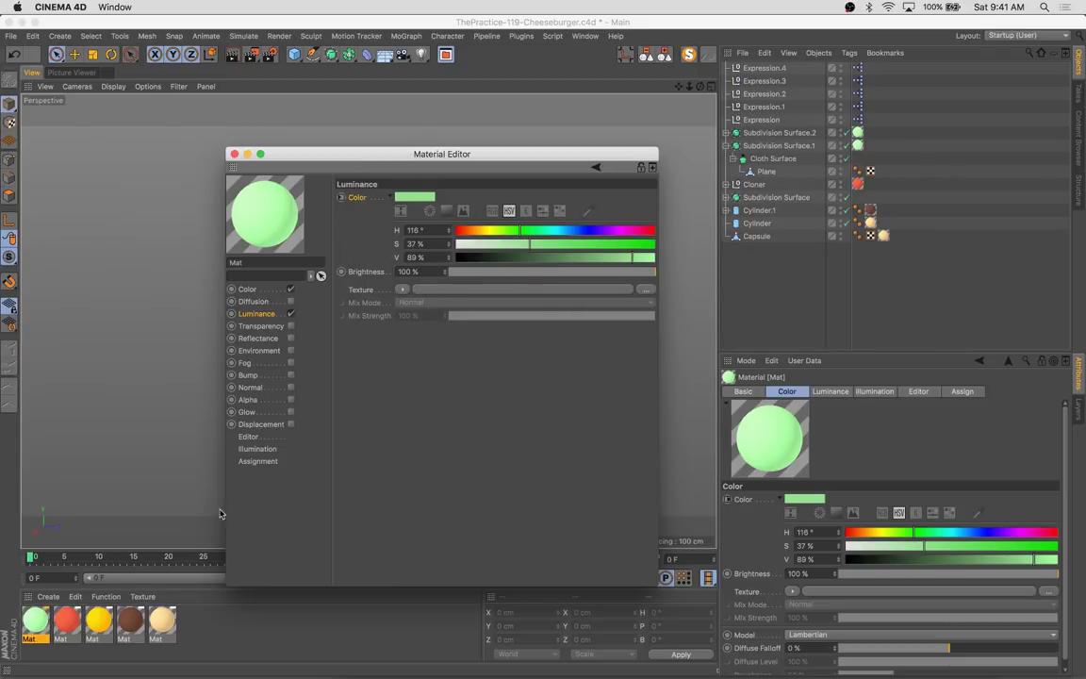
Add a new light, change its light type, and raise it high above the burger
click(233, 154)
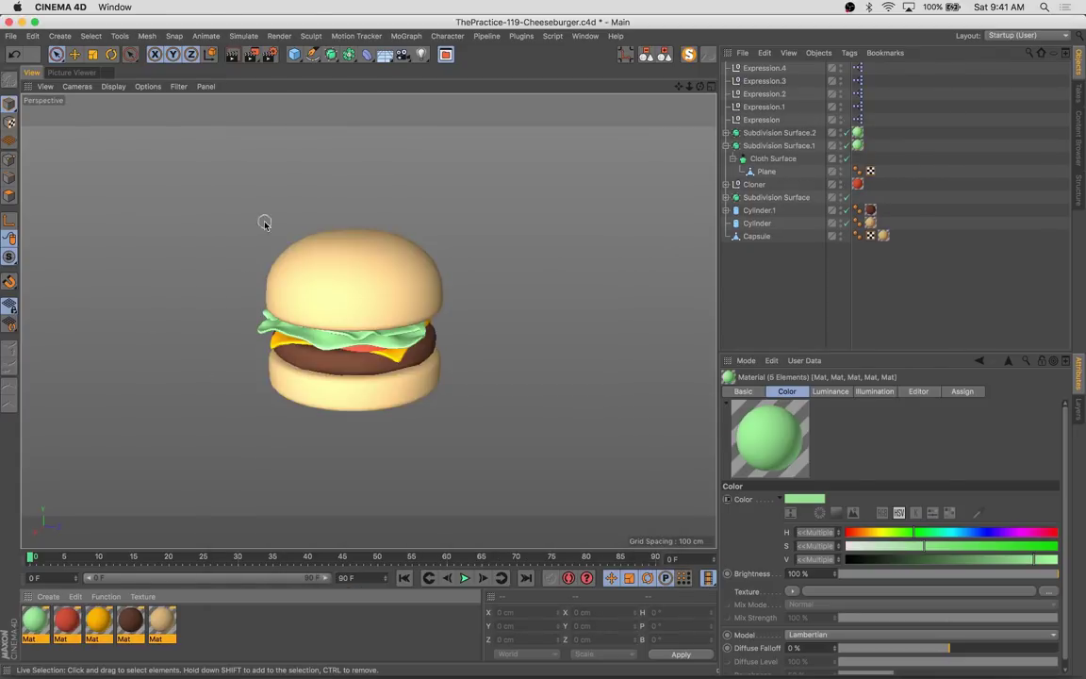
key(ctrl+a)
click(218, 295)
alt+drag(218, 295, 211, 267)
drag(423, 54, 451, 70)
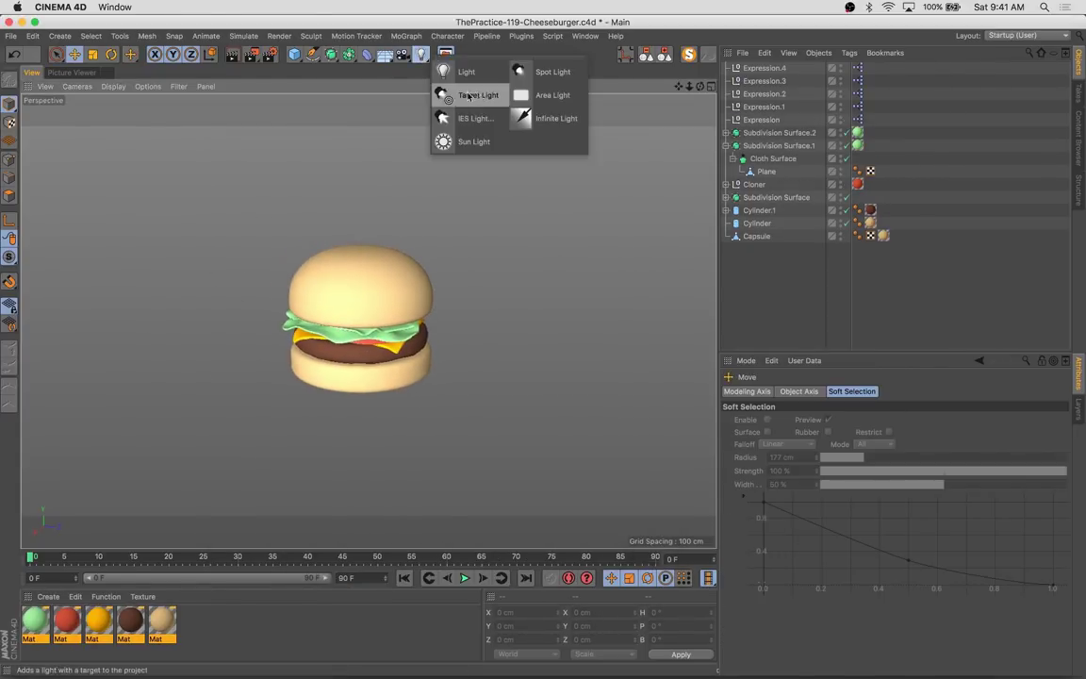
click(924, 518)
click(800, 572)
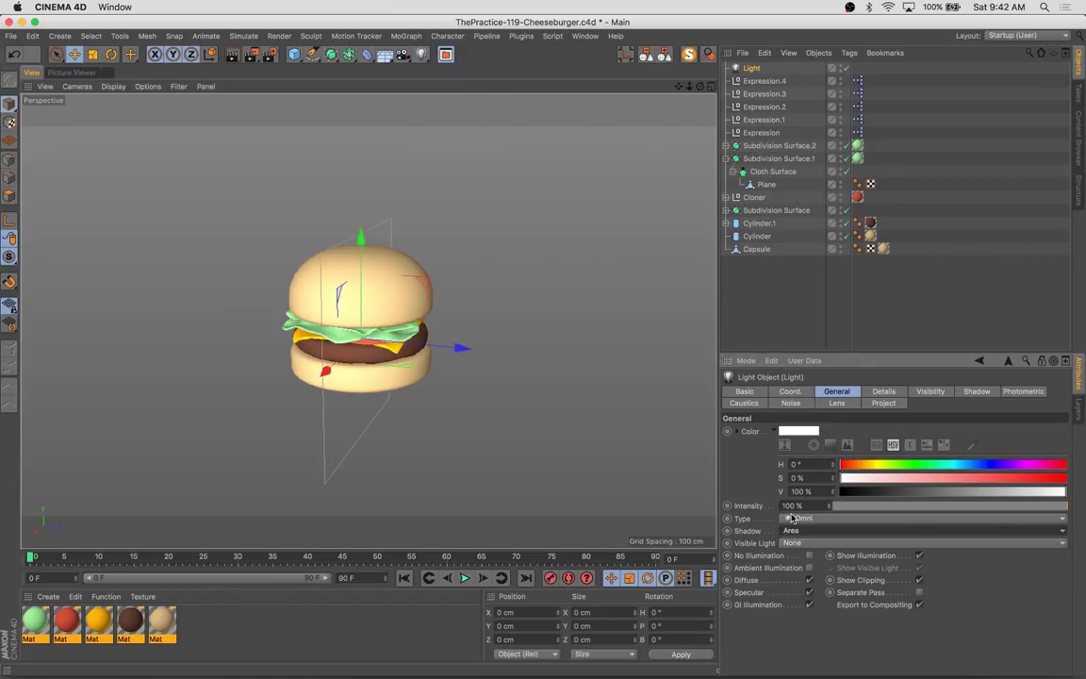
click(924, 518)
click(799, 560)
mouse_move(425, 412)
mouse_down()
mouse_move(359, 426)
mouse_move(408, 394)
mouse_up()
Duplicate the bun material as Mat.1 and load a Gradient into its Color channel
ctrl+drag(161, 622, 193, 623)
double_click(193, 622)
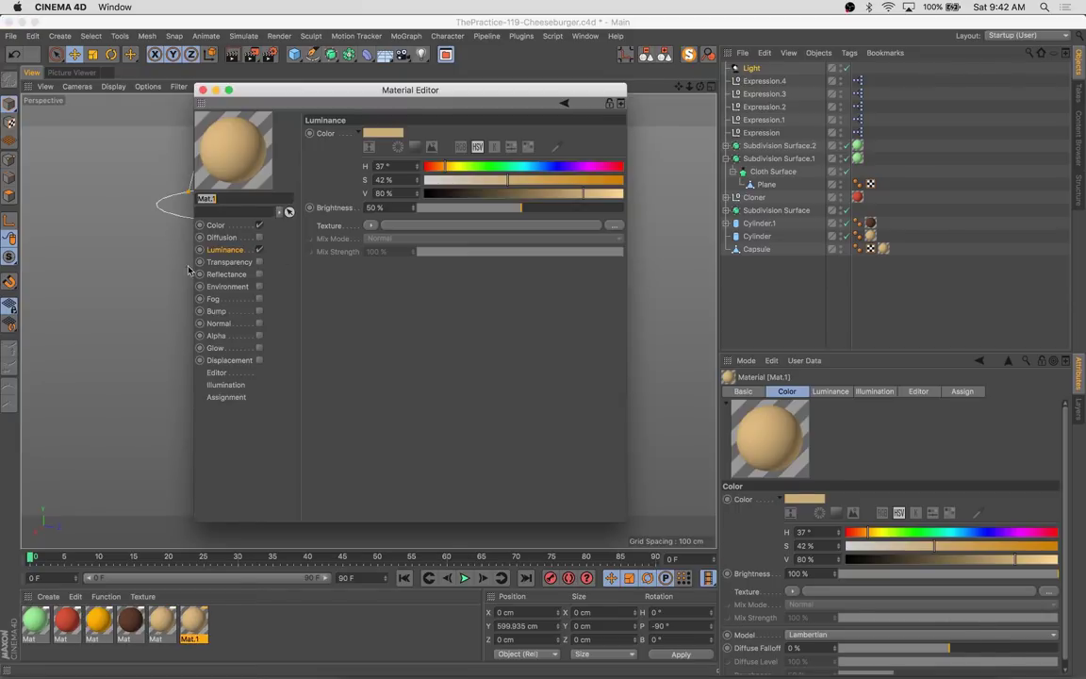
click(481, 346)
click(637, 347)
click(679, 476)
drag(660, 211, 720, 212)
Make the gradient run 2D-V from dark red to tan, adjusting its colour stops
click(712, 363)
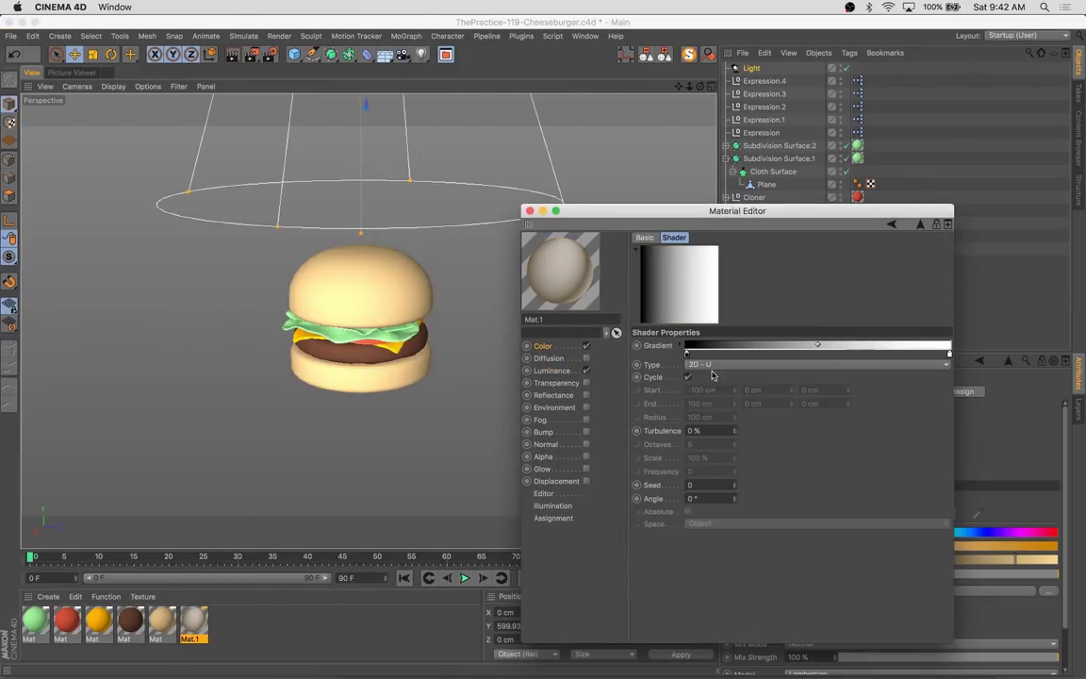
double_click(661, 354)
click(707, 398)
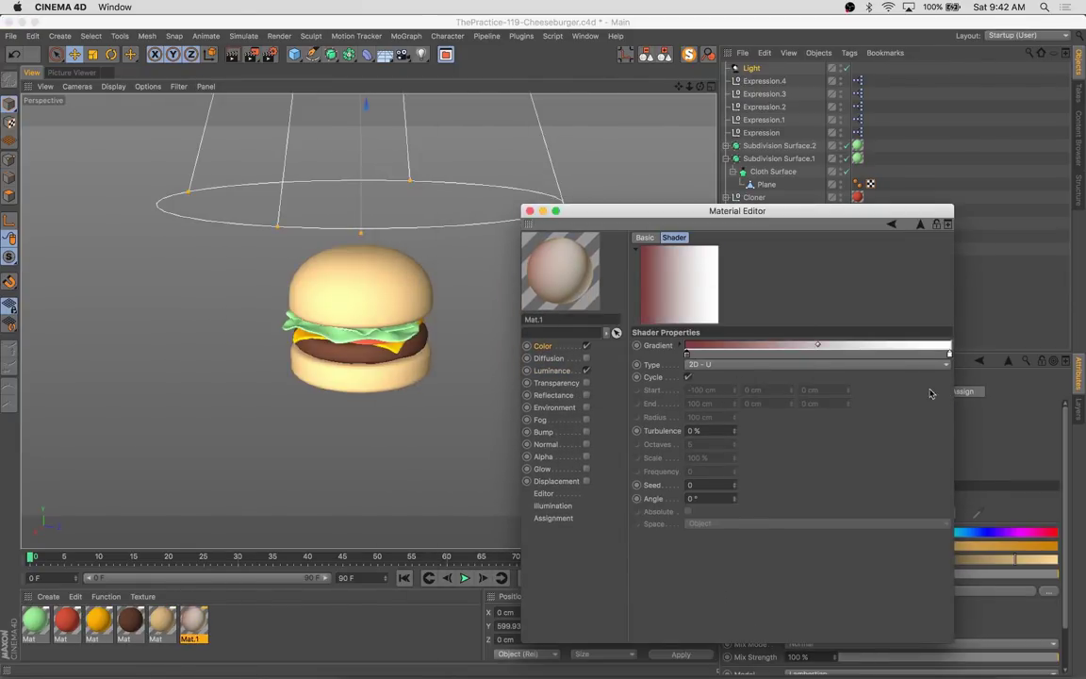
click(712, 364)
click(703, 377)
mouse_move(949, 354)
mouse_down()
mouse_move(700, 353)
mouse_move(943, 357)
mouse_move(930, 355)
mouse_up()
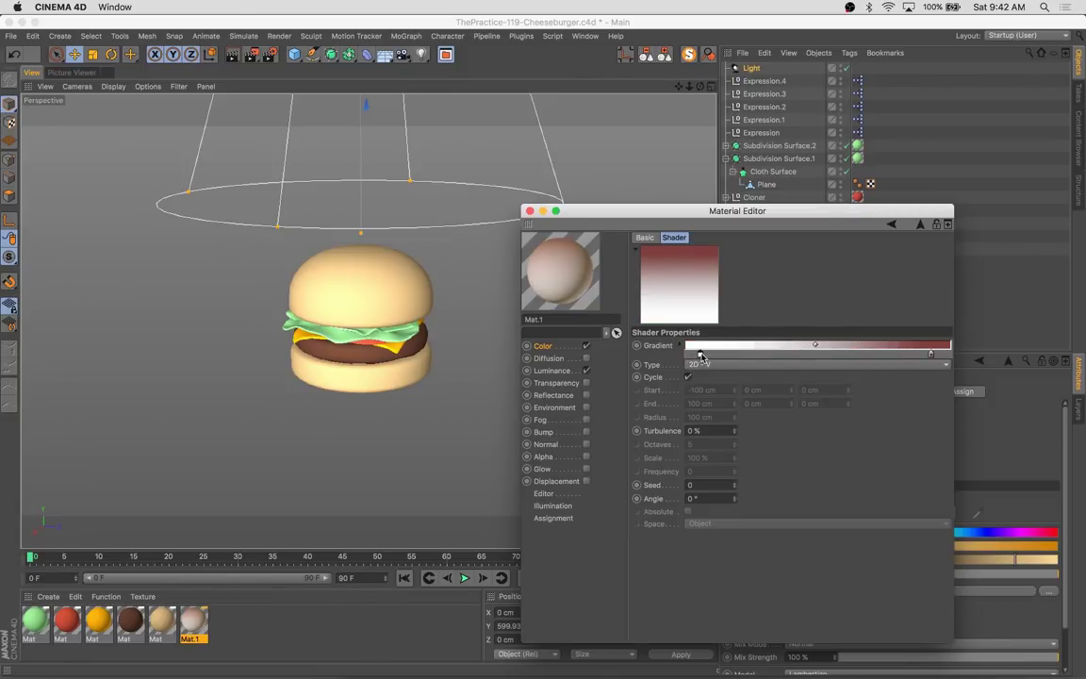
double_click(700, 353)
click(723, 400)
Set the Color Mix Strength to 100% and keep the gradient vertical
click(543, 345)
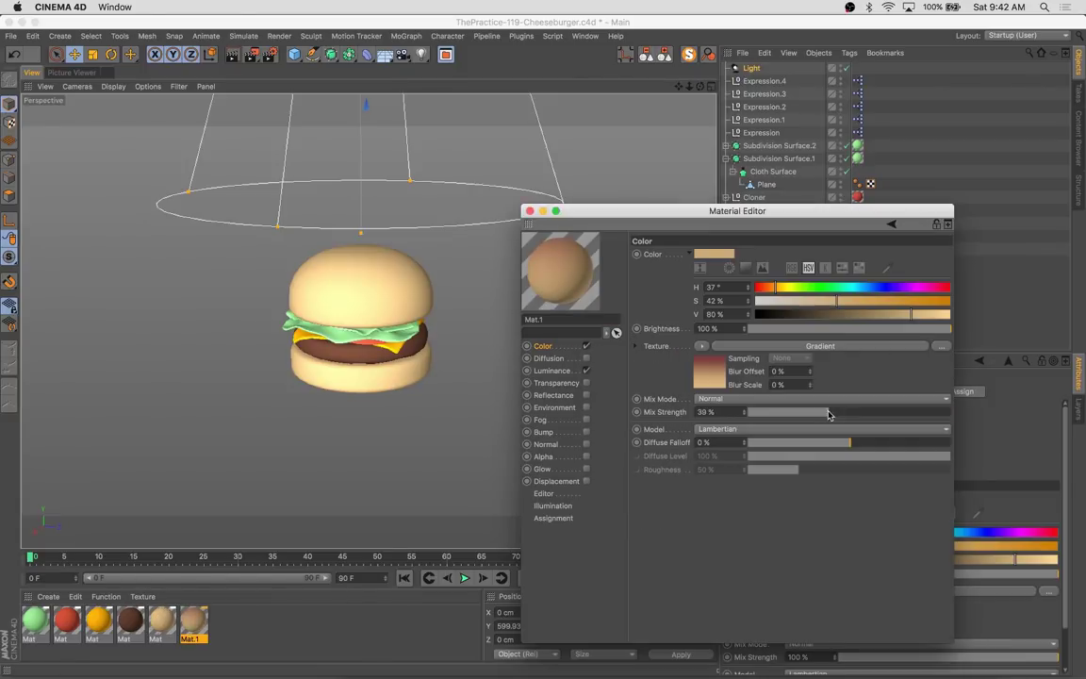
drag(861, 418, 951, 412)
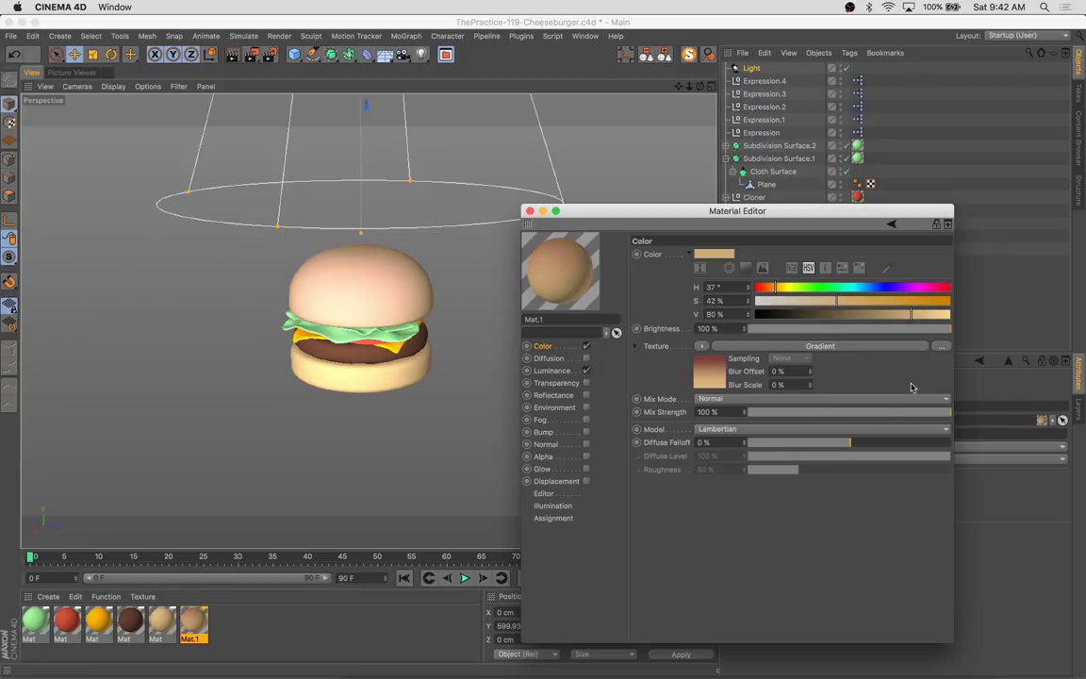
click(725, 370)
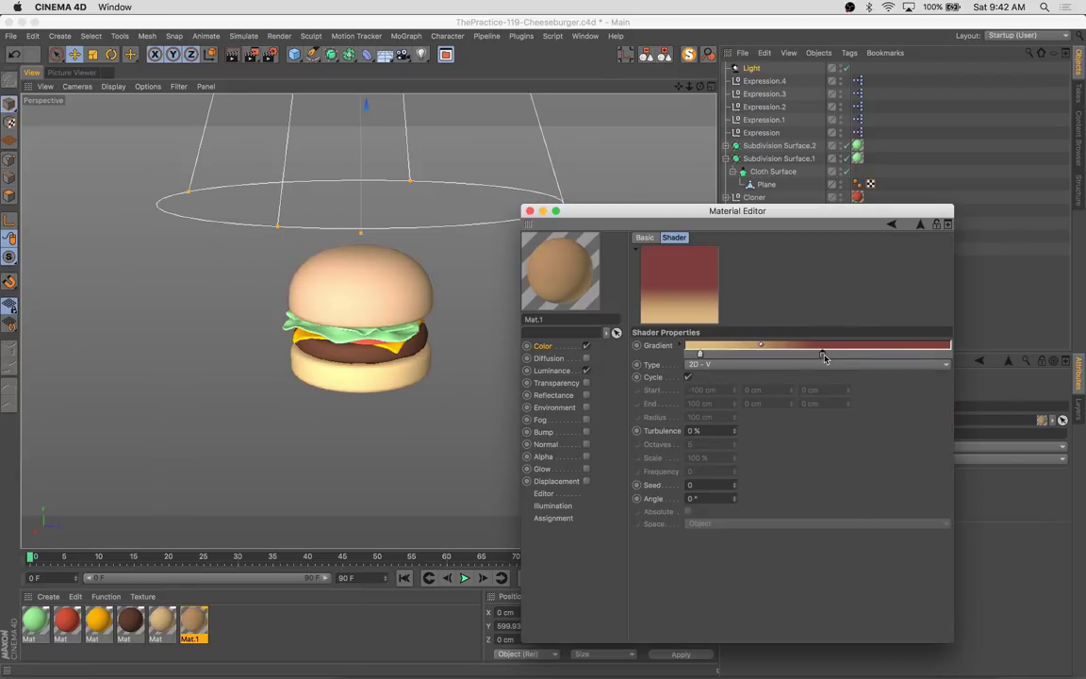
click(739, 365)
click(740, 376)
key(ctrl+z)
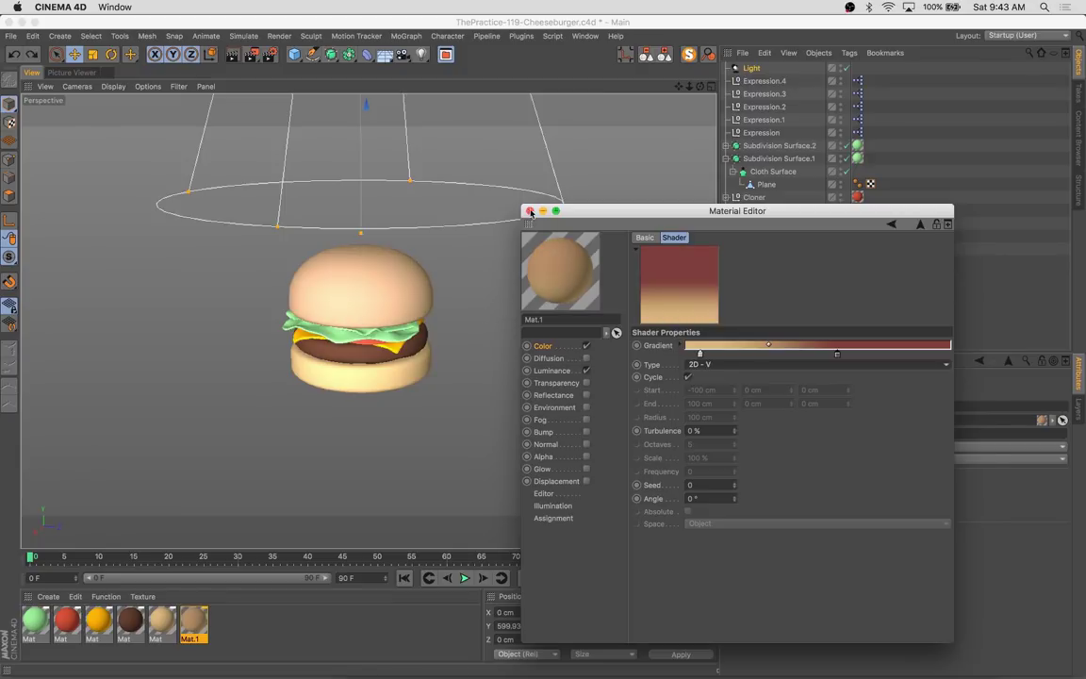
click(530, 212)
Give the top bun's texture tag Flat projection, squashed to half height and lowered onto the bun
click(396, 287)
click(884, 248)
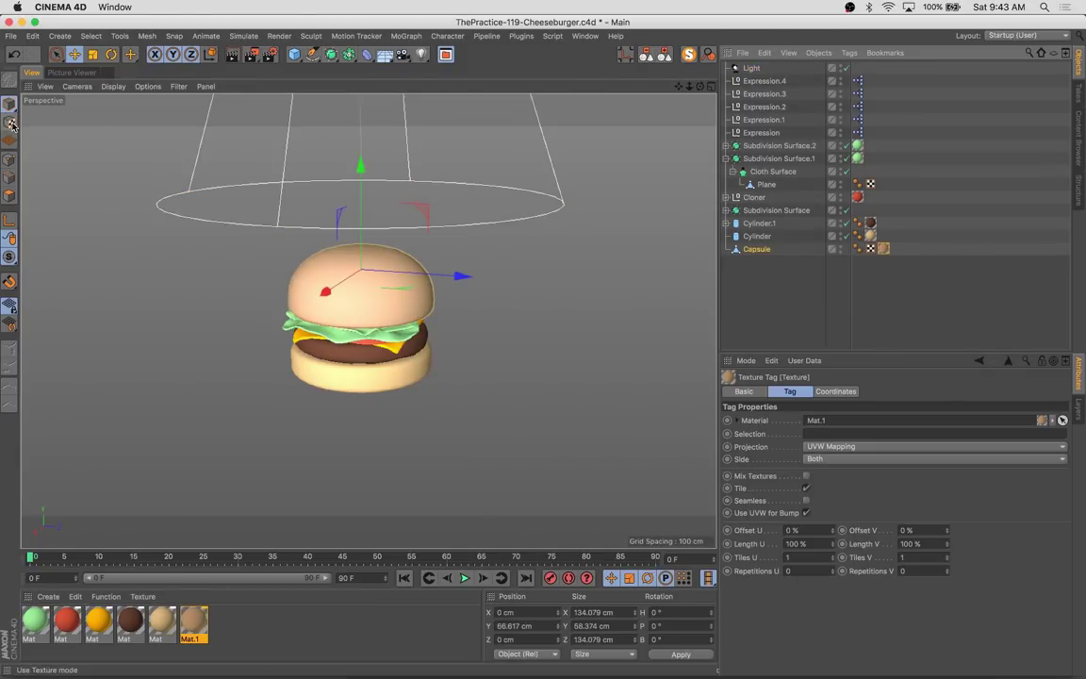
click(855, 448)
key(t)
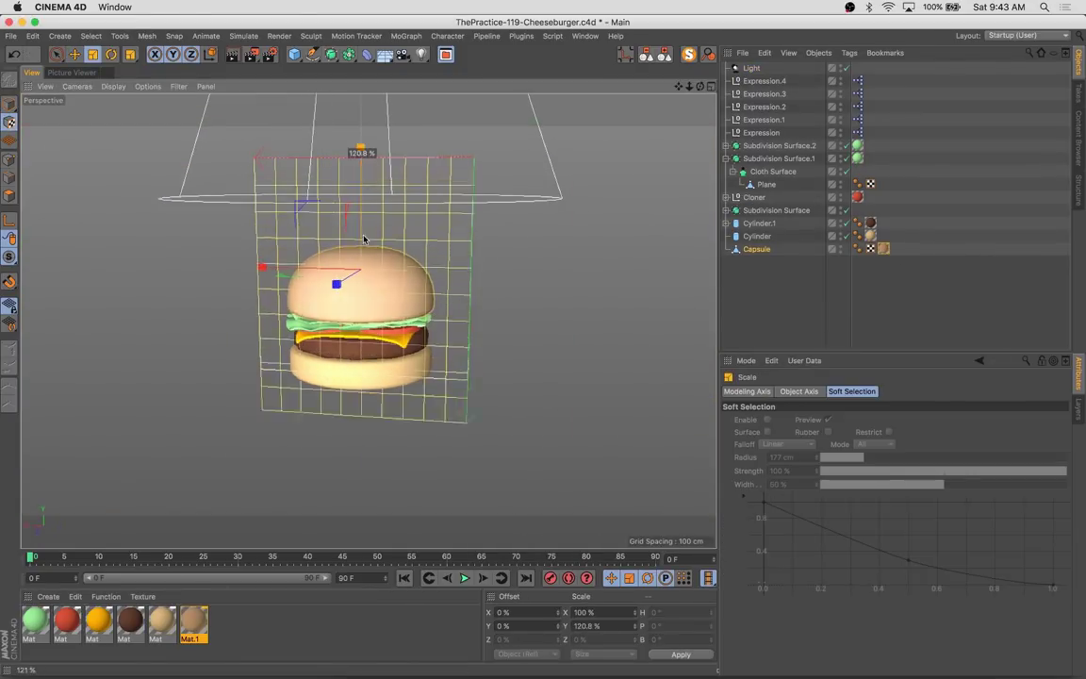
mouse_move(364, 242)
mouse_down()
mouse_move(343, 227)
mouse_move(217, 388)
mouse_up()
key(e)
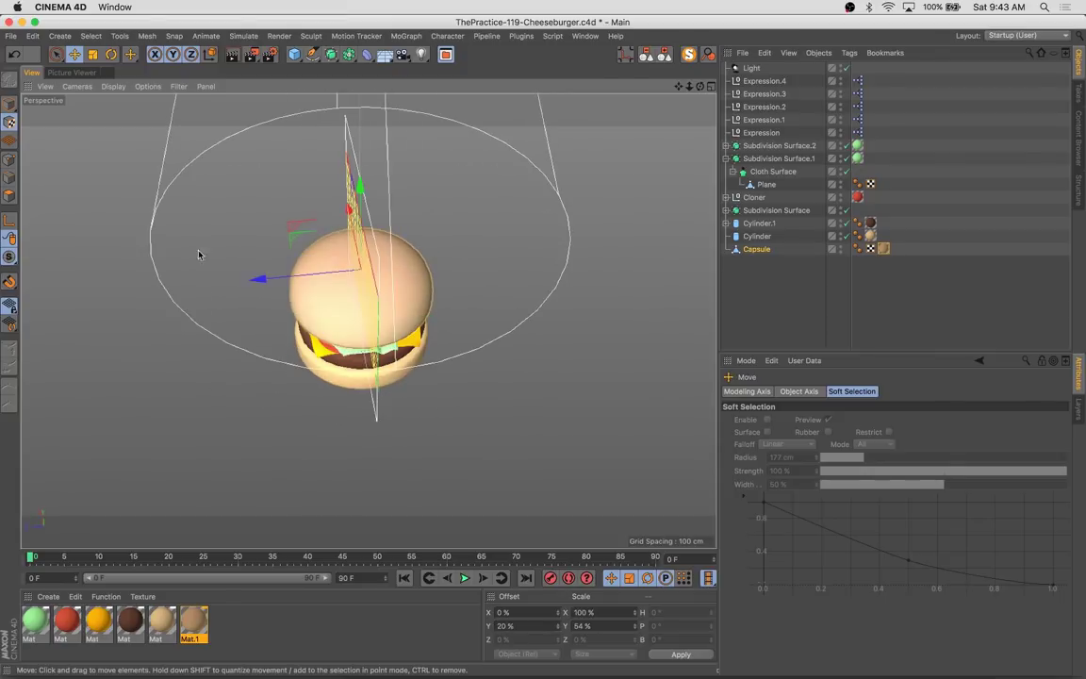
click(113, 86)
click(129, 159)
mouse_move(283, 311)
alt+mouse_down()
mouse_move(372, 274)
mouse_move(415, 347)
mouse_move(436, 297)
alt+mouse_up()
key(Return)
scroll(476, 349, down, 2)
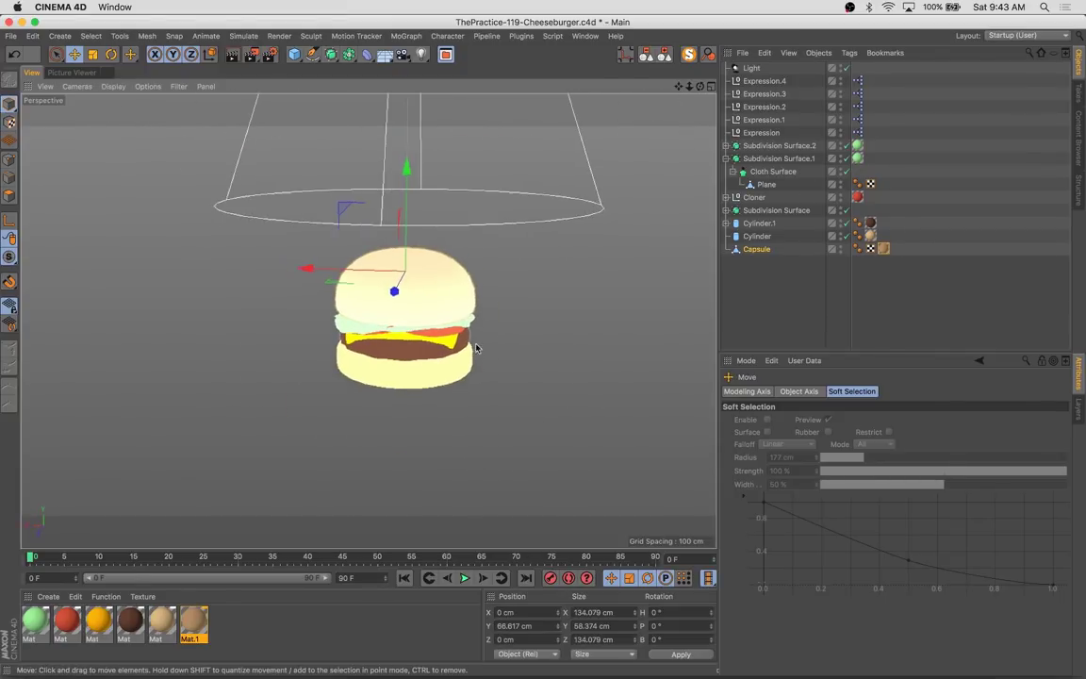
Test-render, then add Ambient Occlusion and Global Illumination effects in Render Settings
key(shift+r)
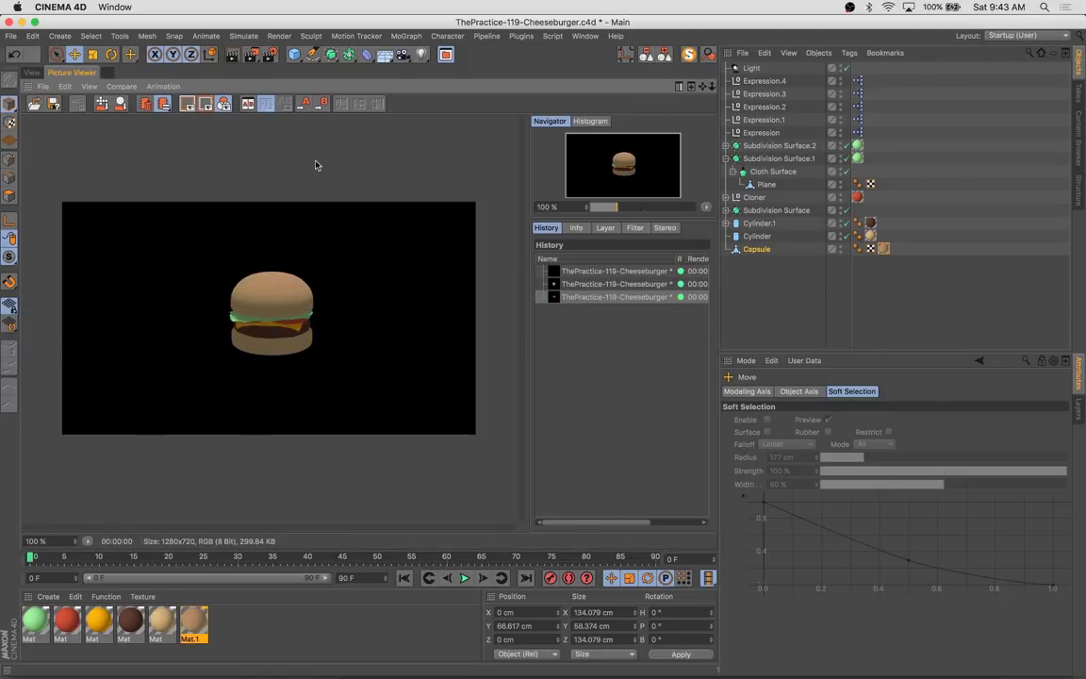
key(super+b)
click(483, 424)
click(509, 486)
click(484, 424)
click(509, 500)
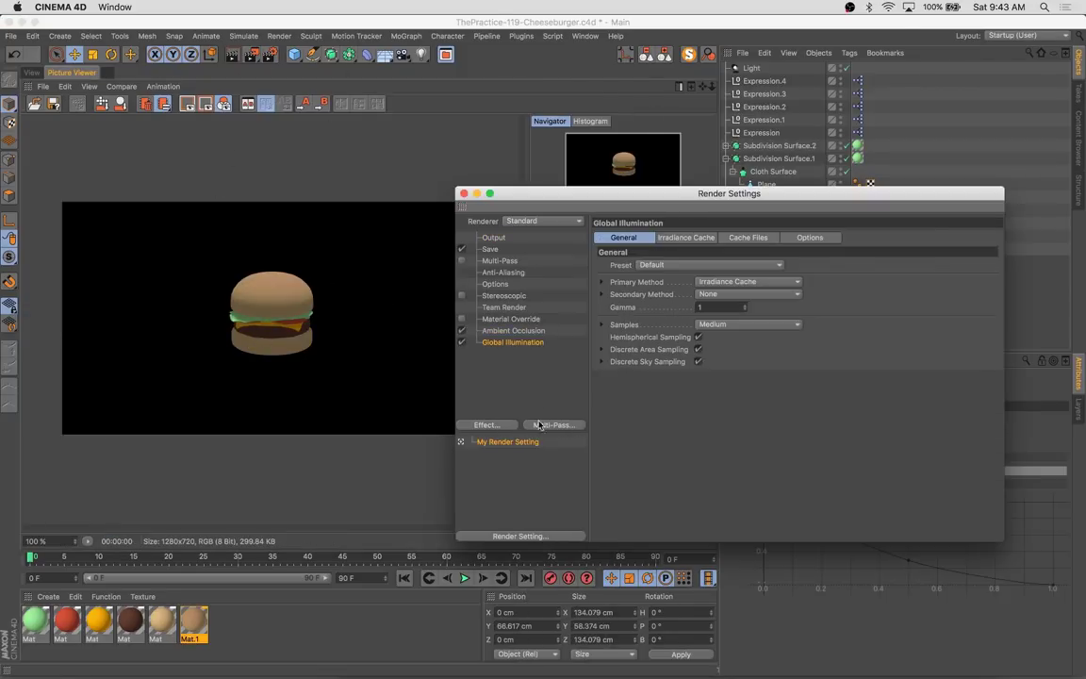
Set the GI secondary method and irradiance cache density, and give occlusion a dark blue colour
click(748, 293)
click(717, 307)
click(686, 237)
click(698, 265)
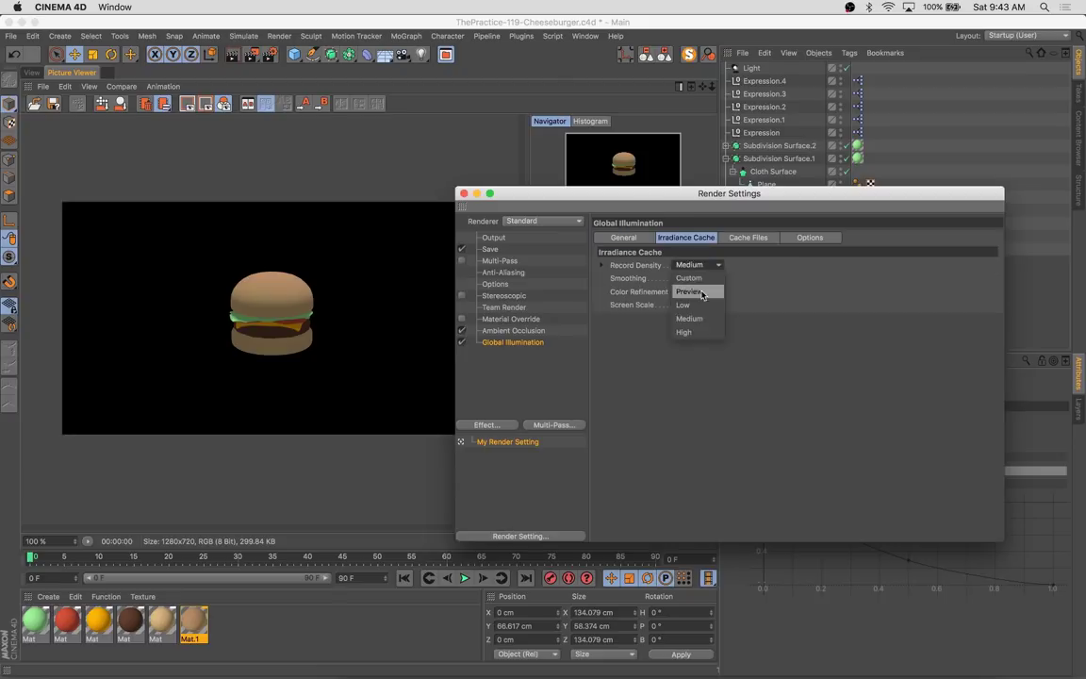
click(510, 330)
double_click(694, 287)
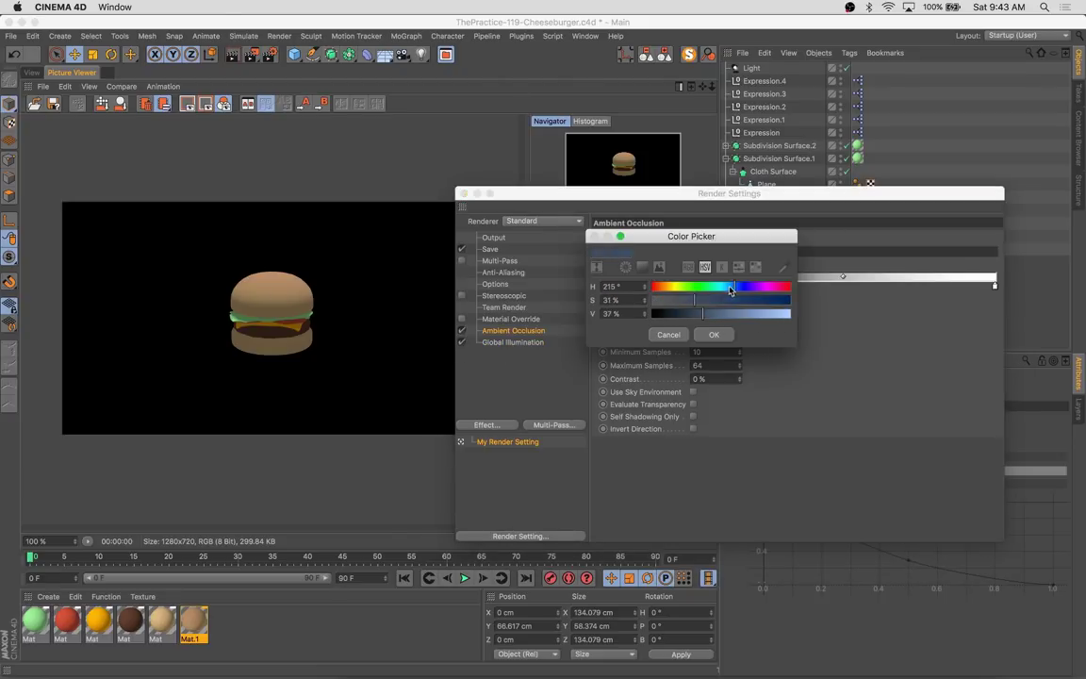
key(Return)
Re-render with the new effects, revisit Mat.1, render again and open the Output settings
key(shift+r)
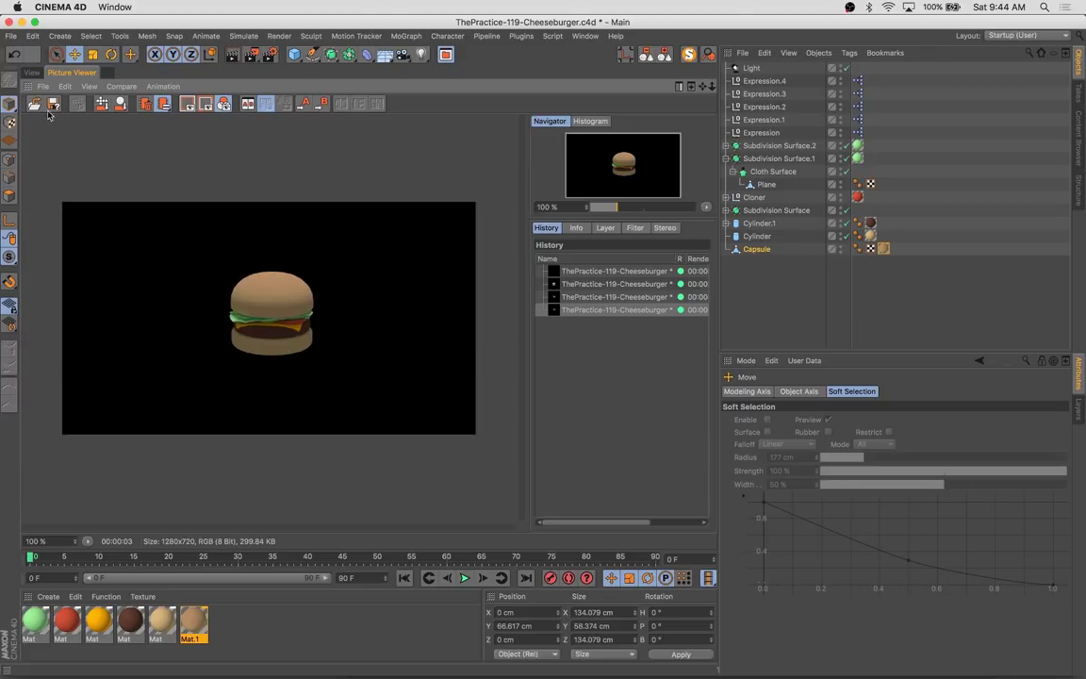
double_click(194, 622)
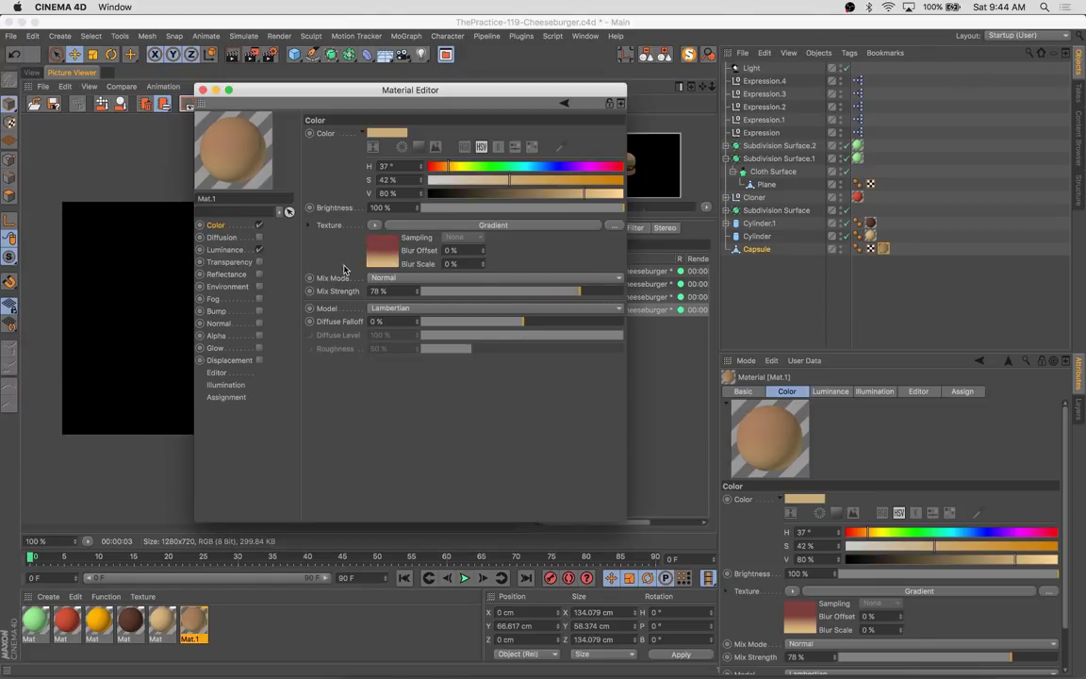
key(shift+r)
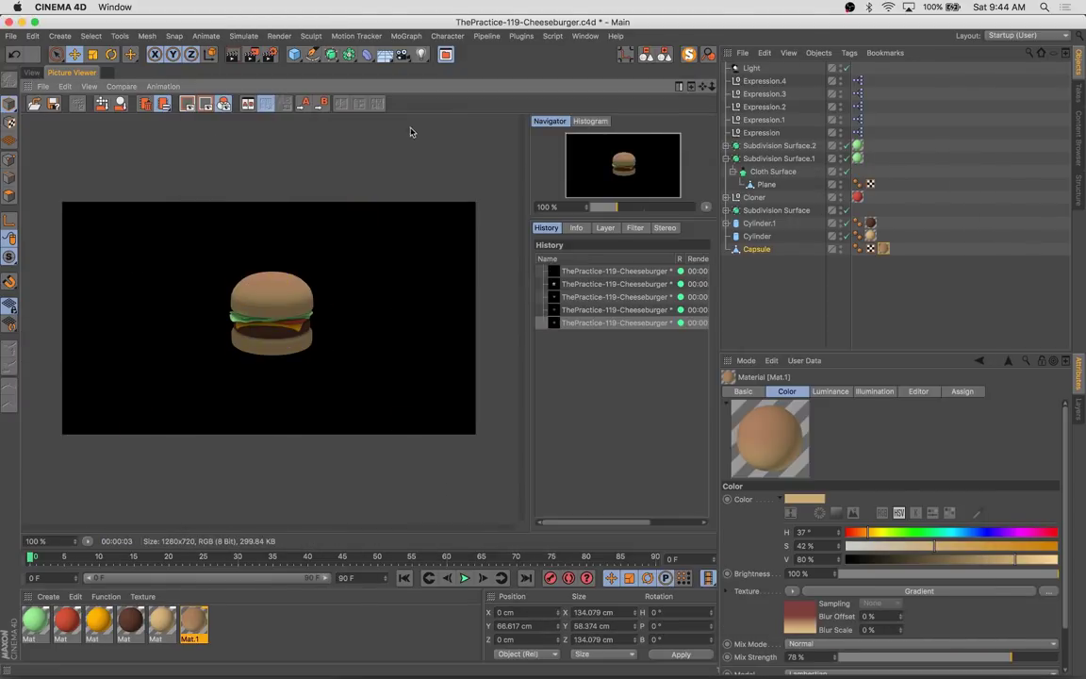
key(ctrl+b)
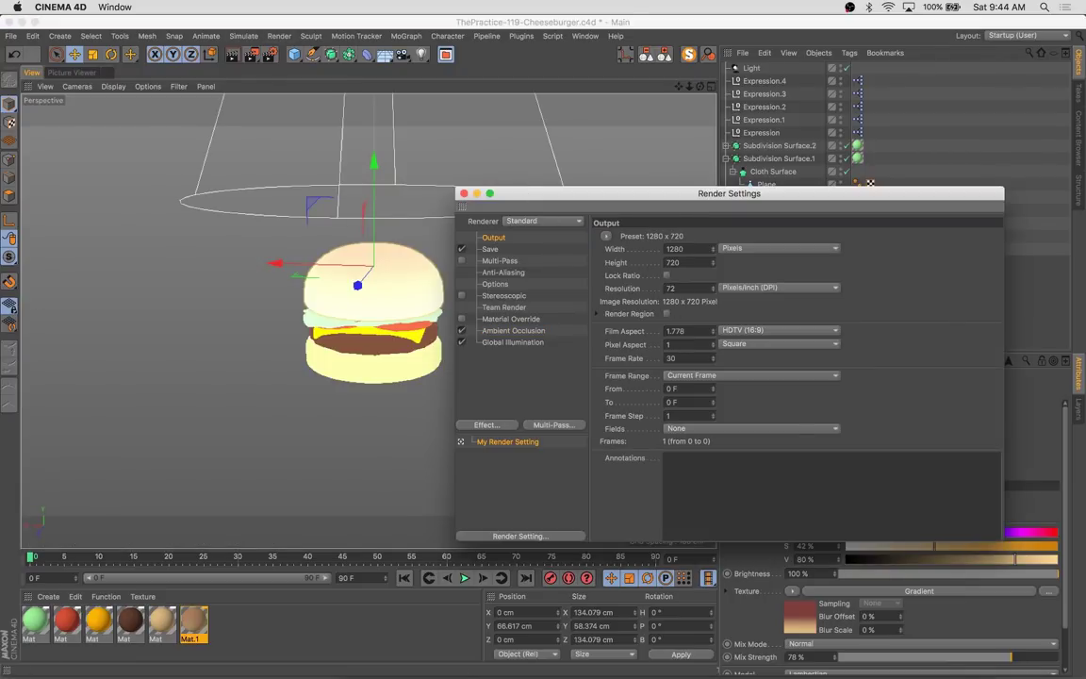
Set the render output size to 900 × 900
text(900)
key(Return)
key(Return)
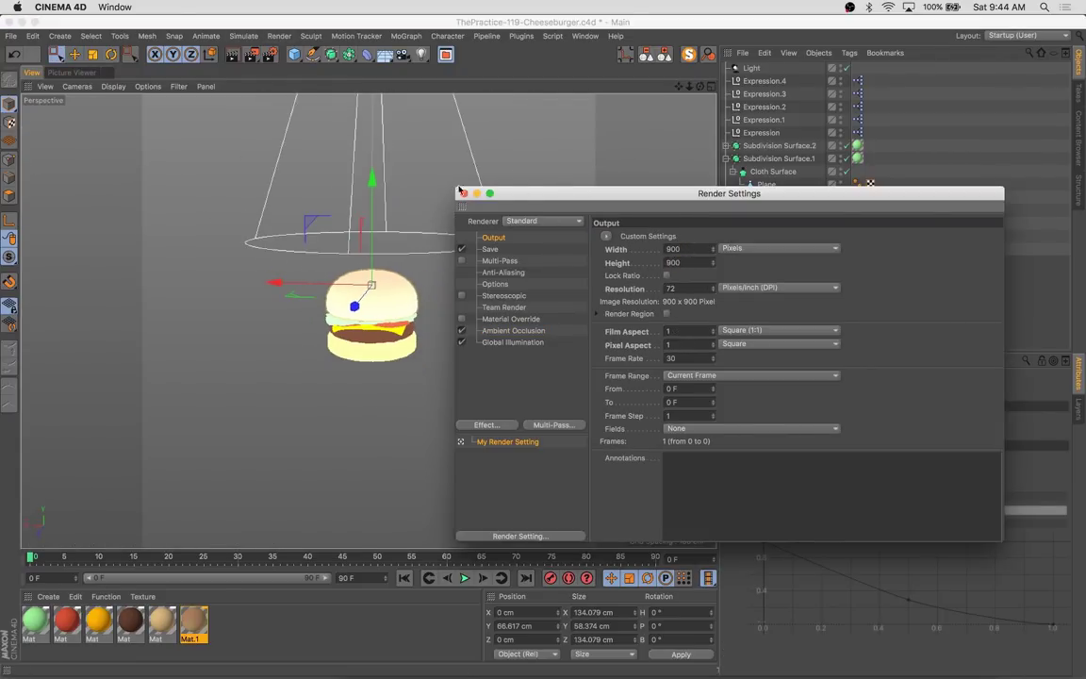
click(689, 86)
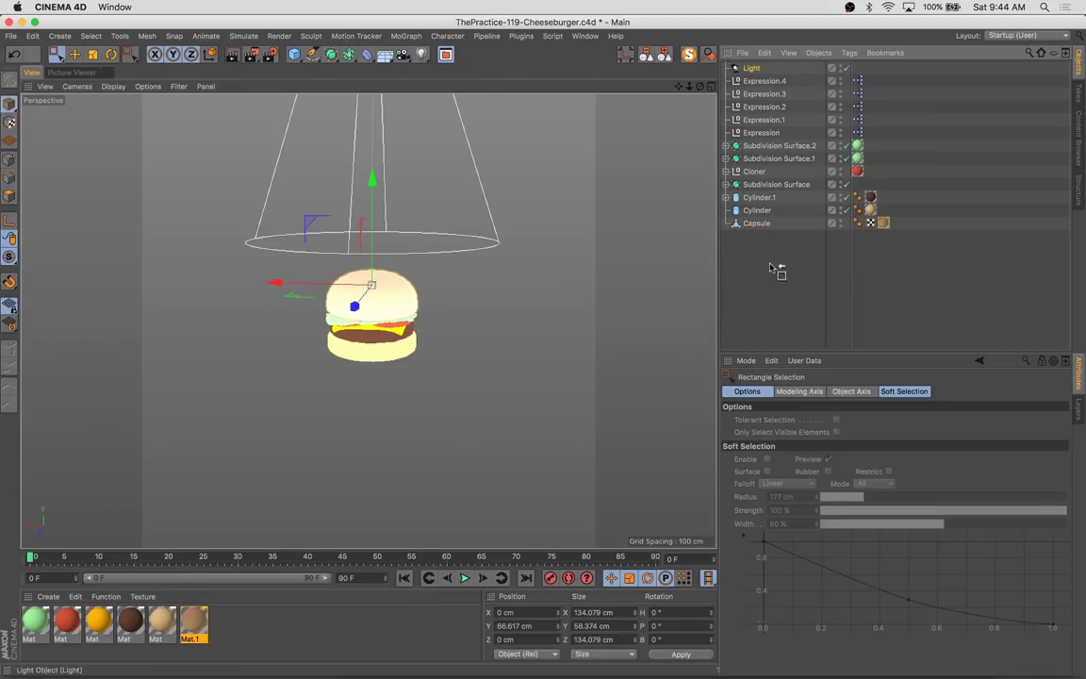
Group the expression objects under a null named 'Expressions' and move it lower in the list
key(alt+g)
double_click(752, 67)
text(Expressions)
key(Return)
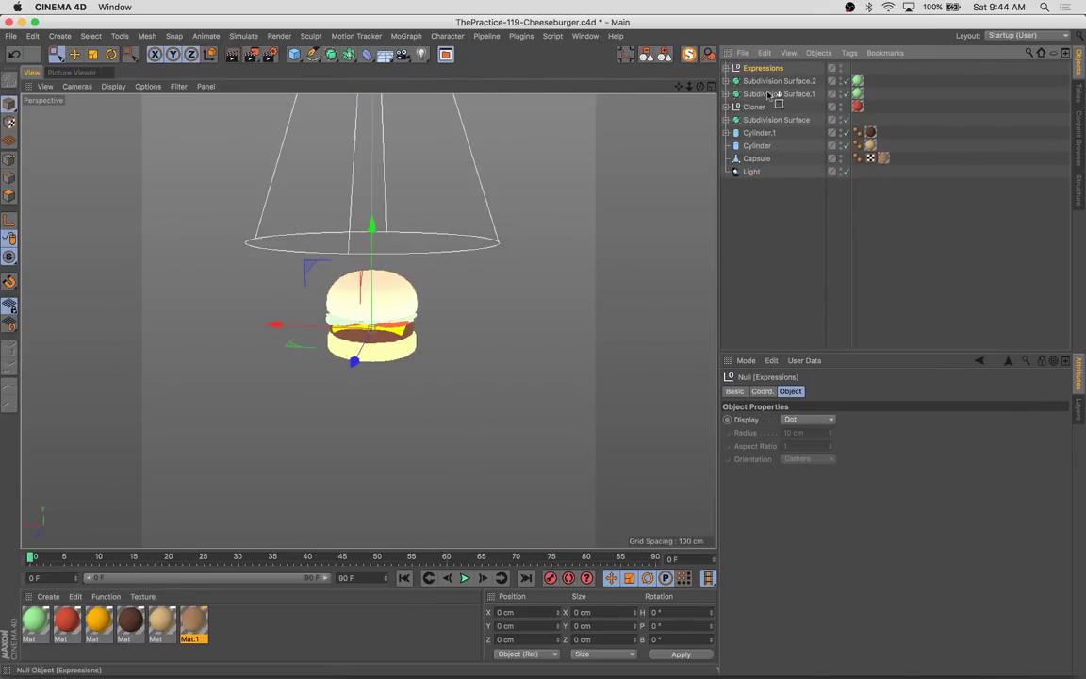
drag(759, 68, 761, 179)
Orbit to look down on the burger and render the square image
click(421, 278)
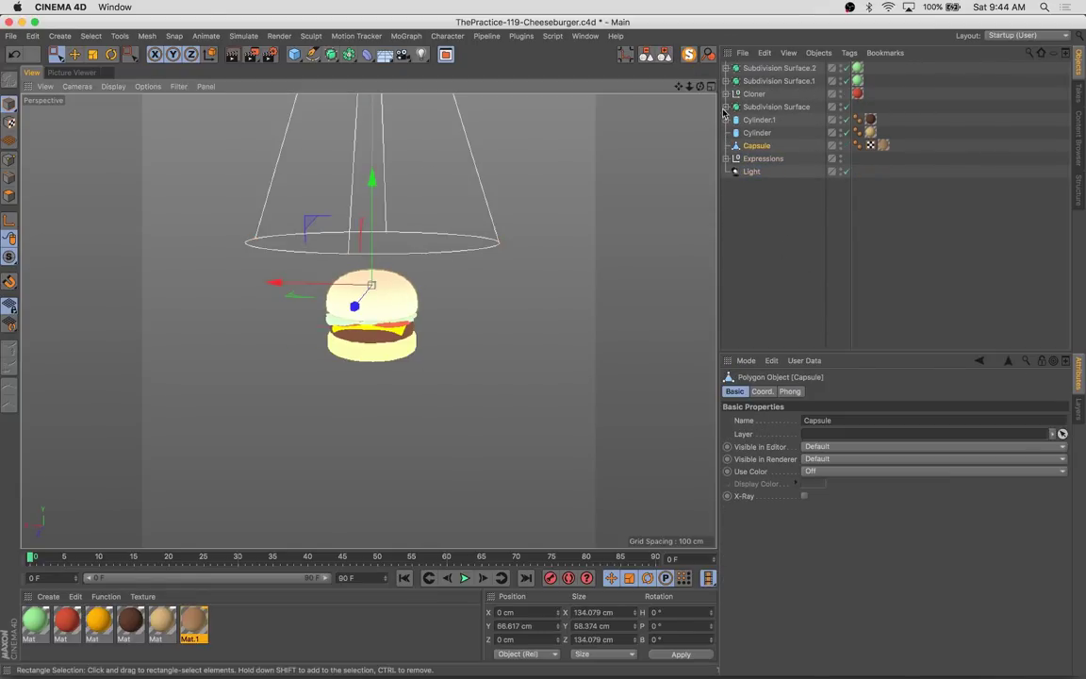
scroll(421, 277, up, 5)
scroll(566, 272, down, 3)
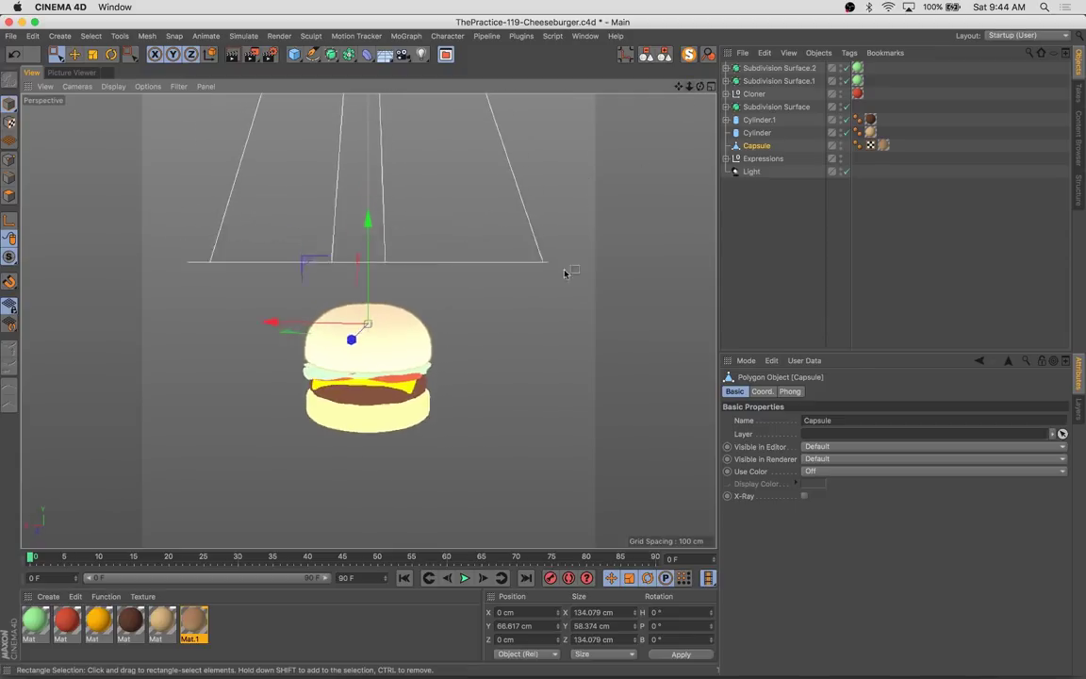
alt+drag(566, 271, 554, 267)
key(shift+r)
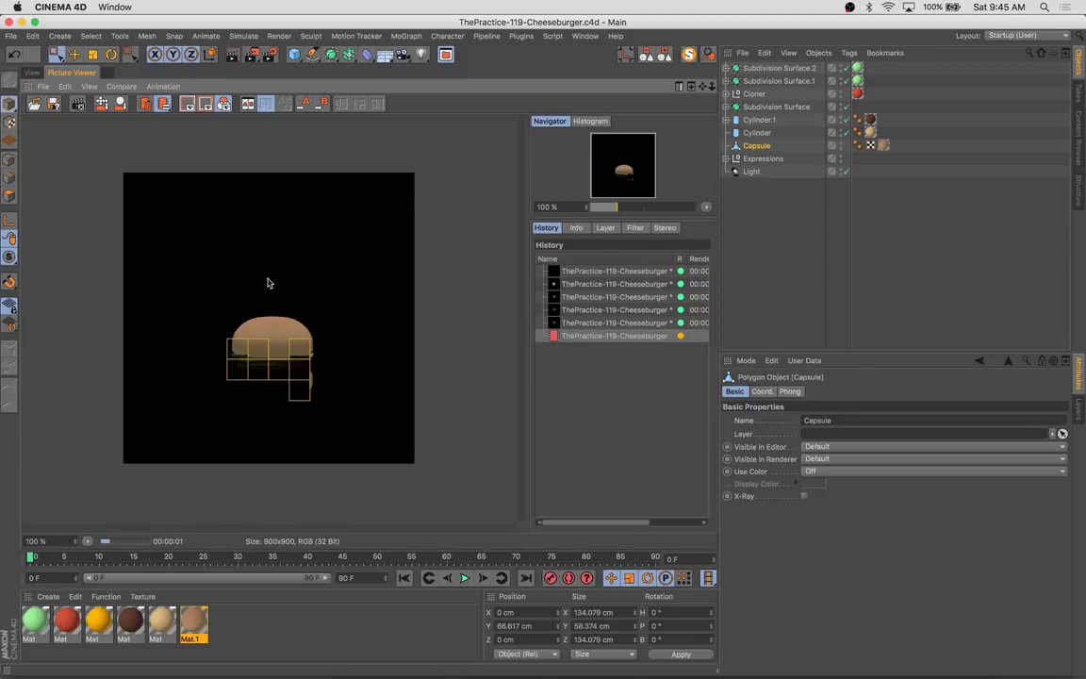
click(31, 72)
alt+drag(519, 352, 529, 348)
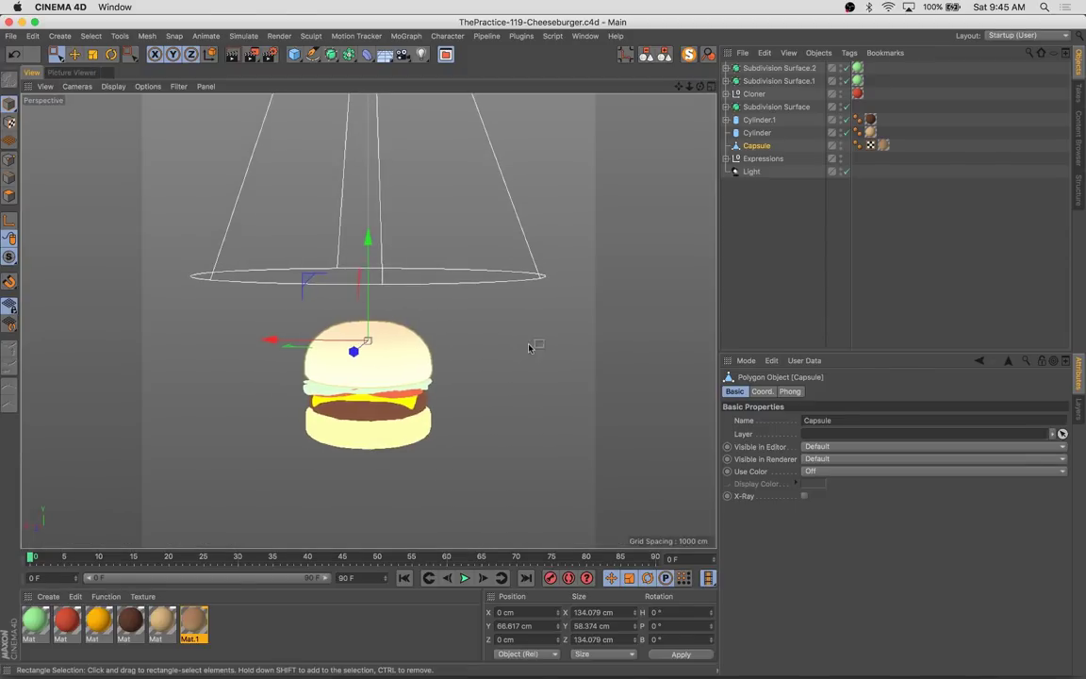
Add a Camera, render a Picture Viewer preview, and add a Sky object
click(446, 54)
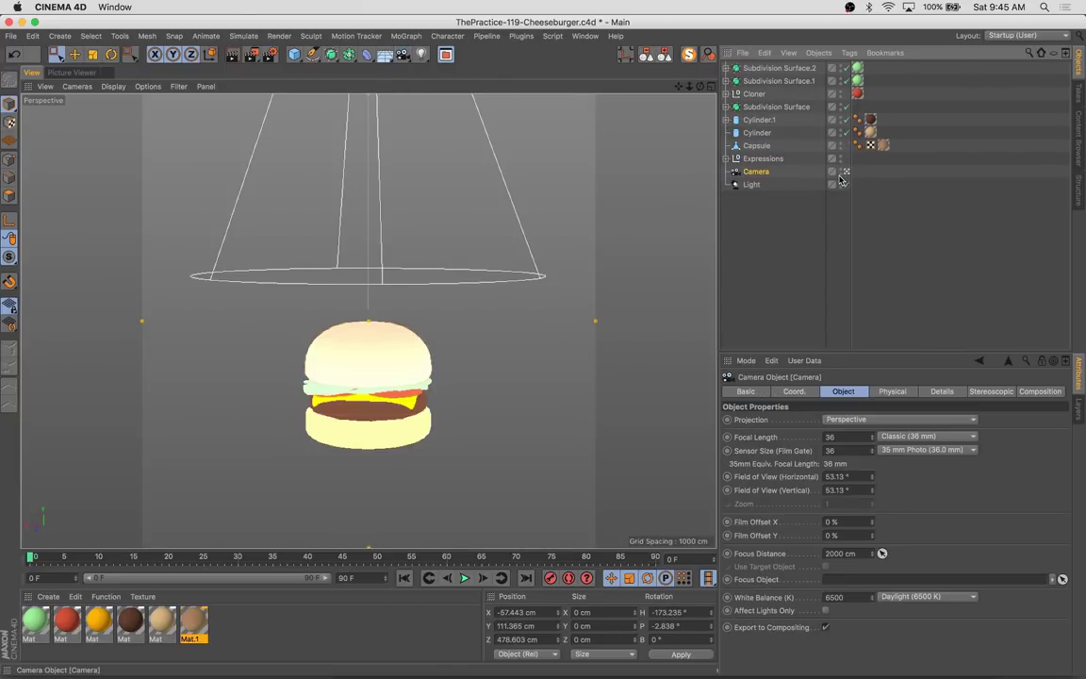
click(655, 332)
key(shift+r)
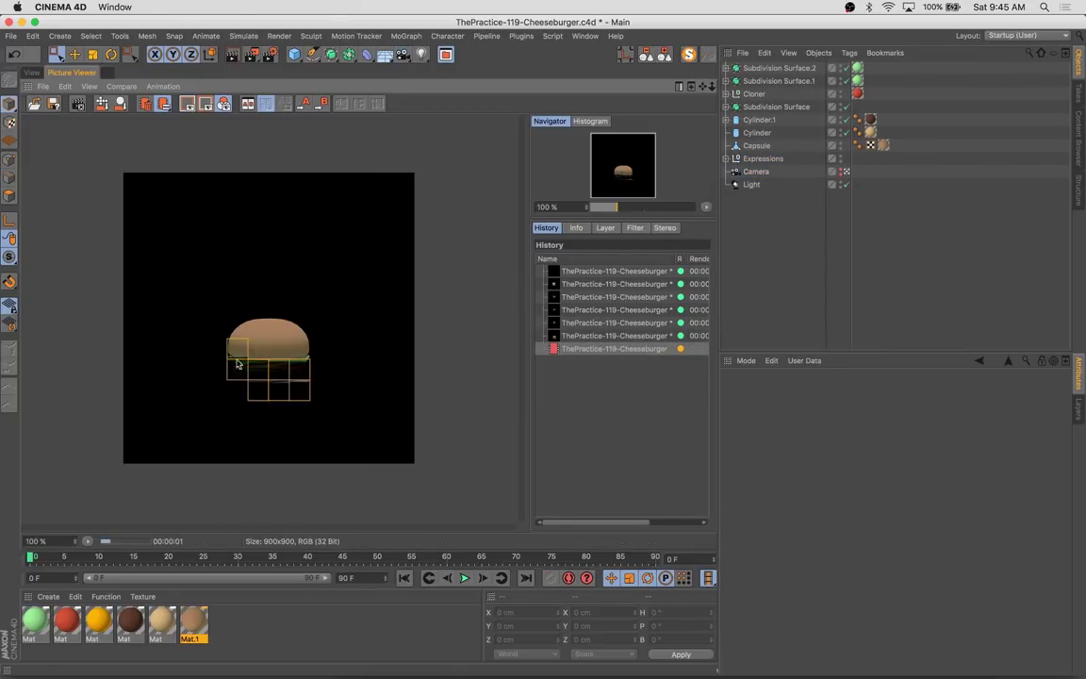
drag(367, 54, 426, 61)
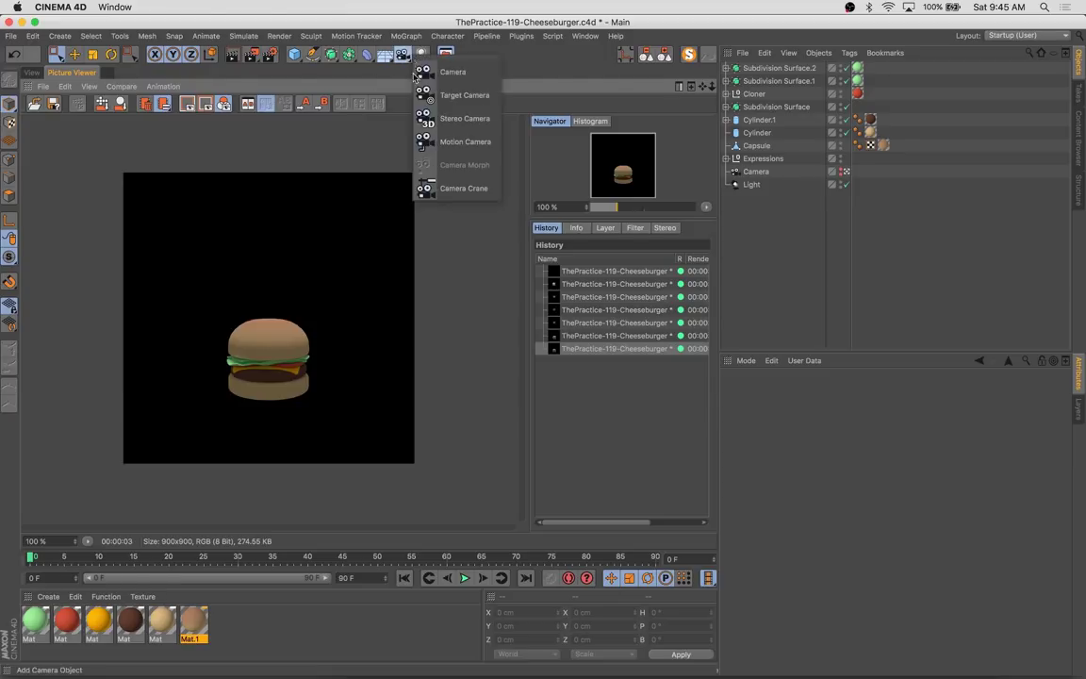
drag(385, 54, 443, 93)
Move Sky below Light and create Mat.2 with Color off and a dimmer Luminance on
drag(749, 68, 755, 189)
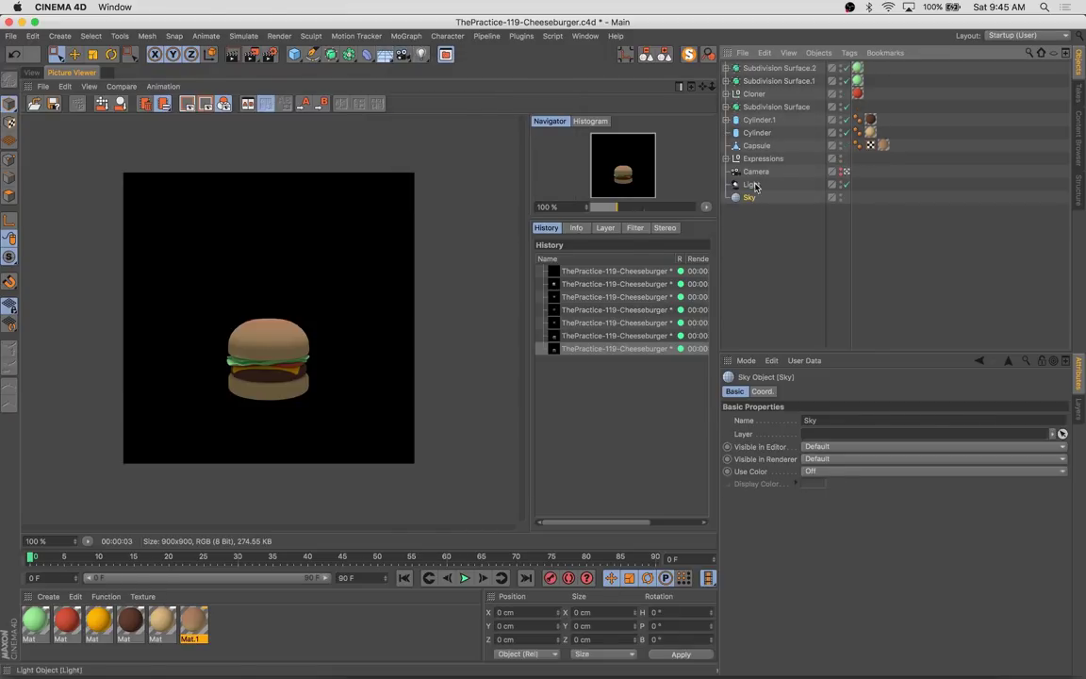
double_click(236, 623)
double_click(35, 619)
click(259, 225)
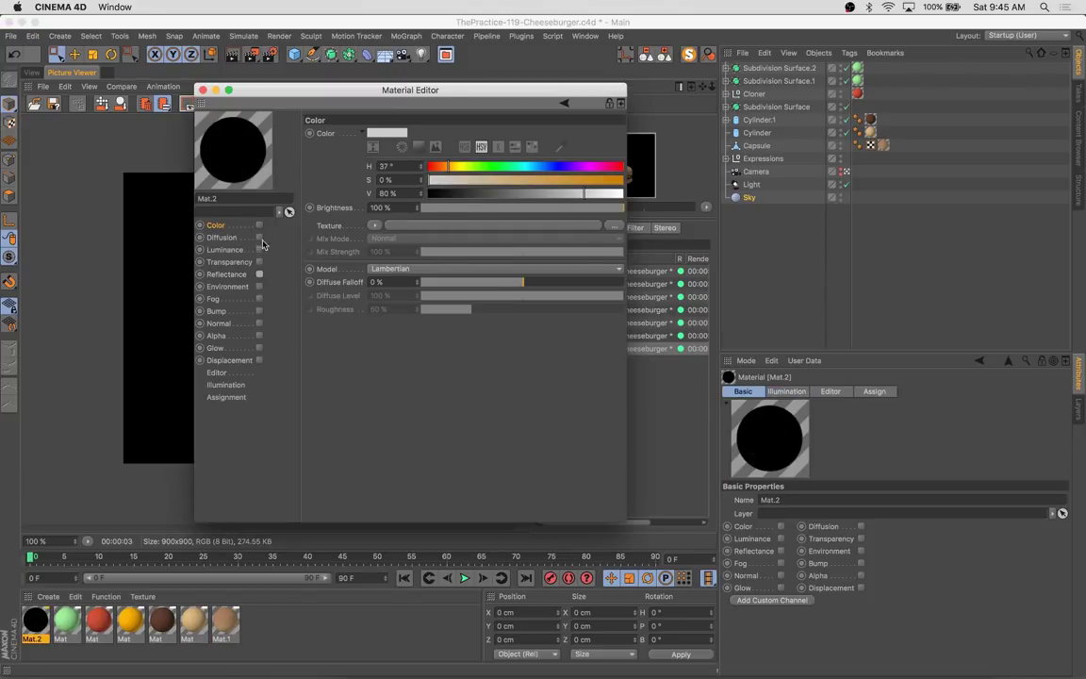
click(259, 249)
click(518, 207)
Load a Gradient shader into Mat.2's Luminance texture
click(370, 225)
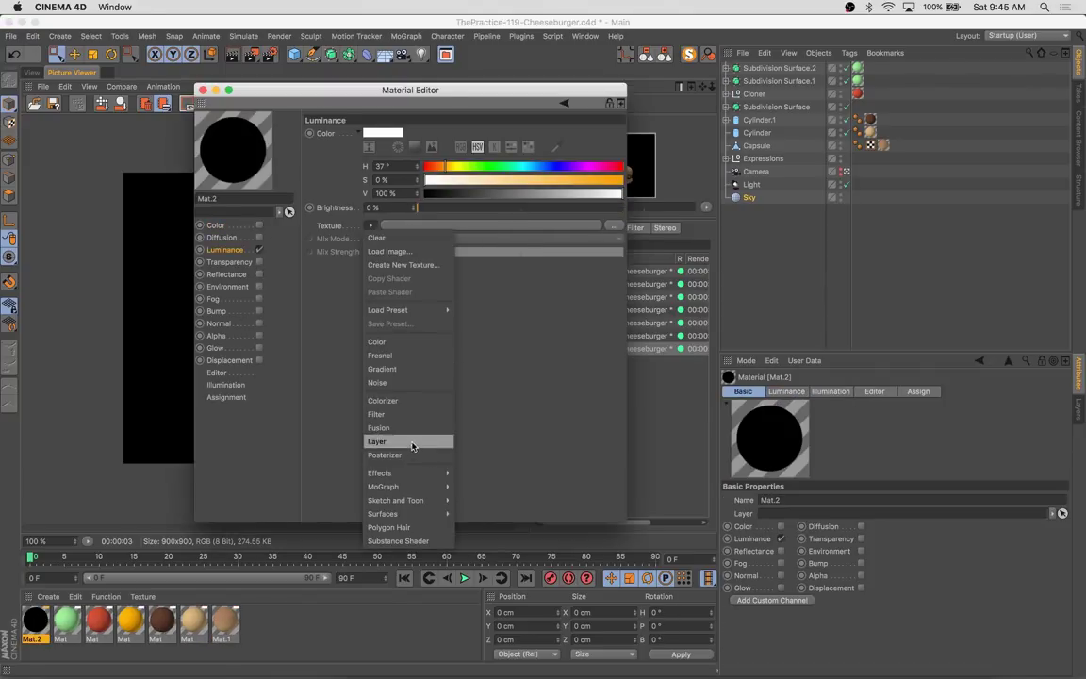
drag(434, 82, 636, 130)
click(573, 274)
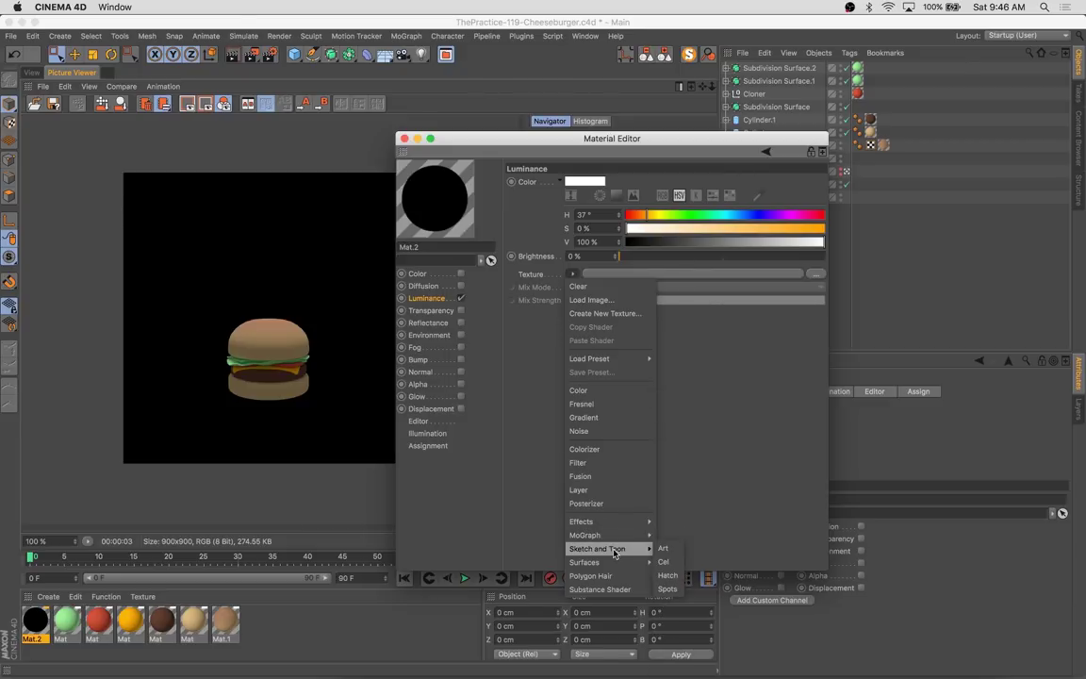
click(584, 417)
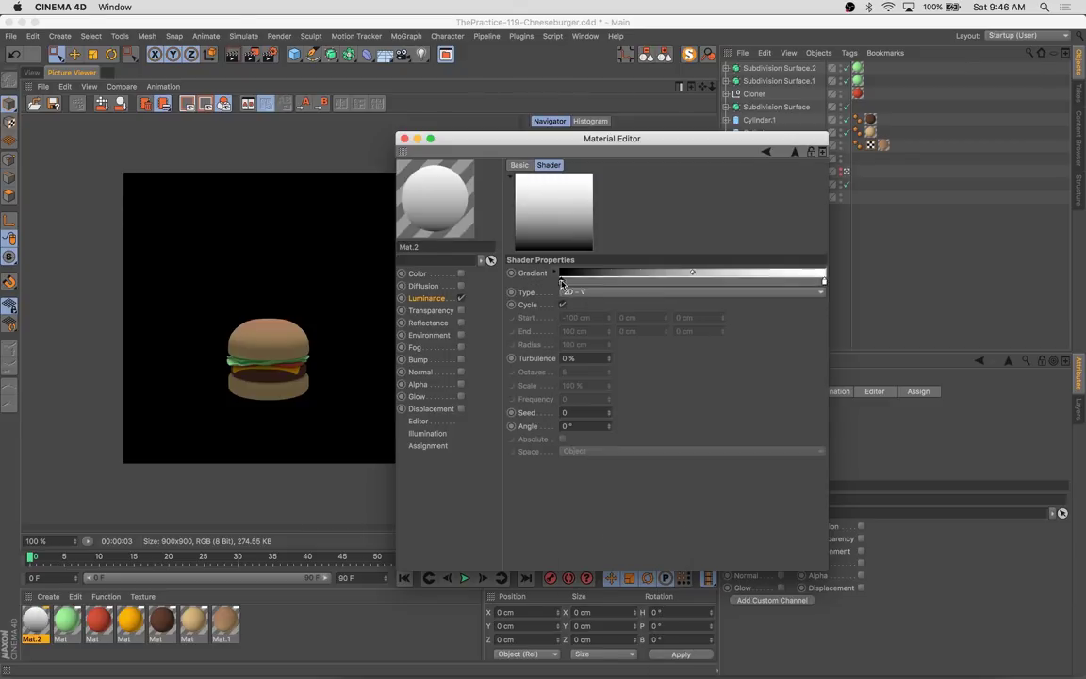
Set the gradient from blue-grey to light blue and add a pale yellow stop
double_click(561, 281)
click(577, 325)
double_click(823, 281)
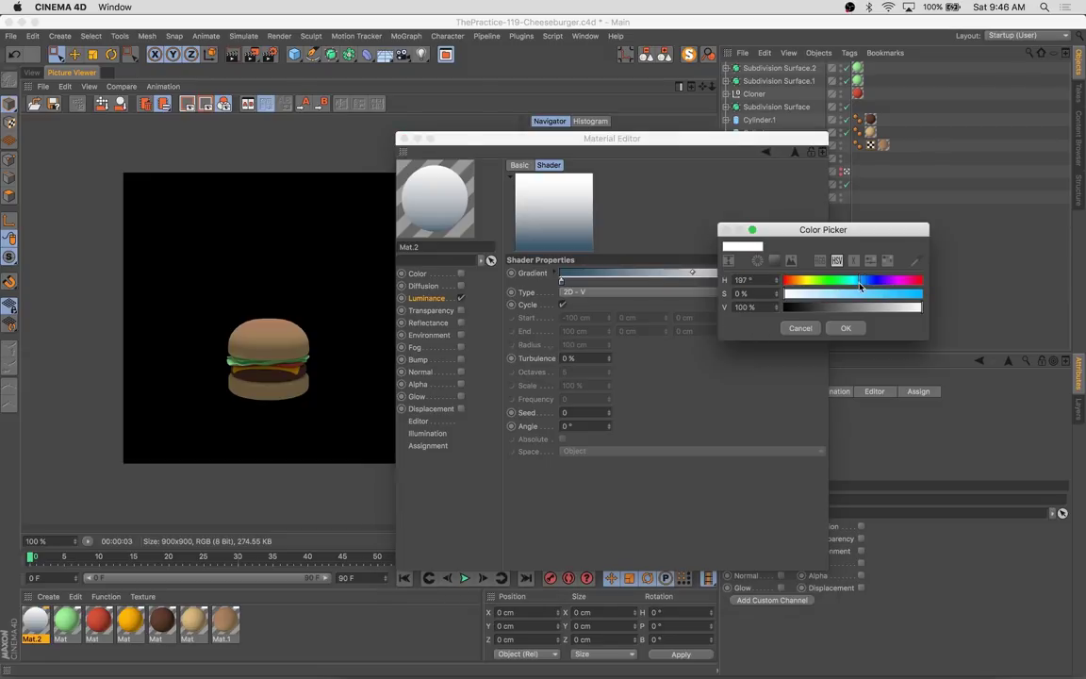
click(860, 293)
click(846, 328)
click(706, 281)
double_click(823, 281)
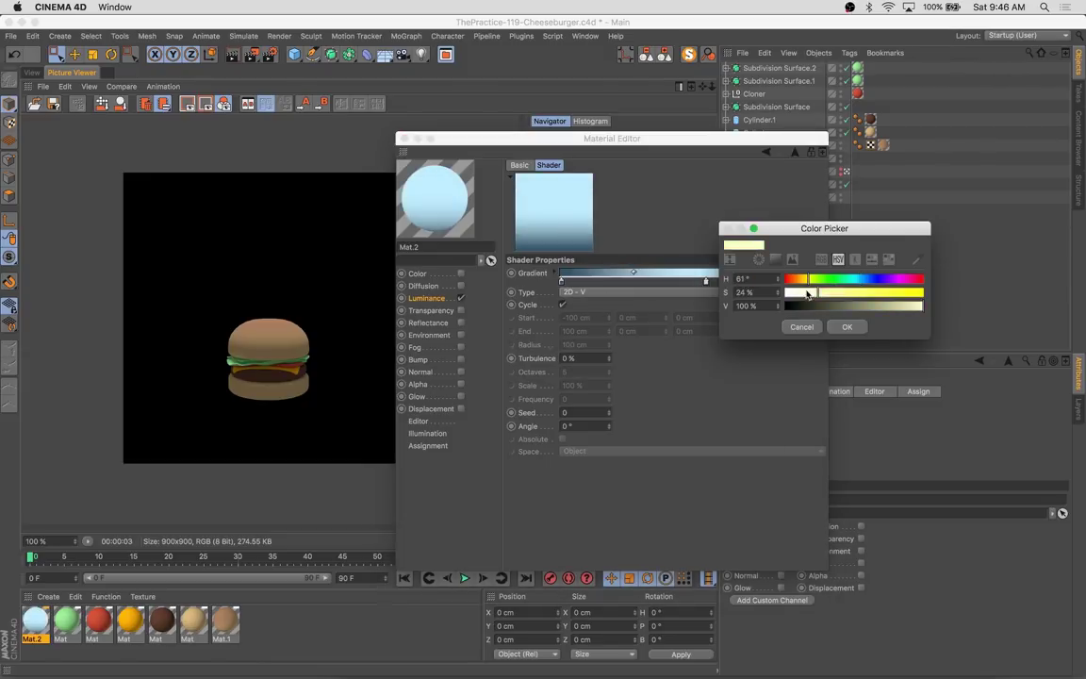
click(846, 328)
Recolour the left gradient stop dark blue and the middle stop cream
double_click(562, 281)
click(582, 326)
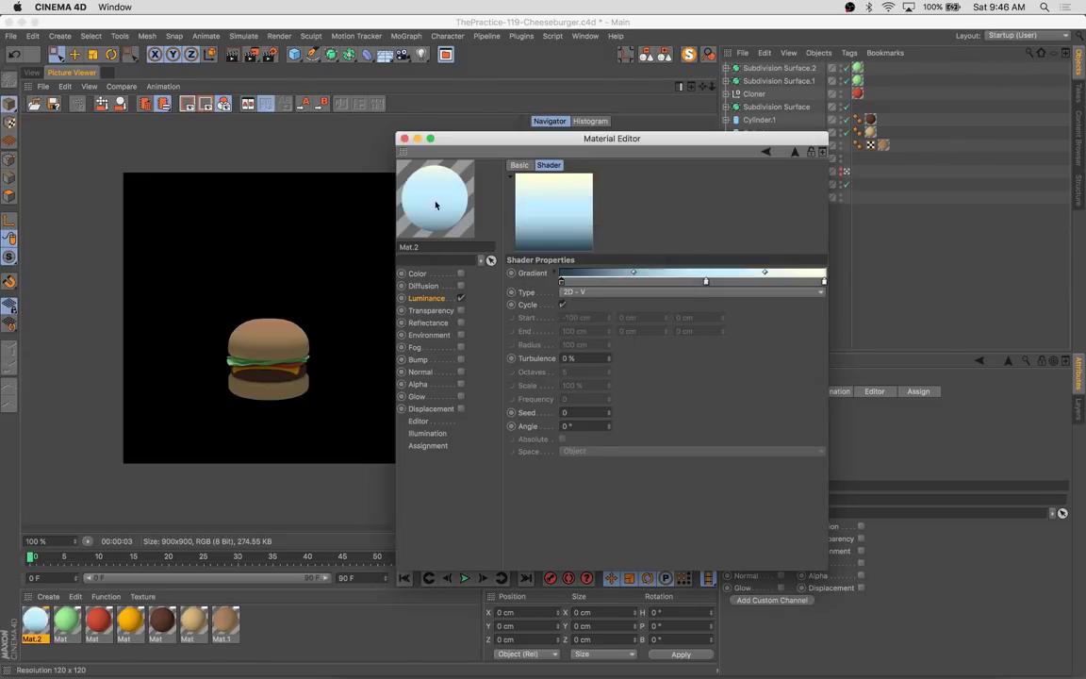
double_click(706, 282)
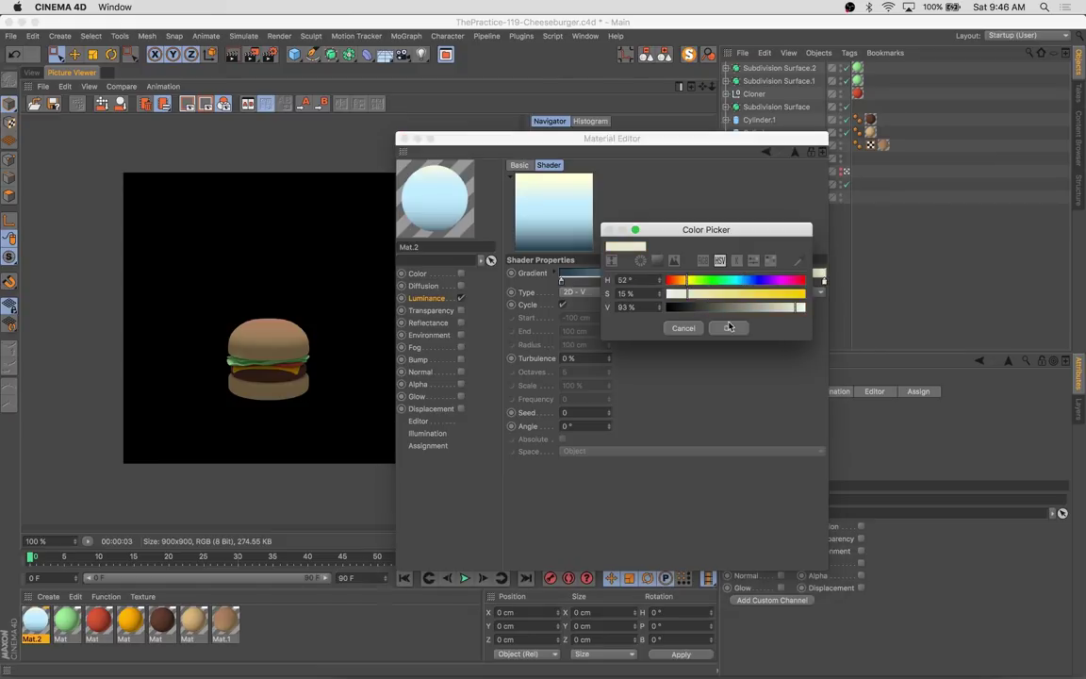
click(729, 328)
double_click(707, 282)
click(730, 329)
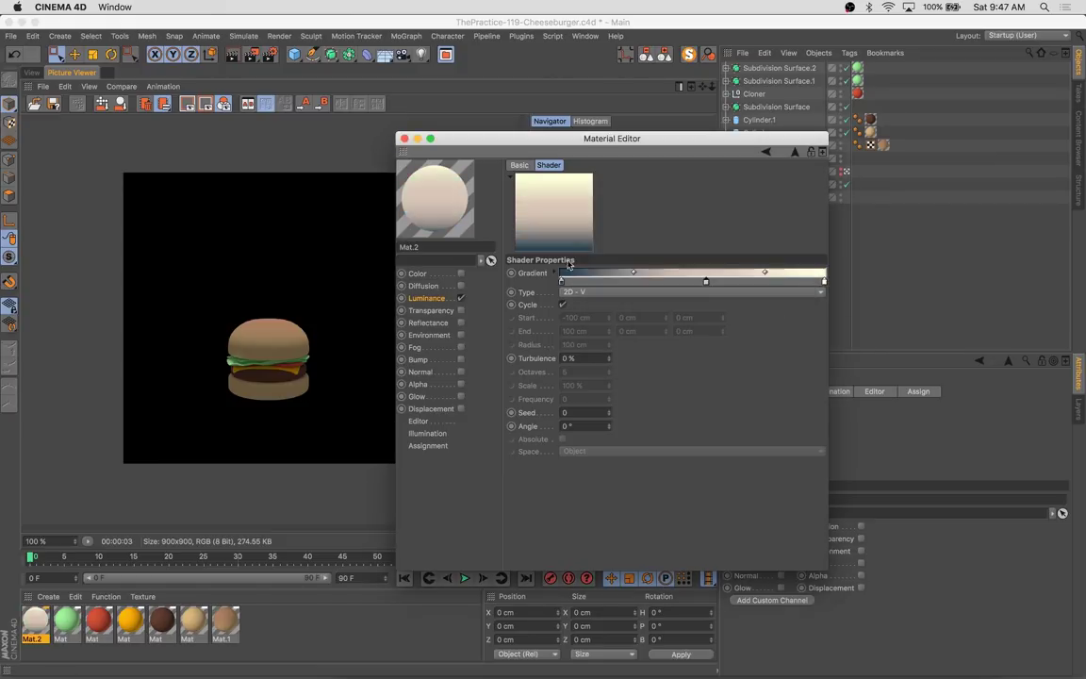
Apply Mat.2 to the Sky object and re-render the scene
drag(515, 142, 762, 227)
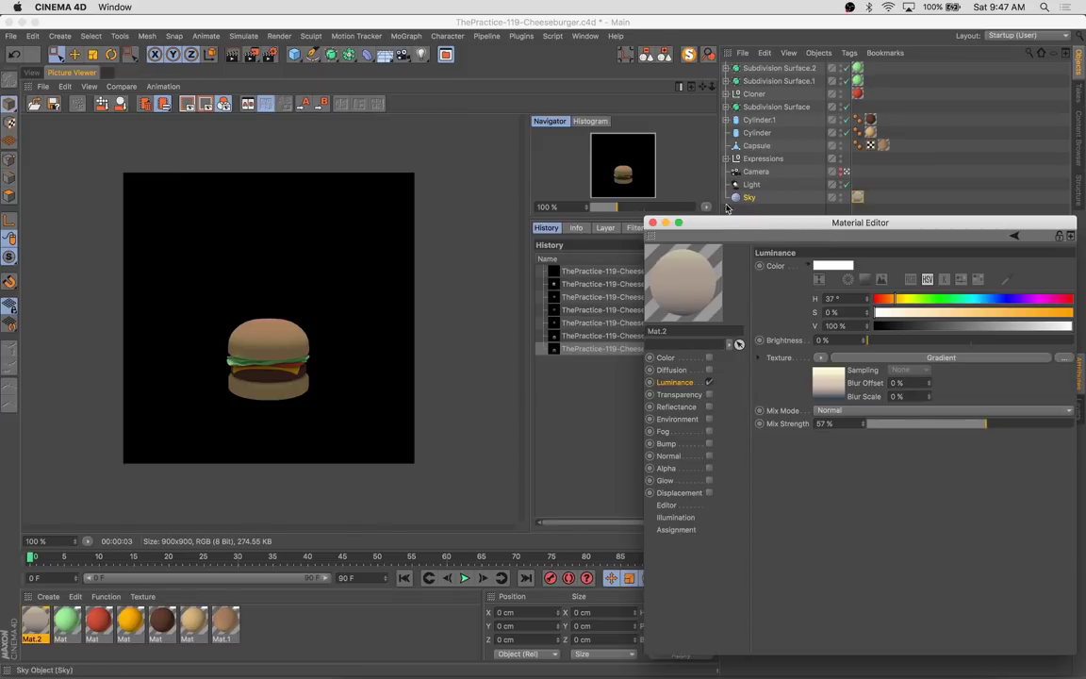
click(653, 222)
key(shift+r)
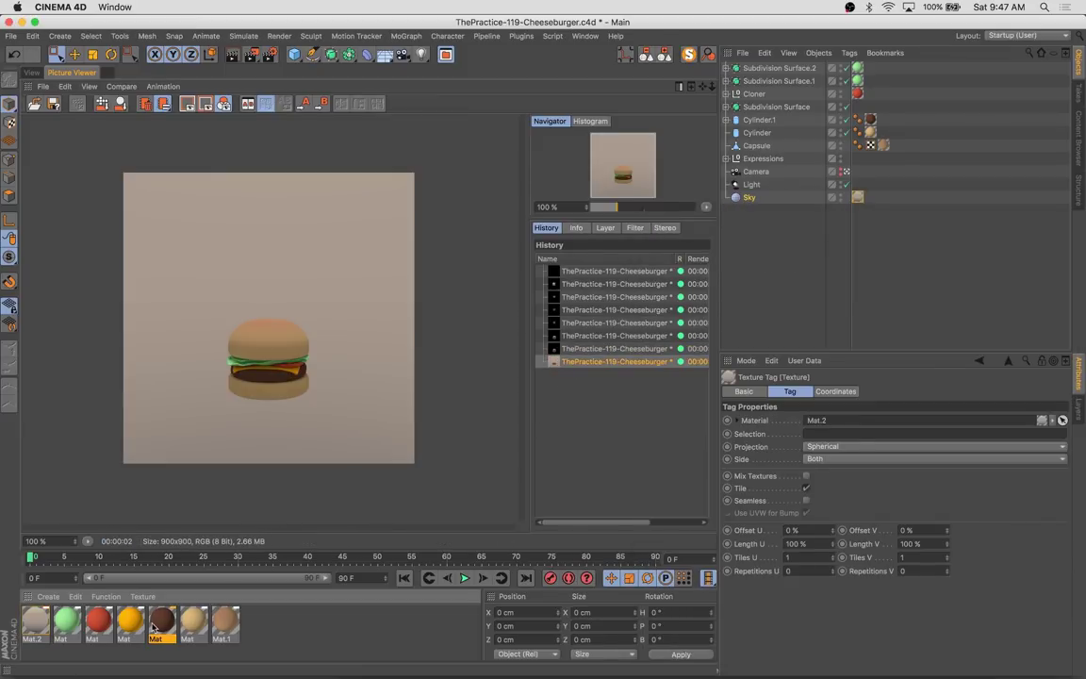
Load a Noise shader into the brown patty material's Color channel
double_click(153, 622)
drag(576, 188, 535, 169)
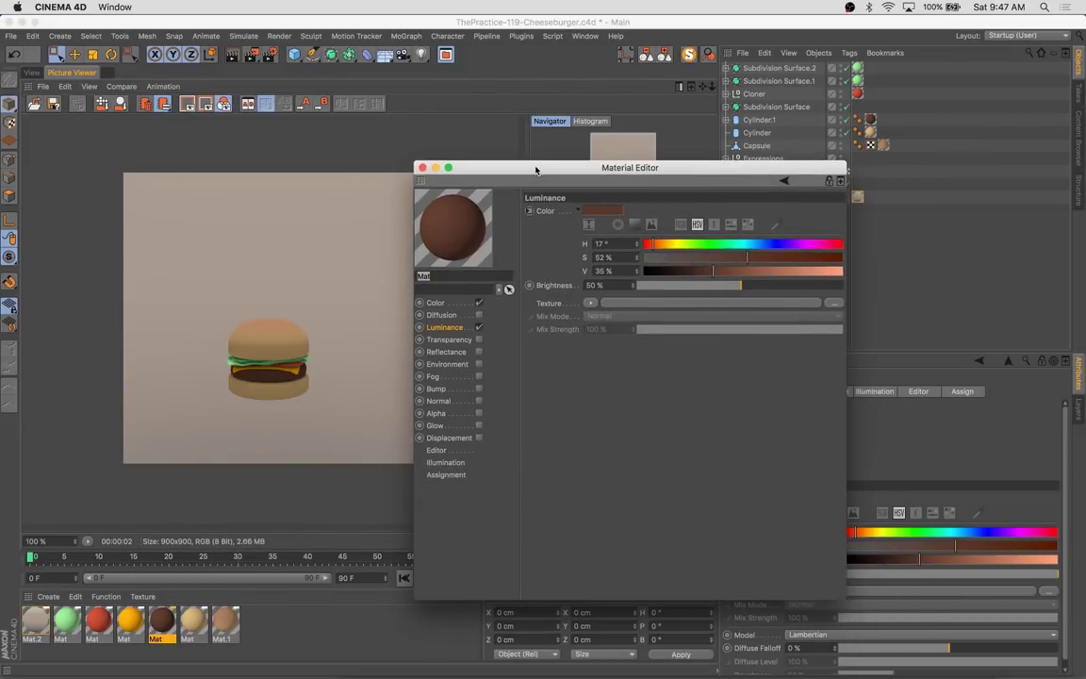
click(435, 302)
click(590, 302)
click(620, 460)
click(625, 306)
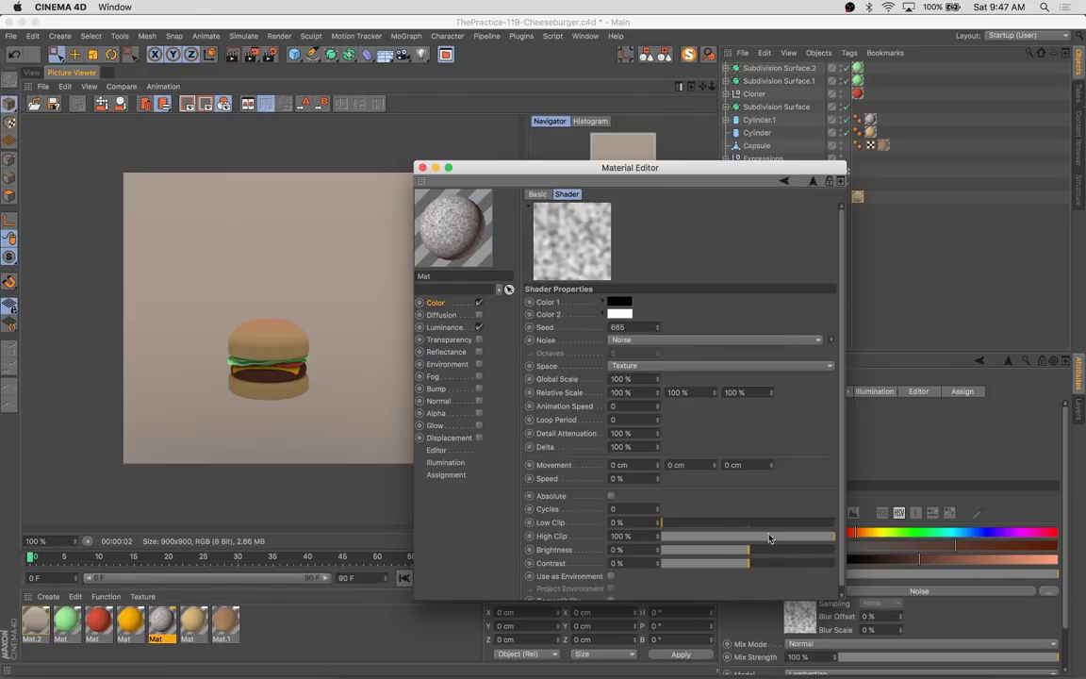
Set noise clips to 20/52% with dark brown colour, multiplied over the brown
drag(769, 535, 752, 536)
drag(663, 522, 696, 523)
click(620, 302)
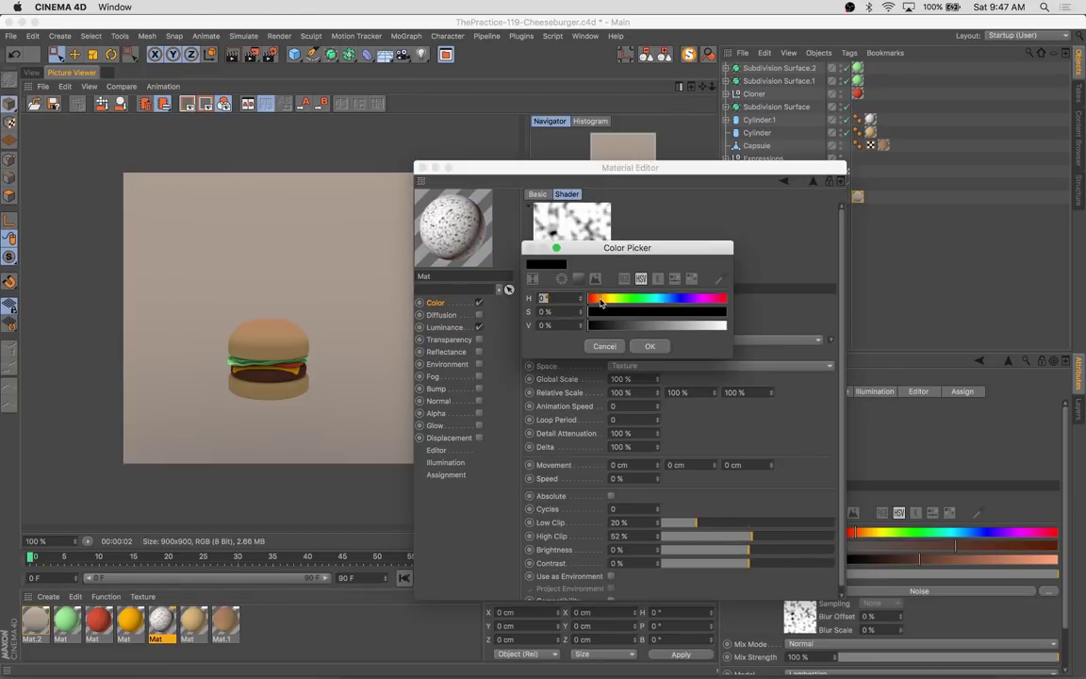
click(650, 346)
click(448, 303)
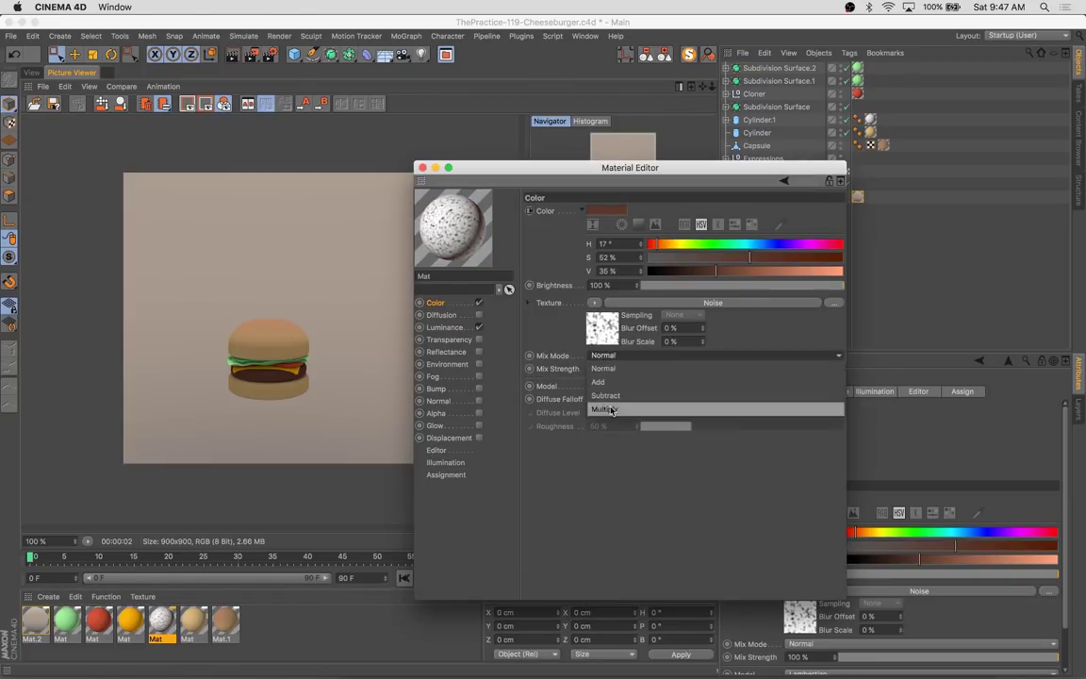
click(31, 73)
click(328, 439)
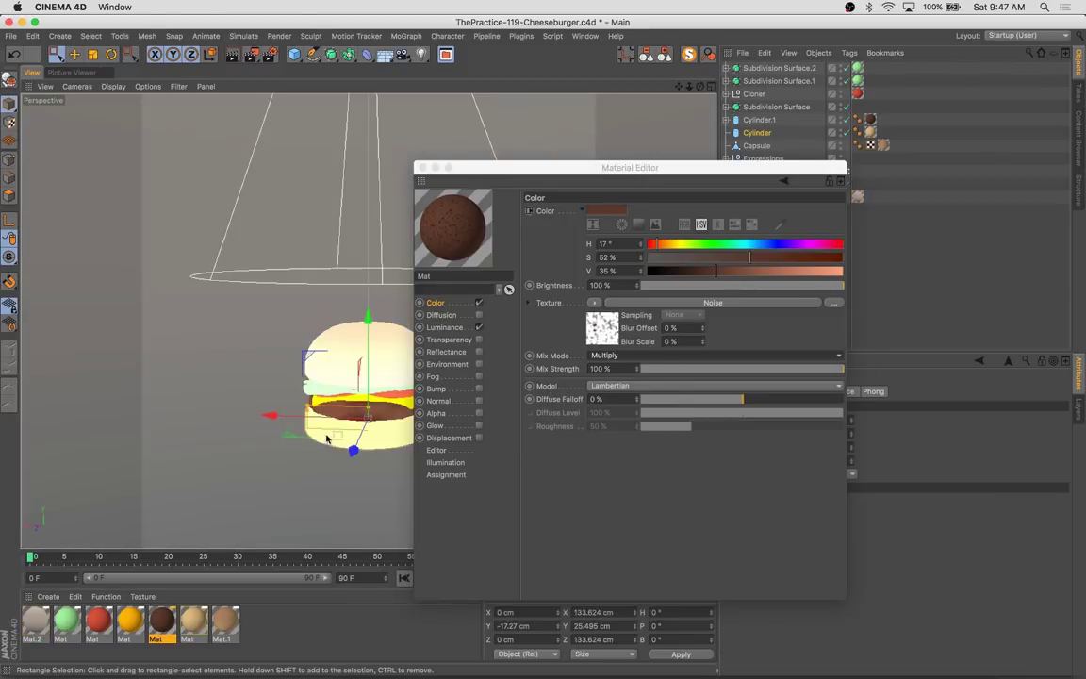
Enable Bump and paste the same Noise shader into it at 5%
click(368, 323)
click(453, 390)
click(436, 303)
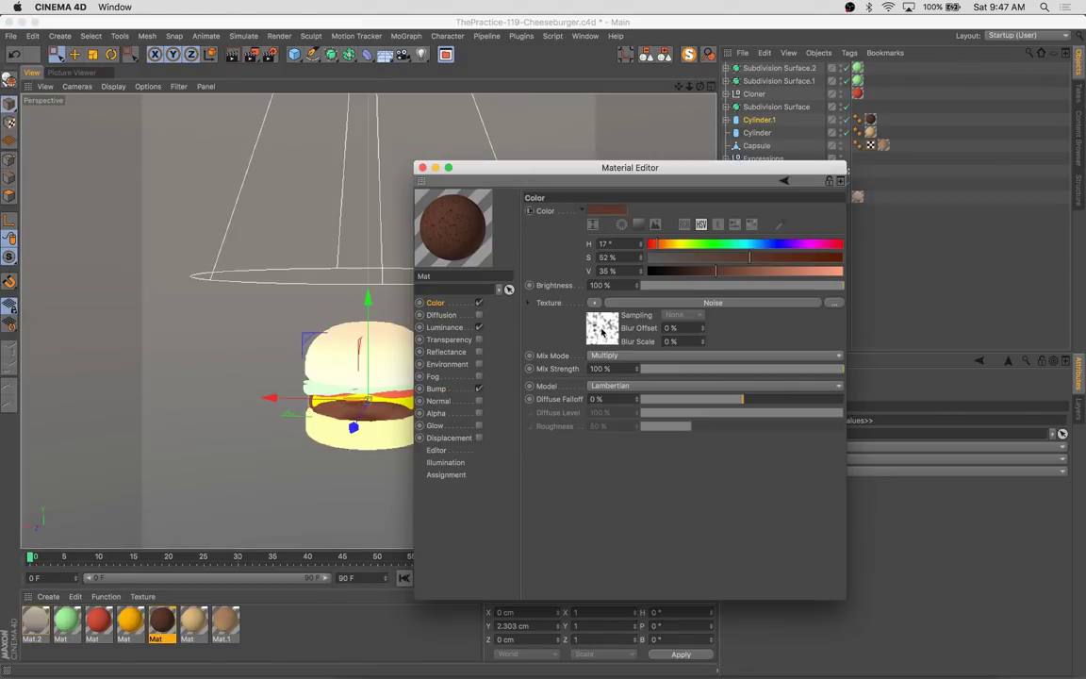
click(436, 388)
click(717, 269)
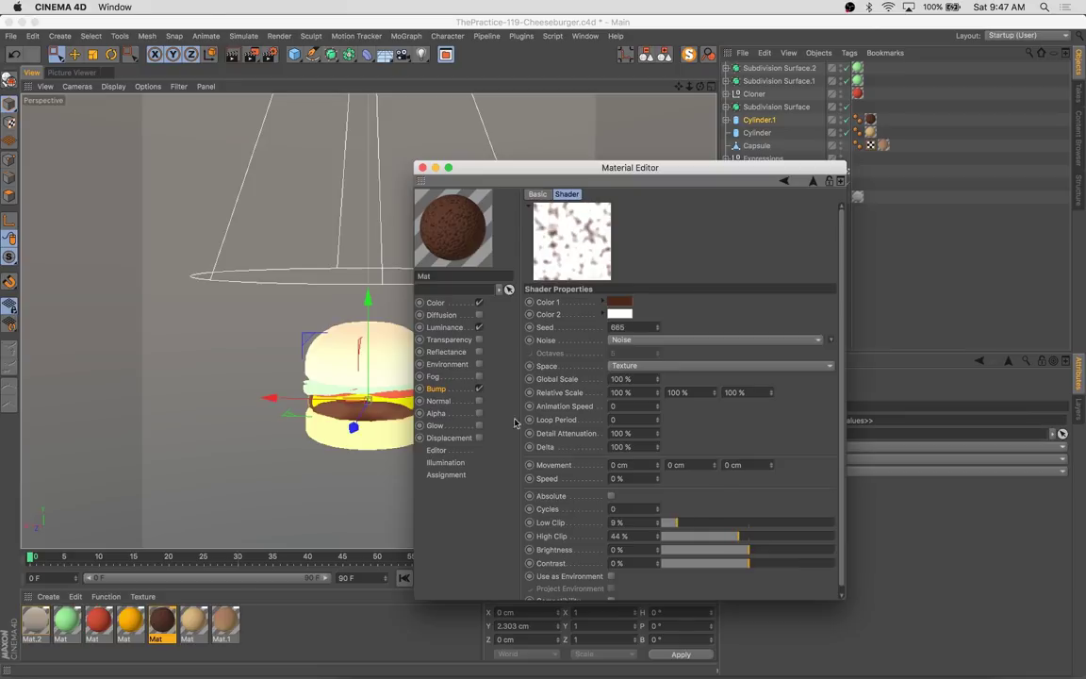
click(813, 181)
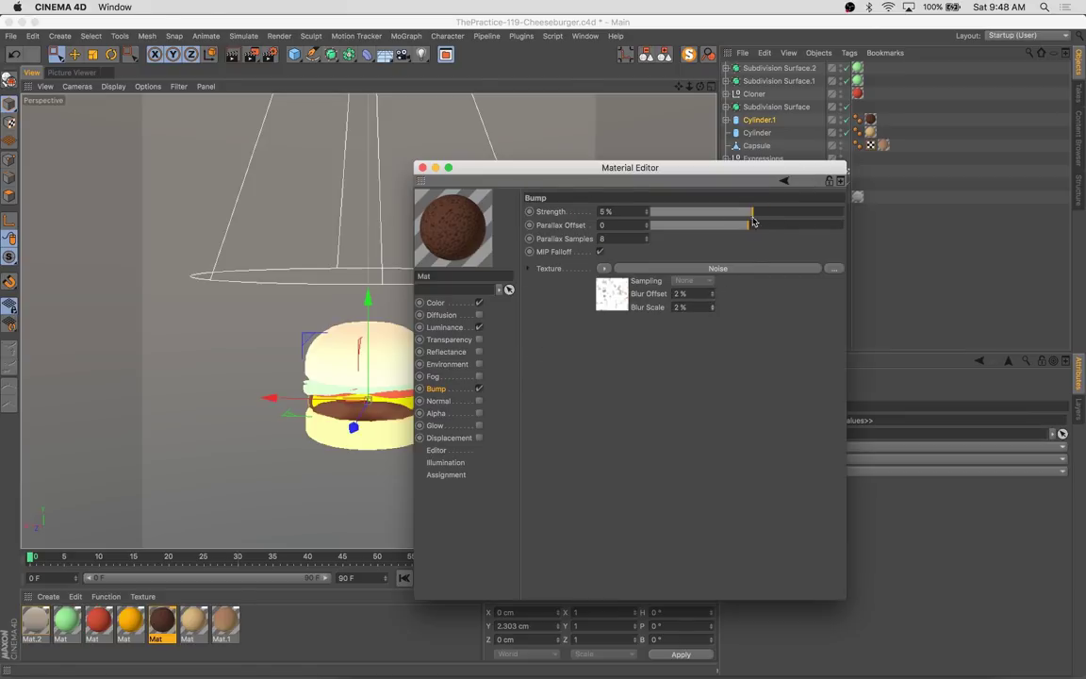
Render the patty, refine the noise to 20% Global Scale, and re-render
click(422, 167)
key(shift+r)
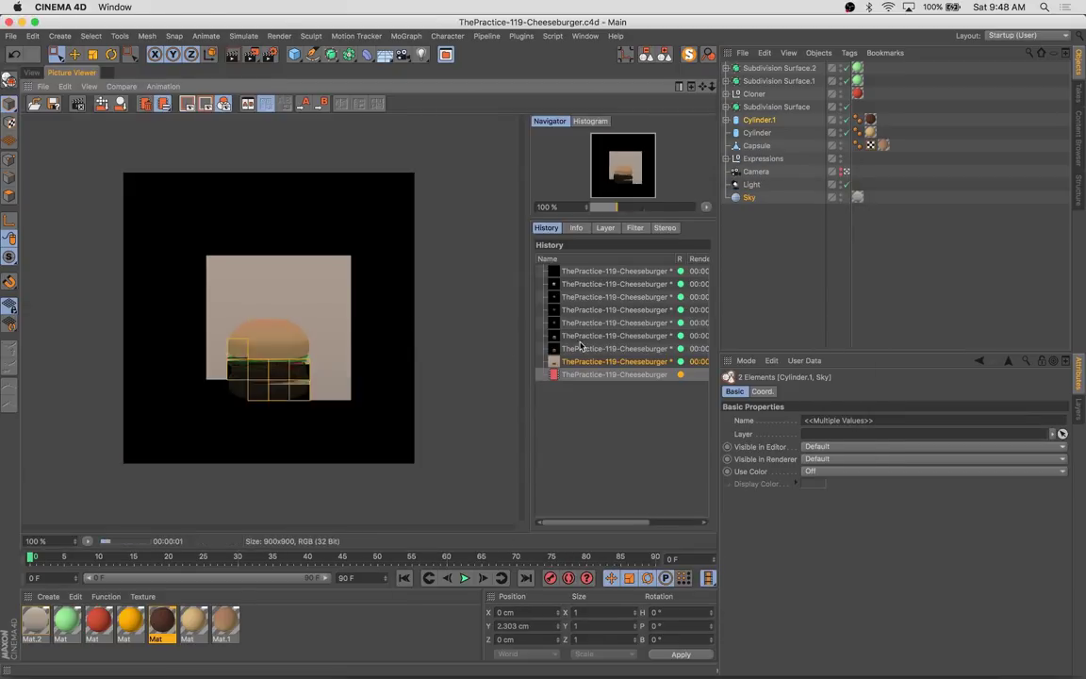
double_click(162, 620)
click(388, 215)
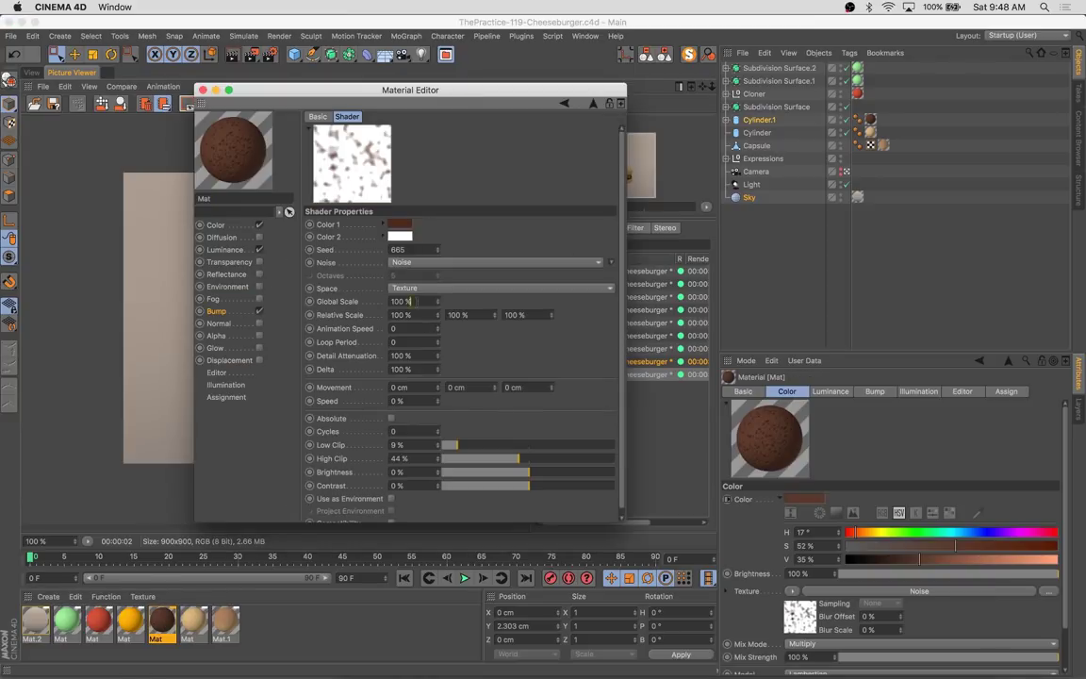
click(215, 224)
click(396, 227)
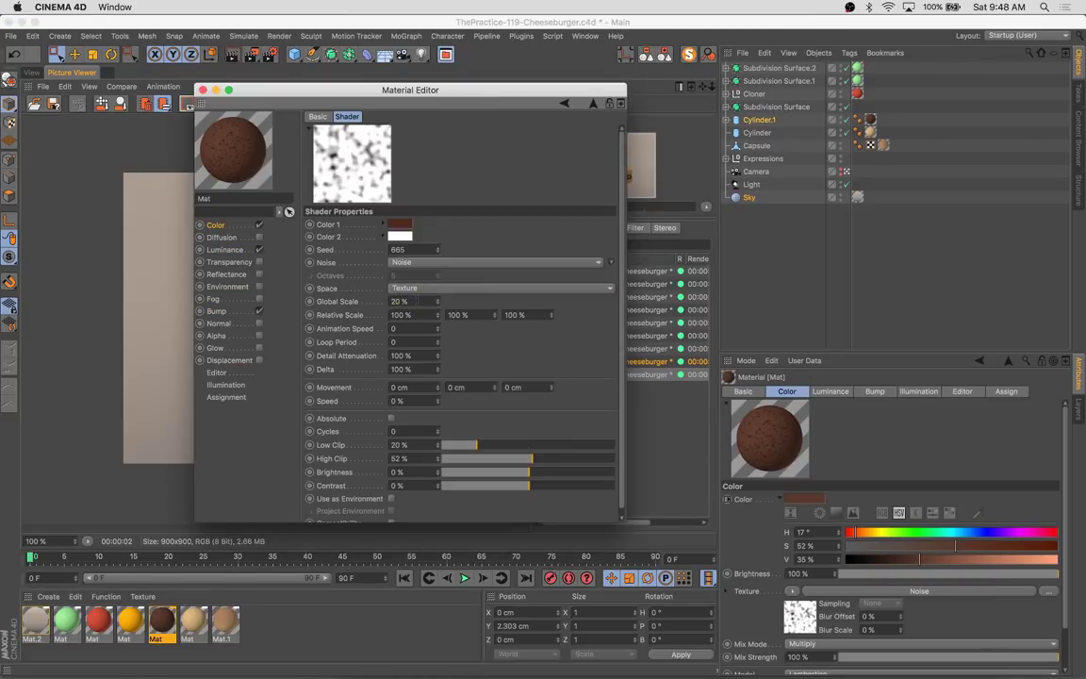
key(shift+r)
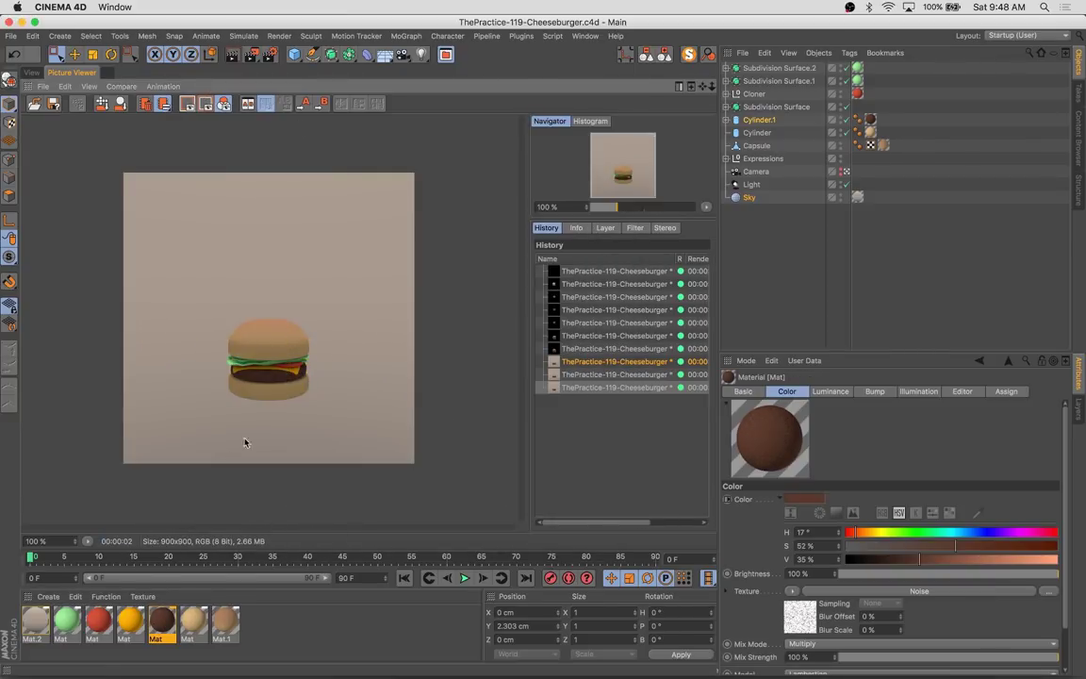
click(31, 73)
Draw a bezier backdrop profile spline in the side view and flatten its base into a horizontal line
click(347, 55)
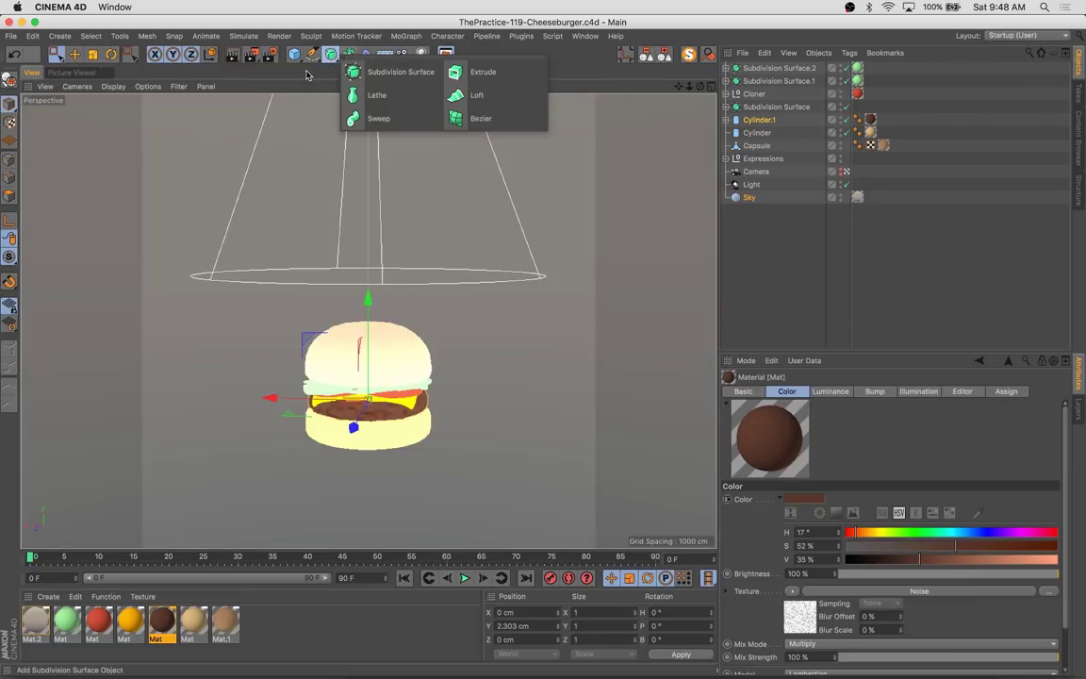
click(353, 72)
middle_click(247, 440)
click(130, 446)
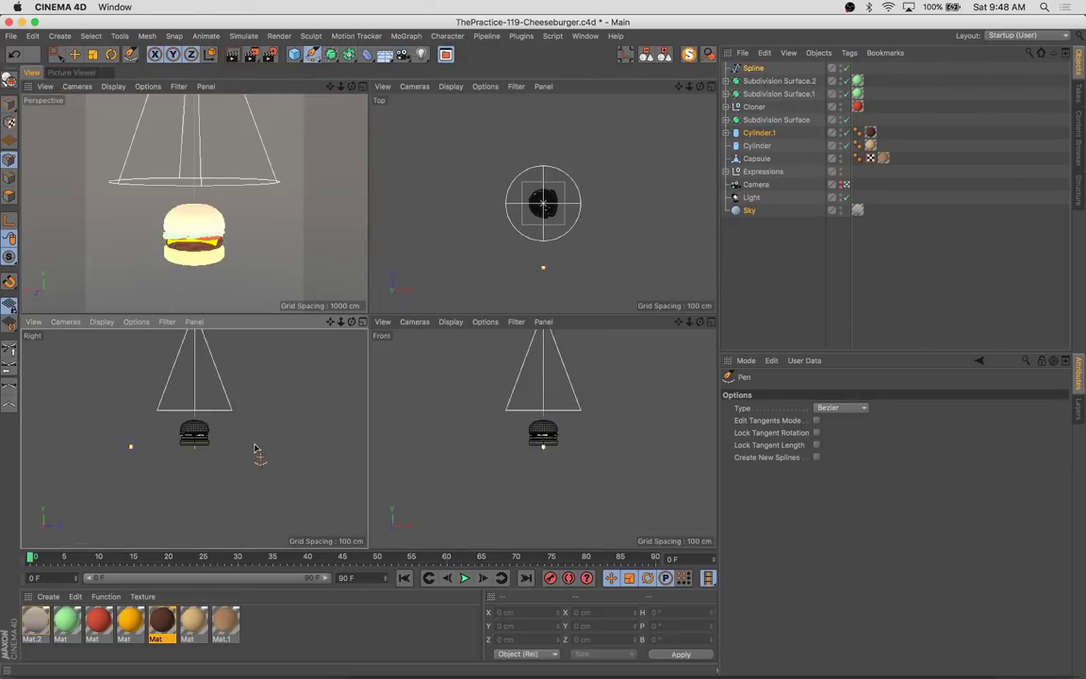
click(267, 333)
key(0)
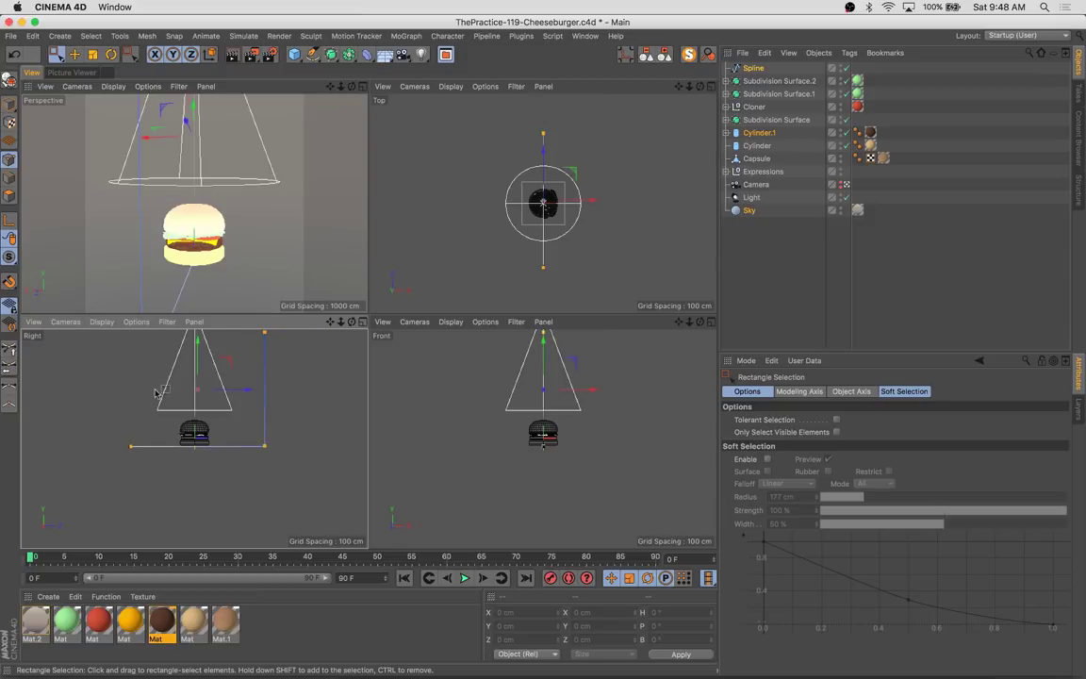
key(e)
drag(156, 394, 38, 396)
key(0)
drag(310, 427, 36, 498)
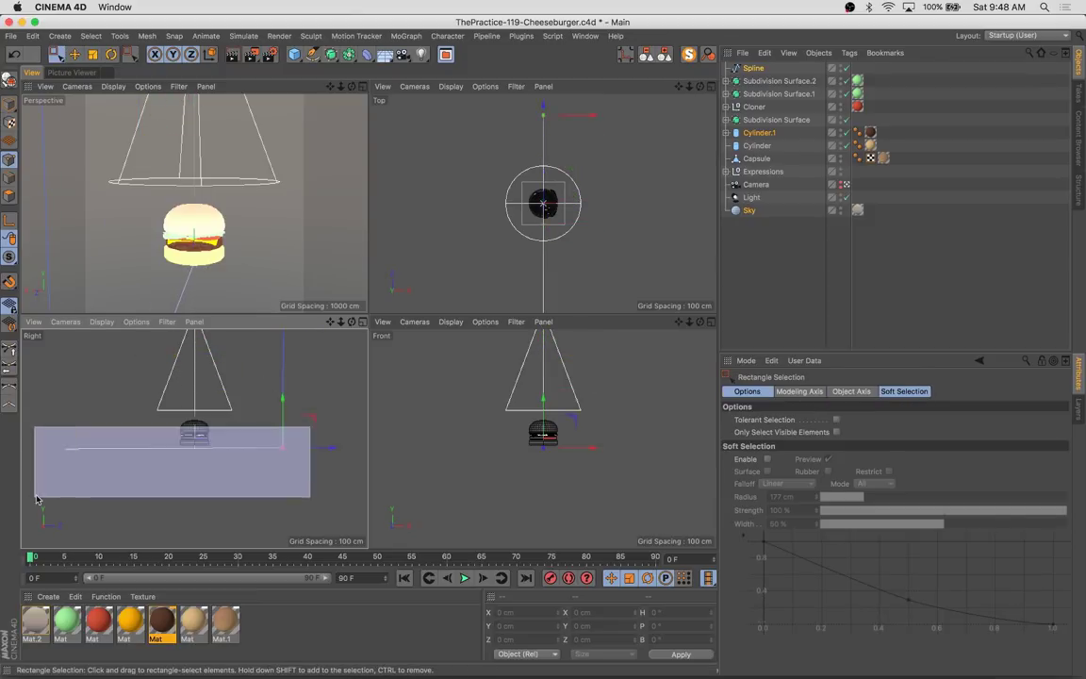
key(t)
key(0)
Chamfer the profile's corner point into a rounded curve
drag(276, 455, 231, 321)
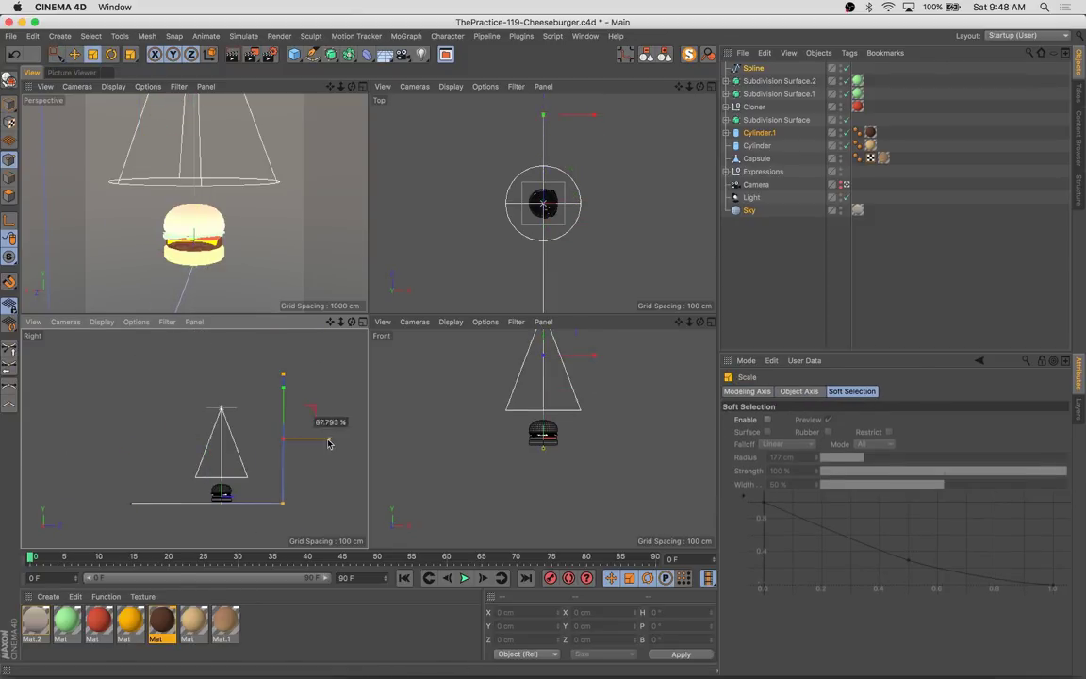
right_click(279, 467)
click(312, 519)
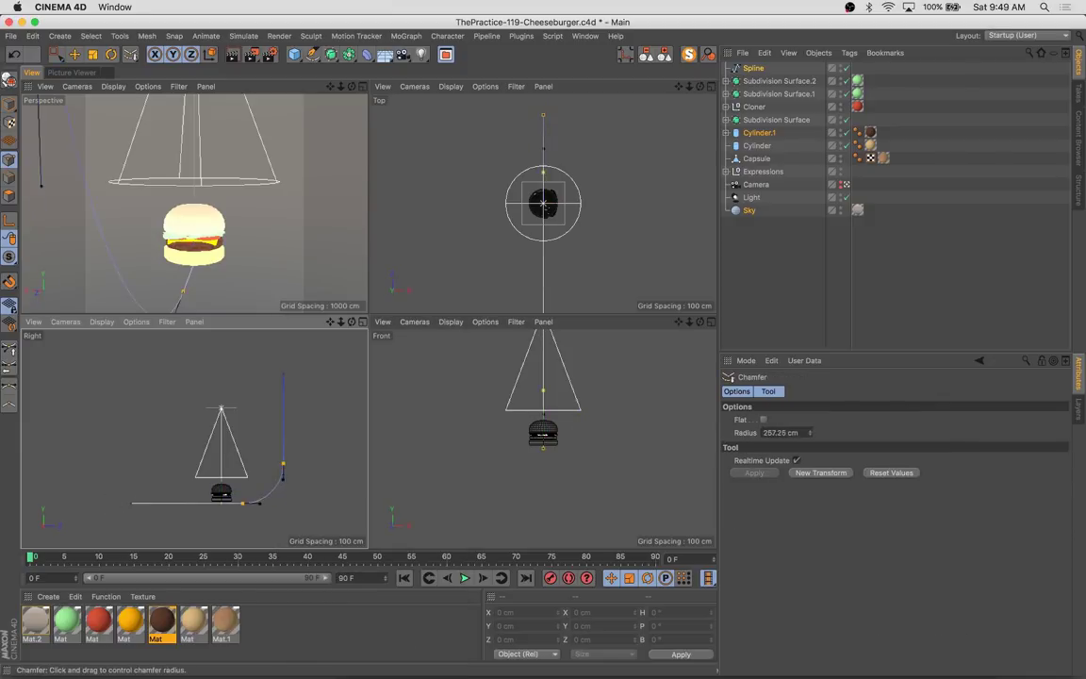
key(e)
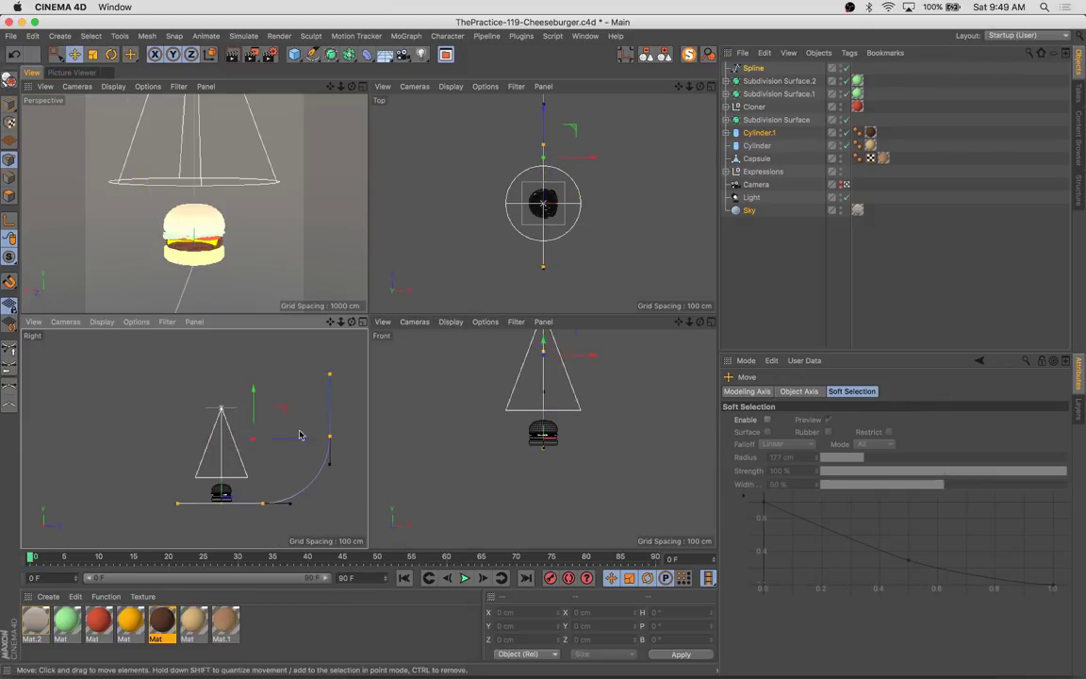
click(665, 57)
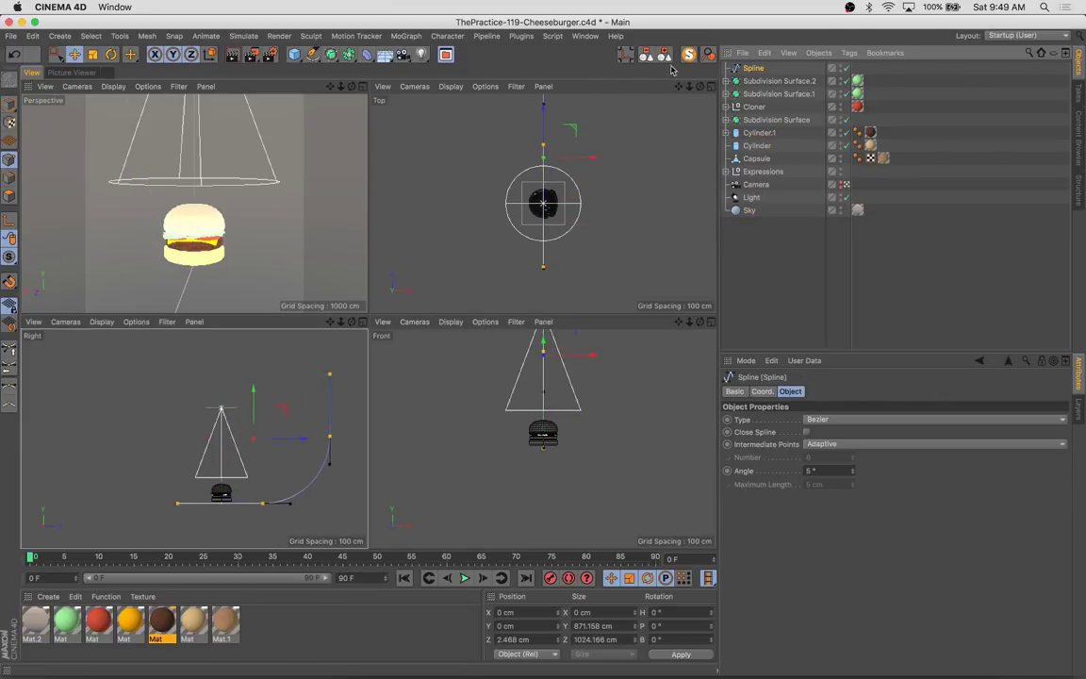
Place the profile spline and a duplicate inside a Loft to form the backdrop surface
click(330, 54)
alt+click(459, 72)
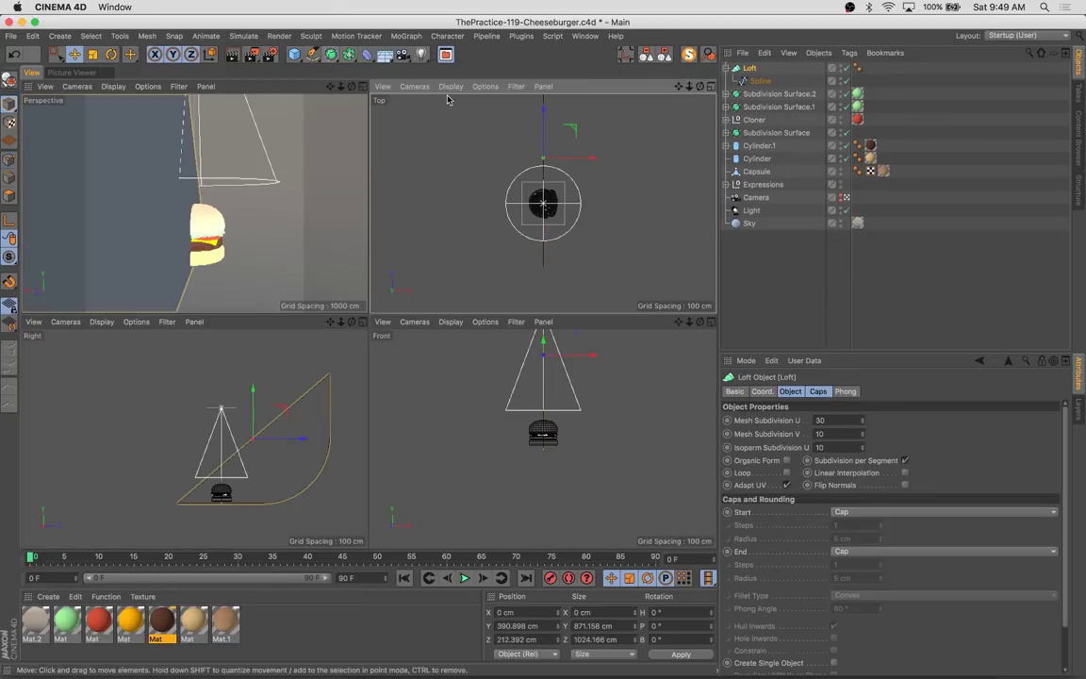
click(301, 404)
ctrl+drag(582, 182, 594, 230)
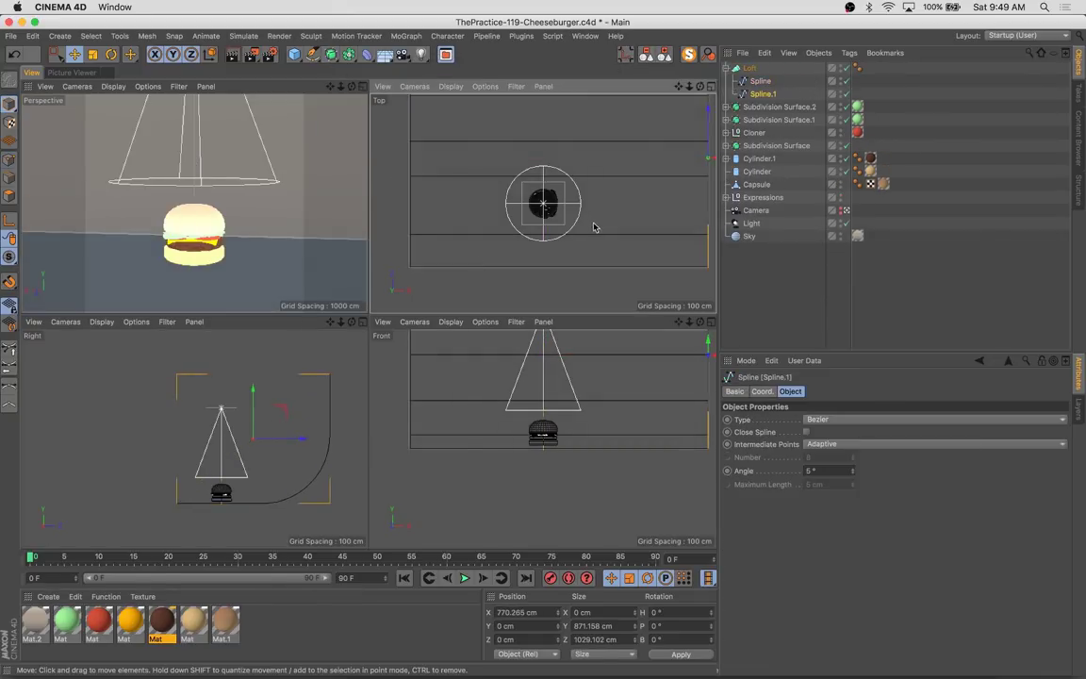
key(ctrl+a)
click(766, 294)
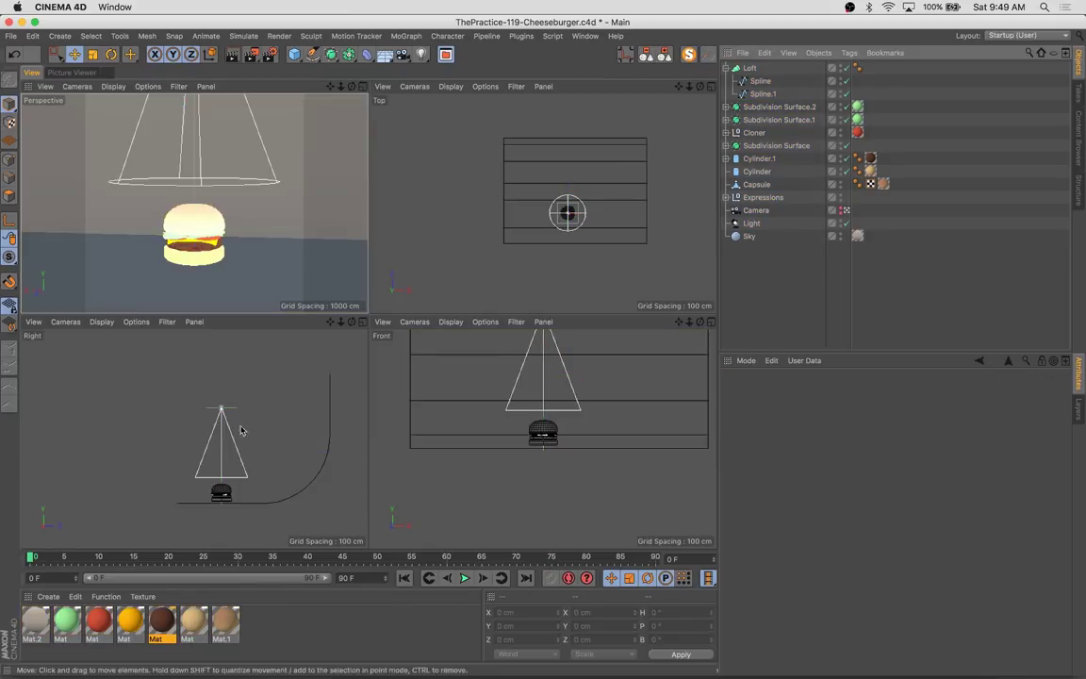
click(323, 491)
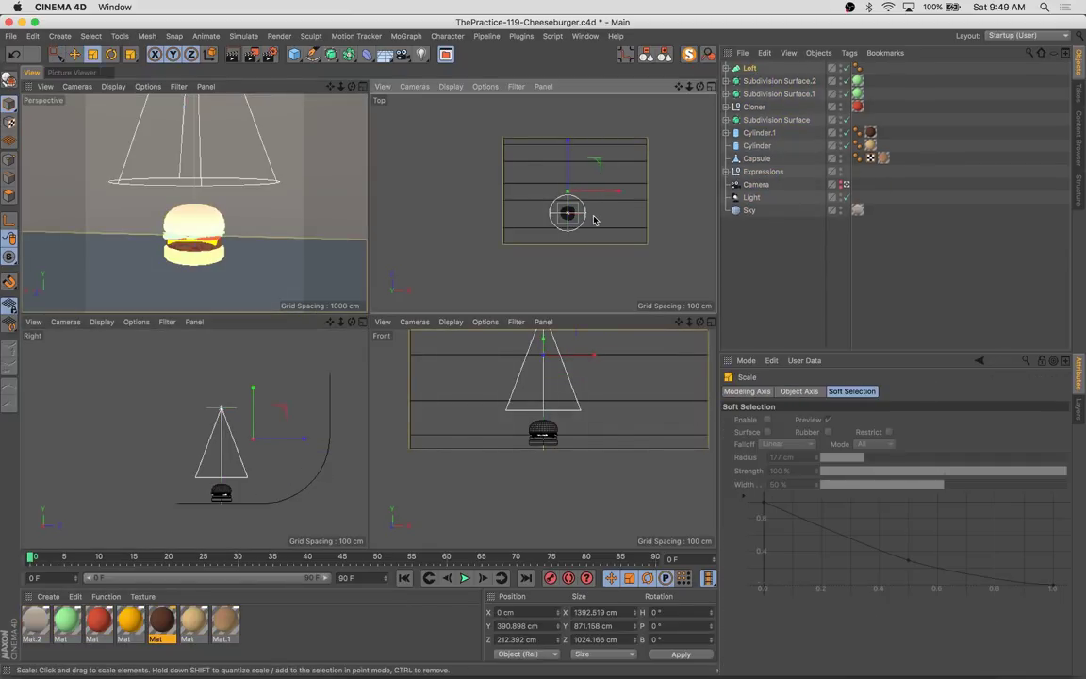
Rotate the loft backdrop about 190° so it faces the burger
key(r)
drag(569, 213, 603, 179)
key(Escape)
drag(543, 215, 589, 236)
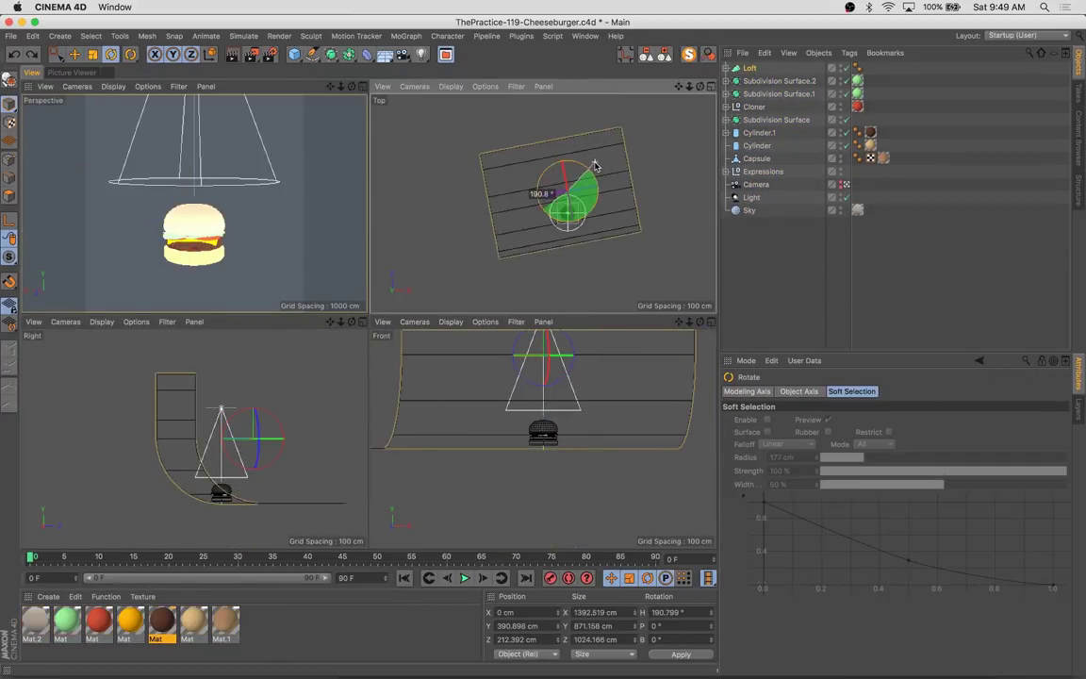
Move the backdrop behind the burger and scale it up to about 2298 × 1437 cm
key(e)
drag(592, 173, 578, 170)
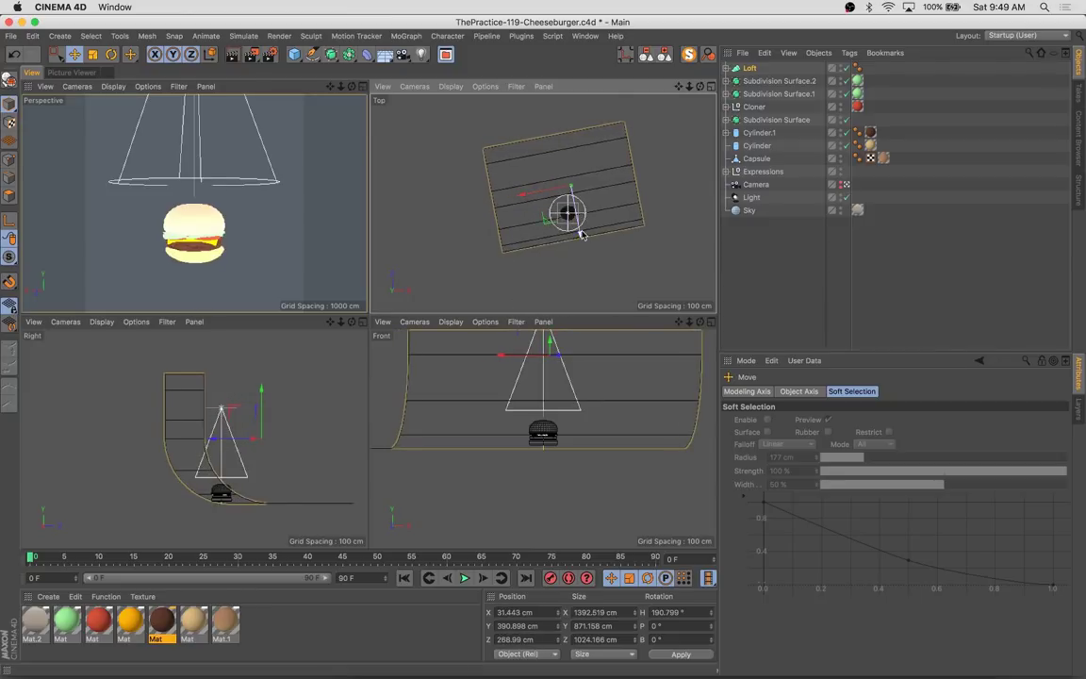
drag(582, 234, 593, 275)
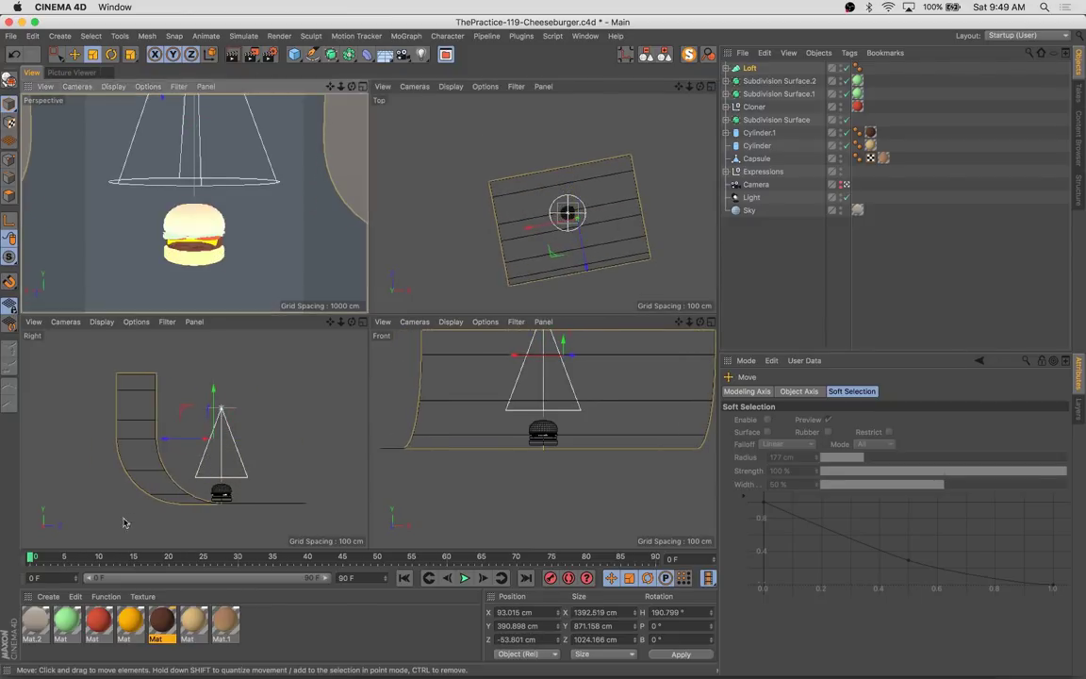
drag(122, 523, 157, 367)
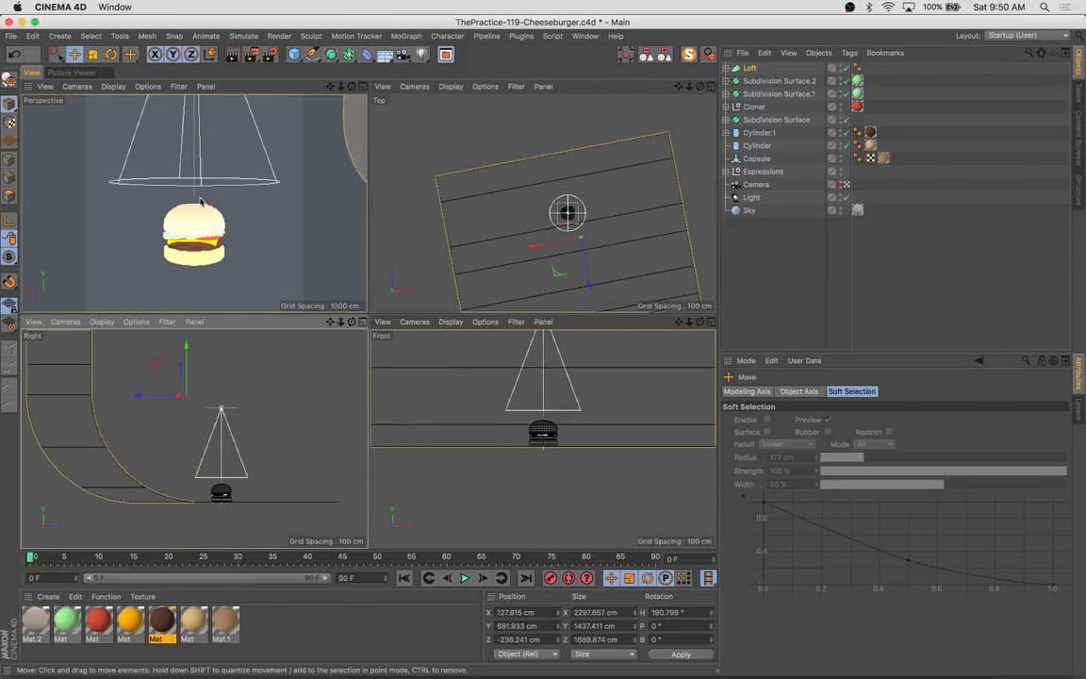
Adjust the backdrop rotation to 185.8° and render the perspective view to the Picture Viewer
key(r)
drag(565, 213, 391, 232)
click(363, 87)
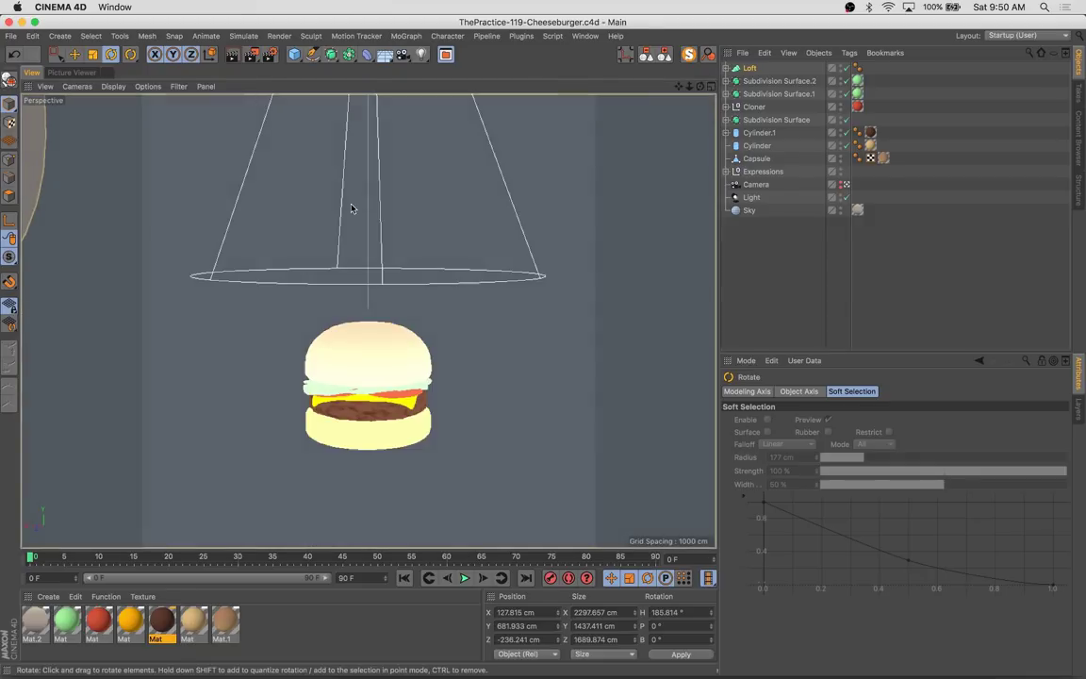
key(shift+r)
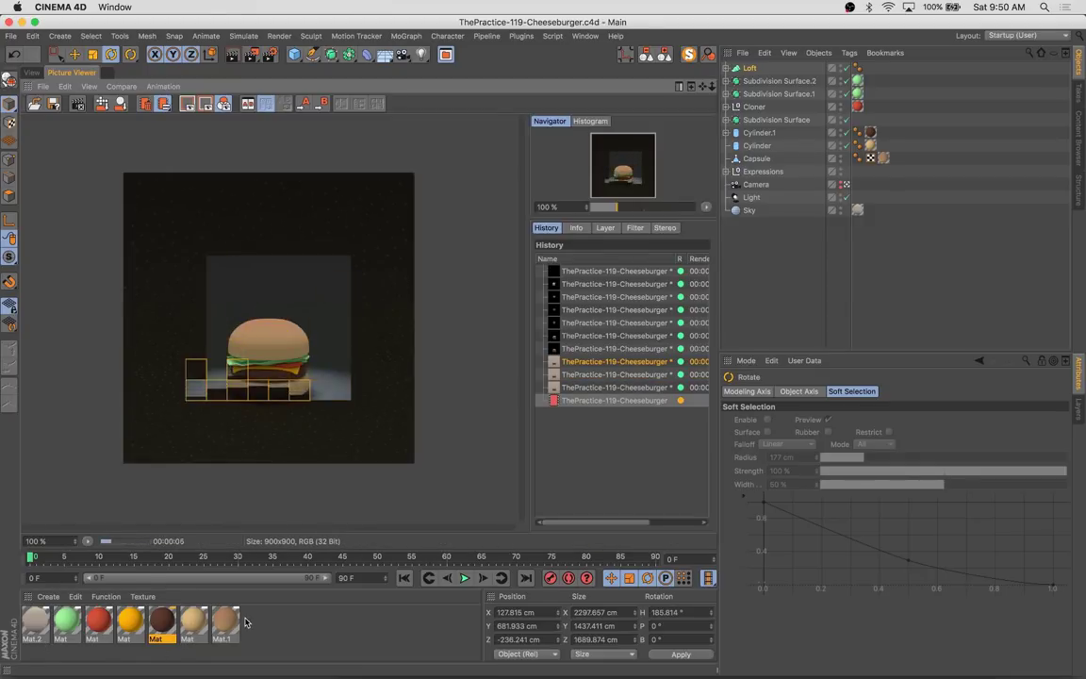
Make an orange material with 16% luminance brightness and re-render the scene
double_click(40, 622)
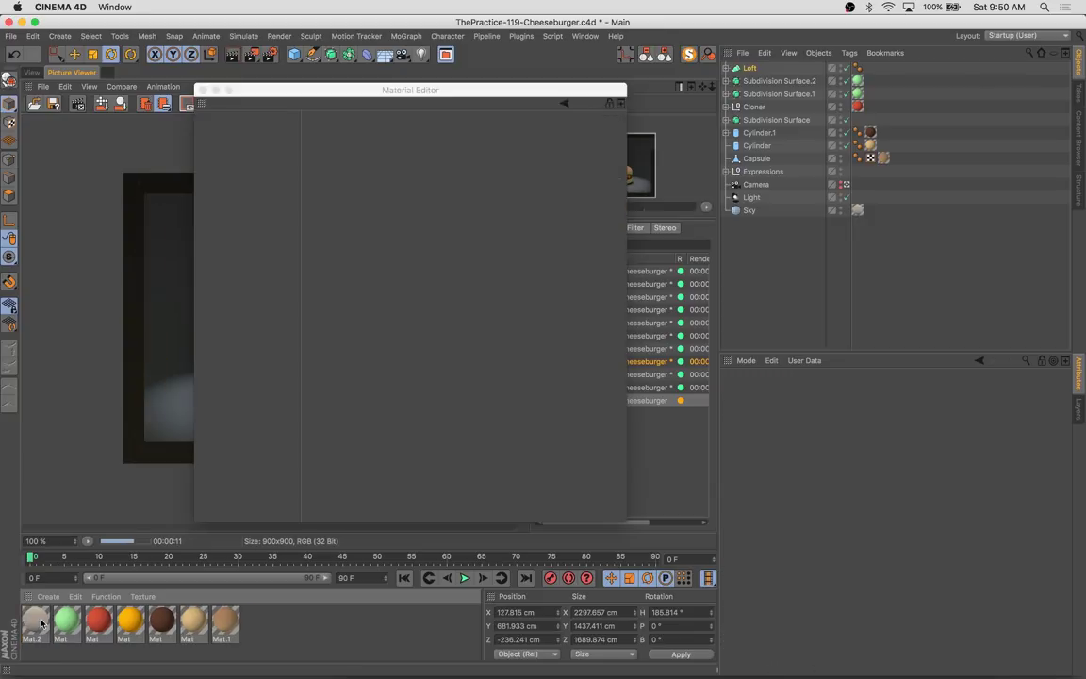
ctrl+drag(98, 620, 35, 620)
drag(498, 166, 447, 168)
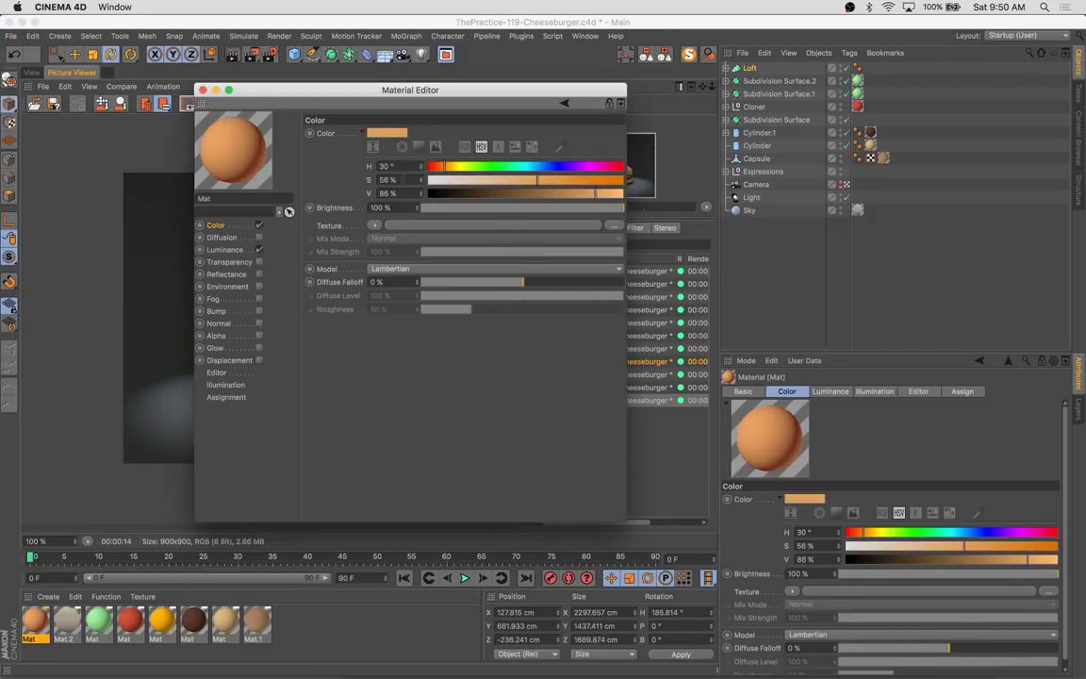
click(227, 250)
drag(283, 90, 513, 103)
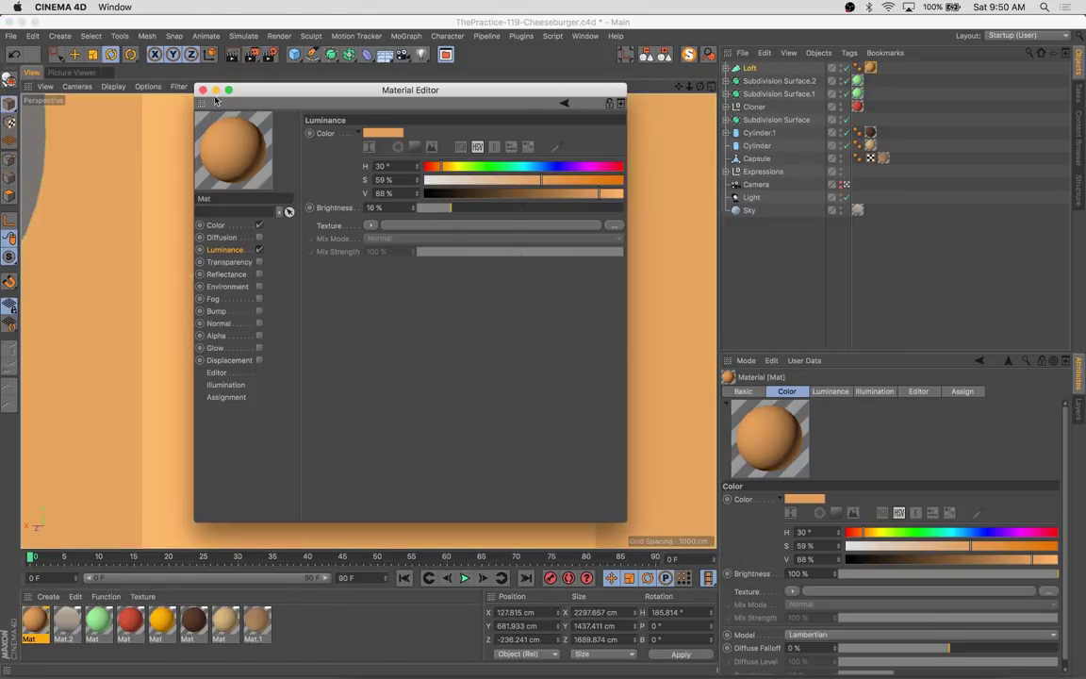
key(shift+r)
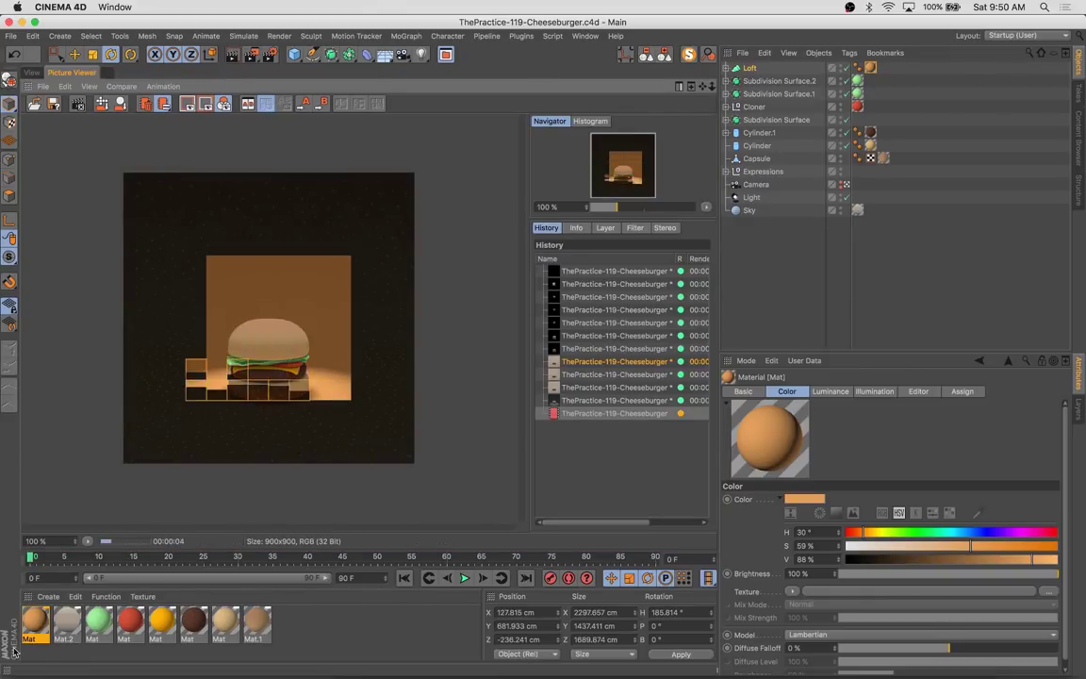
key(shift+r)
key(Return)
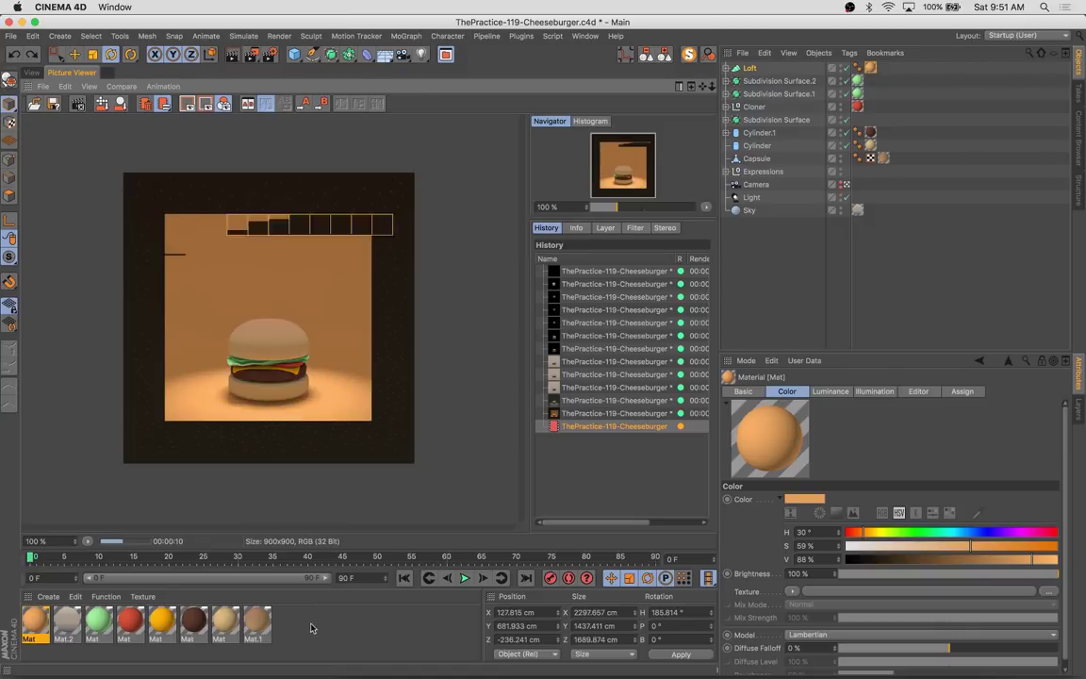
Open the grey Mat.2 material, select the burger's Cylinder and show wireframe lines over shading
double_click(66, 620)
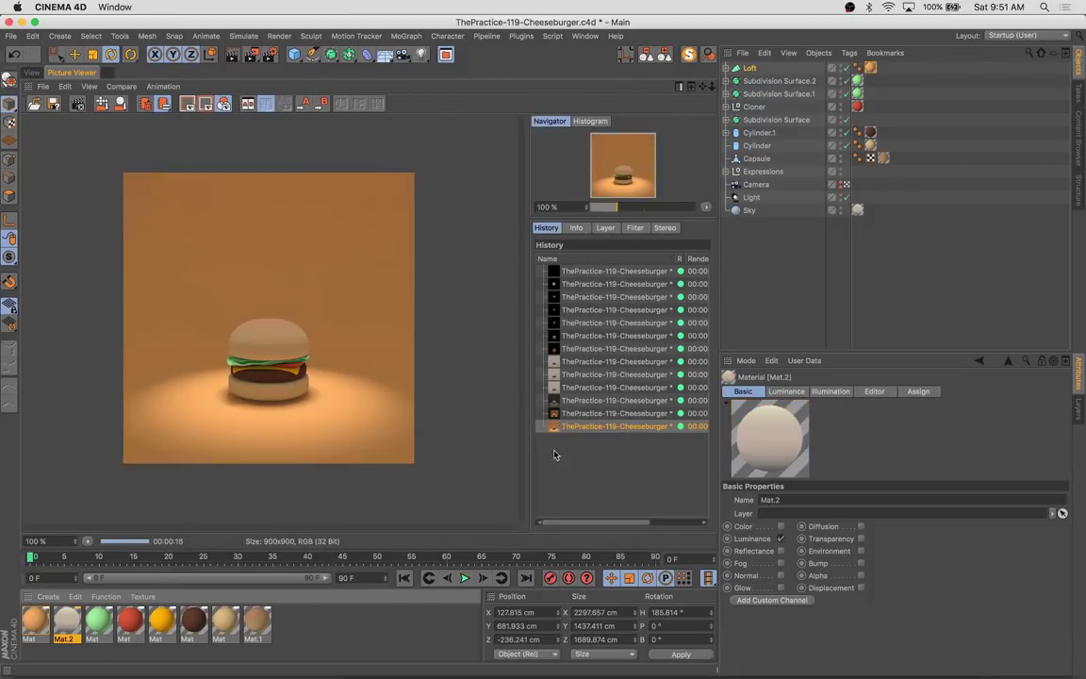
click(28, 73)
click(398, 432)
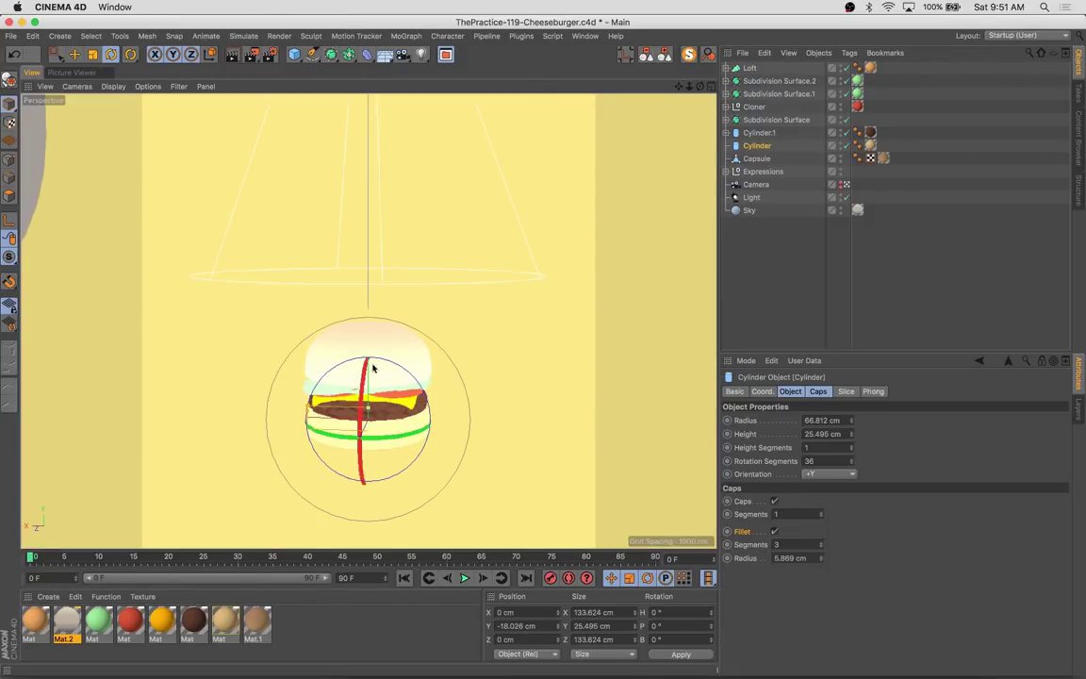
click(113, 86)
click(151, 150)
Group all the burger parts under a Null with Alt+G and lower the group slightly
key(e)
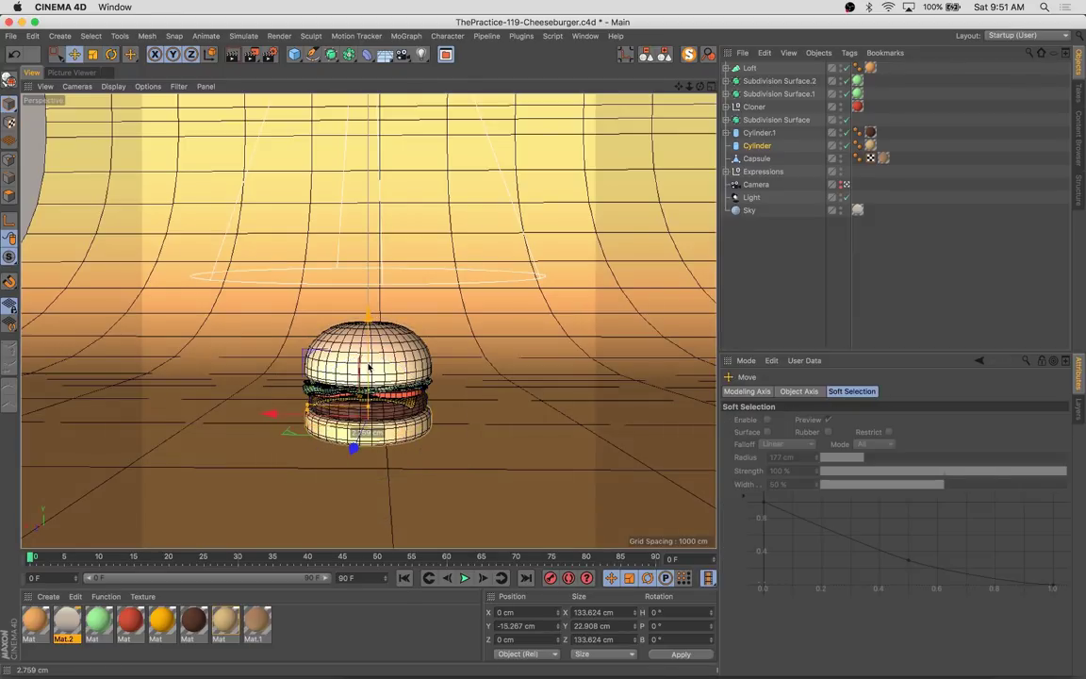
click(690, 57)
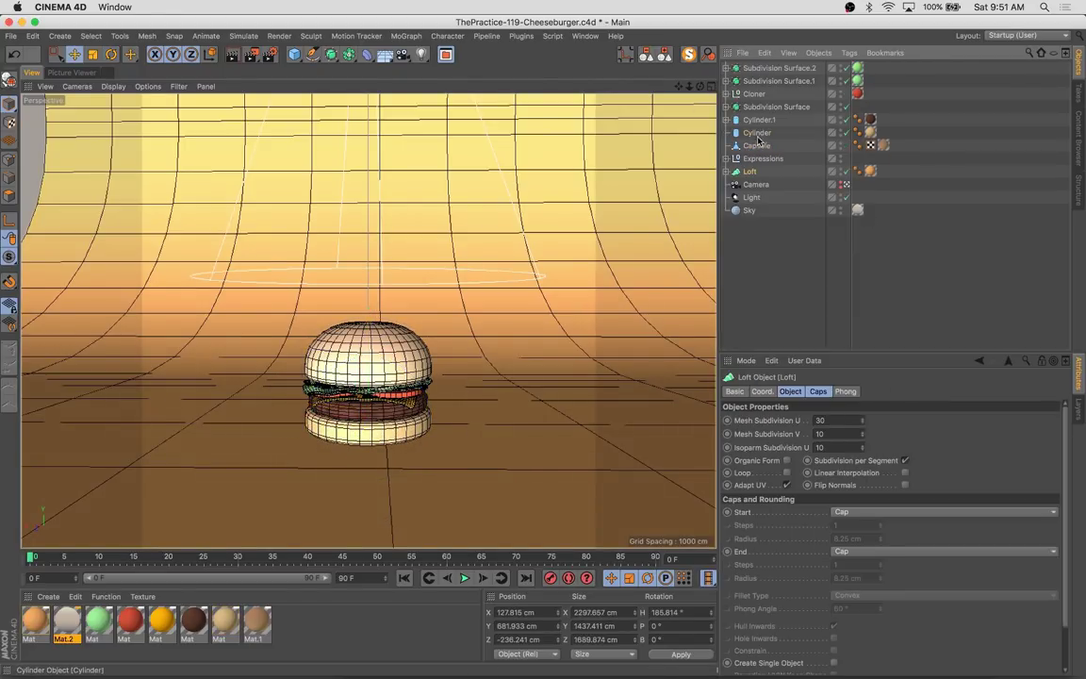
key(alt+g)
drag(367, 291, 370, 300)
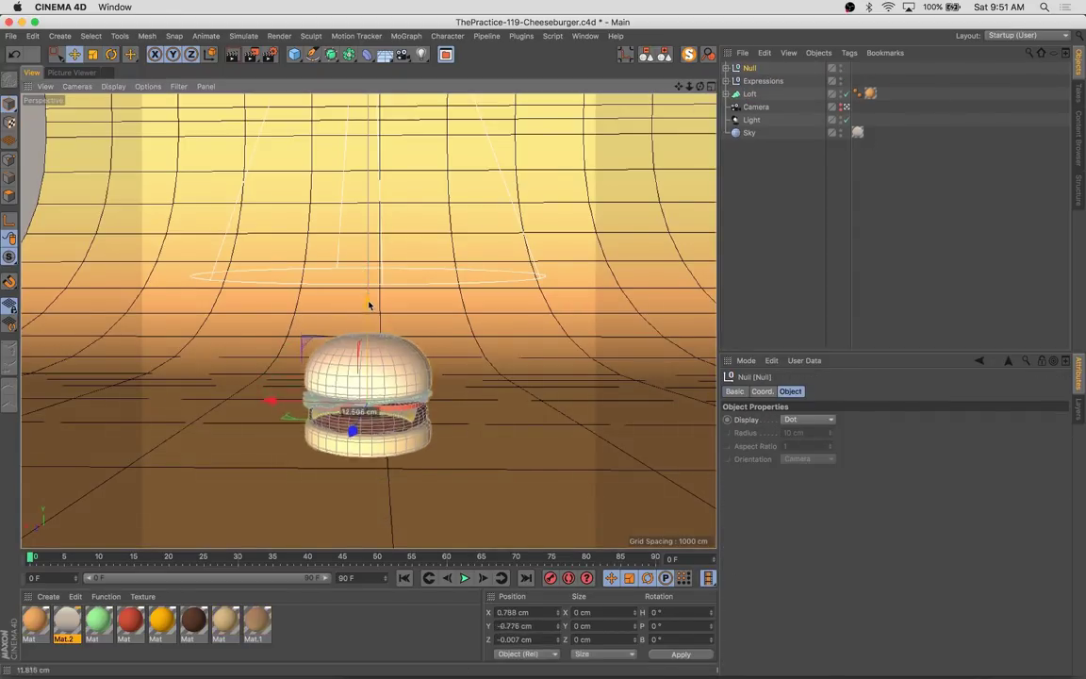
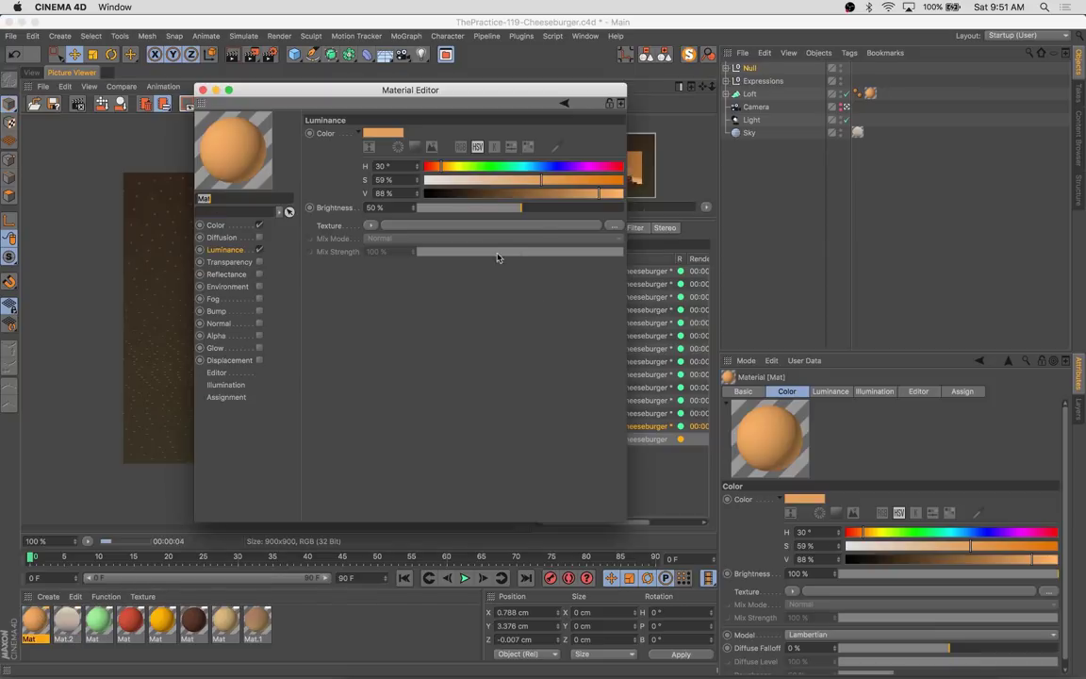
Render the scene to the Picture Viewer with the backdrop glowing at 50% luminance
key(shift+r)
text(24)
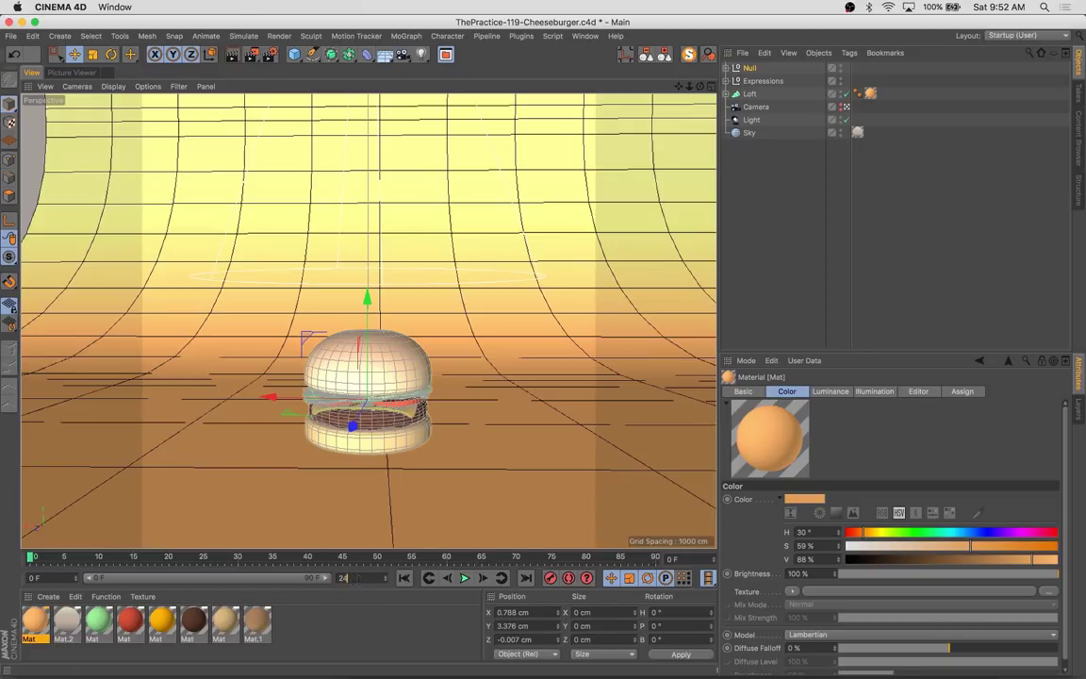
Expand the Burger group and rename its Capsule object to 'Top Bun'
click(363, 377)
click(737, 68)
click(754, 69)
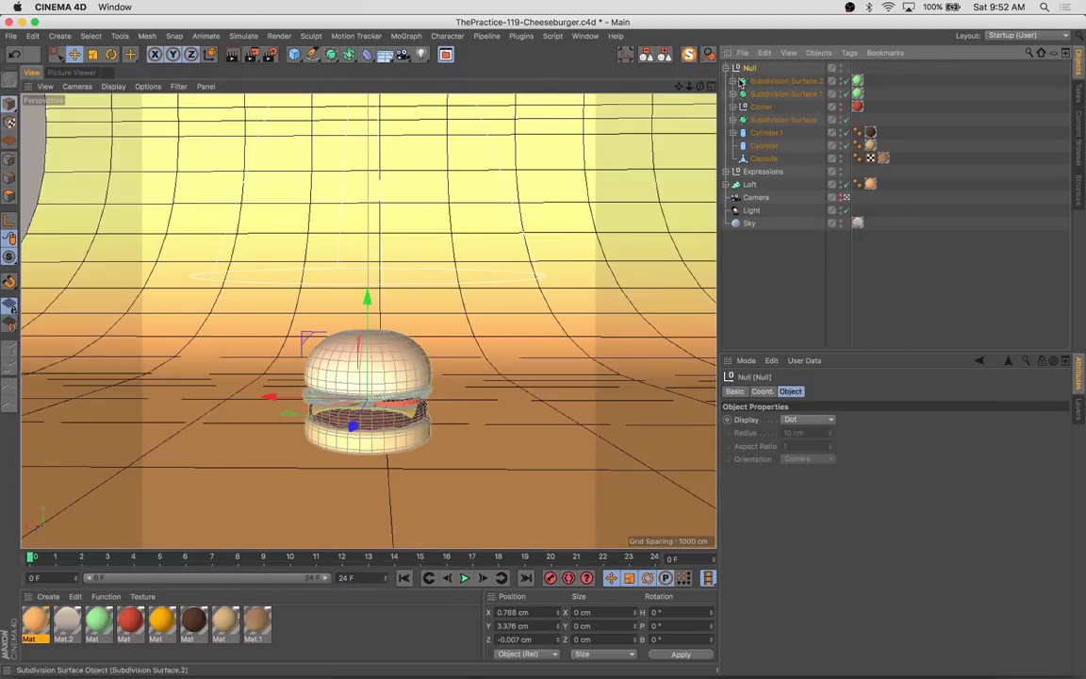
text(Burger)
click(764, 158)
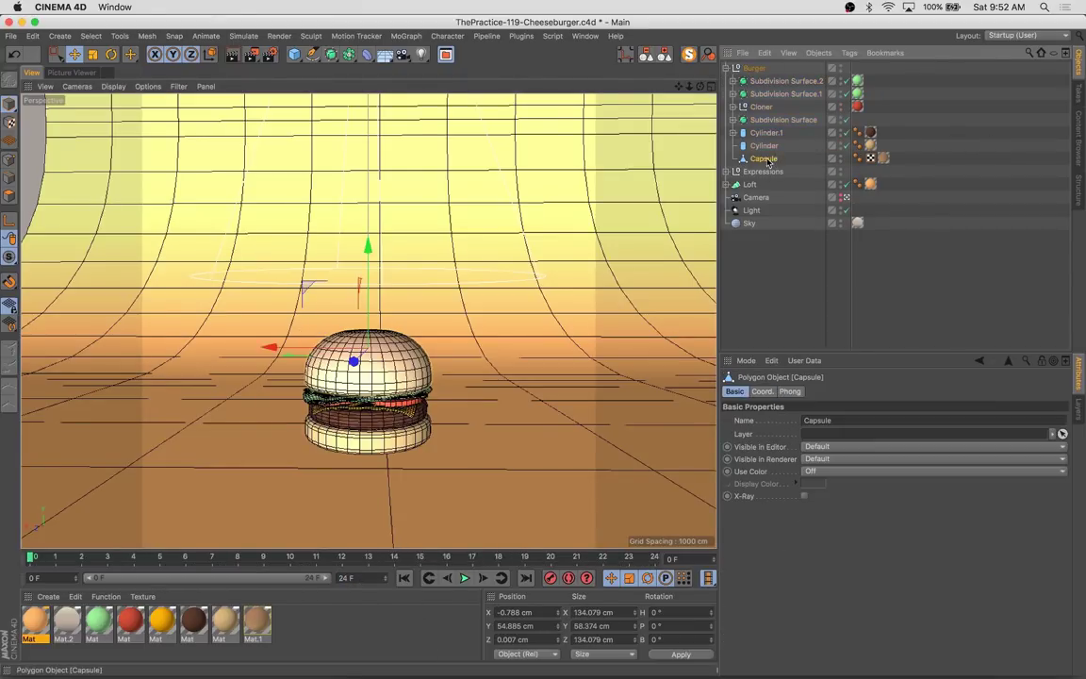
double_click(764, 158)
text(Top Bun)
key(Return)
Move Top Bun to the top of the Burger group, keep it resting on the burger, and show the latest render
drag(764, 158, 764, 75)
drag(397, 255, 369, 263)
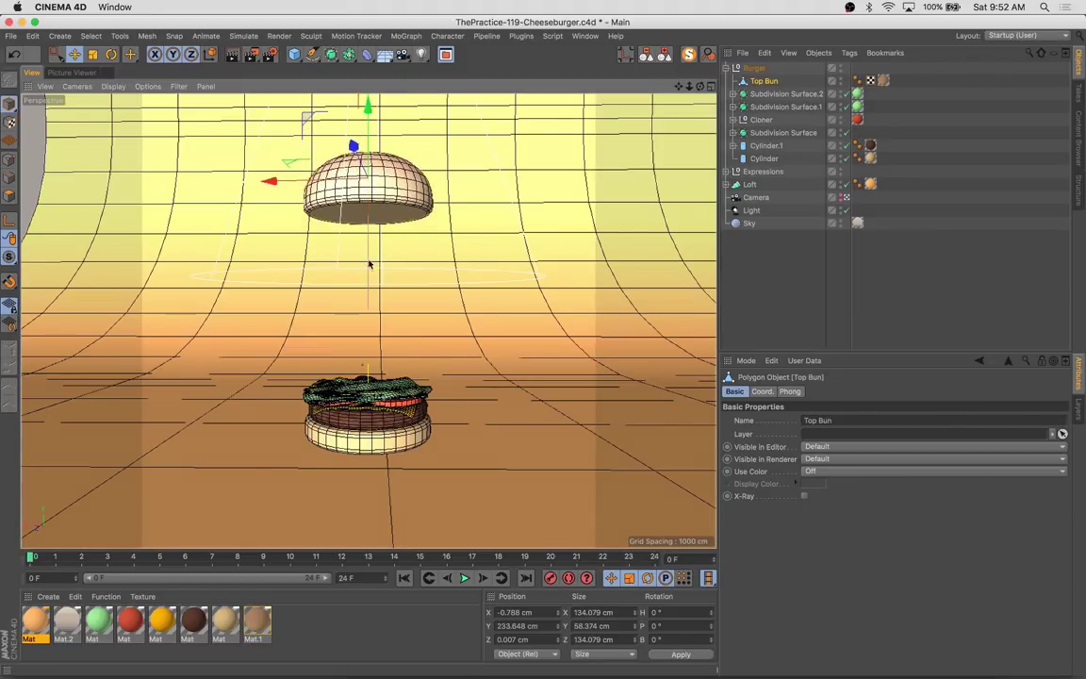
key(ctrl+z)
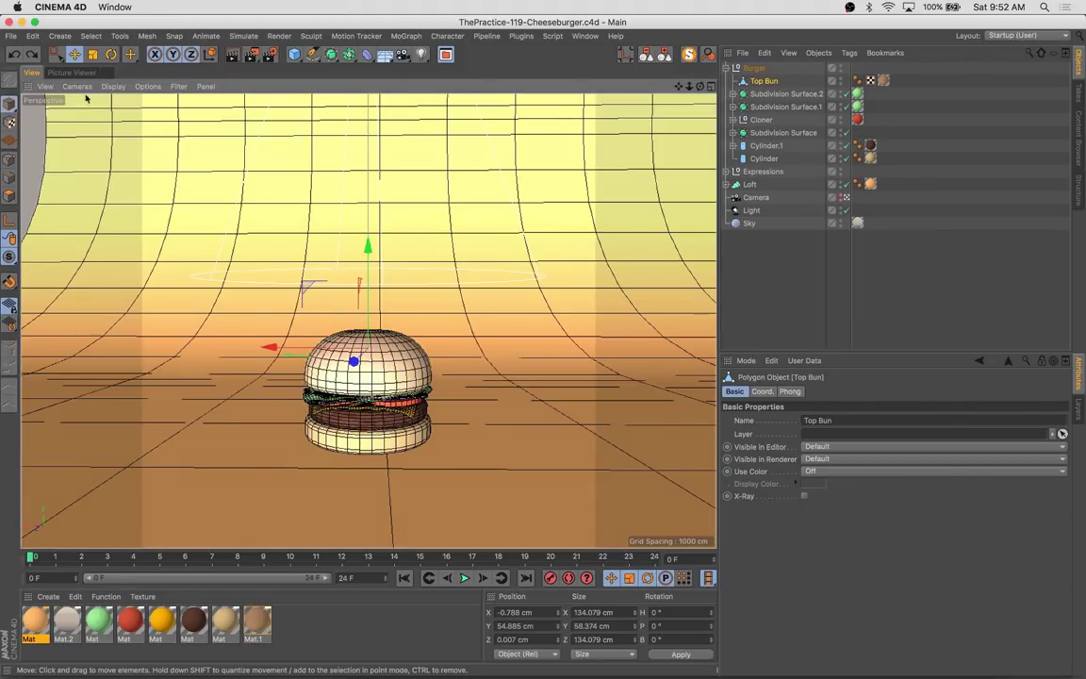
click(72, 73)
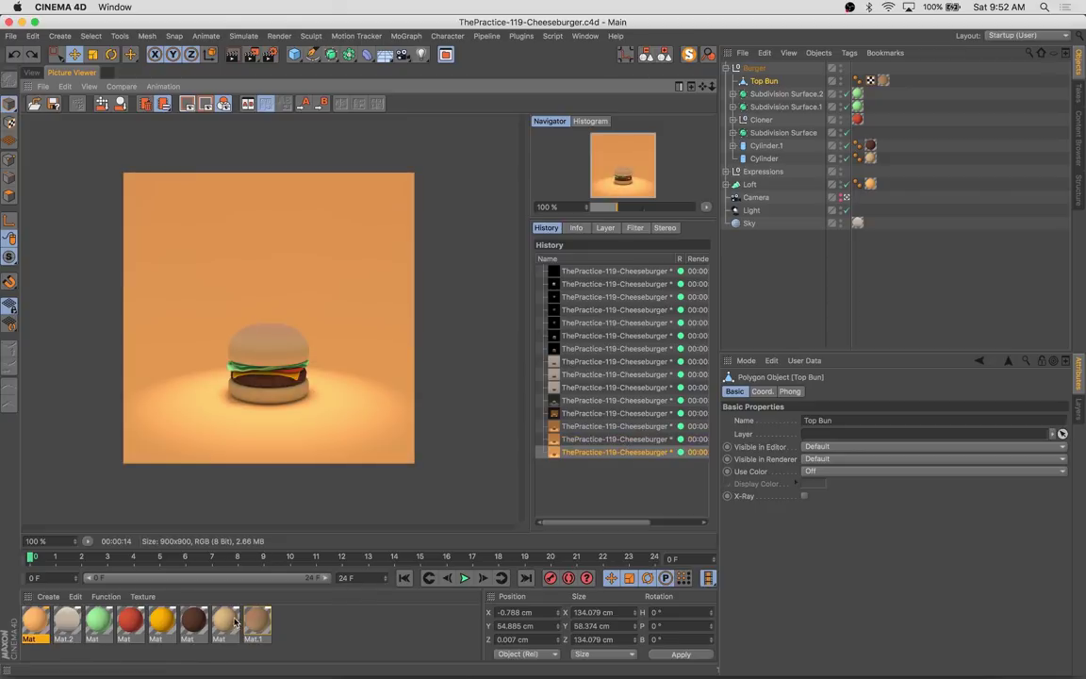
Raise the tan material's luminance value to 91% and re-render to check it
double_click(226, 620)
click(226, 229)
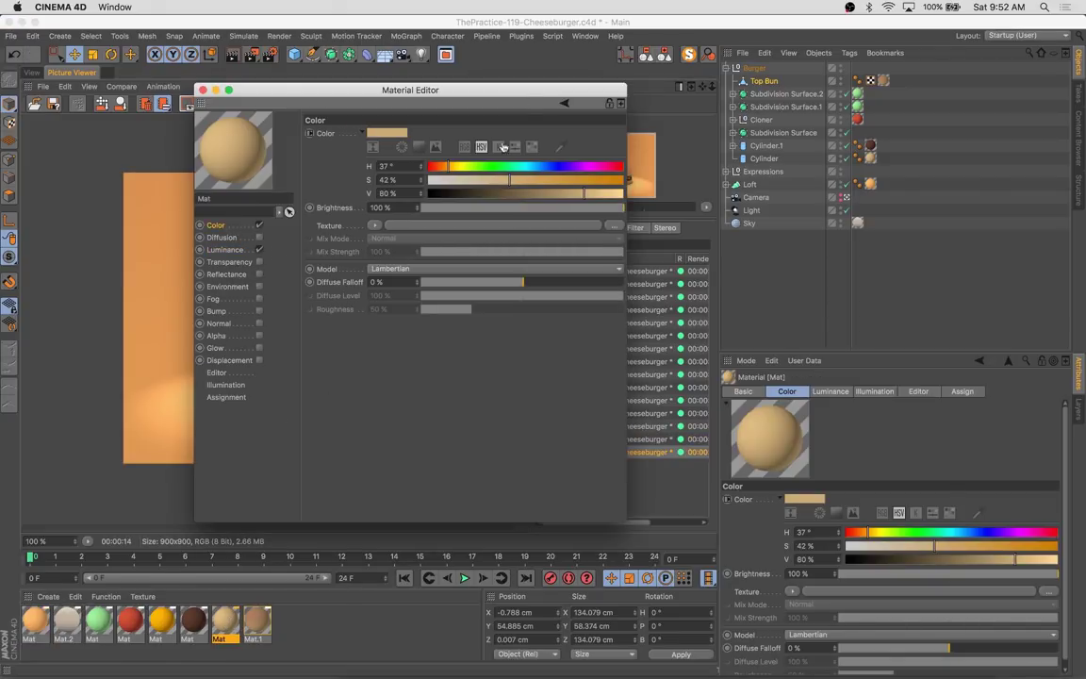
drag(522, 89, 722, 150)
drag(802, 255, 805, 255)
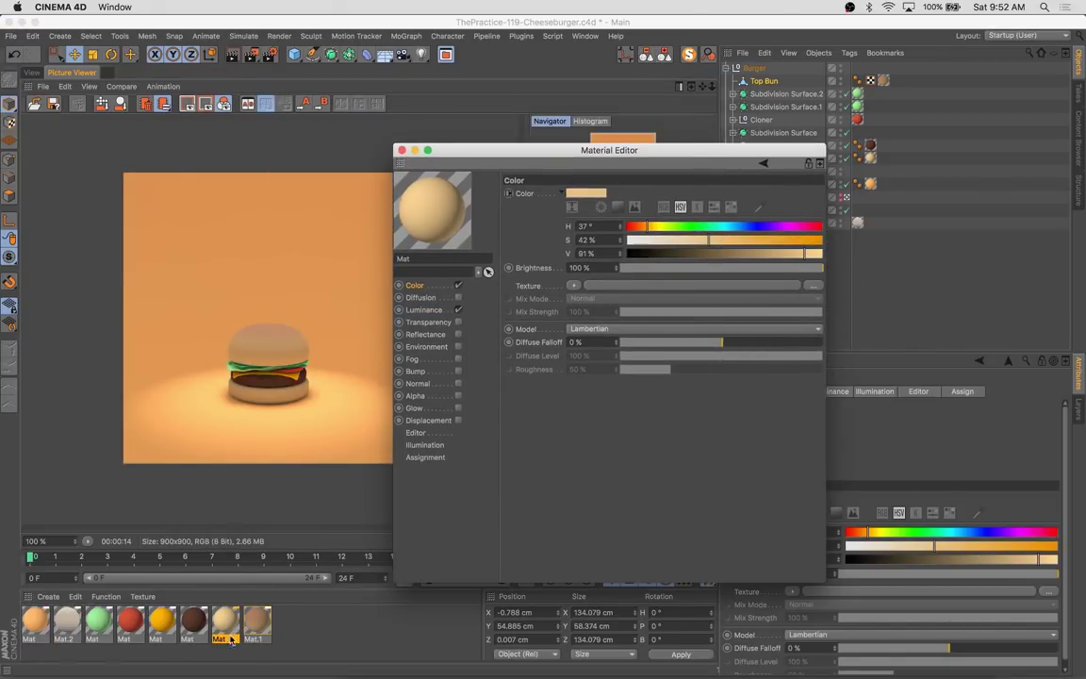
click(423, 310)
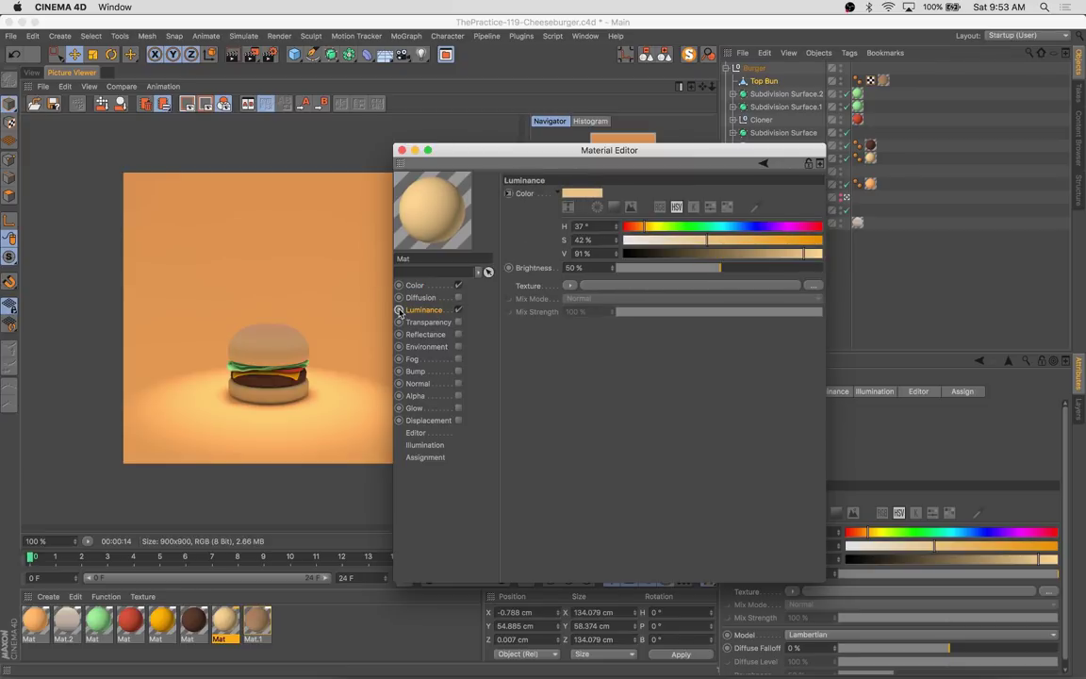
key(shift+r)
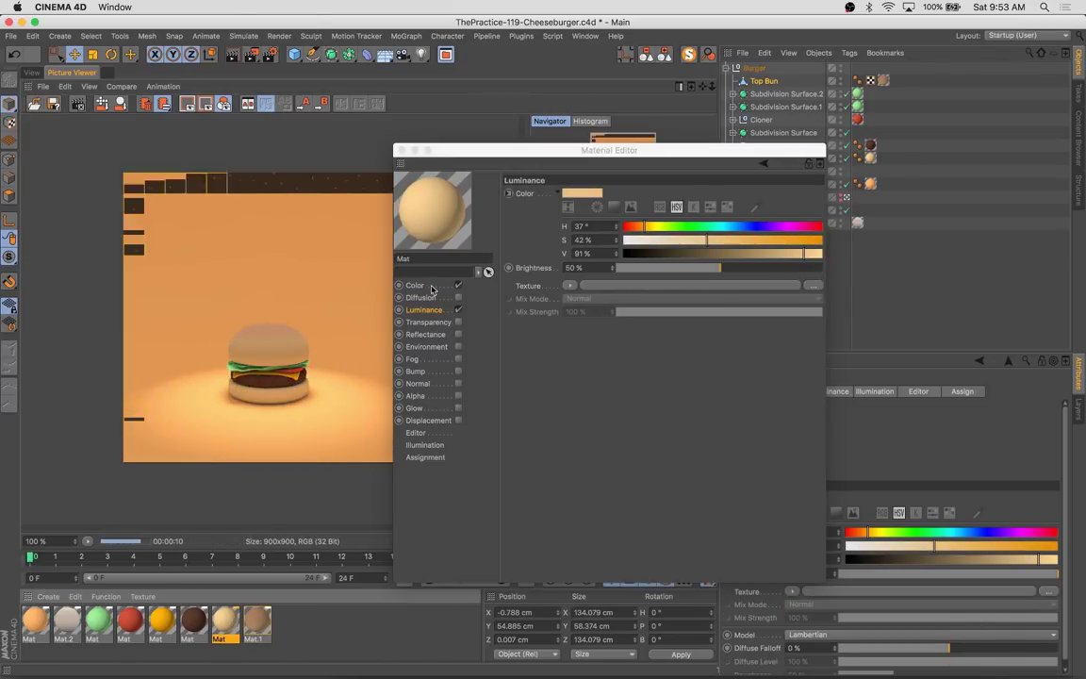
Edit Mat.1's colour, gradient and luminance channels, with luminance brightness at 73%
click(432, 286)
click(255, 620)
click(587, 193)
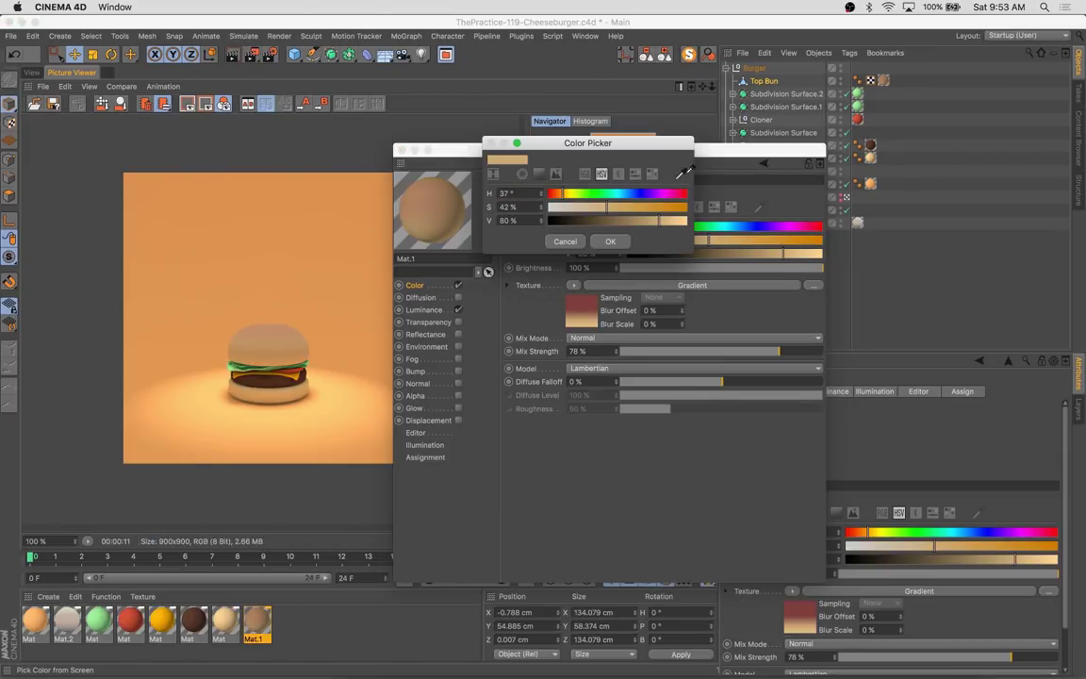
click(229, 615)
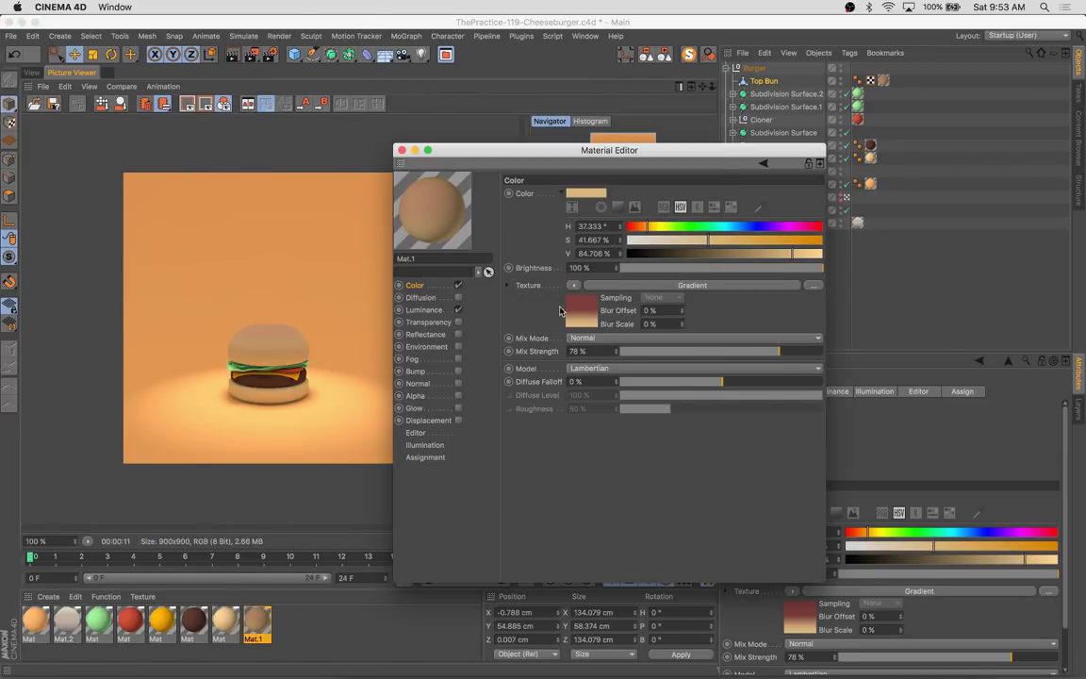
click(569, 304)
click(792, 163)
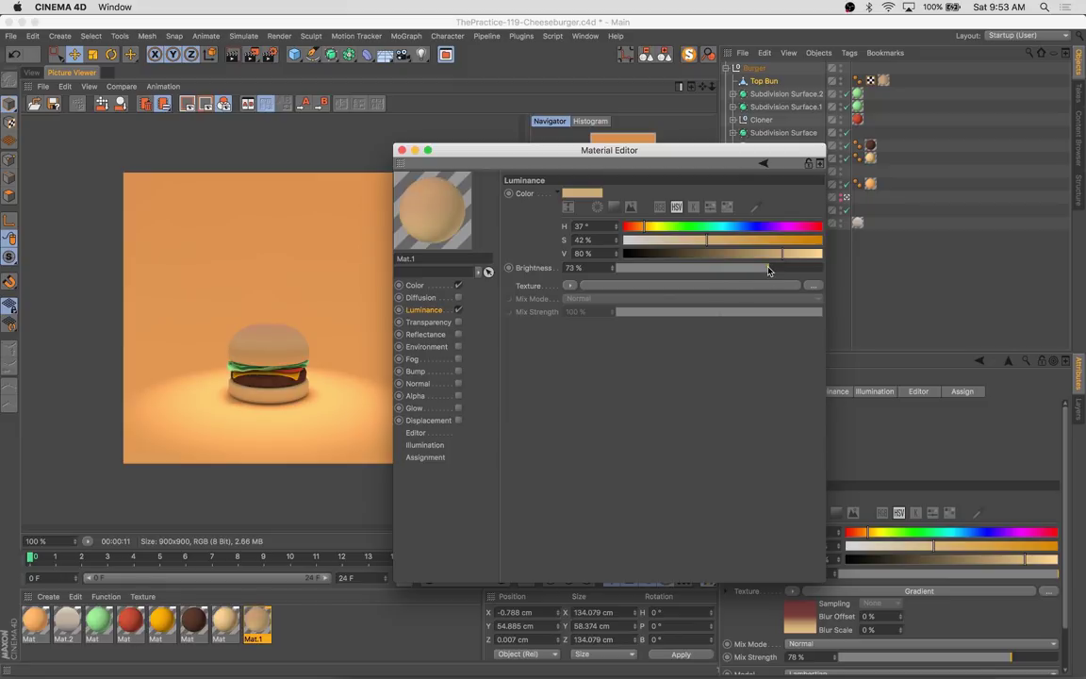
click(439, 309)
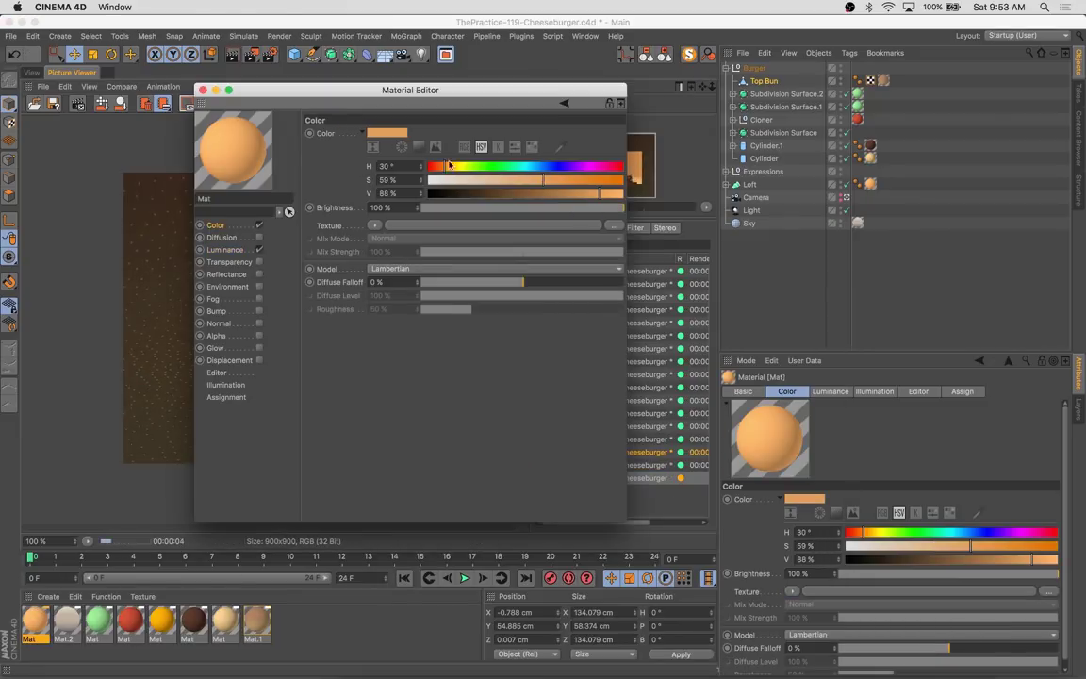
Shift the backdrop material's hue toward red at about 18° and re-render
click(226, 249)
click(202, 90)
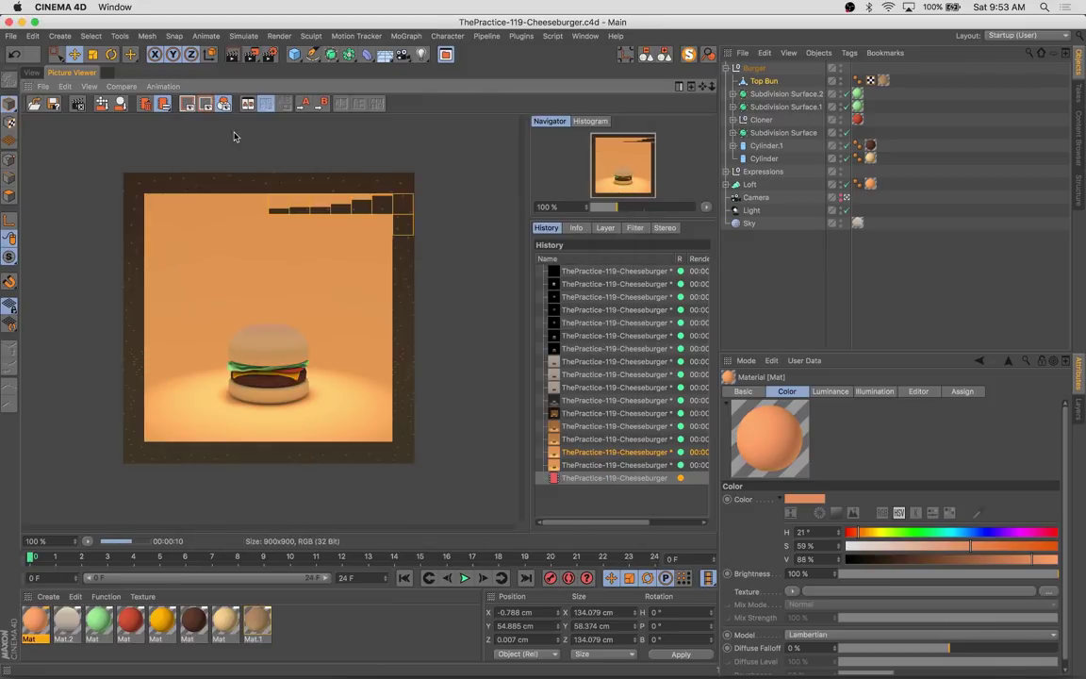
key(shift+r)
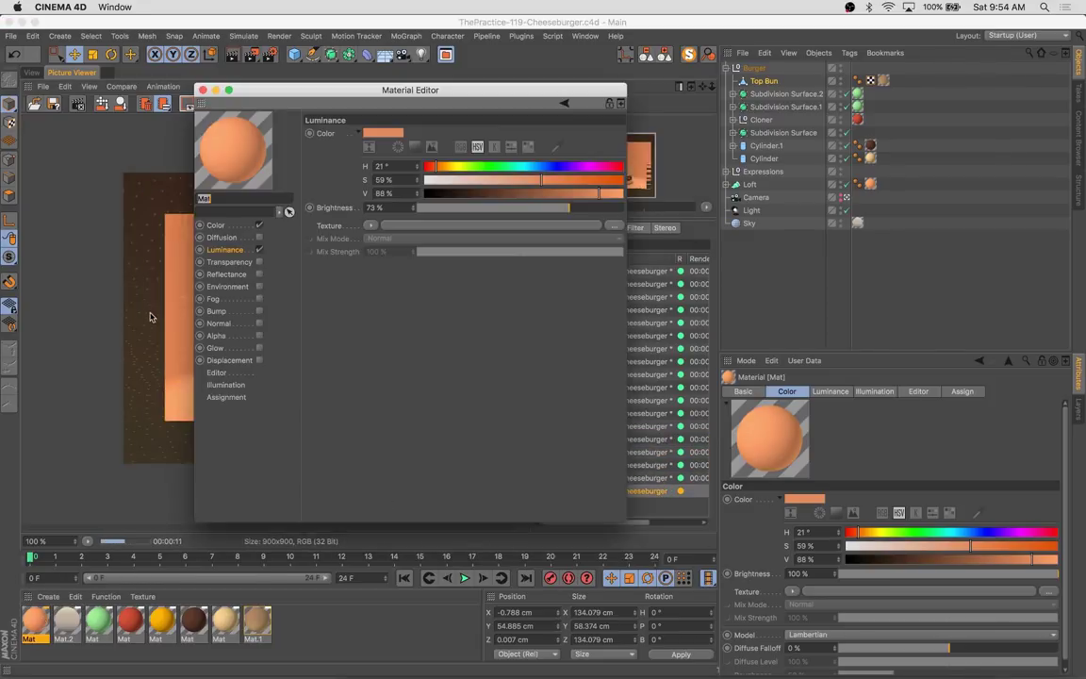
click(215, 225)
click(437, 168)
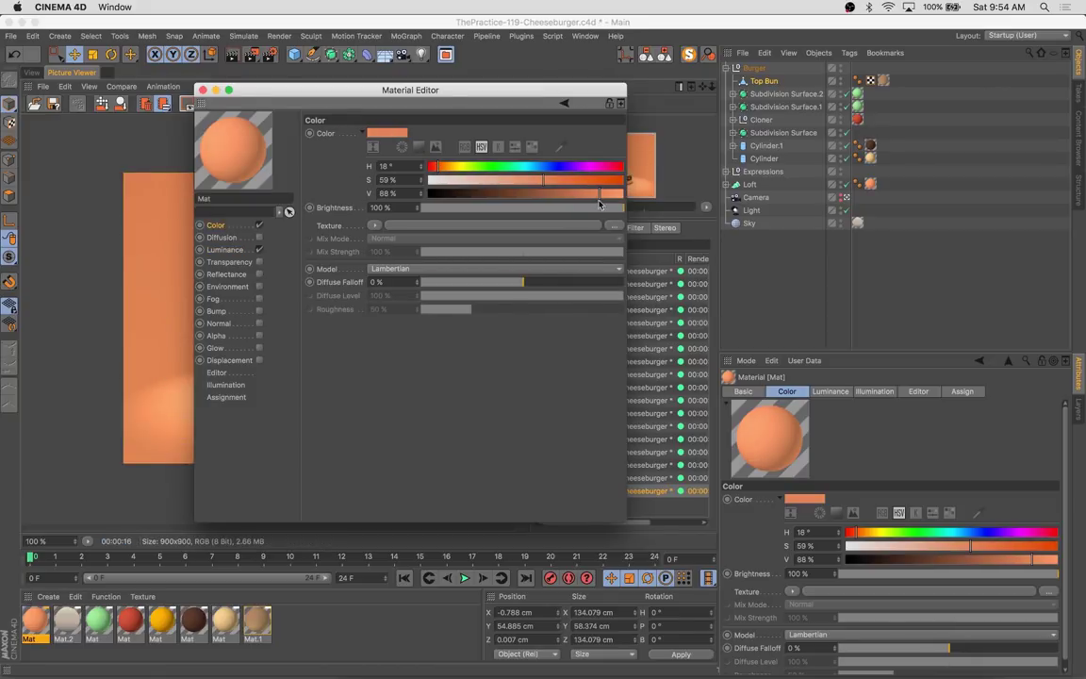
click(225, 248)
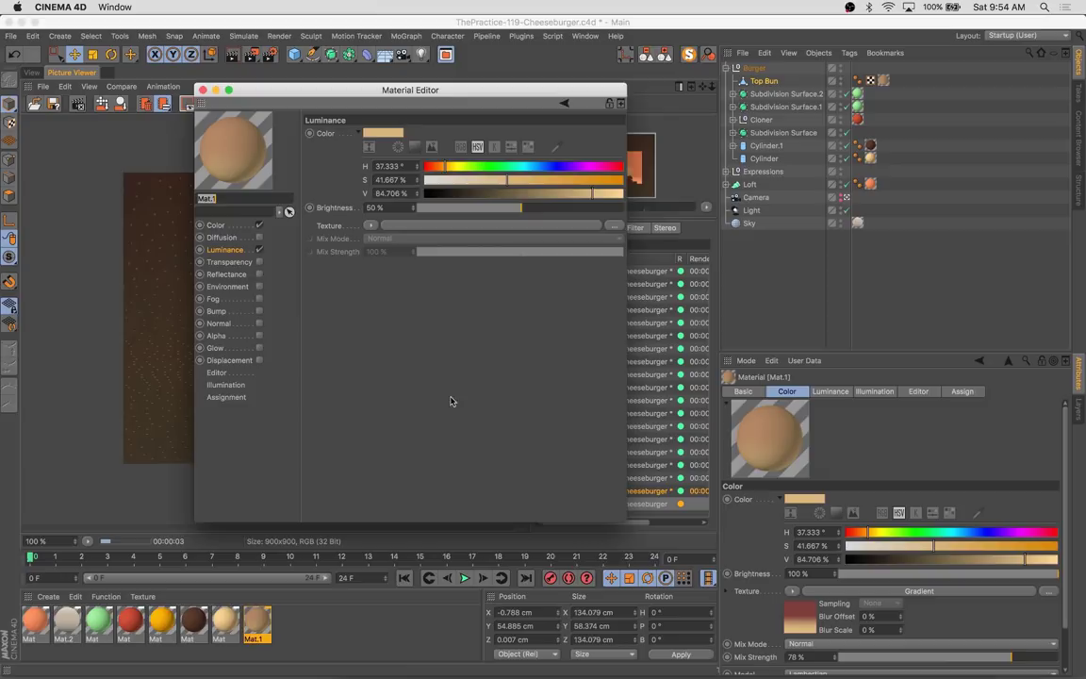
Raise Mat.1's gradient Mix Strength to 81% and check the newest render
click(215, 224)
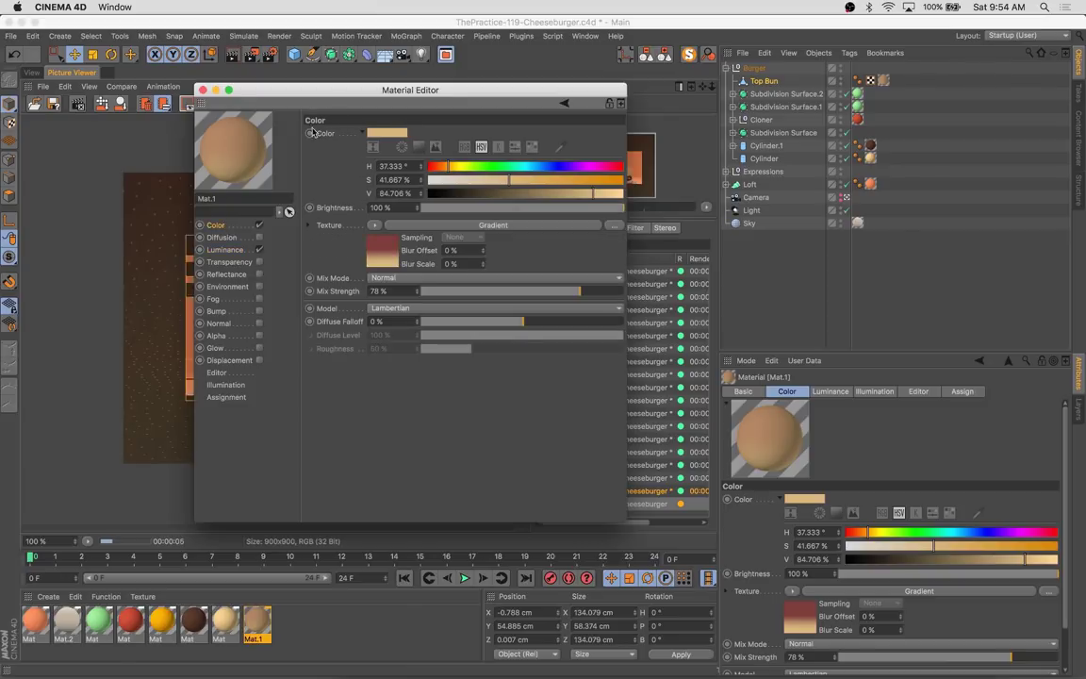
drag(311, 89, 596, 118)
drag(863, 319, 869, 319)
click(487, 118)
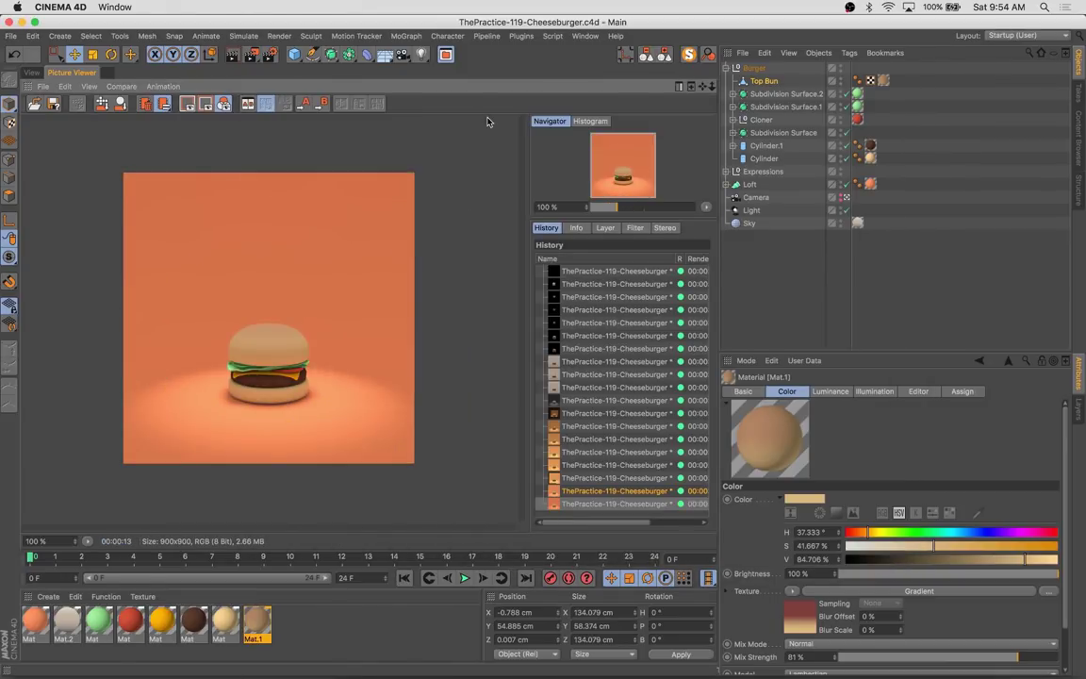
click(589, 501)
click(36, 72)
Lift the Top Bun high above the burger and select the two middle layers
key(g)
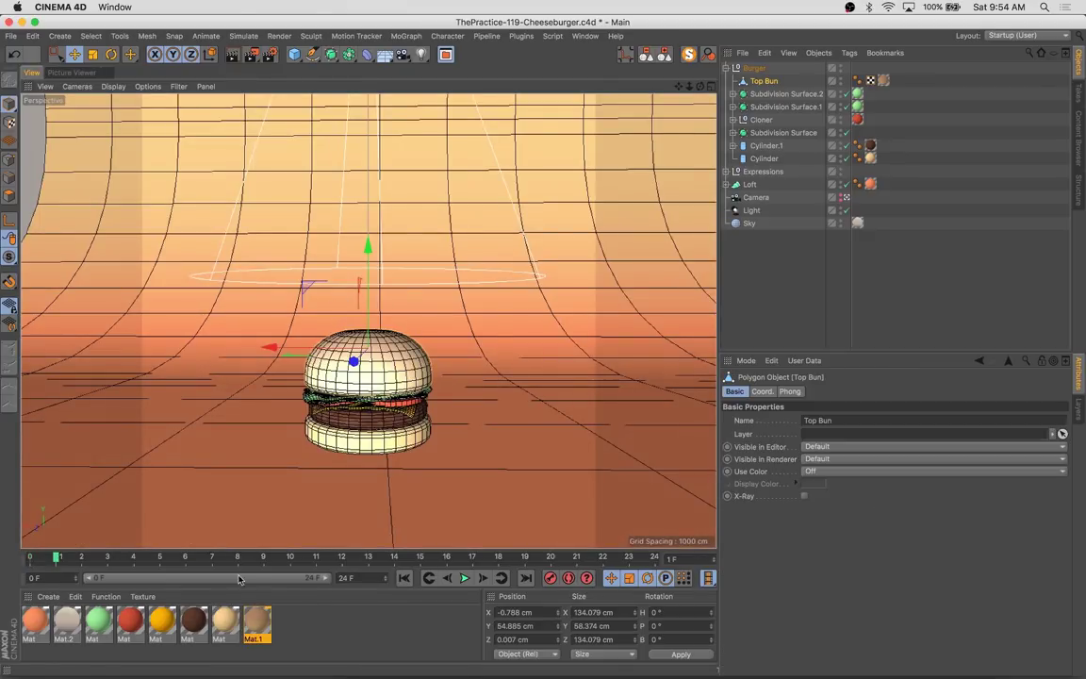
mouse_move(385, 248)
mouse_down()
mouse_move(377, 114)
mouse_move(426, 212)
mouse_move(372, 203)
mouse_up()
key(r)
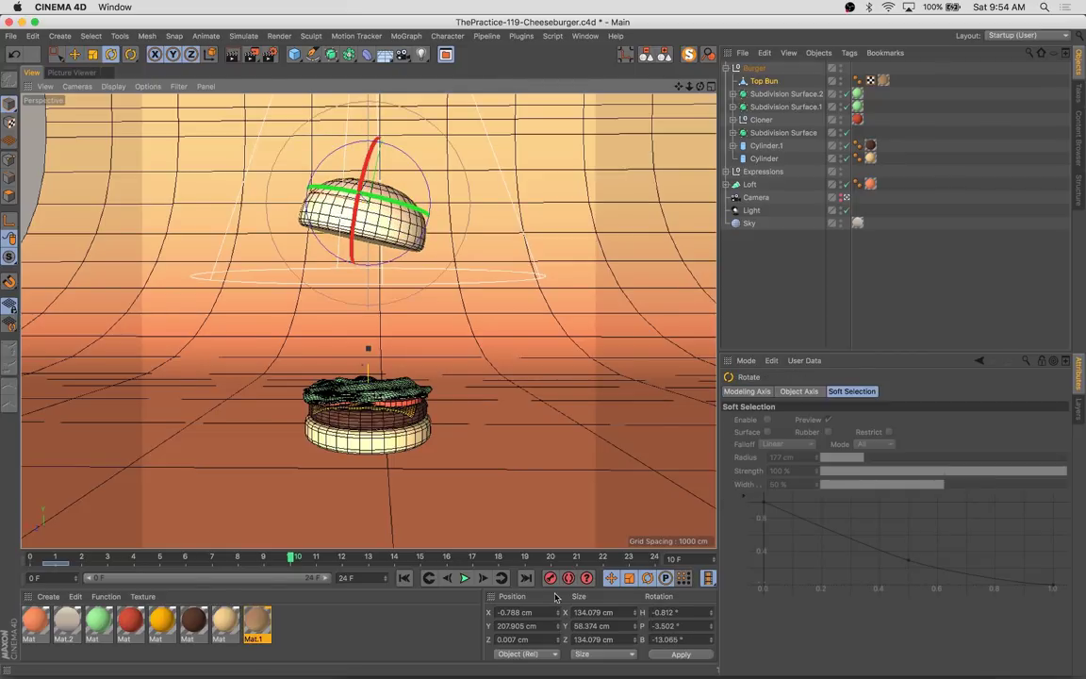
click(368, 405)
shift+click(377, 432)
click(72, 558)
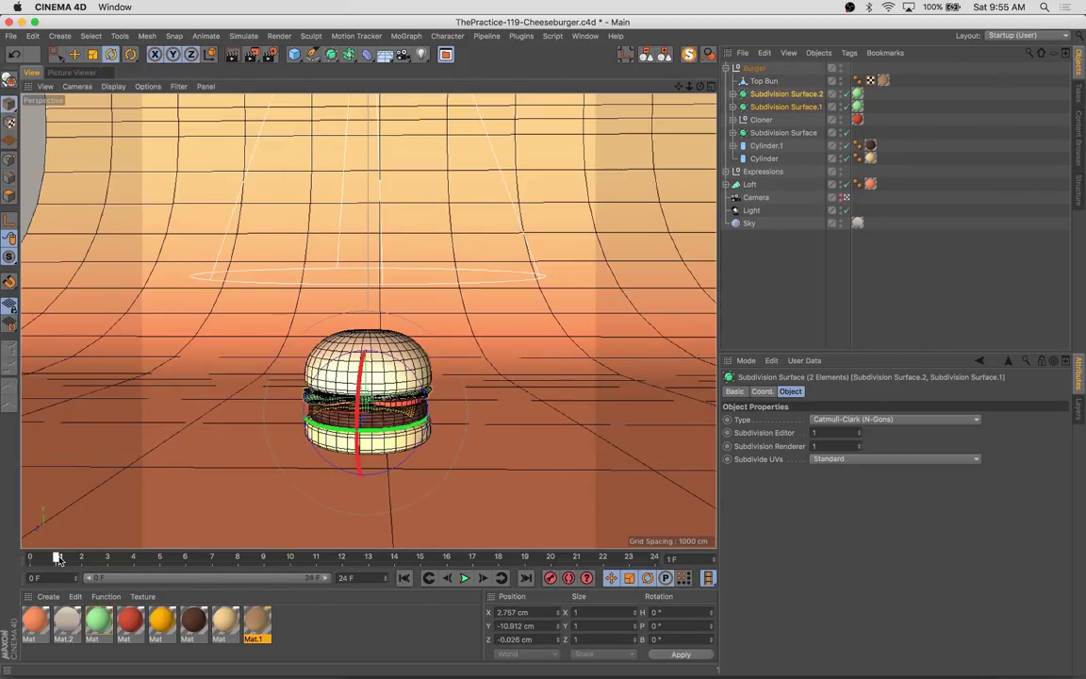
At frame 12, raise the two middle layers above the patty and tilt them
click(340, 559)
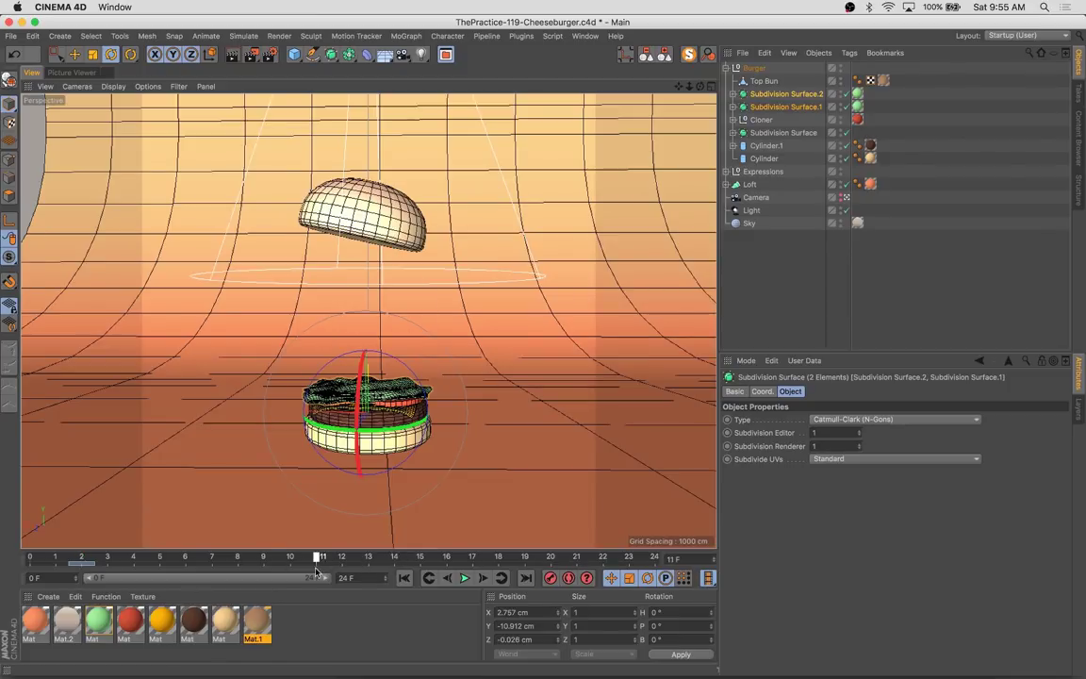
key(e)
mouse_move(406, 401)
mouse_down()
mouse_move(407, 285)
mouse_move(395, 298)
mouse_up()
click(407, 285)
click(394, 298)
key(r)
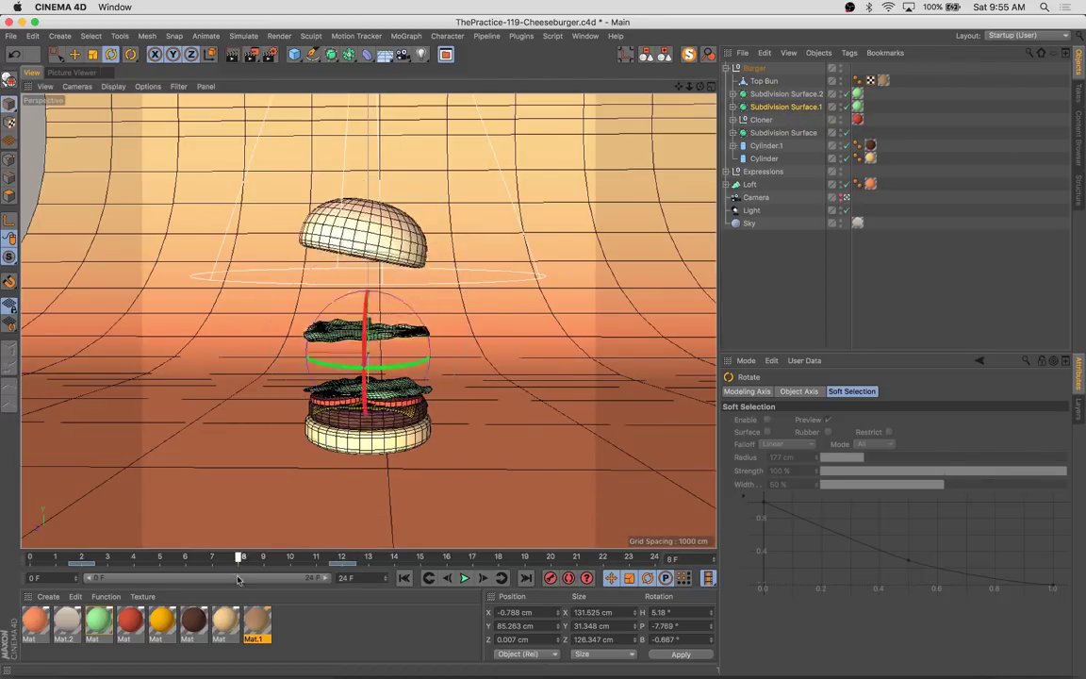
click(368, 419)
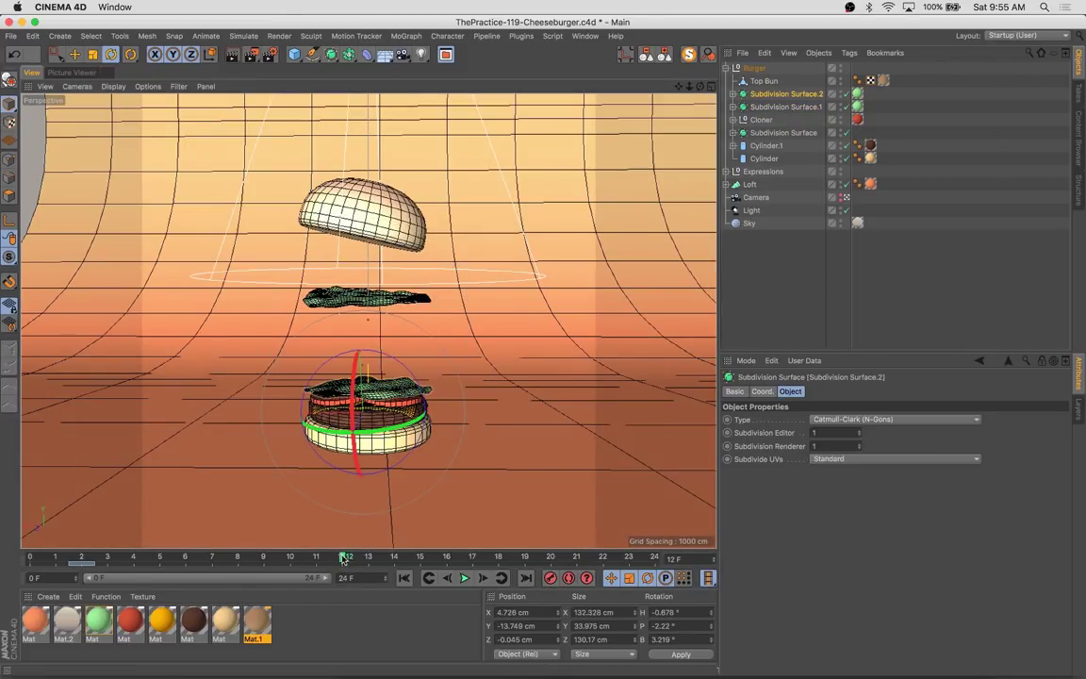
Record keys at frames 10 and 13 and shift both middle Subdivision Surface layers sideways
click(295, 556)
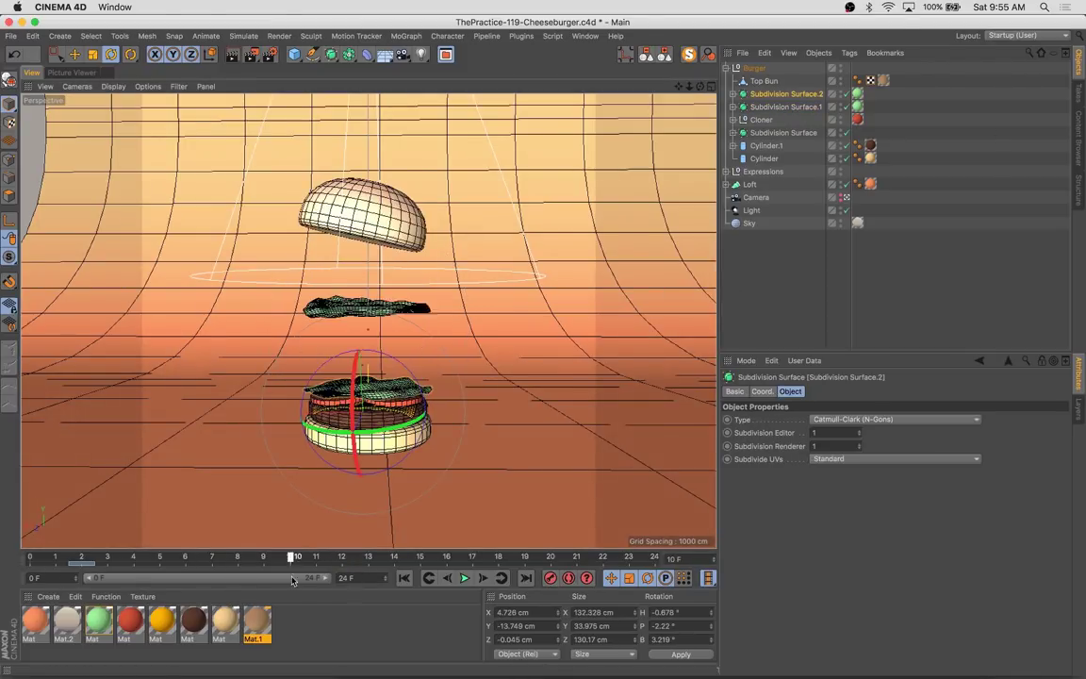
key(e)
click(369, 557)
click(551, 578)
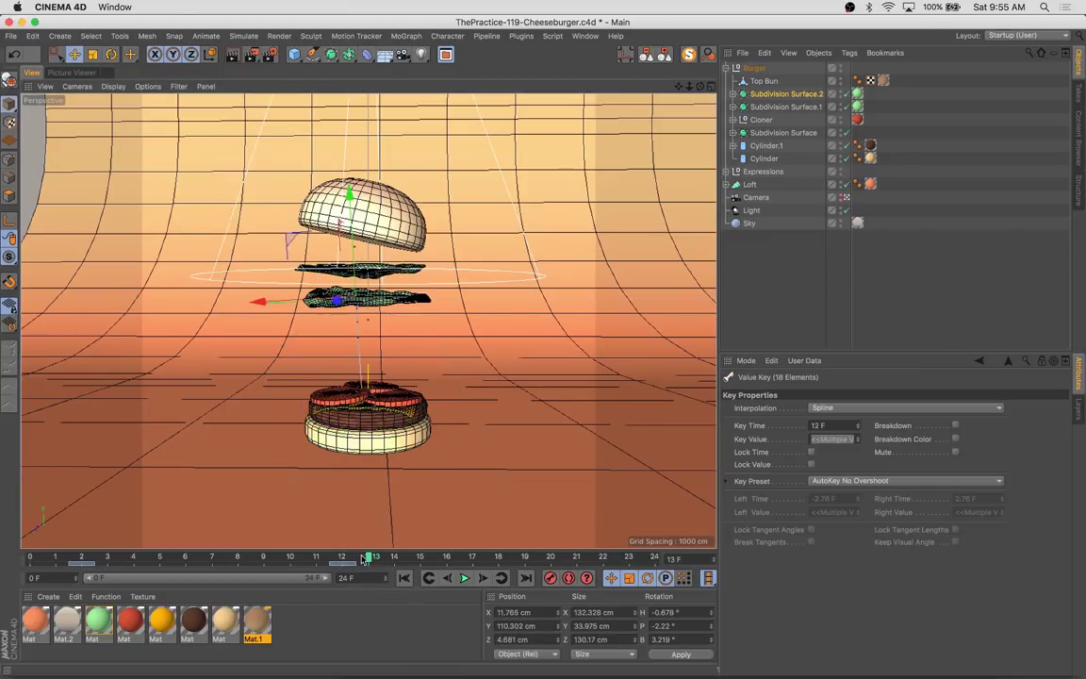
shift+click(368, 298)
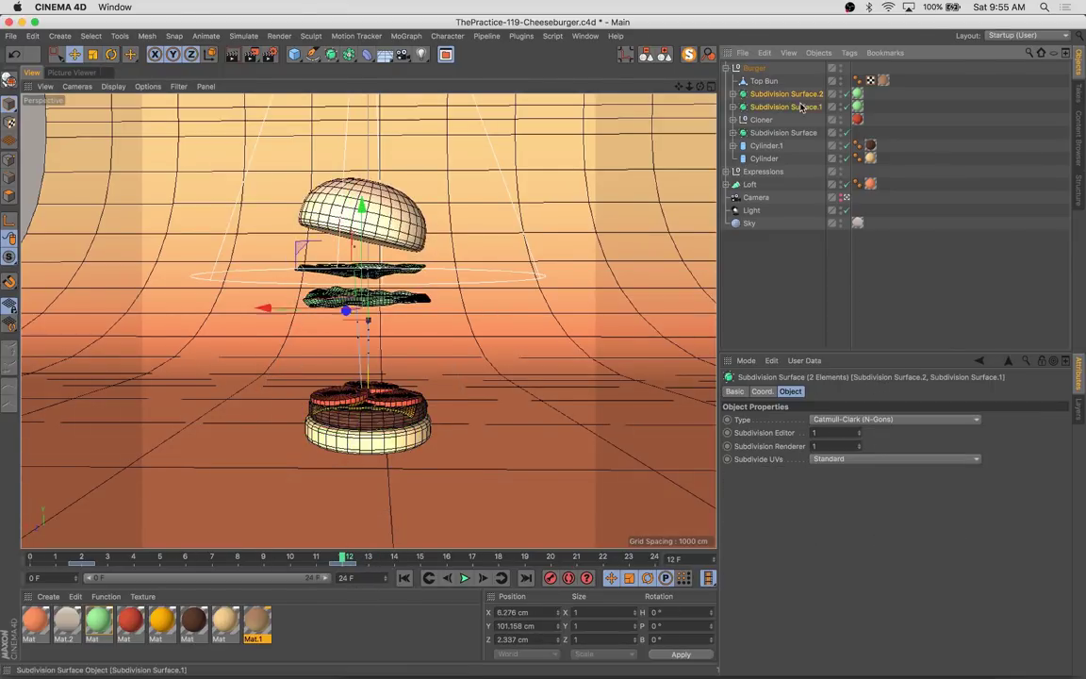
drag(260, 303, 280, 314)
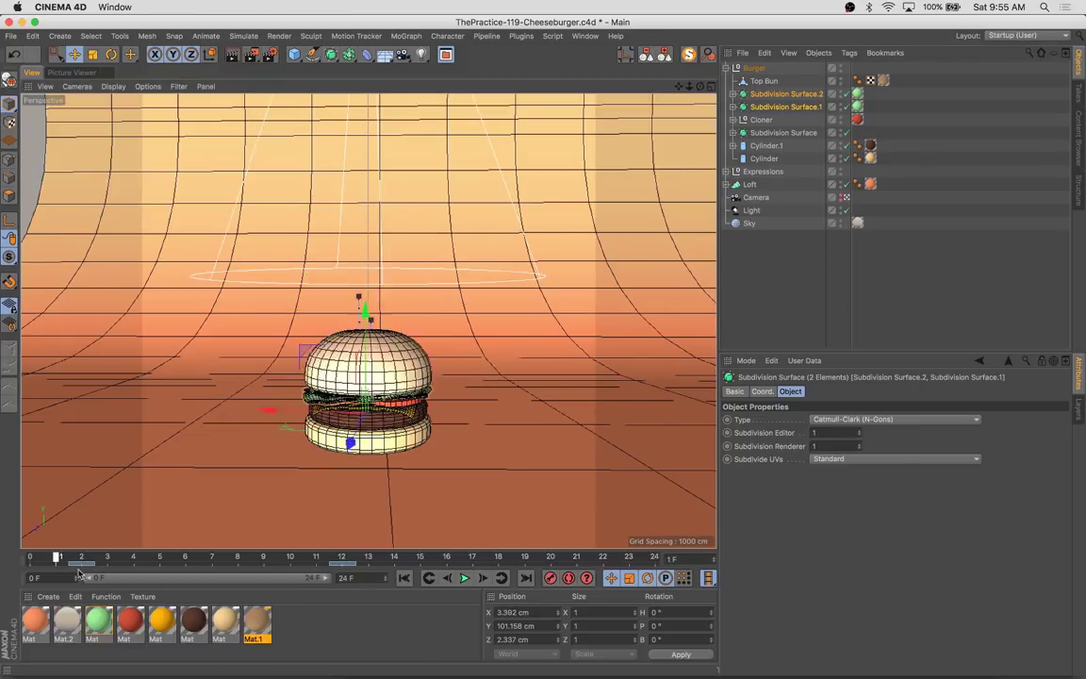
Scrub the animation and raise the tomato layer higher above the patty
drag(91, 563, 319, 557)
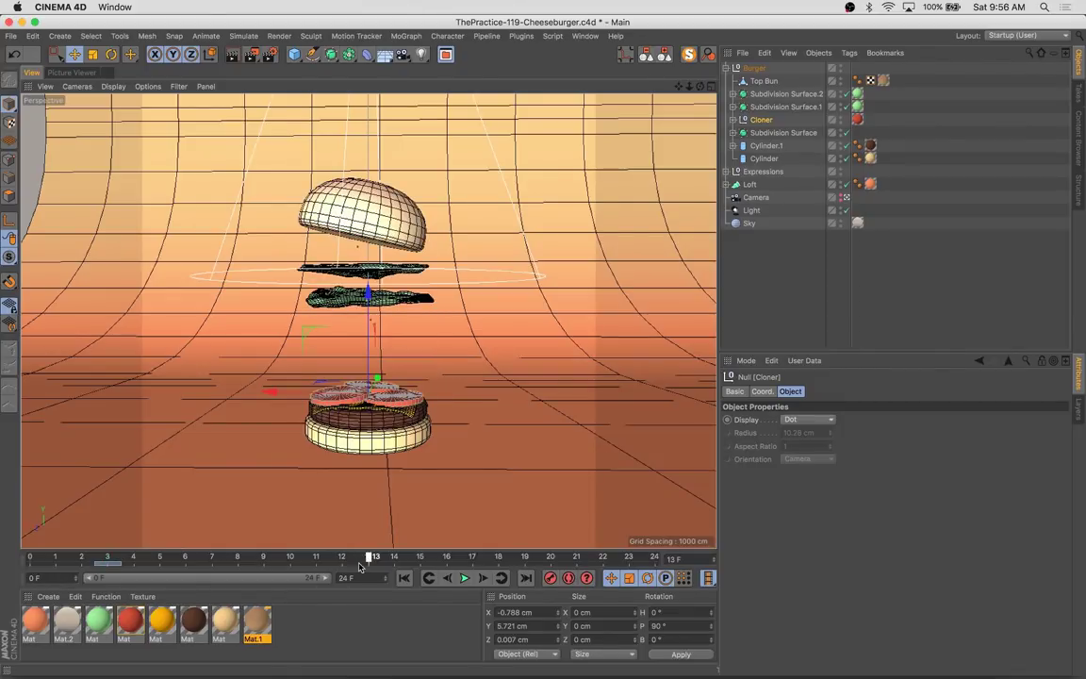
drag(373, 321, 373, 274)
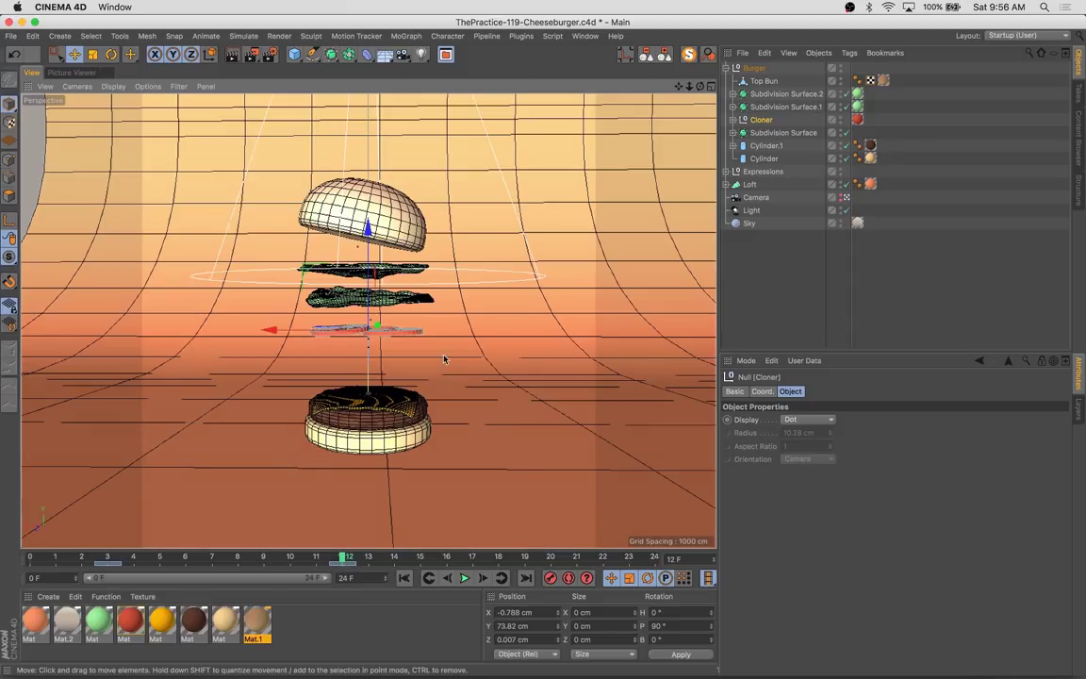
click(370, 297)
click(56, 563)
drag(57, 563, 372, 560)
Select each of the three tomato slice clones in turn to stagger and tilt them
click(742, 123)
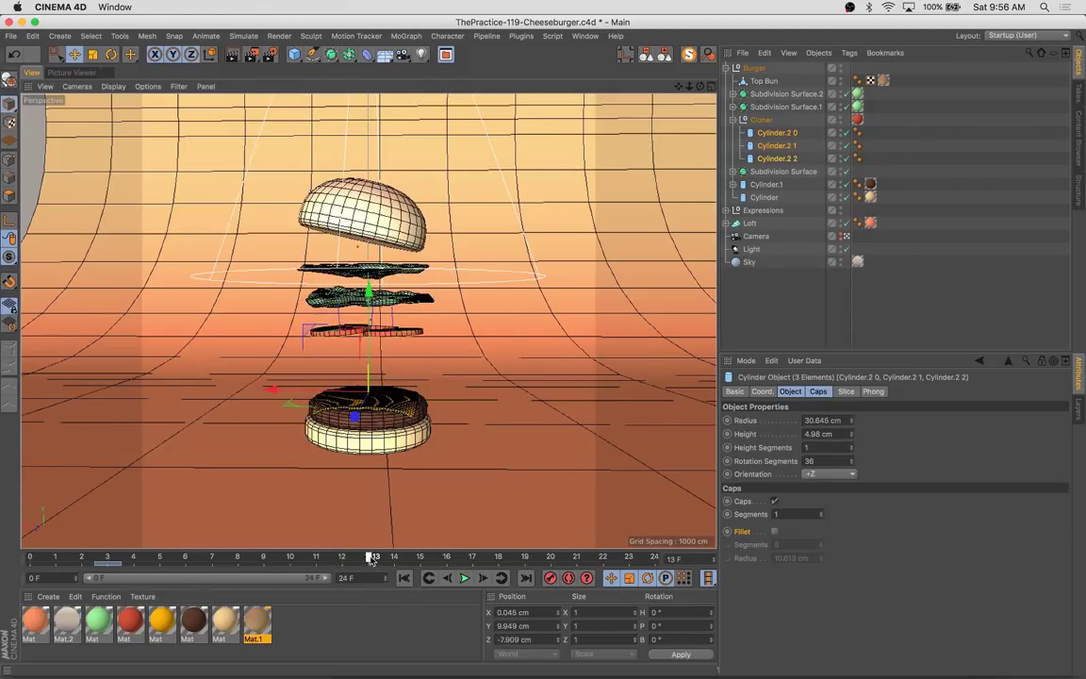
click(339, 311)
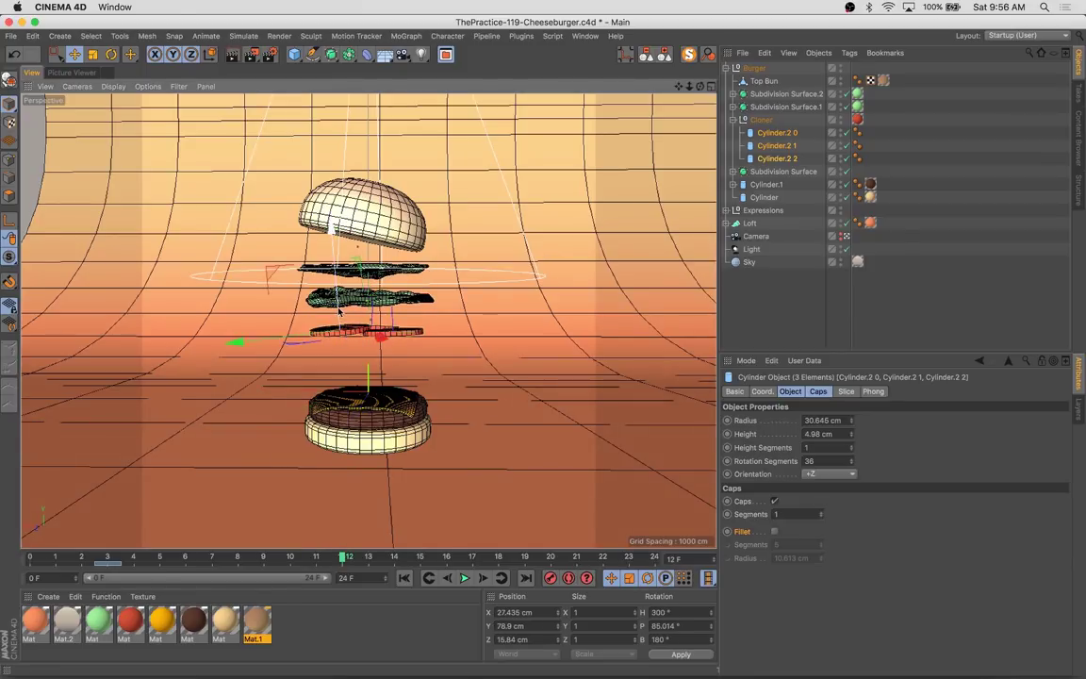
click(377, 274)
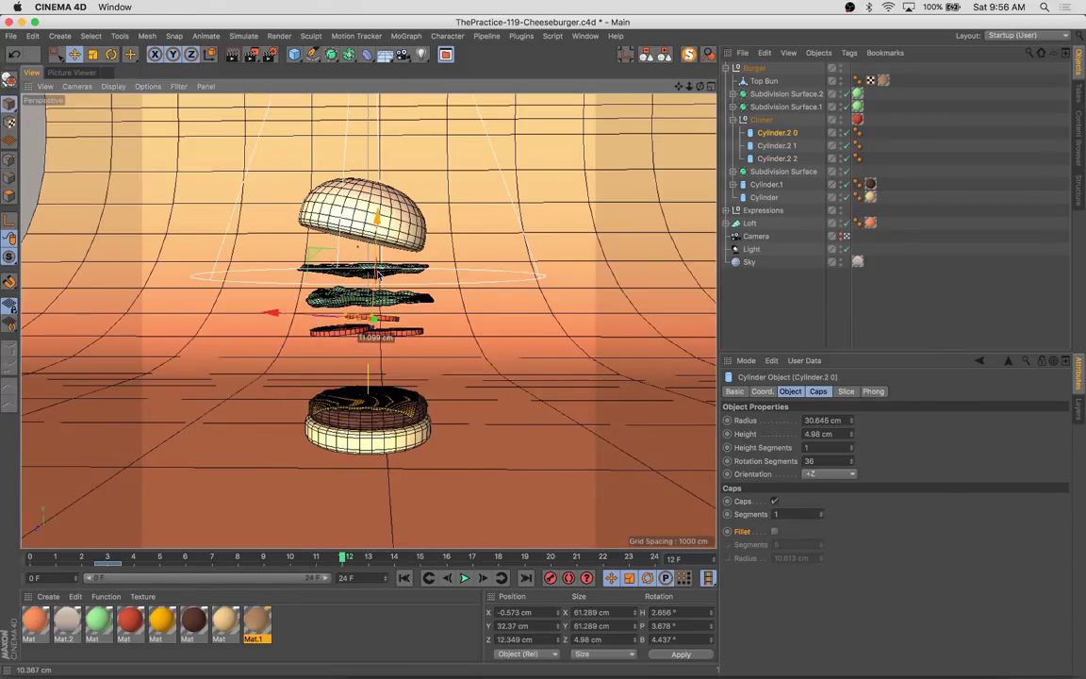
click(358, 330)
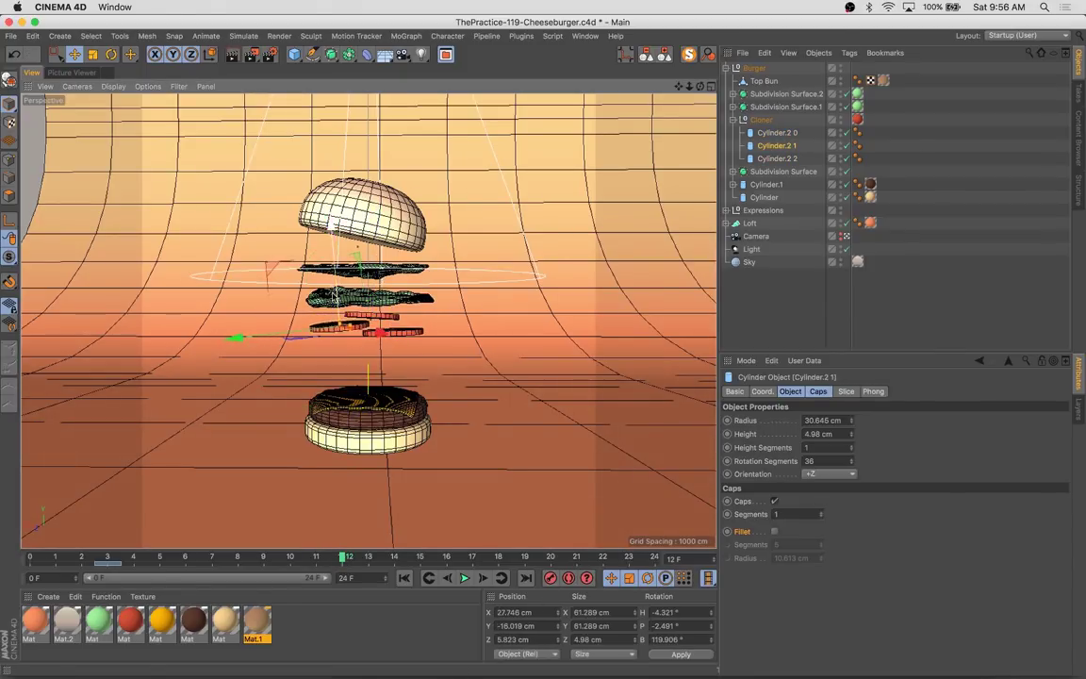
shift+click(356, 270)
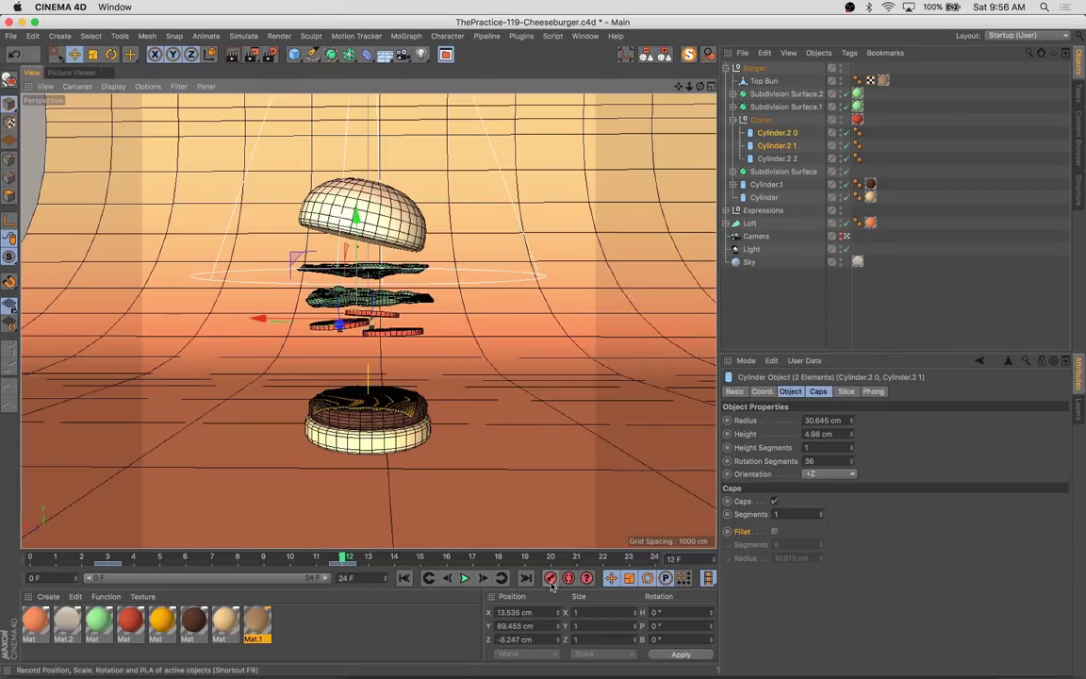
click(395, 331)
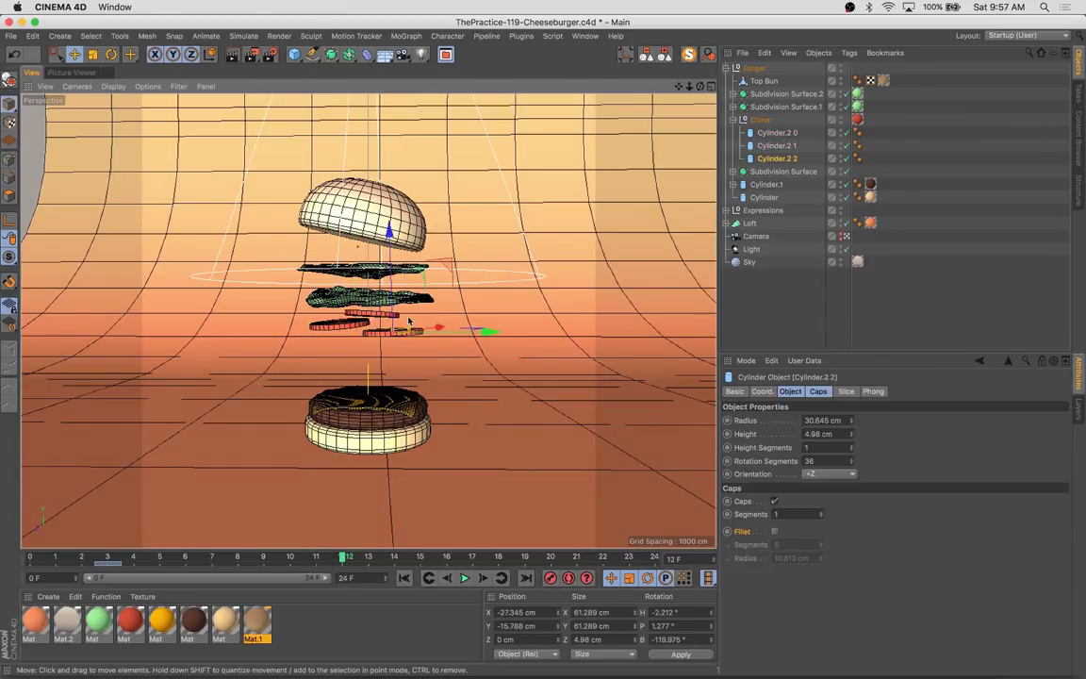
key(r)
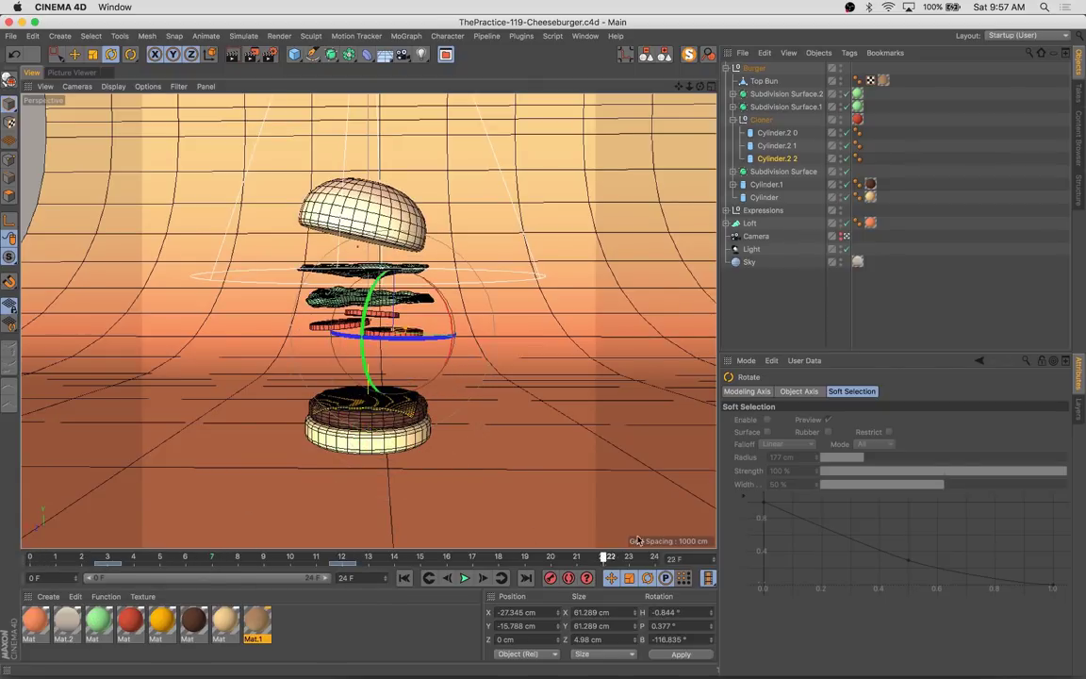
Keyframe the bottom bun and patty lifted higher at frame 14
click(371, 424)
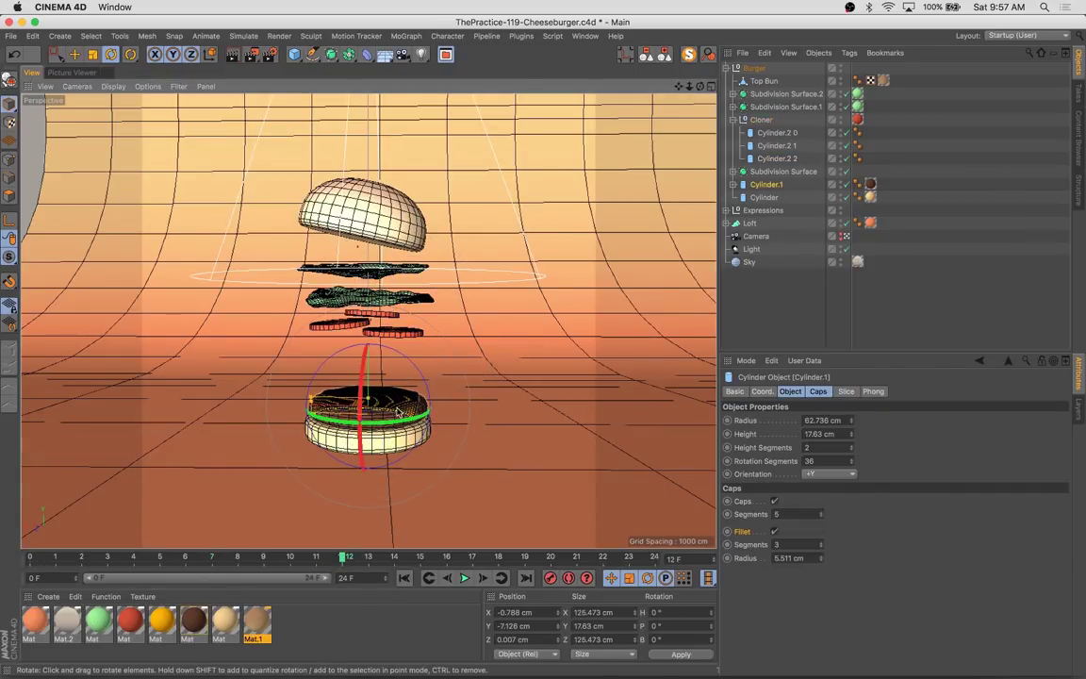
shift+click(342, 401)
click(165, 560)
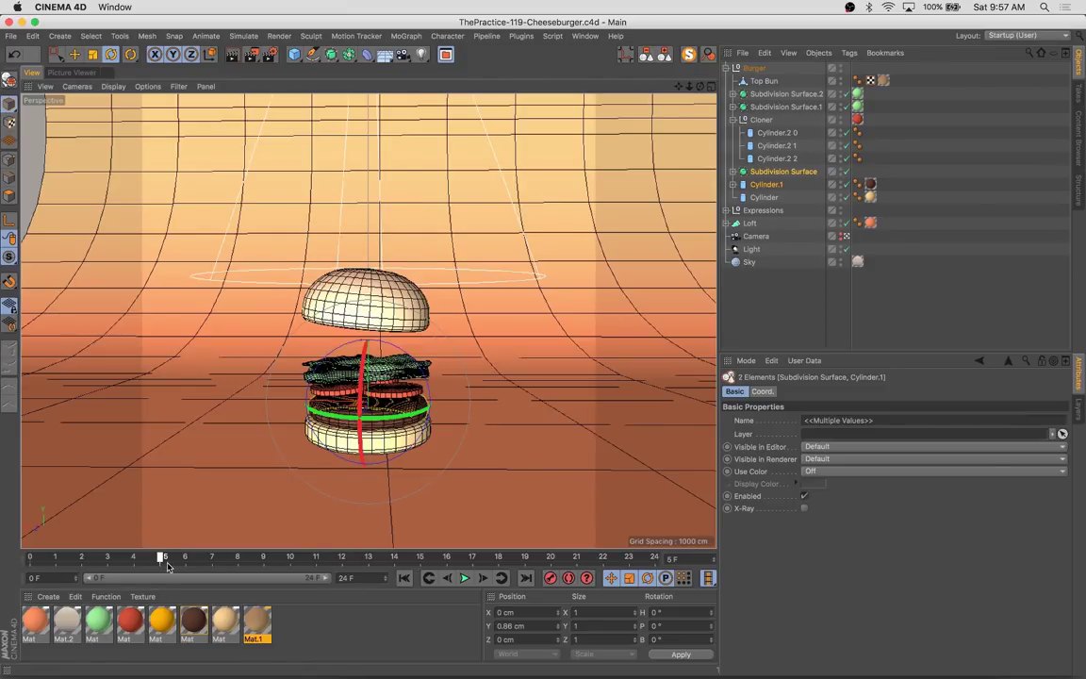
mouse_move(159, 560)
mouse_down()
mouse_move(184, 560)
mouse_move(29, 561)
mouse_move(162, 560)
mouse_up()
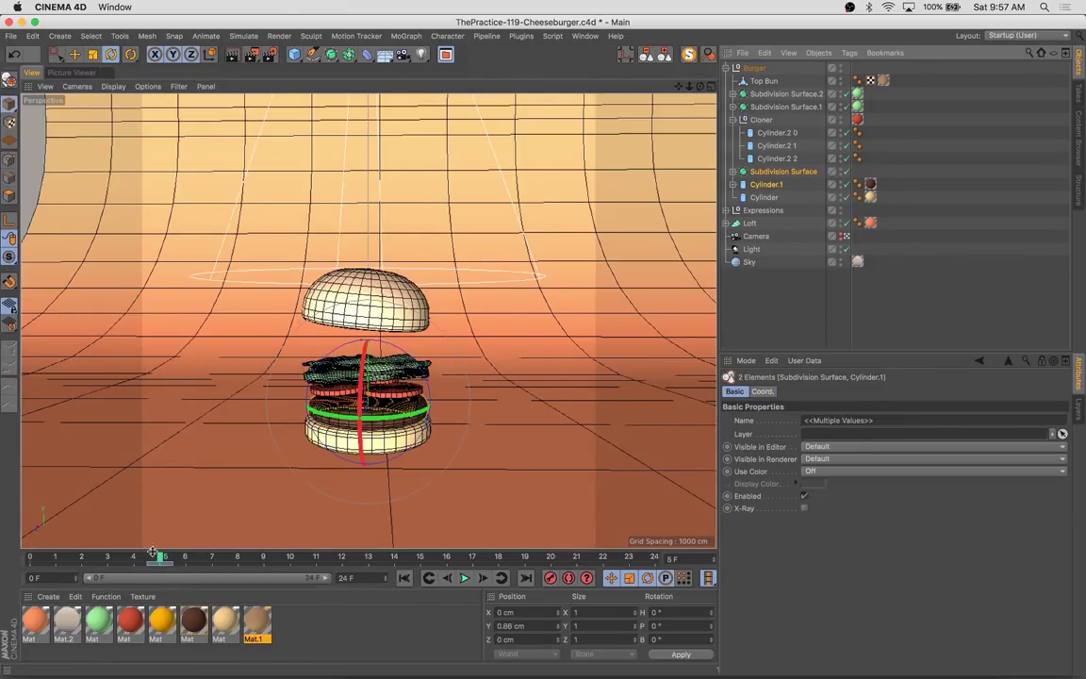
key(e)
drag(356, 408, 366, 364)
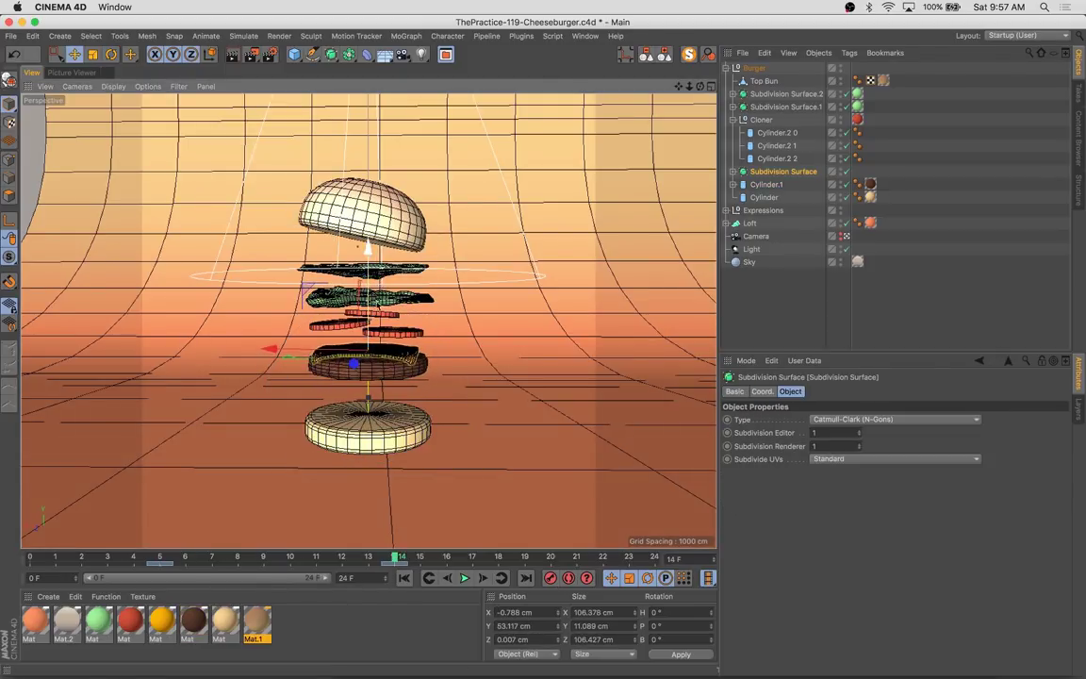
click(549, 578)
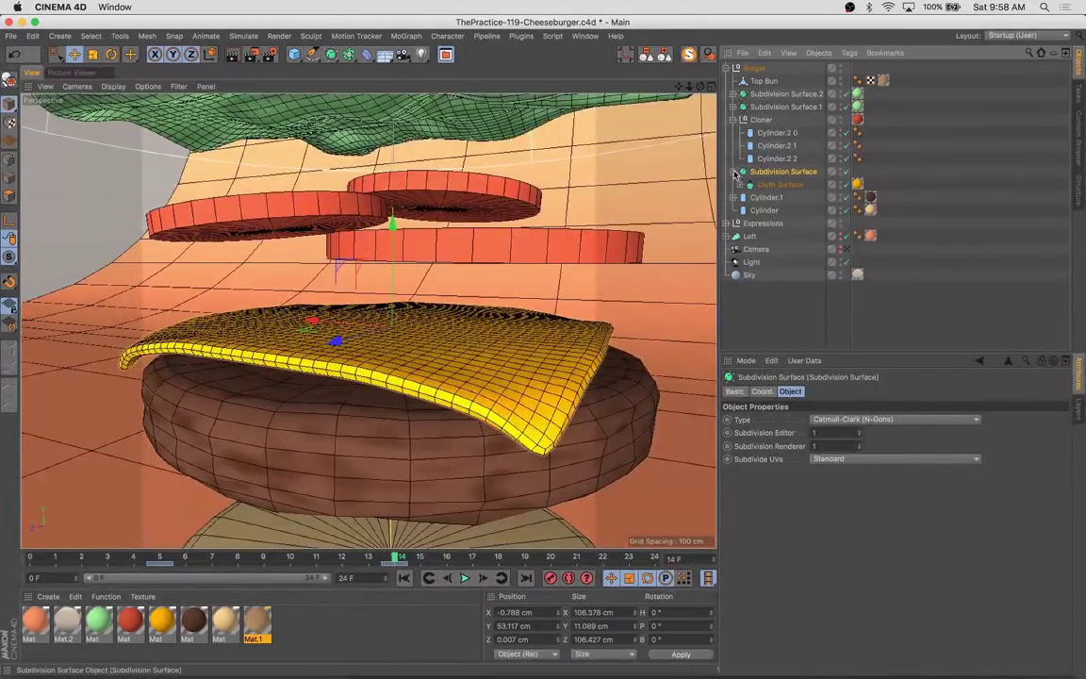
Add a Pose Morph tag to the cheese Plane and rename its new pose to BEND
click(850, 53)
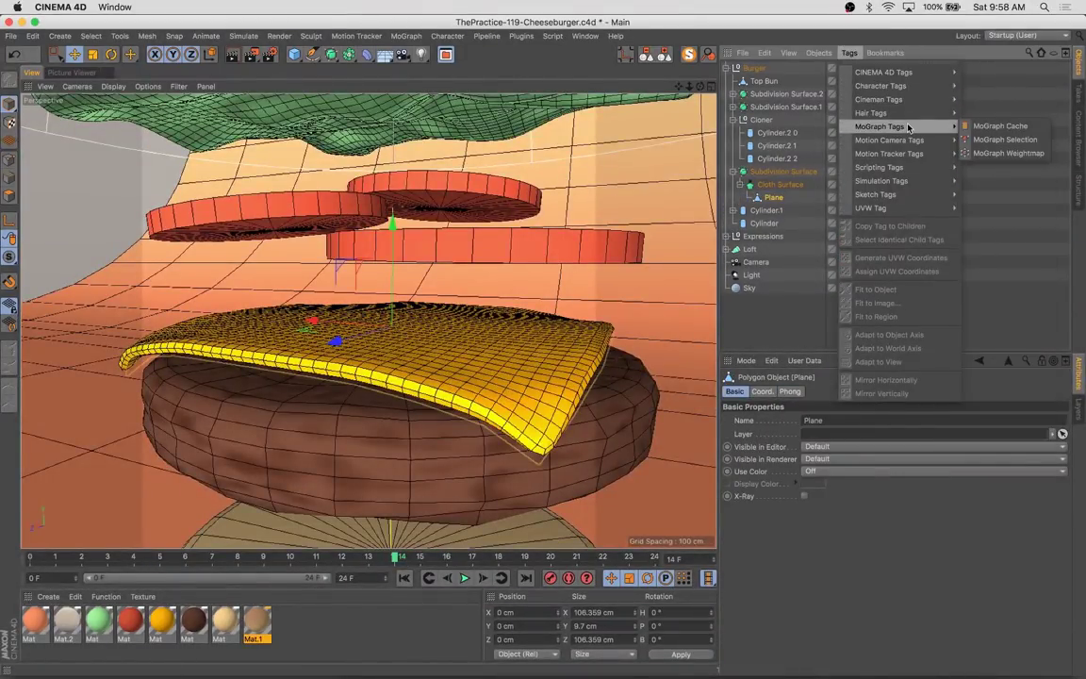
mouse_move(889, 153)
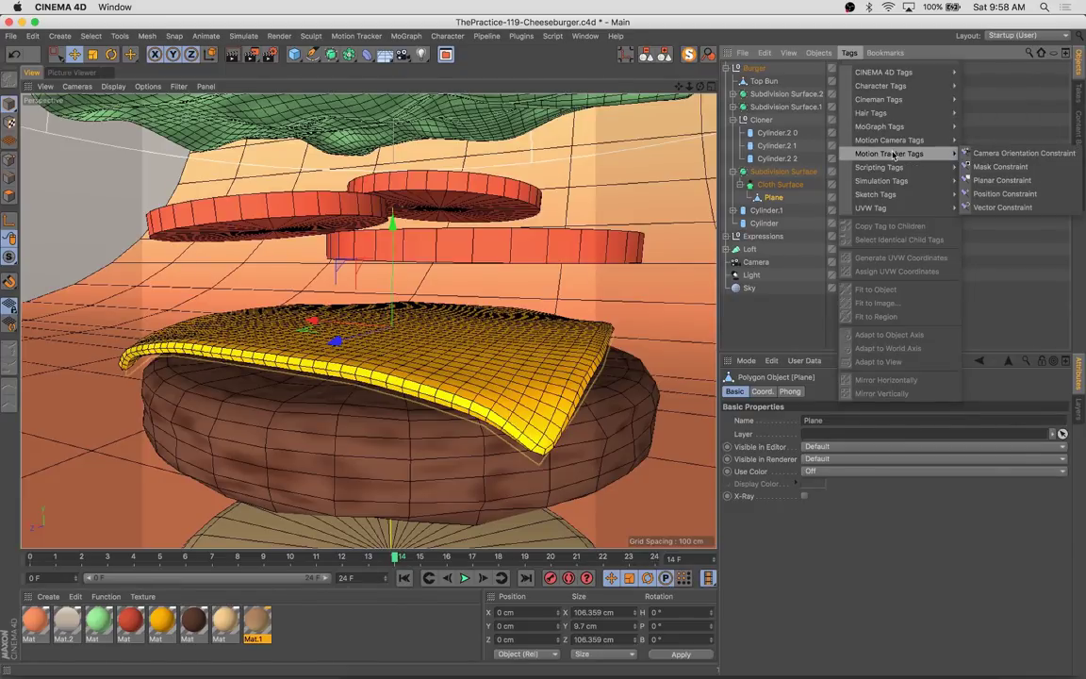
mouse_move(880, 86)
click(998, 166)
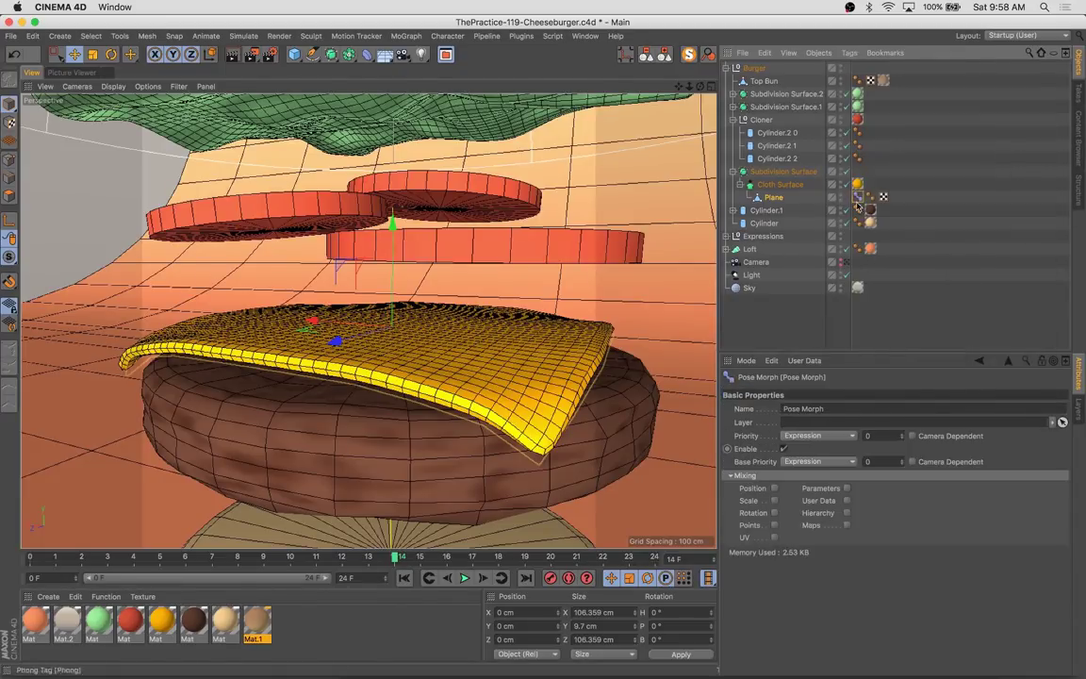
click(775, 526)
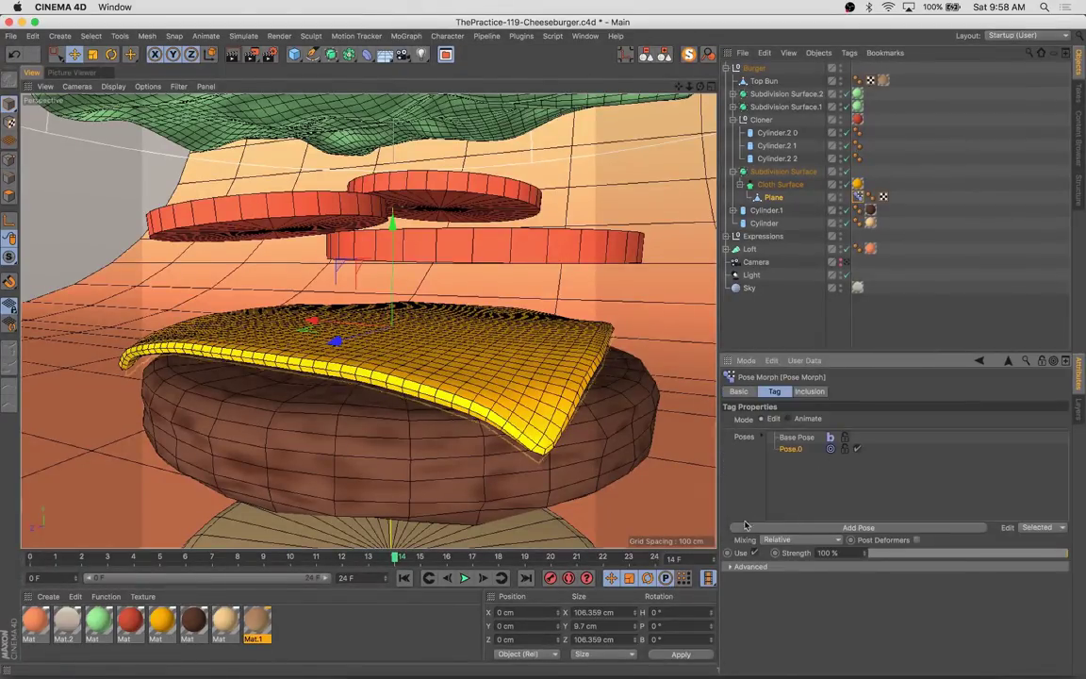
double_click(790, 461)
text(BEND)
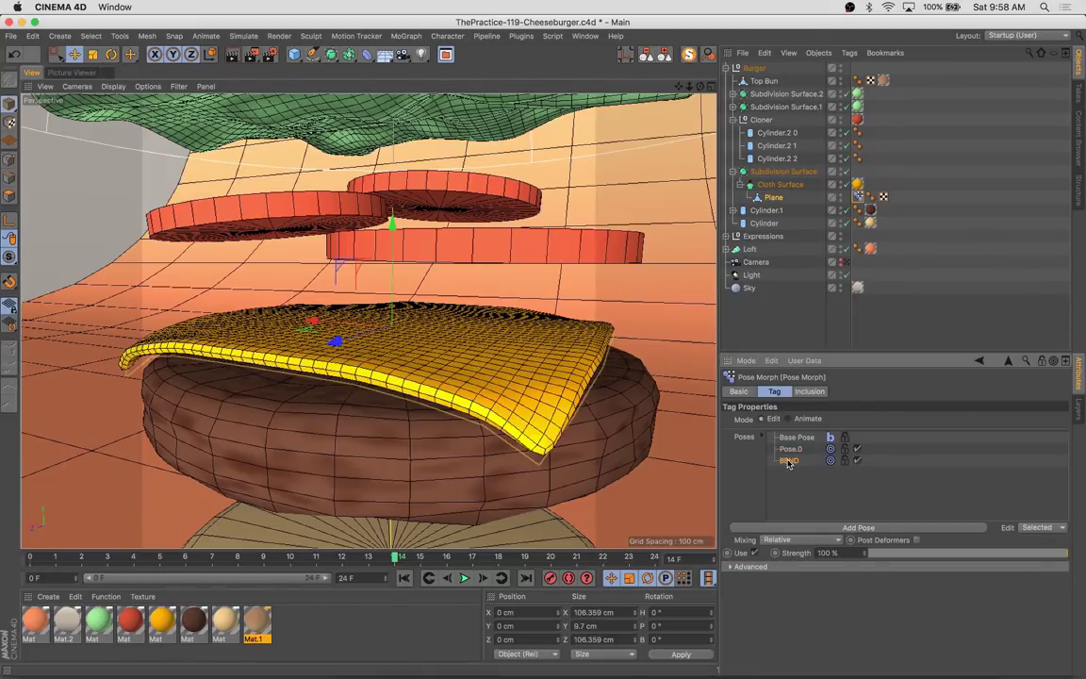
Solo the cheese Plane and switch to Live Selection for its points
click(688, 53)
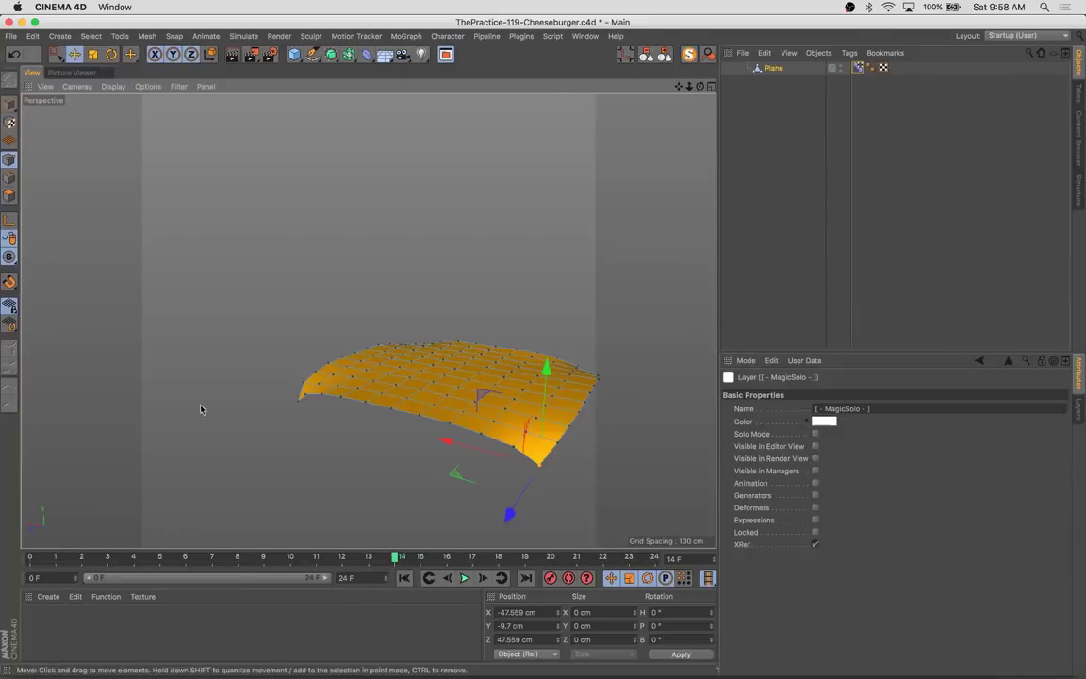
alt+drag(200, 410, 293, 404)
scroll(473, 441, up, 5)
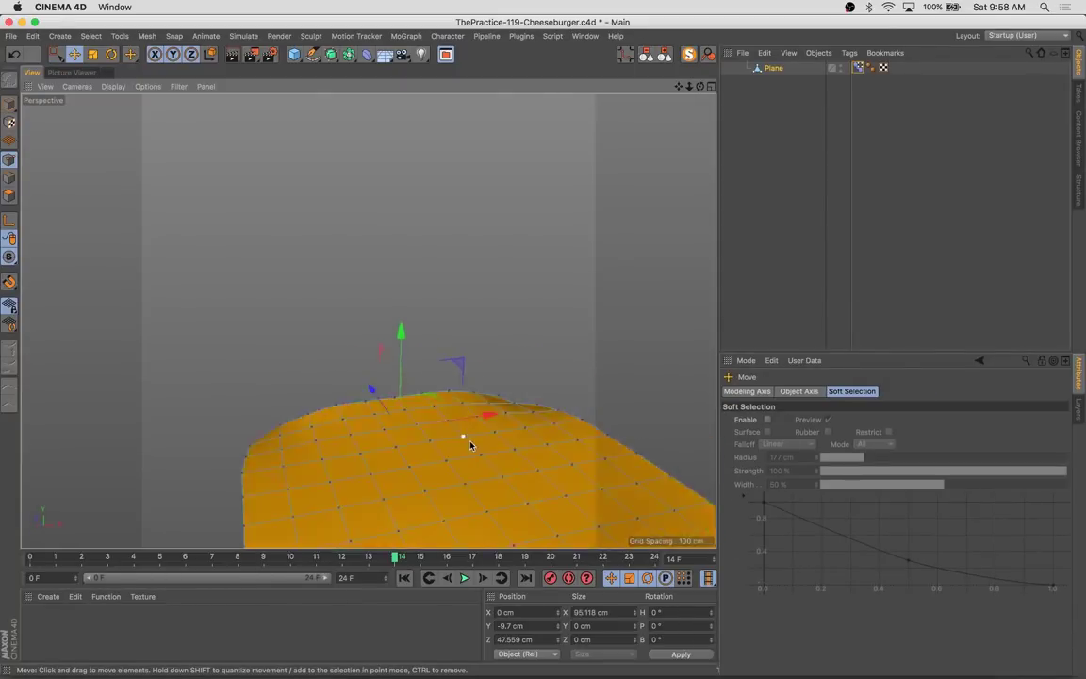
scroll(472, 441, down, 6)
key(9)
alt+drag(533, 415, 662, 420)
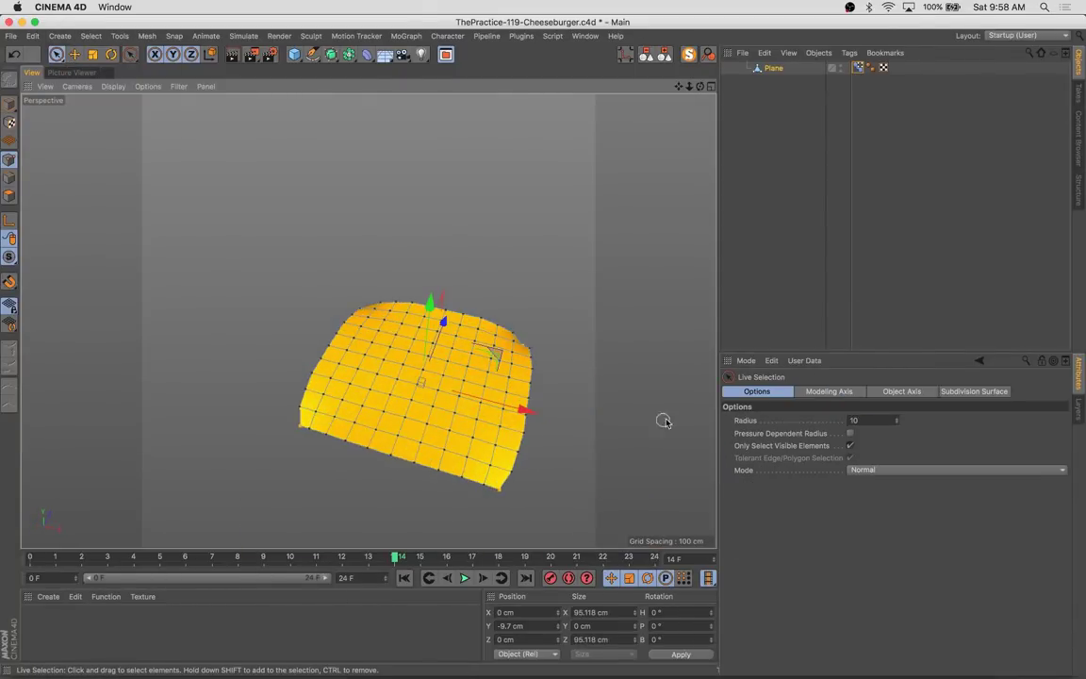
With Soft Selection at a 47 cm radius, raise the plane's centre points
click(953, 470)
click(953, 481)
drag(839, 548, 830, 547)
click(424, 327)
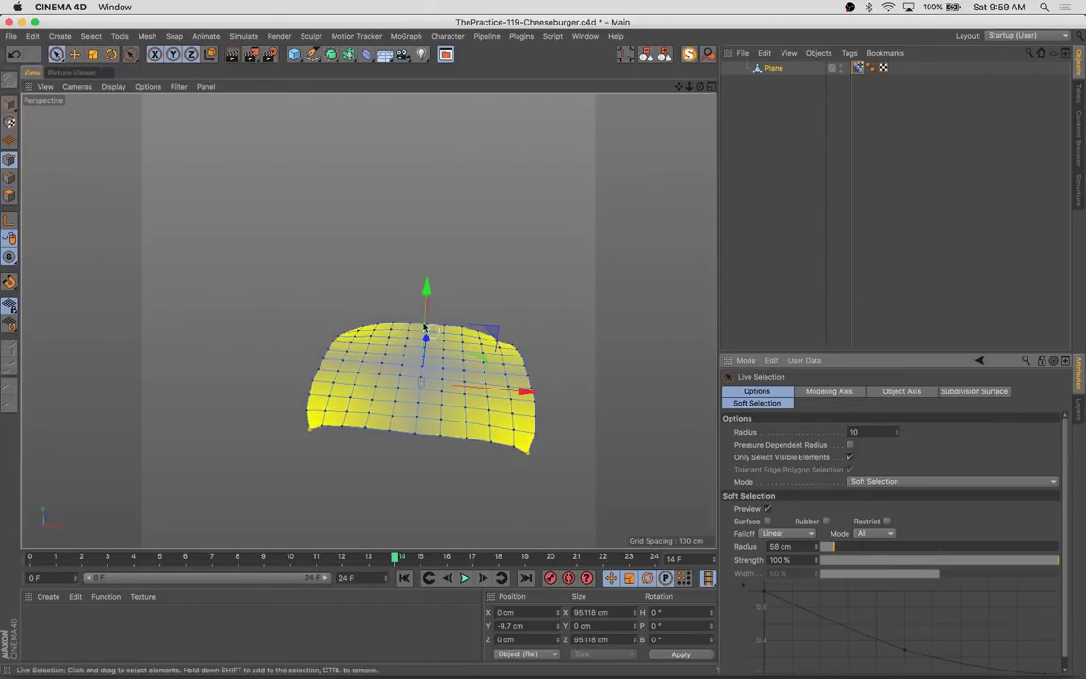
middle_drag(528, 358, 618, 378)
mouse_move(424, 283)
mouse_down()
mouse_move(422, 386)
mouse_move(559, 378)
mouse_up()
drag(820, 547, 828, 547)
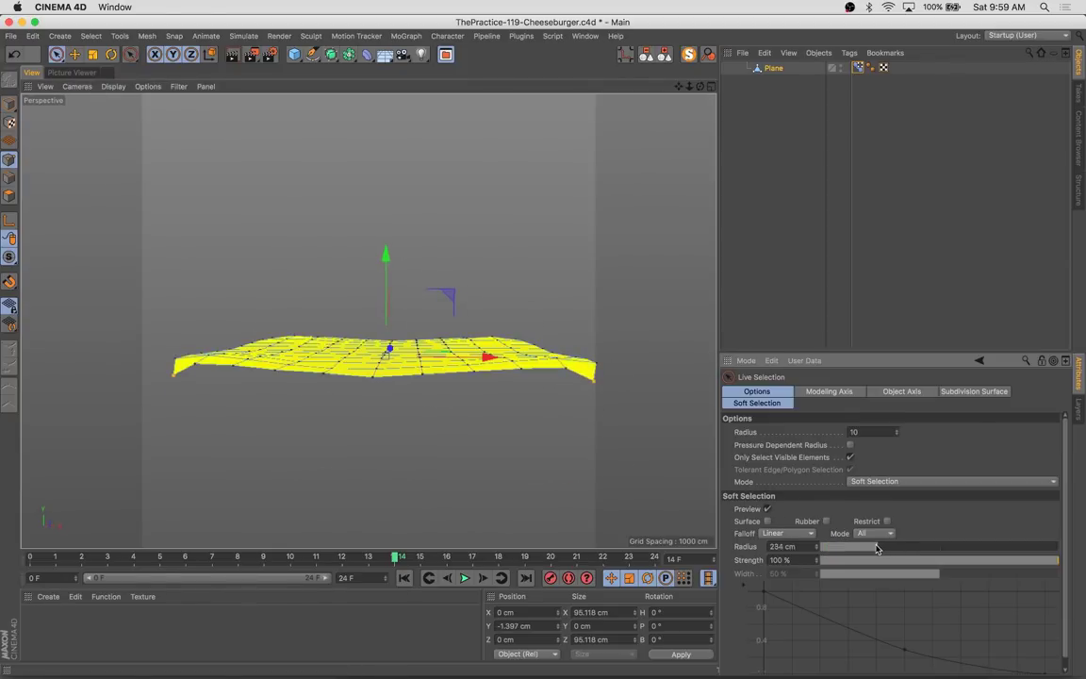
drag(387, 257, 389, 250)
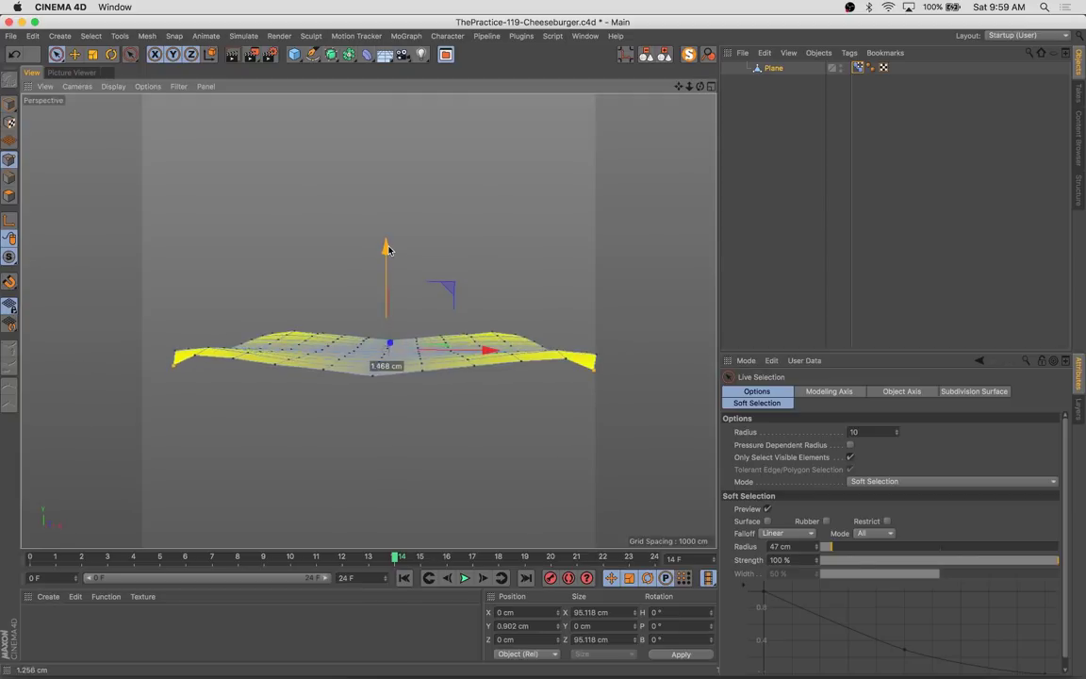
Return to normal selection and inspect the drooping cheese shape from several angles
click(952, 481)
click(886, 469)
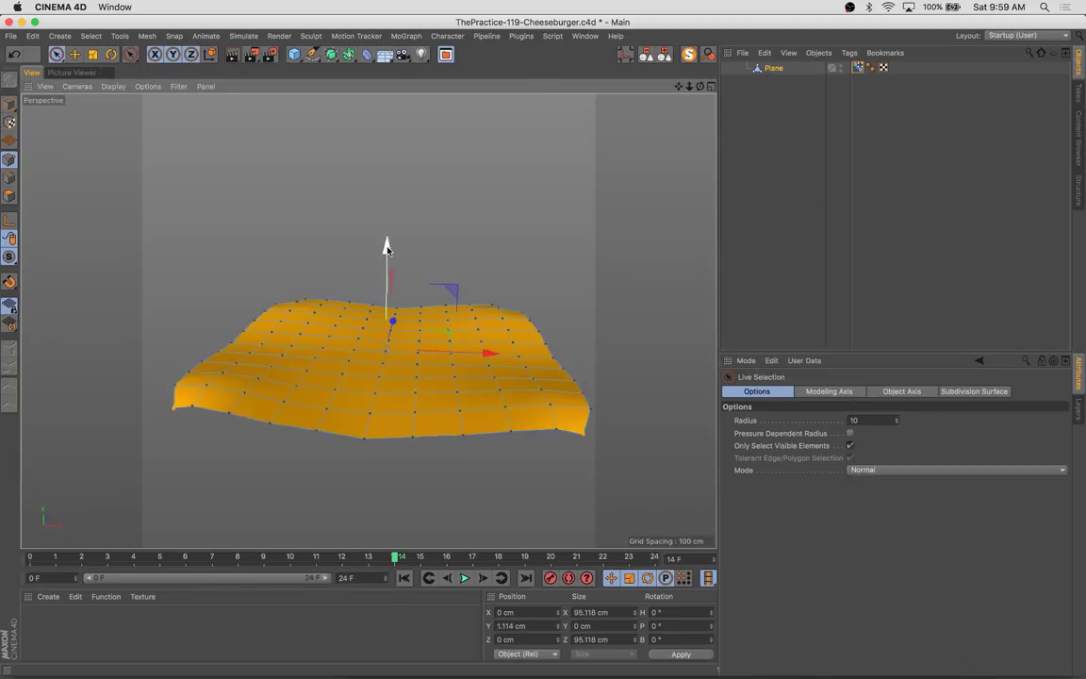
mouse_move(405, 262)
alt+mouse_down()
mouse_move(387, 238)
mouse_move(449, 347)
mouse_move(333, 256)
alt+mouse_up()
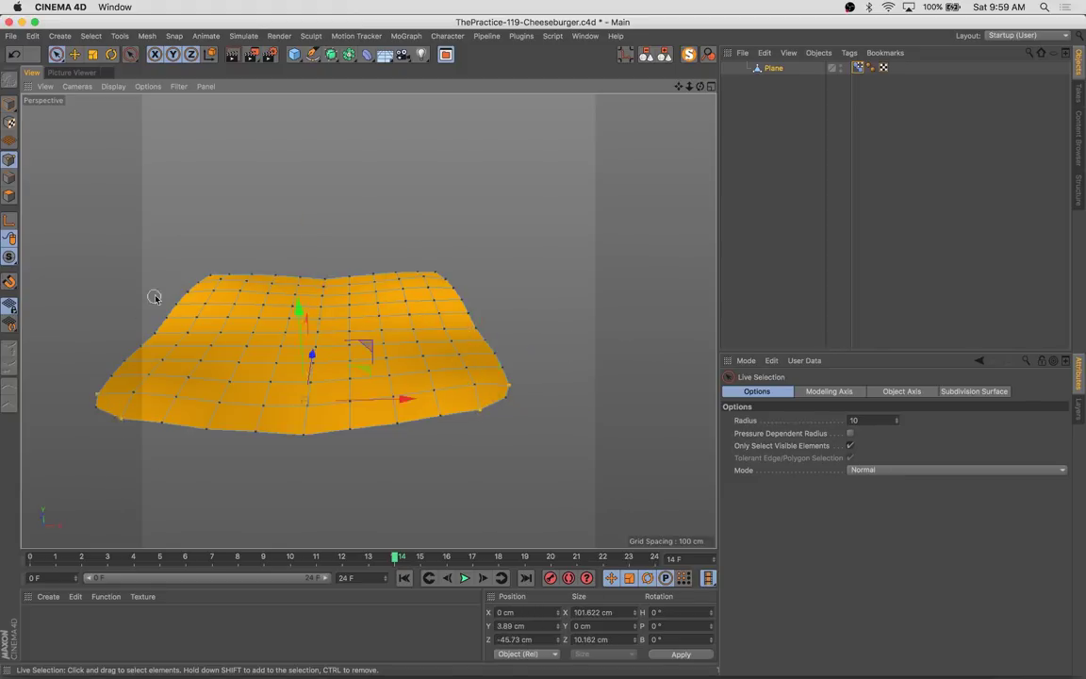
alt+drag(155, 298, 170, 157)
mouse_move(440, 132)
alt+mouse_down()
mouse_move(516, 157)
mouse_move(315, 145)
mouse_move(551, 365)
alt+mouse_up()
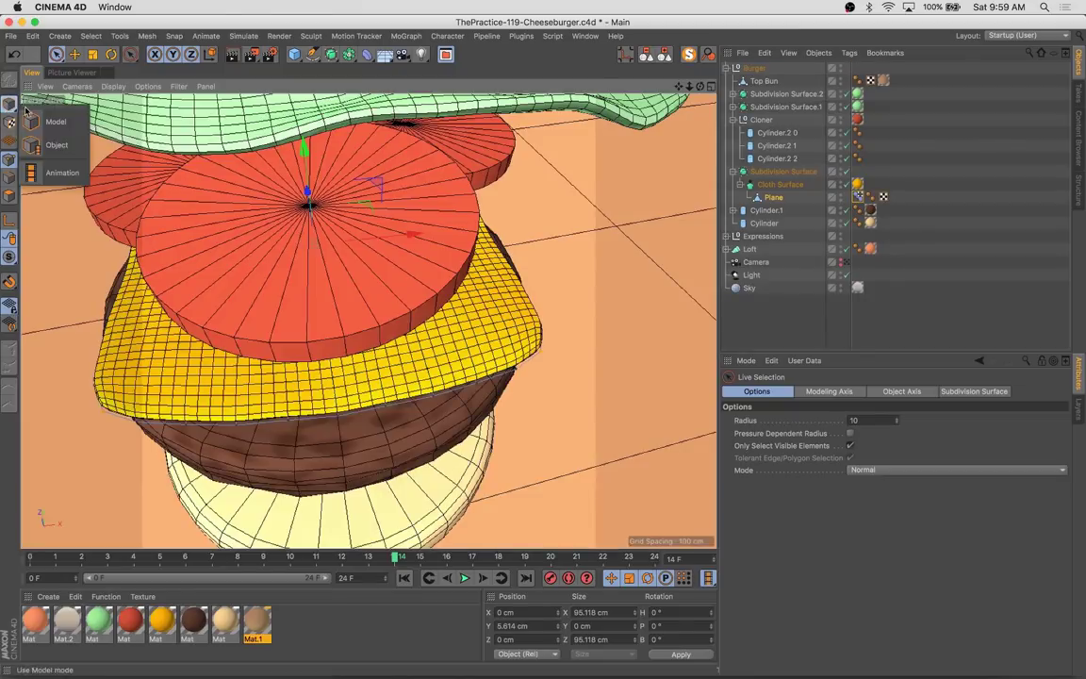
Set the Pose Morph tag to Animate and key the BEND pose from 0% up to 100%
drag(10, 123, 57, 160)
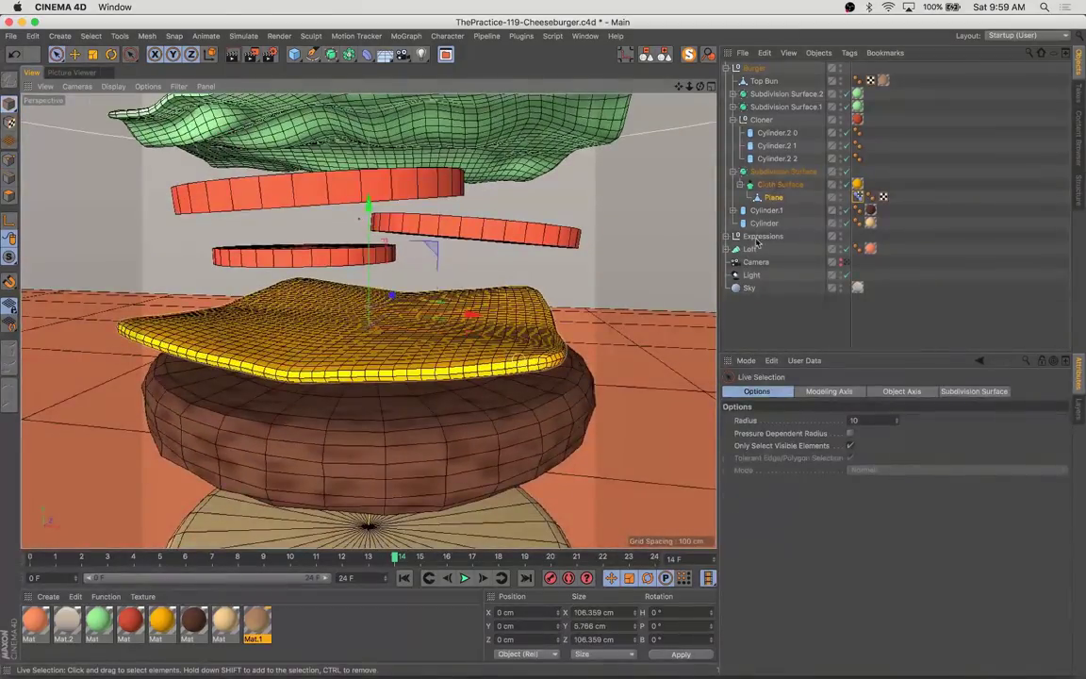
click(857, 197)
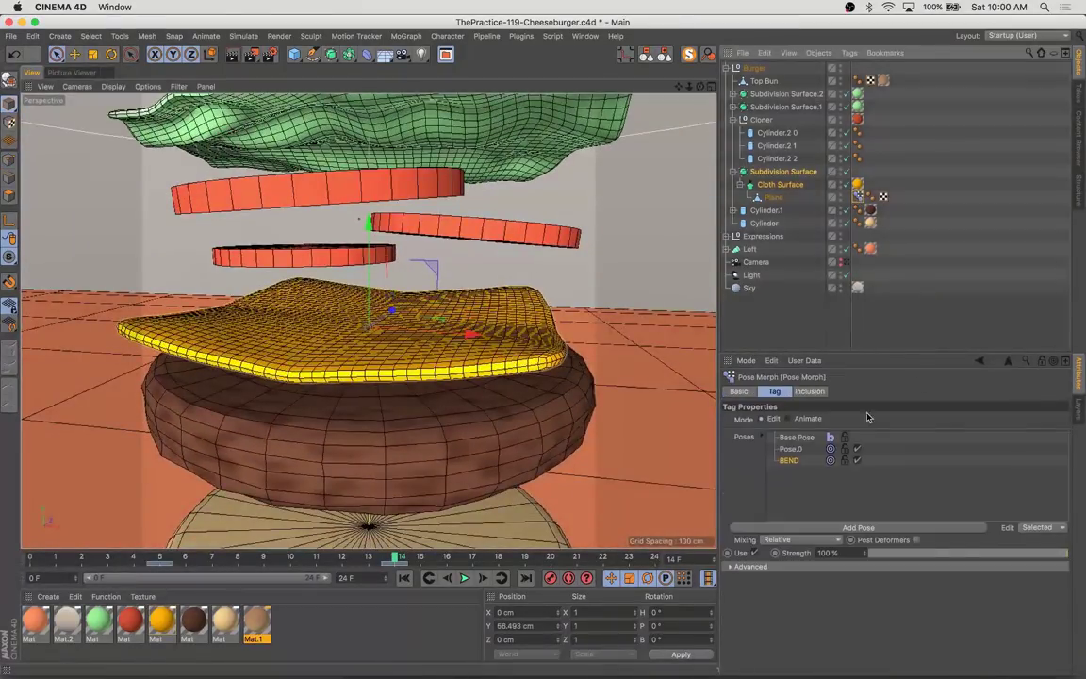
click(986, 449)
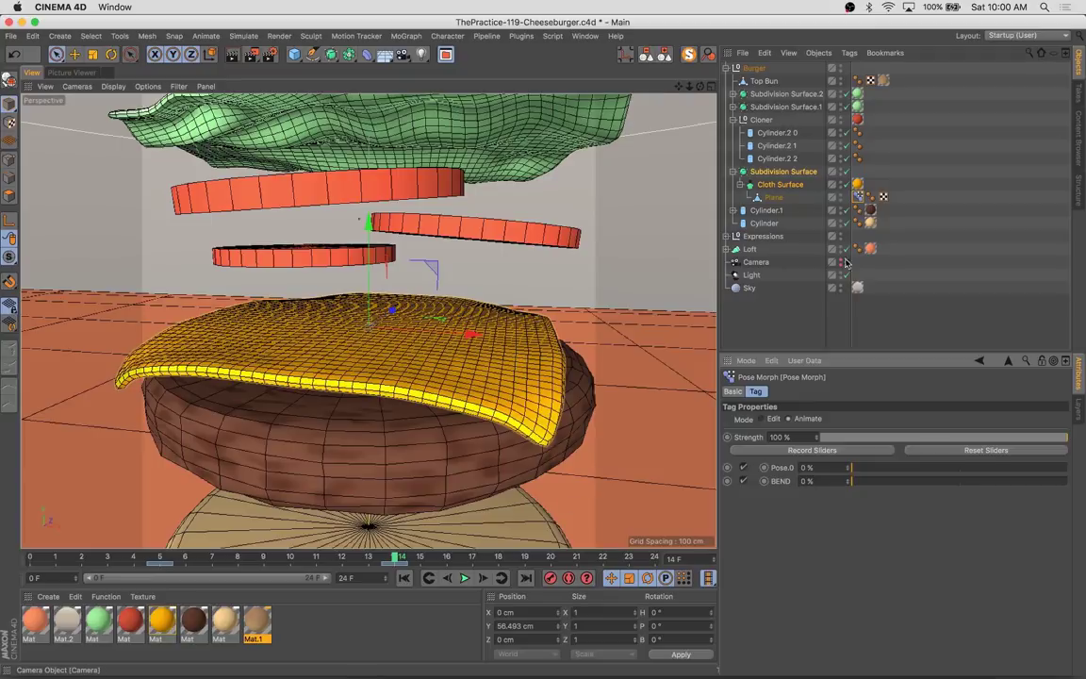
key(h)
mouse_move(395, 556)
mouse_down()
mouse_move(4, 556)
mouse_move(419, 558)
mouse_up()
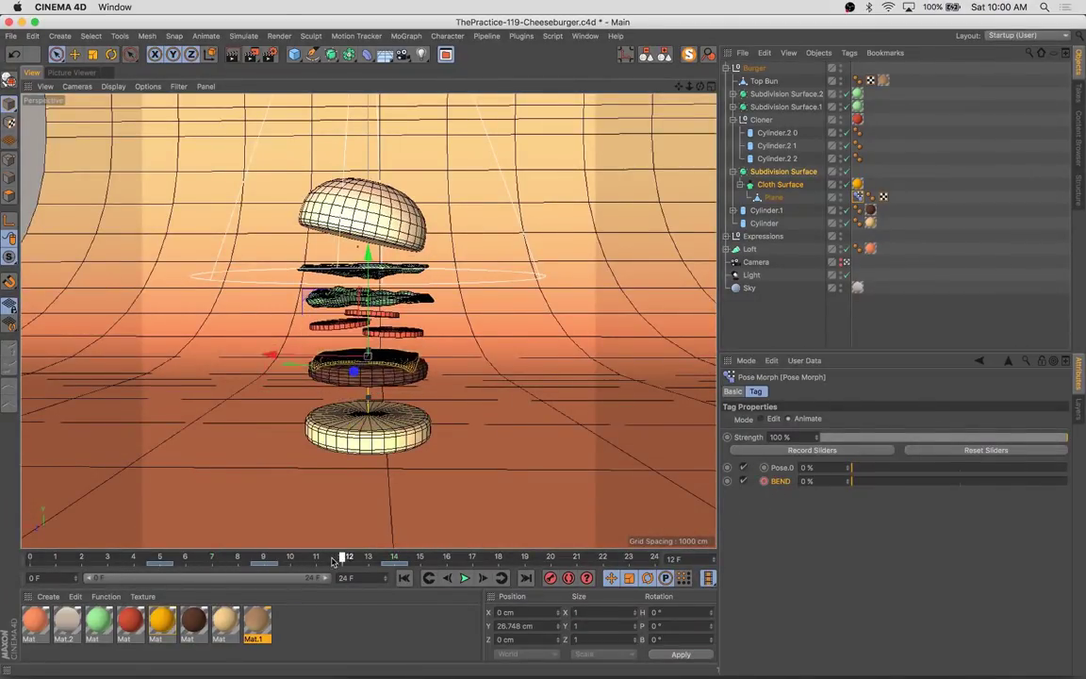
drag(850, 481, 965, 481)
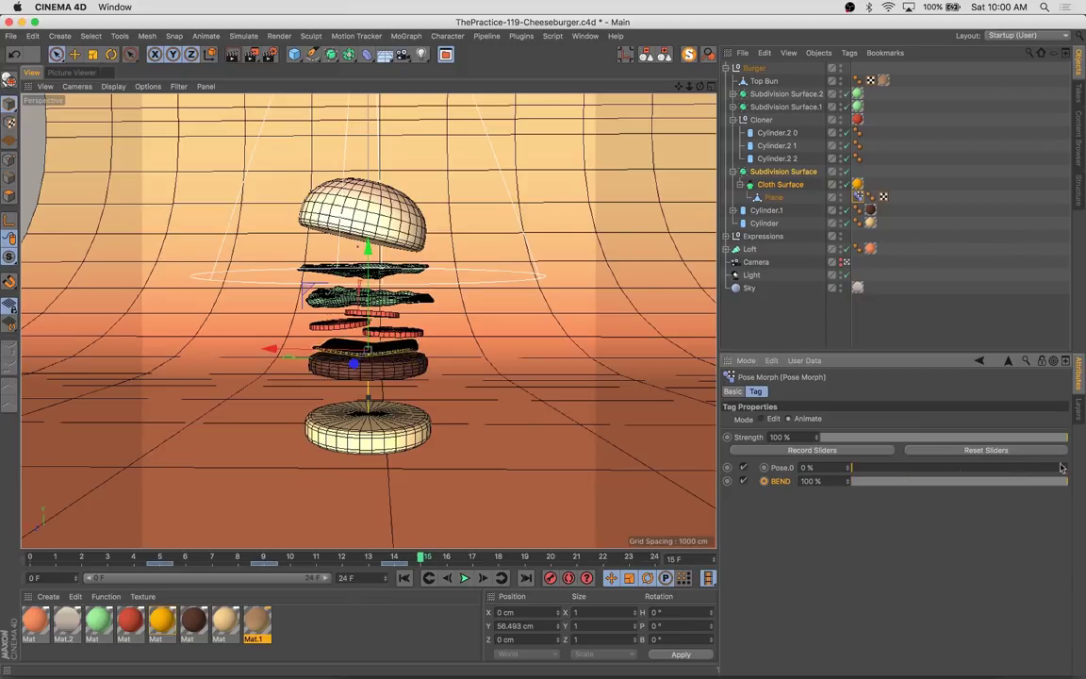
Scrub around frames 15–17 to check the curving cheese and select the bottom bun
drag(427, 560, 476, 566)
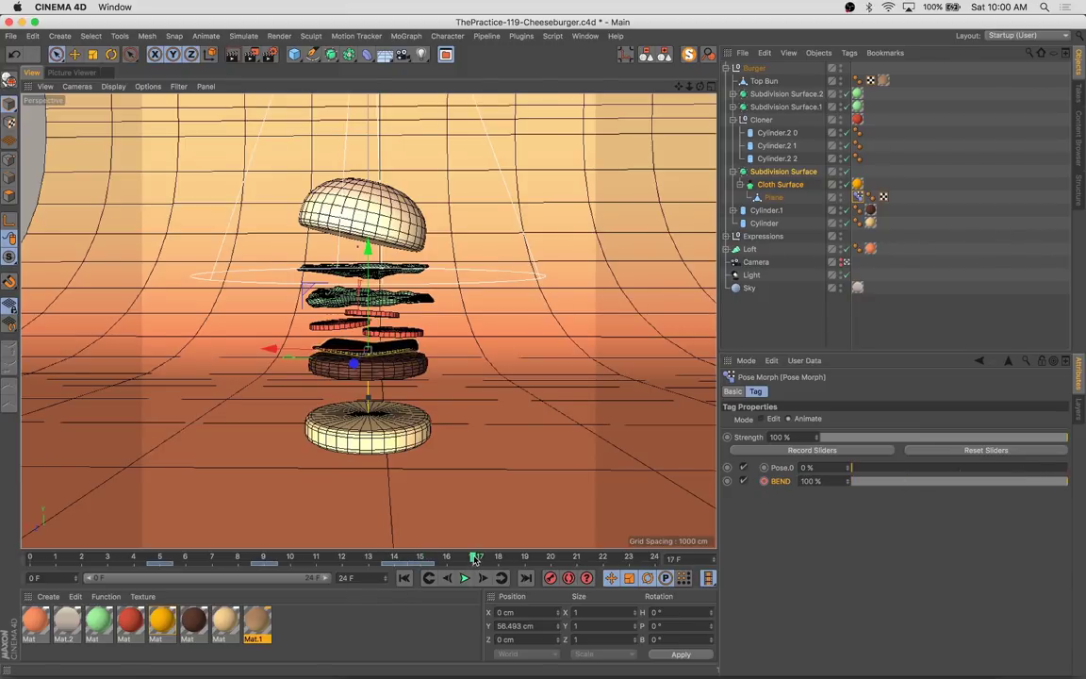
click(429, 508)
drag(95, 558, 215, 558)
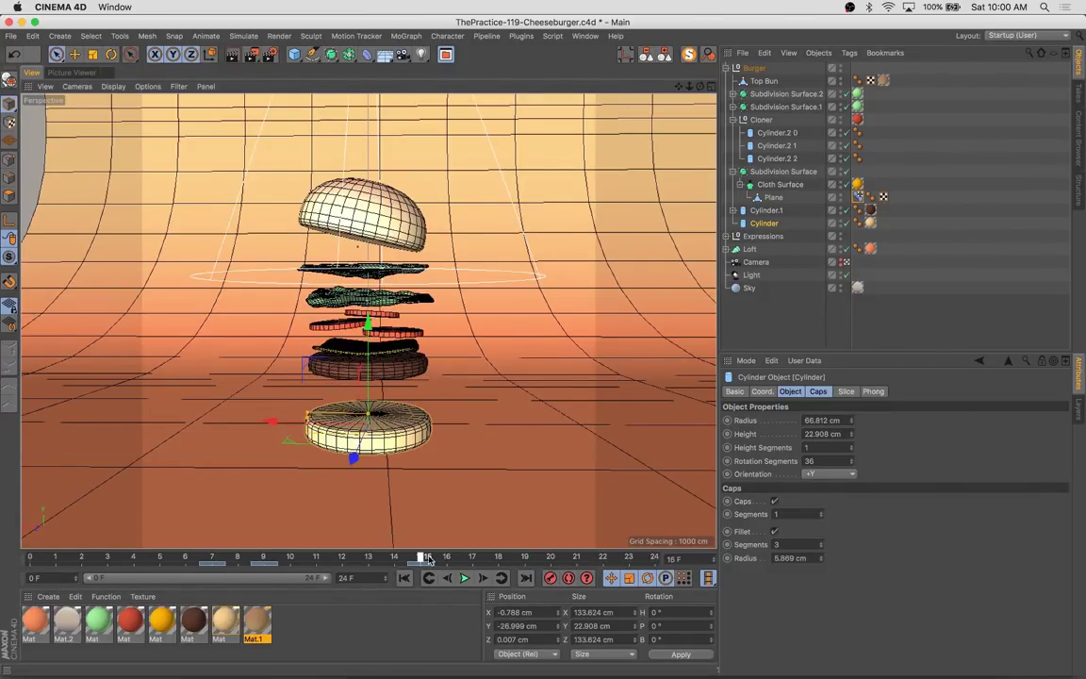
Tilt the bottom bun slightly, then clear the selection and return to the animation start
key(r)
drag(367, 336, 366, 342)
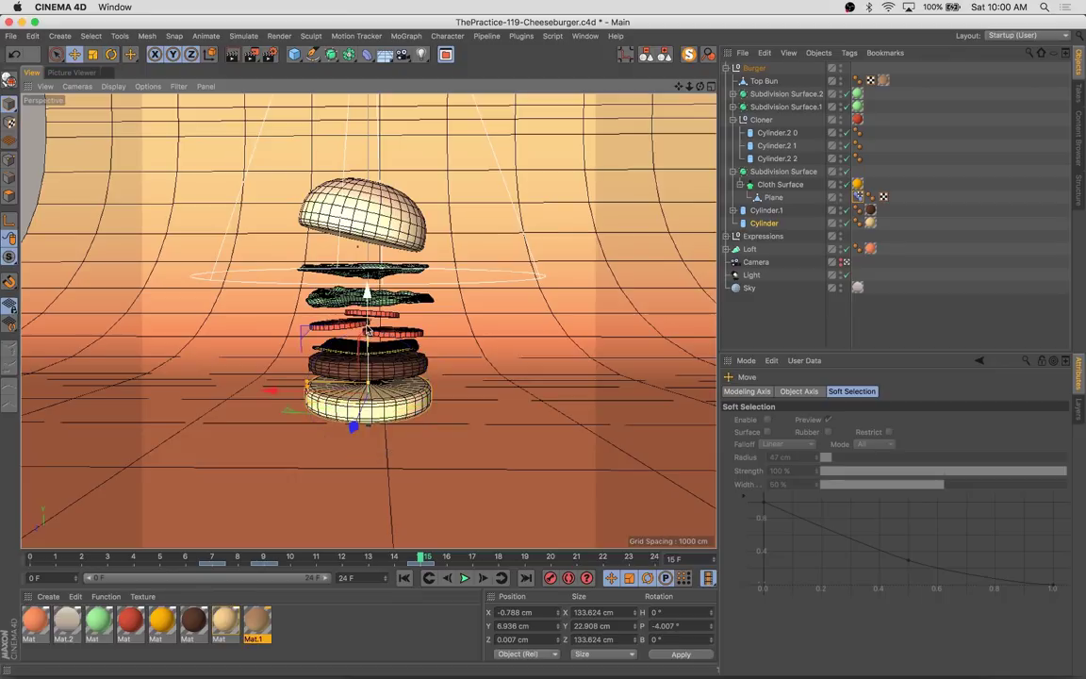
click(404, 488)
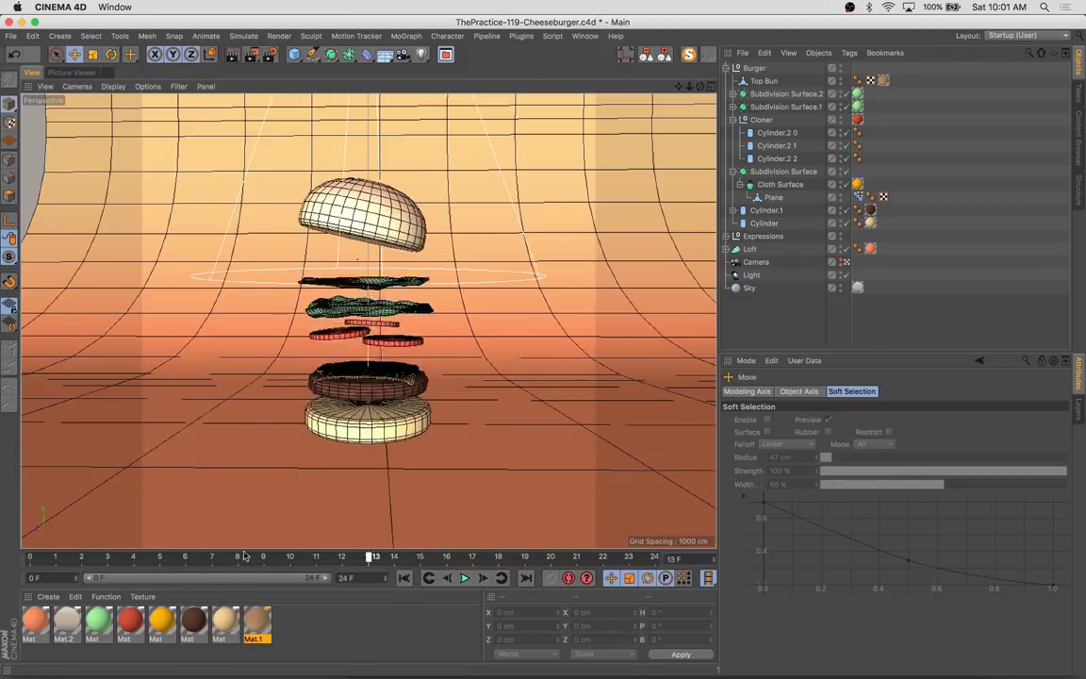
key(shift+f)
At frame 15, raise the Burger group slightly and set its Y scale to 1.08
click(745, 71)
drag(526, 566, 421, 560)
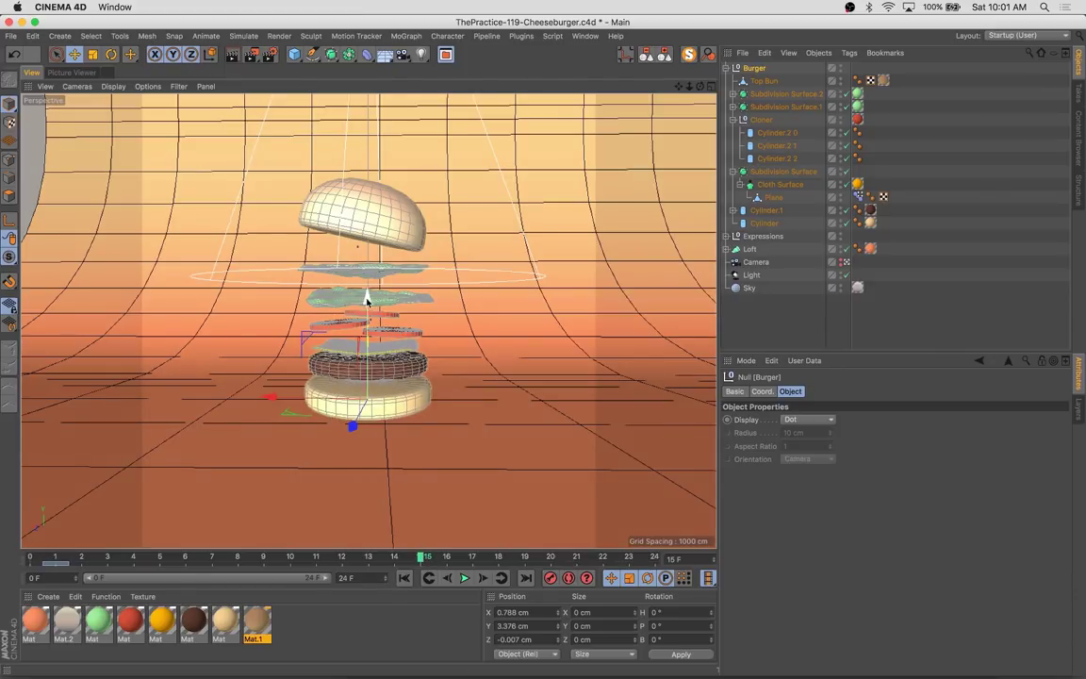
drag(364, 298, 364, 291)
click(762, 391)
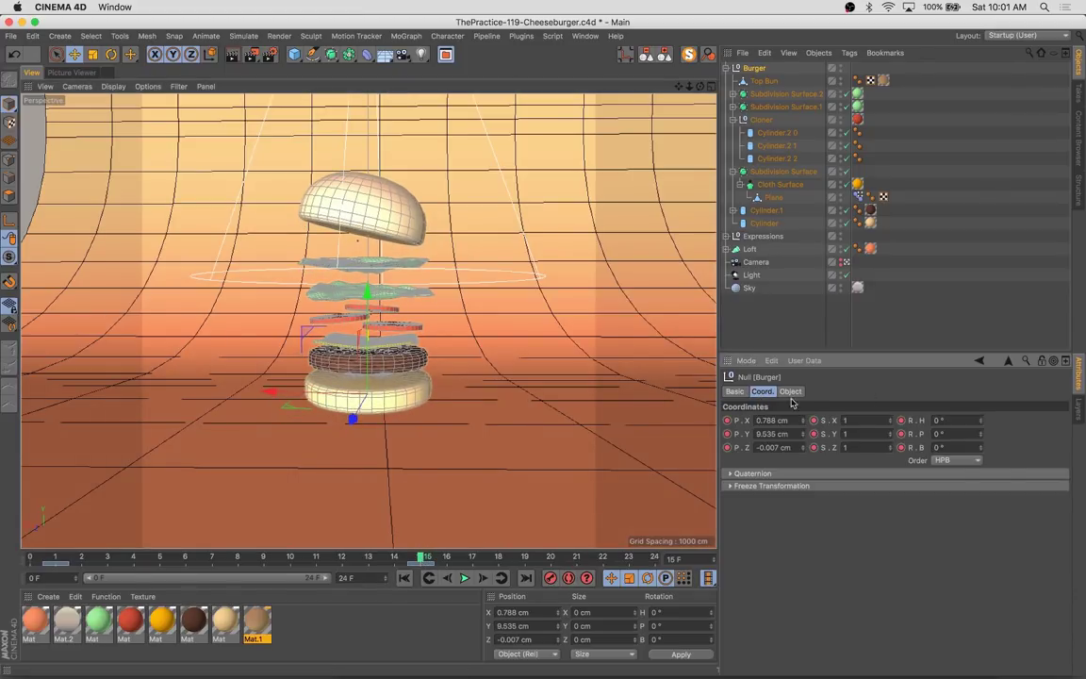
drag(804, 433, 806, 389)
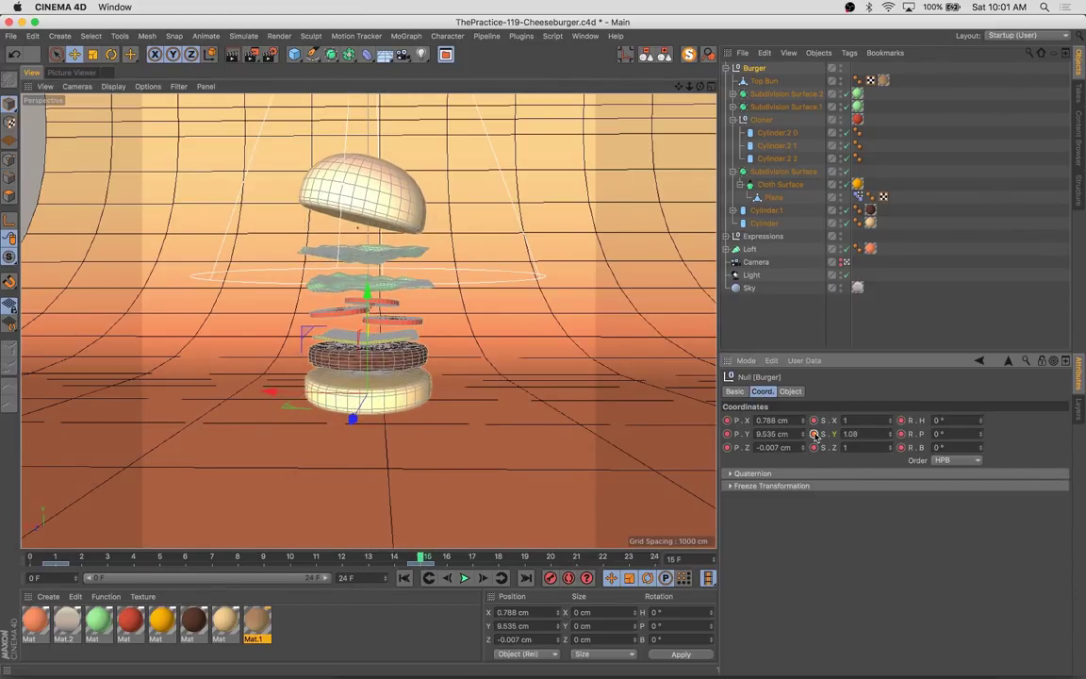
Move the Burger's frame-1 keys to frame 23 and play back to check the timing
drag(422, 558, 451, 558)
click(55, 564)
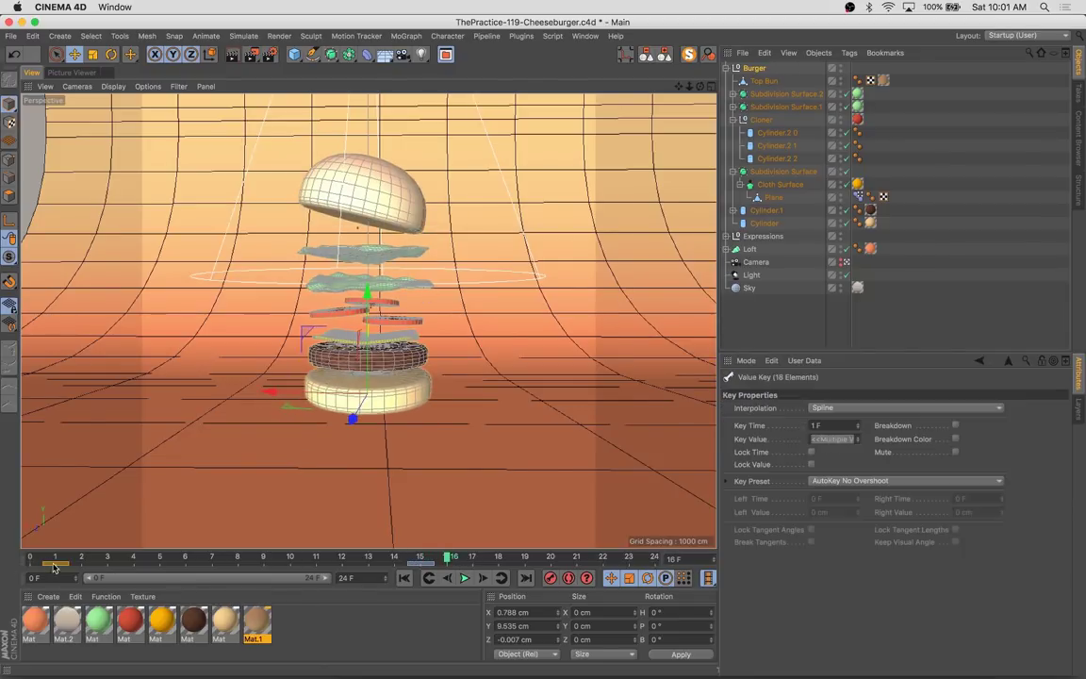
drag(54, 564, 627, 564)
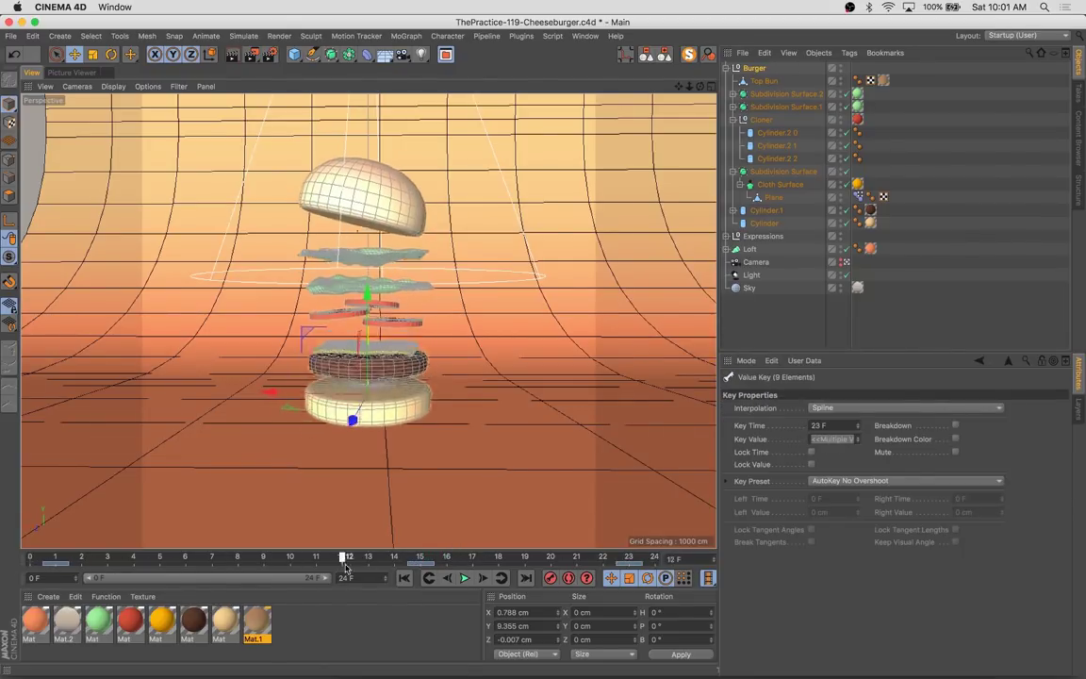
click(467, 579)
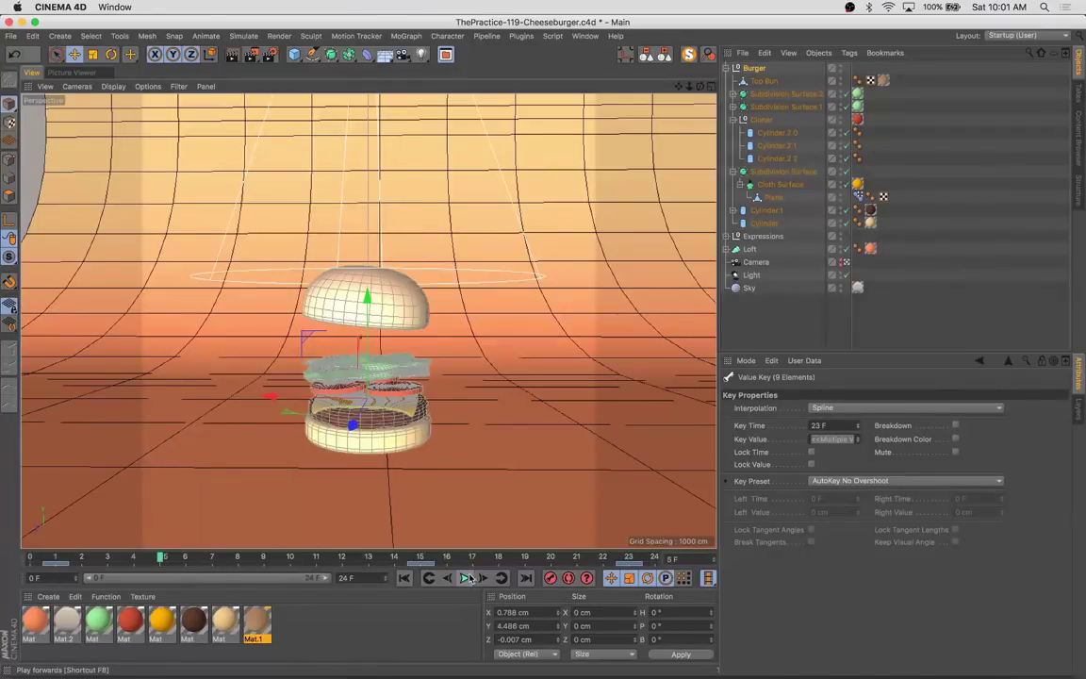
click(467, 578)
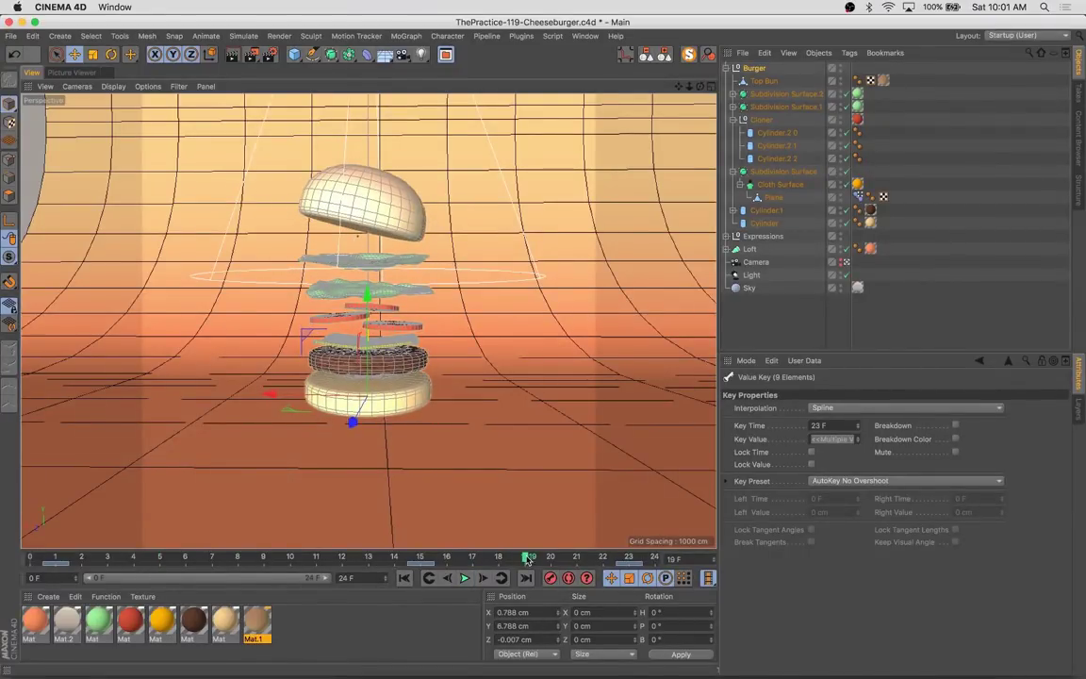
click(396, 285)
click(160, 564)
drag(525, 556, 460, 569)
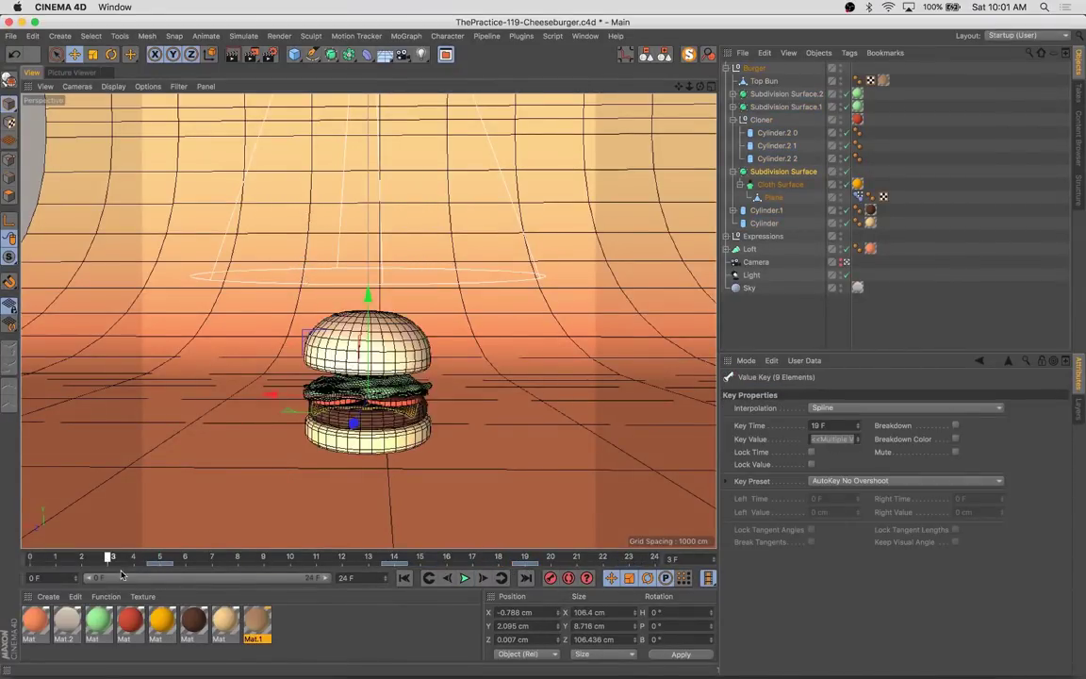
key(shift+f)
click(464, 578)
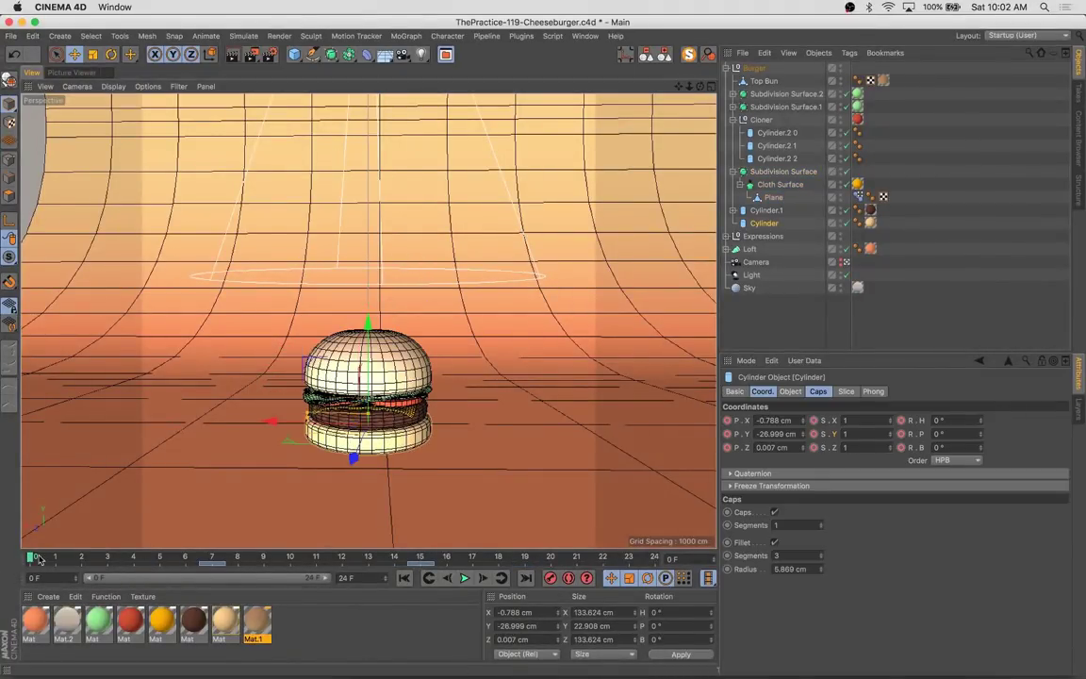
click(453, 564)
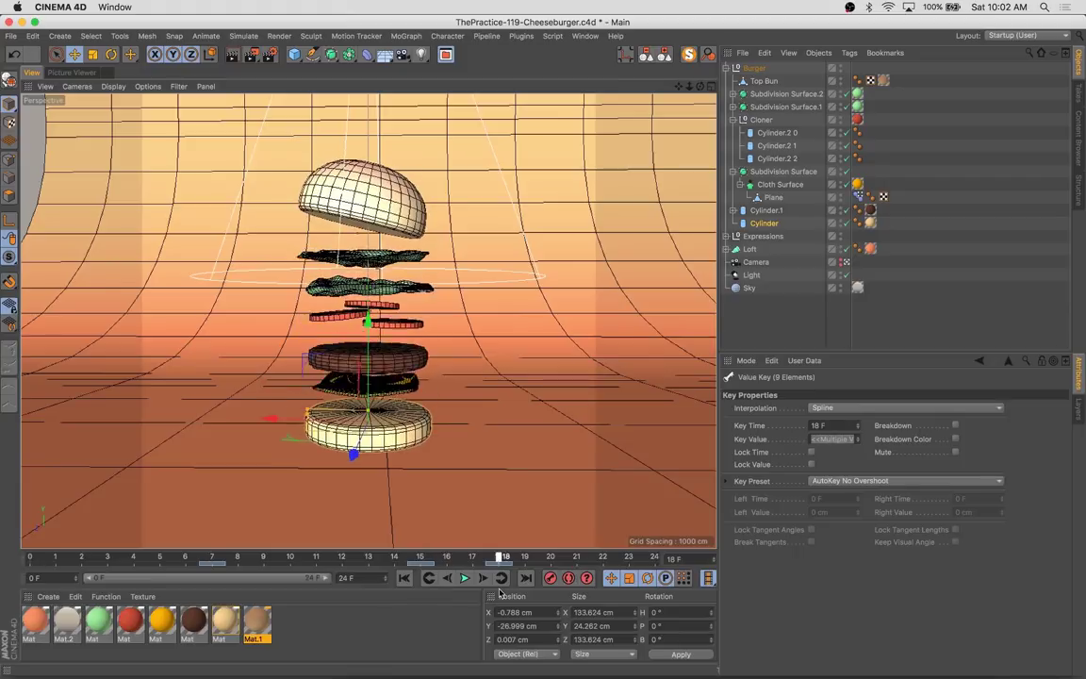
click(375, 359)
click(307, 564)
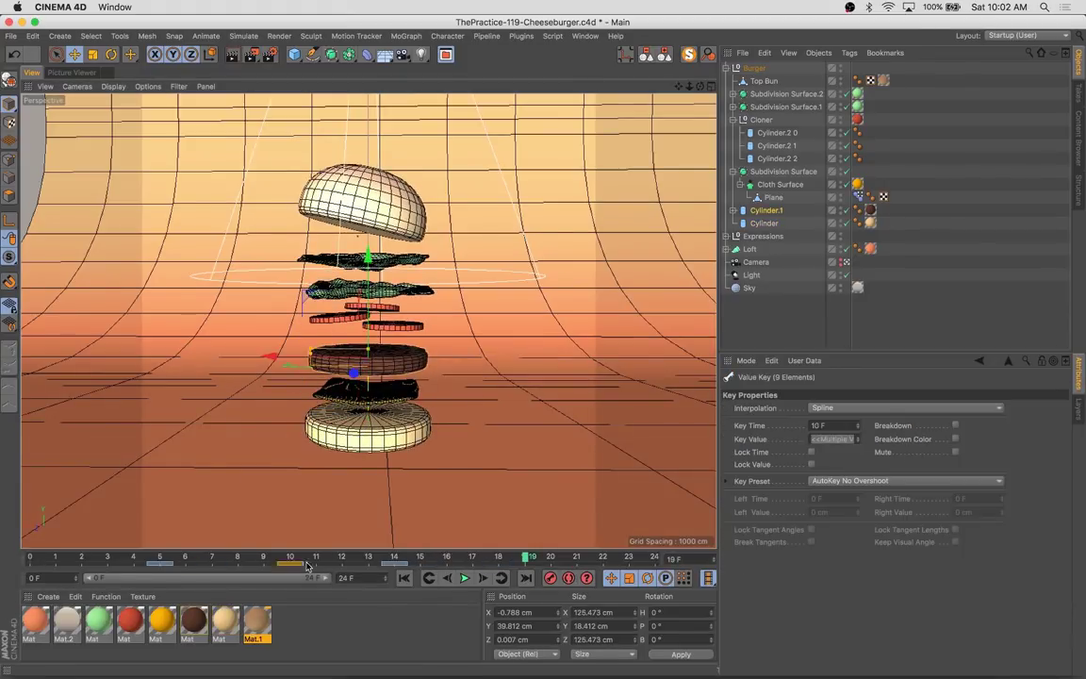
shift+click(551, 560)
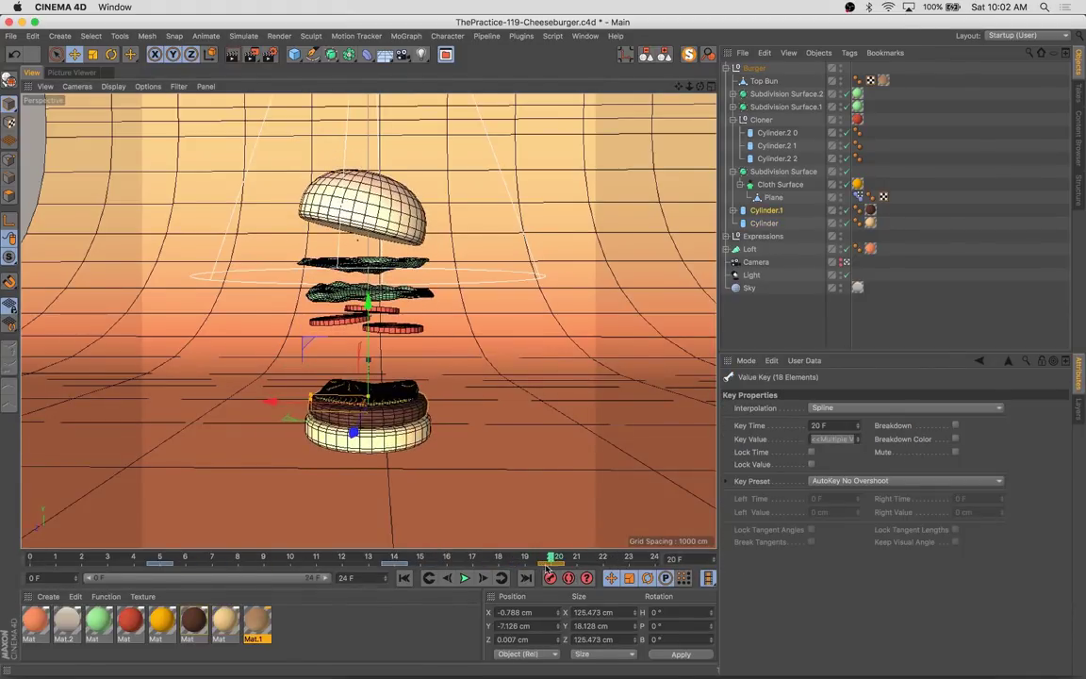
click(473, 477)
click(564, 566)
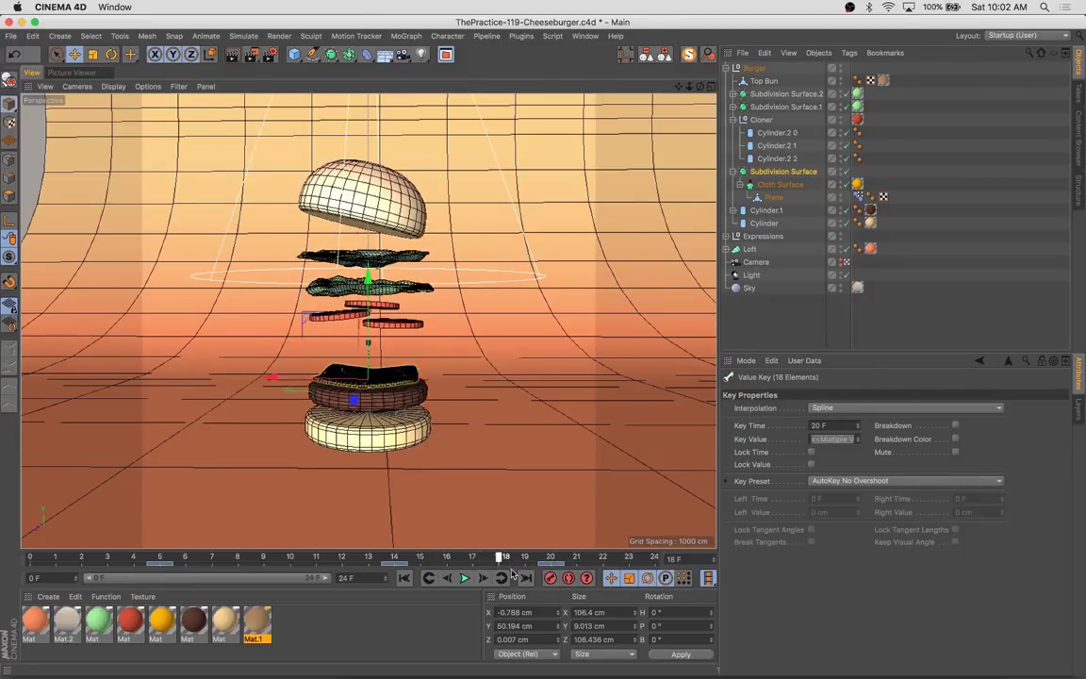
click(391, 326)
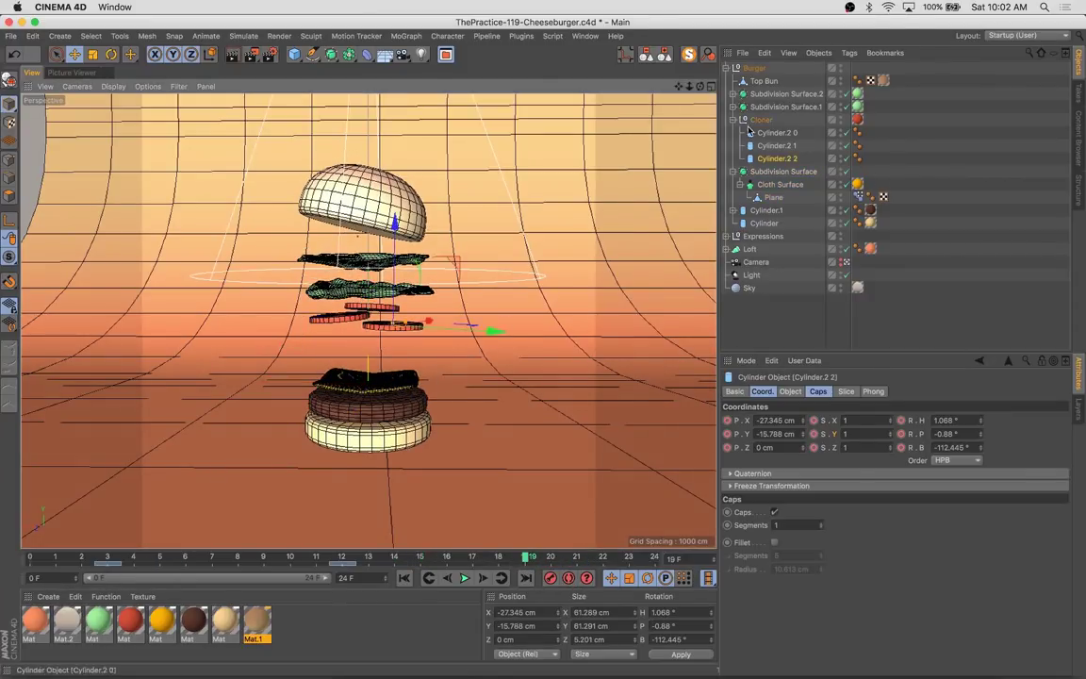
click(761, 119)
click(279, 566)
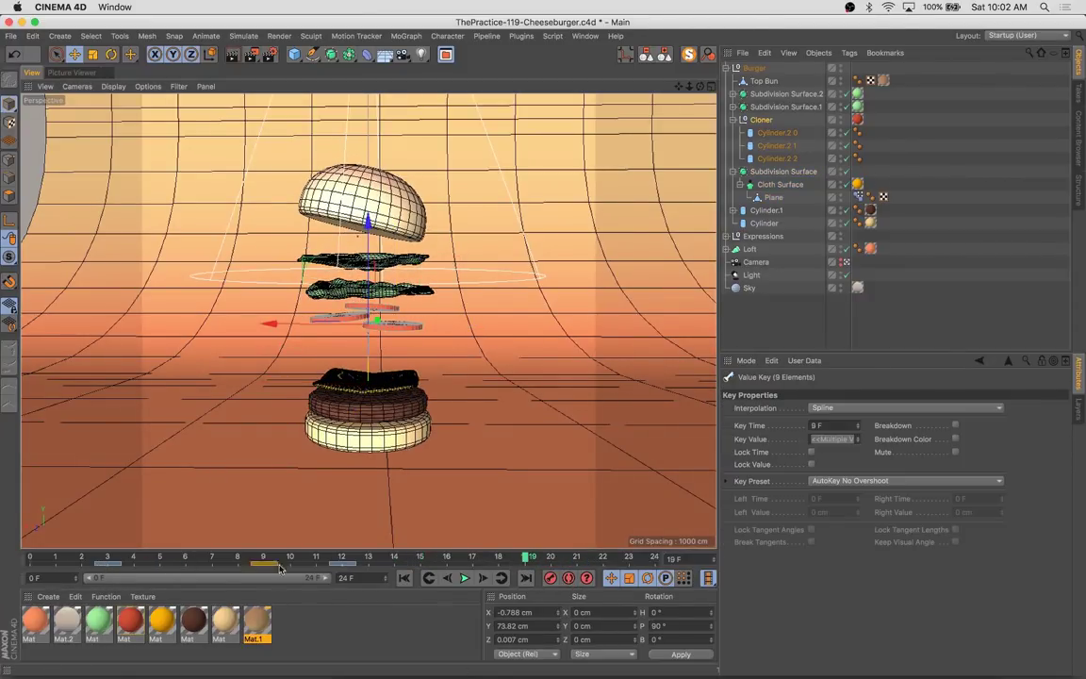
shift+click(586, 562)
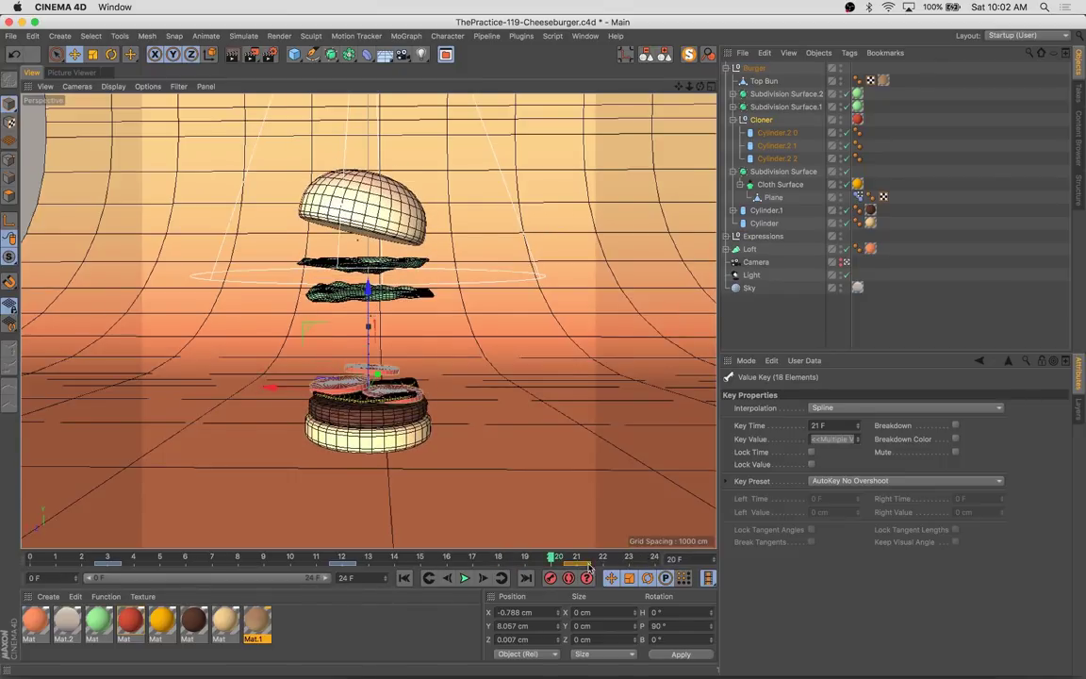
click(777, 133)
shift+click(777, 158)
click(266, 564)
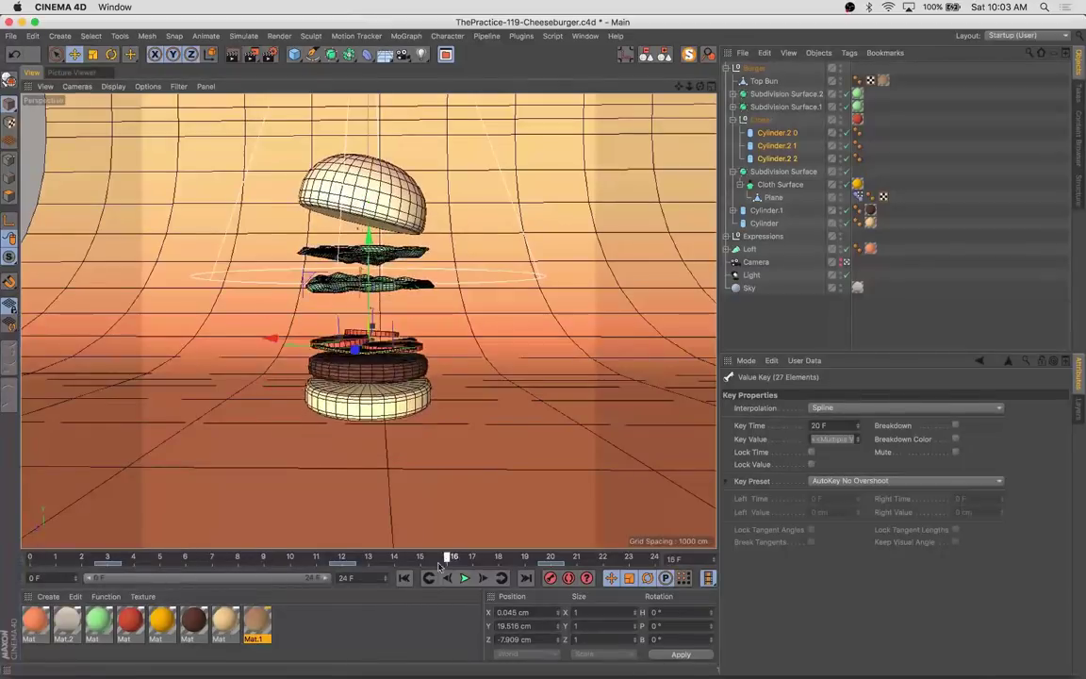
click(395, 296)
shift+click(411, 261)
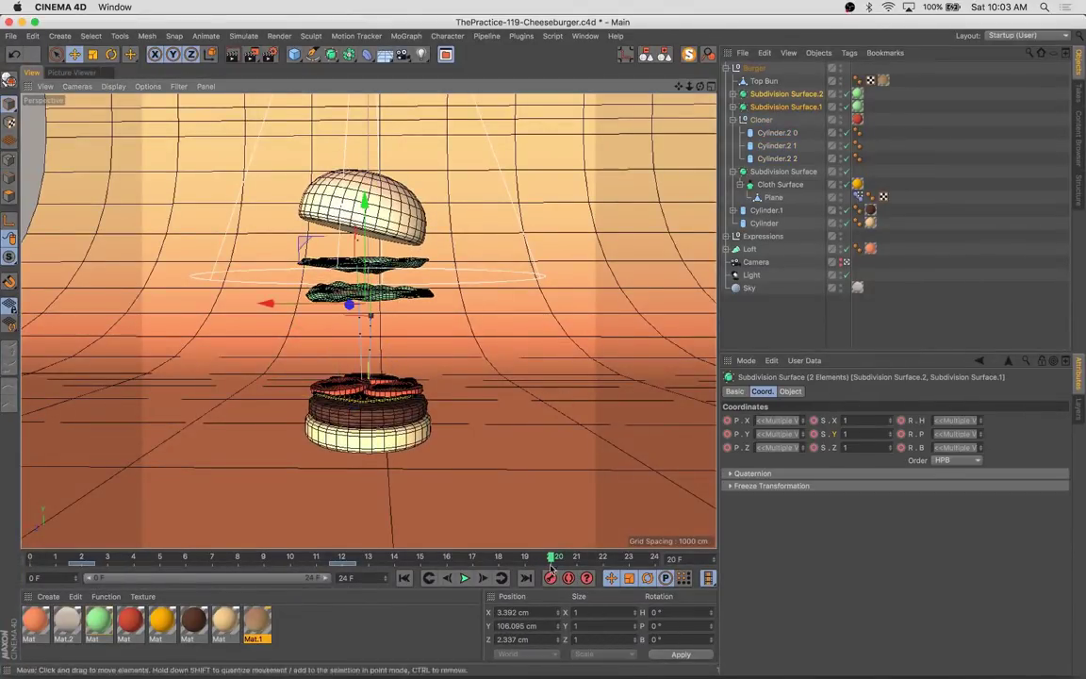
click(364, 405)
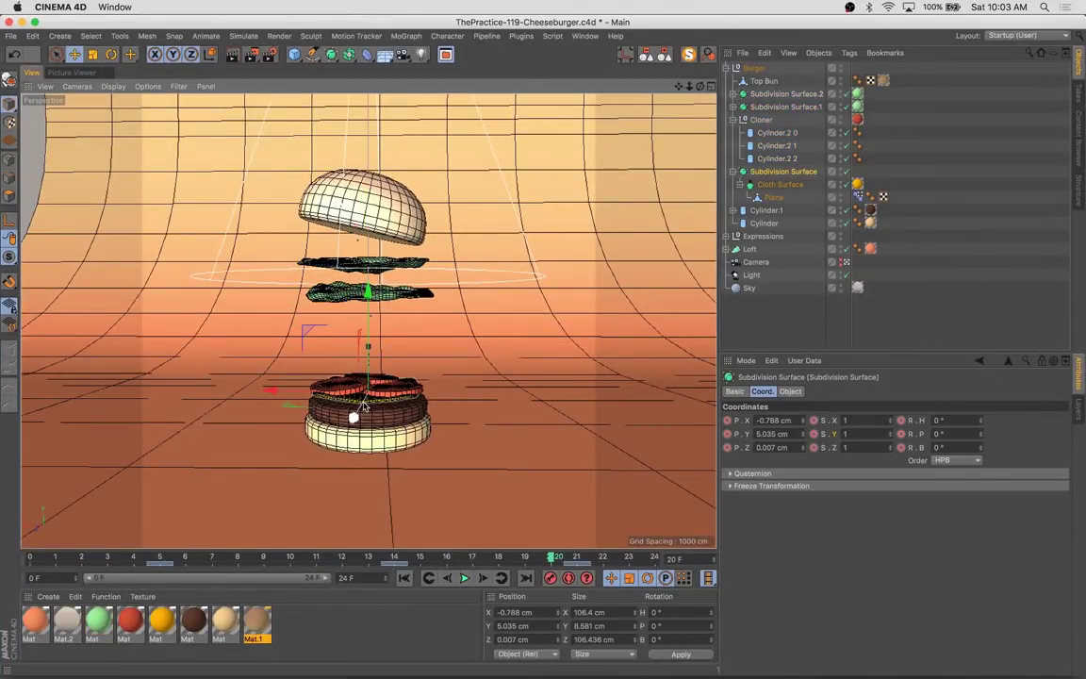
click(859, 197)
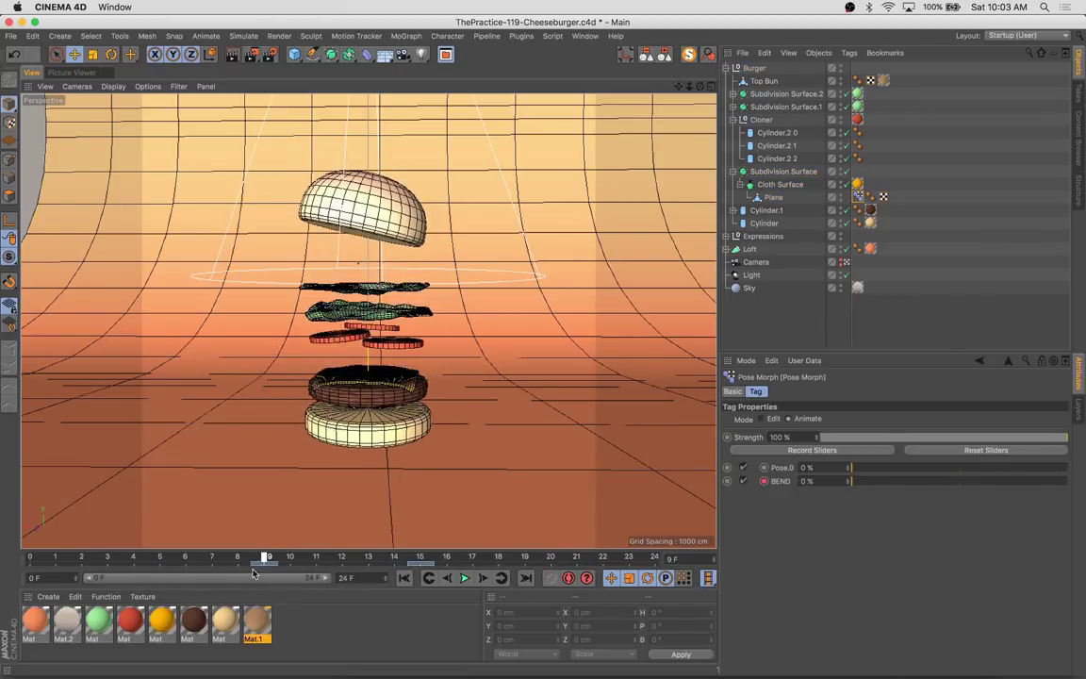
Inspect the cheese BEND key around frame 17 and select a lettuce layer
click(474, 559)
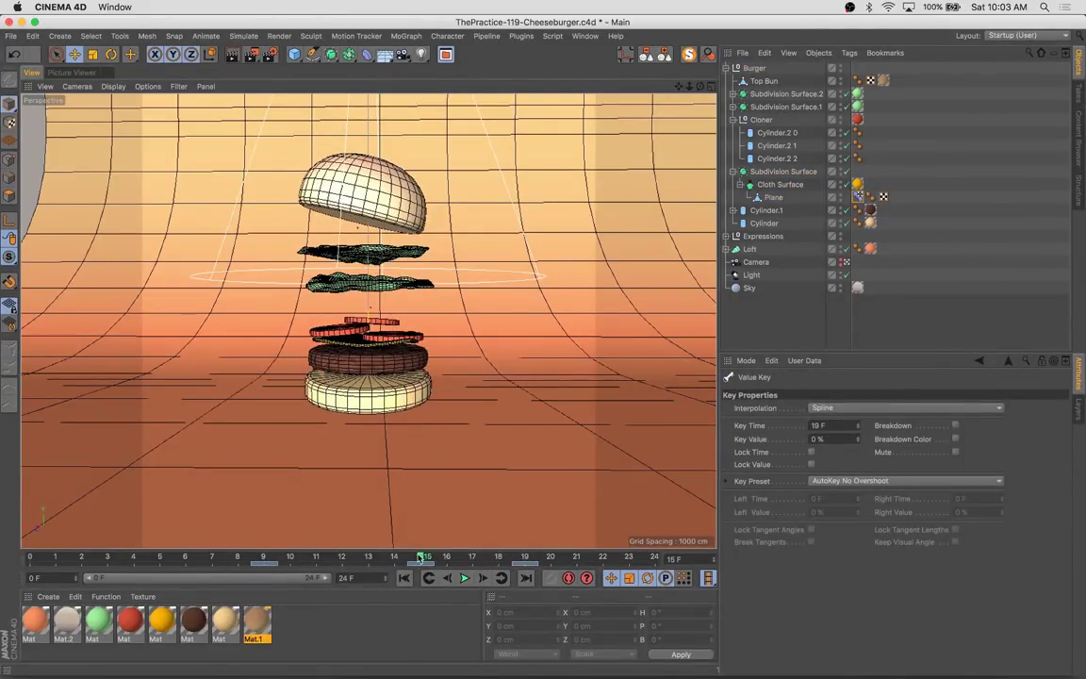
drag(421, 557, 519, 563)
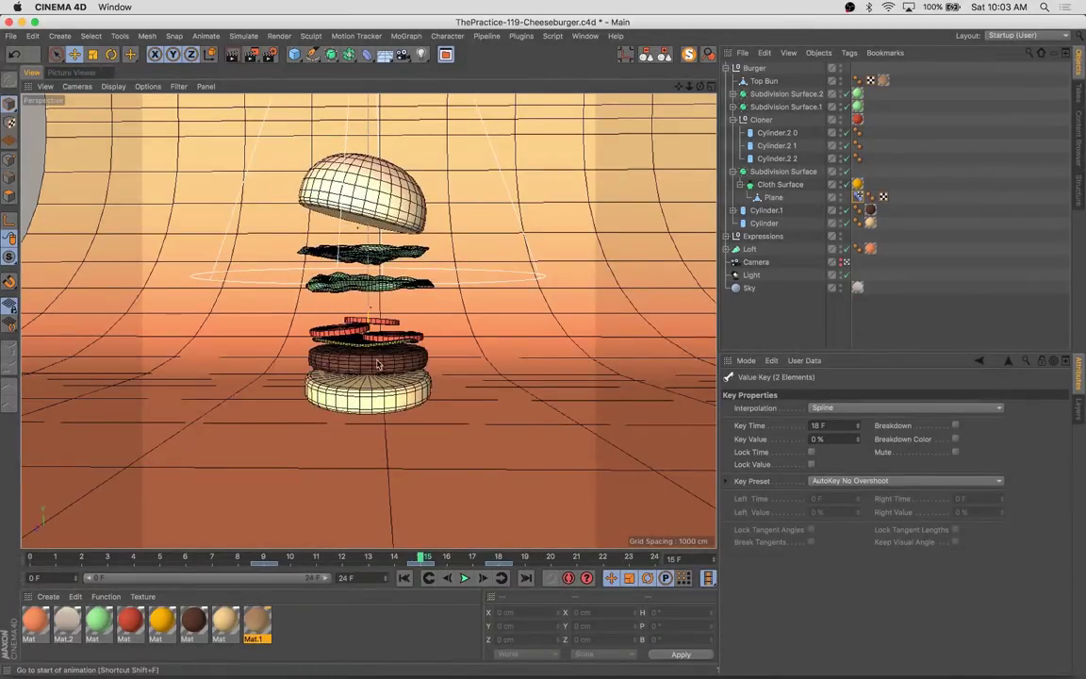
click(368, 325)
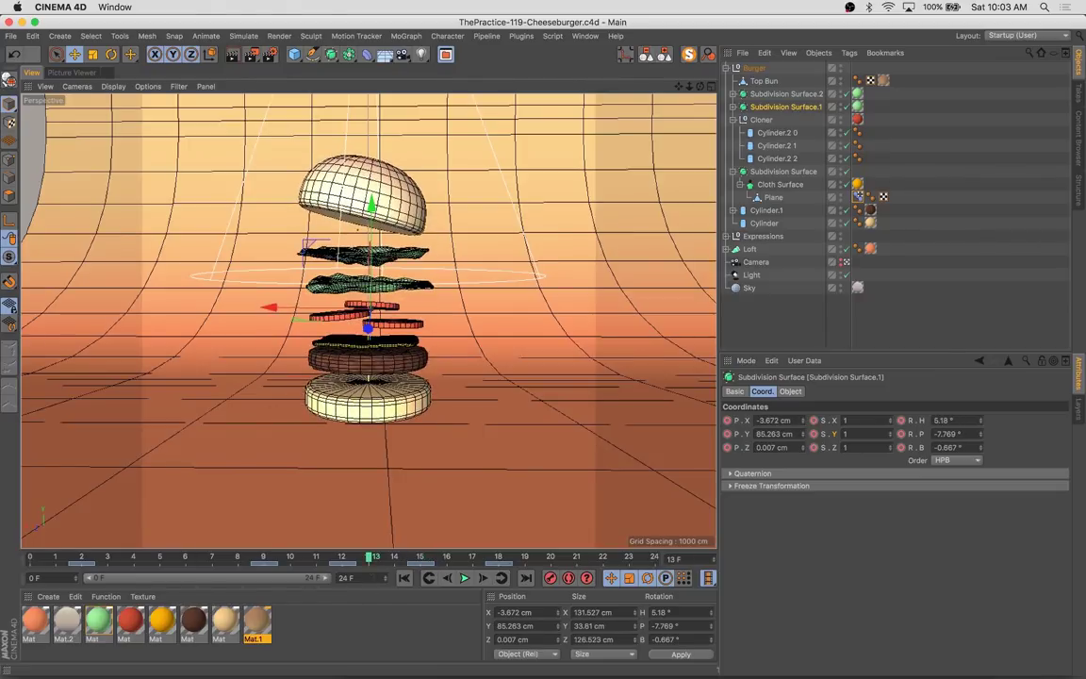
Collapse the tomato Cloner, select Expressions, and select all objects so every keyframe shows
click(733, 120)
click(766, 198)
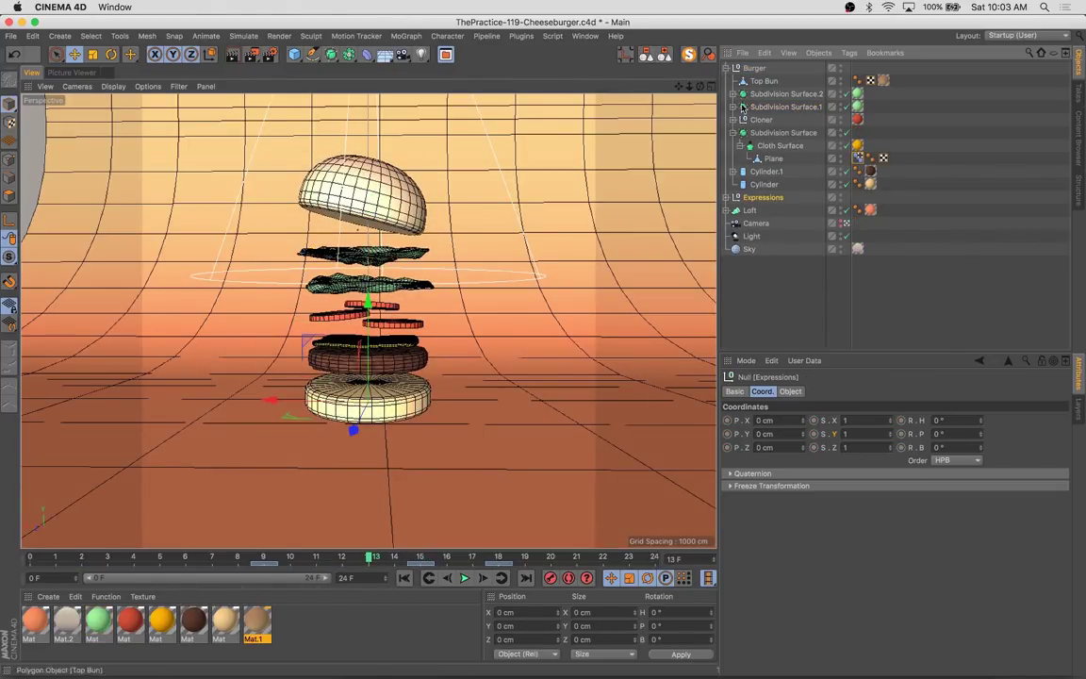
key(ctrl+a)
key(ctrl+a)
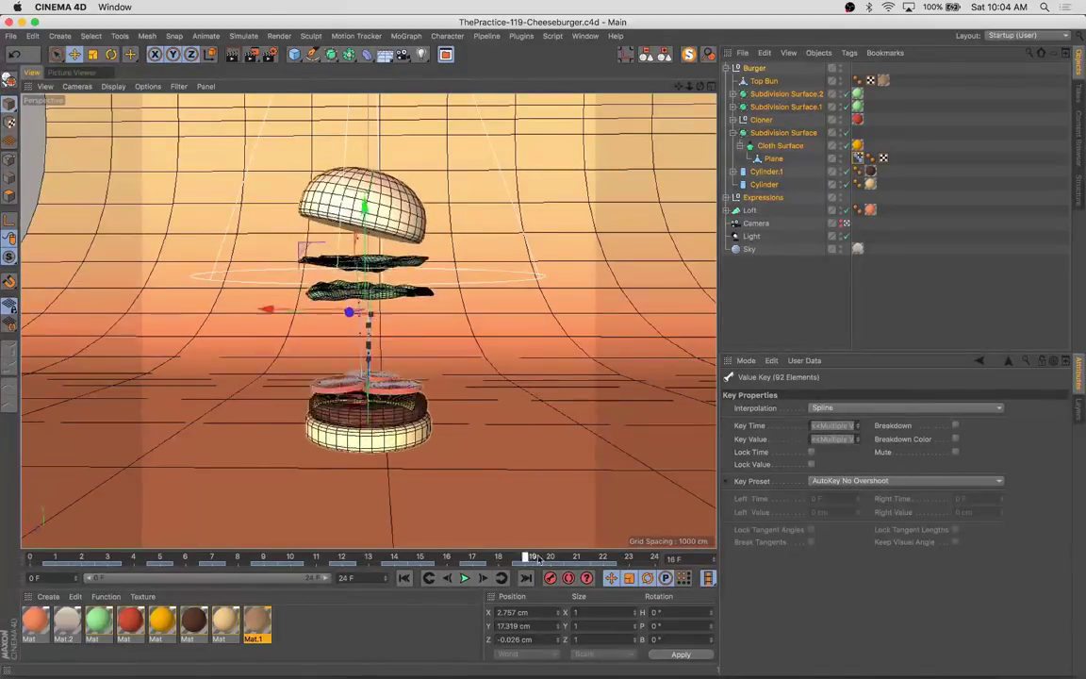
Scrub the timeline to compare the burger's poses between frames 11 and 14
drag(537, 560, 663, 581)
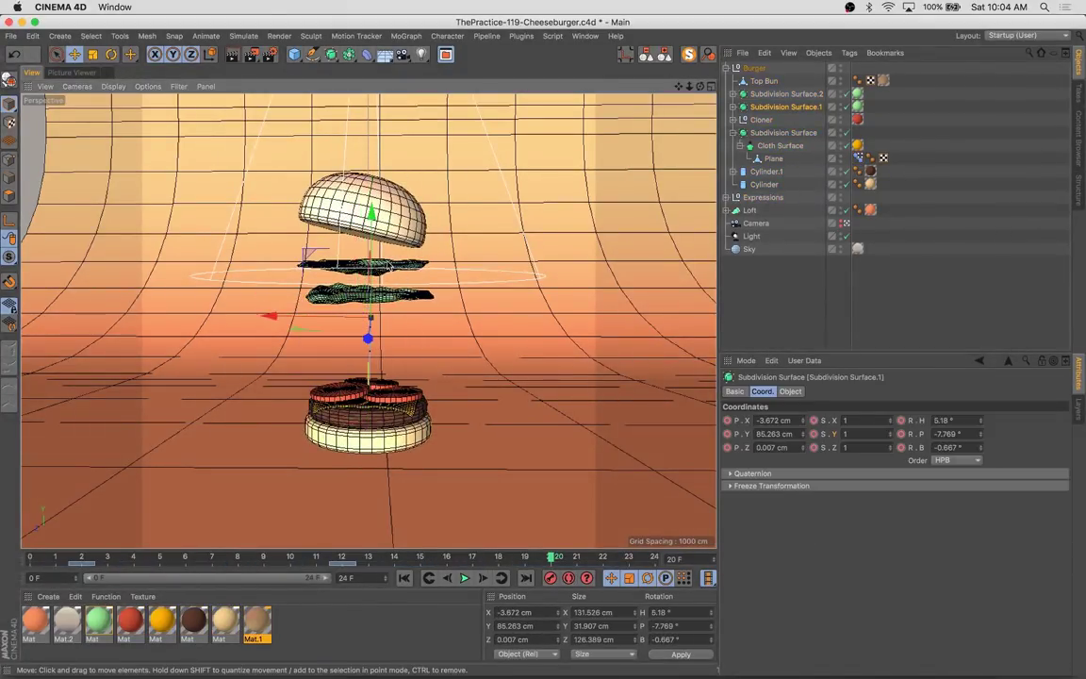
drag(566, 558, 628, 559)
drag(95, 569, 383, 582)
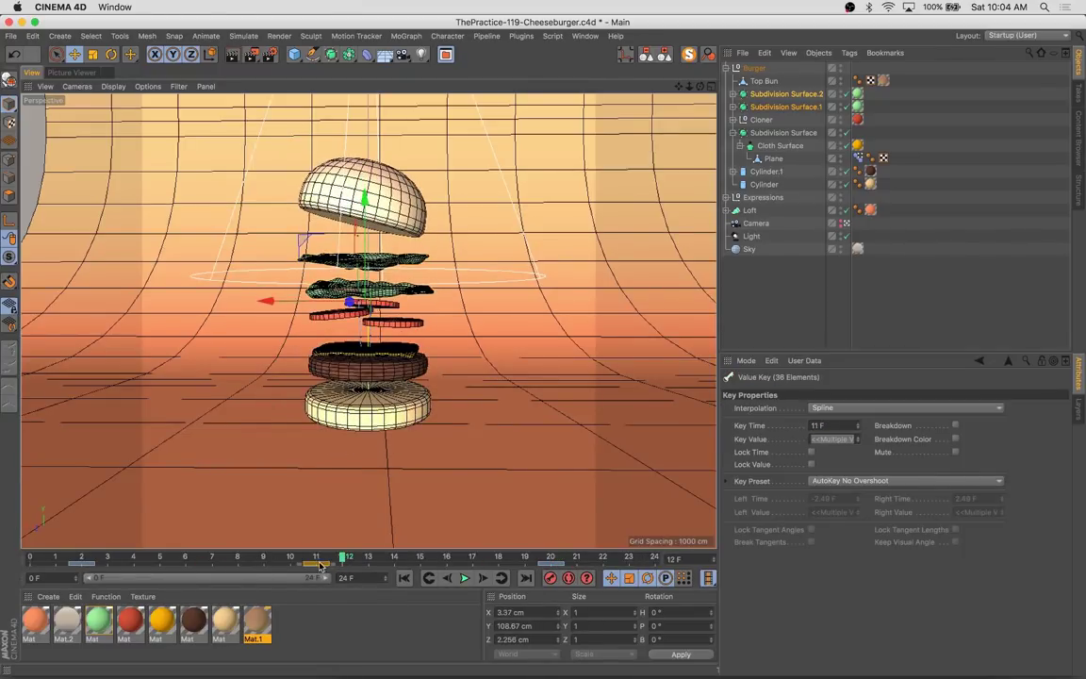
drag(347, 560, 387, 585)
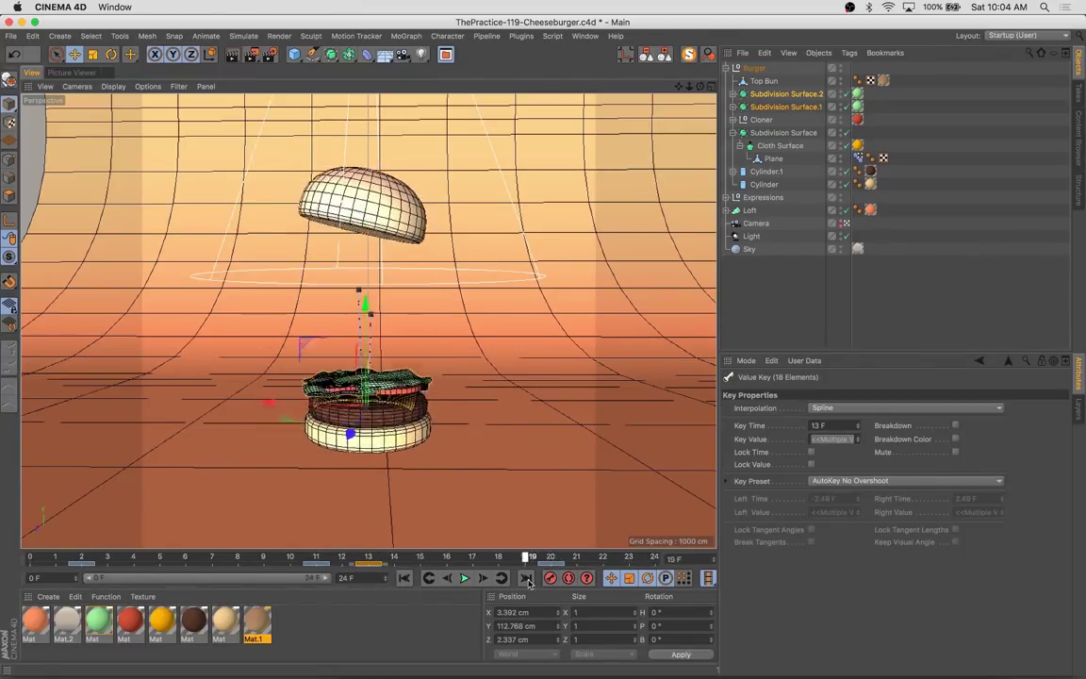
click(321, 557)
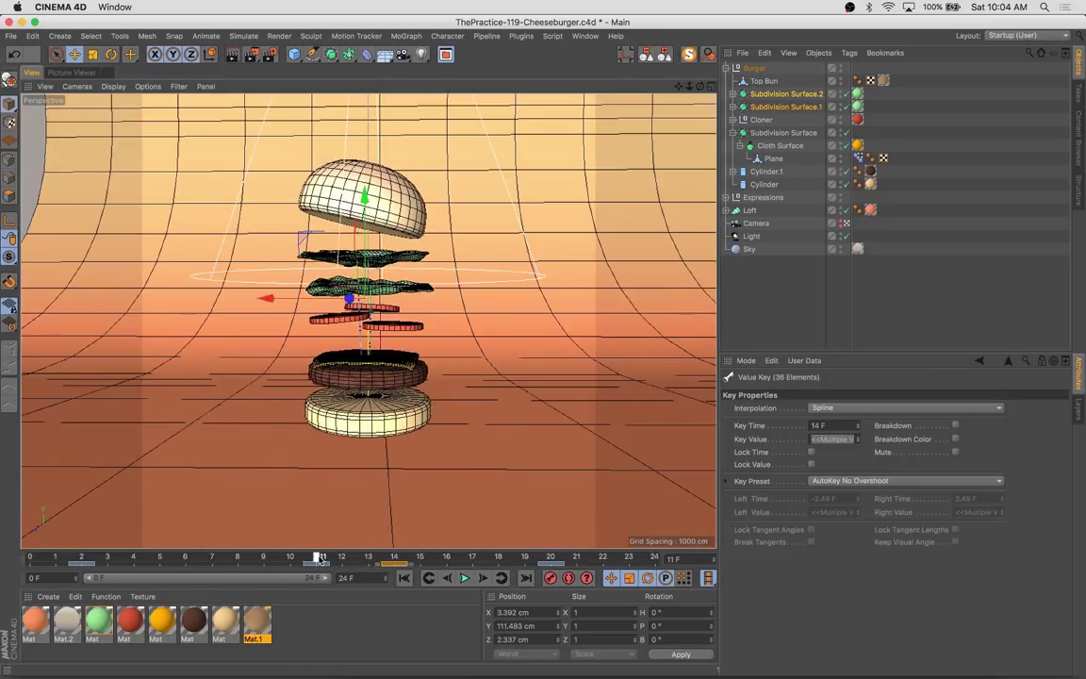
key(r)
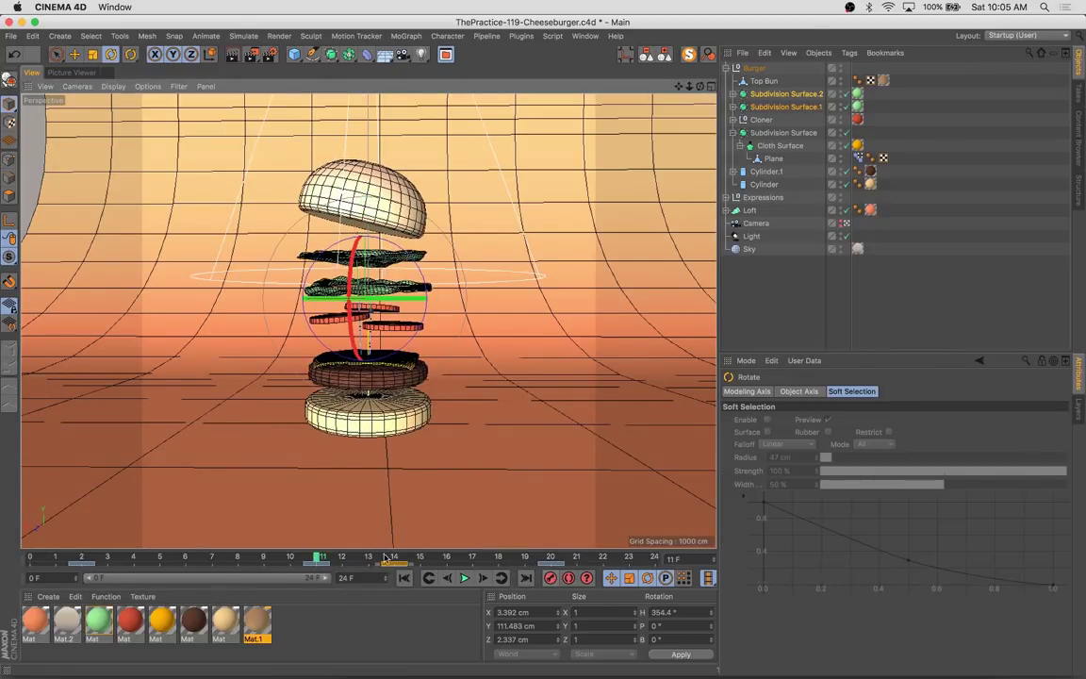
Play the animation, then select the Cloner and its key at frame 11
click(386, 558)
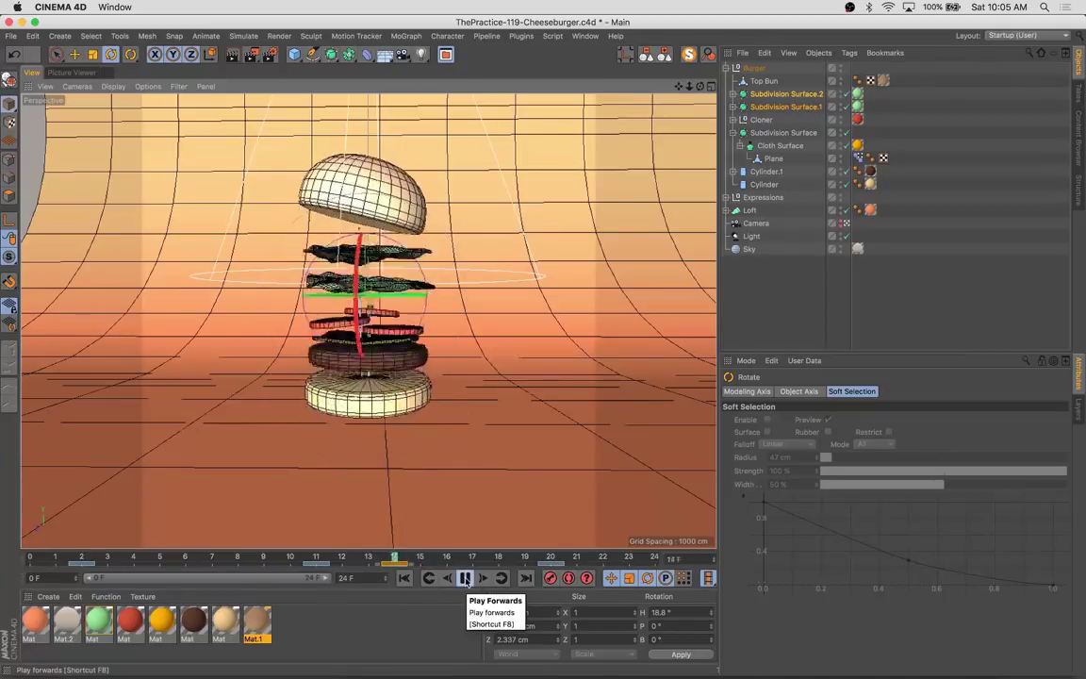
click(464, 578)
drag(317, 563, 396, 563)
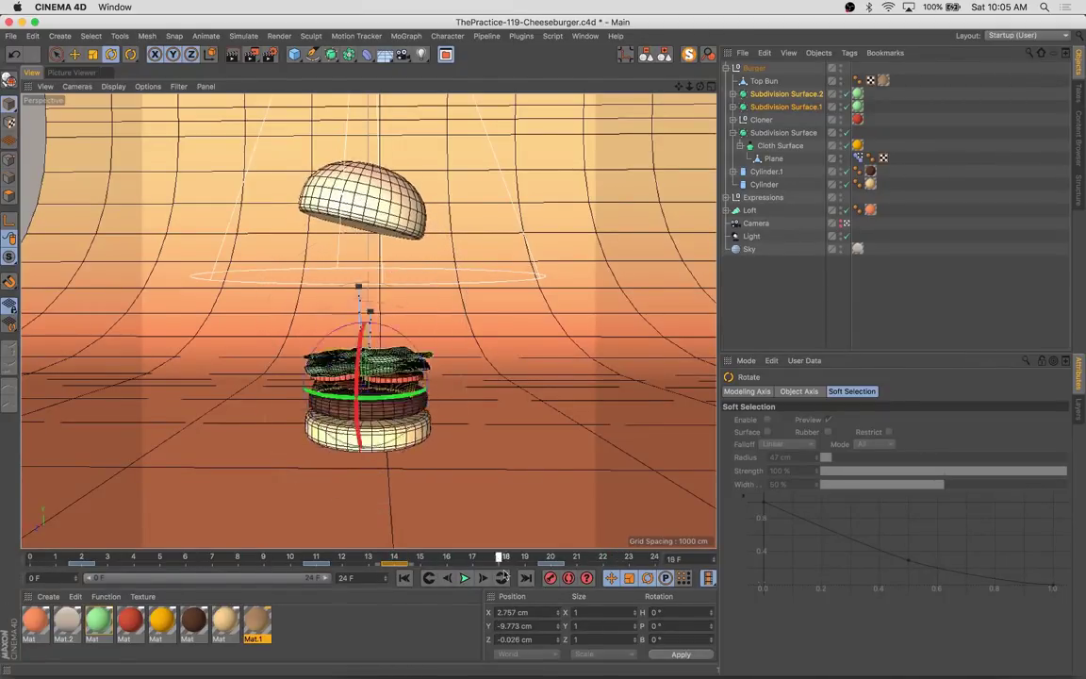
click(367, 320)
click(318, 564)
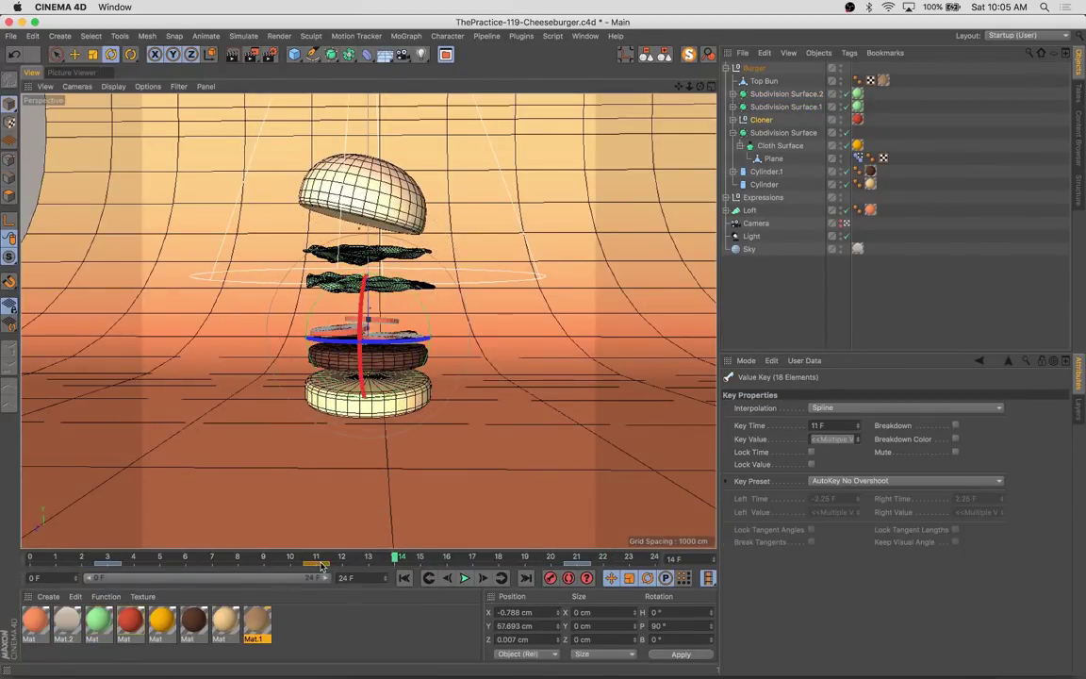
drag(335, 560, 773, 590)
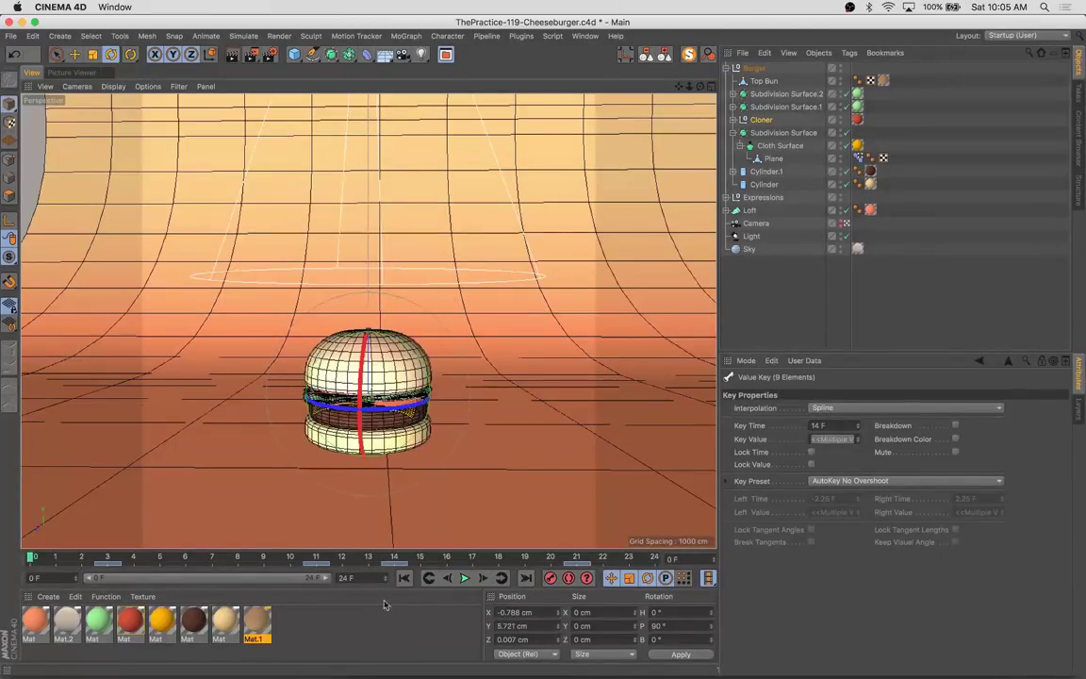
Move the top bun's last keyframe from frame 23 to frame 24 and play to review
click(465, 579)
click(375, 188)
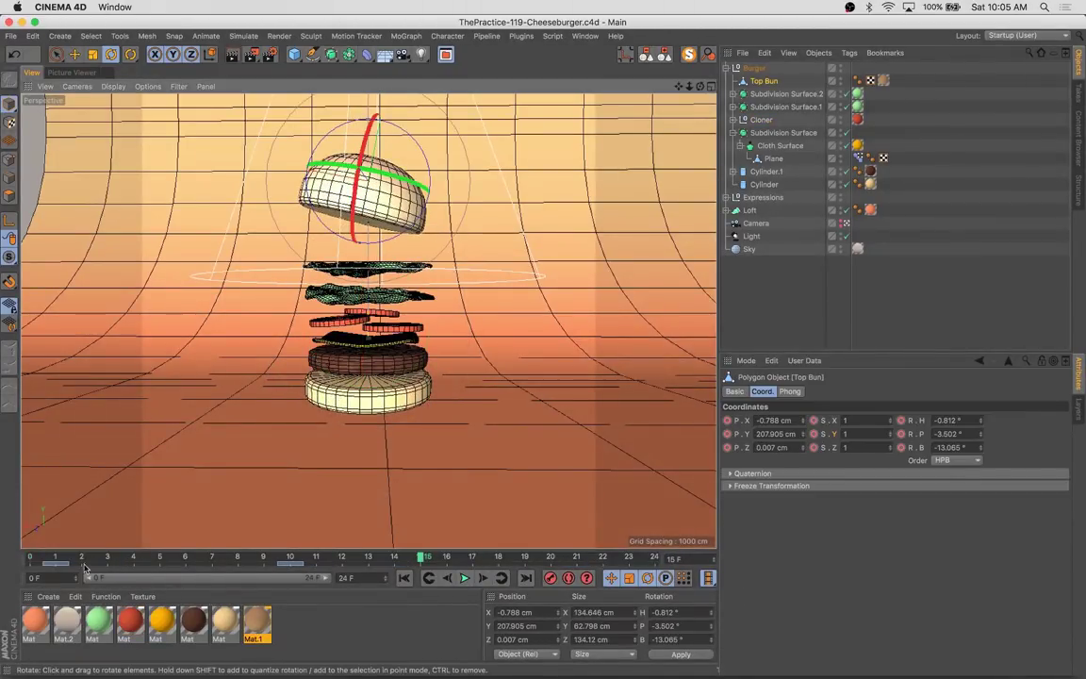
click(601, 563)
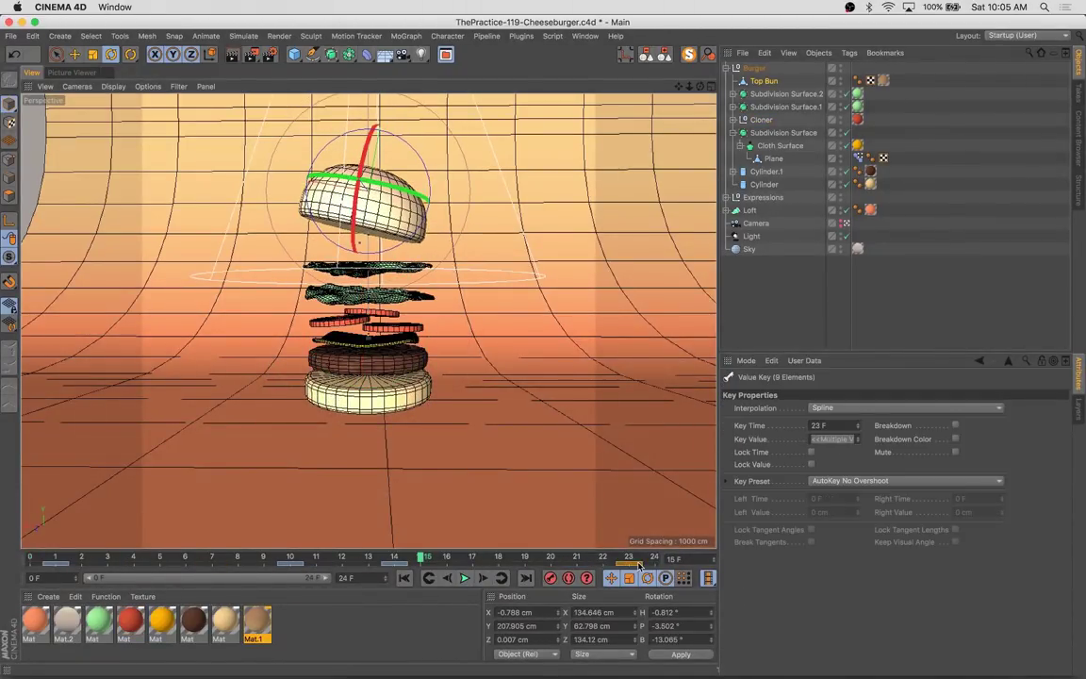
drag(640, 564, 655, 563)
click(464, 579)
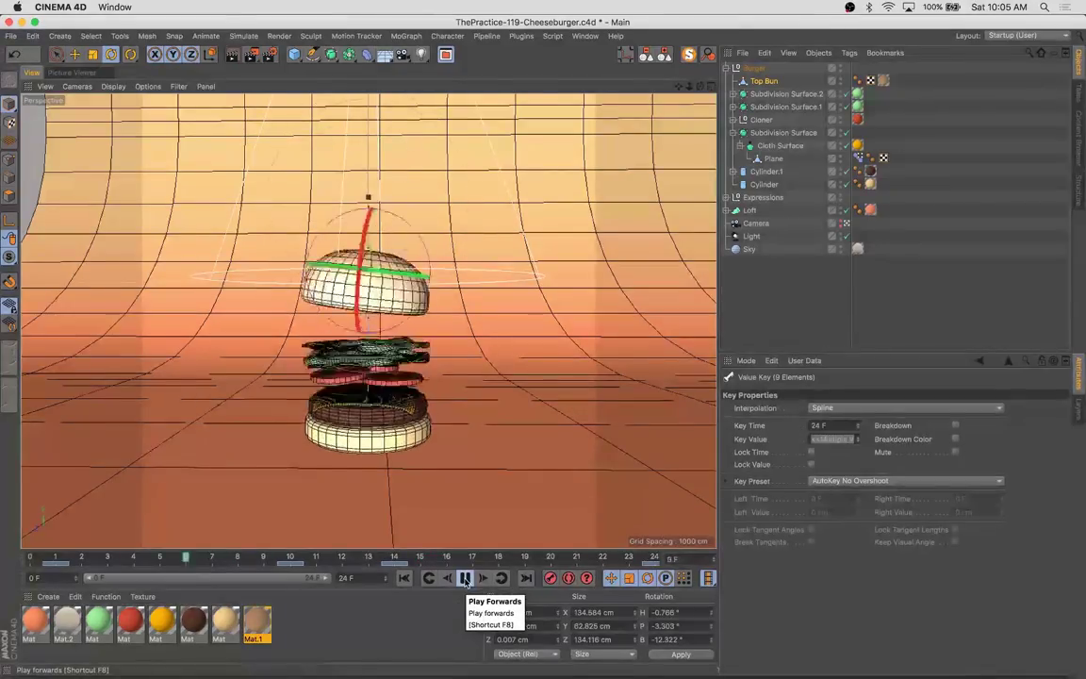
click(465, 579)
Review the top bun's motion by scrubbing and playing through frames 5, 9, 13 and 16
click(354, 570)
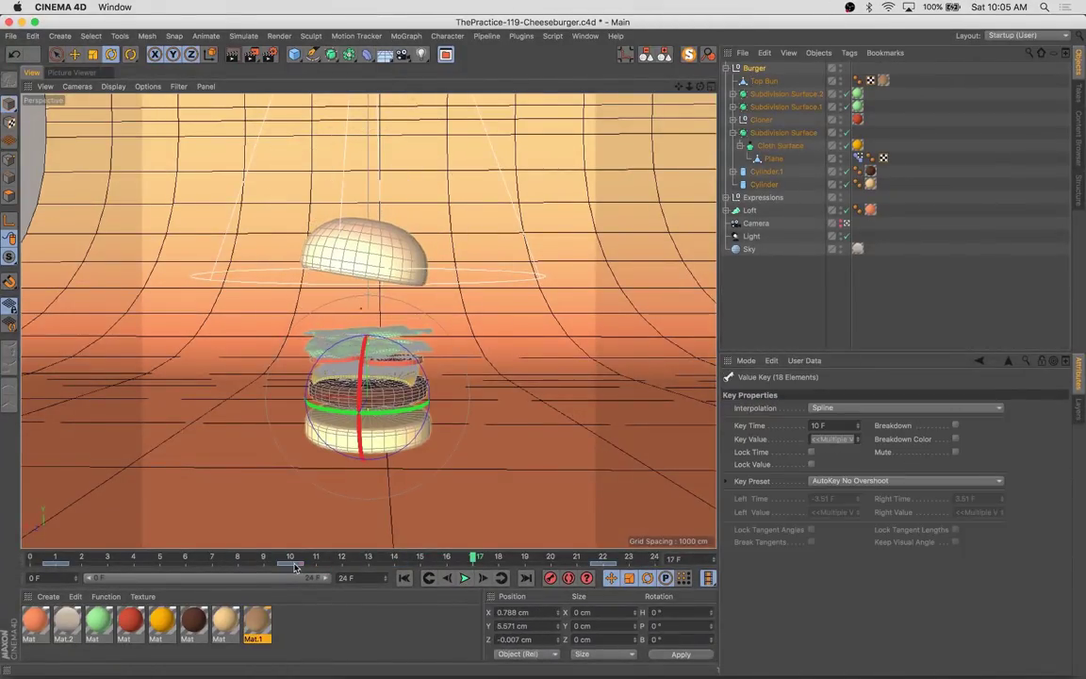
click(465, 579)
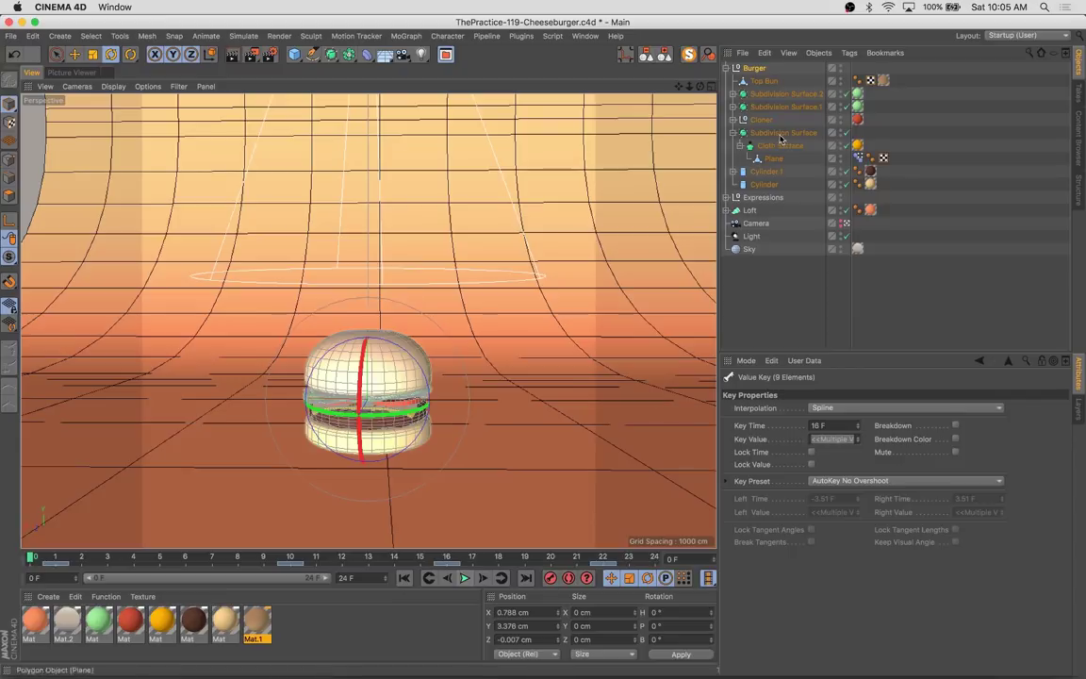
click(264, 564)
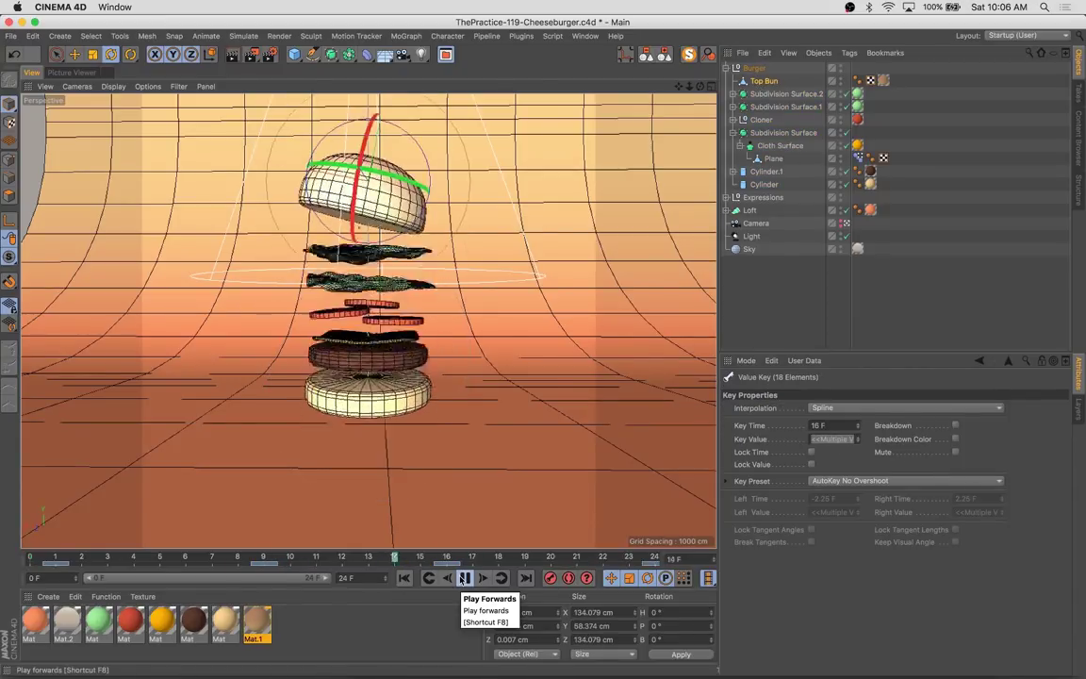
key(e)
key(F8)
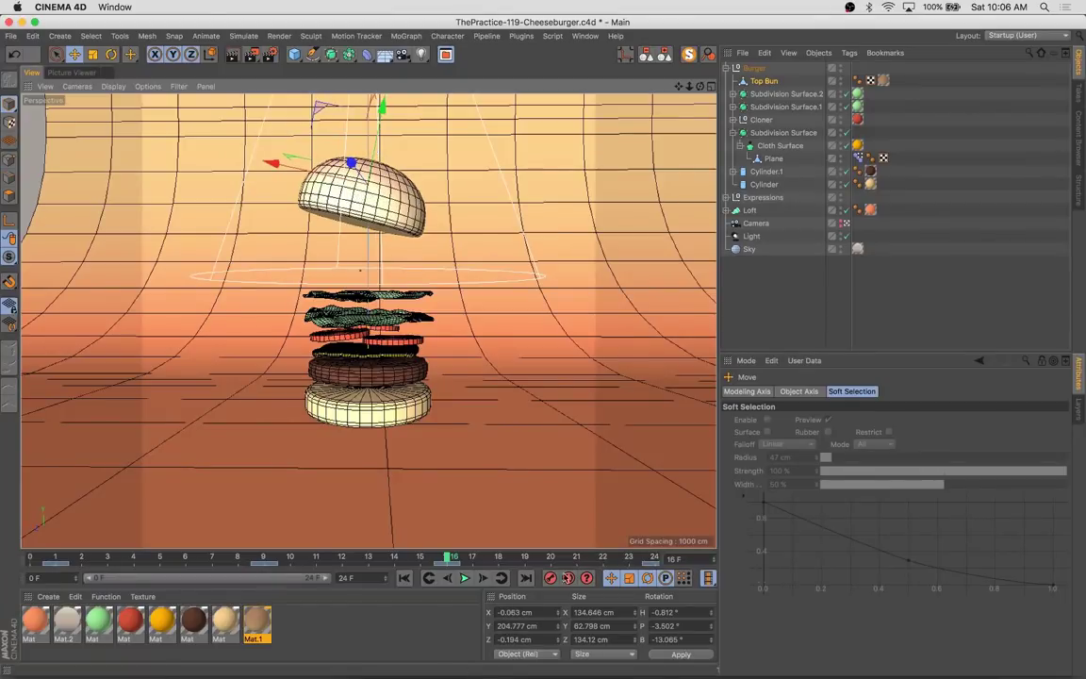
drag(449, 567, 167, 580)
drag(373, 560, 466, 291)
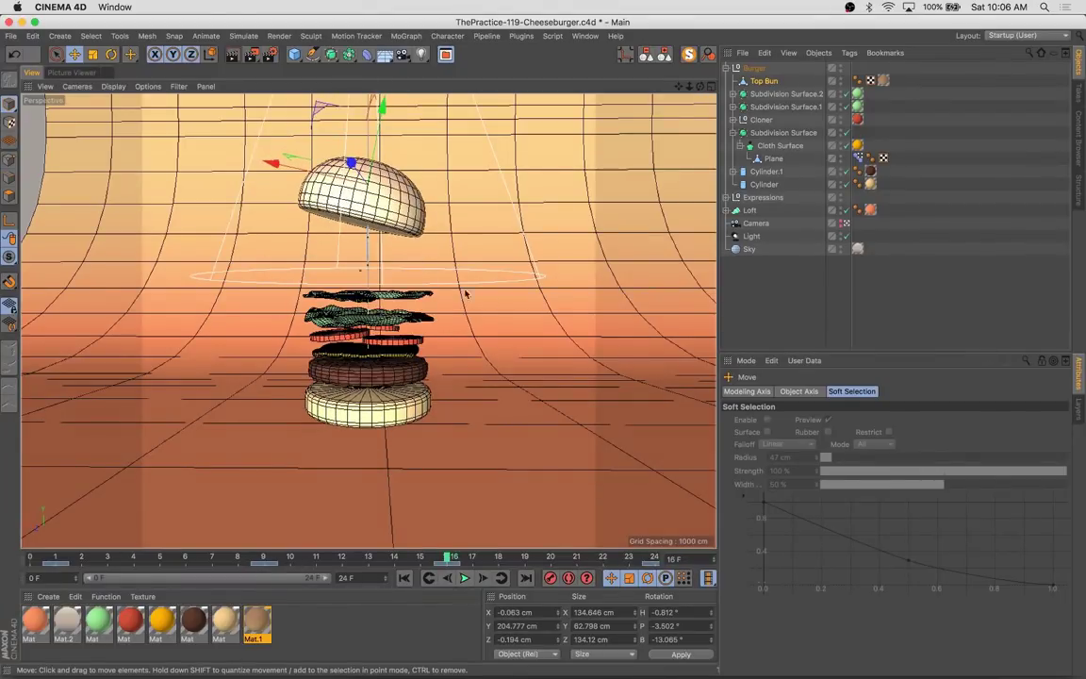
key(r)
click(464, 578)
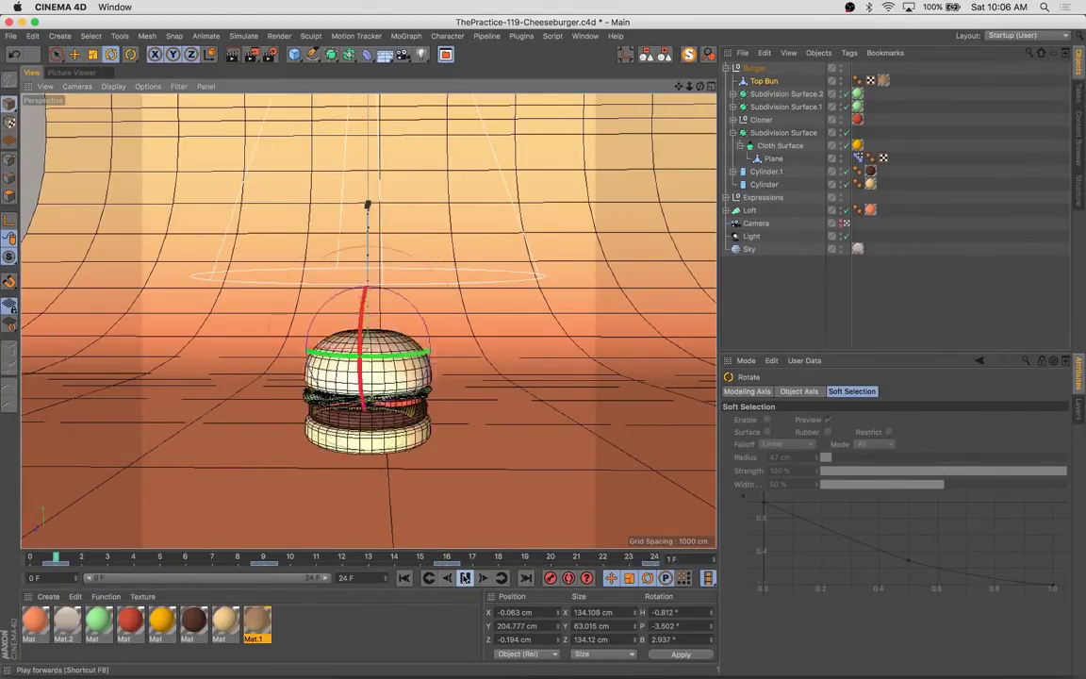
click(275, 560)
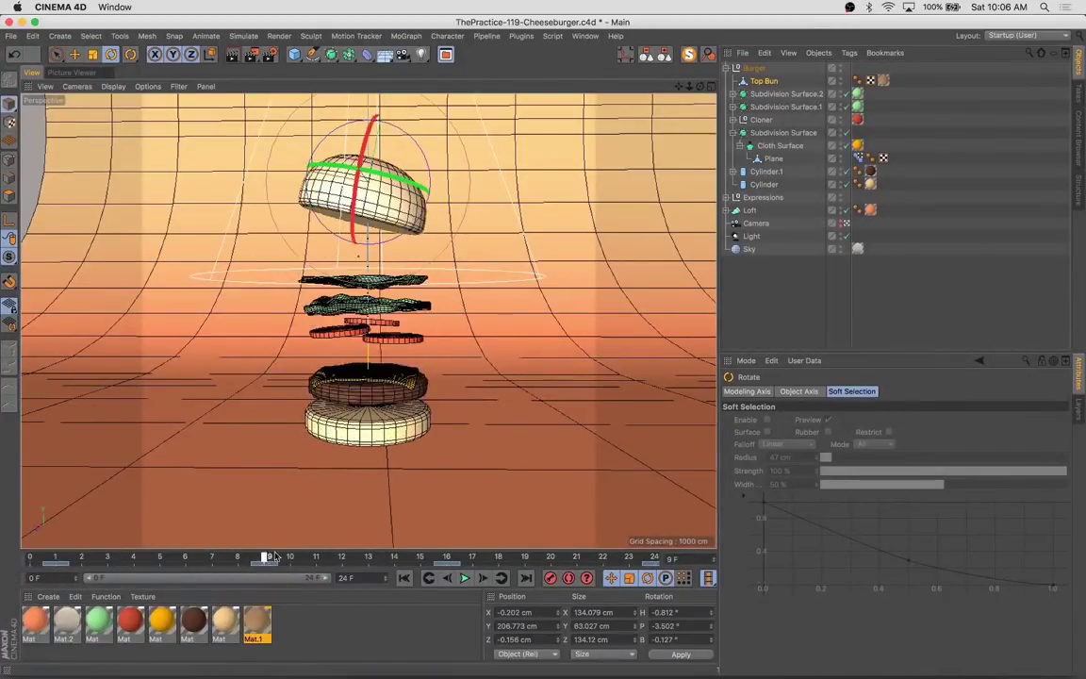
click(465, 579)
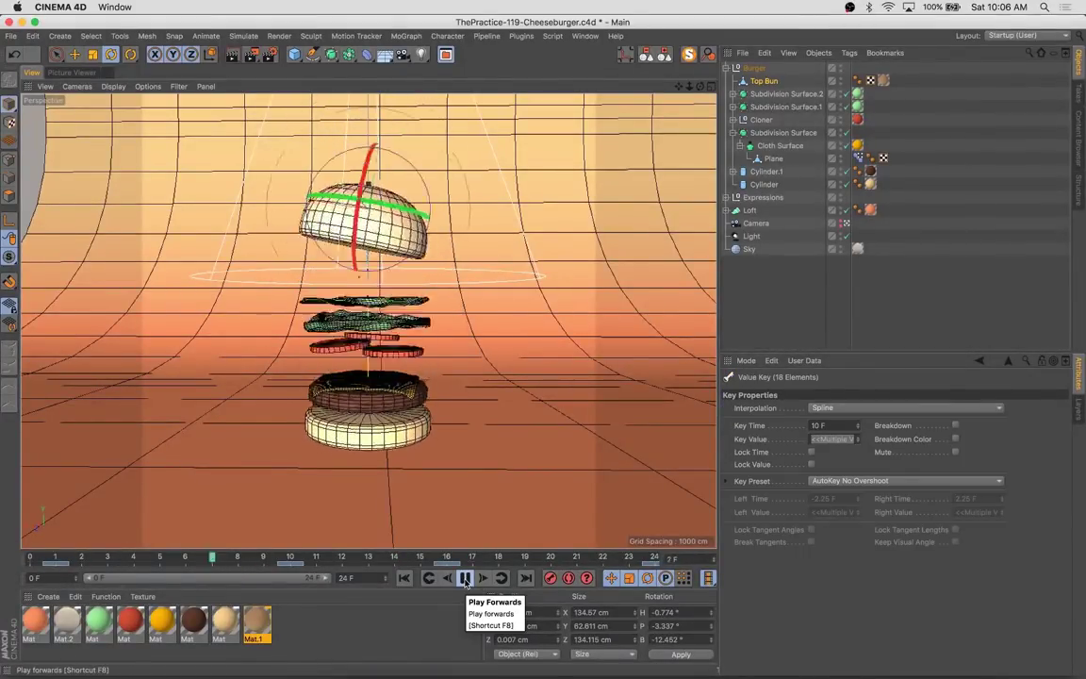
click(465, 578)
mouse_move(509, 563)
mouse_down()
mouse_move(449, 559)
mouse_move(374, 575)
mouse_up()
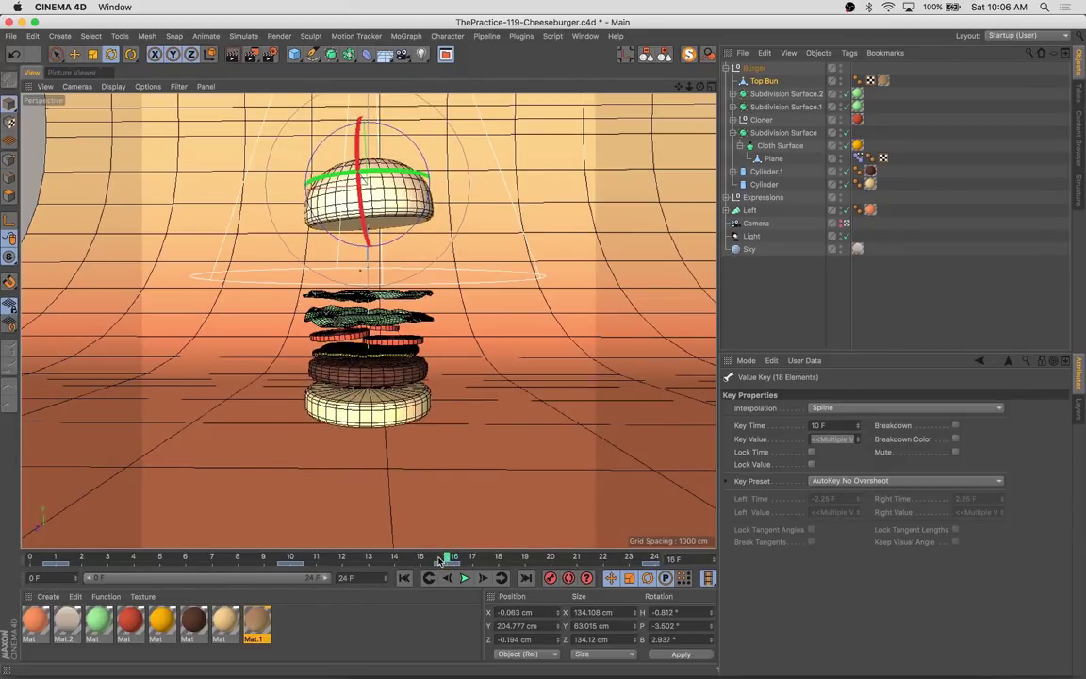
Tilt the top bun's B angle at frame 13 and check the pose at frame 9
drag(422, 149, 423, 163)
drag(359, 181, 359, 186)
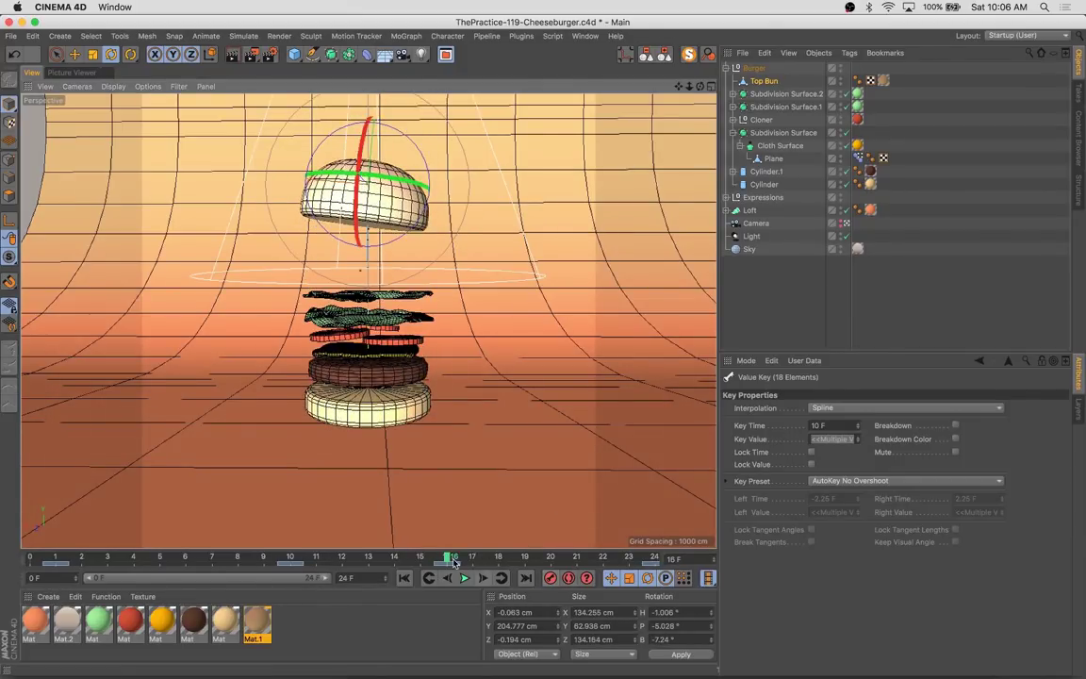
mouse_move(455, 563)
mouse_down()
mouse_move(274, 586)
mouse_move(291, 563)
mouse_move(385, 571)
mouse_move(361, 567)
mouse_move(459, 558)
mouse_up()
click(366, 563)
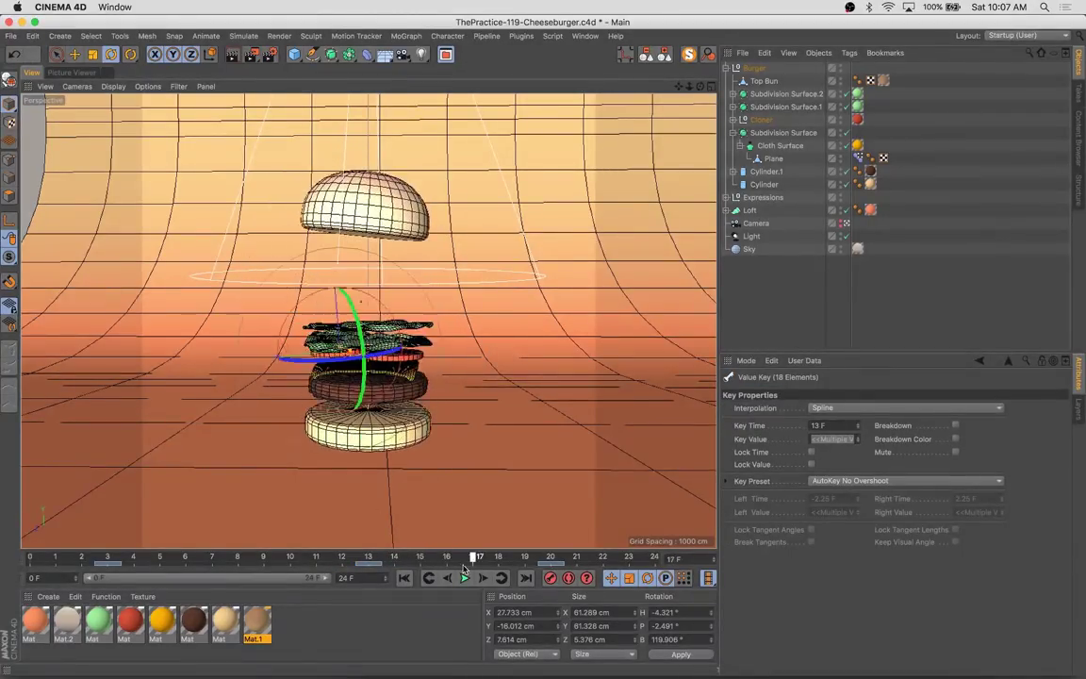
Step to frame 15 and select the Pose Morph tag
mouse_move(459, 558)
mouse_down()
mouse_move(422, 558)
mouse_move(490, 563)
mouse_move(388, 563)
mouse_move(553, 563)
mouse_move(506, 563)
mouse_up()
click(784, 132)
click(857, 145)
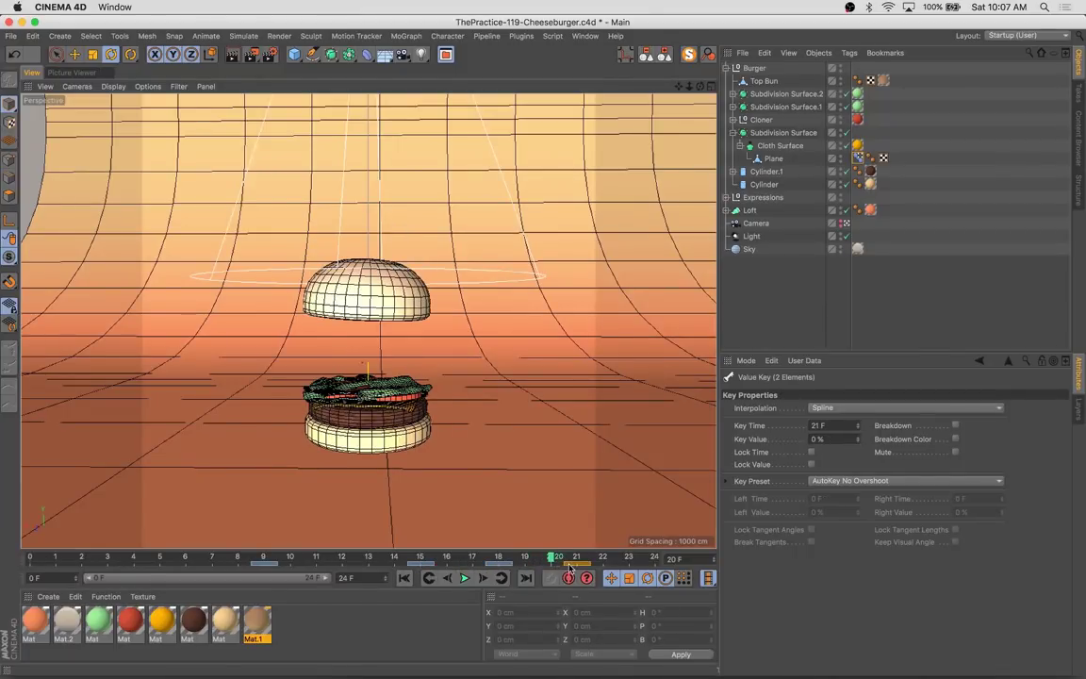
Select Subdivision Surface.1 and .2 with their frame-21 key, play, and stop at frame 0
click(394, 366)
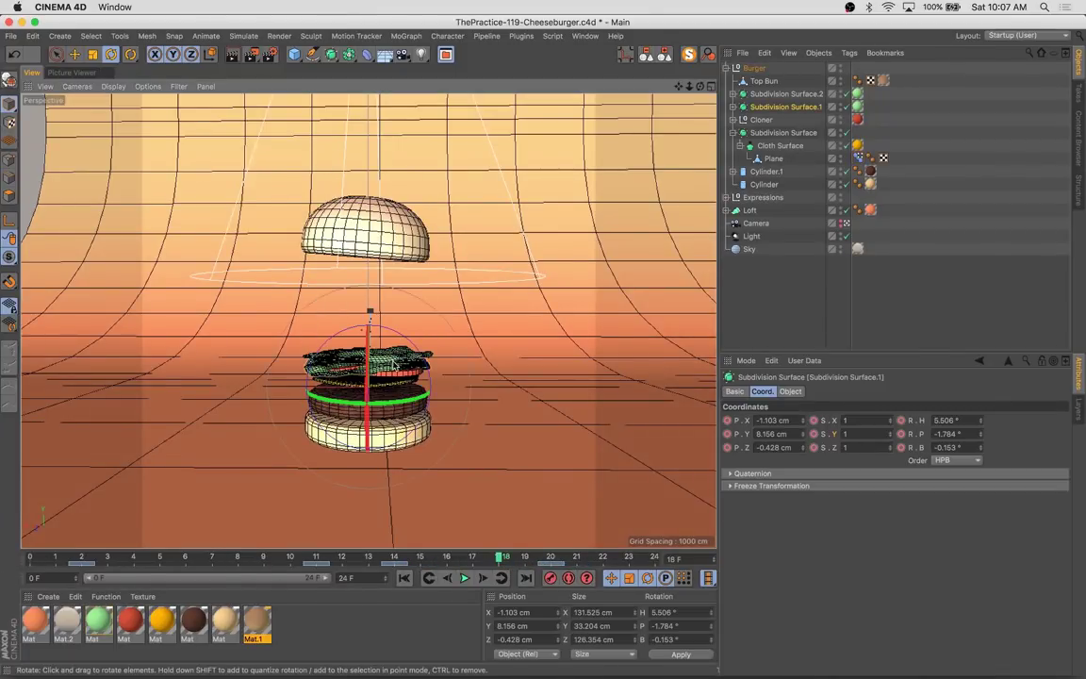
ctrl+click(786, 93)
click(578, 563)
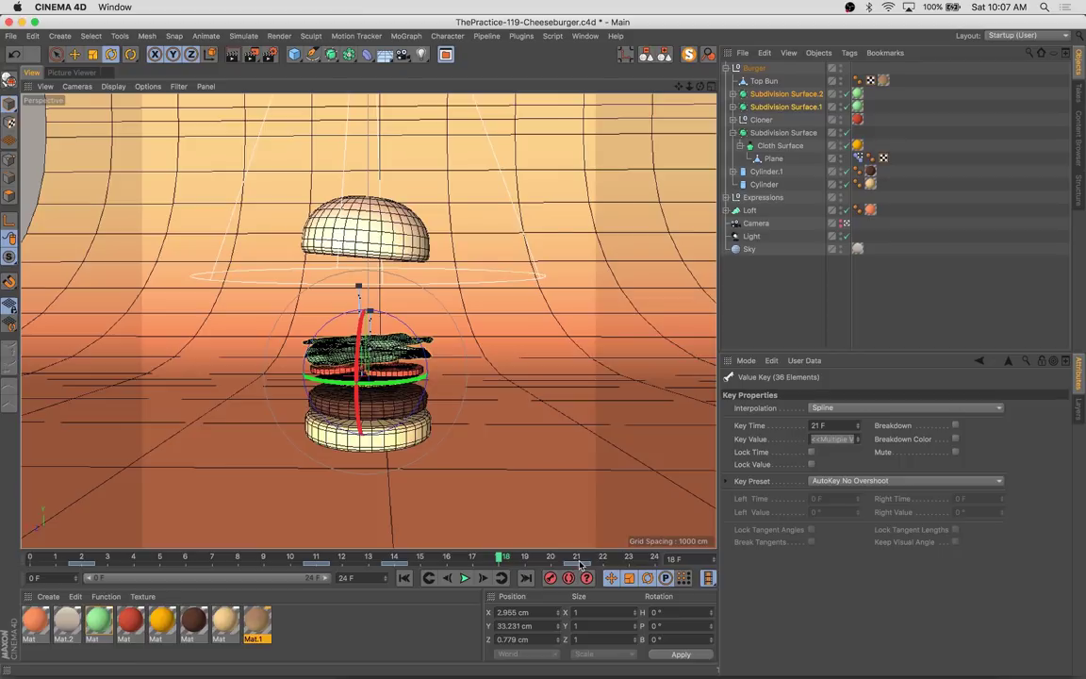
click(464, 579)
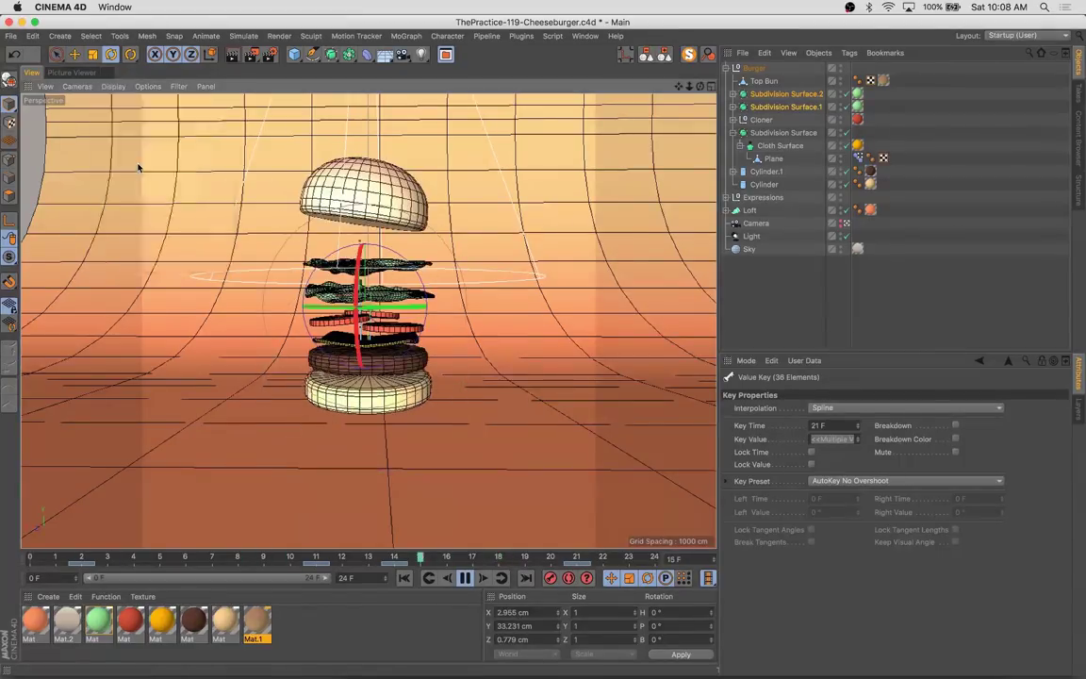
key(F8)
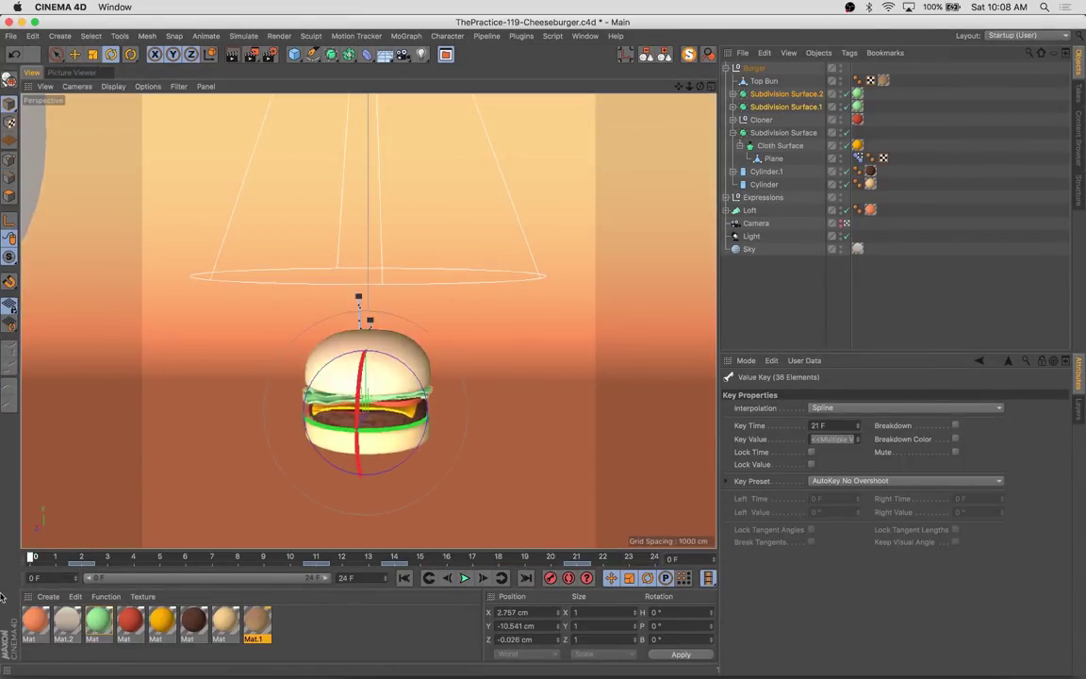
Render a check frame, then frame the floor and light in the viewport
key(shift+r)
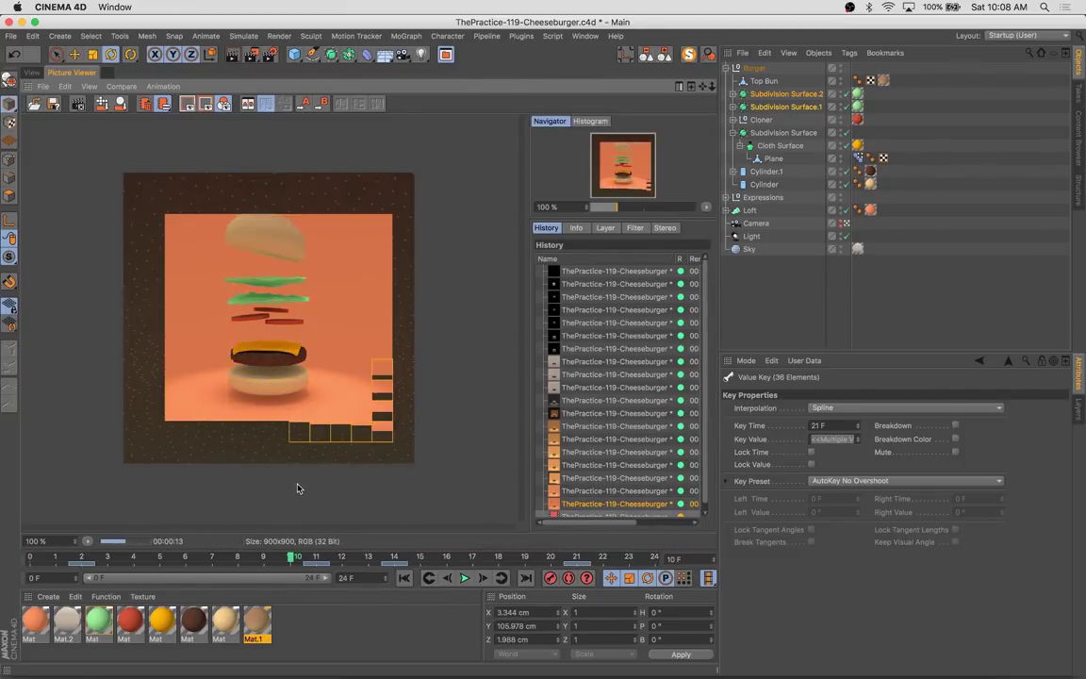
click(32, 73)
alt+drag(395, 311, 357, 157)
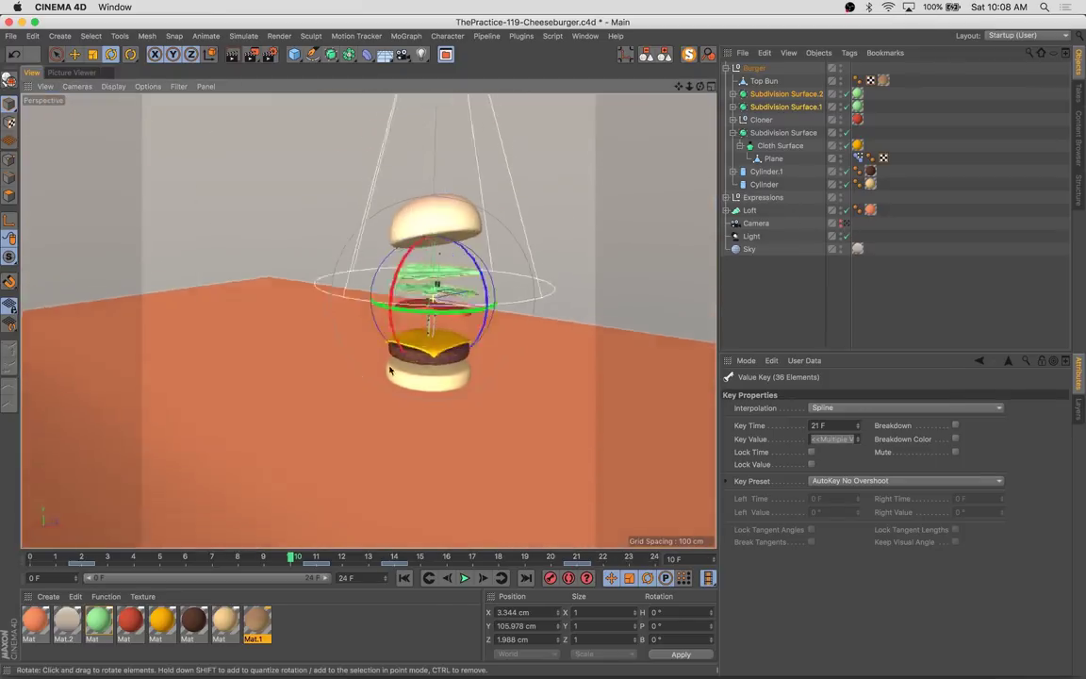
Tilt the spotlight to P -105.96° and move it forward over the burger
click(357, 158)
key(e)
key(r)
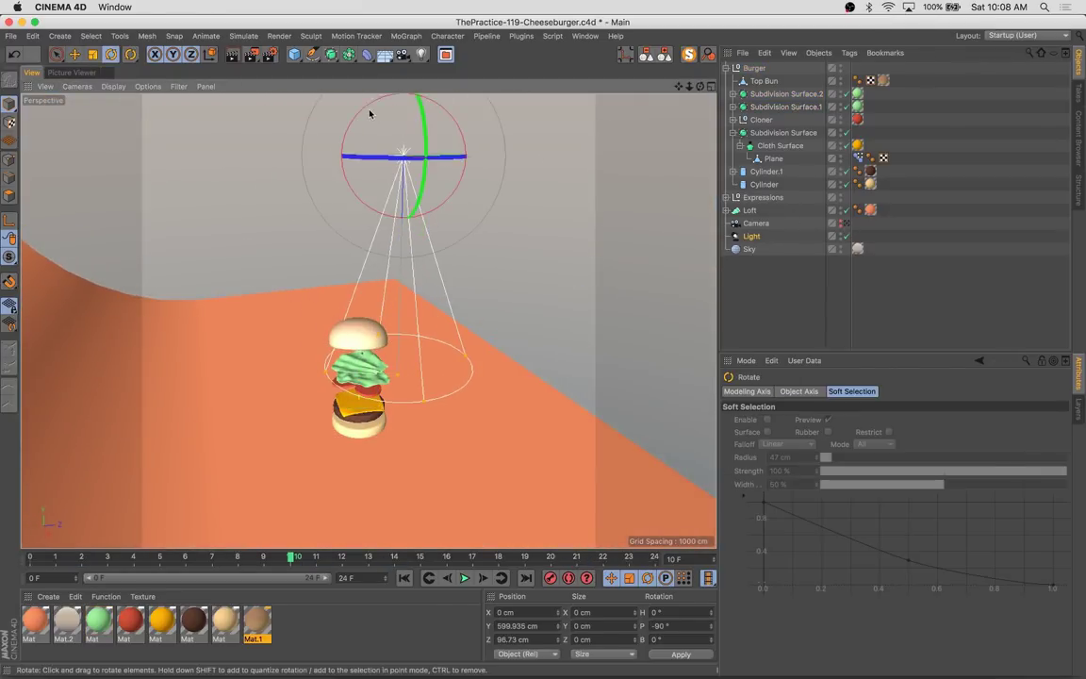
drag(370, 109, 379, 103)
key(e)
mouse_move(405, 156)
mouse_down()
mouse_move(490, 184)
mouse_move(427, 378)
mouse_up()
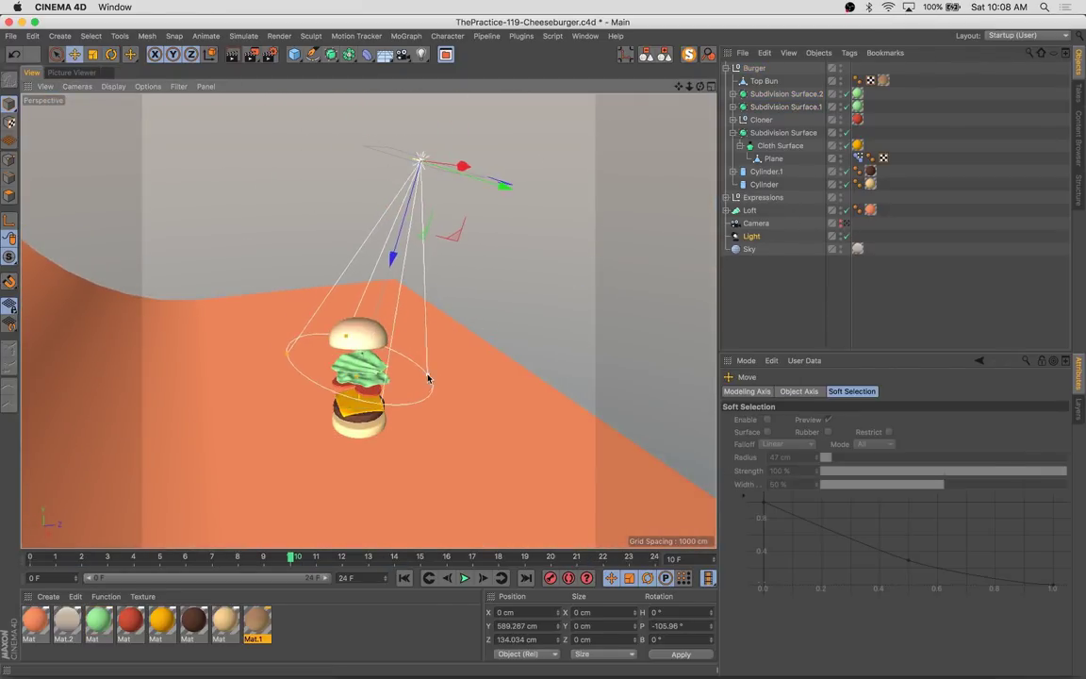
click(842, 224)
click(837, 391)
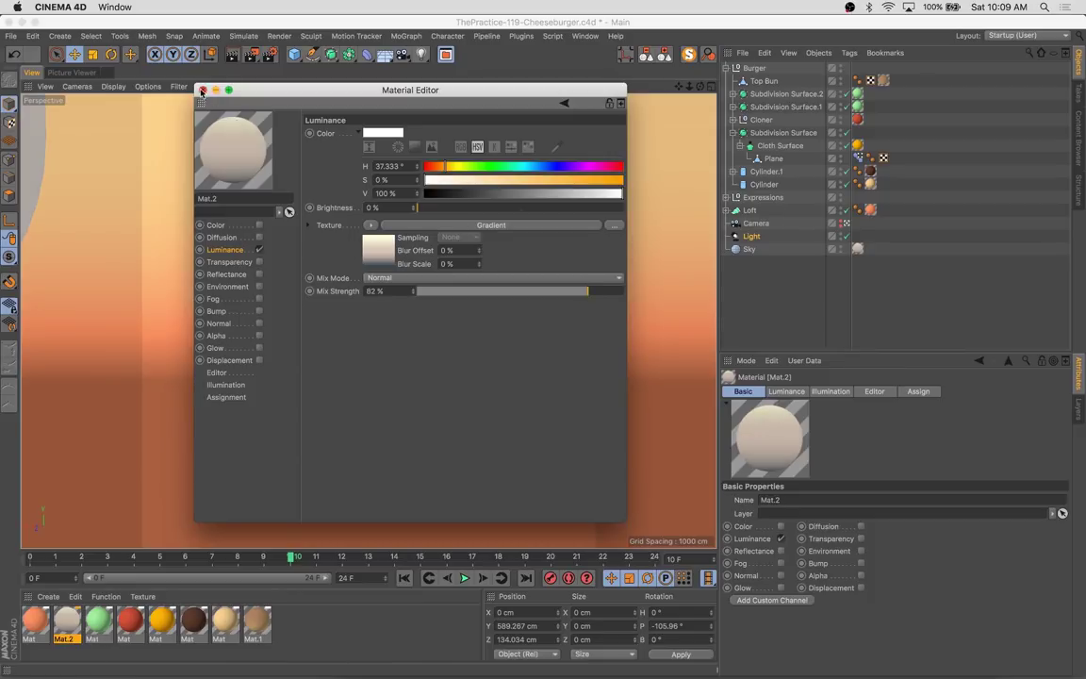
Close the Mat.2 material editor and start a fresh render in the Picture Viewer
click(201, 90)
key(shift+r)
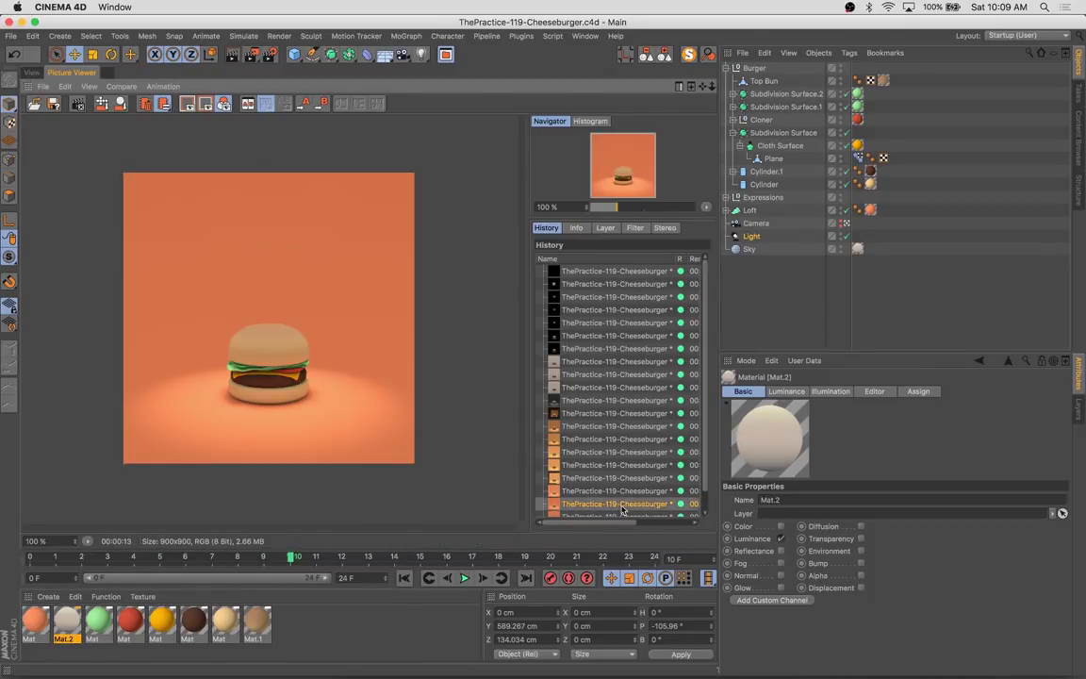
key(shift+r)
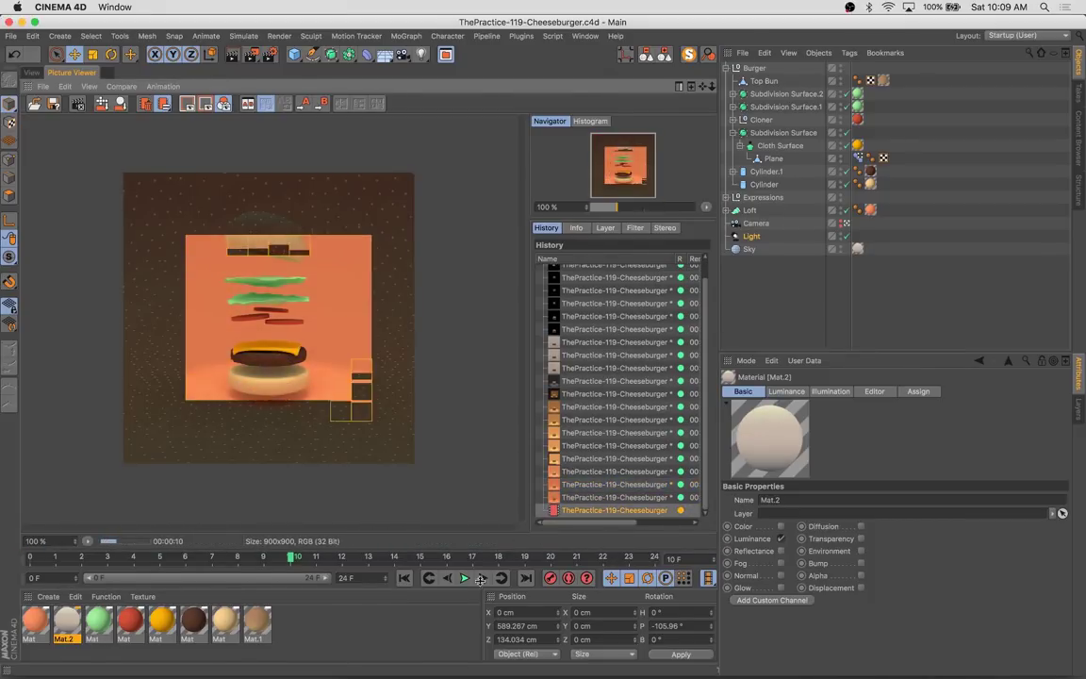
Load a Noise shader into the lettuce material's Color texture with a green Color 1
double_click(98, 619)
drag(412, 88, 600, 173)
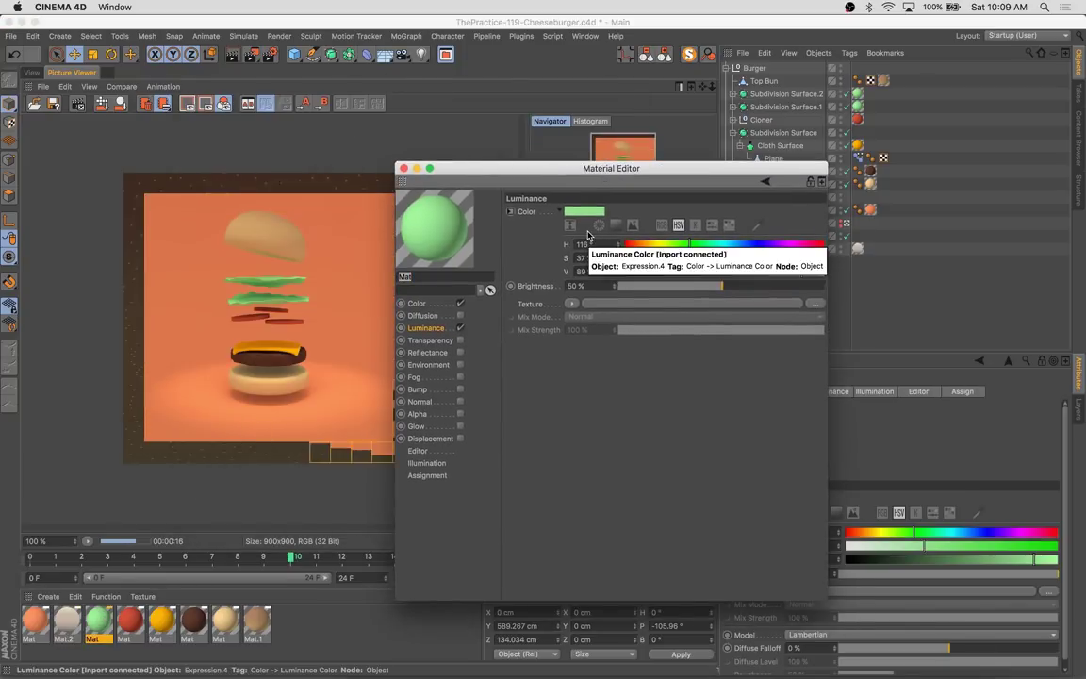
click(416, 303)
click(575, 303)
click(604, 460)
click(576, 324)
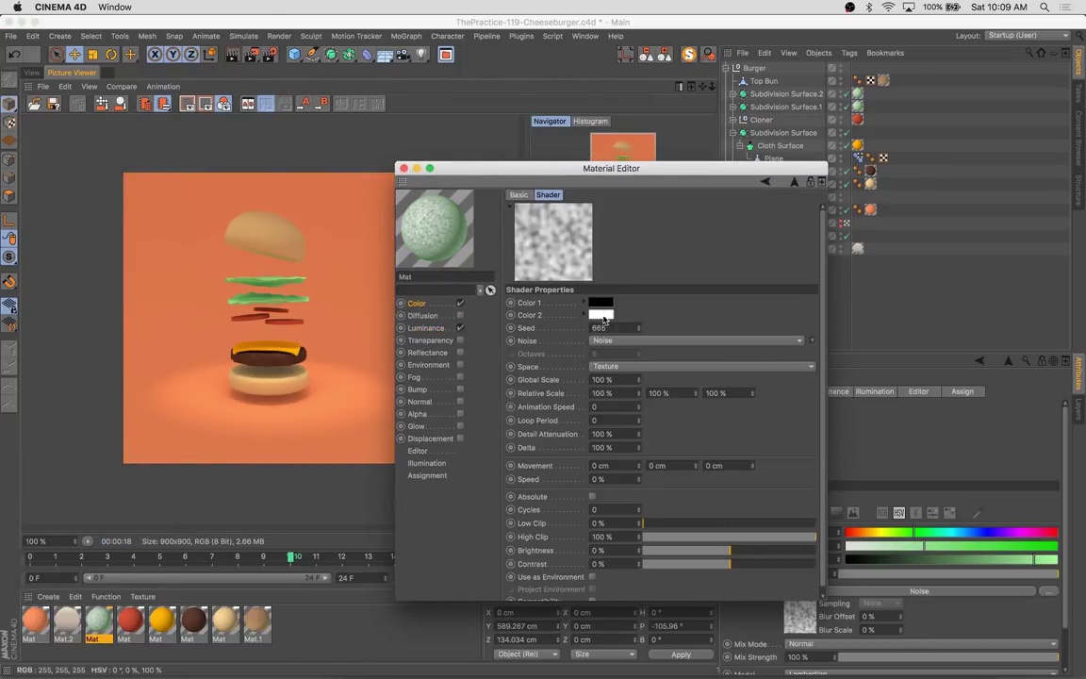
click(601, 304)
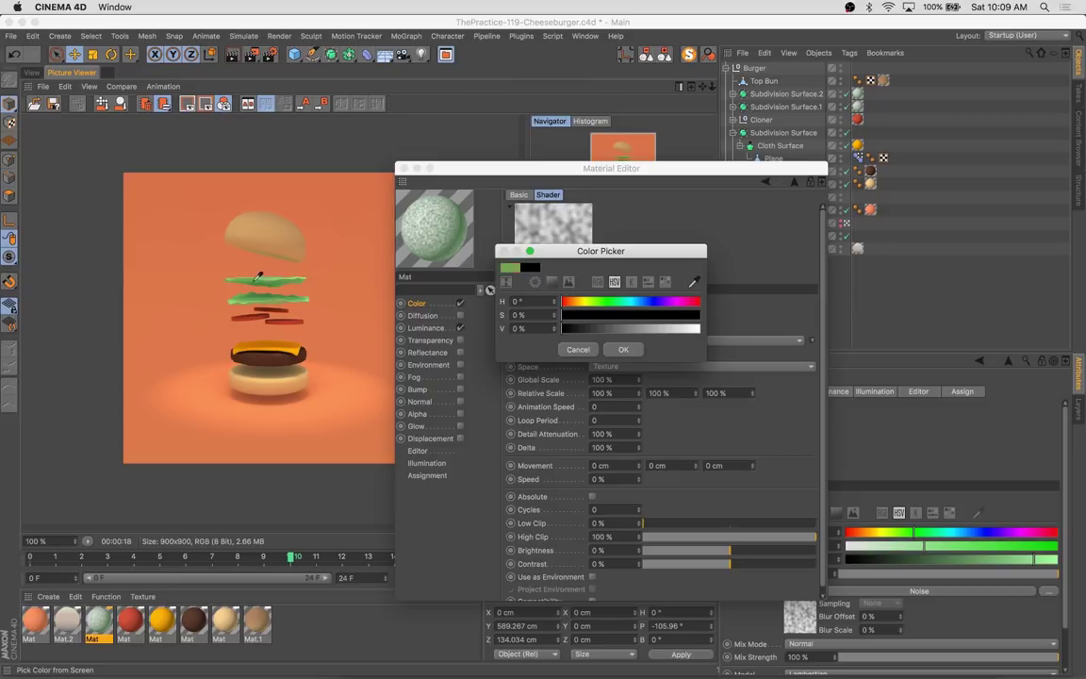
click(623, 349)
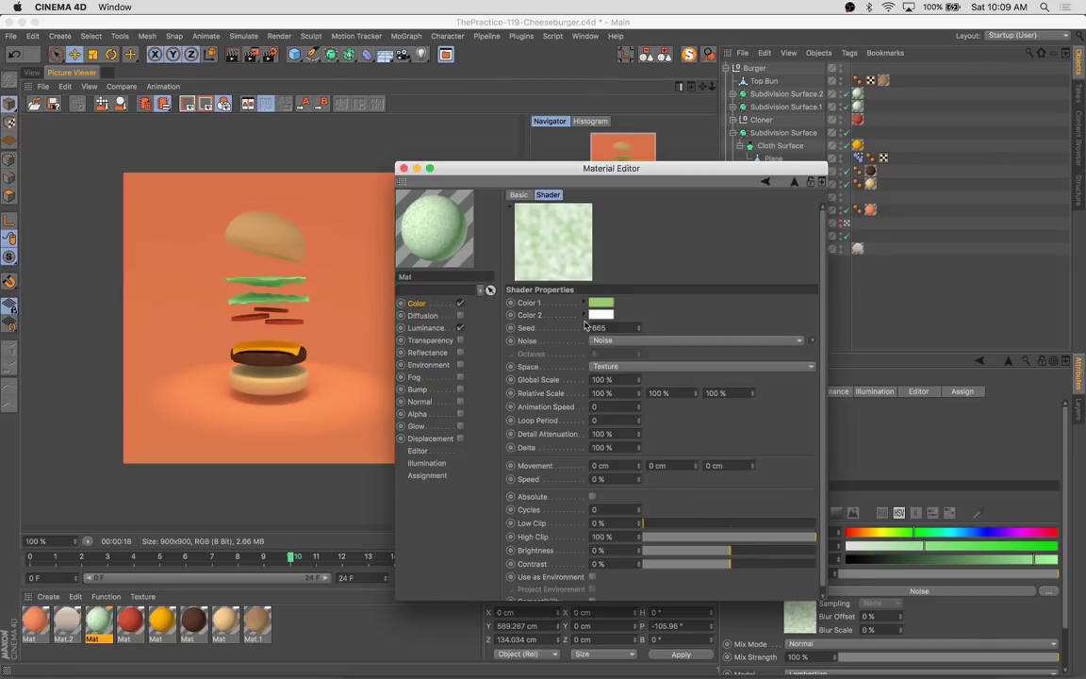
Raise the noise Low Clip past 46% and re-render the lettuce
drag(643, 524, 725, 526)
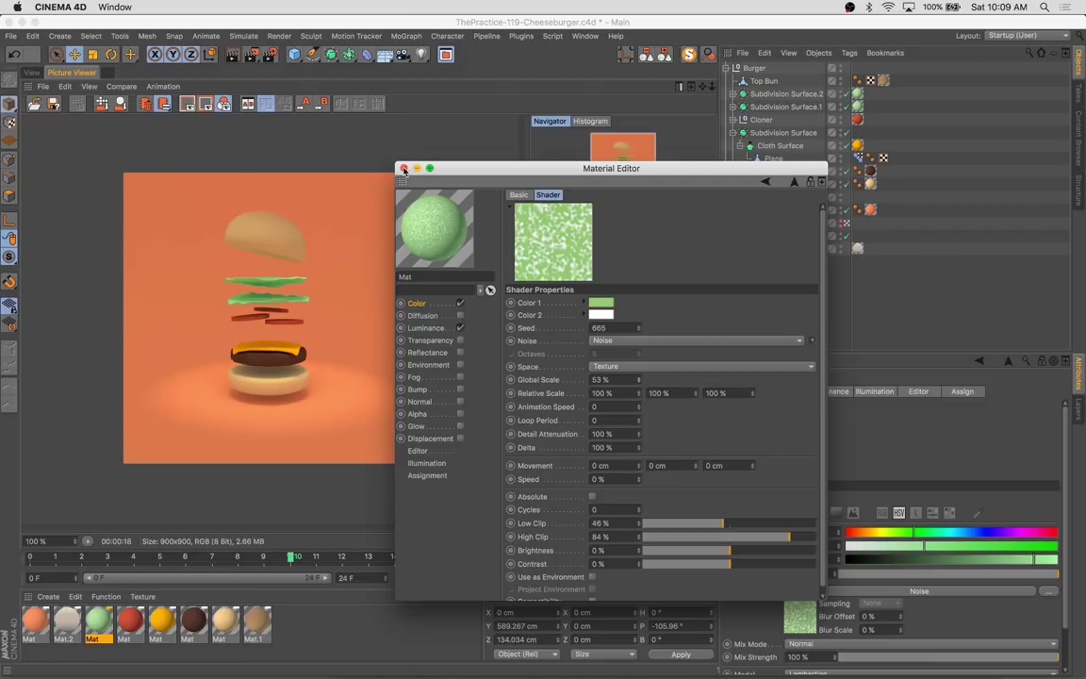
drag(723, 523, 780, 540)
drag(436, 223, 631, 264)
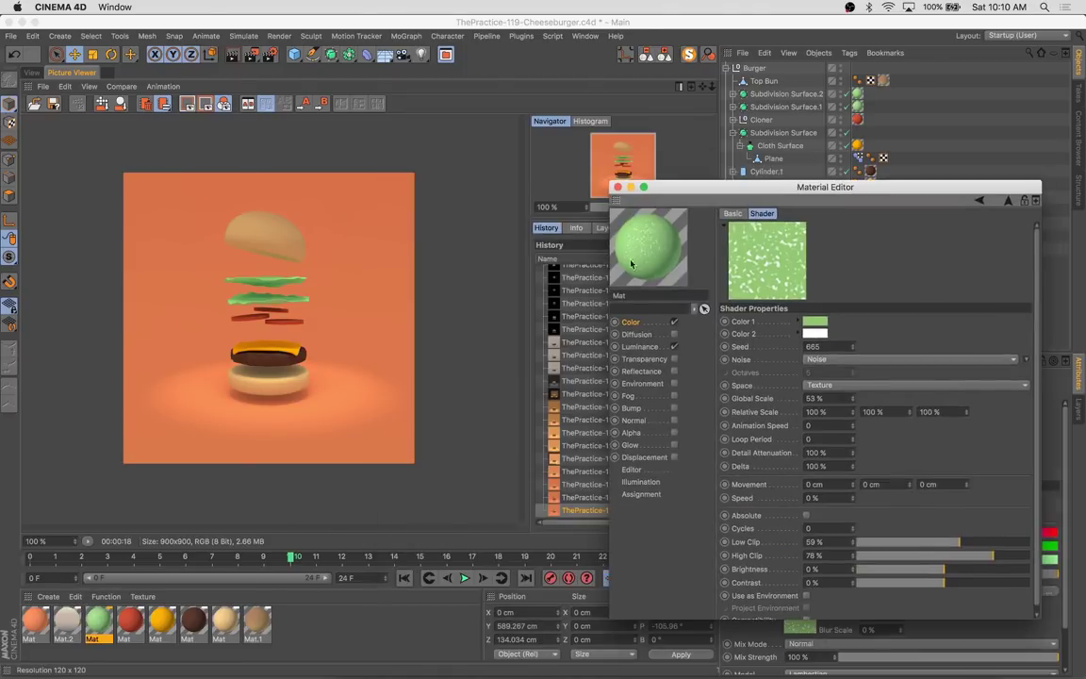
click(596, 234)
key(shift+r)
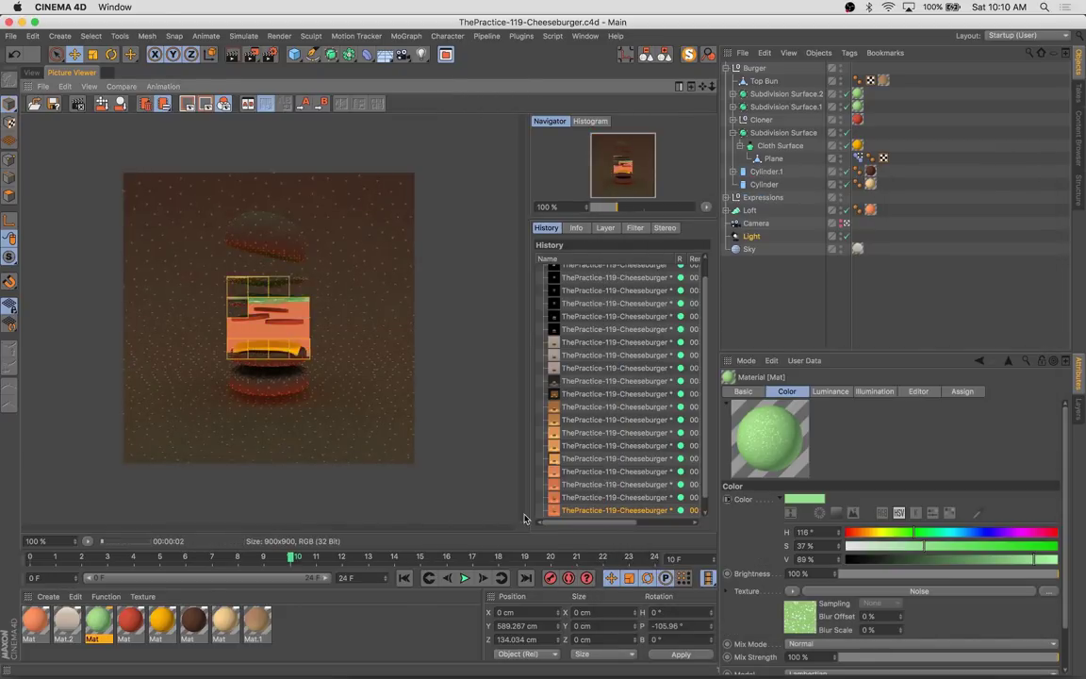
Reopen the lettuce material's Noise settings, return to the Color channel, and re-render
double_click(769, 436)
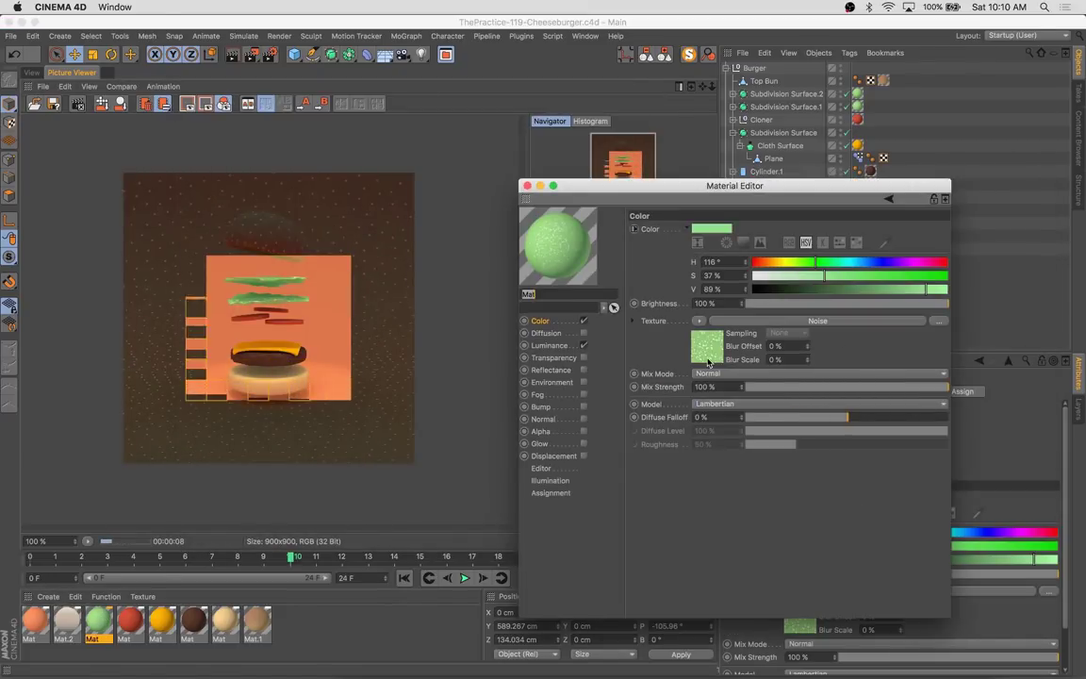
click(708, 361)
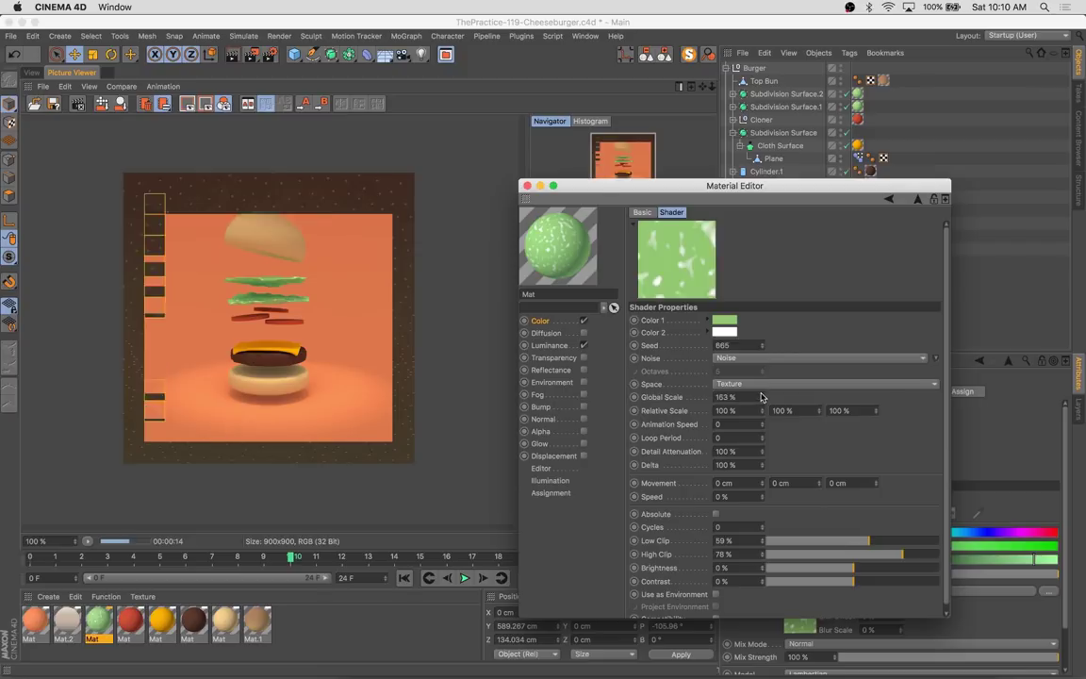
click(889, 198)
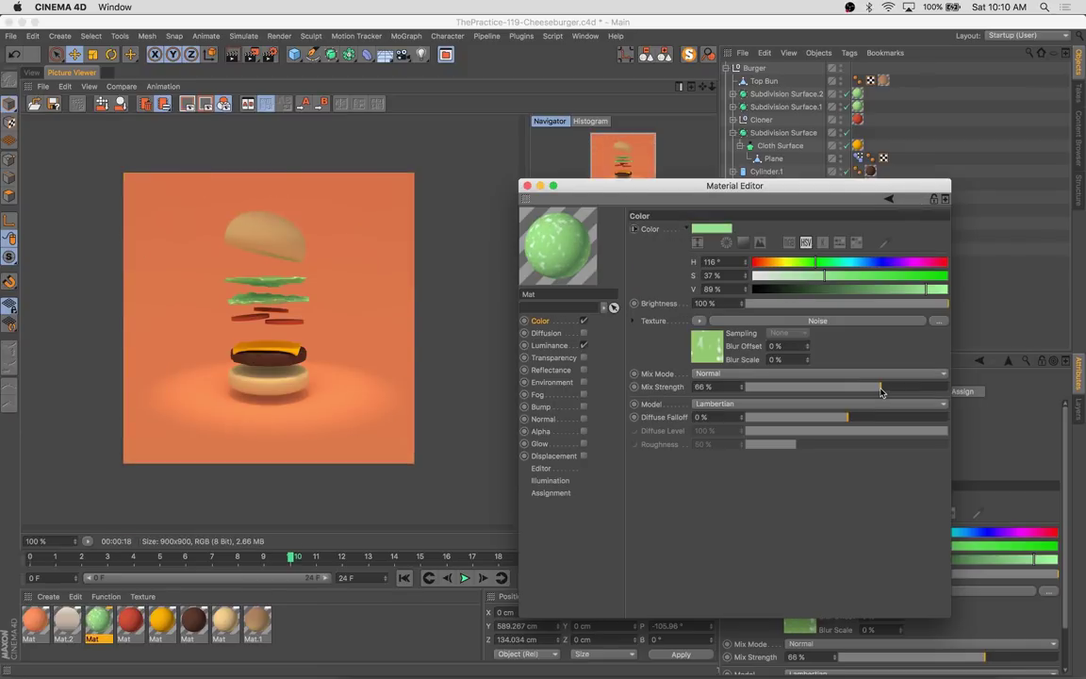
key(shift+r)
Set the lettuce texture Mix Strength to 95%, re-render, and play the animation in the viewport
drag(736, 252, 635, 180)
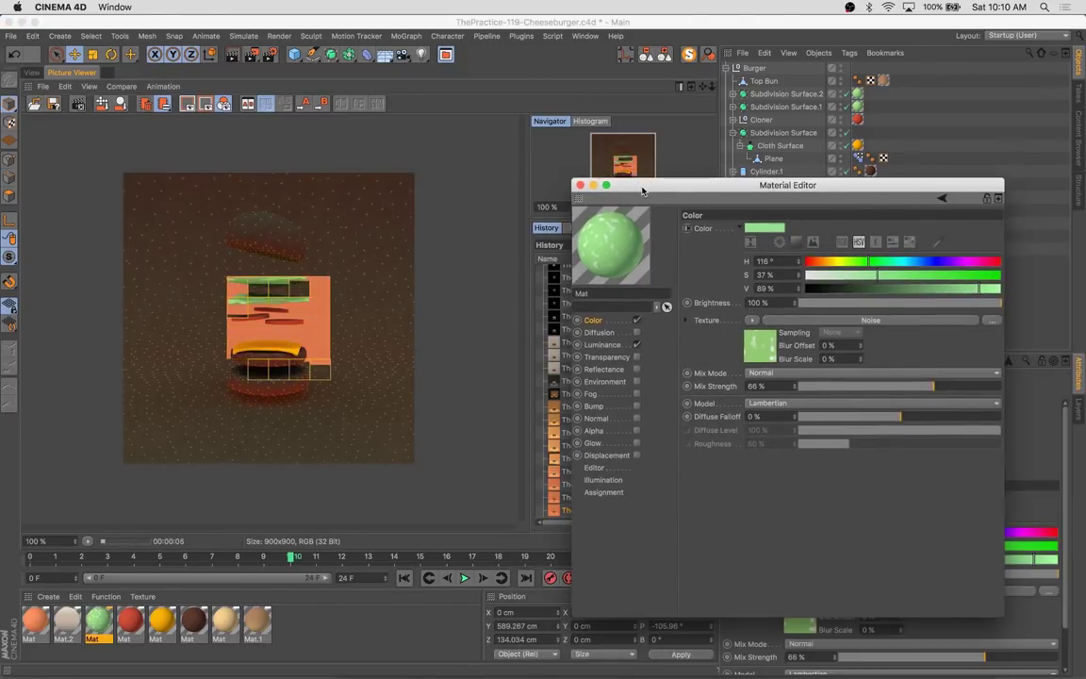
drag(931, 386, 992, 386)
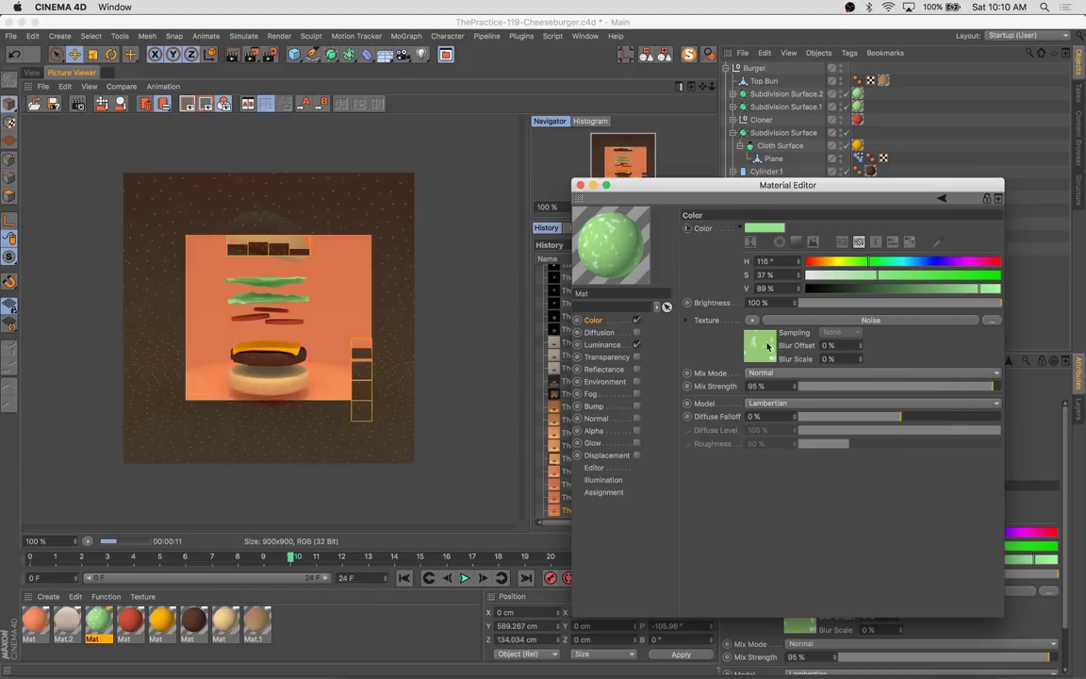
click(871, 319)
click(580, 185)
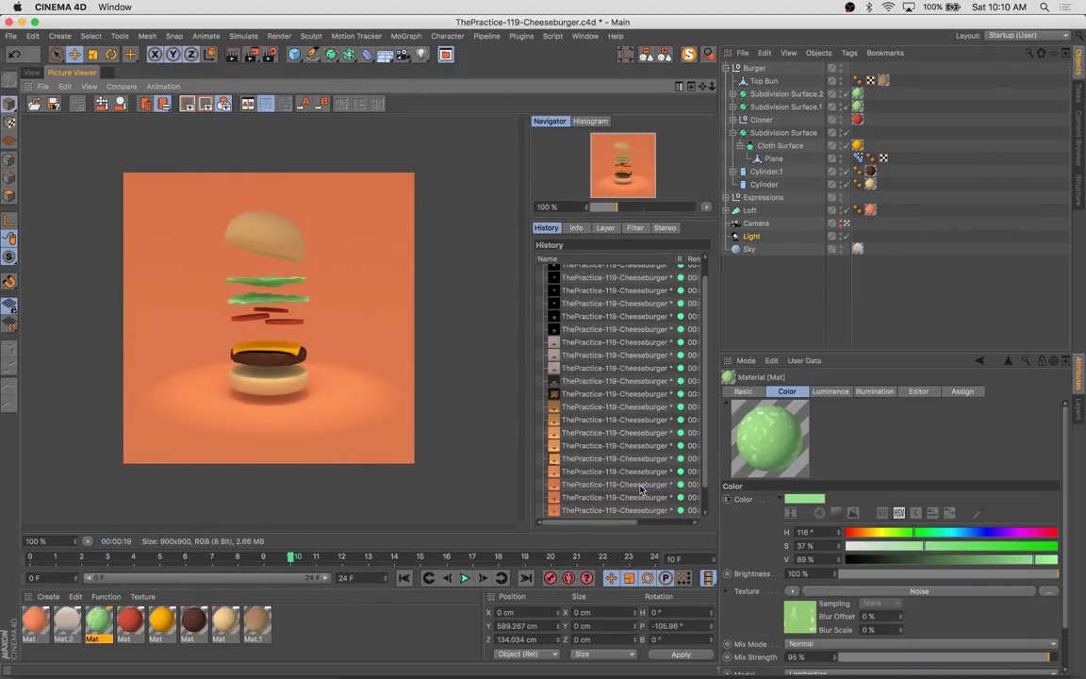
key(shift+r)
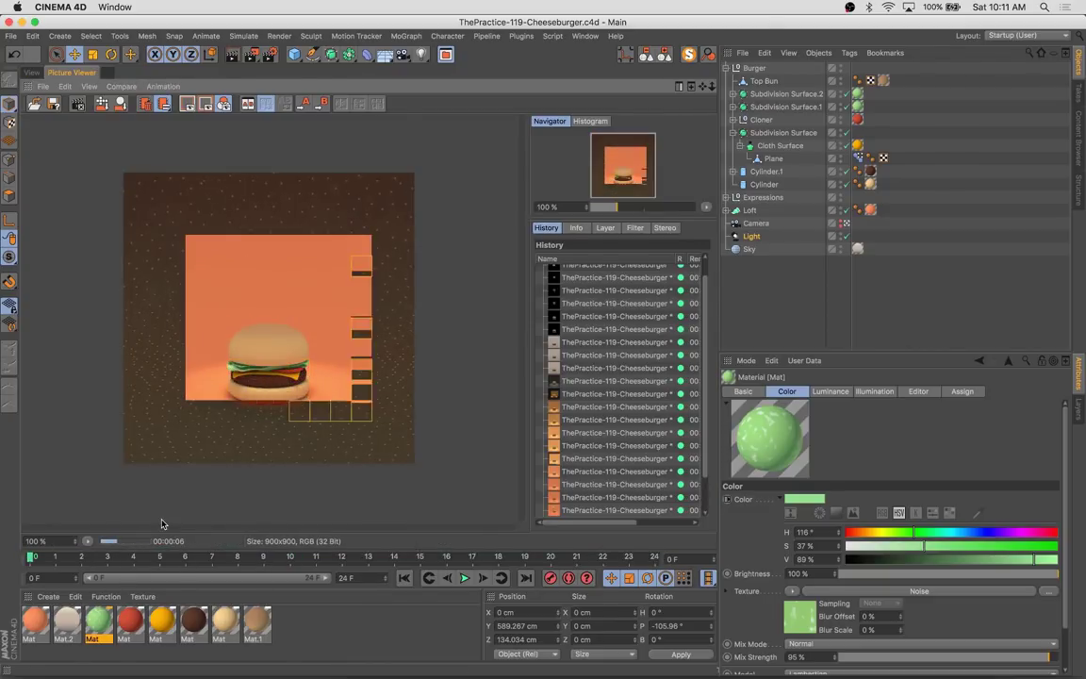
click(32, 72)
click(466, 578)
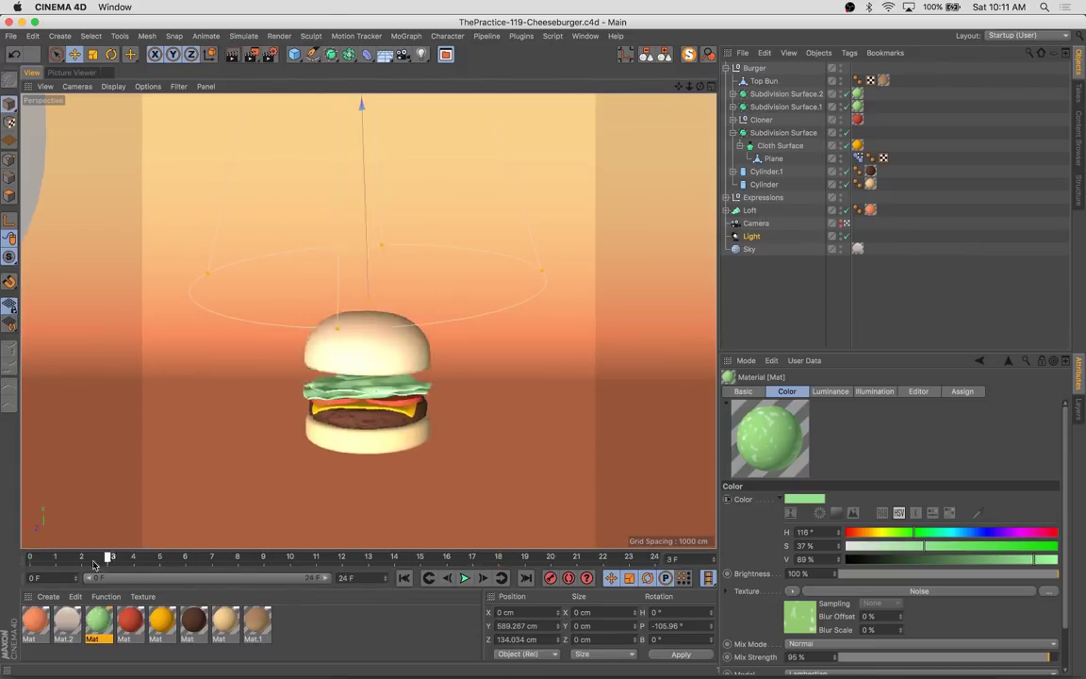
Select the lettuce layers' and bottom bun's frame-14 keys and shift them later in time
click(786, 93)
ctrl+click(786, 106)
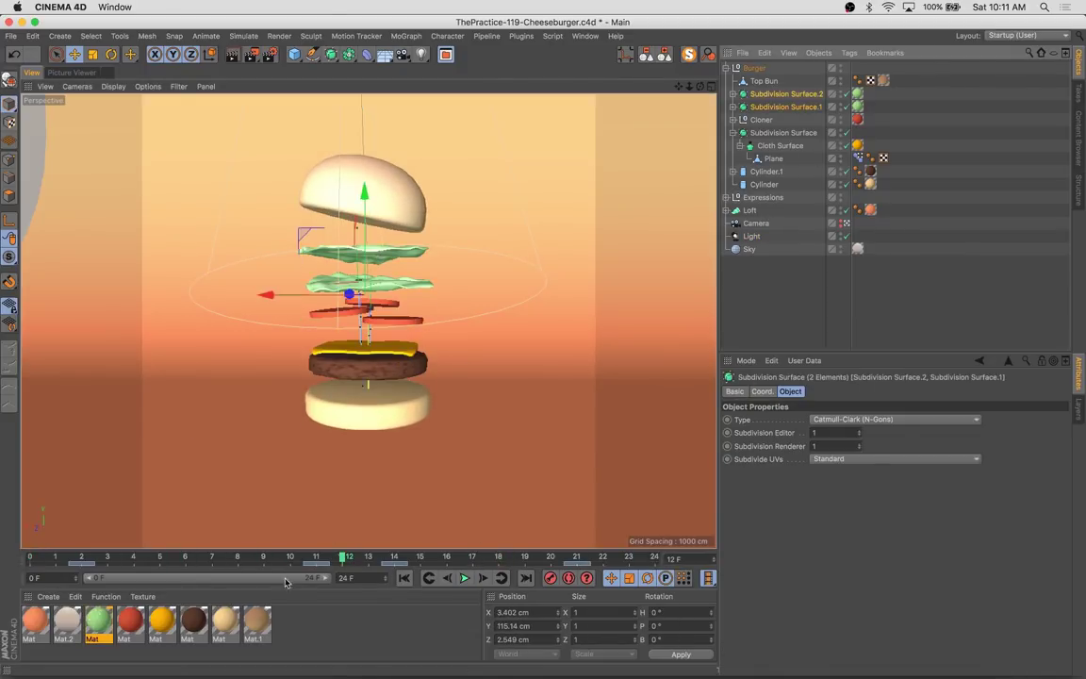
click(403, 567)
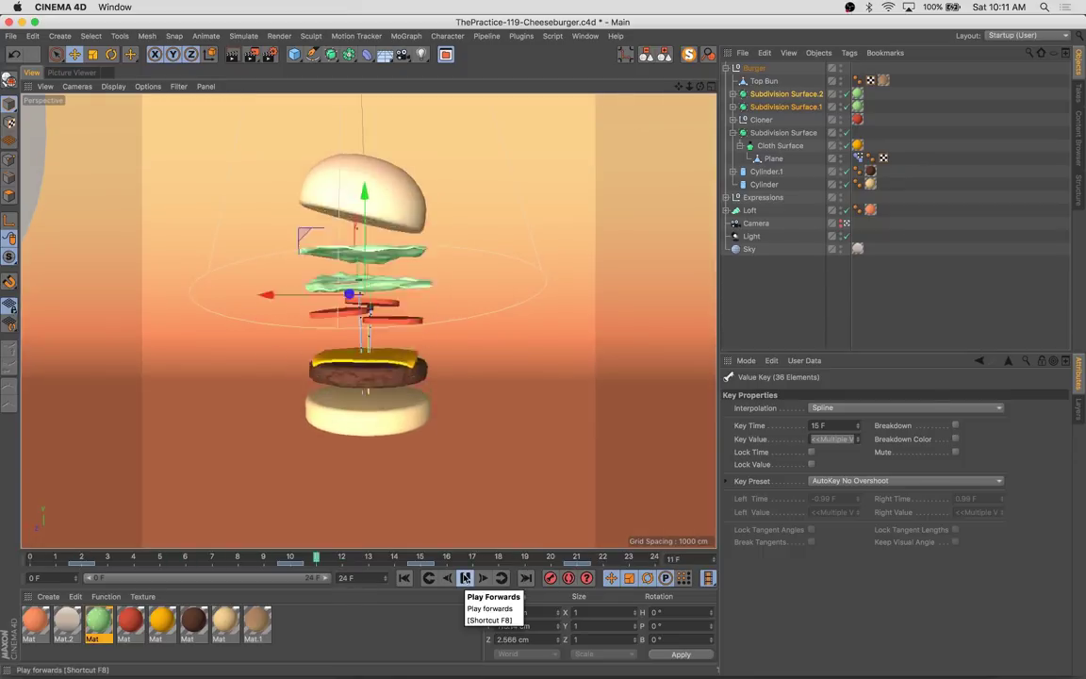
click(406, 404)
click(375, 557)
drag(379, 565, 529, 558)
click(500, 566)
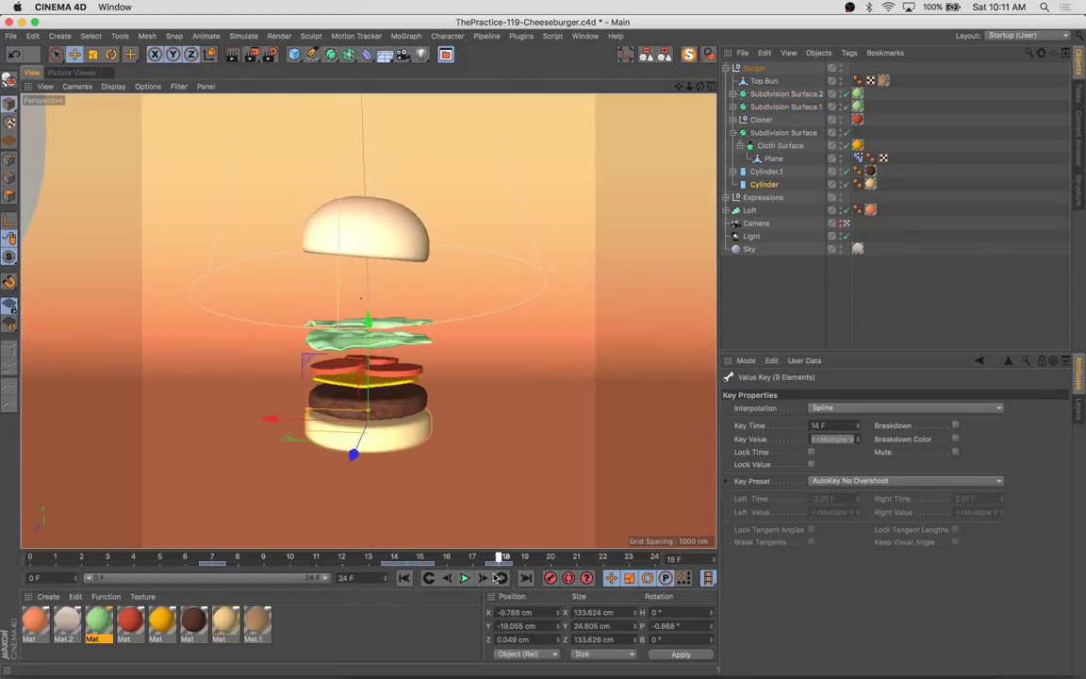
click(412, 400)
click(438, 564)
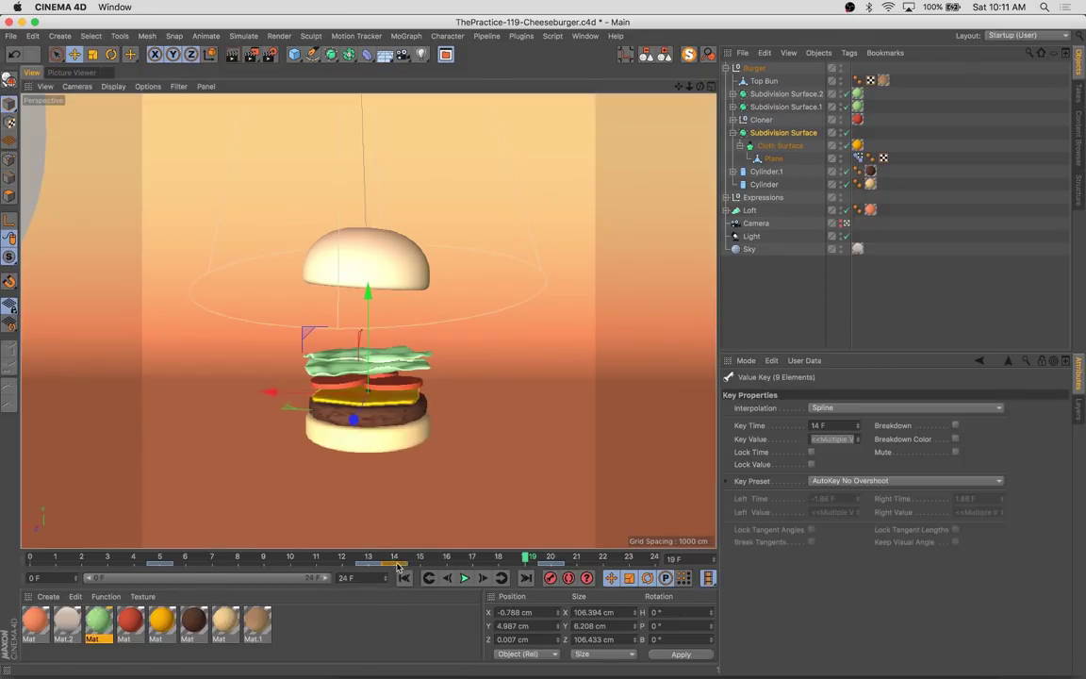
mouse_move(453, 559)
mouse_down()
mouse_move(193, 558)
mouse_move(406, 568)
mouse_up()
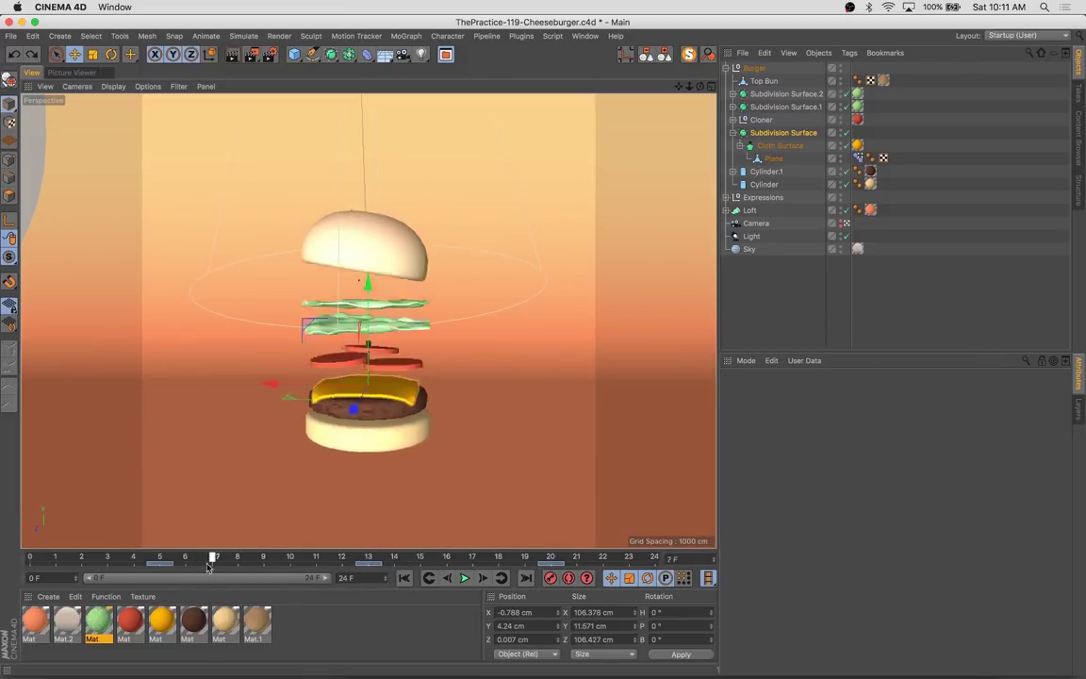
click(401, 564)
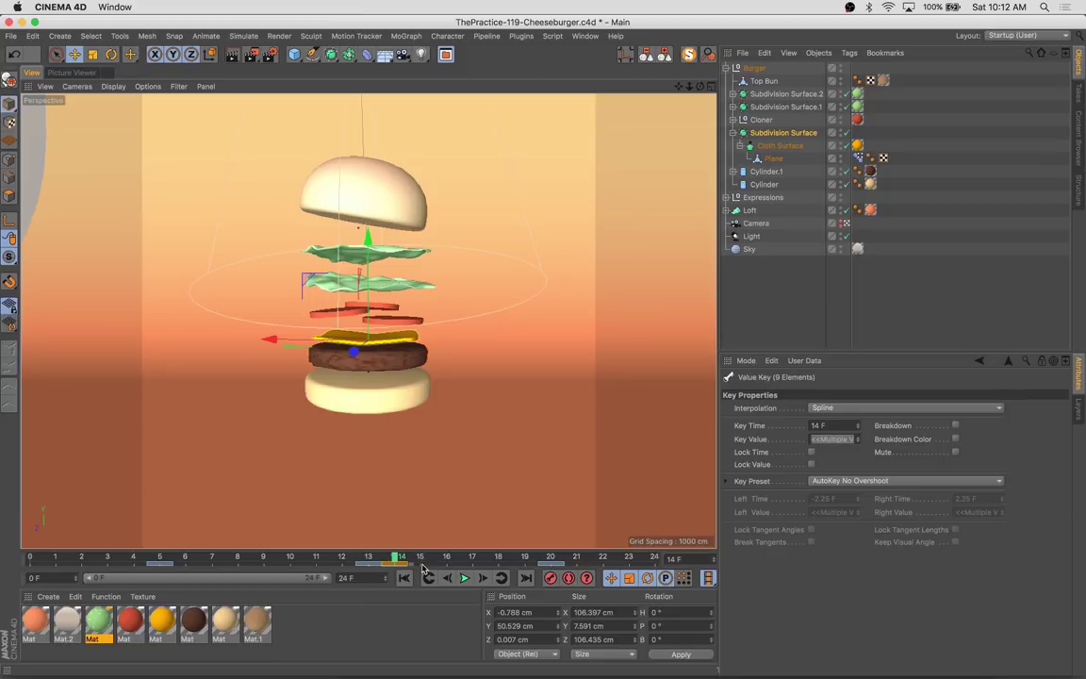
key(g)
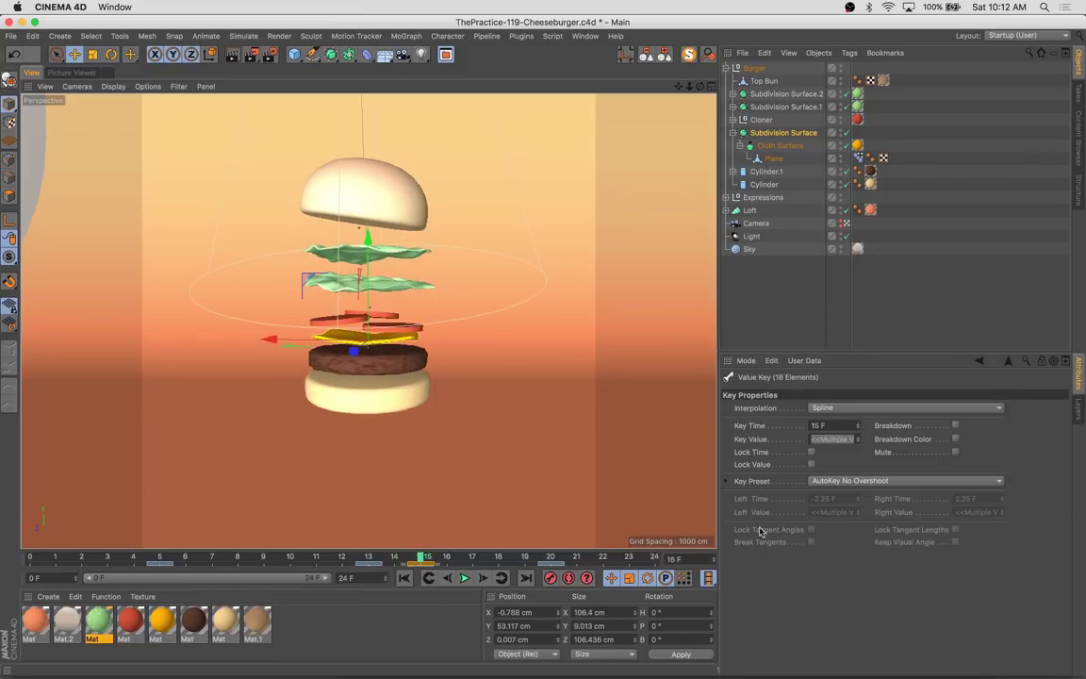
Select the tomato Cloner, play to check the timing, and step back to frame 12
click(775, 123)
click(396, 564)
click(462, 578)
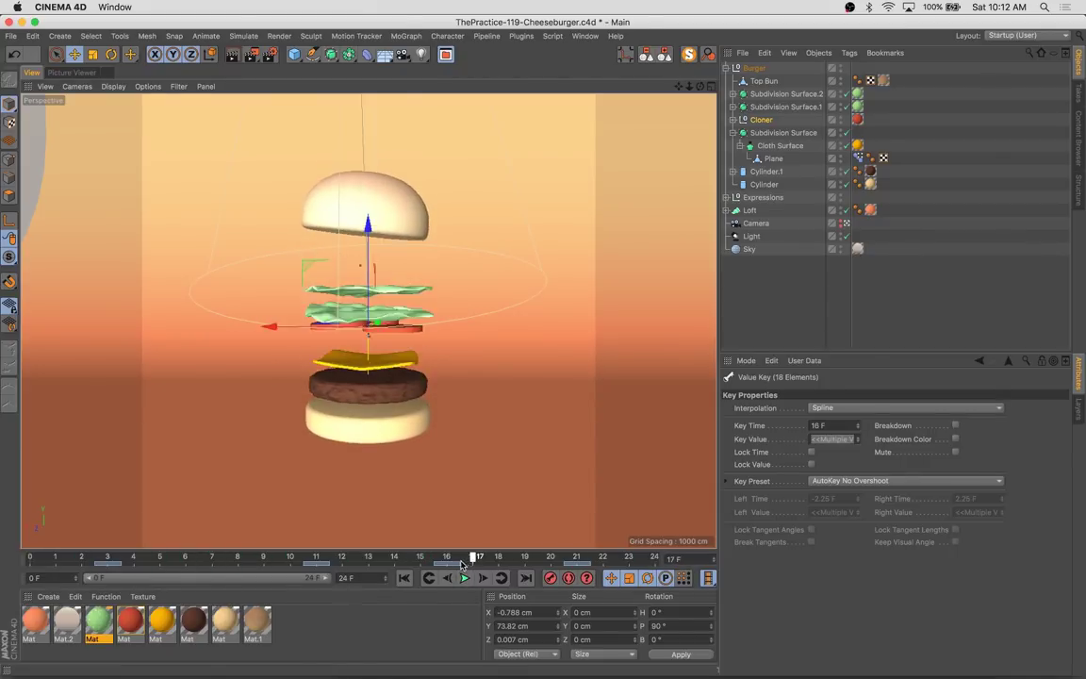
click(463, 578)
click(378, 558)
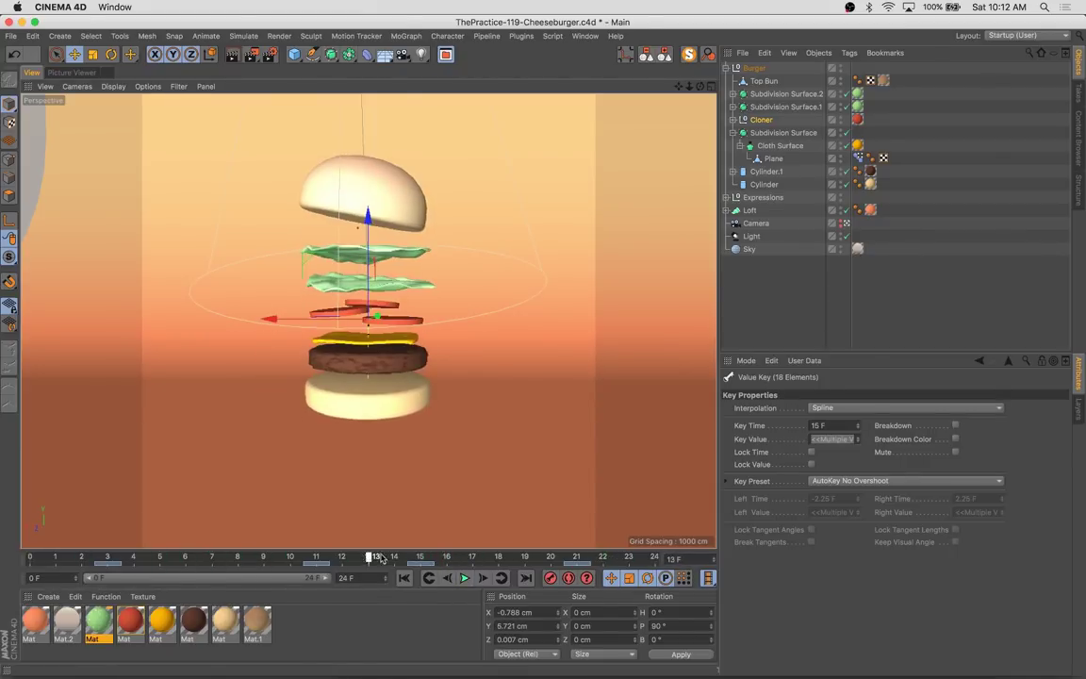
click(400, 323)
click(760, 120)
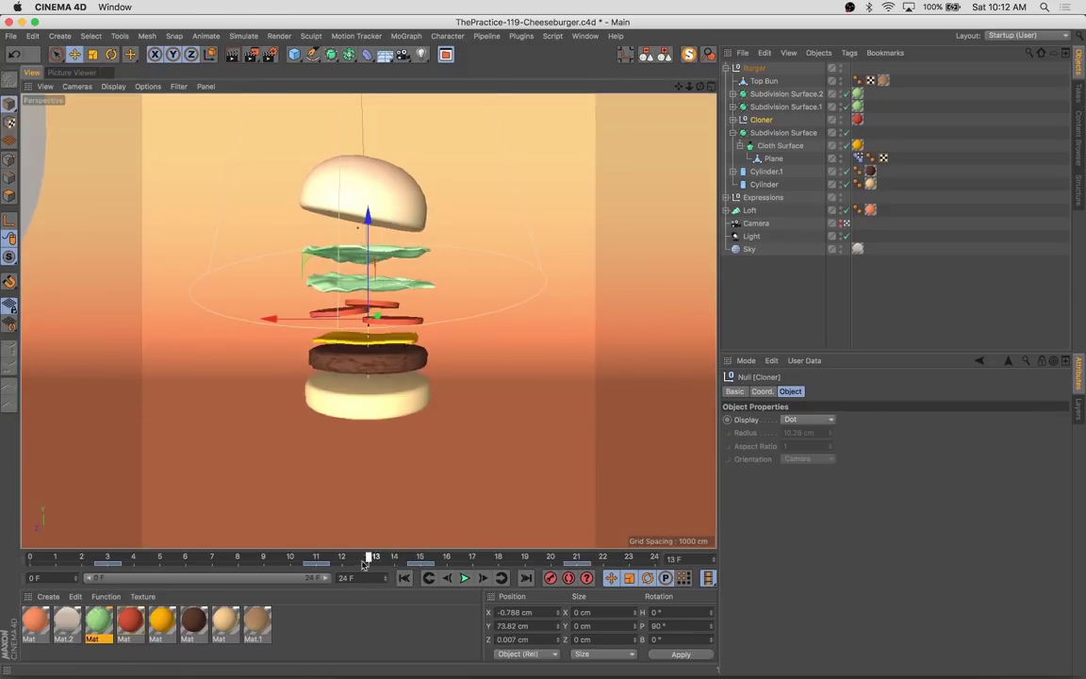
drag(264, 557, 337, 558)
Select the cloned tomato slices, play the animation, and render frame 13 mid-explosion
click(382, 302)
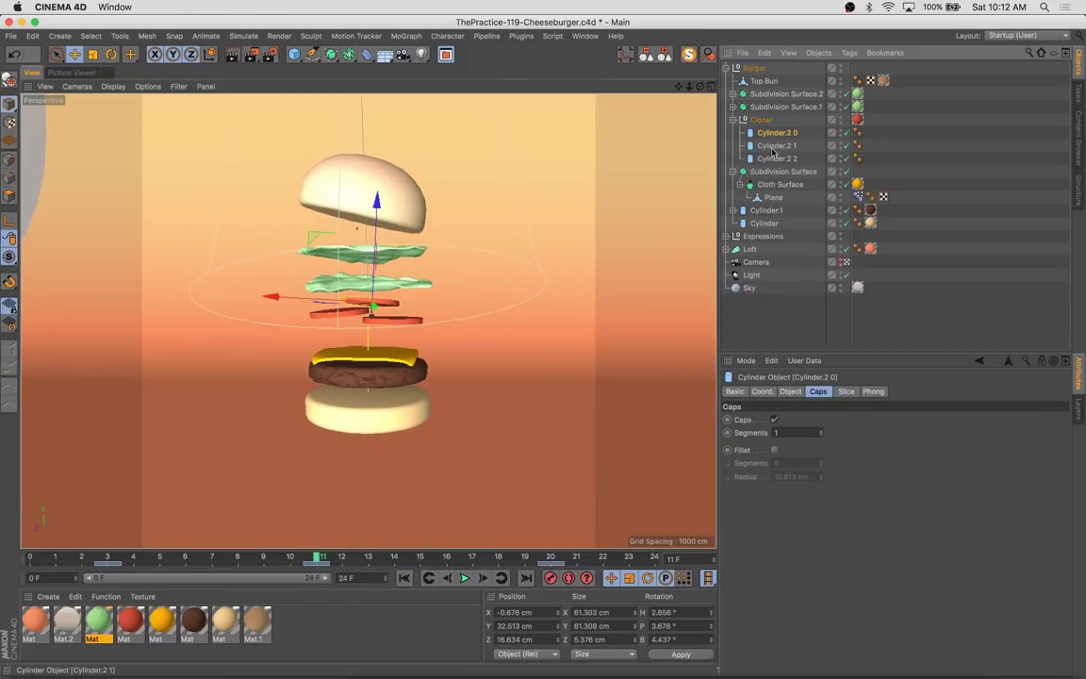
shift+click(394, 322)
drag(339, 558, 298, 559)
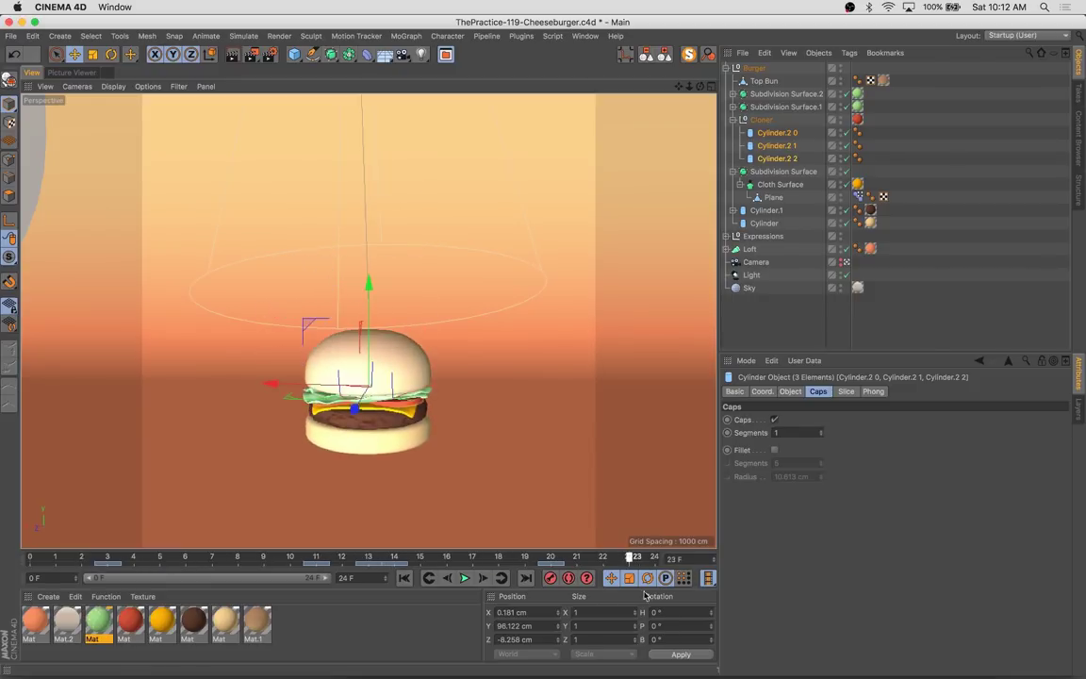
click(629, 562)
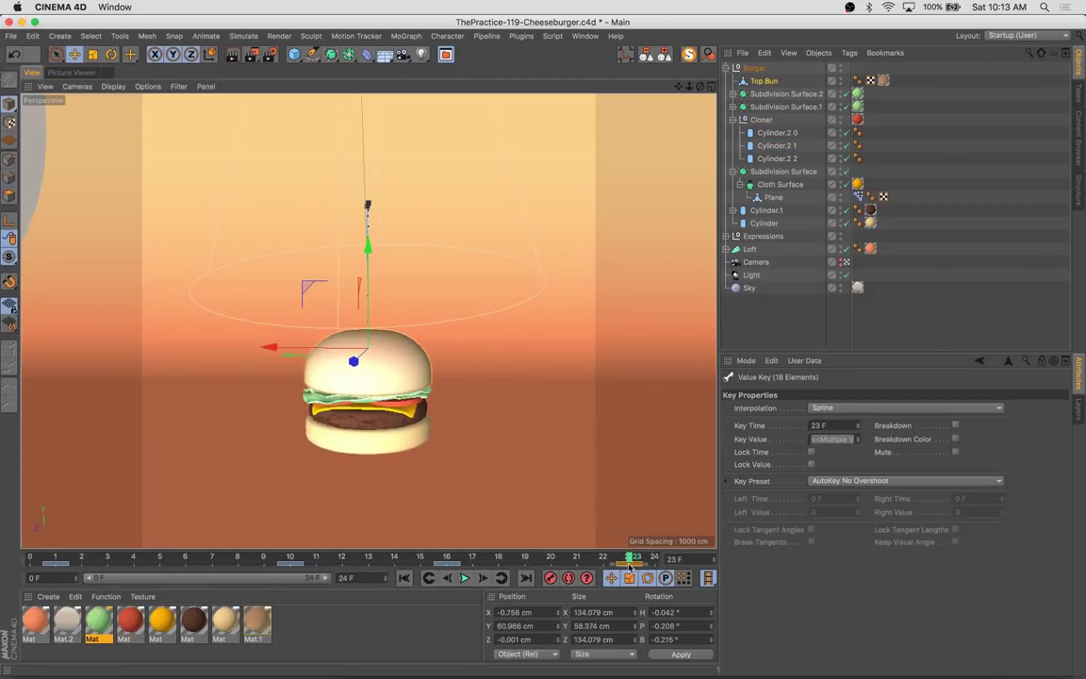
click(465, 578)
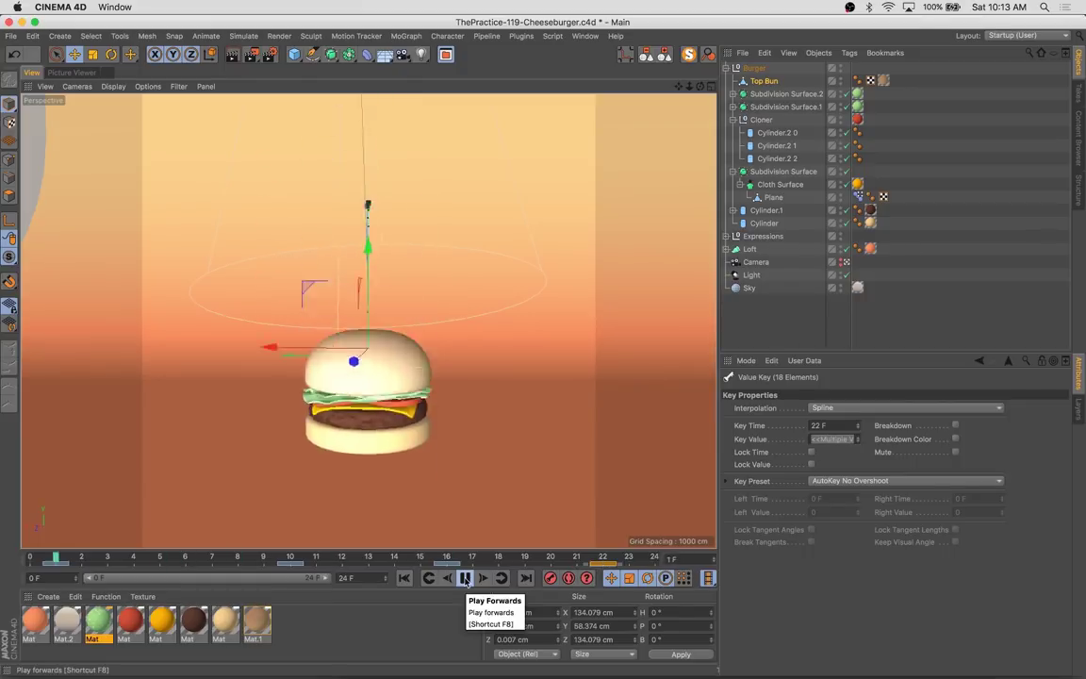
drag(578, 560, 372, 569)
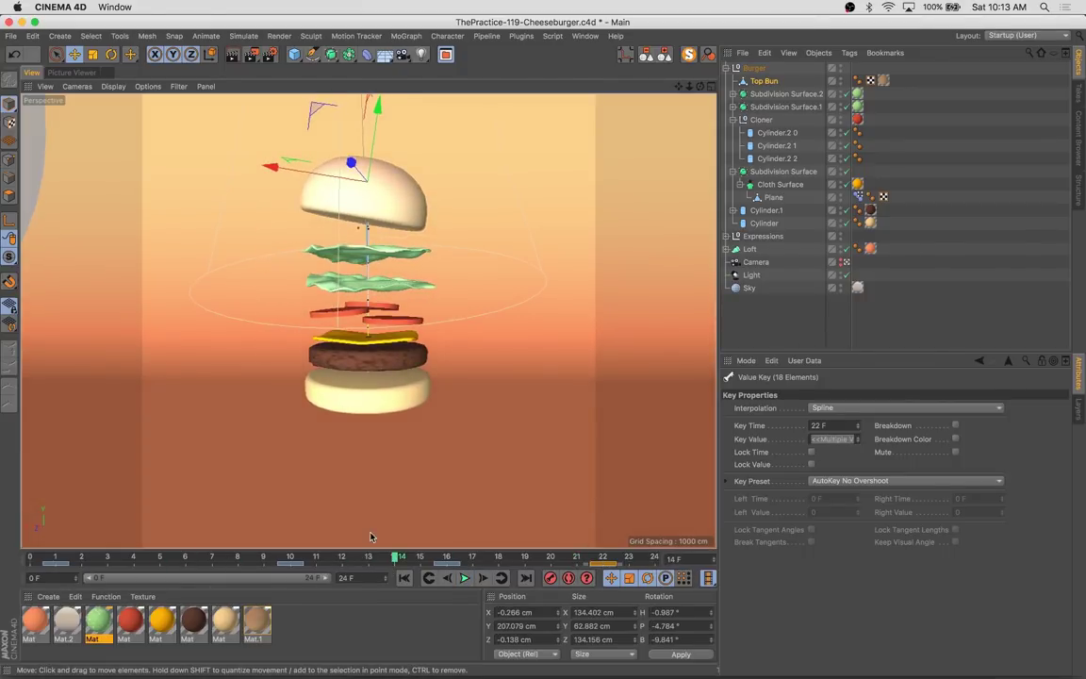
key(shift+r)
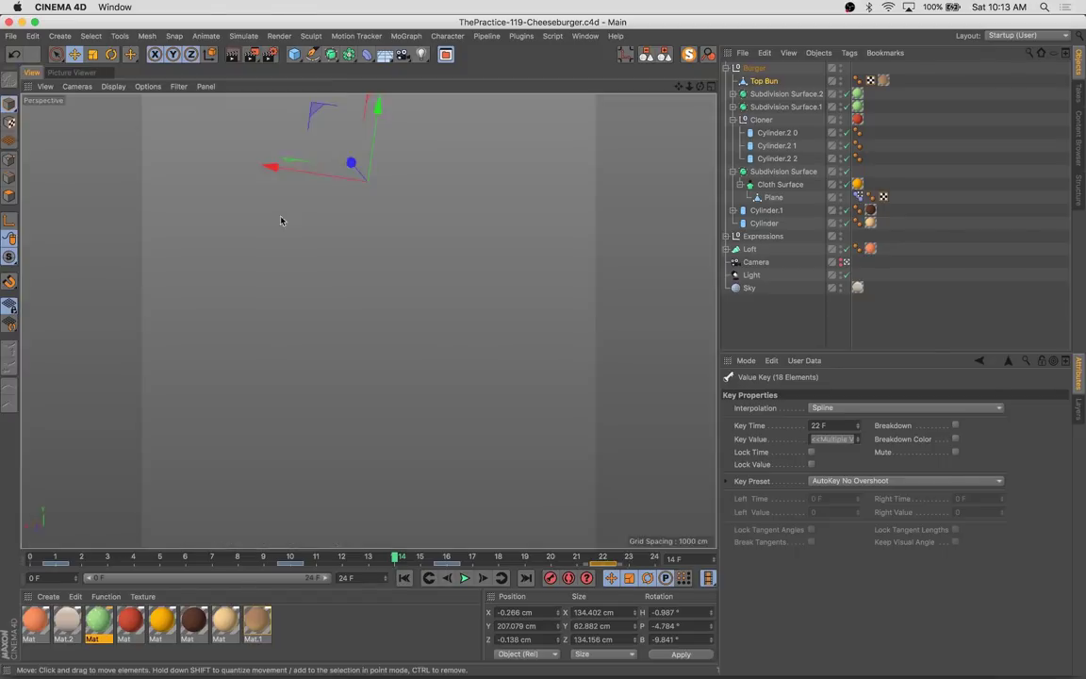
Turn the Burger null about -16° in heading at frame 1, then play to check it untwists
click(59, 560)
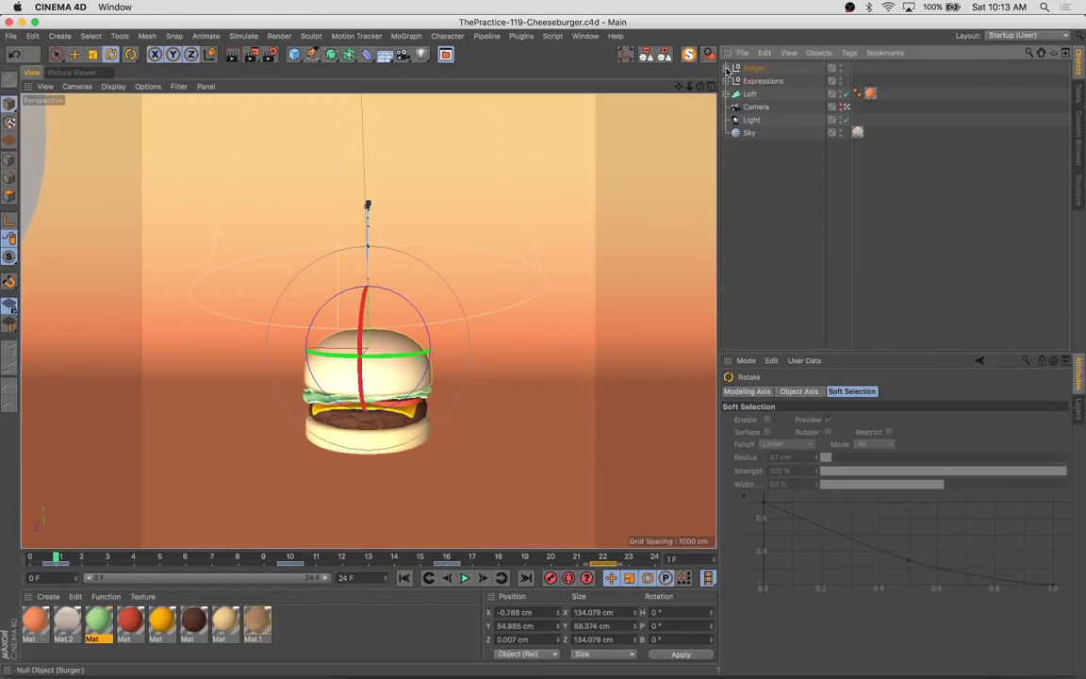
drag(374, 374, 380, 412)
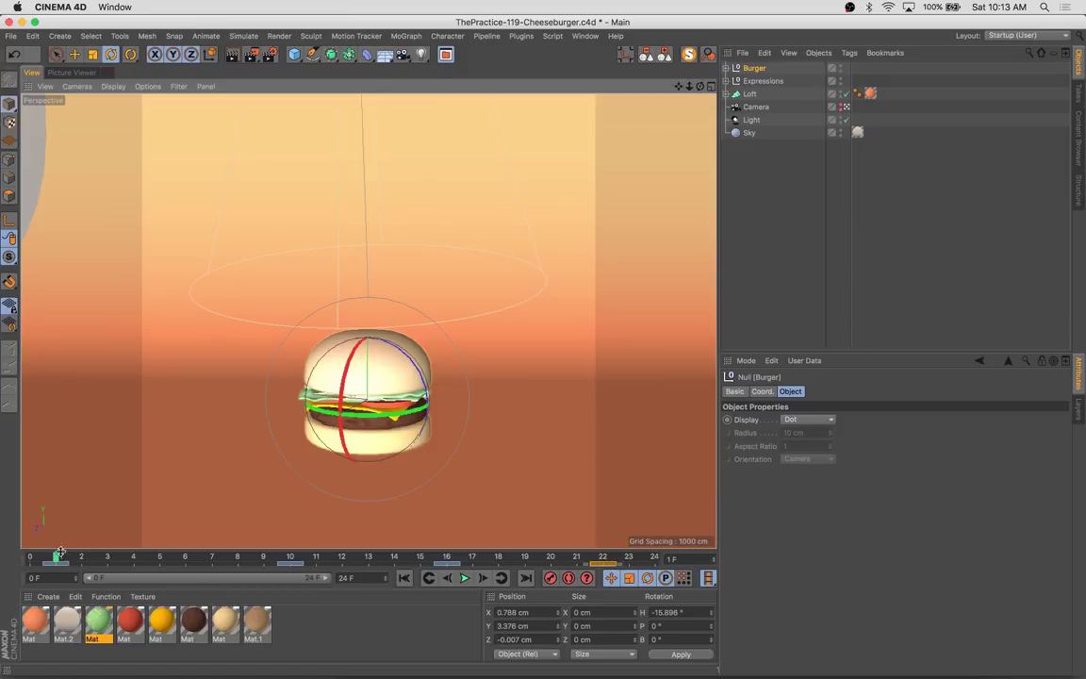
drag(58, 554, 609, 556)
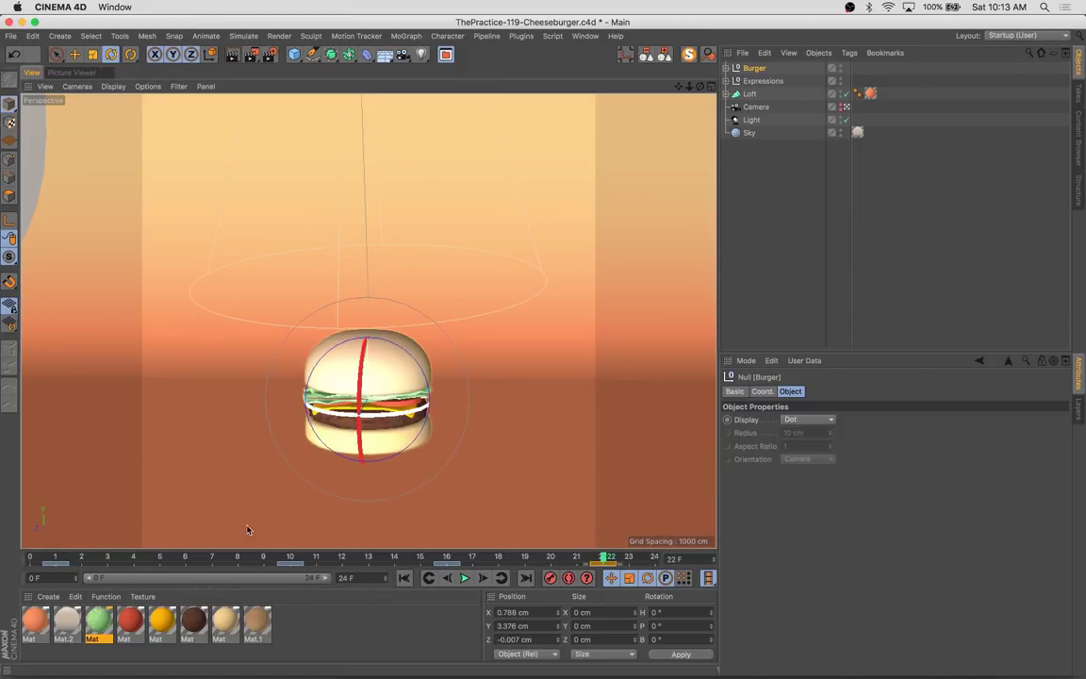
click(464, 578)
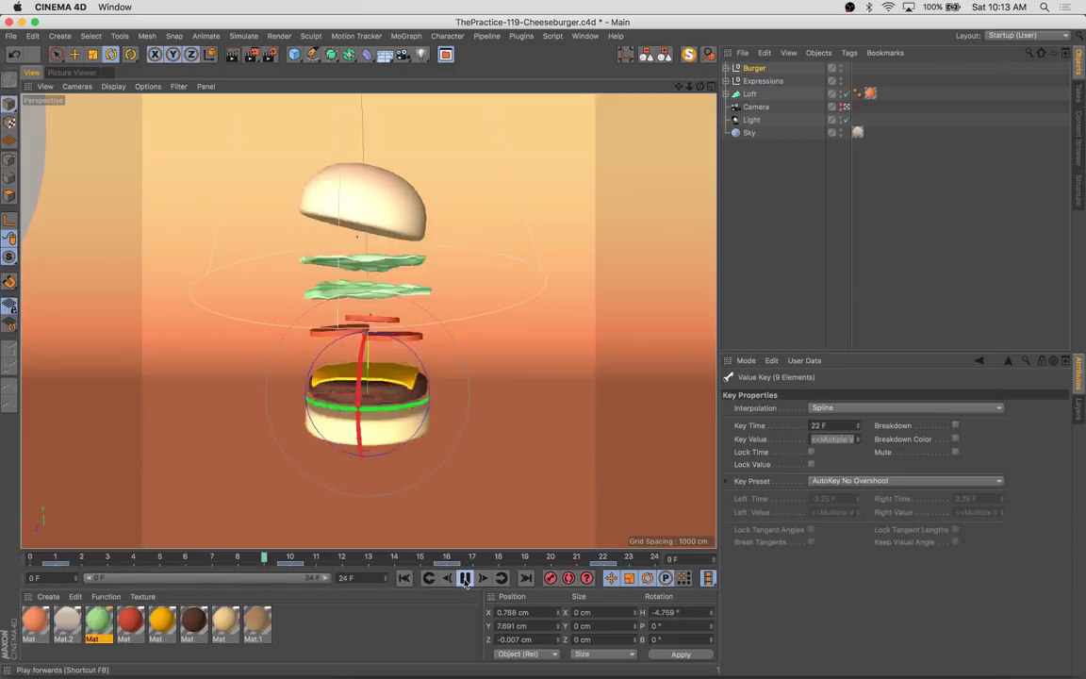
click(464, 579)
drag(267, 561, 452, 559)
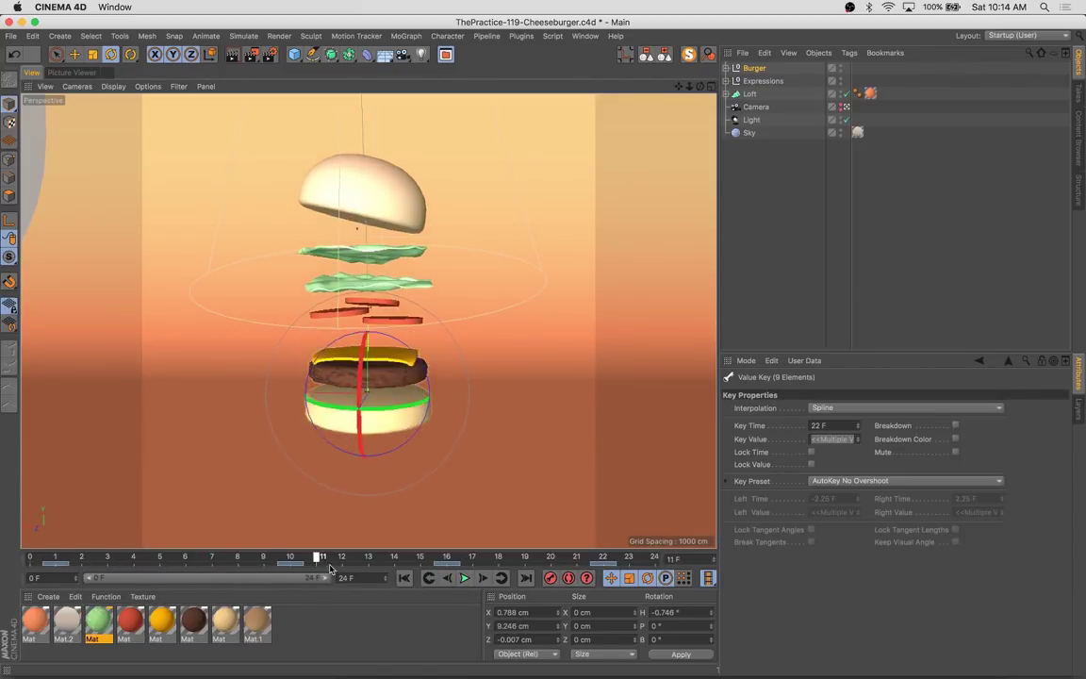
click(83, 558)
Twist the two lettuce leaves slightly and play the animation to check them
click(737, 68)
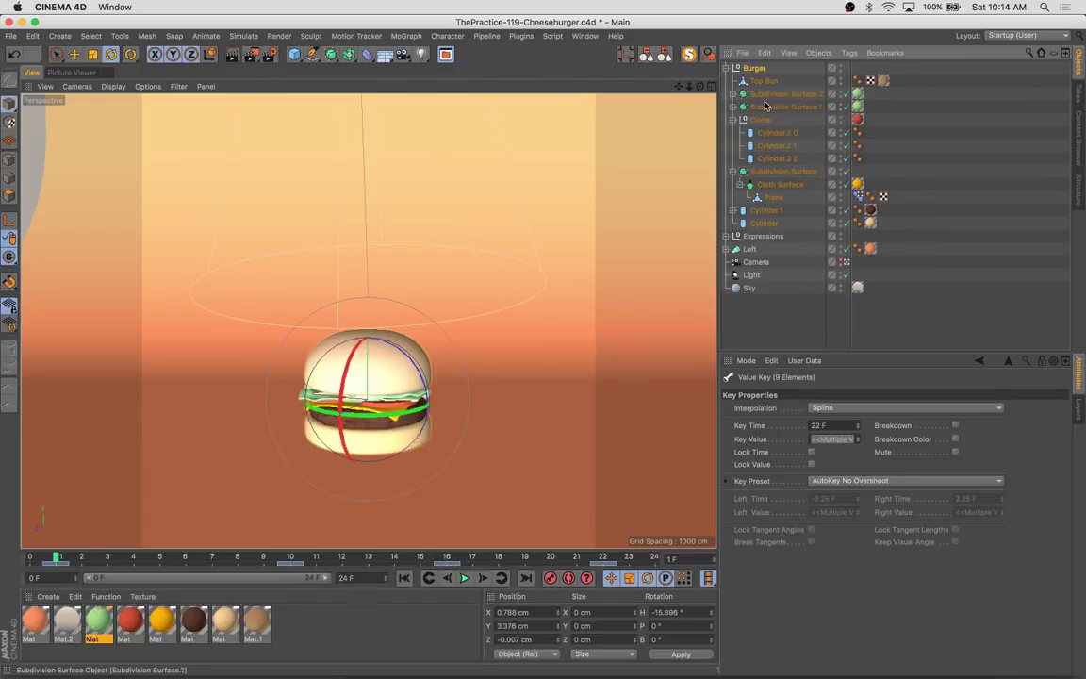
click(785, 94)
shift+click(786, 107)
key(g)
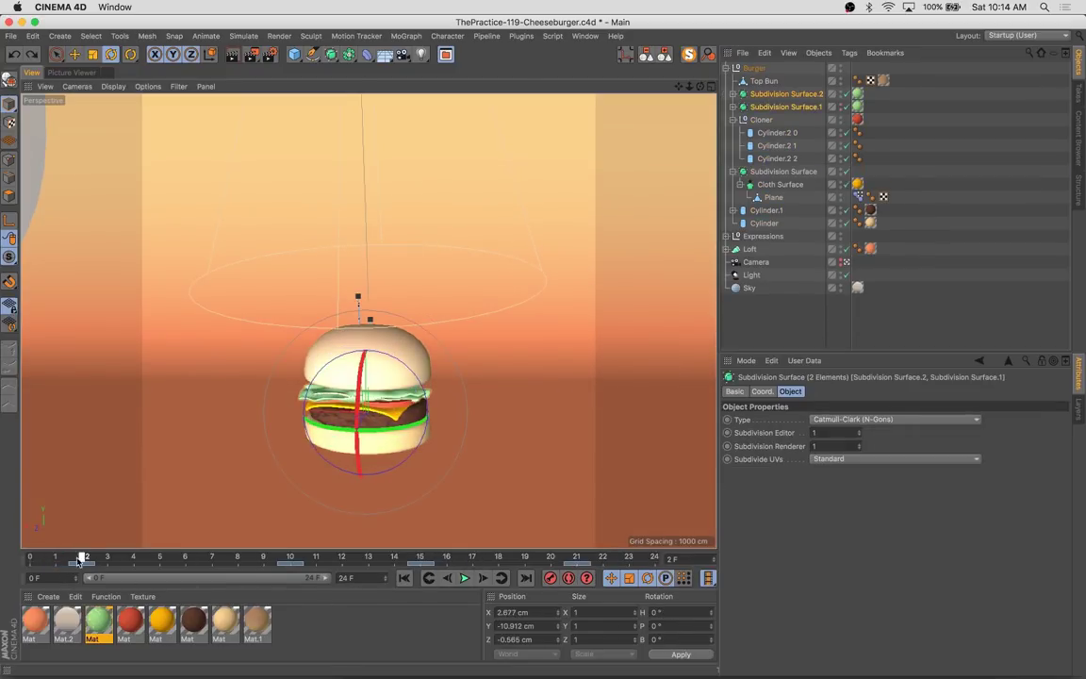
drag(415, 415, 408, 429)
click(465, 578)
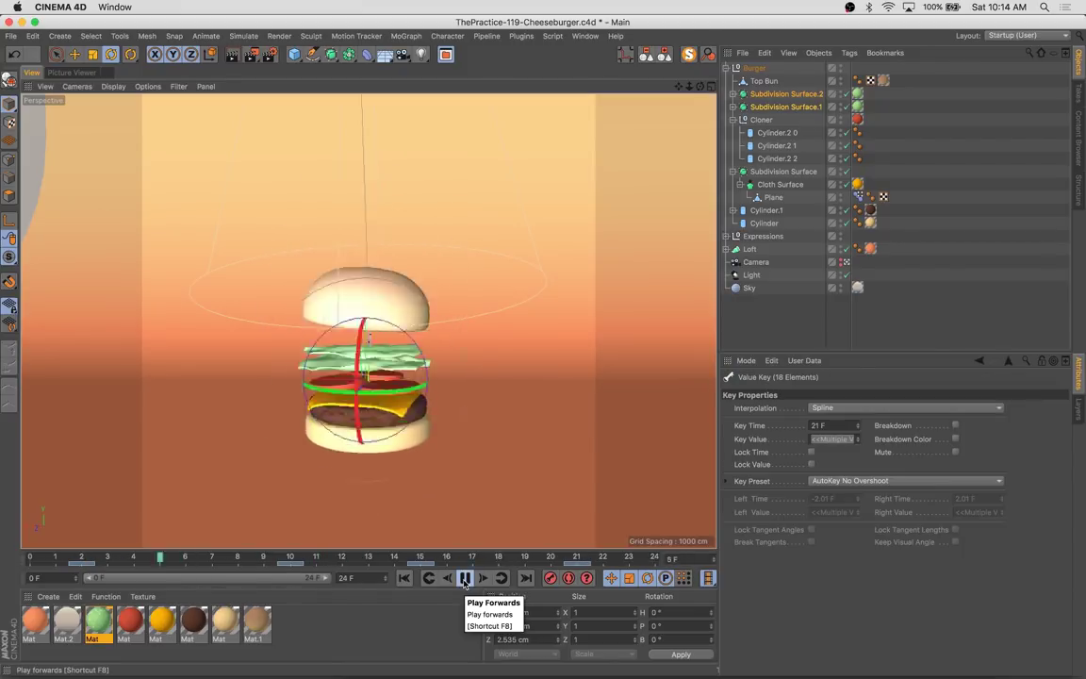
click(465, 578)
Adjust the first cloned tomato slice and its keys around frames 12–13
click(415, 307)
click(314, 565)
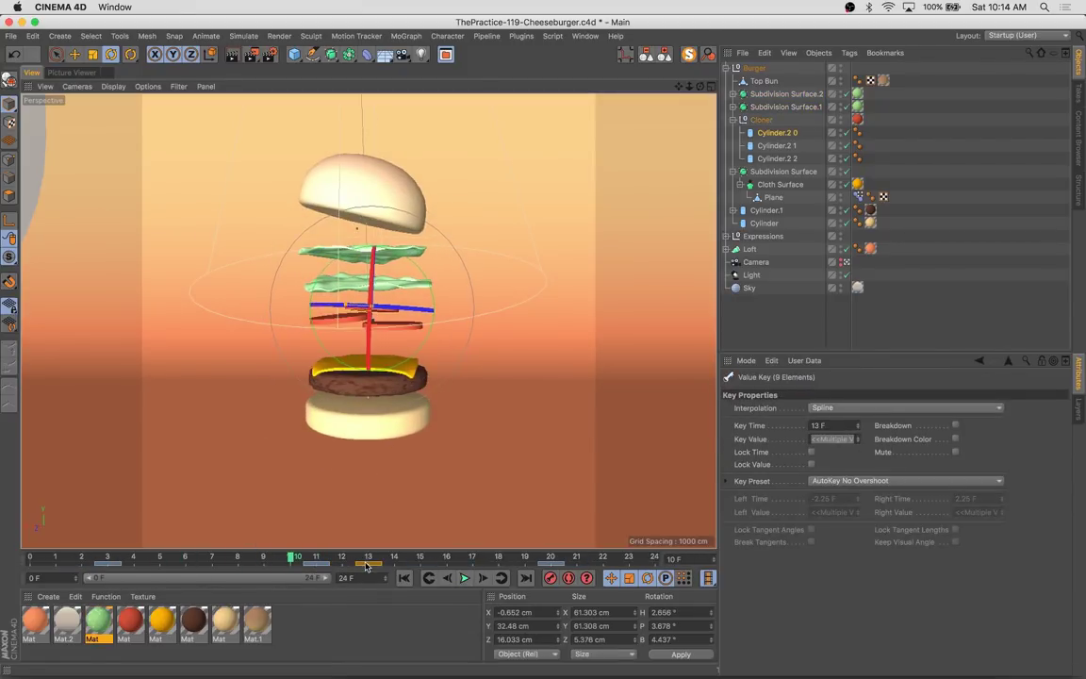
key(e)
drag(367, 566, 381, 563)
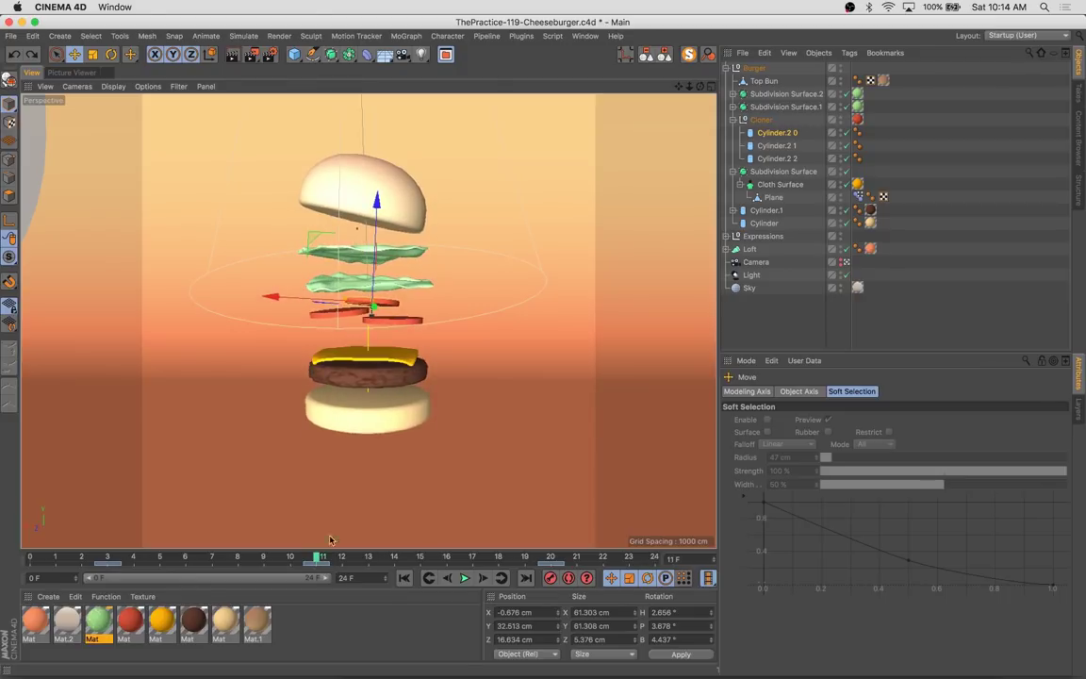
click(337, 565)
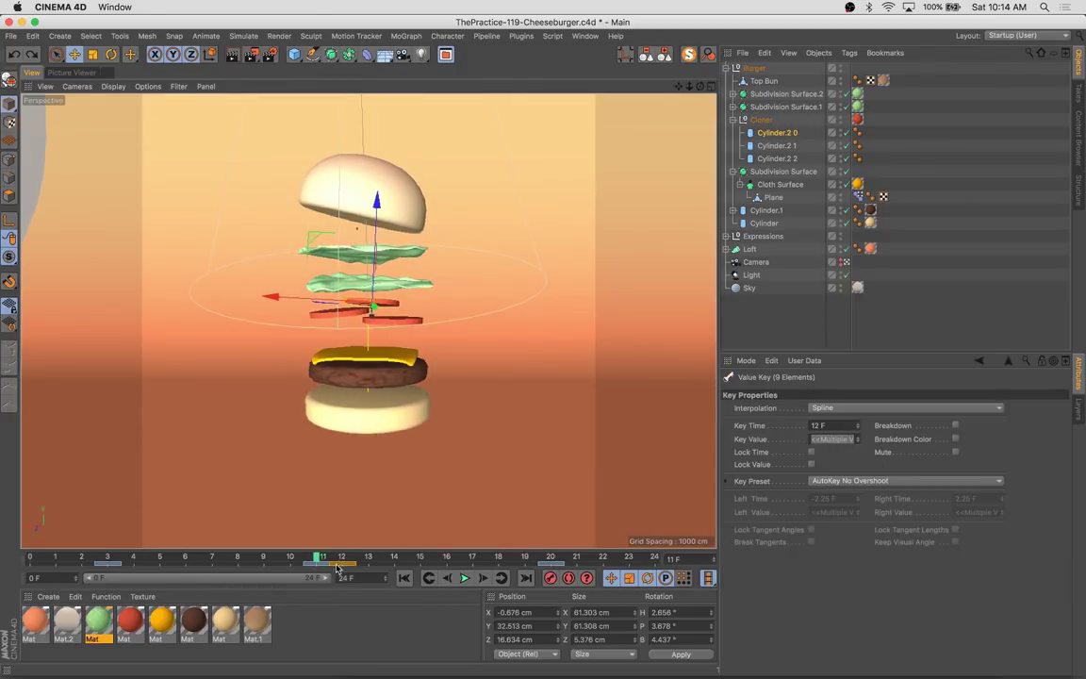
drag(341, 560, 504, 577)
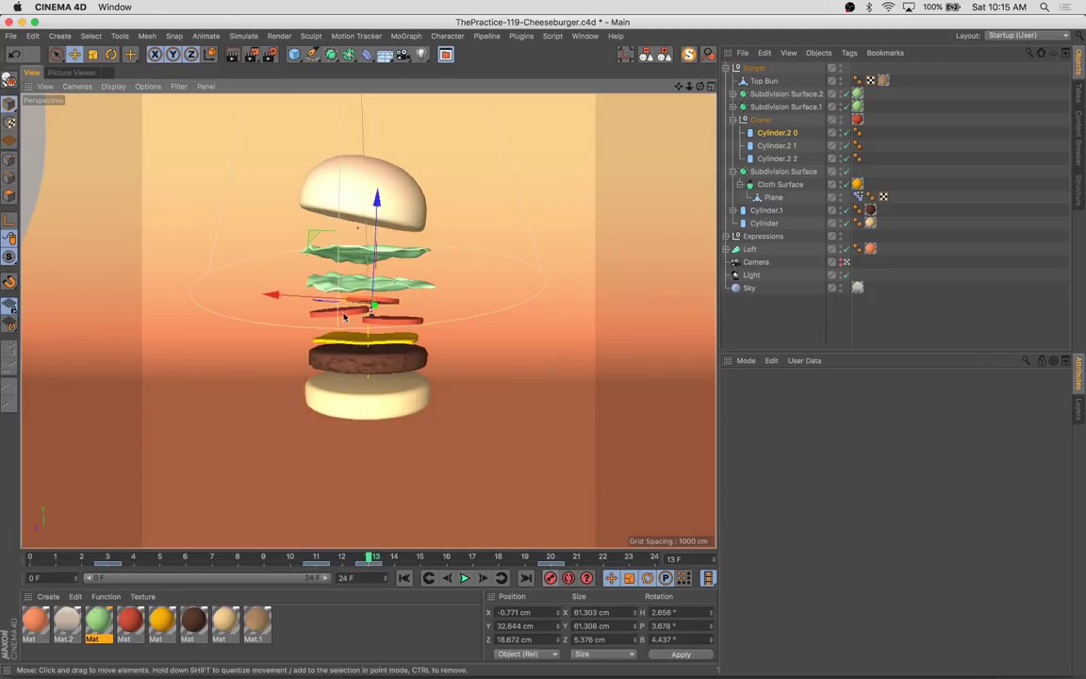
Rotate the second and third tomato slices, scrubbing frames 10–19 to check the tumble
click(358, 321)
click(295, 566)
drag(296, 566, 524, 573)
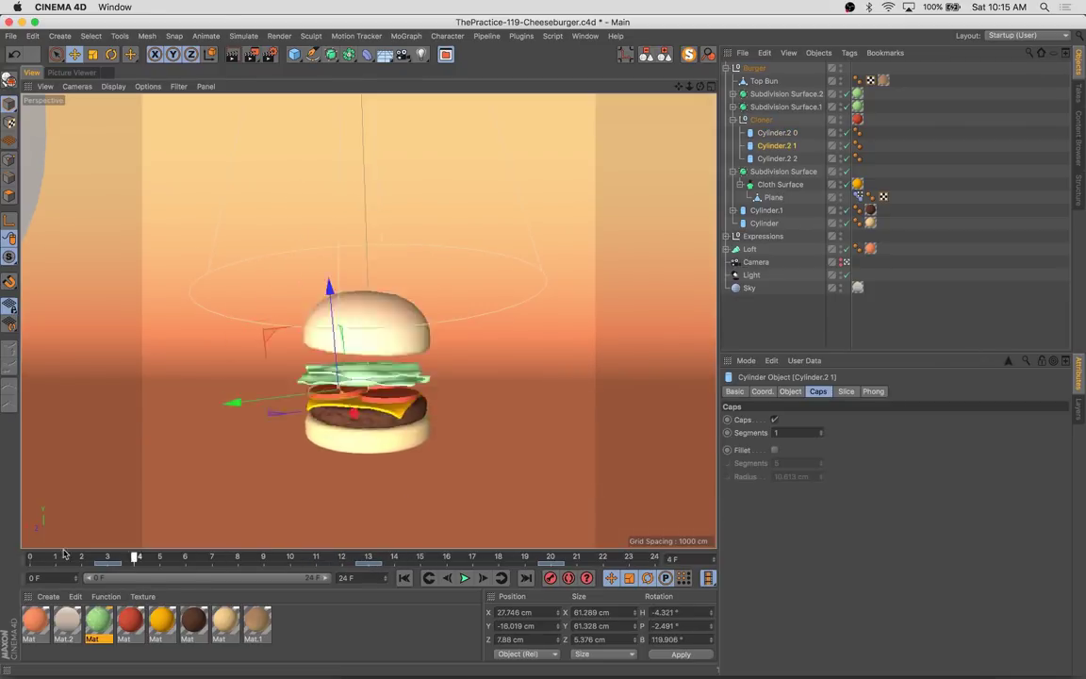
mouse_move(65, 554)
mouse_down()
mouse_move(472, 555)
mouse_move(311, 566)
mouse_up()
click(399, 558)
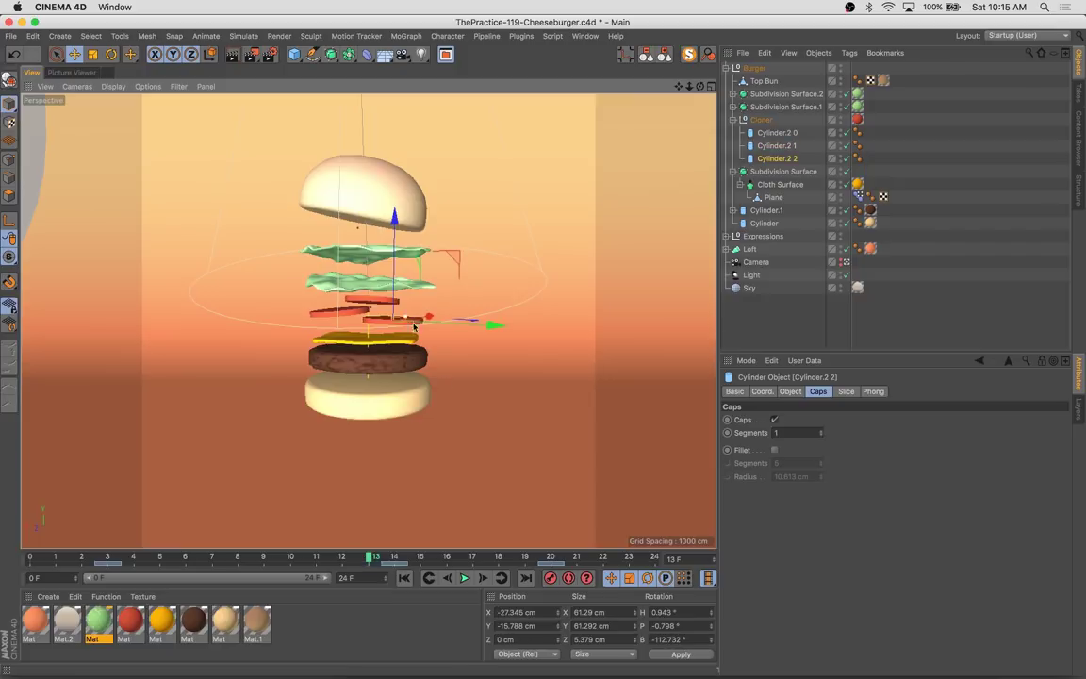
click(396, 319)
key(r)
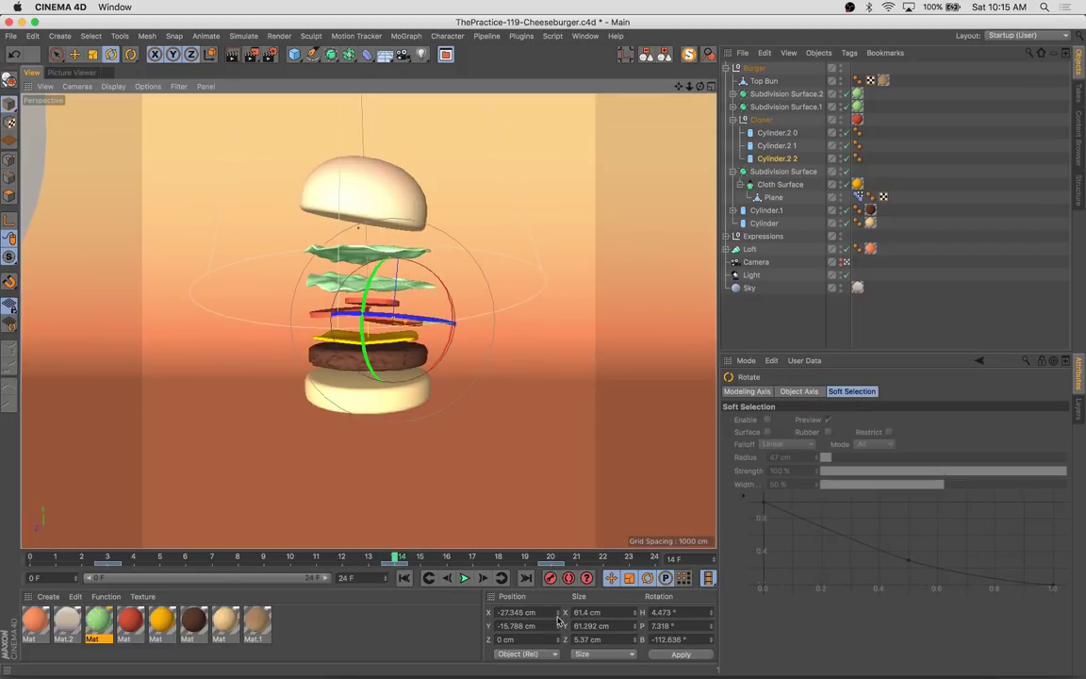
mouse_move(106, 556)
mouse_down()
mouse_move(472, 558)
mouse_move(213, 558)
mouse_move(473, 559)
mouse_move(420, 575)
mouse_move(160, 559)
mouse_move(425, 558)
mouse_move(141, 558)
mouse_move(286, 587)
mouse_move(420, 565)
mouse_move(141, 559)
mouse_move(350, 567)
mouse_up()
Select the beef patty, move to frame 19 and render the frame
click(377, 368)
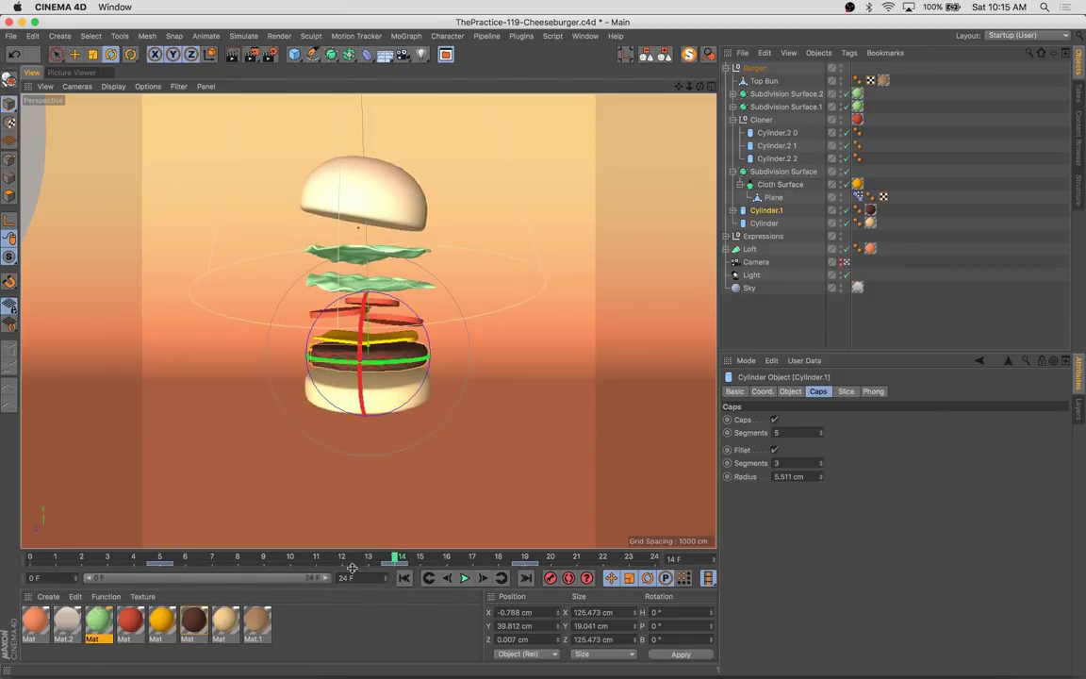
drag(418, 560, 531, 558)
key(shift+r)
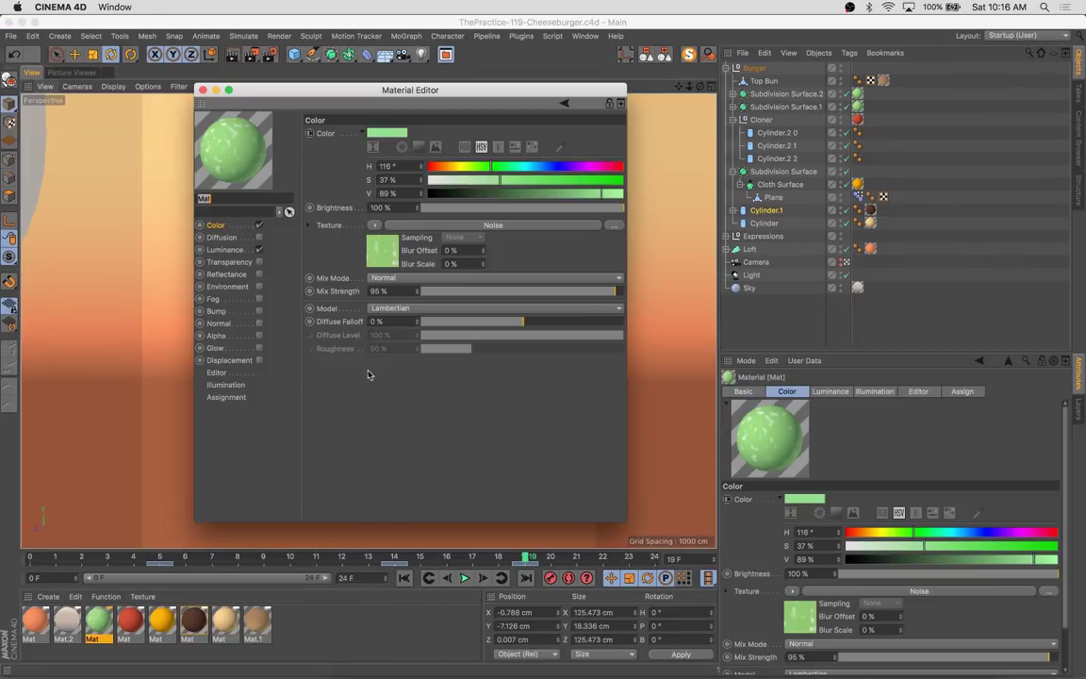
Set the lettuce Noise to Low Clip 70%, High Clip 76%, Mix Strength 82%, then re-render
click(415, 226)
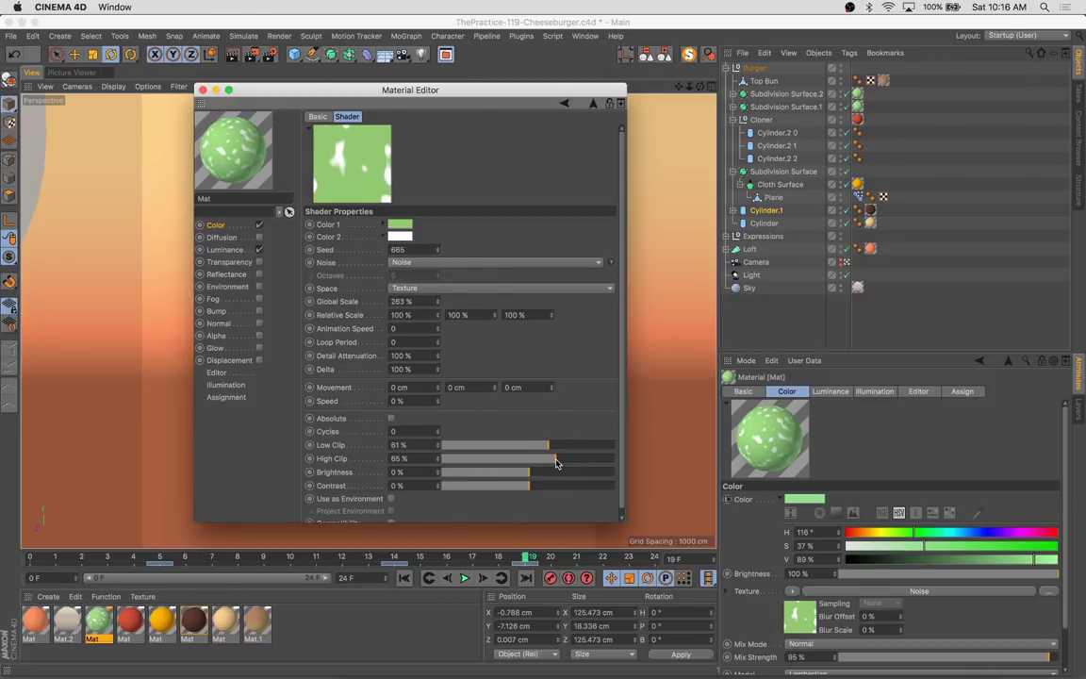
click(593, 103)
click(202, 90)
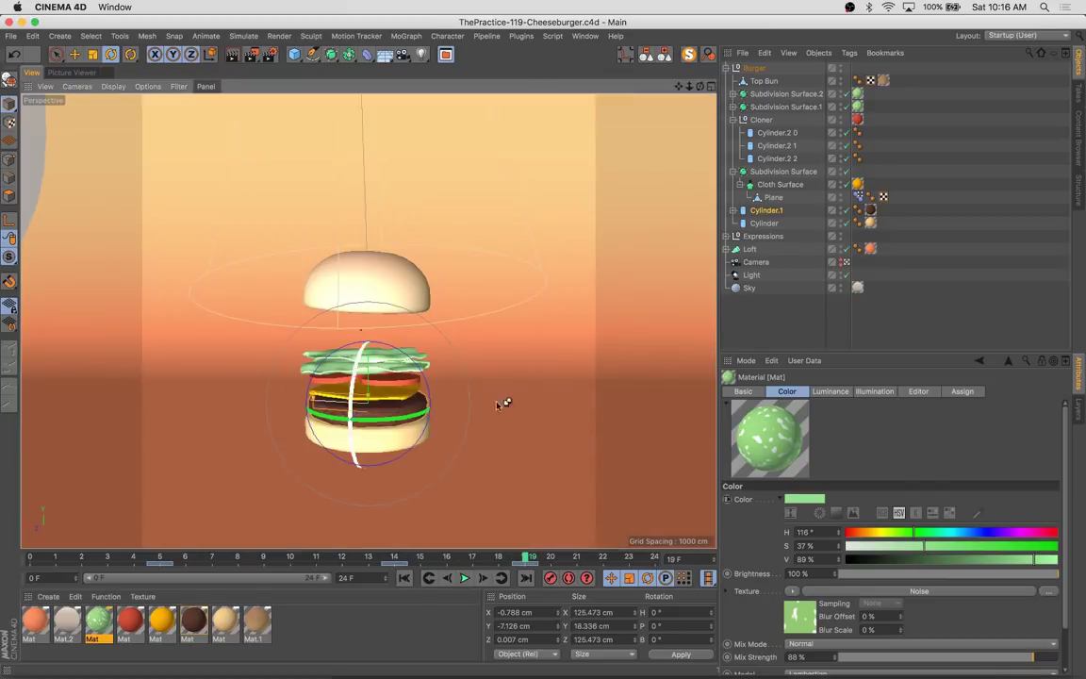
key(shift+r)
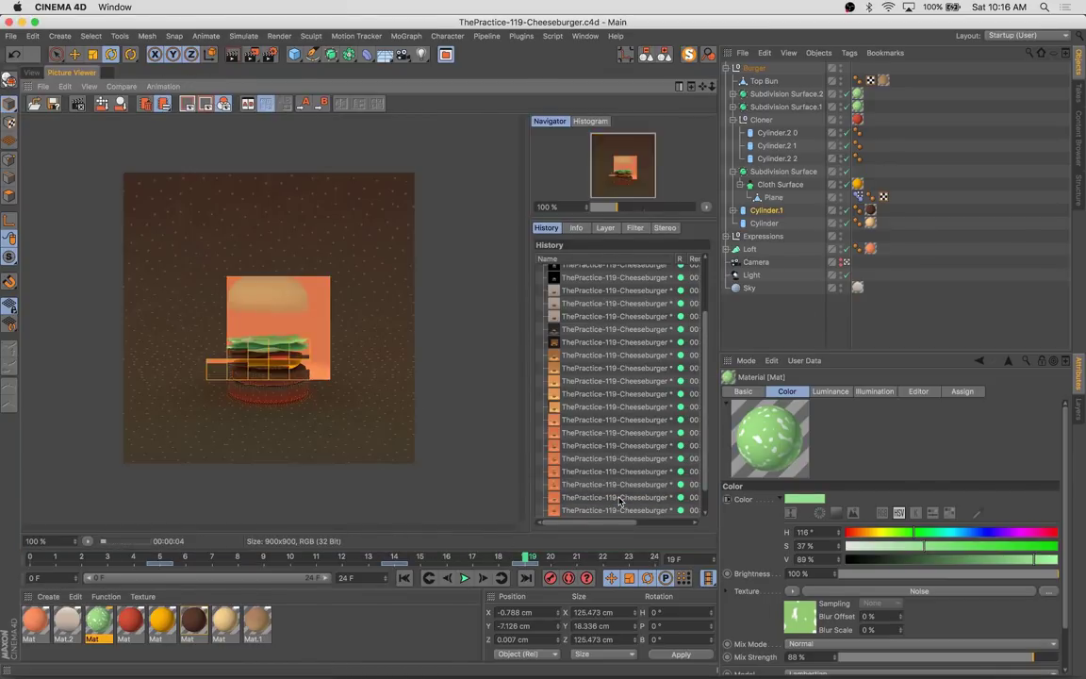
Fine-tune the lettuce noise, re-render, then replace the colour texture with a Gradient
double_click(98, 630)
click(365, 244)
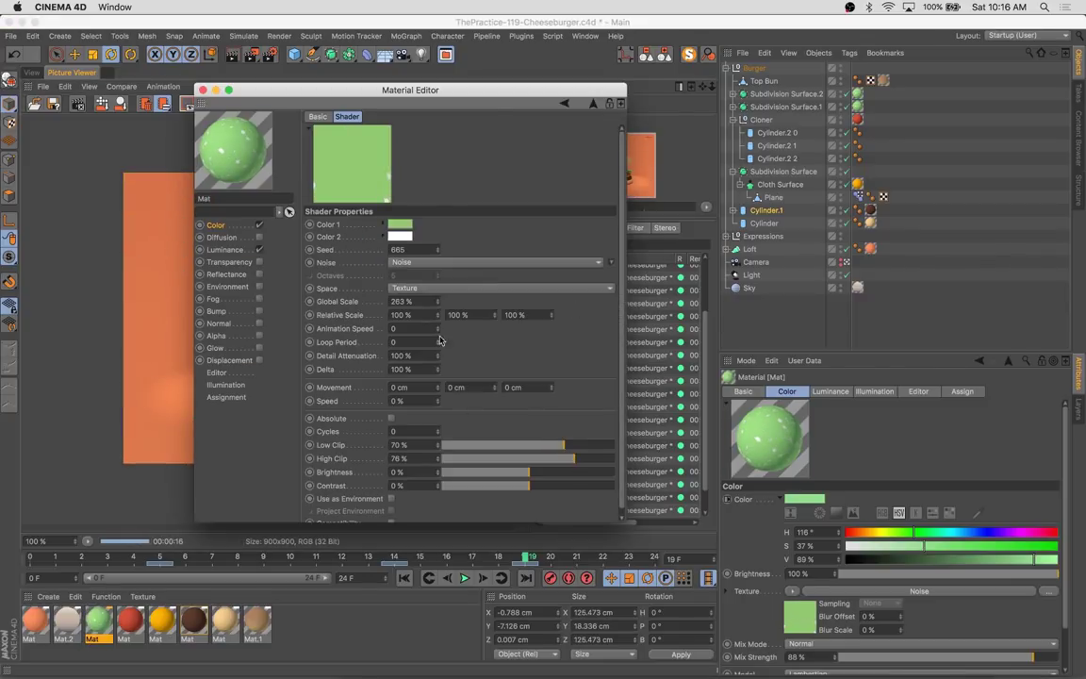
click(213, 224)
click(203, 90)
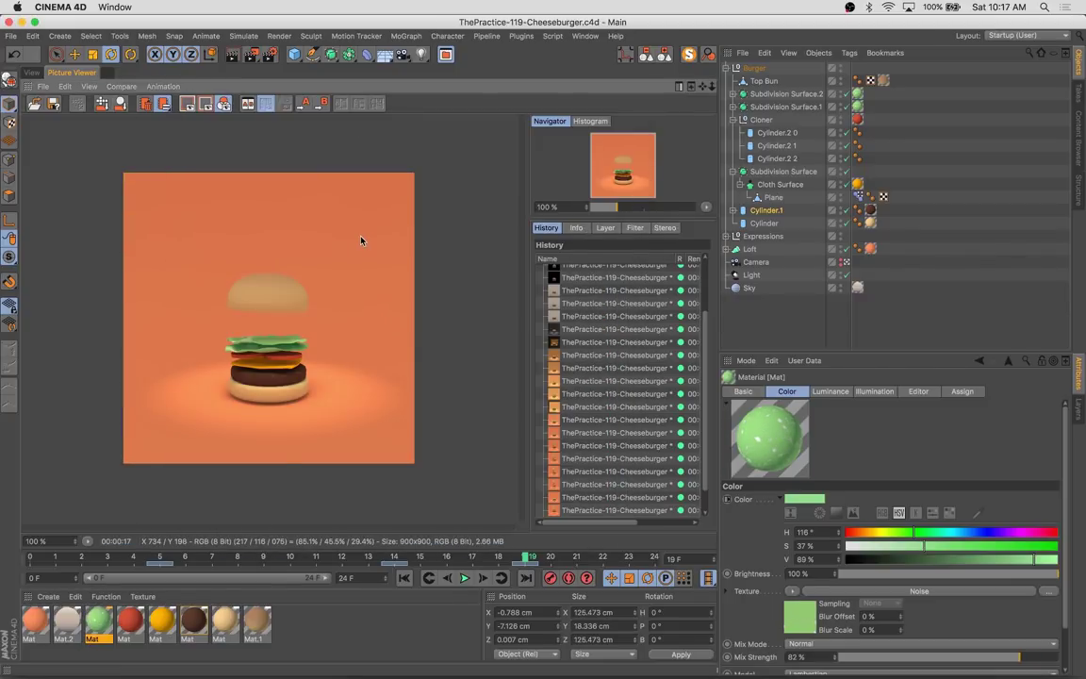
key(shift+r)
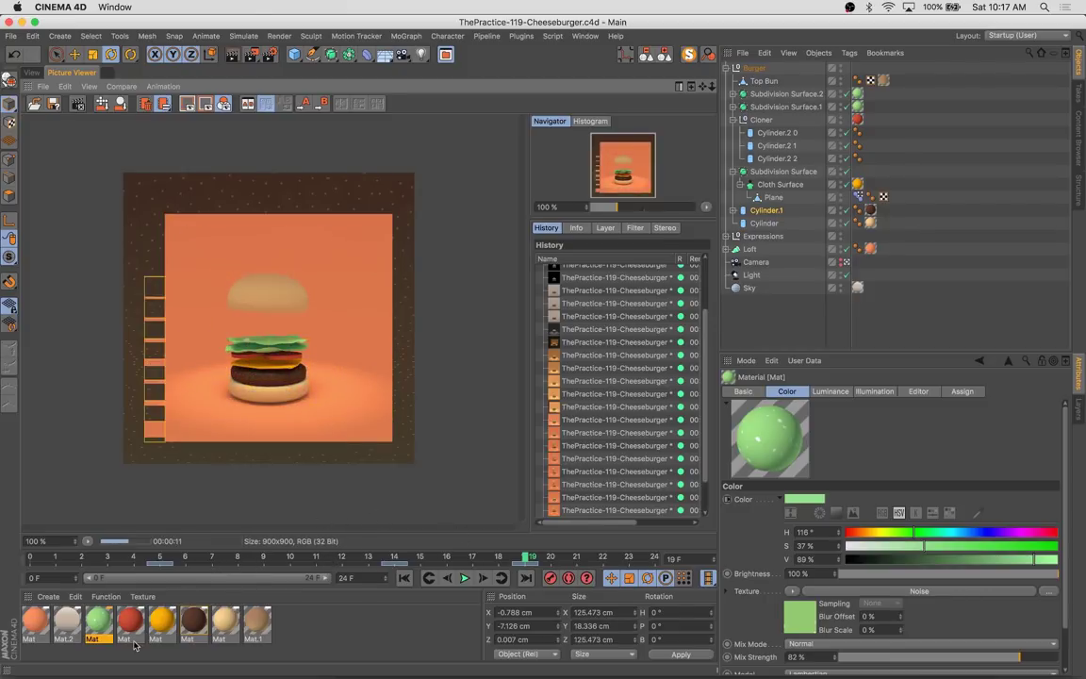
double_click(98, 619)
click(374, 224)
Enable the lettuce material's Luminance channel with a Gradient texture and edit its left knot
click(372, 342)
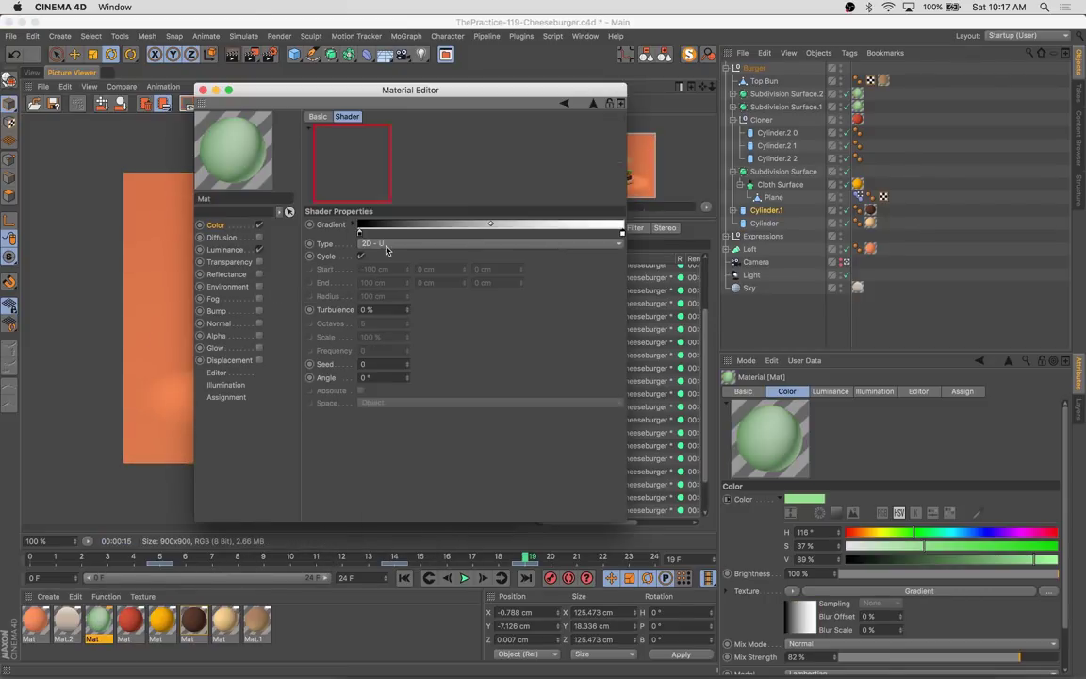
click(246, 251)
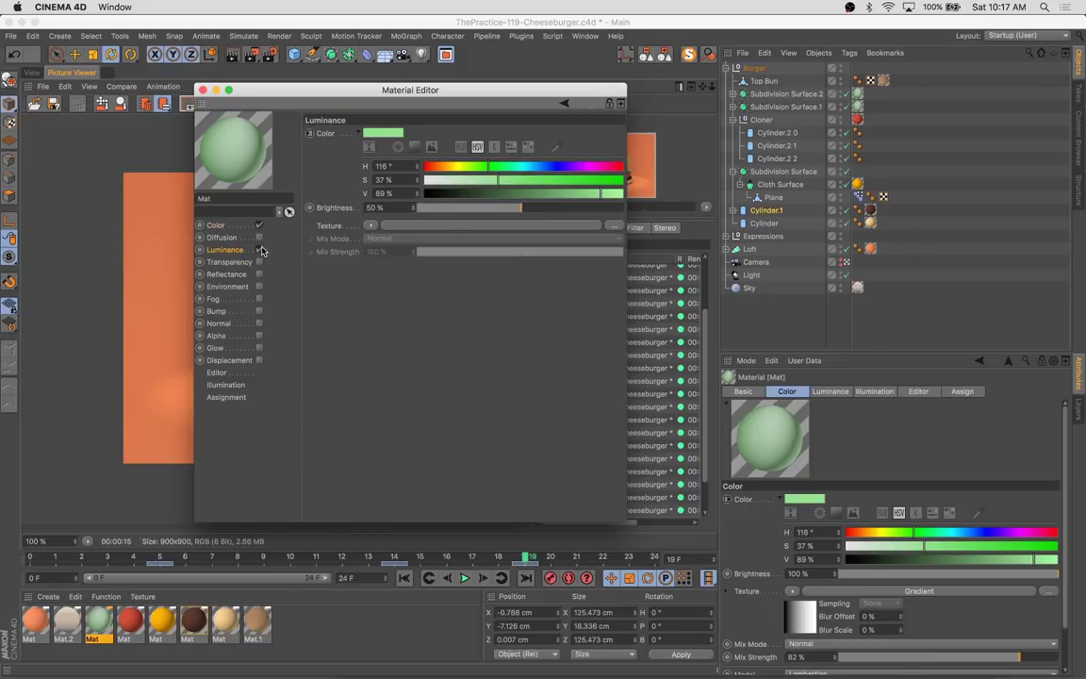
click(375, 134)
click(342, 178)
click(371, 228)
click(364, 238)
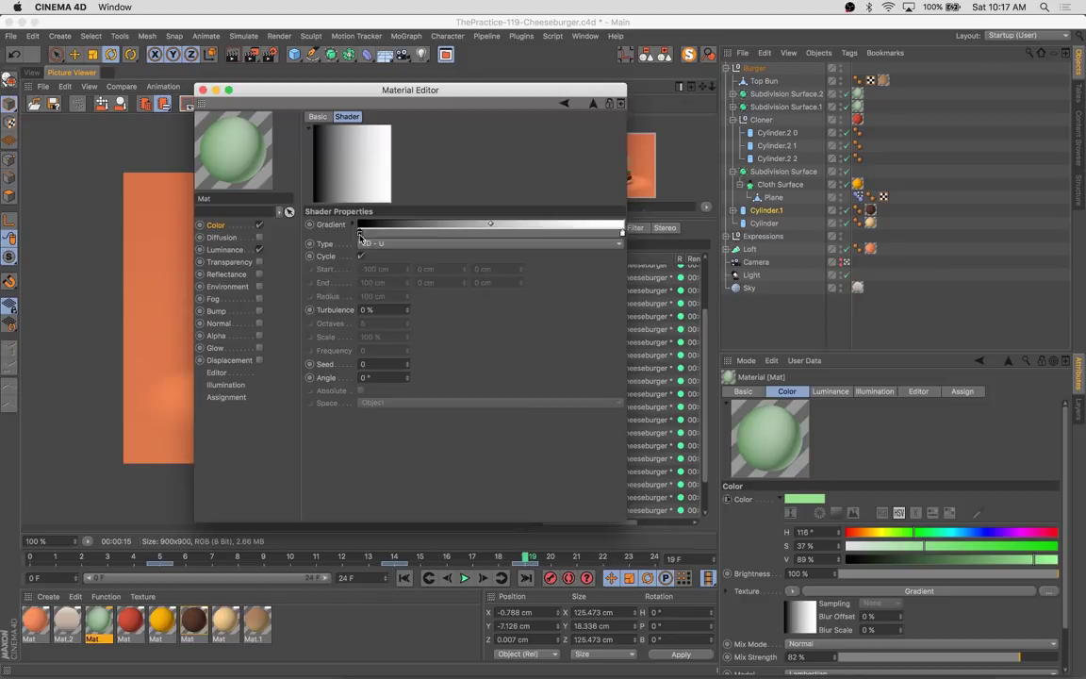
double_click(359, 234)
click(383, 282)
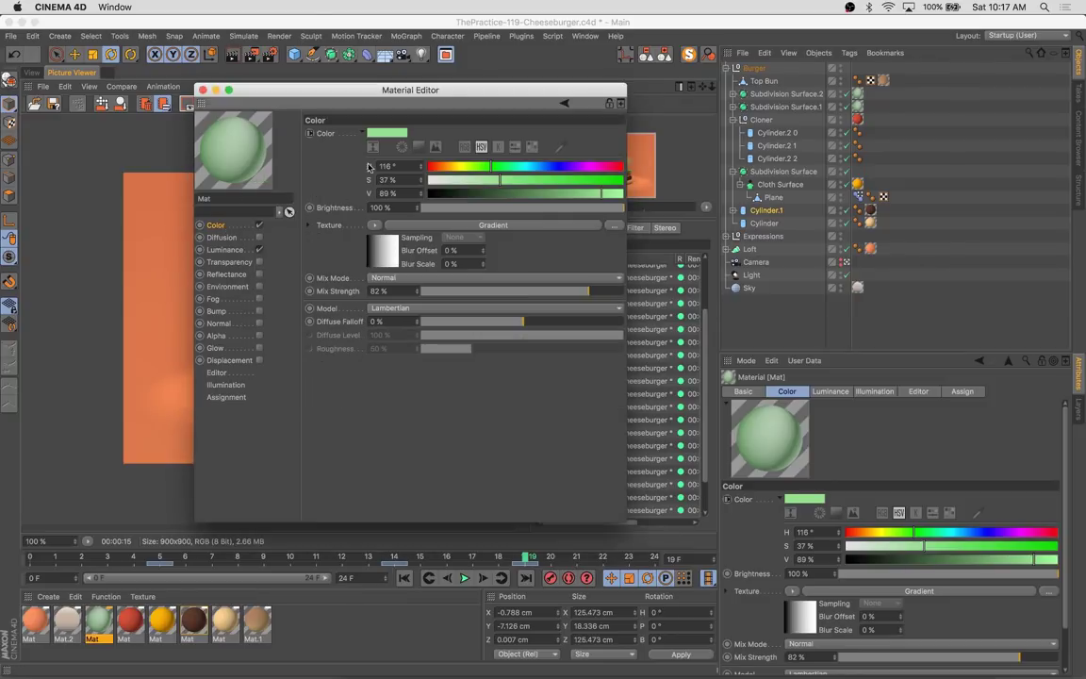
Set the colour gradient's left knot to light green and close the Material Editor
click(382, 248)
double_click(316, 232)
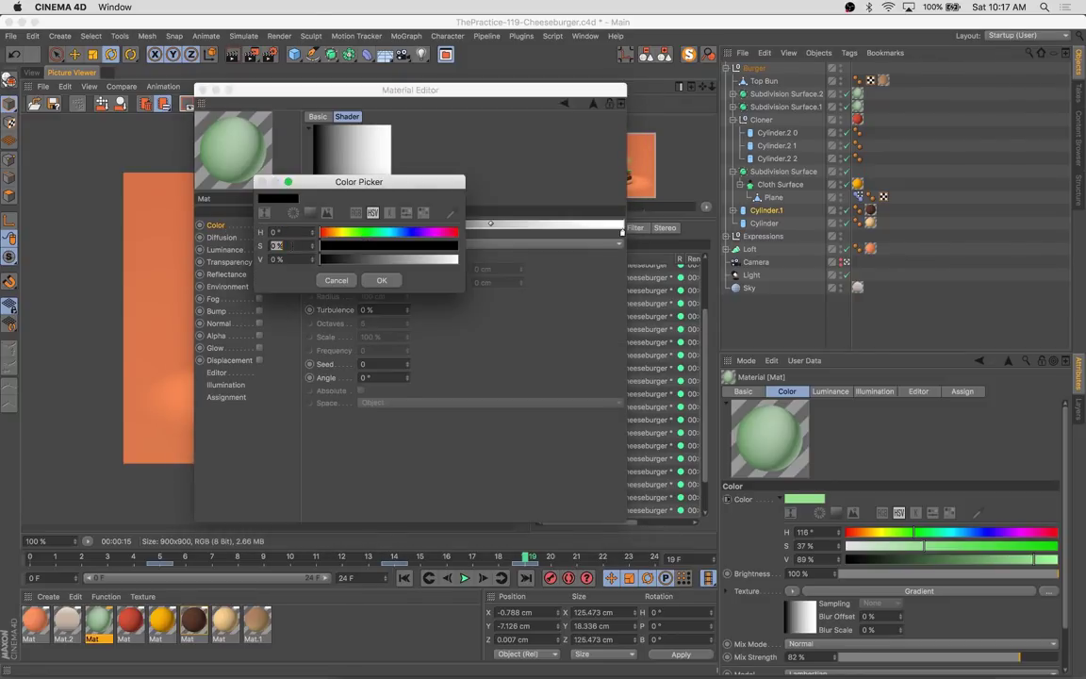
click(382, 280)
click(216, 224)
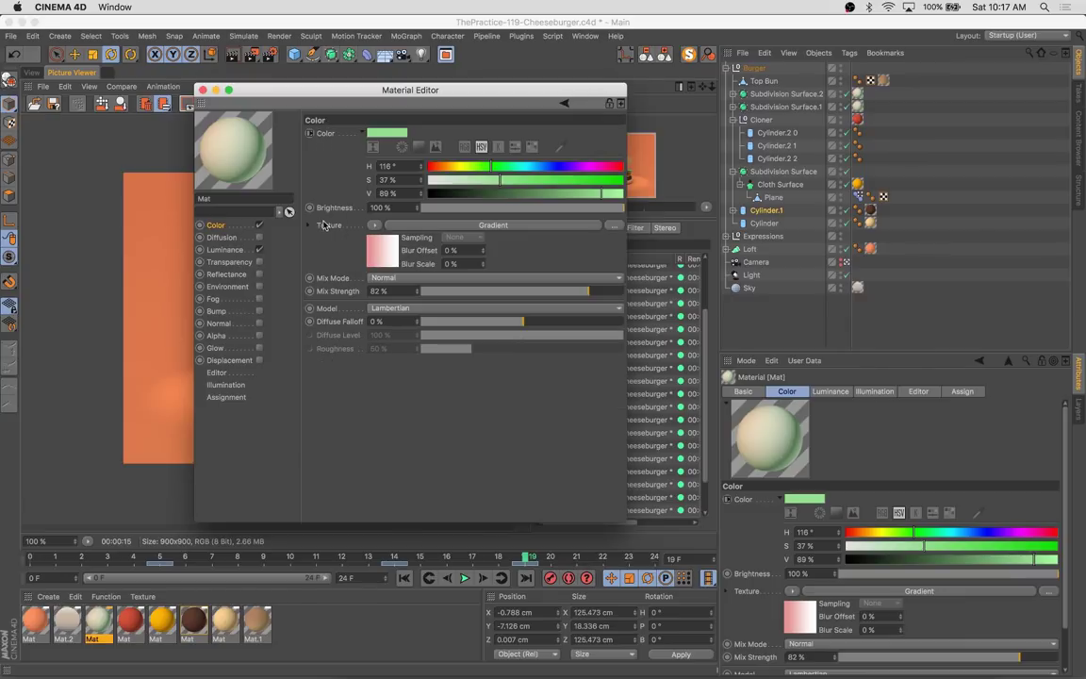
click(377, 245)
double_click(359, 231)
click(382, 279)
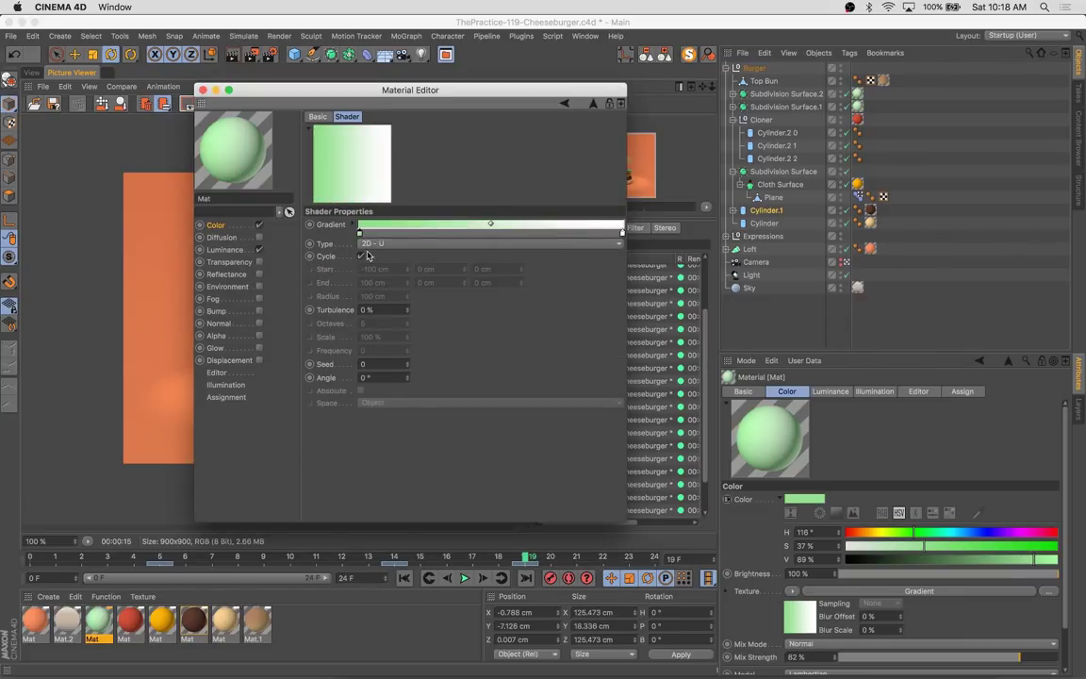
click(202, 90)
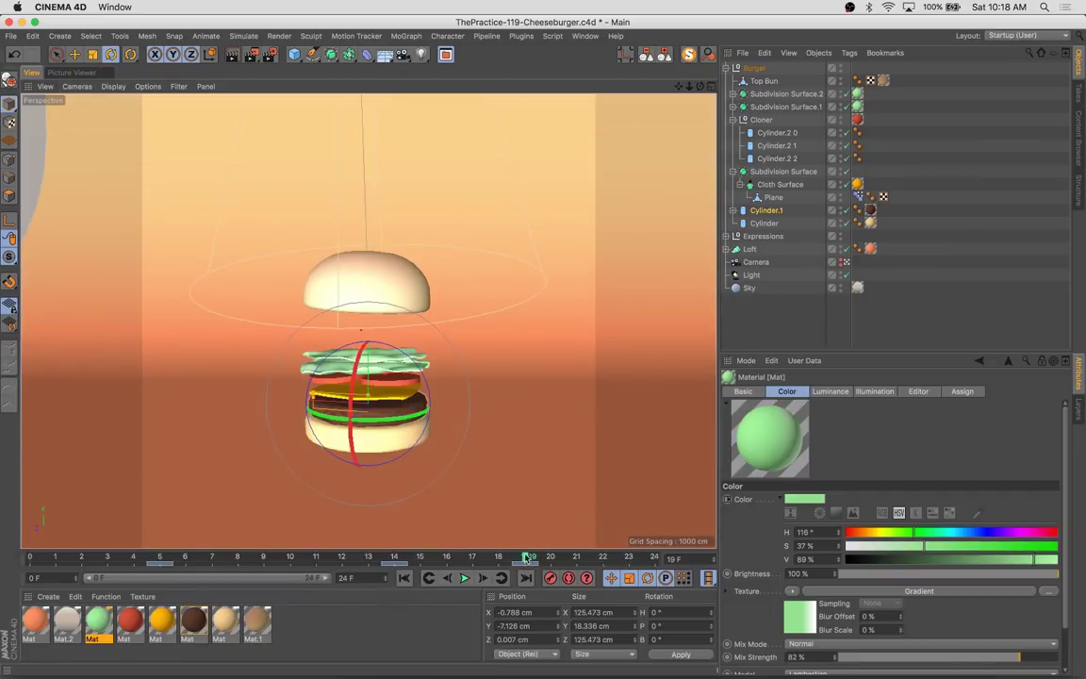
Set the projection of the Subdivision Surface.2 lettuce texture tag to Flat
alt+drag(451, 523, 410, 387)
scroll(450, 259, up, 5)
scroll(450, 259, up, 3)
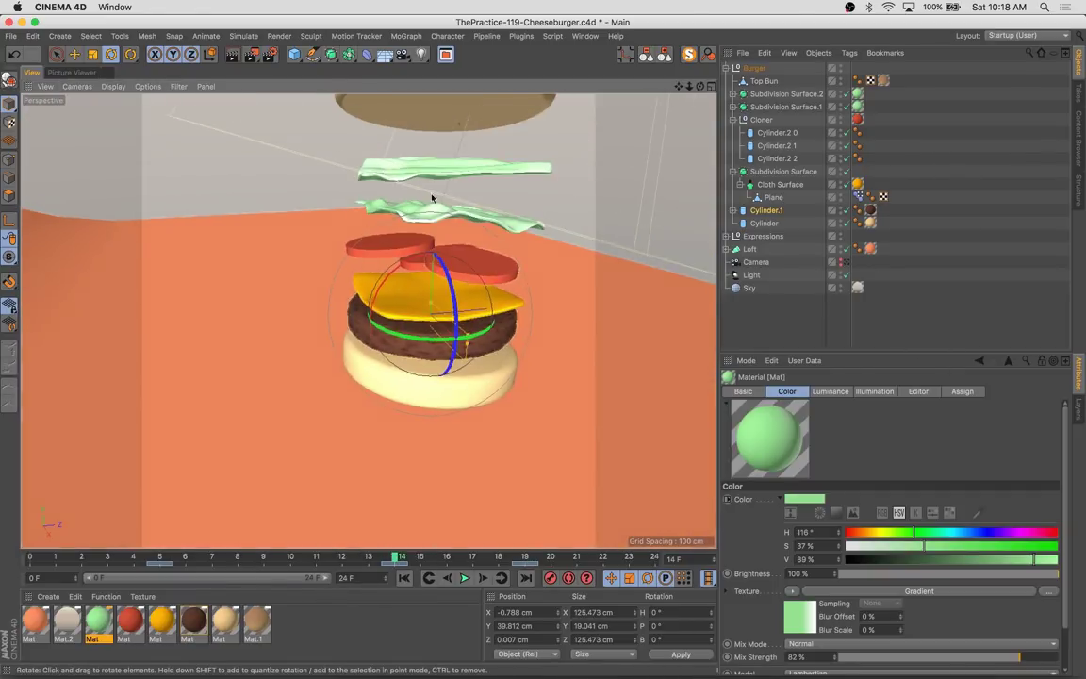
click(436, 170)
scroll(397, 201, down, 5)
click(857, 93)
alt+drag(566, 312, 640, 382)
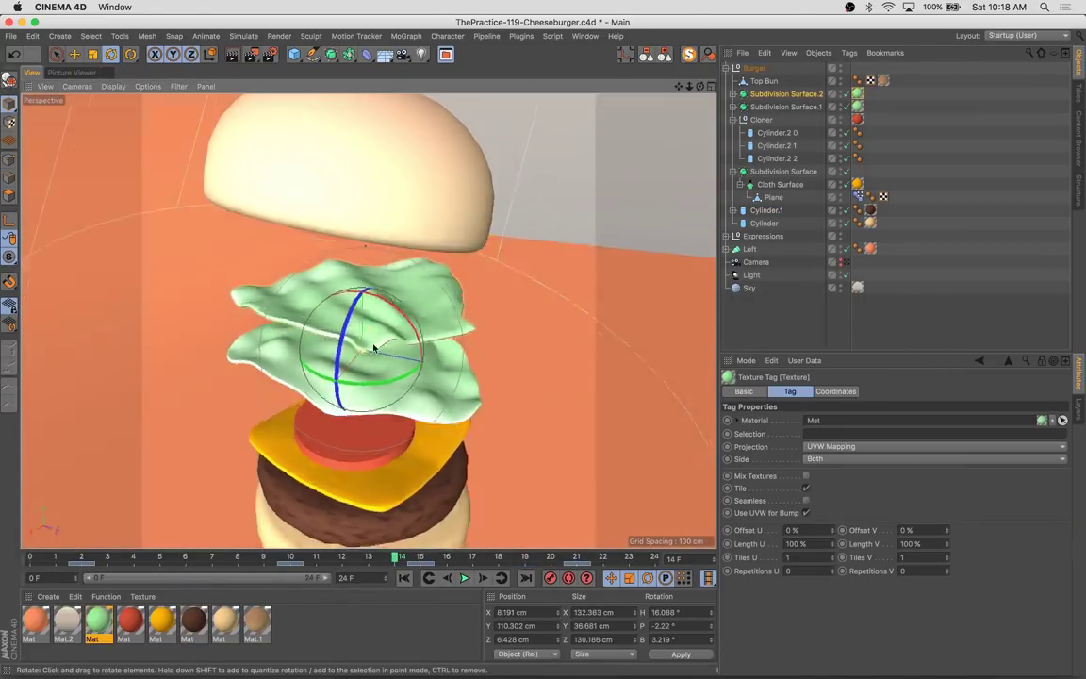
alt+drag(393, 435, 484, 395)
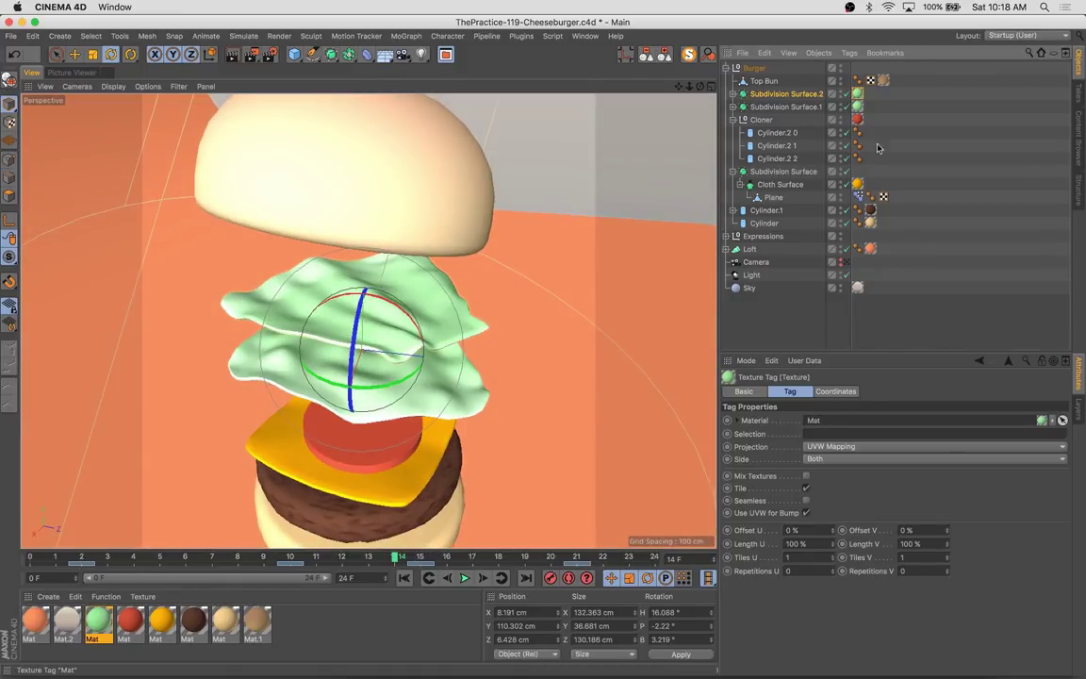
click(839, 446)
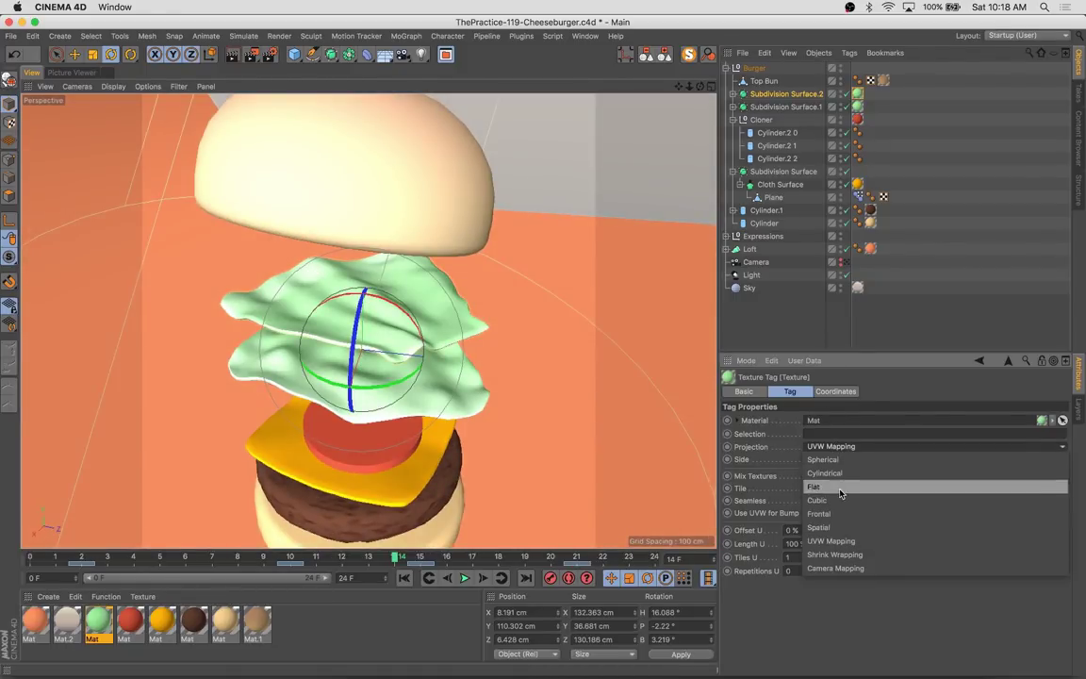
click(816, 485)
Rotate the flat projection about -62° and shift it slightly sideways over the leaves
mouse_move(330, 283)
alt+mouse_down()
mouse_move(329, 348)
mouse_move(310, 283)
alt+mouse_up()
key(t)
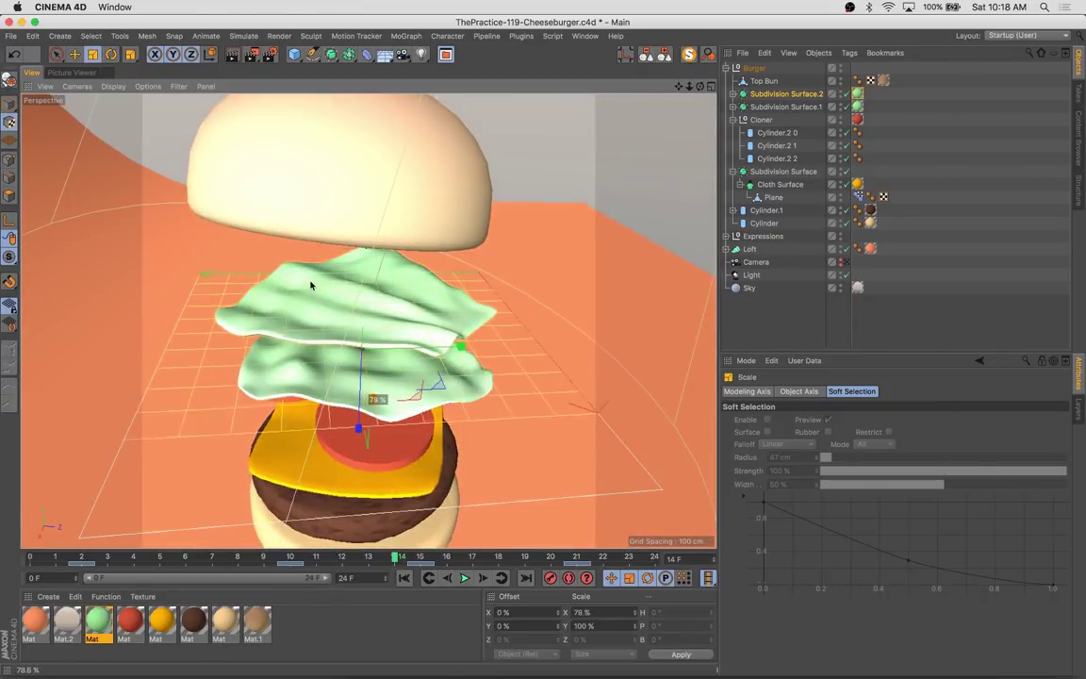
key(r)
mouse_move(359, 340)
mouse_down()
mouse_move(443, 361)
mouse_move(456, 324)
mouse_move(411, 362)
mouse_move(487, 363)
mouse_up()
key(t)
key(e)
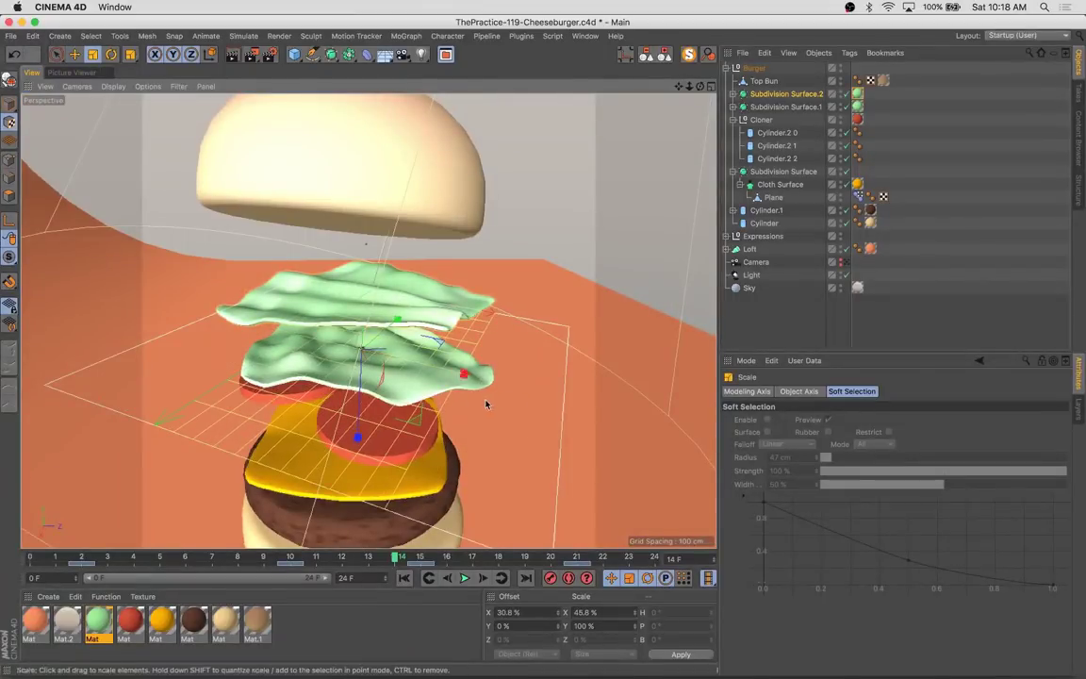
drag(403, 357, 424, 356)
double_click(98, 621)
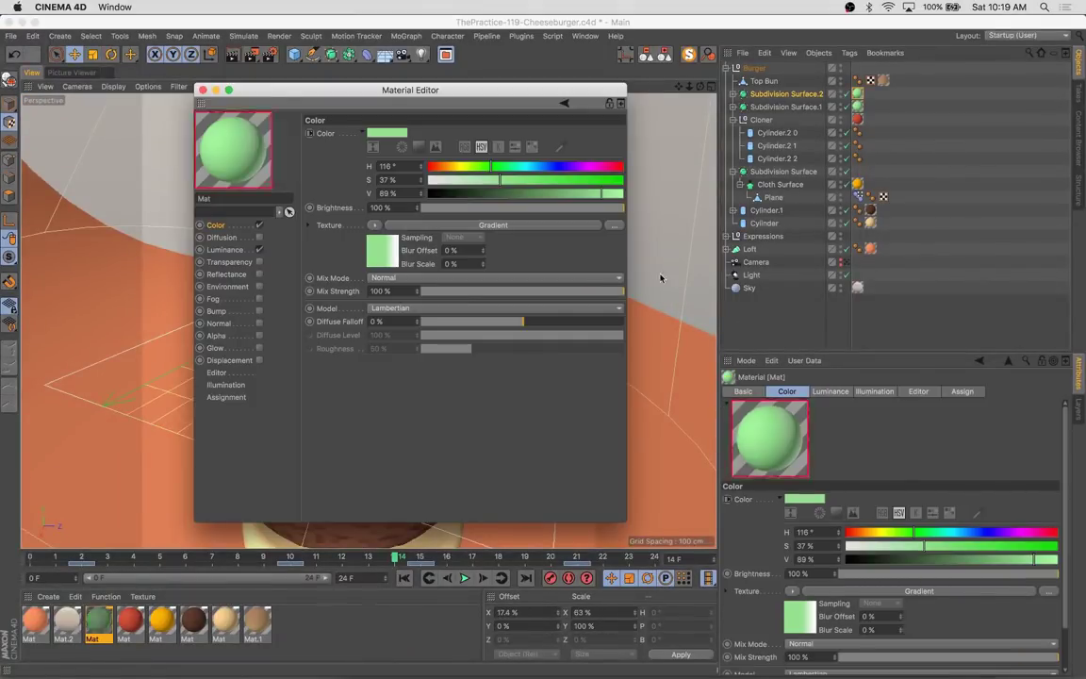
Wrap the lettuce colour Noise in a Layer shader and add a black-to-white Gradient layer in Screen mode
drag(411, 90, 741, 149)
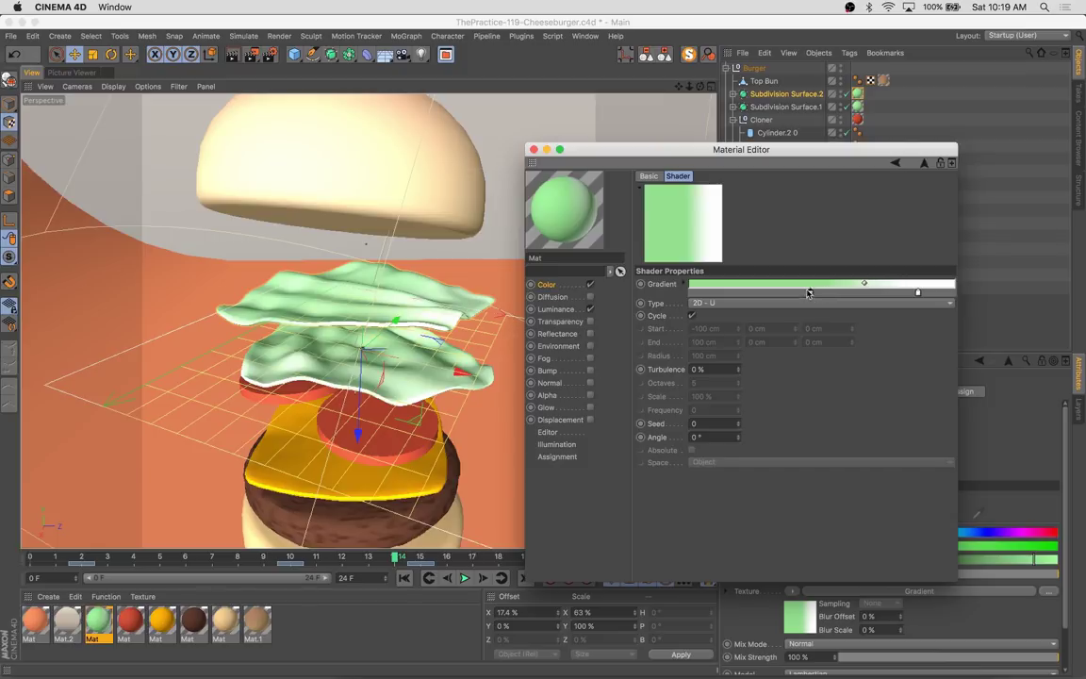
click(547, 285)
click(707, 286)
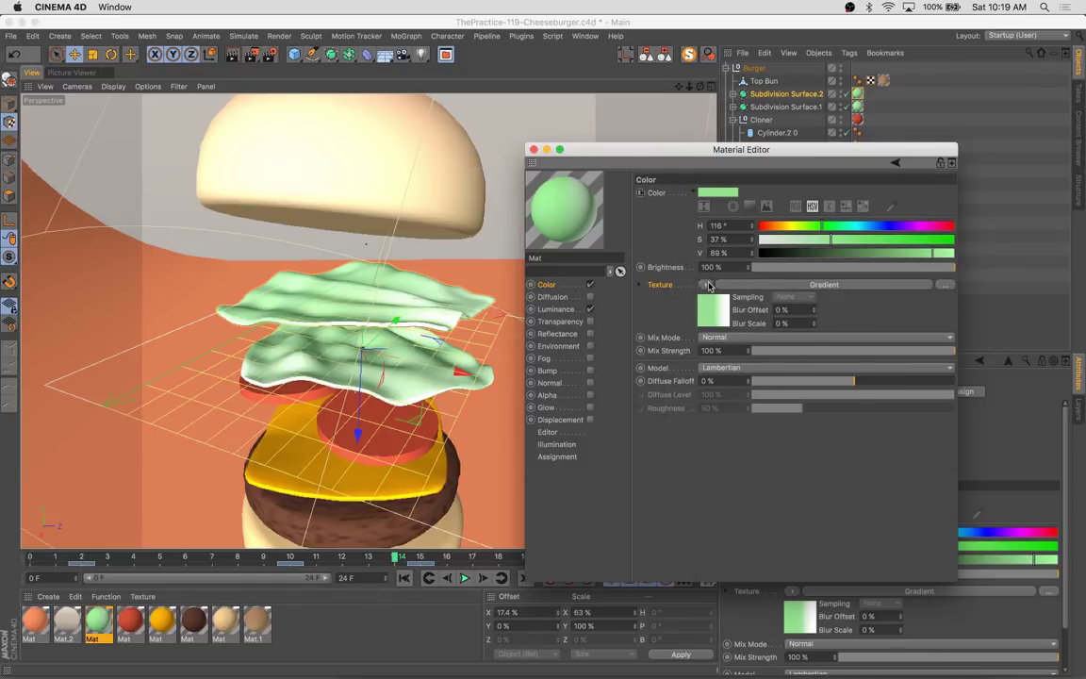
click(742, 357)
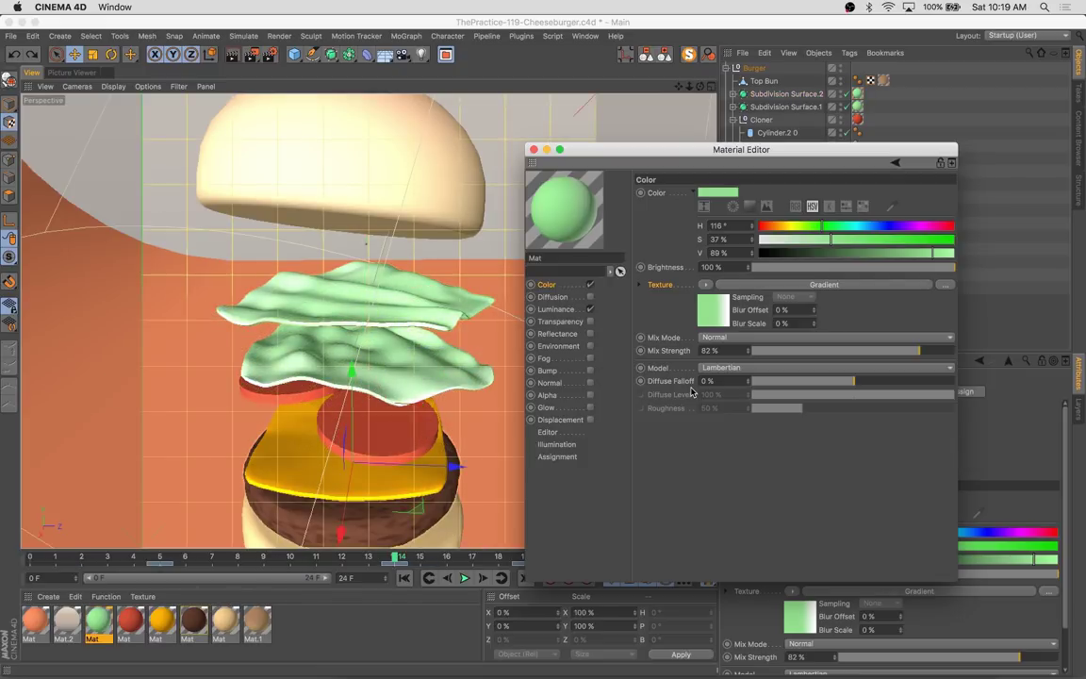
click(706, 284)
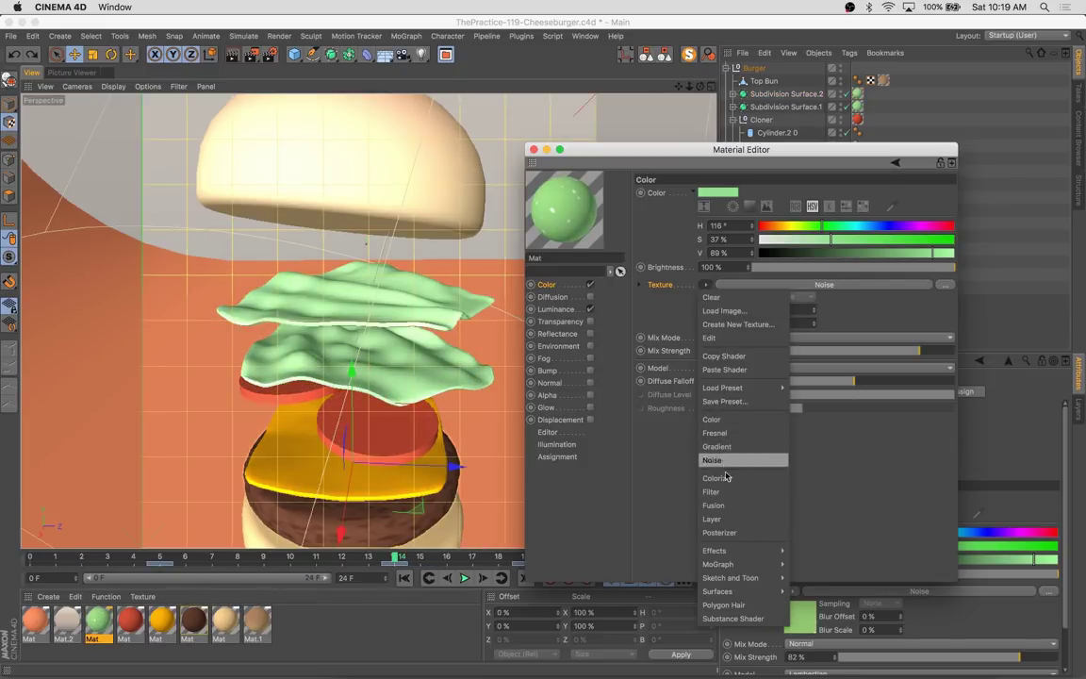
click(712, 518)
click(701, 296)
click(674, 453)
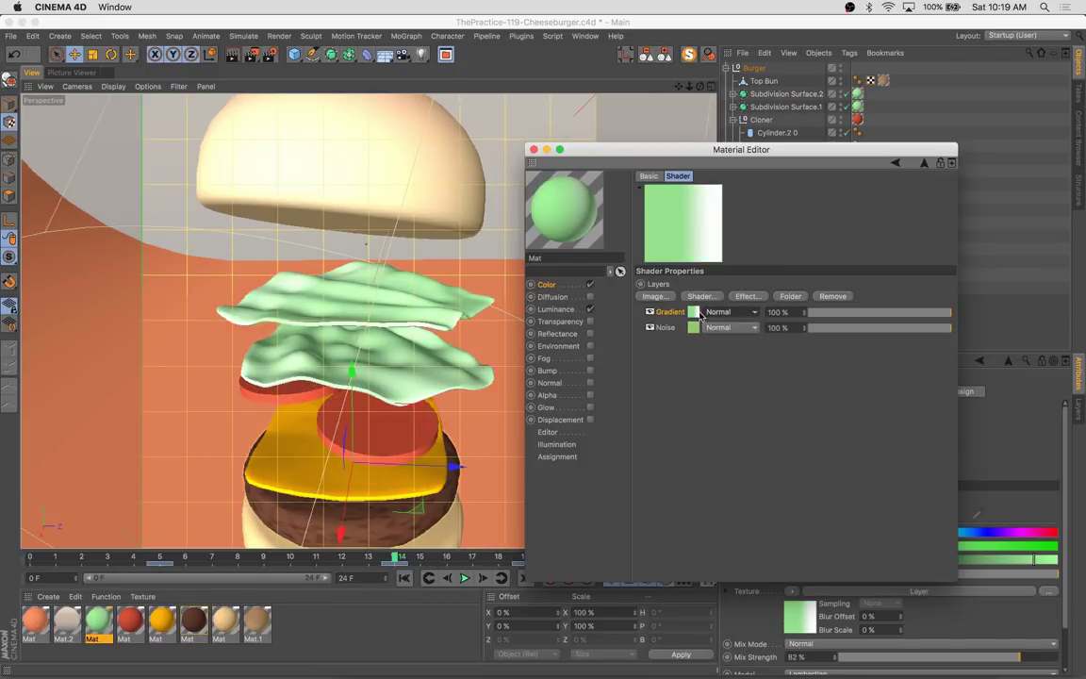
click(700, 316)
double_click(807, 292)
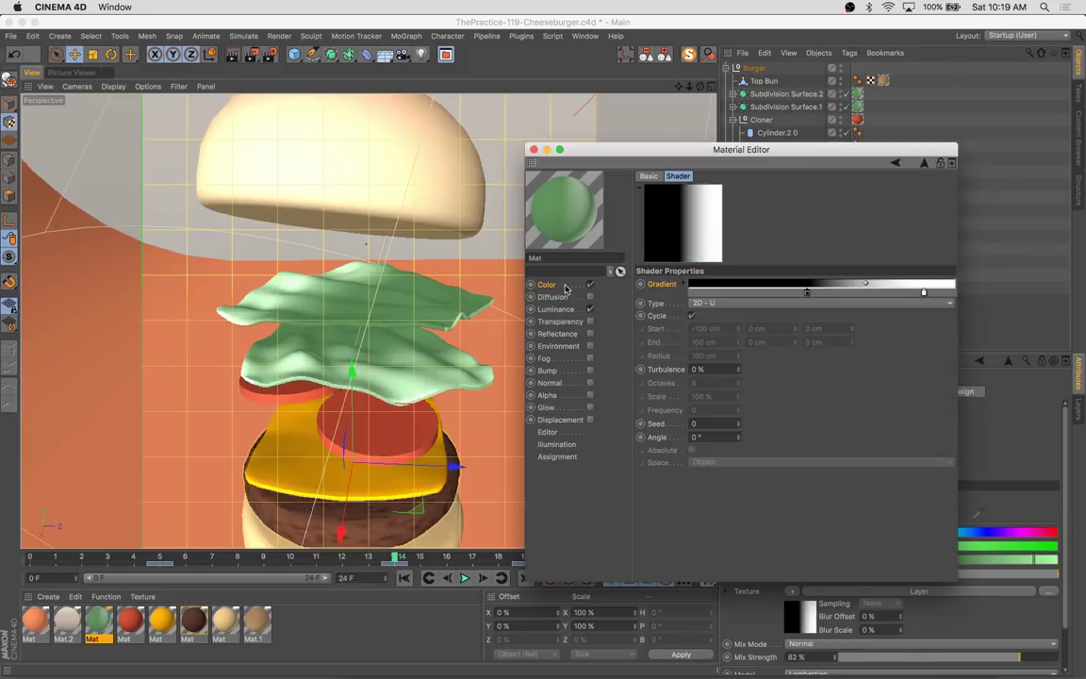
click(566, 286)
drag(718, 314, 724, 357)
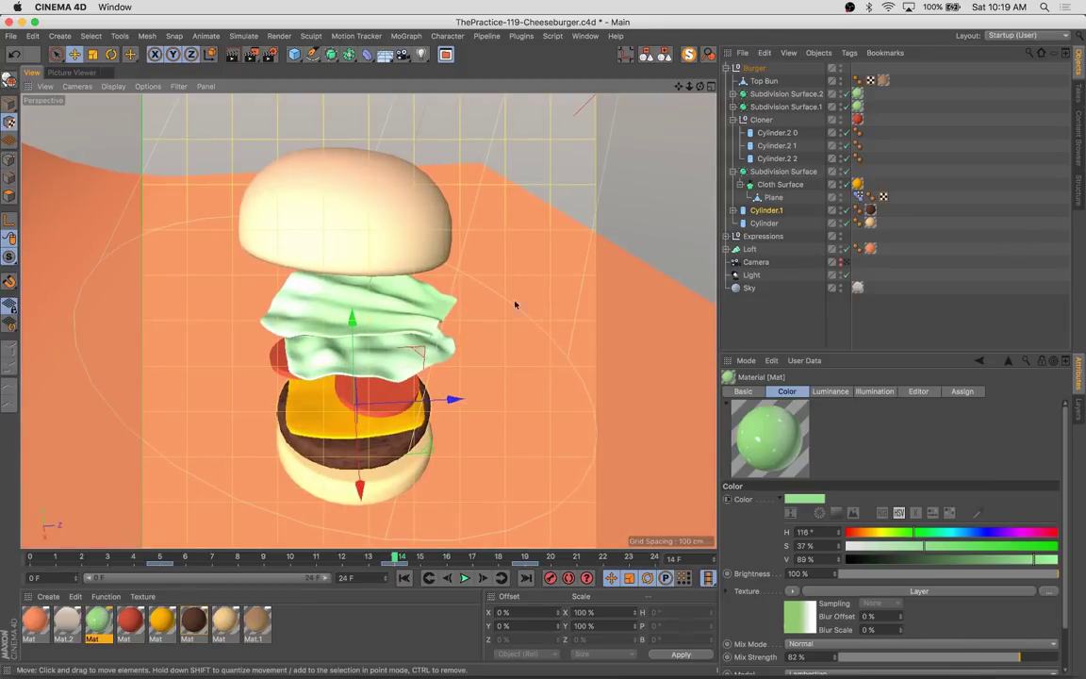
Switch the lettuce texture projection to Cylindrical and rotate it about -32°
click(787, 94)
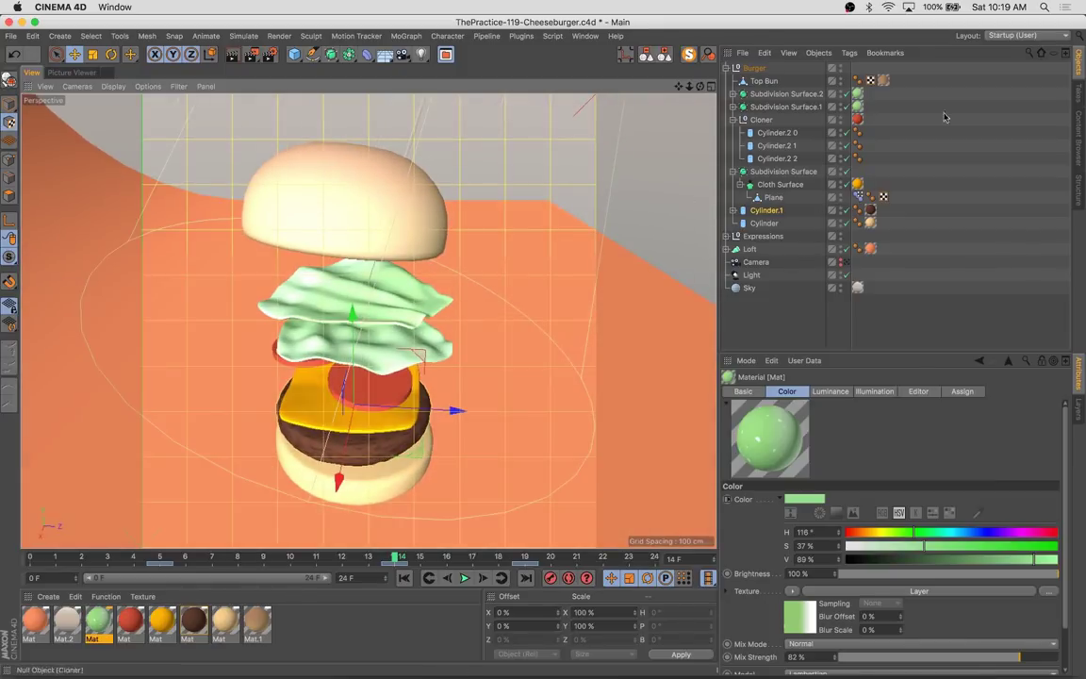
click(857, 93)
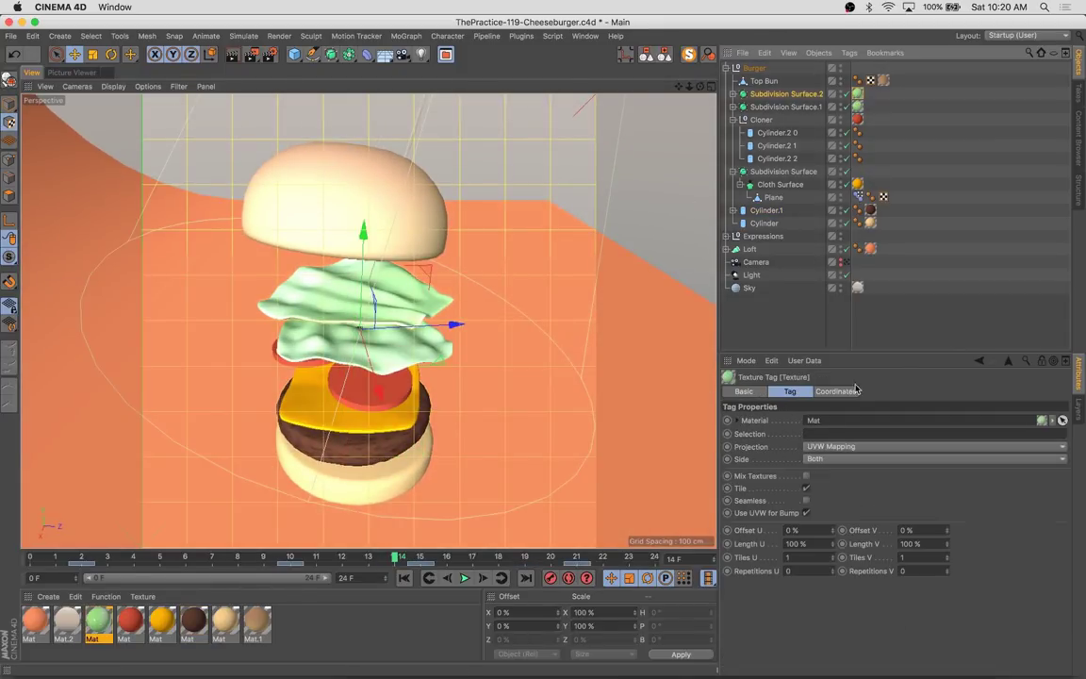
click(842, 446)
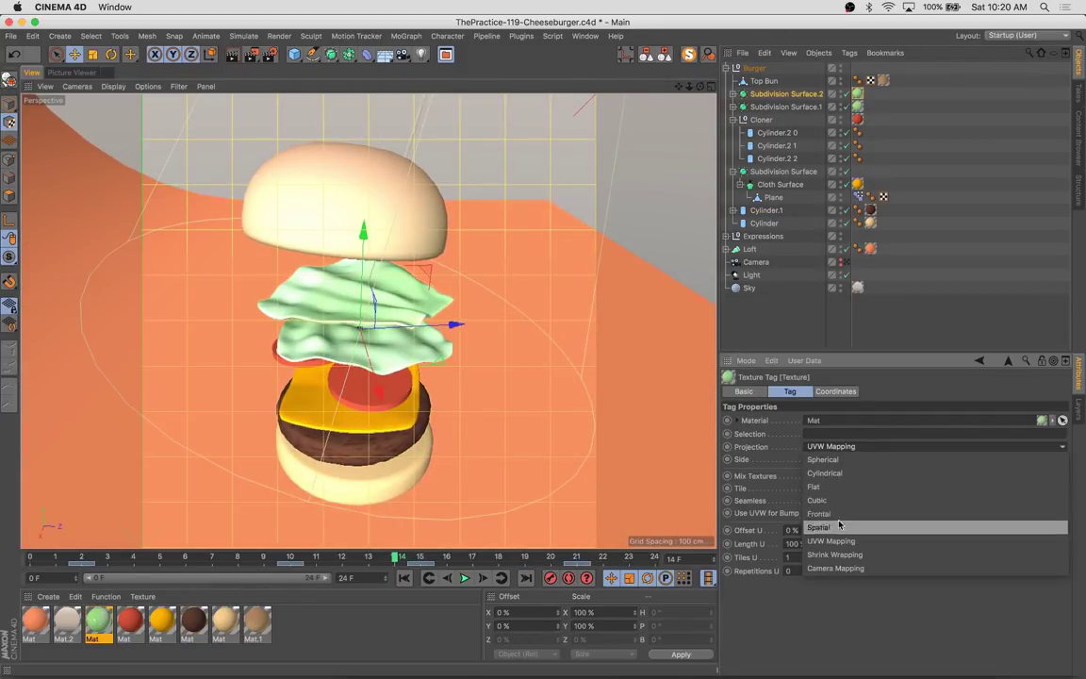
click(835, 473)
key(r)
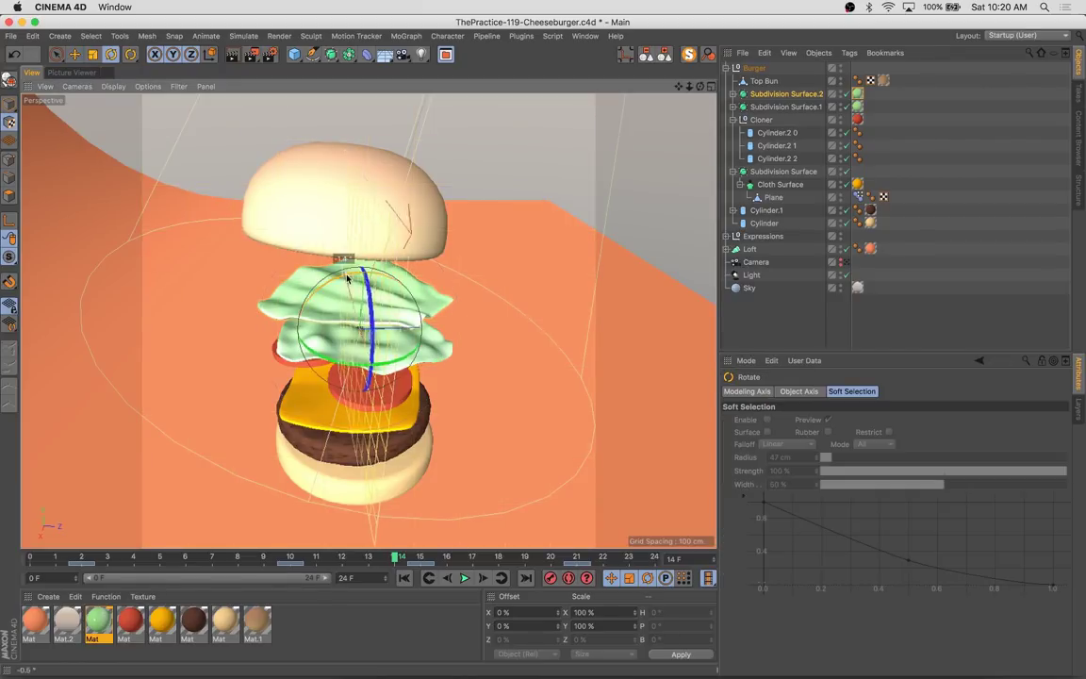
mouse_move(350, 353)
mouse_down()
mouse_move(415, 357)
mouse_move(411, 341)
mouse_up()
key(t)
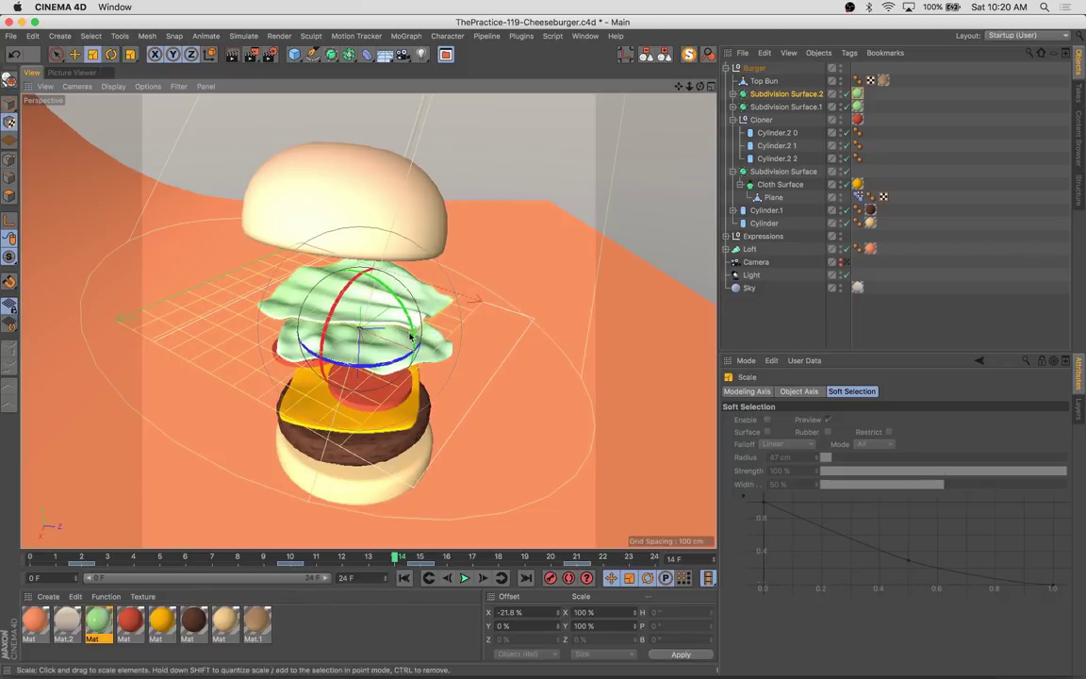
mouse_move(485, 380)
alt+mouse_down()
mouse_move(437, 381)
mouse_move(439, 334)
alt+mouse_up()
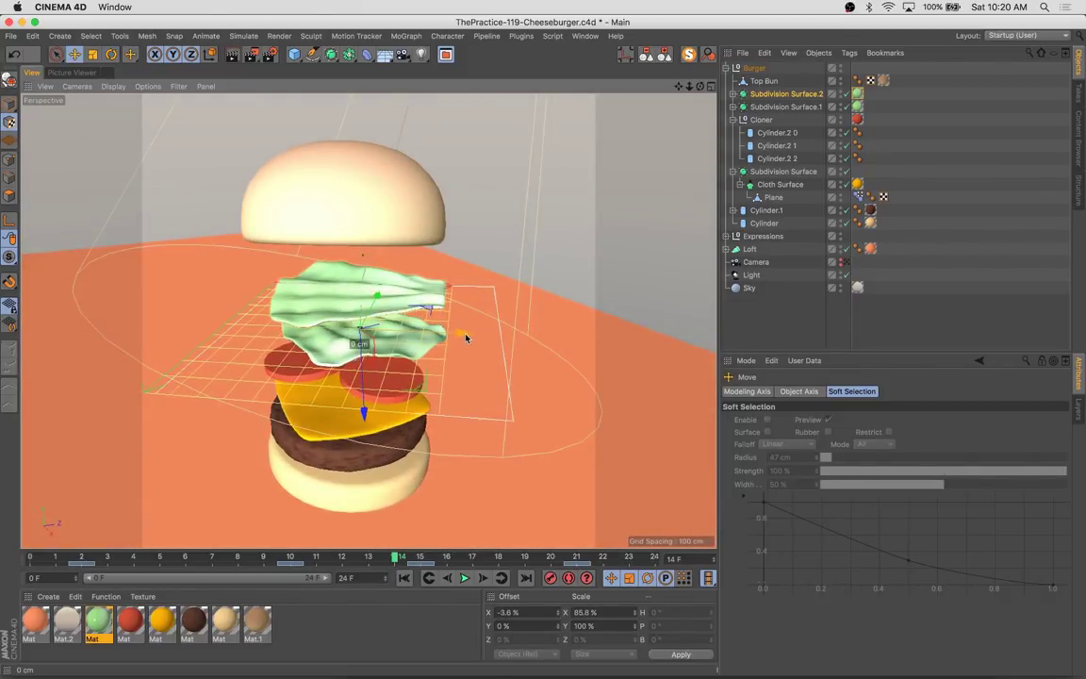
Reposition and tilt the grid plane among the burger layers, then render the frame
click(857, 106)
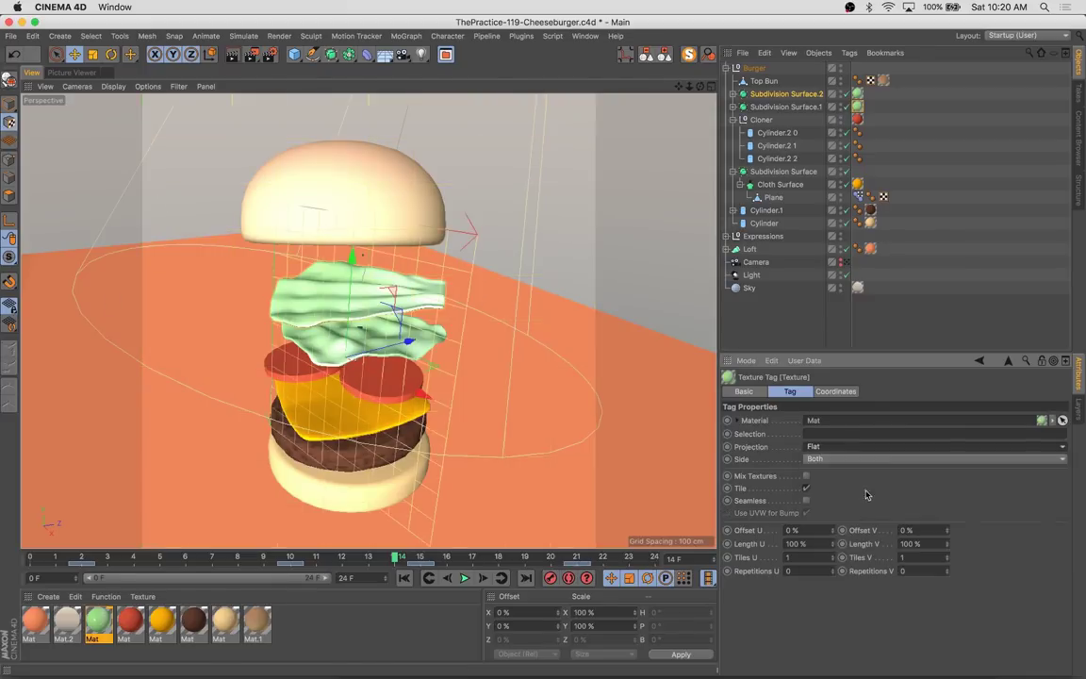
key(r)
mouse_move(236, 358)
alt+mouse_down()
mouse_move(98, 357)
mouse_move(342, 373)
alt+mouse_up()
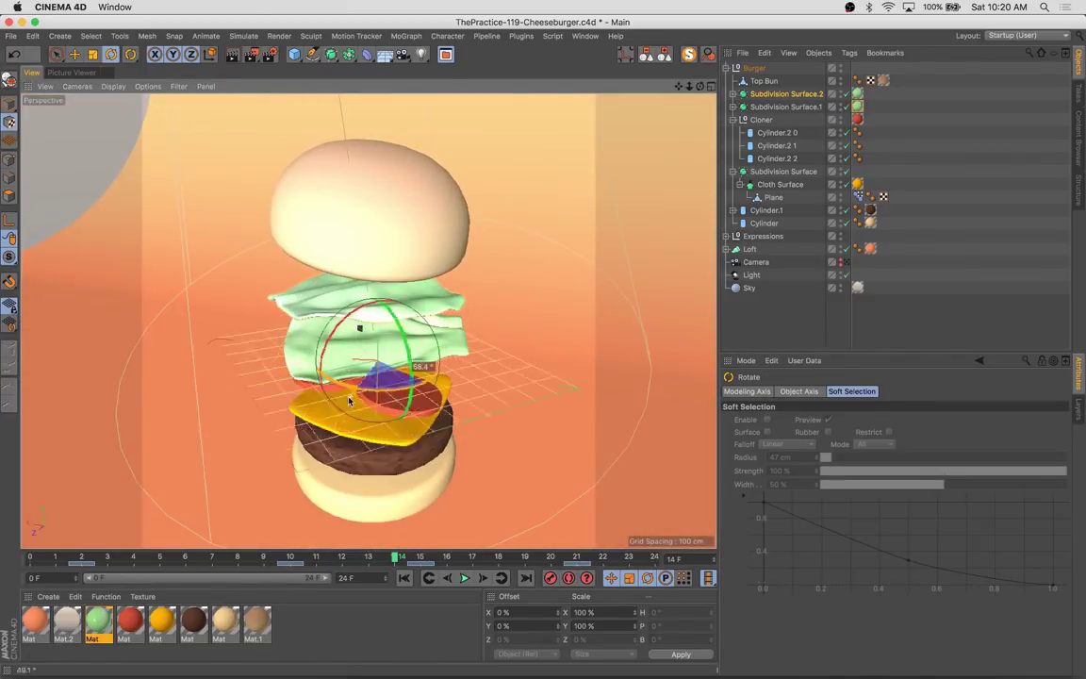
key(t)
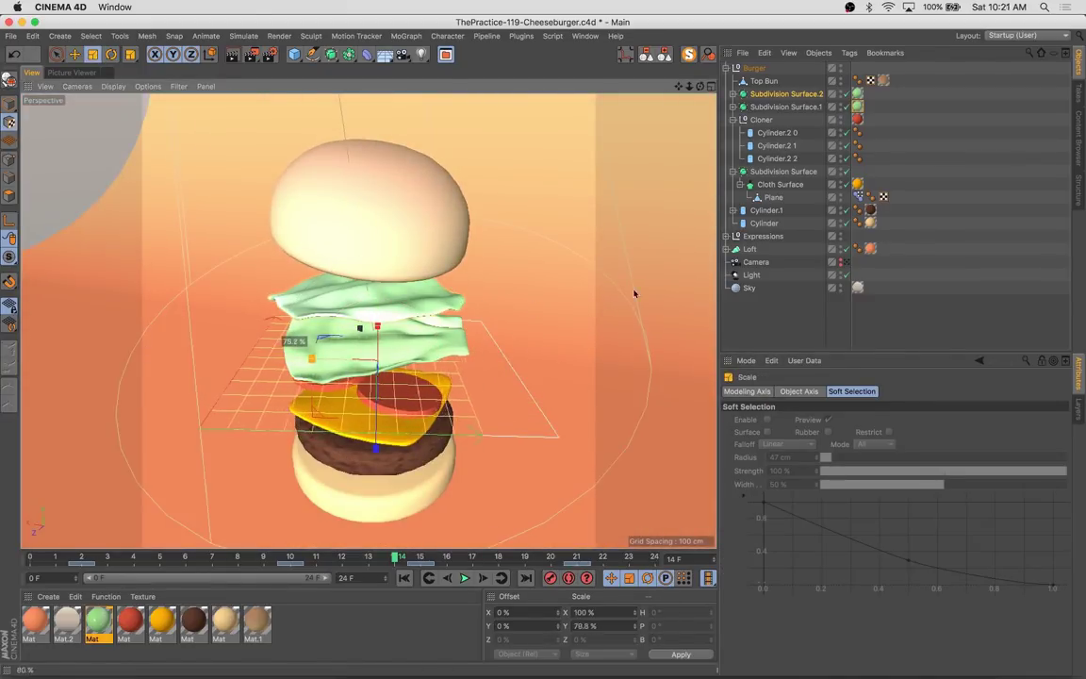
key(e)
alt+drag(165, 418, 248, 423)
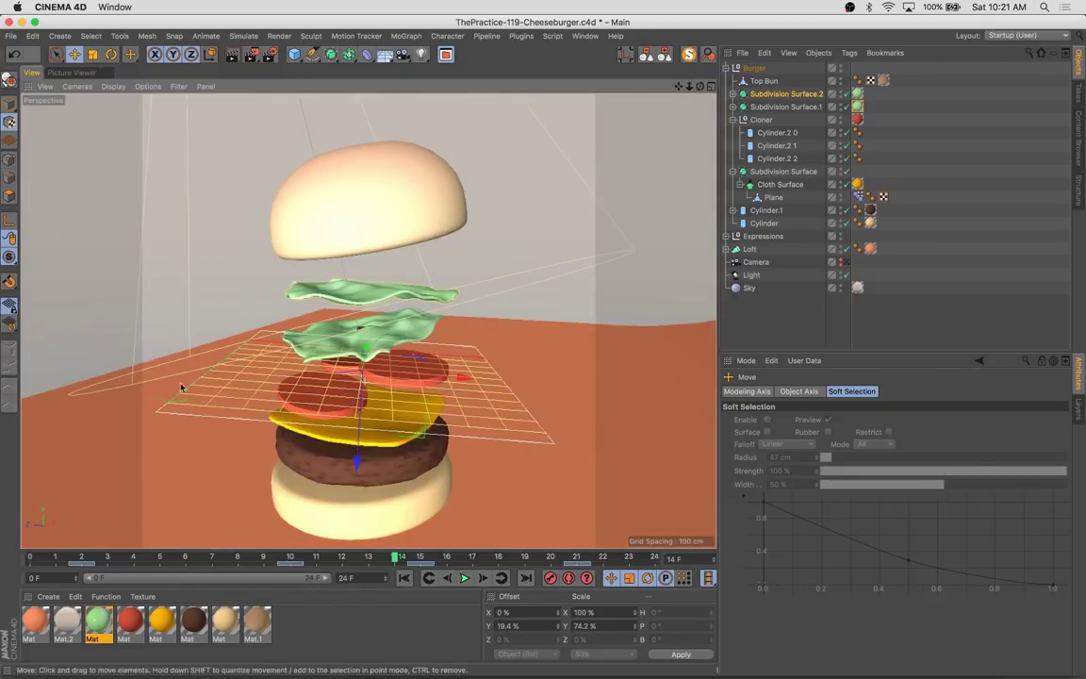
alt+drag(283, 282, 358, 292)
key(r)
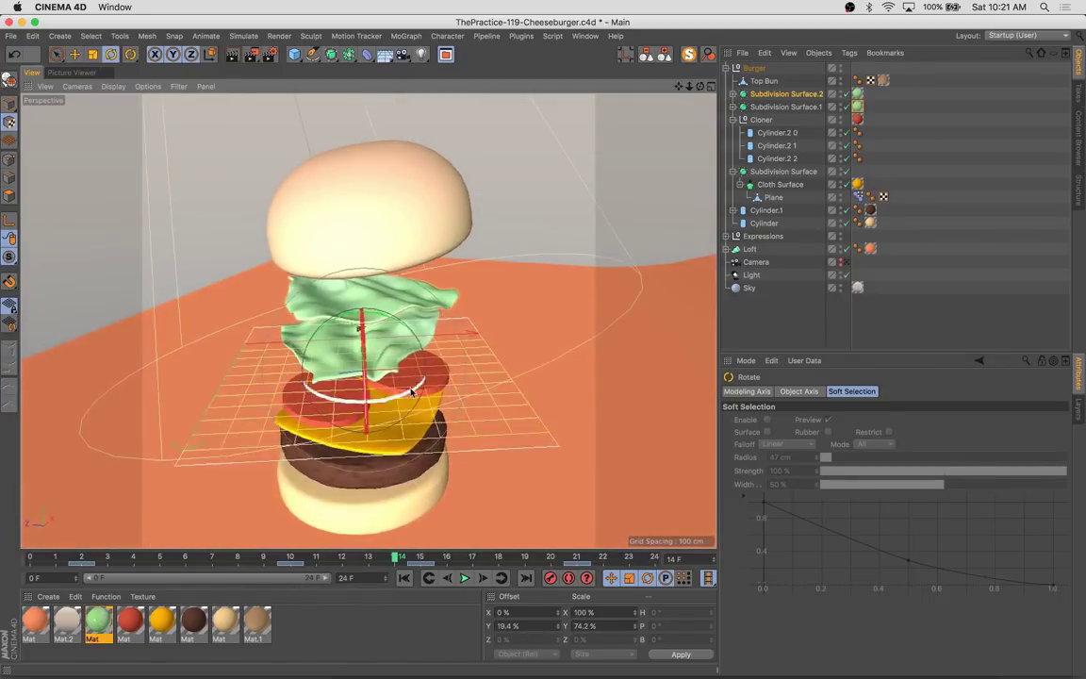
mouse_move(434, 339)
mouse_down()
mouse_move(386, 377)
mouse_move(424, 396)
mouse_move(477, 399)
mouse_move(442, 367)
mouse_move(491, 367)
mouse_up()
key(e)
key(t)
key(t)
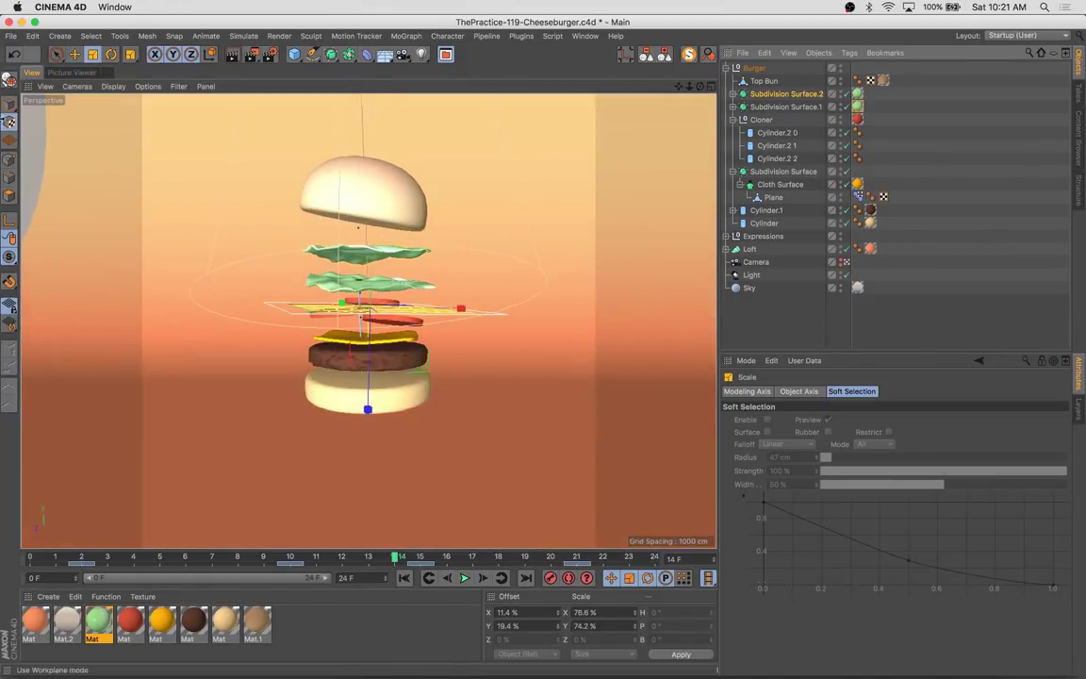
key(shift+r)
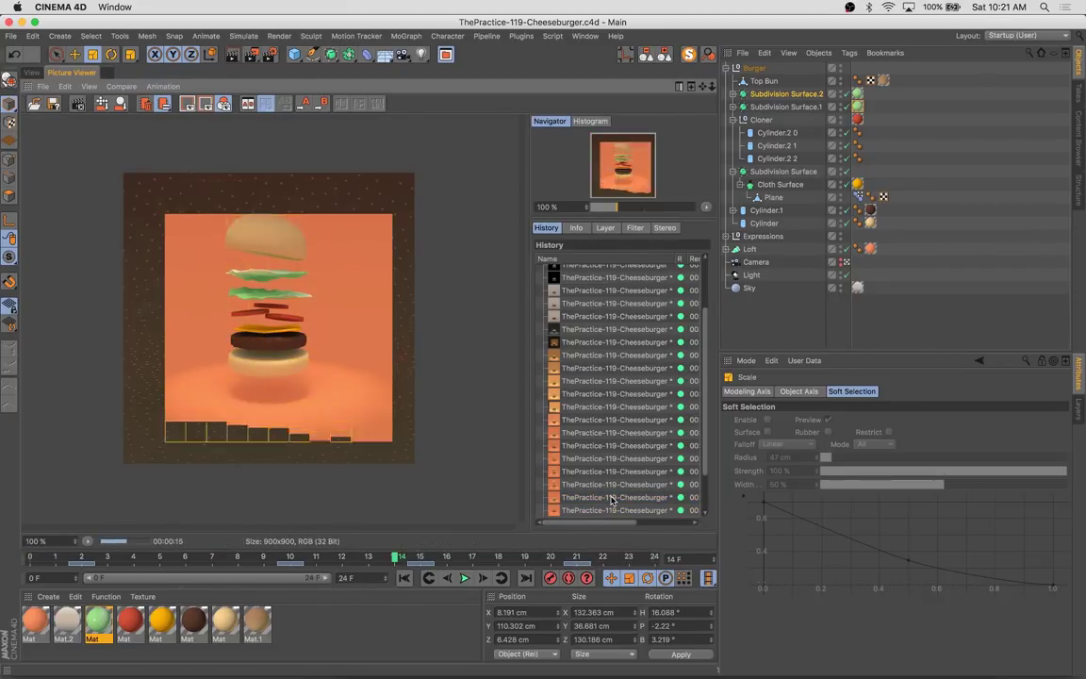
Re-render and brighten the red tomato material to S 79%, V 86%, comparing against the 900x900 render
key(ctrl+b)
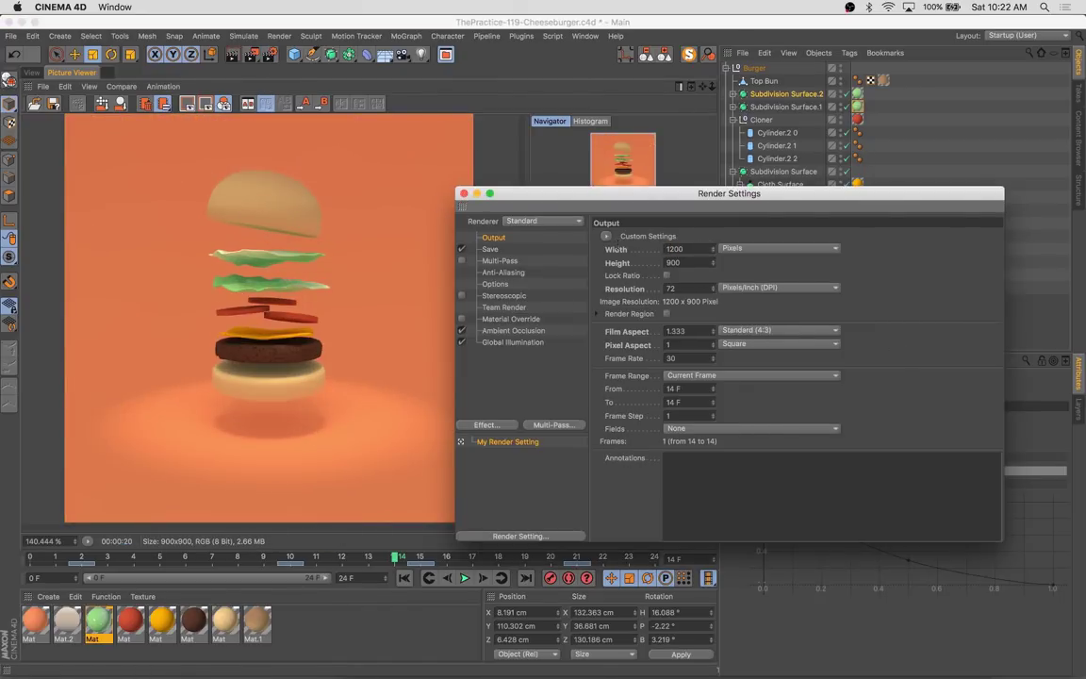
click(463, 193)
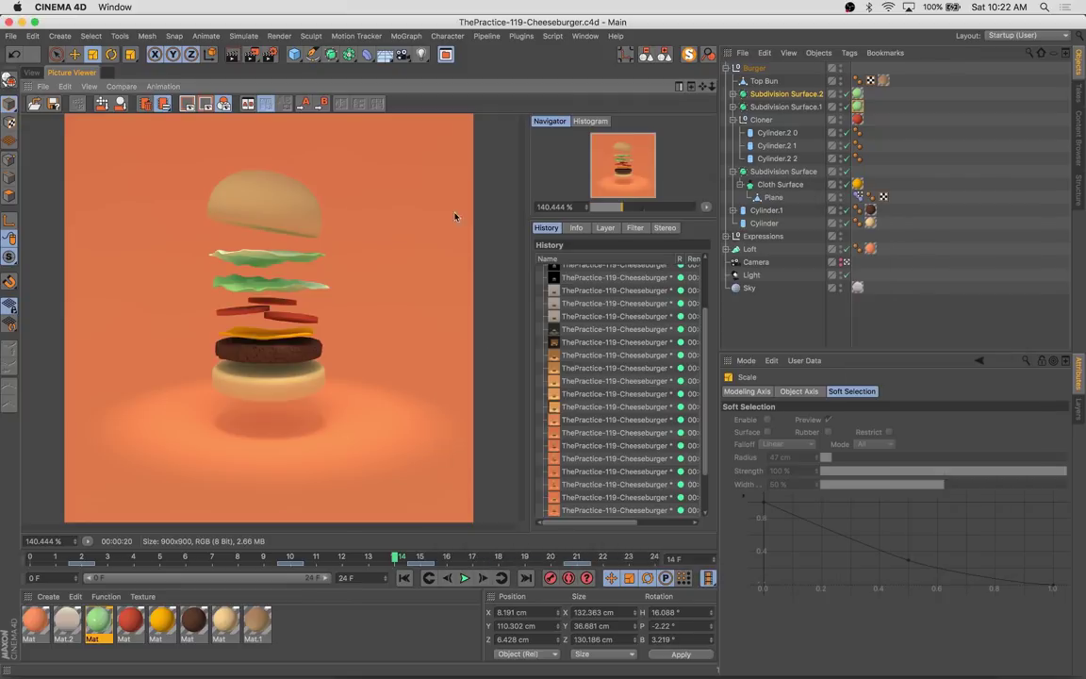
key(shift+r)
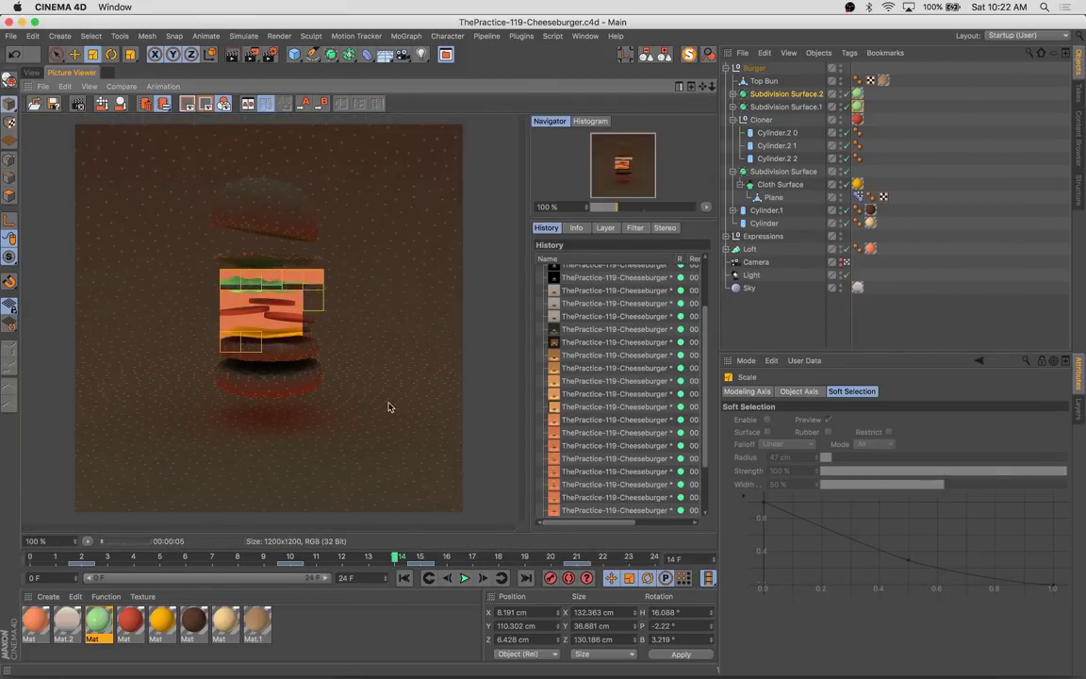
double_click(131, 620)
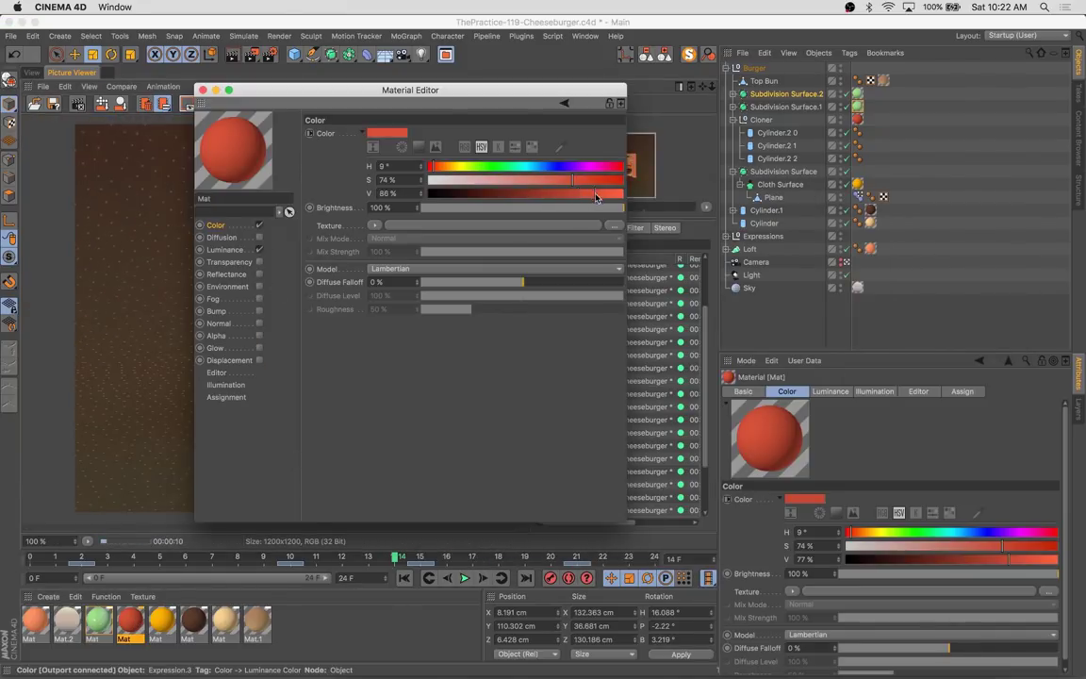
click(202, 89)
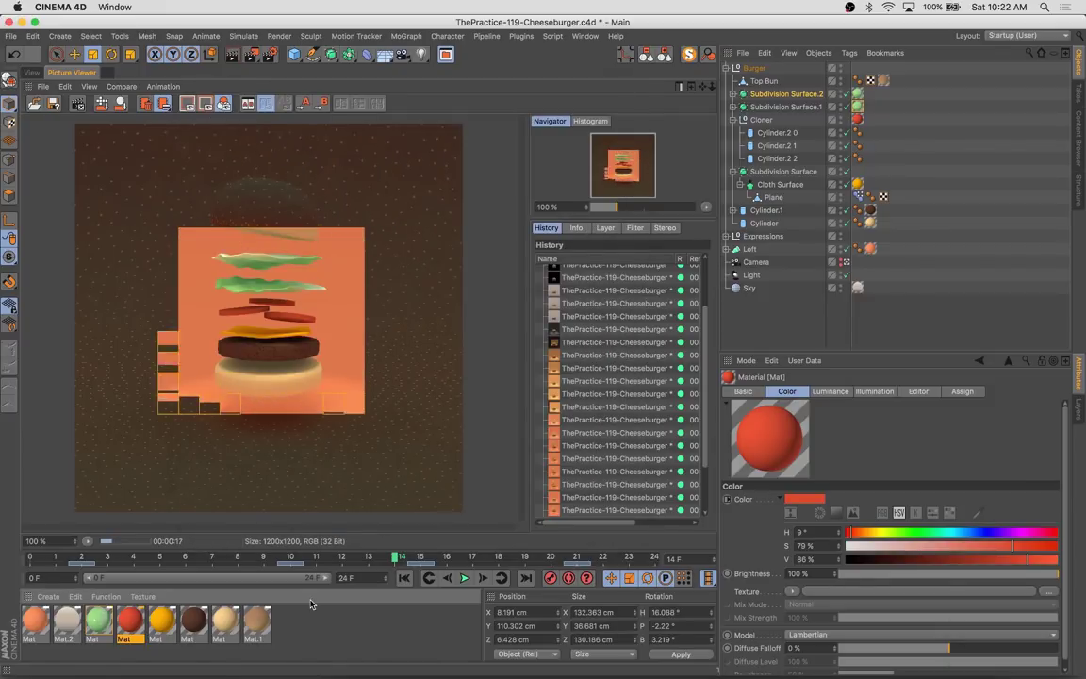
click(641, 497)
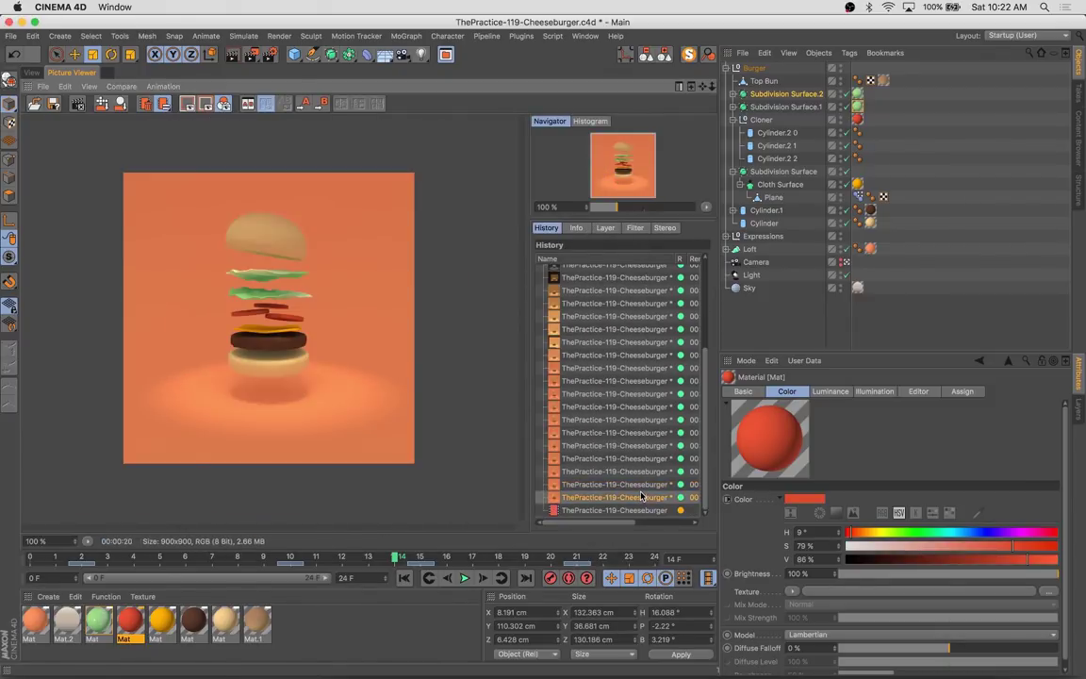
click(31, 72)
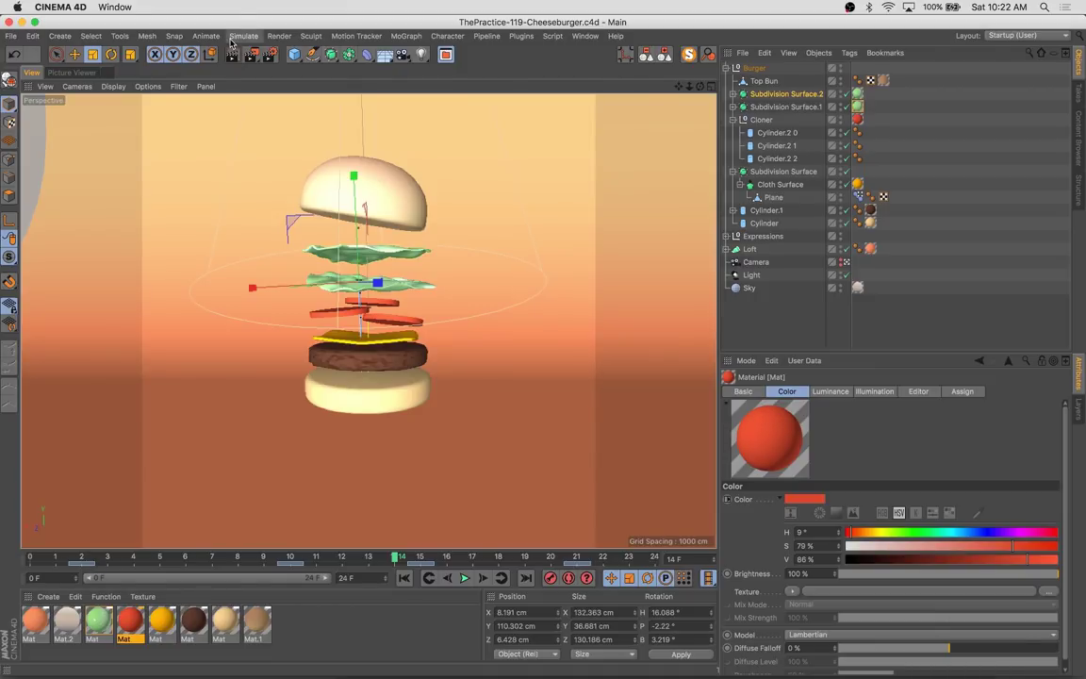
Play the burger animation and inspect the Burger group's coordinates around frames 16–21
click(74, 73)
click(31, 73)
key(F8)
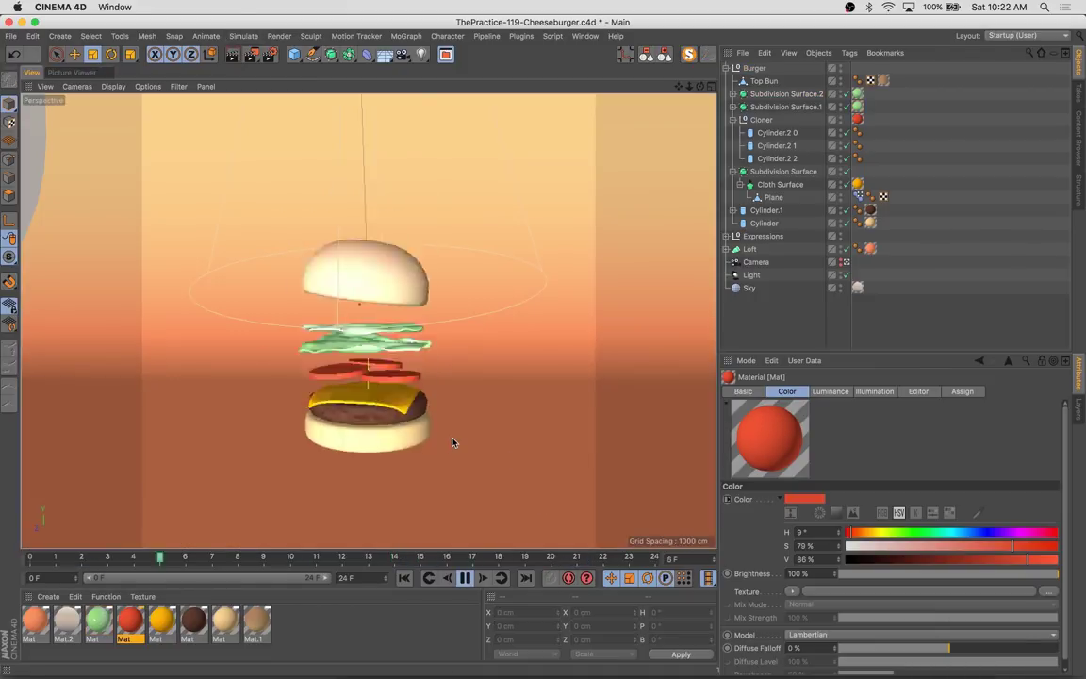
click(465, 578)
drag(160, 556, 605, 566)
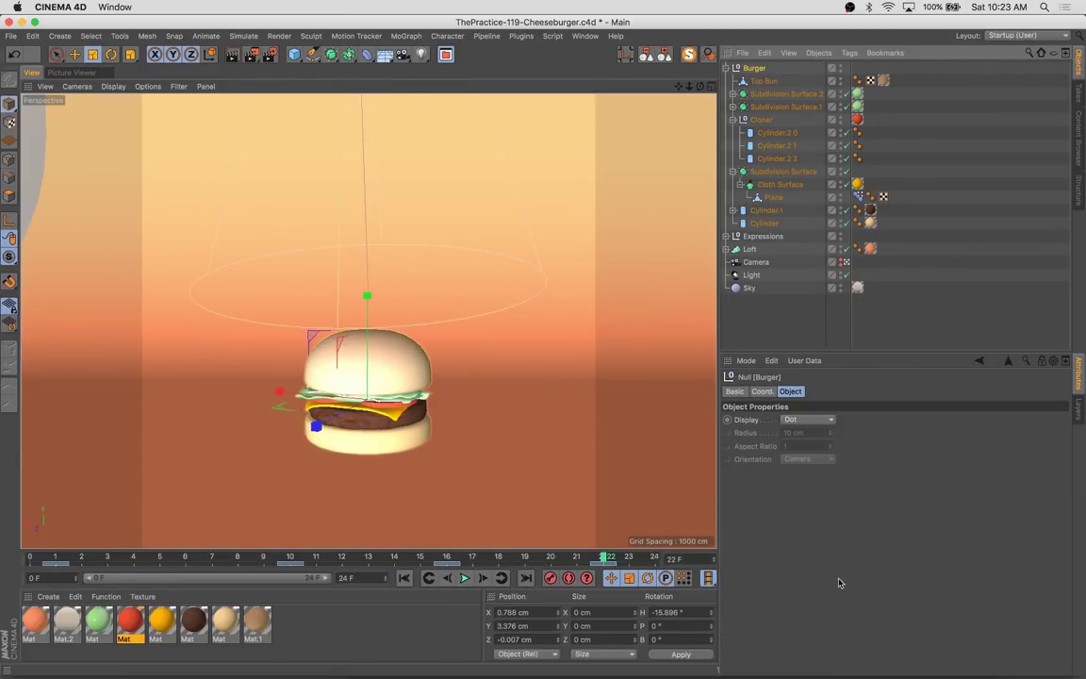
click(762, 392)
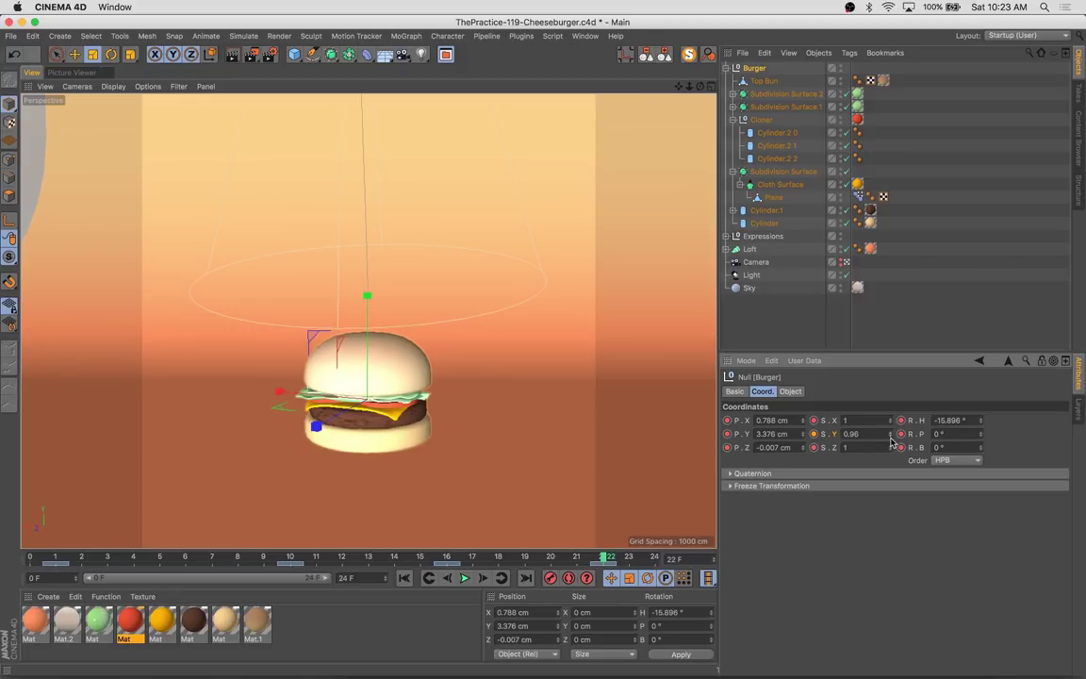
click(605, 563)
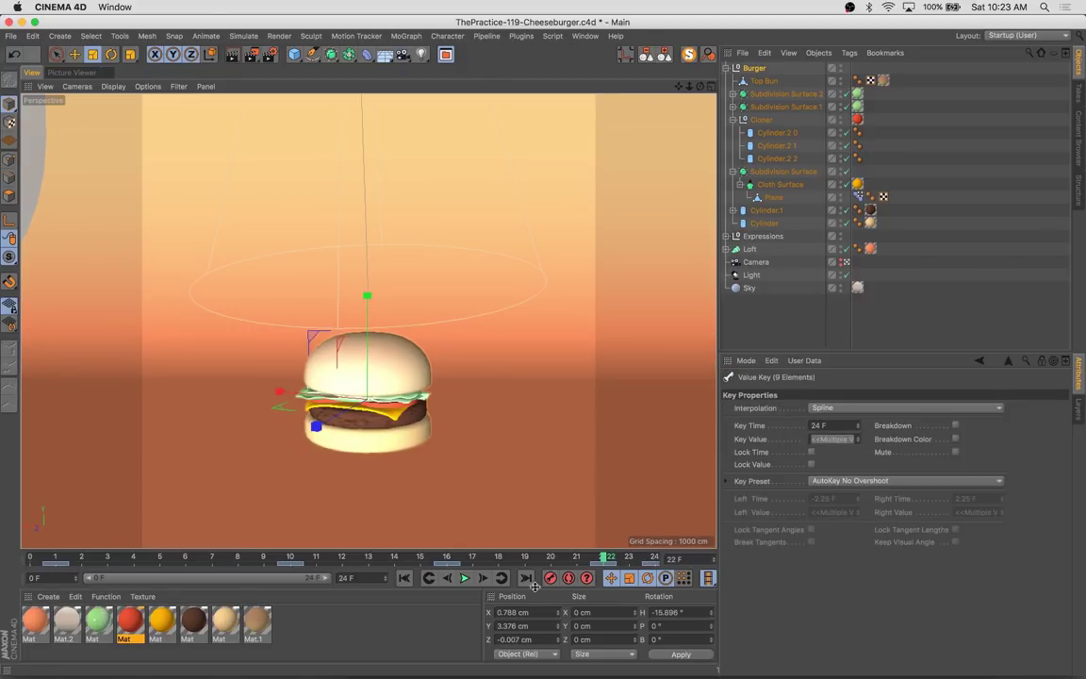
click(465, 578)
click(578, 560)
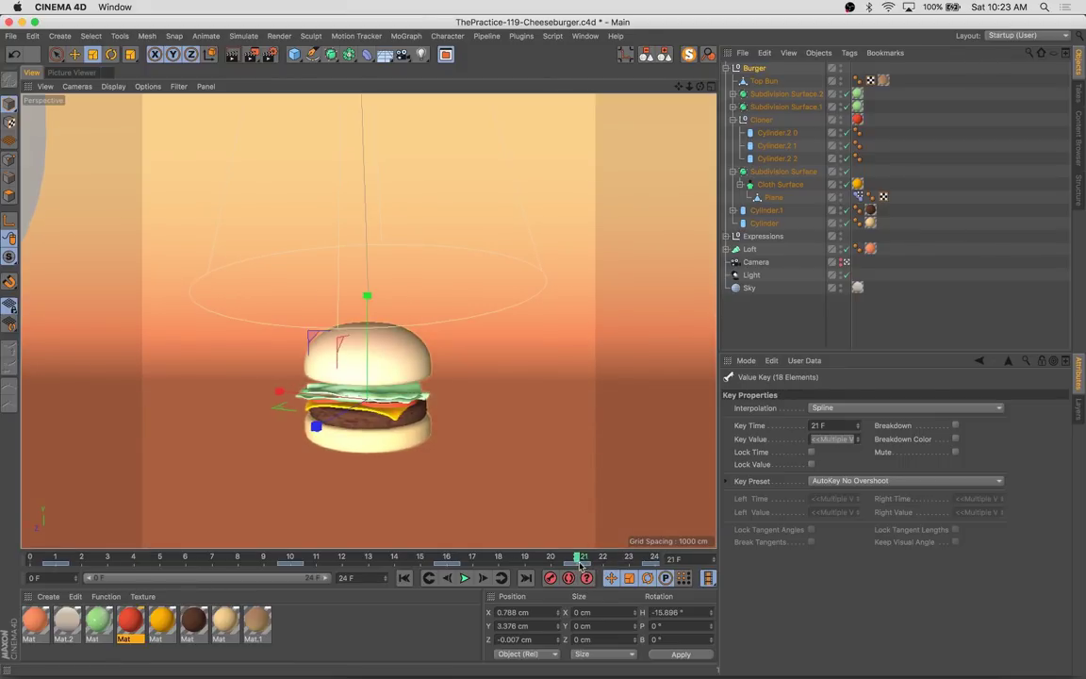
click(850, 184)
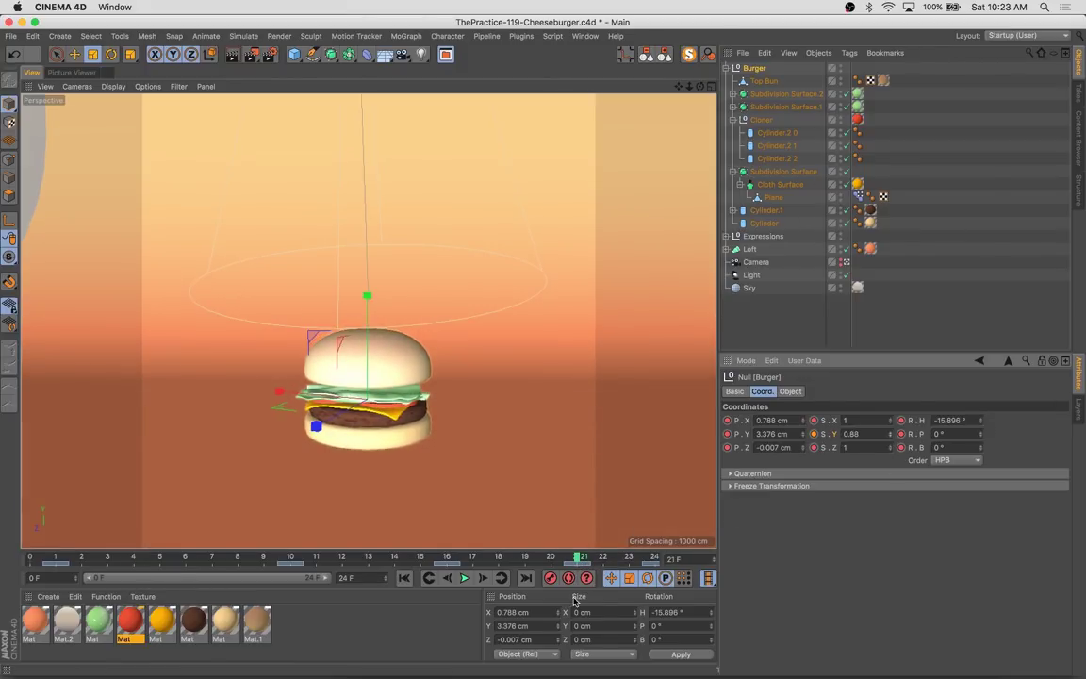
Scrub and play the animation between frames 0 and 24, checking the keyframes and layer separation
click(465, 578)
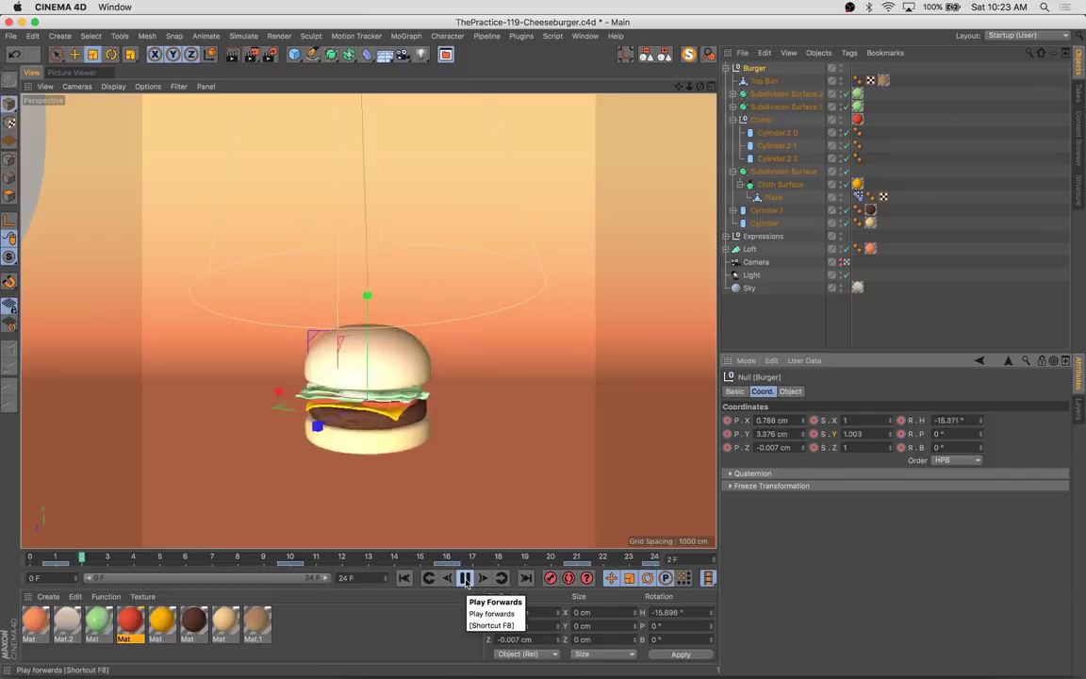
mouse_move(578, 565)
mouse_down()
mouse_move(3, 577)
mouse_move(568, 563)
mouse_up()
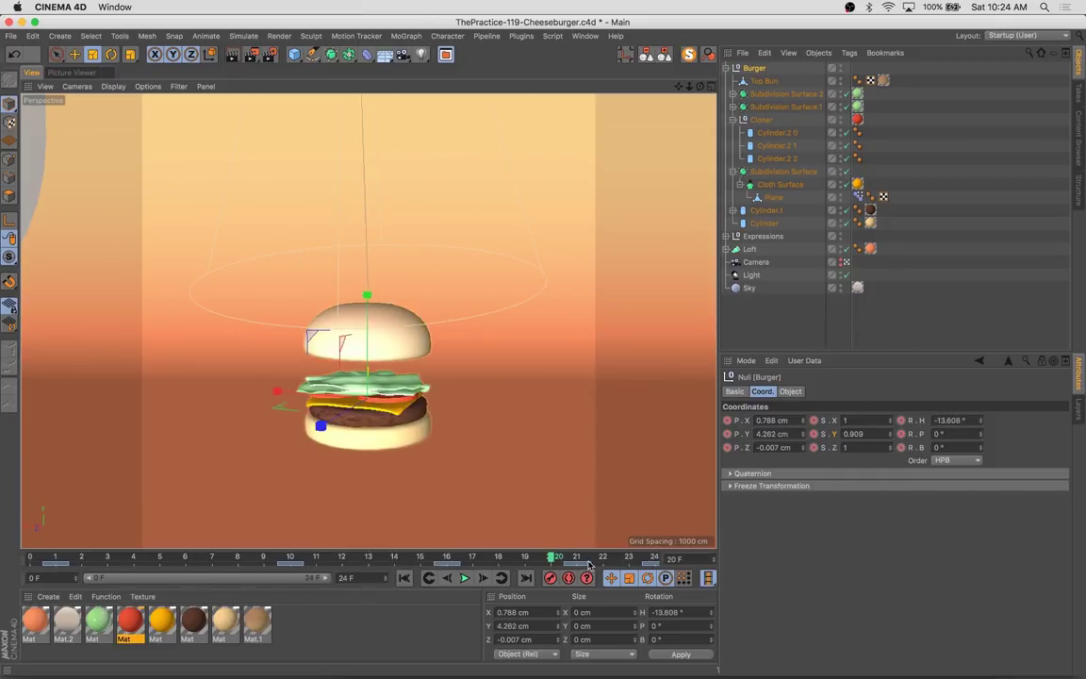
click(569, 563)
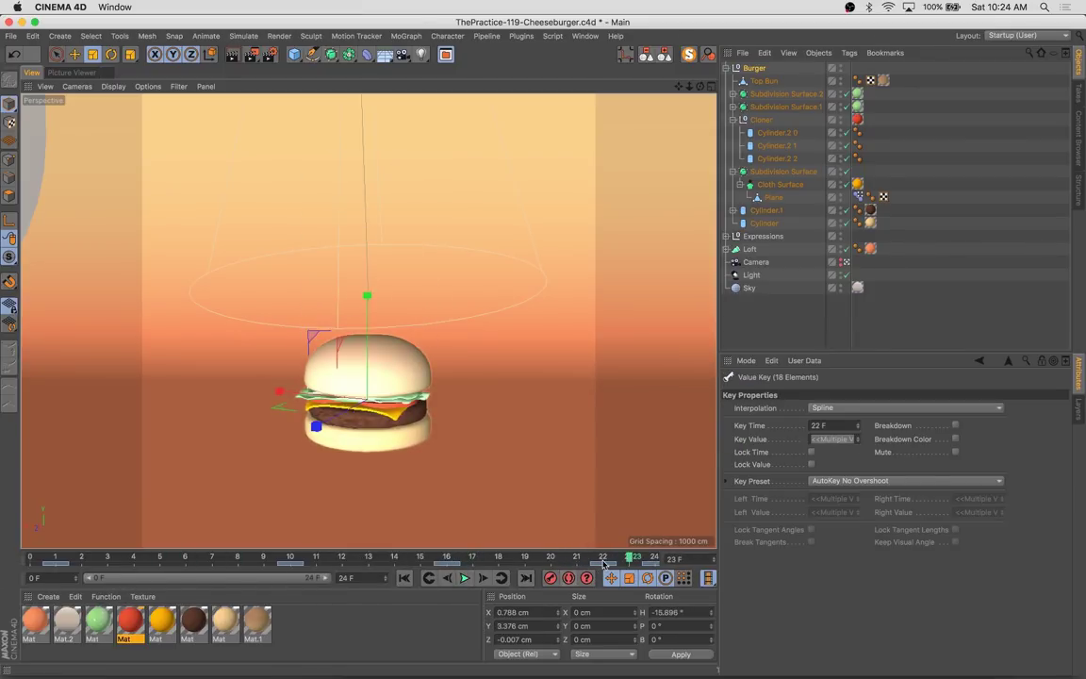
click(604, 563)
click(464, 577)
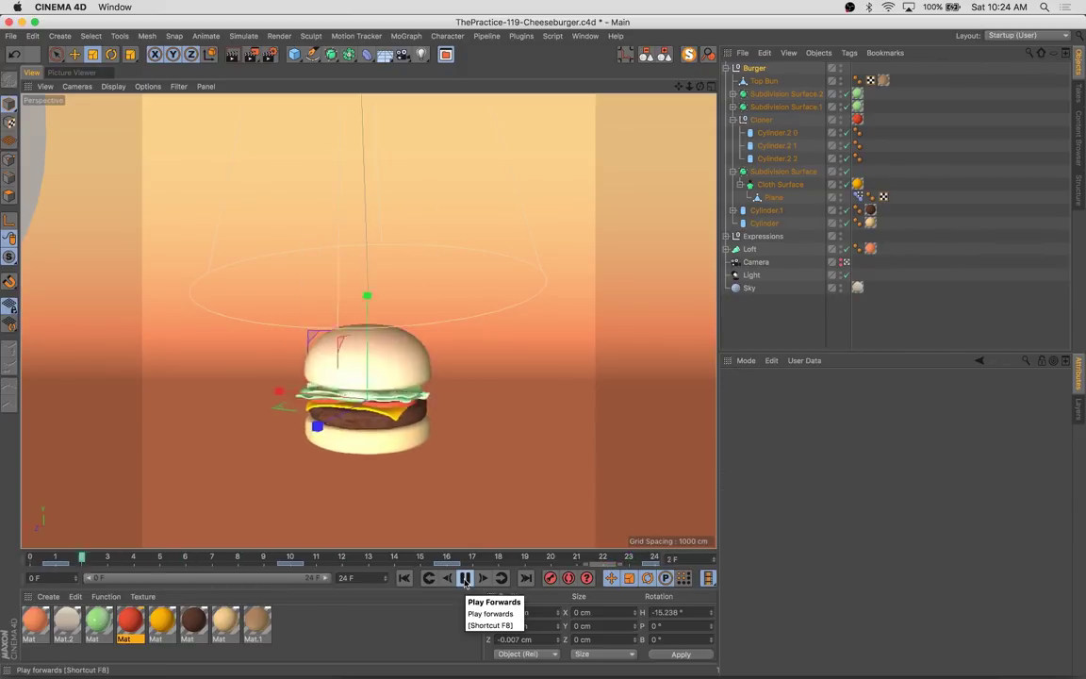
click(464, 577)
click(32, 558)
drag(55, 565, 79, 571)
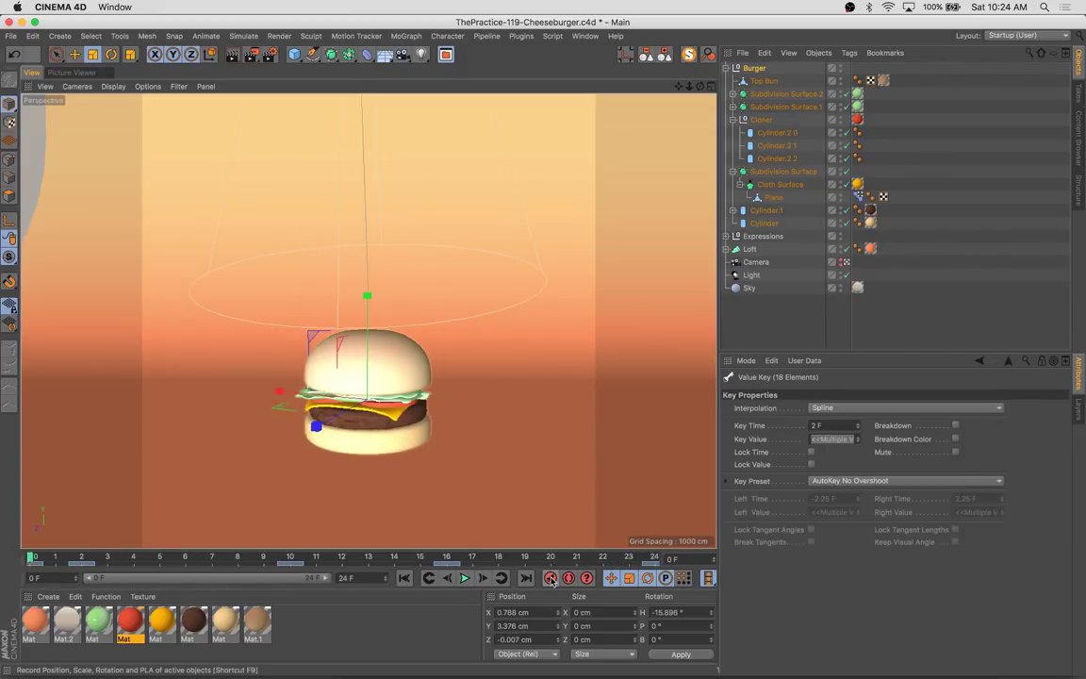
click(464, 577)
click(464, 578)
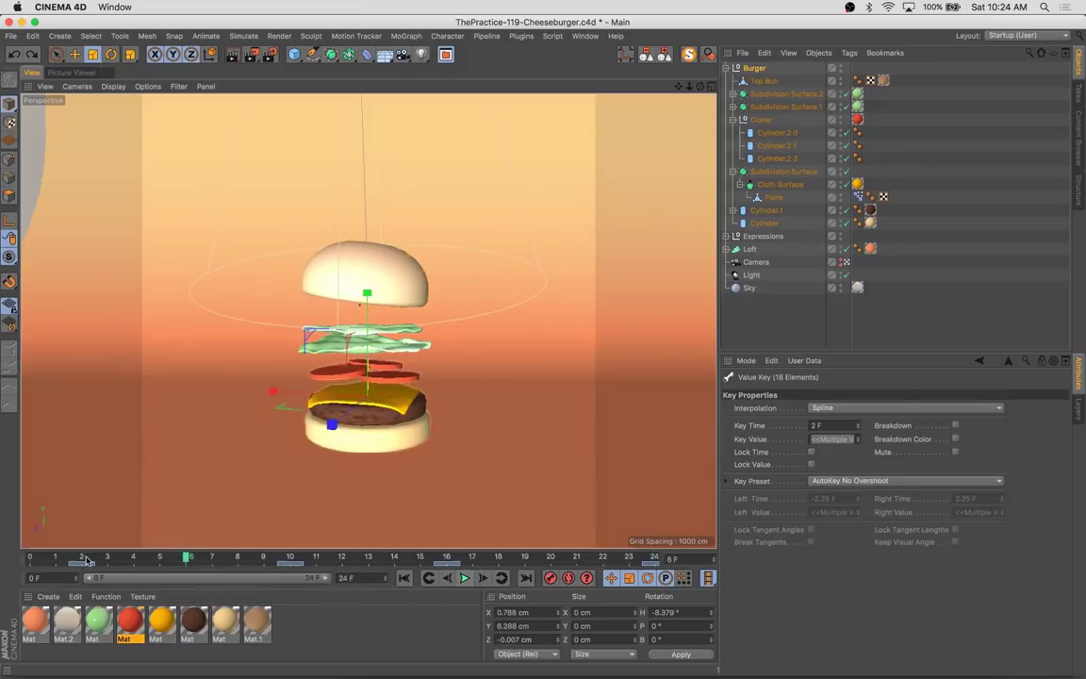
click(86, 558)
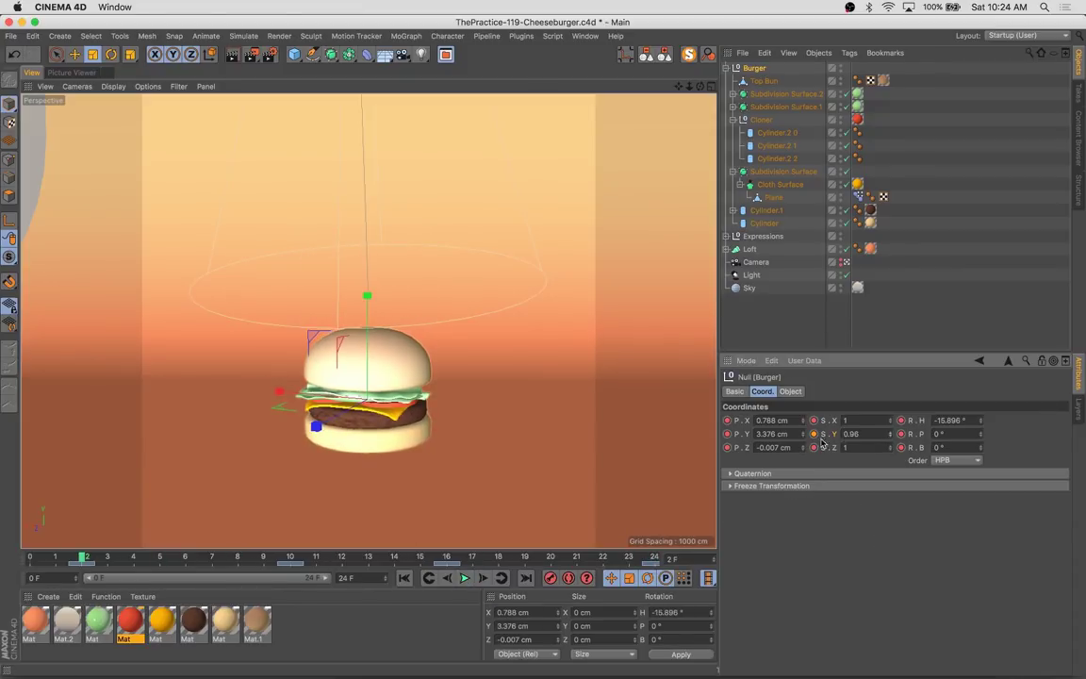
click(656, 561)
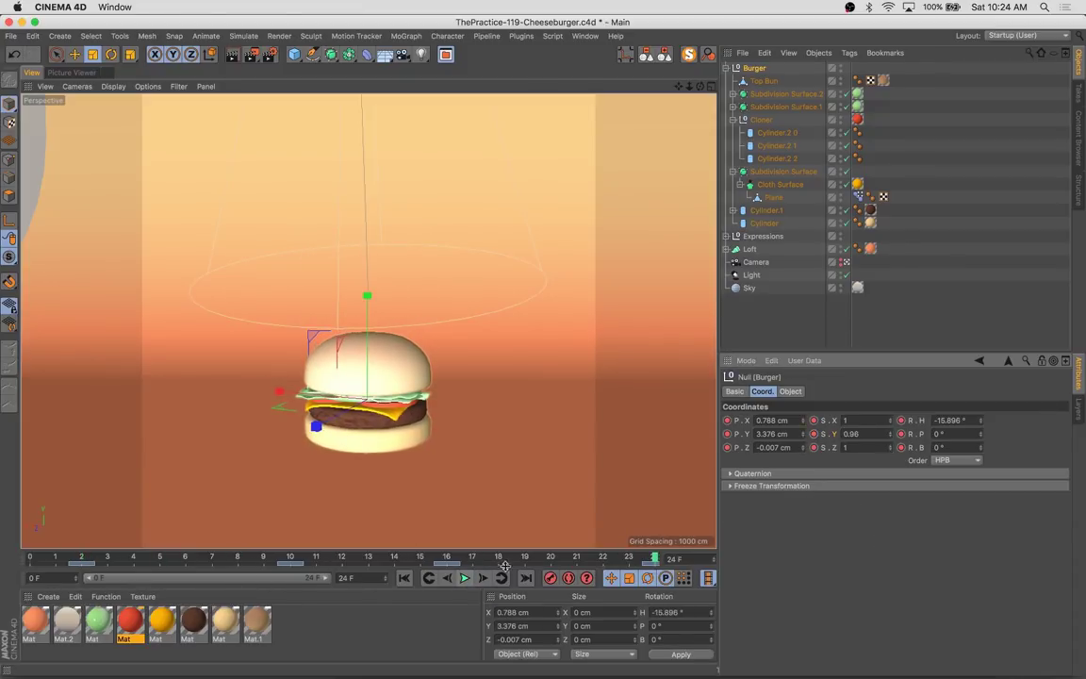
click(464, 578)
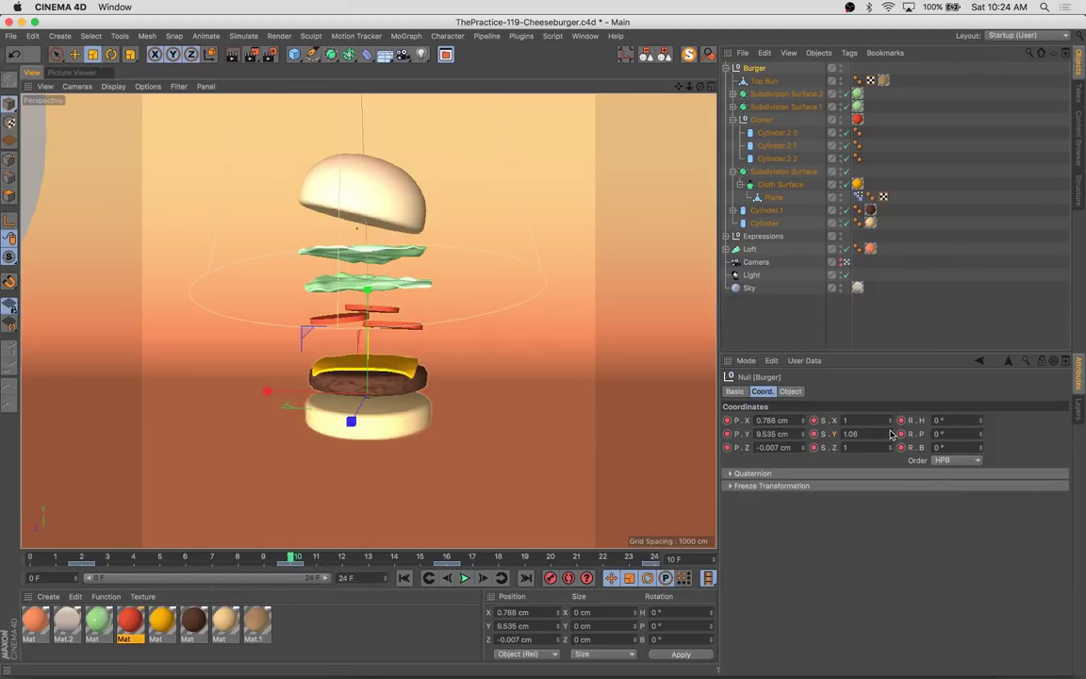
Stretch the Burger group to Y scale 1.163 at frame 12 and render the frame
drag(891, 434, 817, 439)
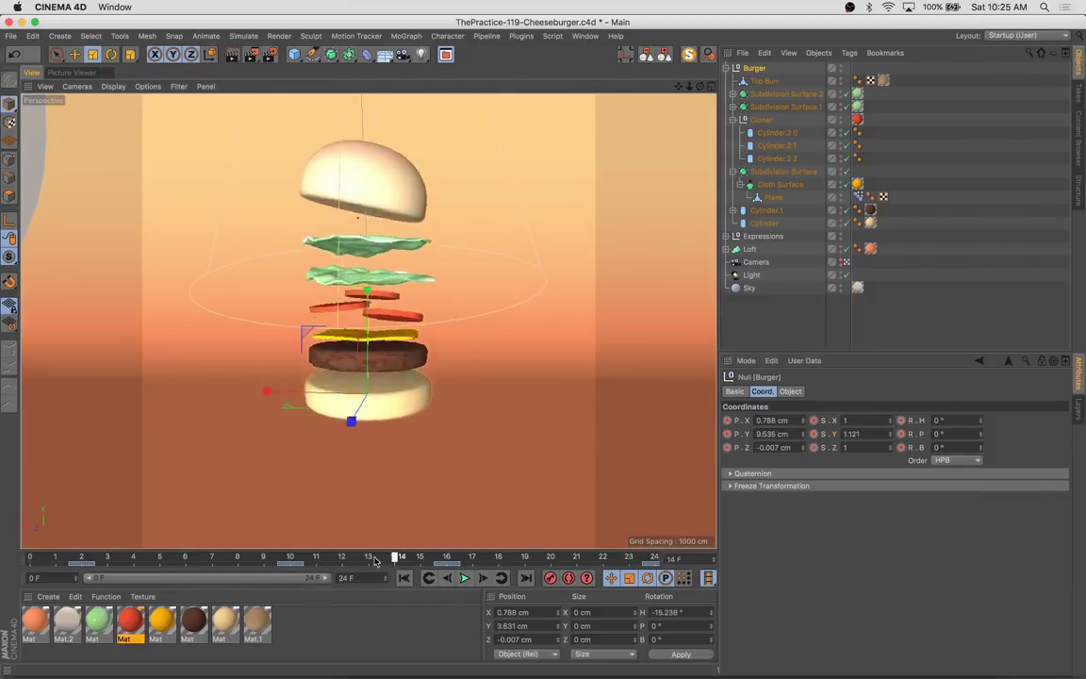
mouse_move(236, 558)
mouse_down()
mouse_move(2, 566)
mouse_move(290, 557)
mouse_up()
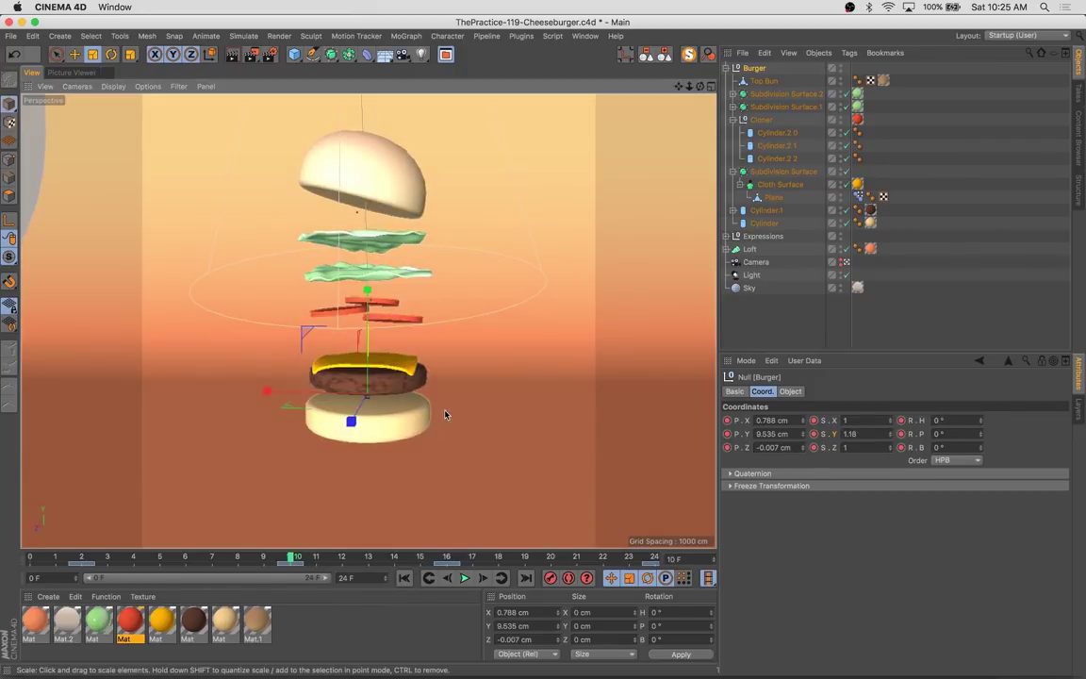
click(463, 578)
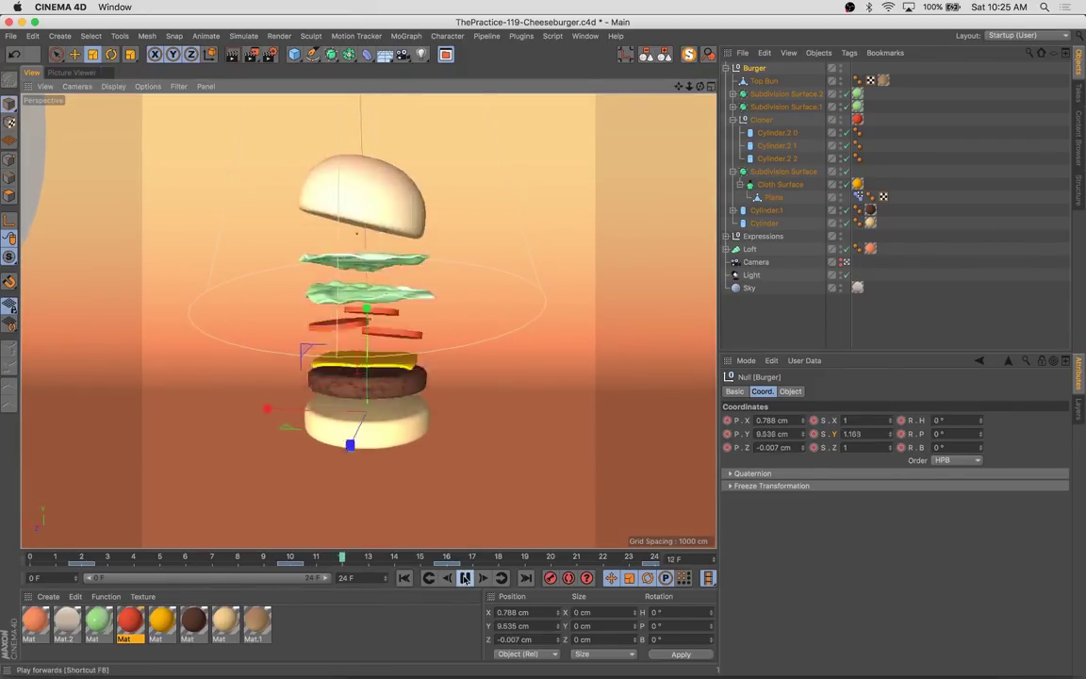
key(shift+r)
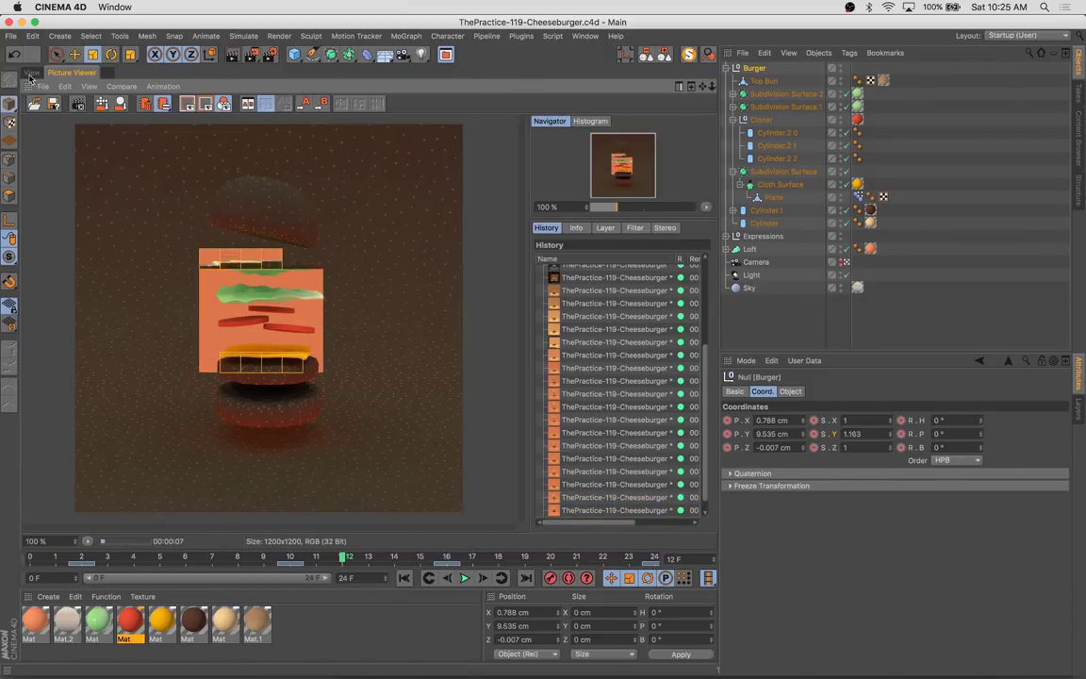
click(28, 74)
key(super+Tab)
key(super+Tab)
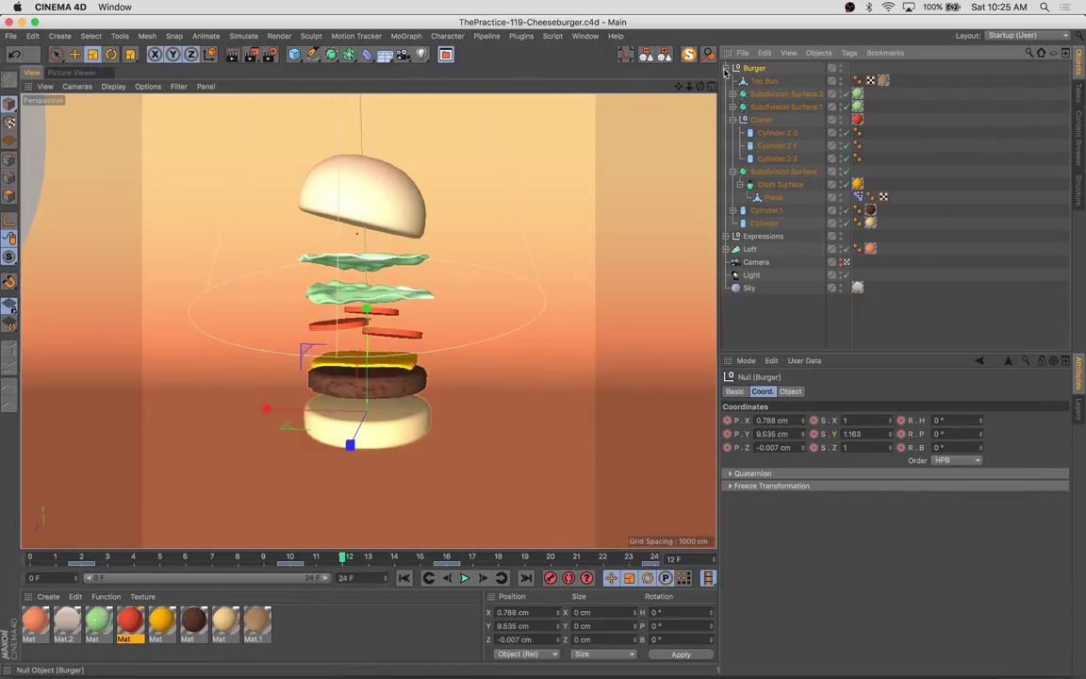
From the first frame, add a Jiggle deformer and nest it inside the Burger group
key(shift+f)
click(850, 53)
mouse_move(884, 72)
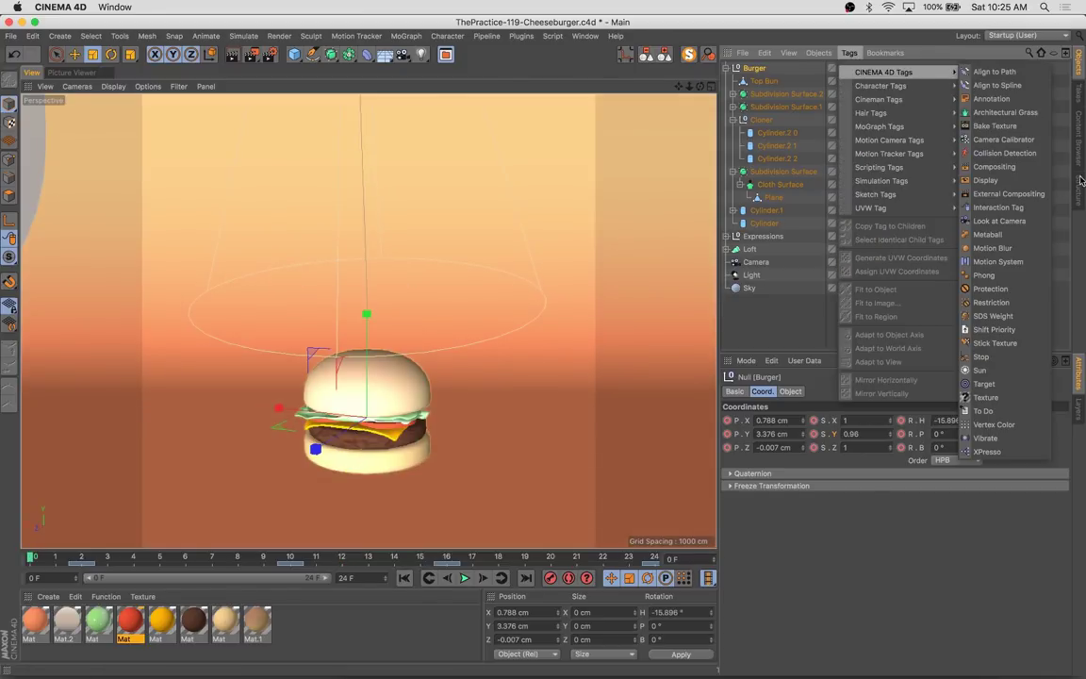
key(Escape)
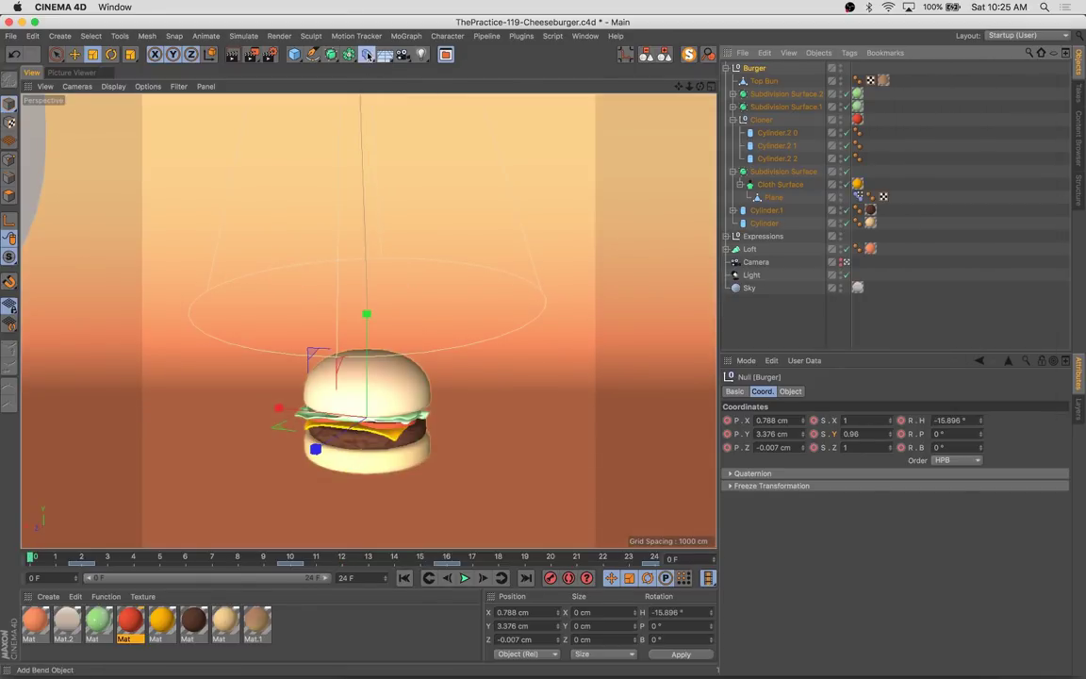
click(368, 54)
click(516, 144)
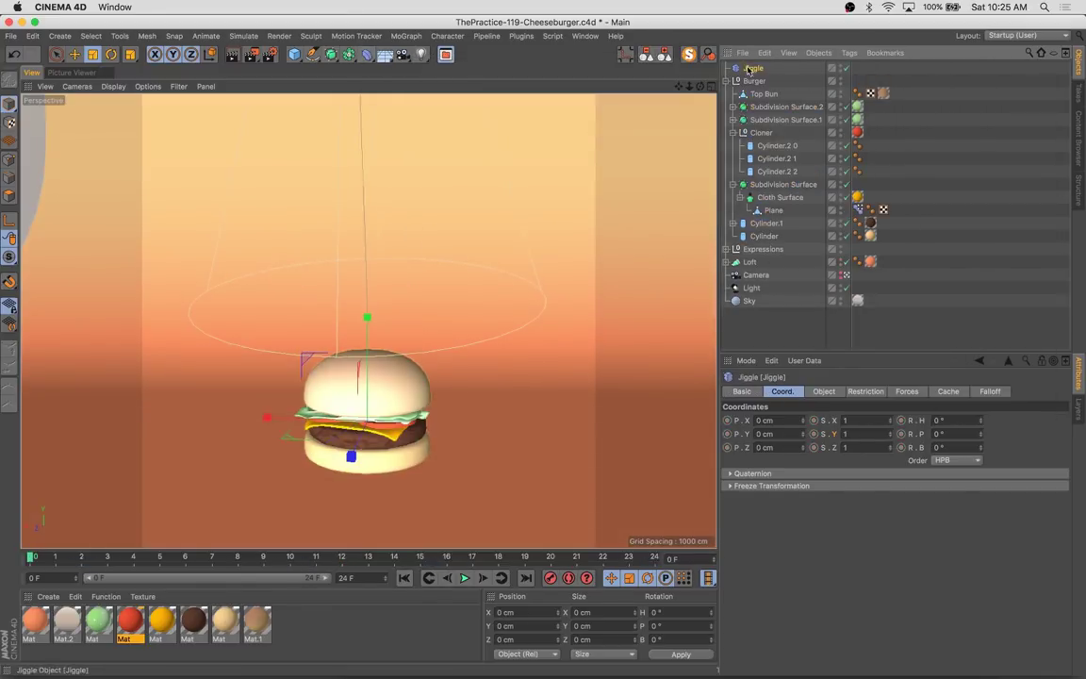
click(464, 578)
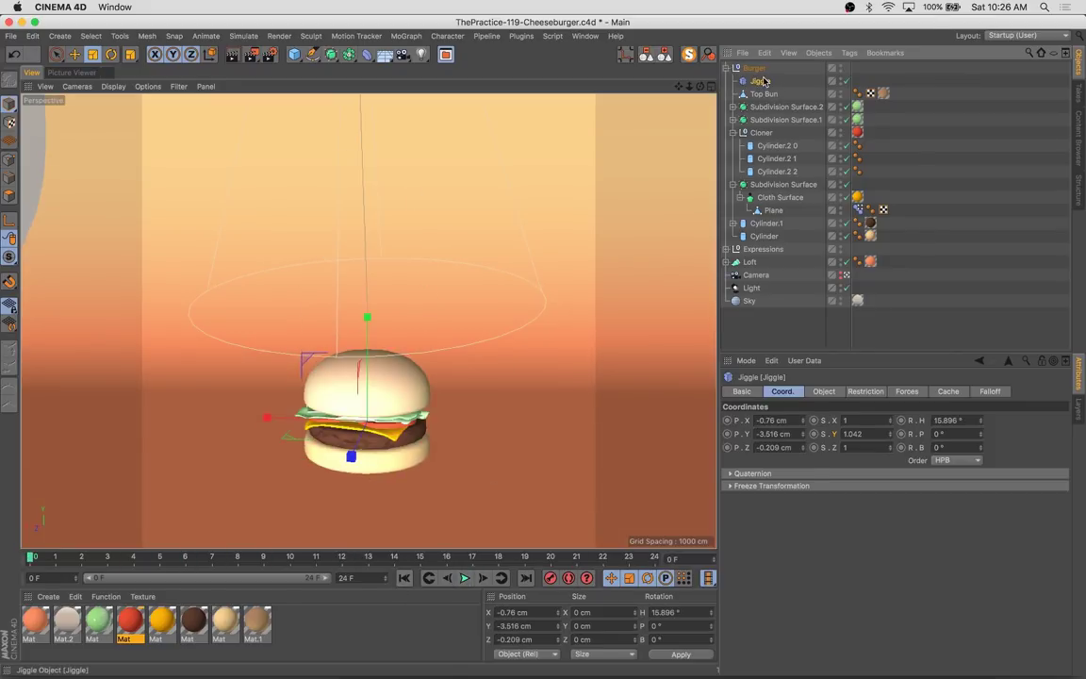
Tune the Jiggle to Strength 139%, Stiffness 10%, Structural 58%, Drag 0% and adjust gravity, previewing playback
click(825, 392)
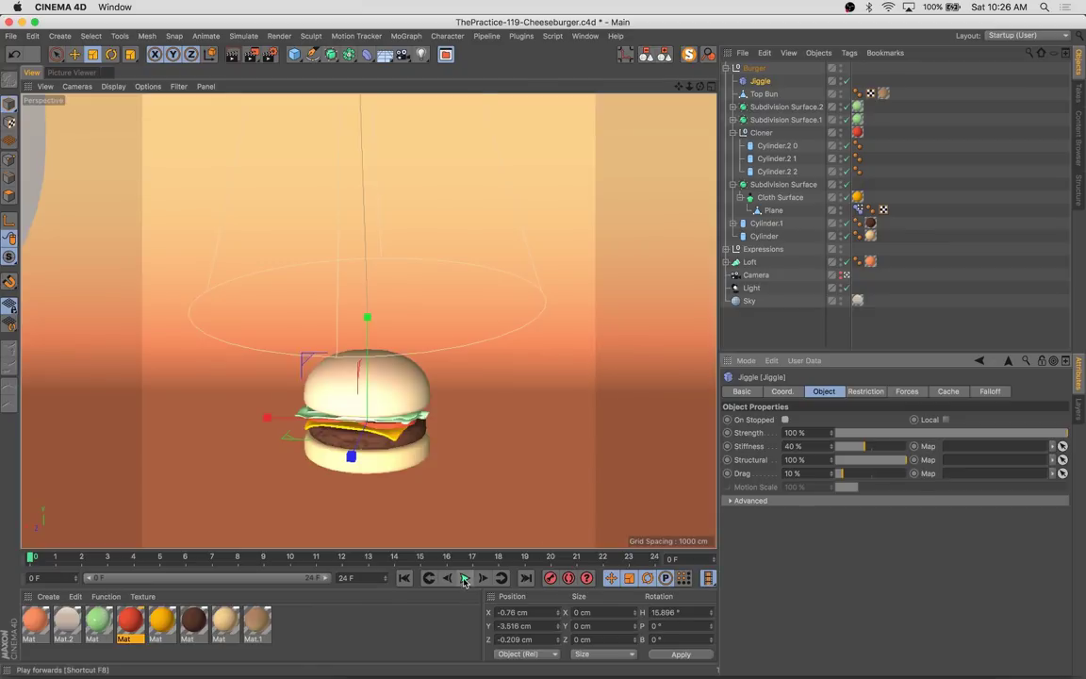
click(464, 581)
click(858, 460)
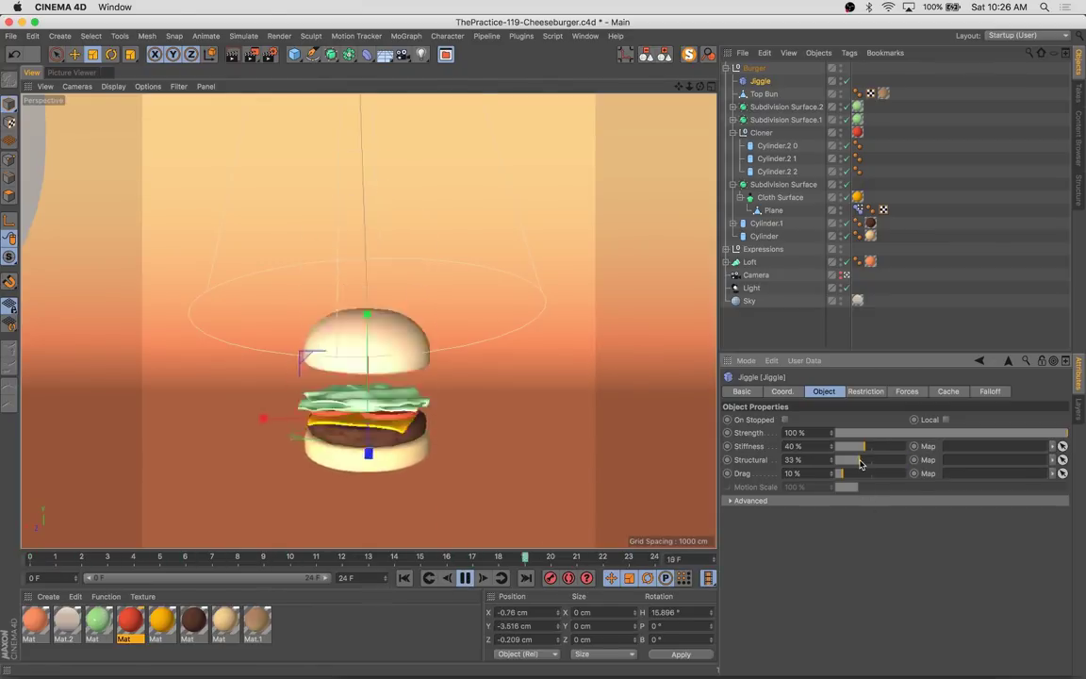
mouse_move(860, 460)
mouse_down()
mouse_move(829, 474)
mouse_move(880, 446)
mouse_move(834, 446)
mouse_move(1065, 432)
mouse_up()
mouse_move(833, 474)
mouse_down()
mouse_move(915, 474)
mouse_move(834, 473)
mouse_move(875, 460)
mouse_up()
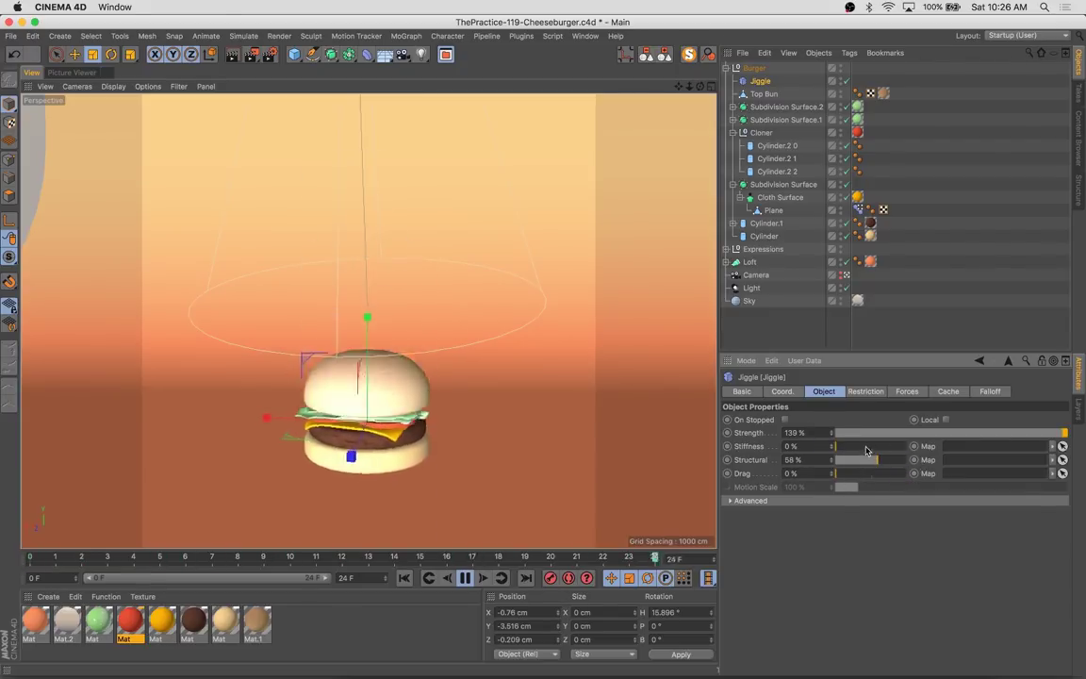
click(866, 391)
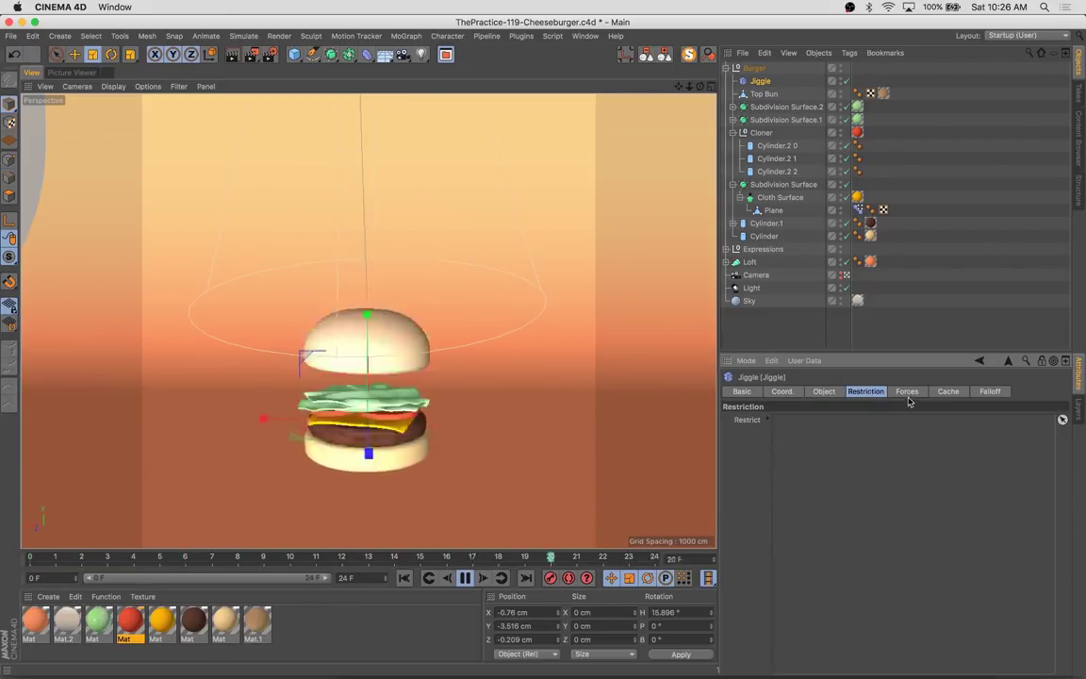
click(907, 391)
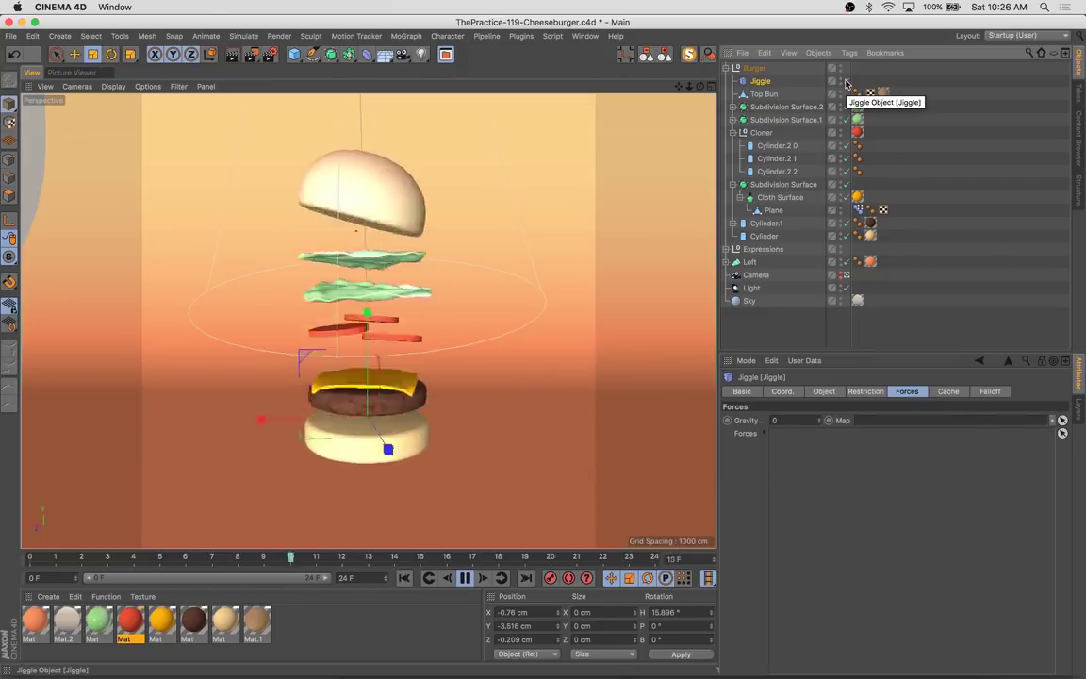
drag(820, 420, 819, 425)
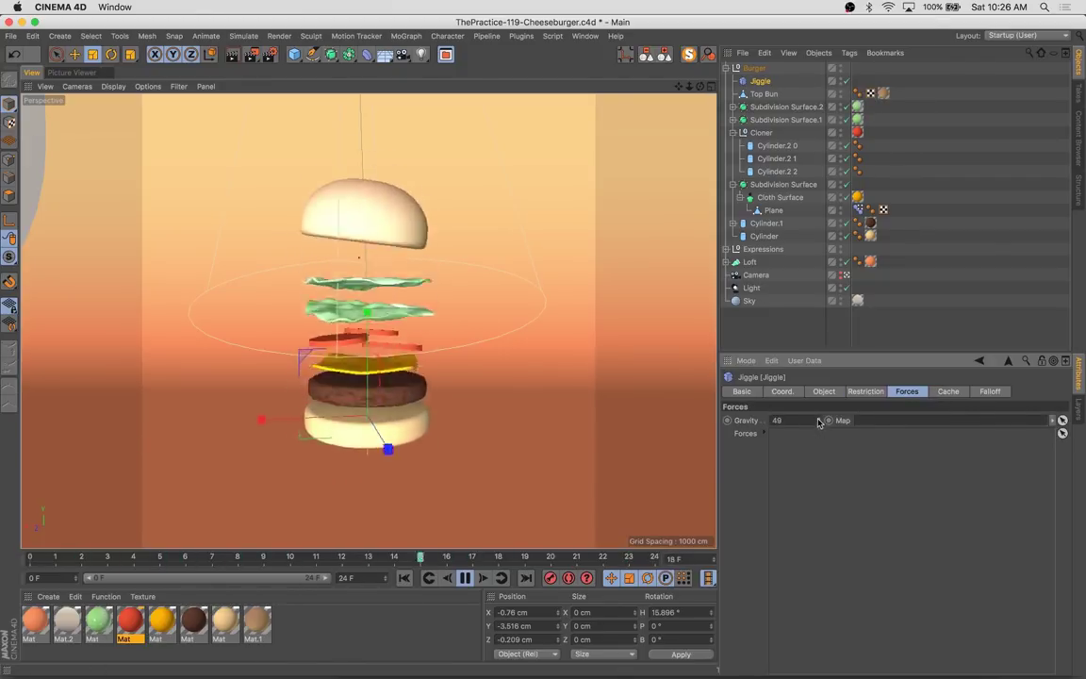
click(823, 393)
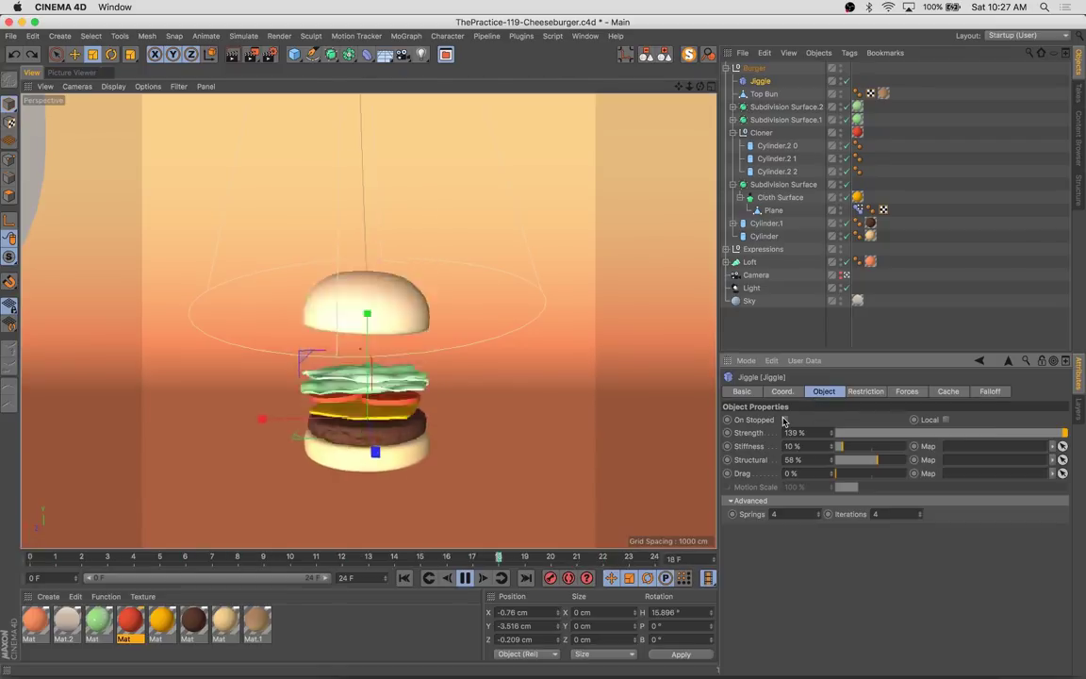
Check the rendered burger image, then return to the 3D view and its display options
click(78, 74)
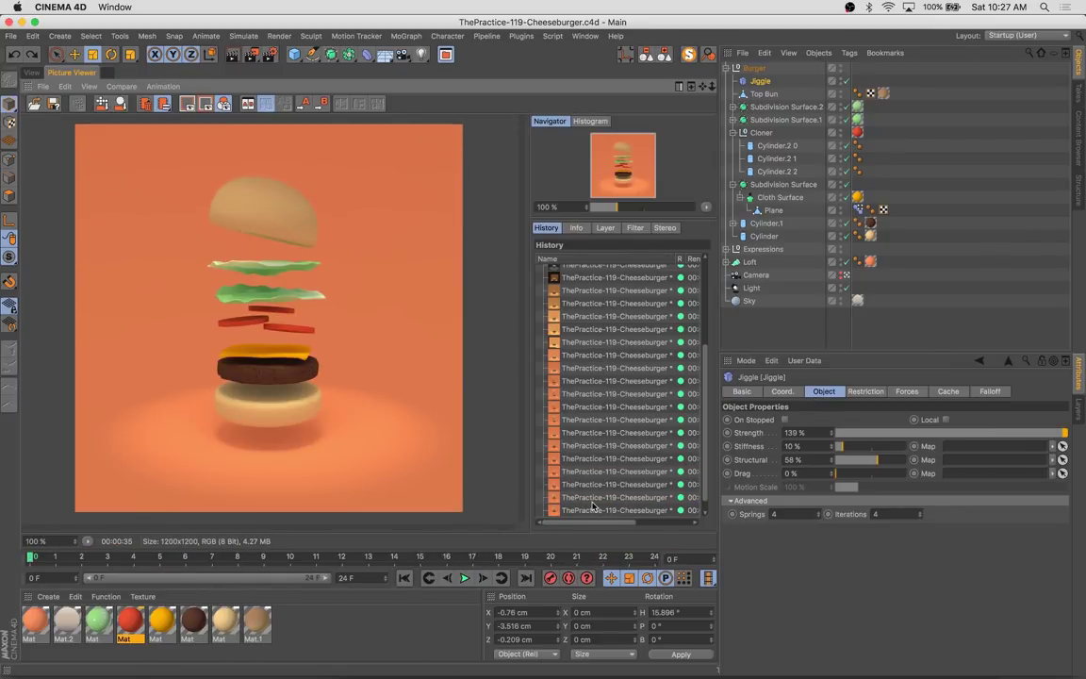
click(32, 73)
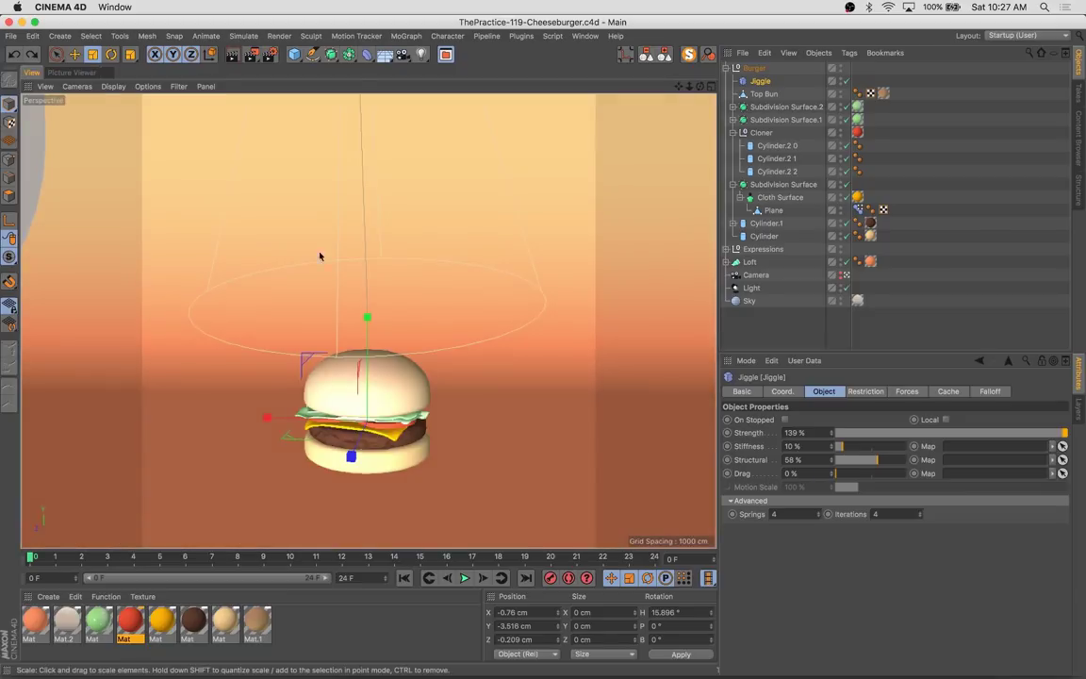
click(113, 86)
Give the patty material's noise a dark brown first colour and start a fresh render
click(142, 102)
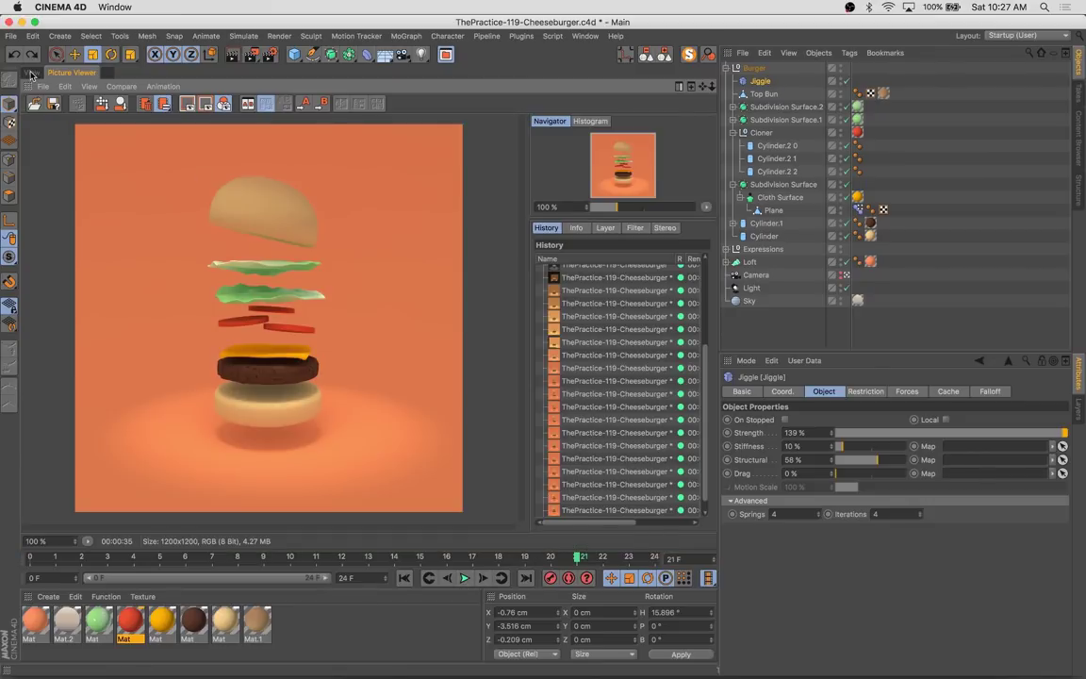
click(32, 73)
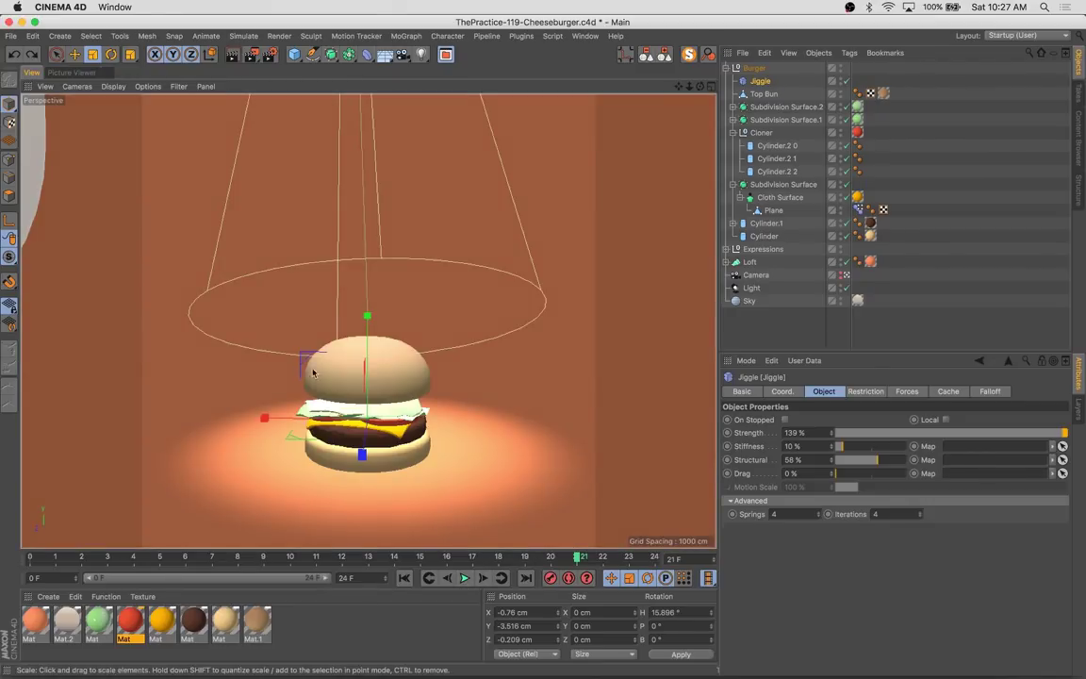
double_click(193, 621)
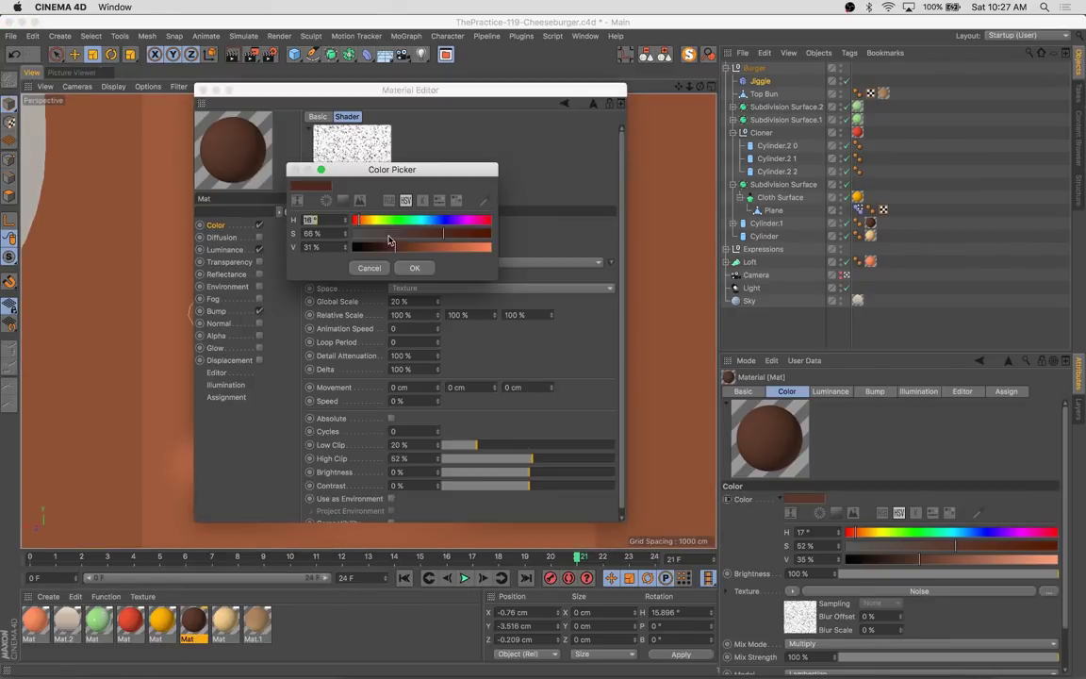
click(377, 223)
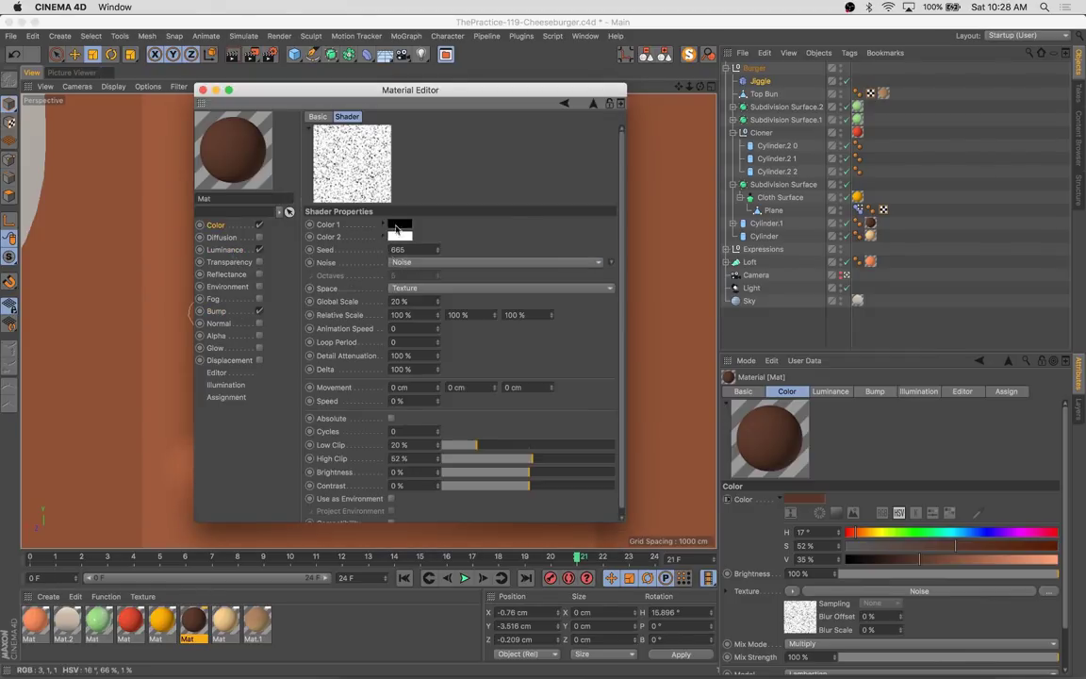
click(398, 226)
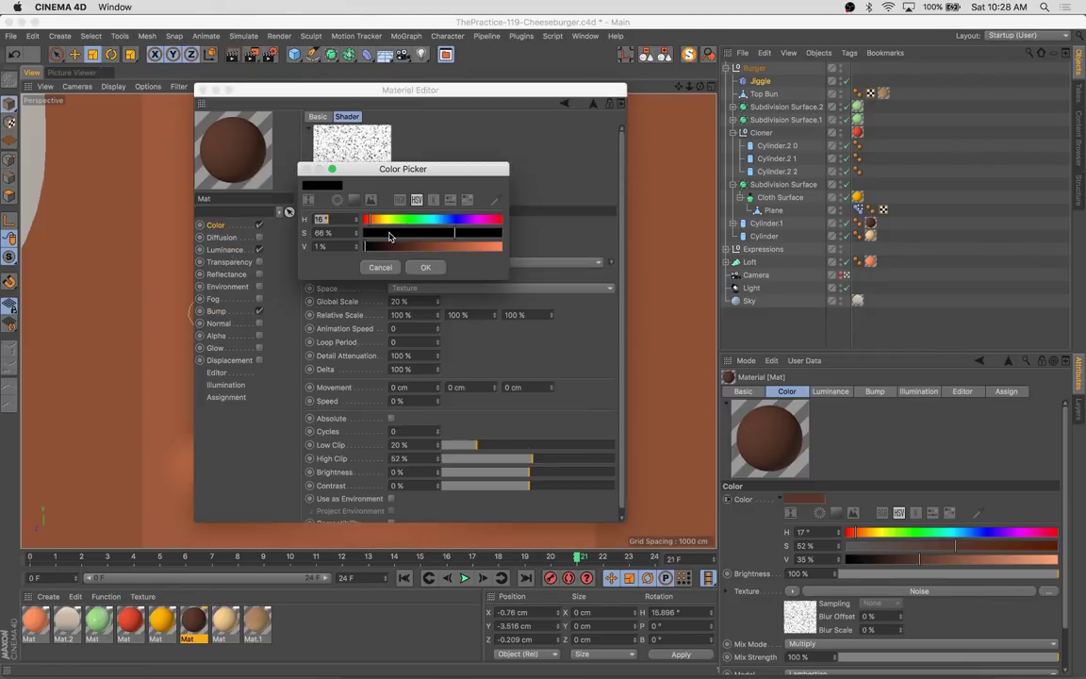
click(425, 268)
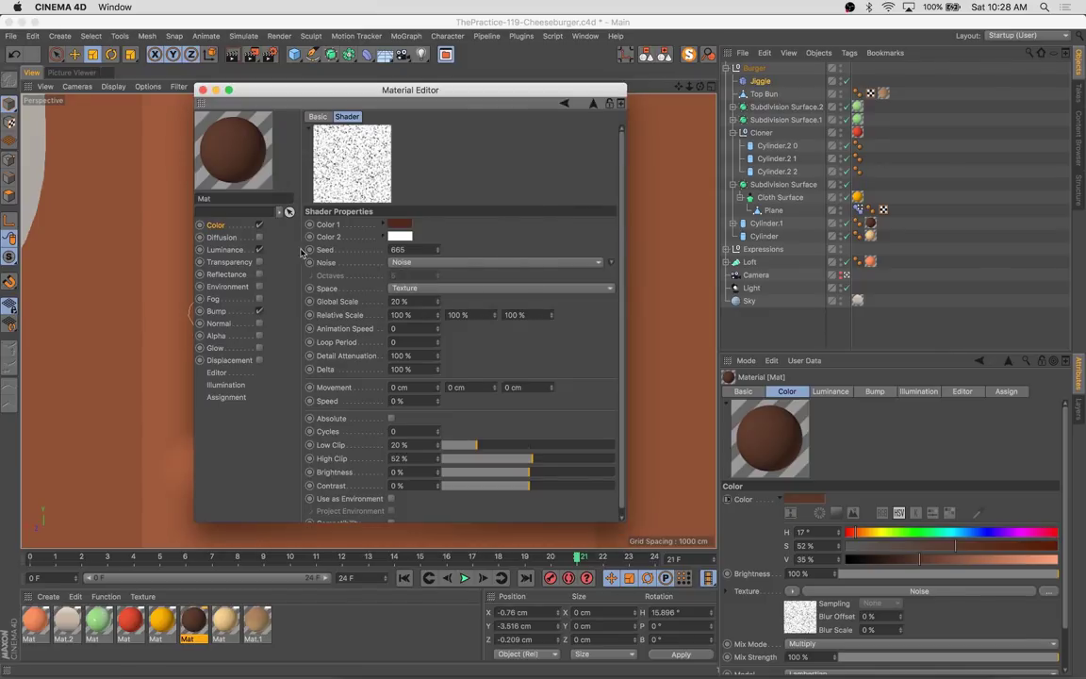
click(201, 90)
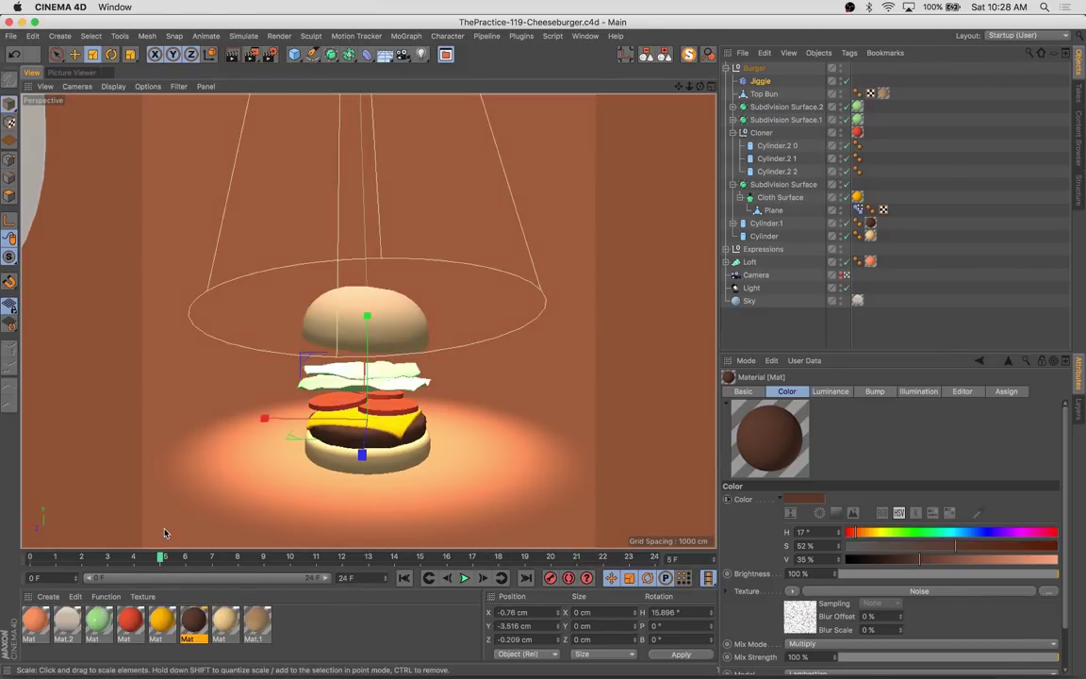
key(shift+r)
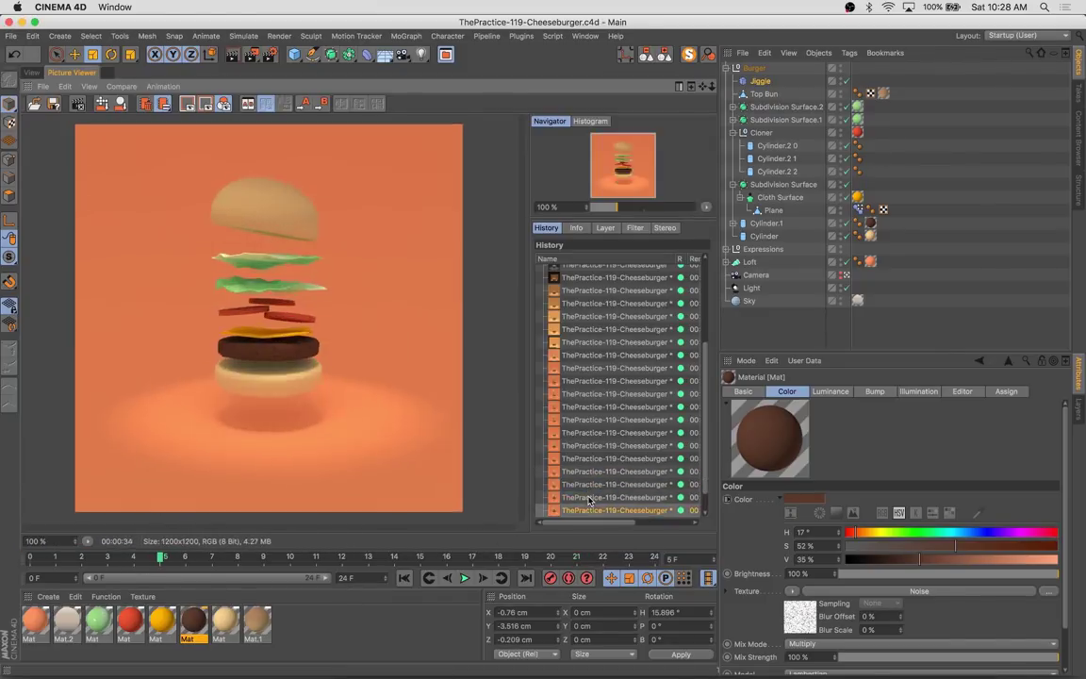
Reshape the lettuce material's gradient by repositioning its white and black stops
double_click(98, 620)
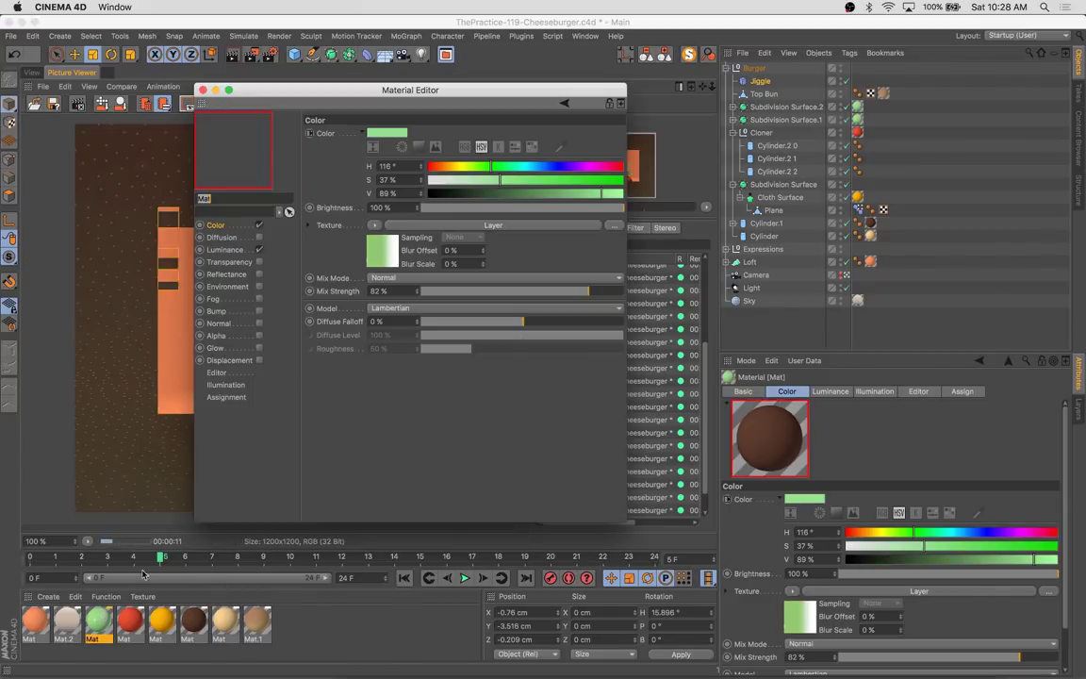
click(378, 252)
drag(622, 233, 569, 233)
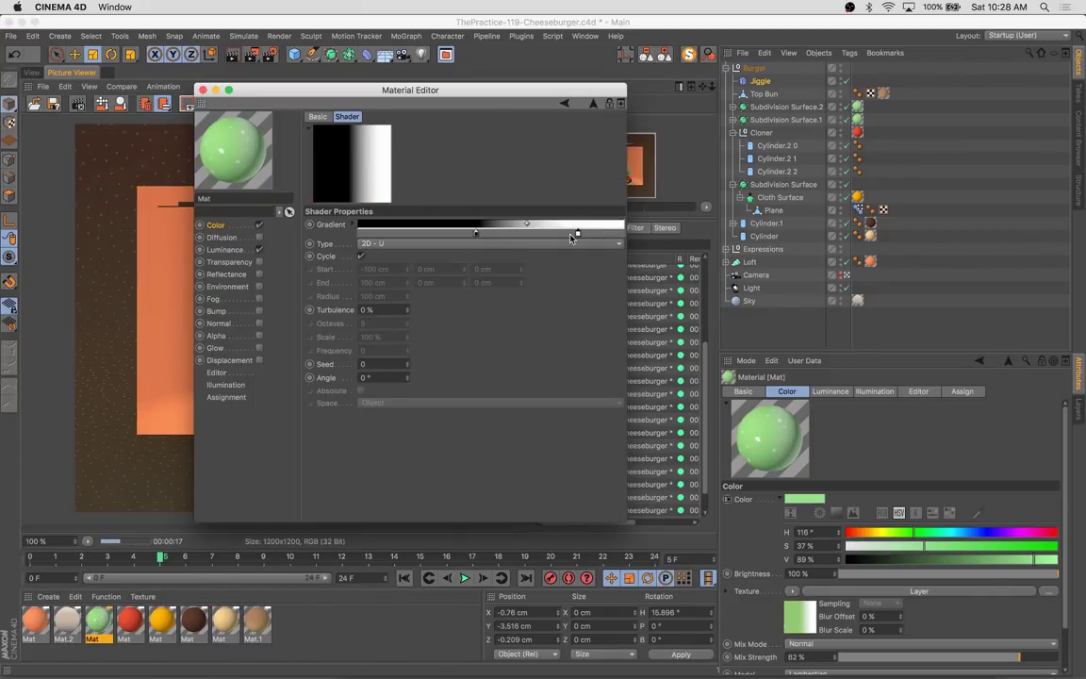
drag(358, 232, 461, 236)
click(204, 91)
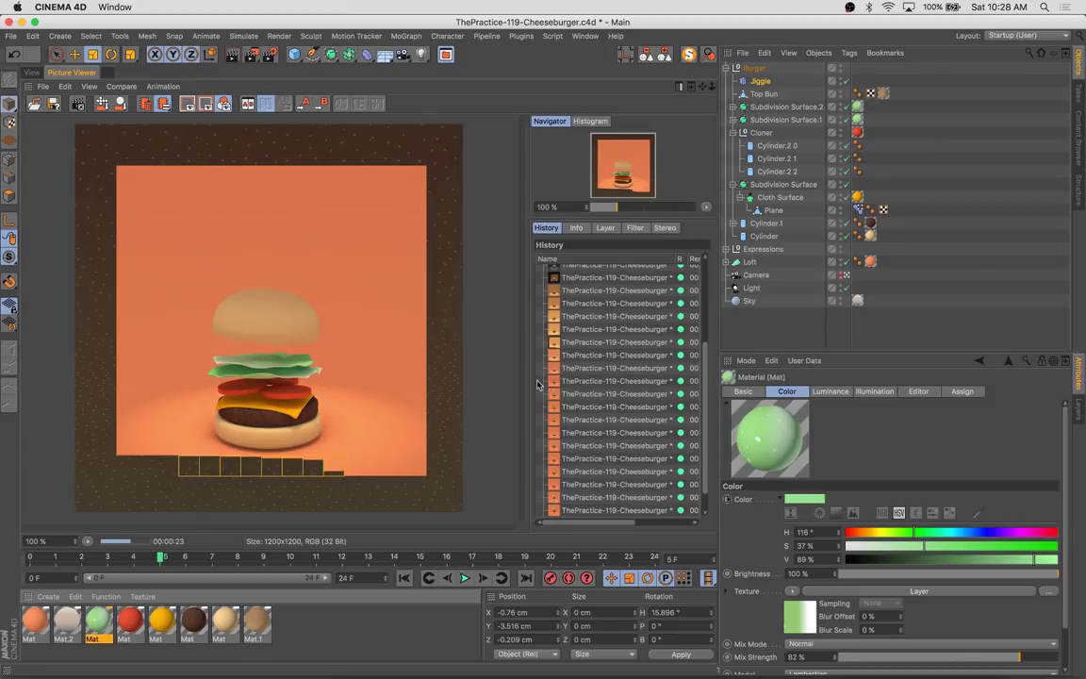
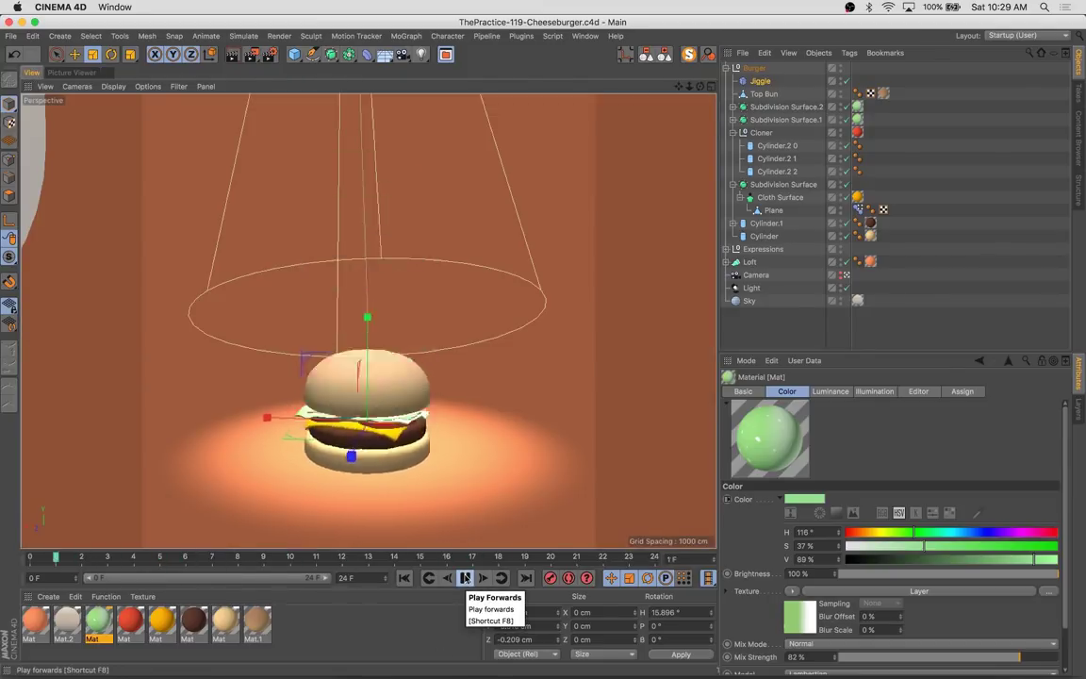
Duplicate the Jiggle deformer, delete the copy, and reselect the original Jiggle
key(ctrl+v)
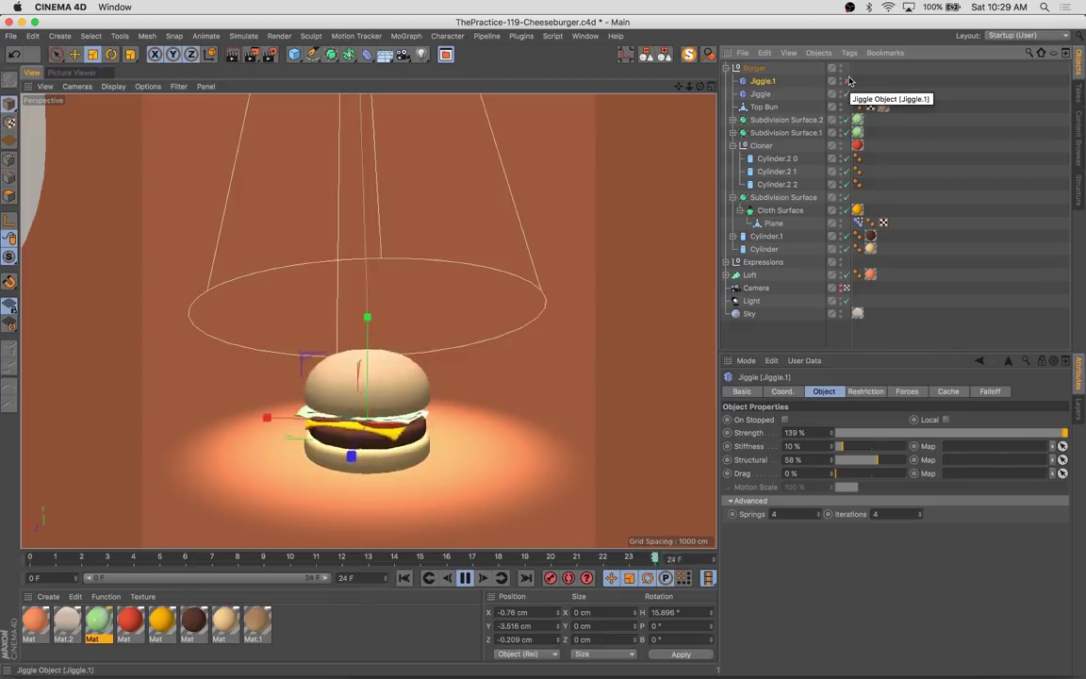
key(Delete)
click(759, 81)
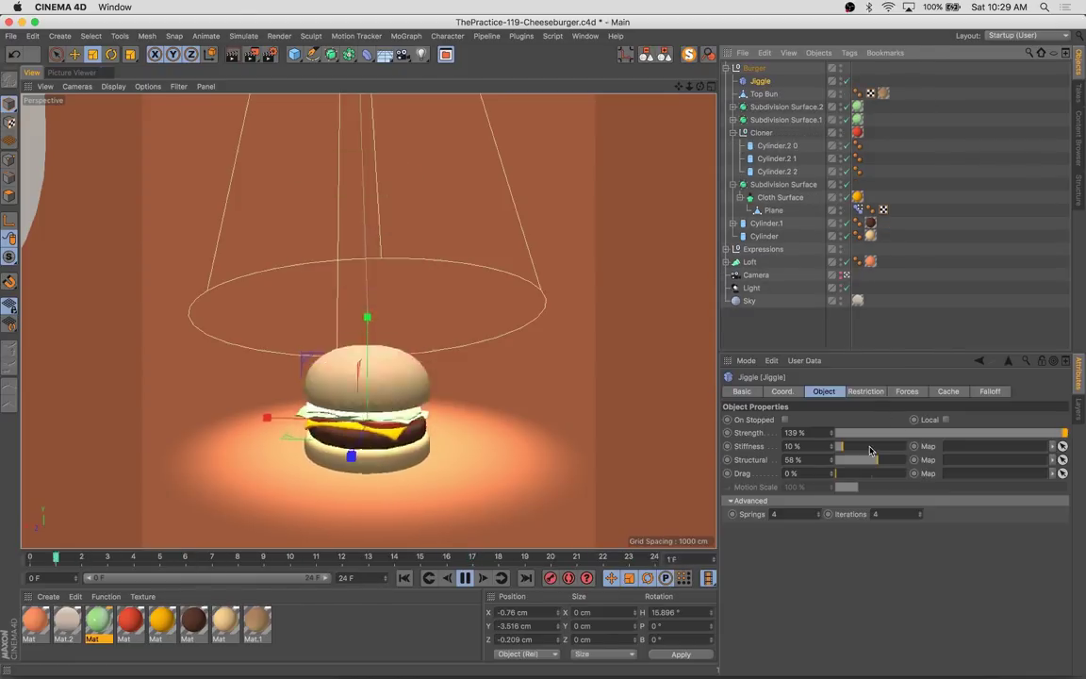
Try Structural at 100% and Springs at 27, then delete the Jiggle deformer
mouse_move(887, 464)
mouse_down()
mouse_move(833, 461)
mouse_move(910, 460)
mouse_up()
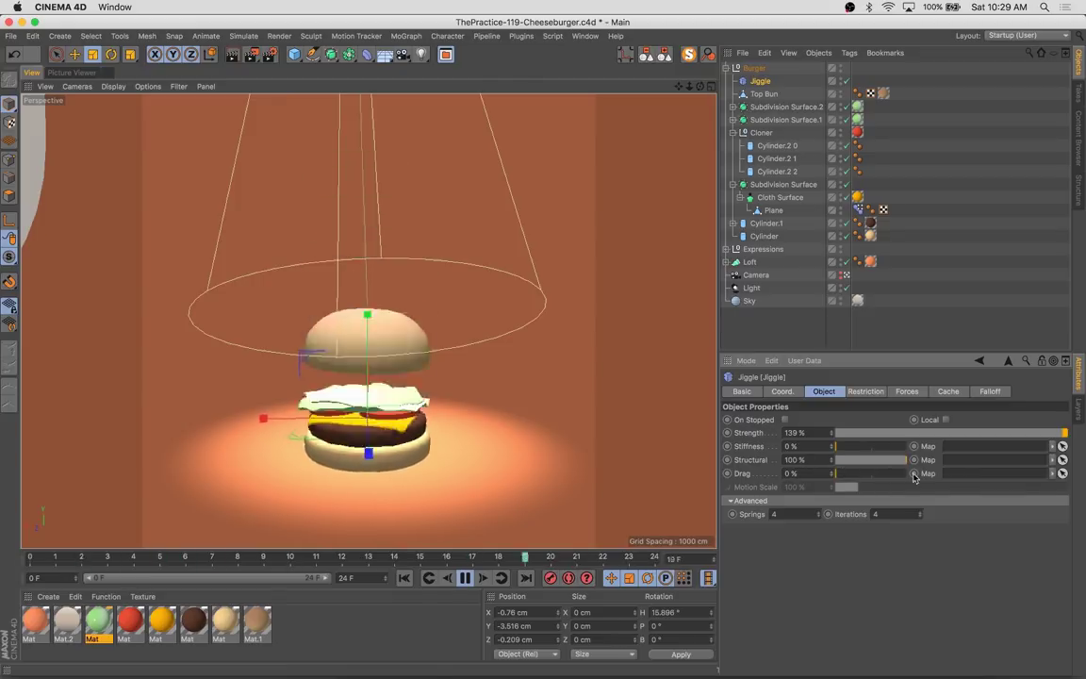
drag(834, 474, 912, 475)
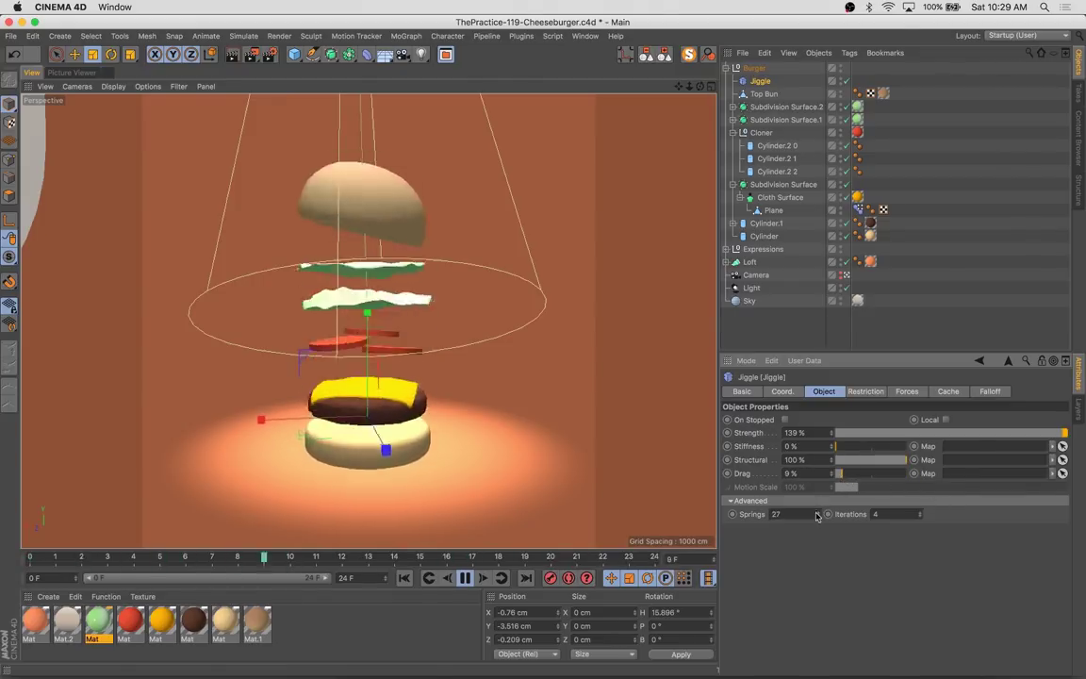
mouse_move(818, 514)
mouse_down()
mouse_move(873, 529)
mouse_move(921, 516)
mouse_up()
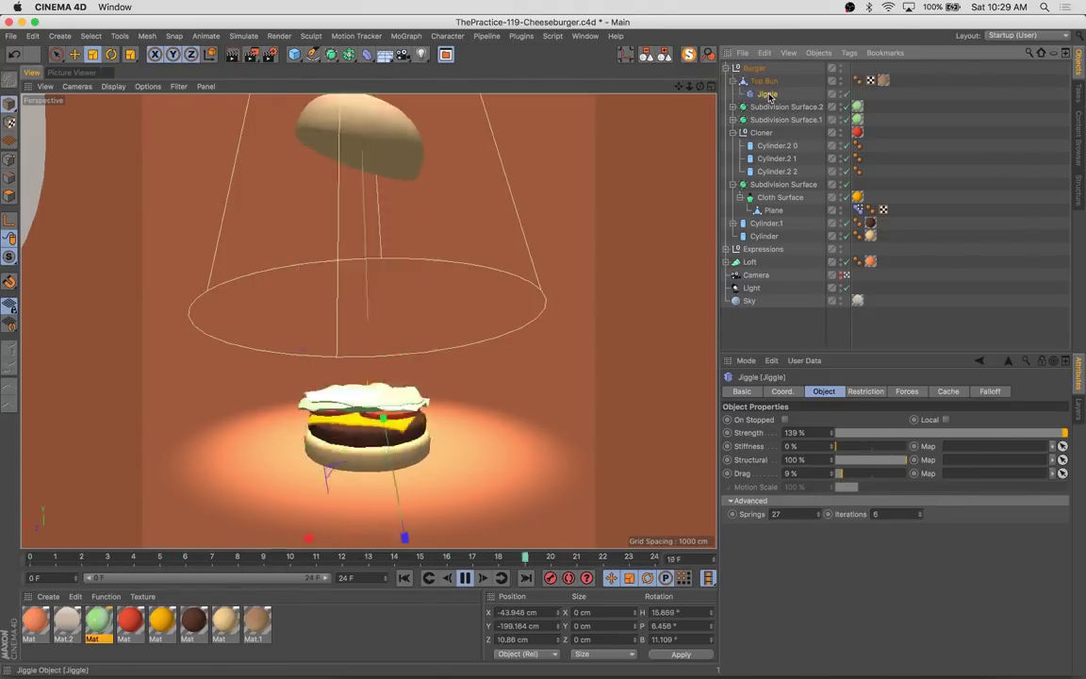
key(Delete)
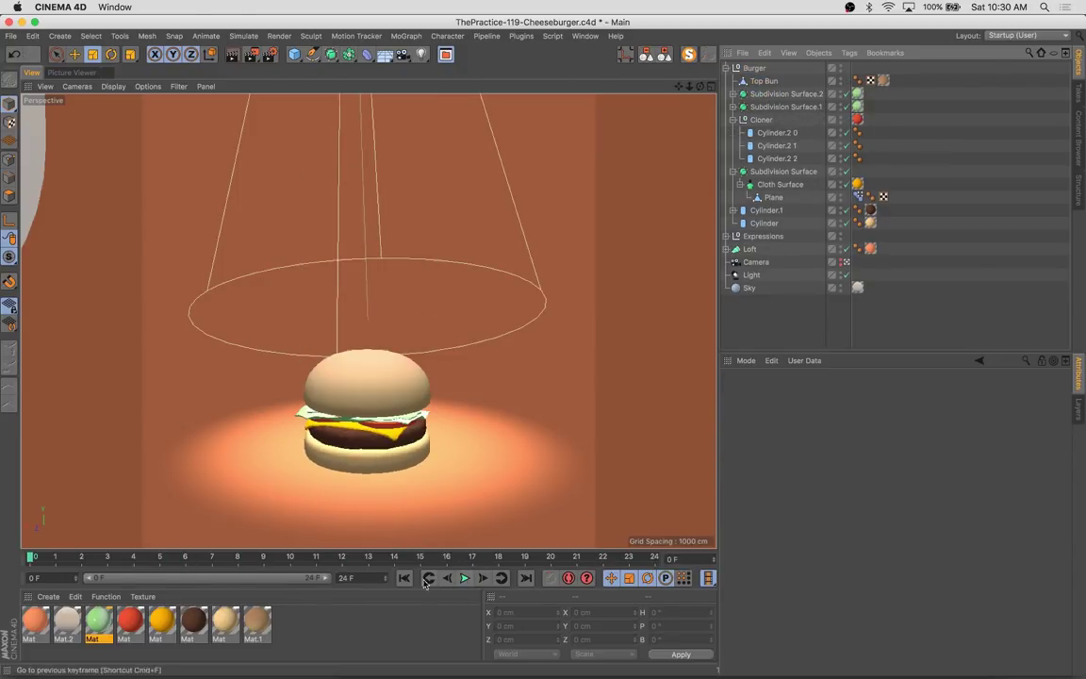
Add a new Jiggle deformer under Top Bun and lower its Stiffness
click(819, 53)
click(367, 54)
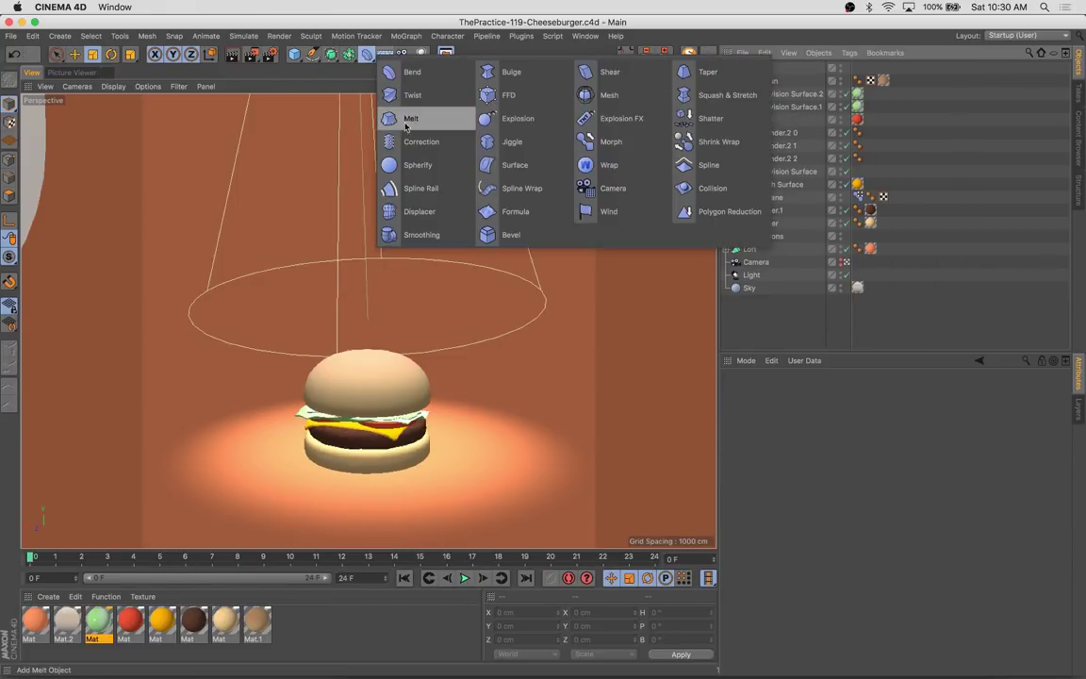
click(512, 142)
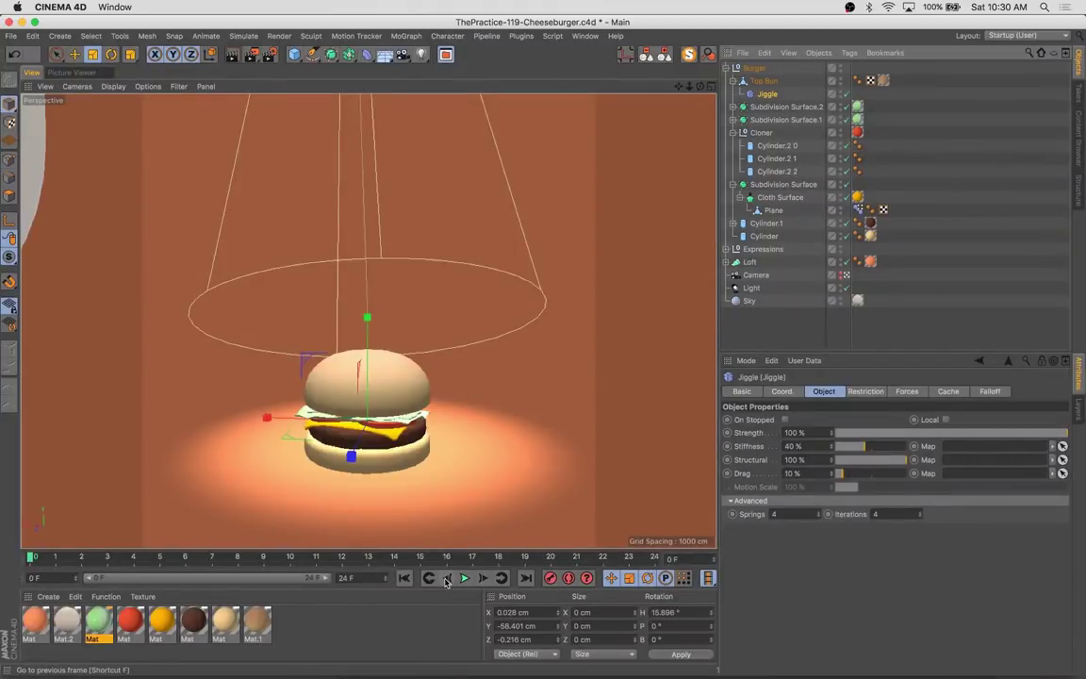
click(853, 450)
mouse_move(854, 450)
mouse_down()
mouse_move(834, 447)
mouse_move(852, 478)
mouse_up()
click(863, 460)
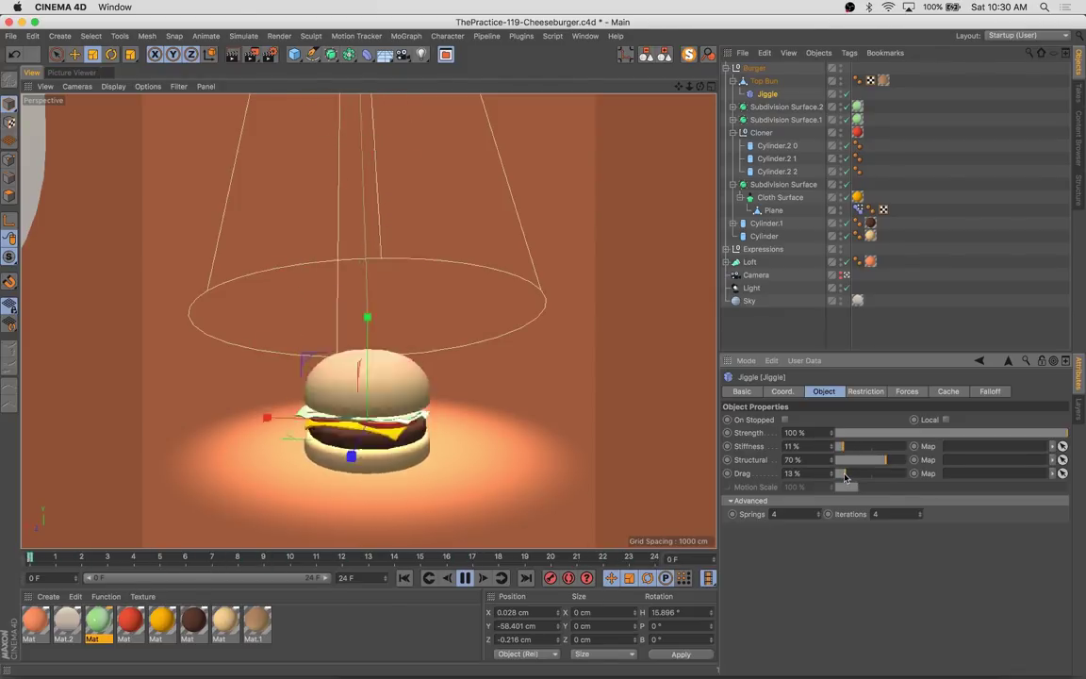
Set Jiggle Strength 50%, Stiffness 47%, Drag 9%, and stop jiggling when playback stops
click(952, 434)
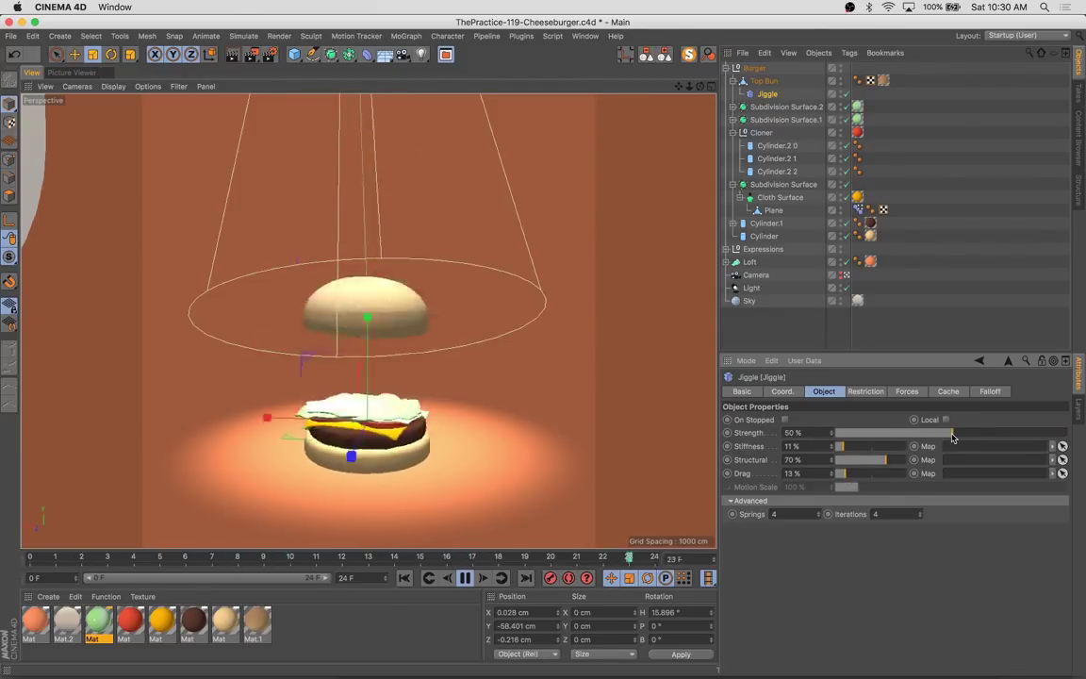
click(951, 434)
click(786, 421)
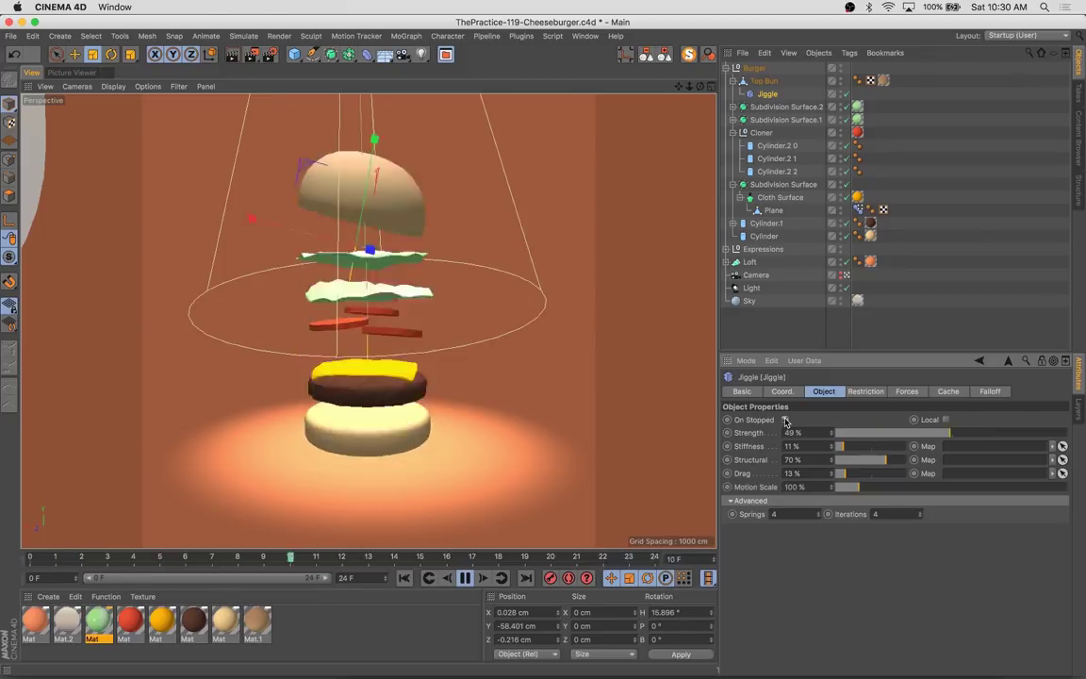
click(786, 421)
drag(840, 446, 869, 446)
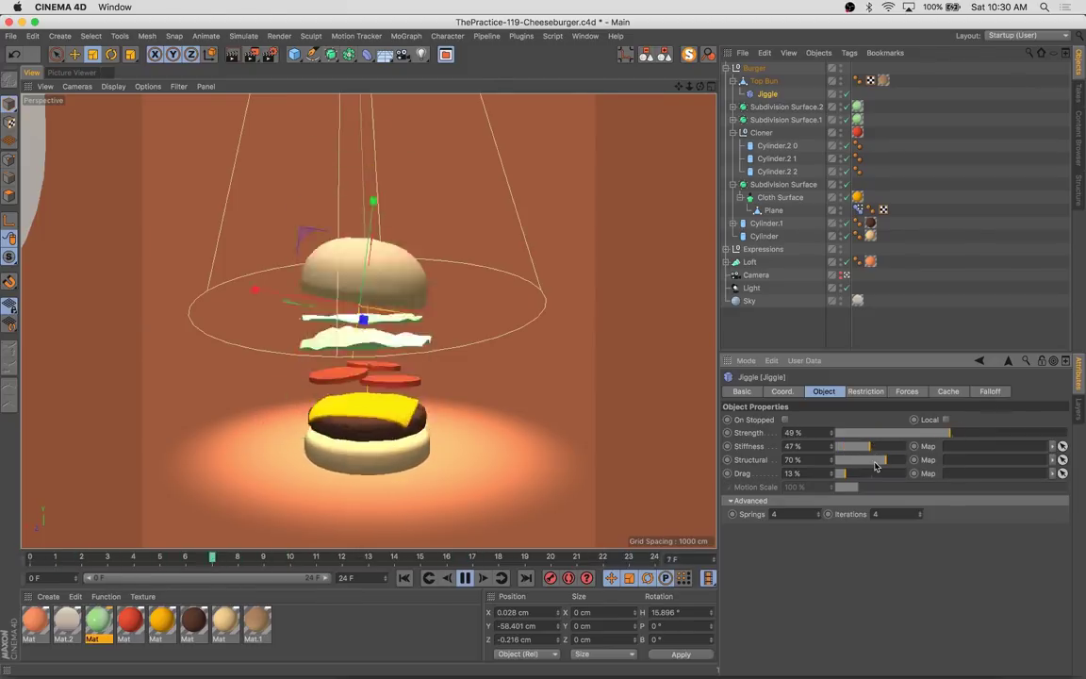
click(834, 479)
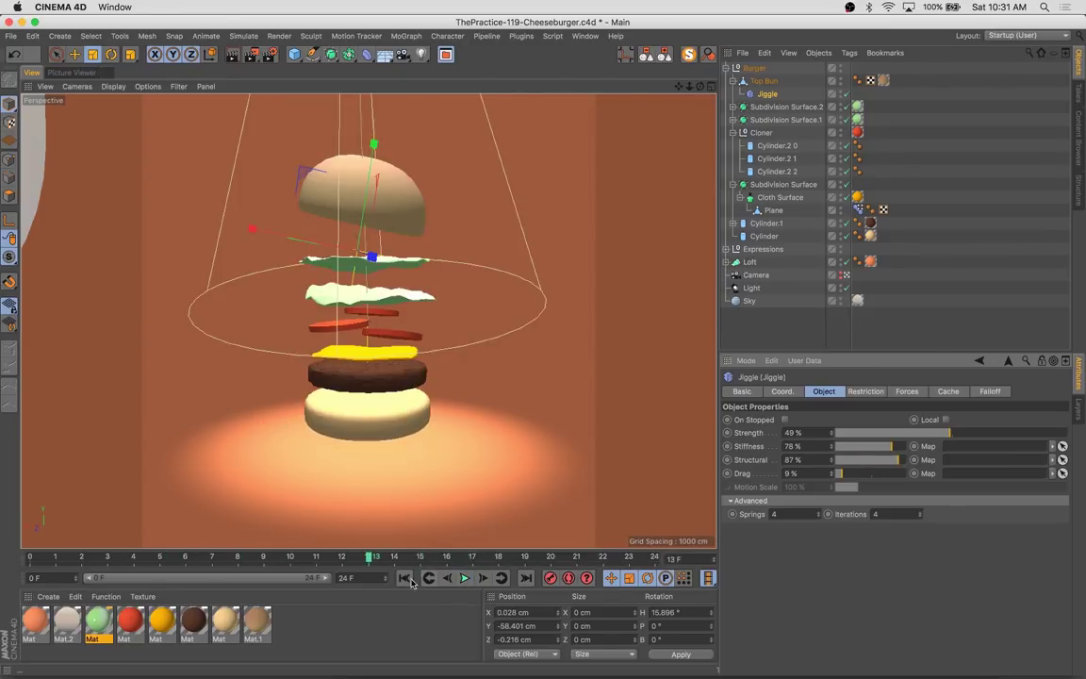
Preview the jiggle, lower Structural to 72%, and extend the animation end to 26 F
key(F8)
click(464, 579)
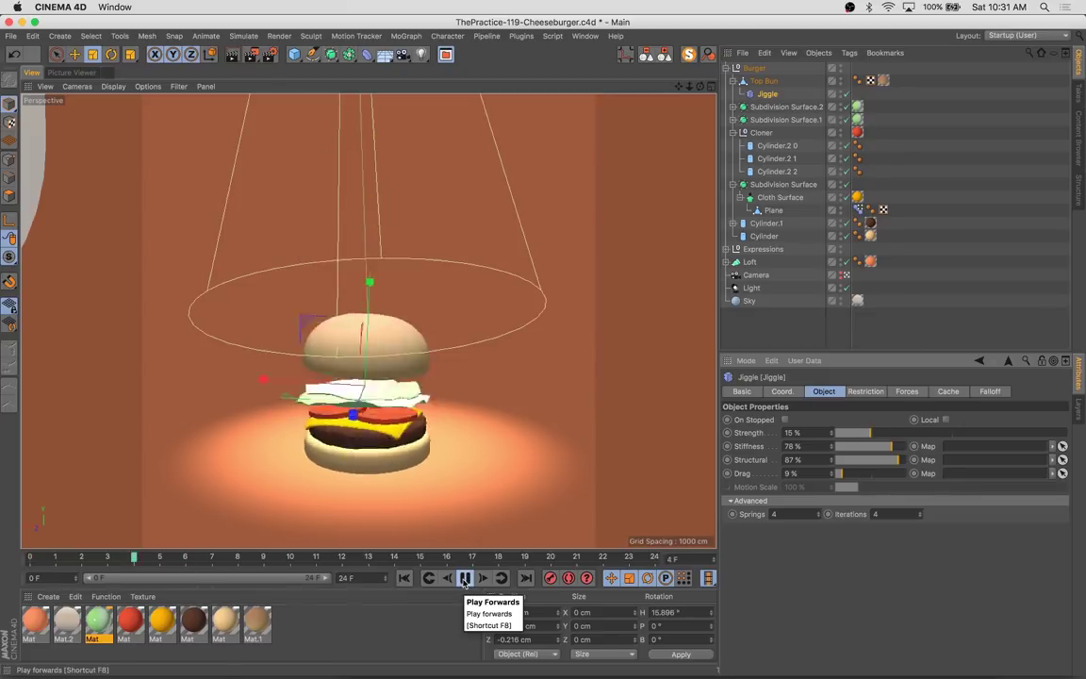
click(888, 458)
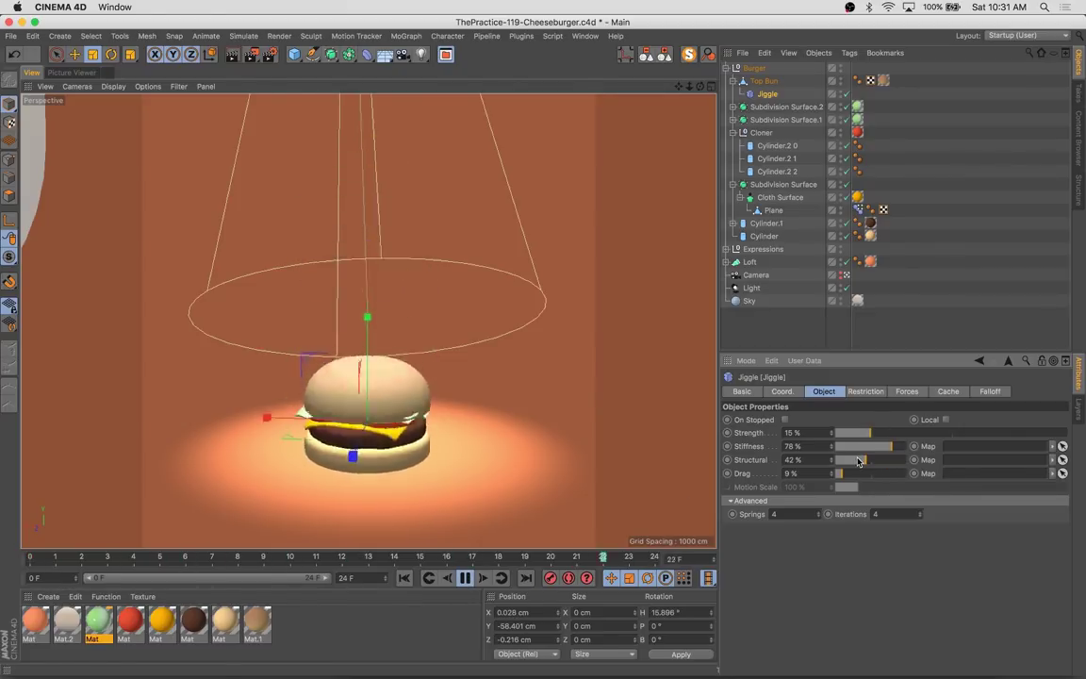
key(F8)
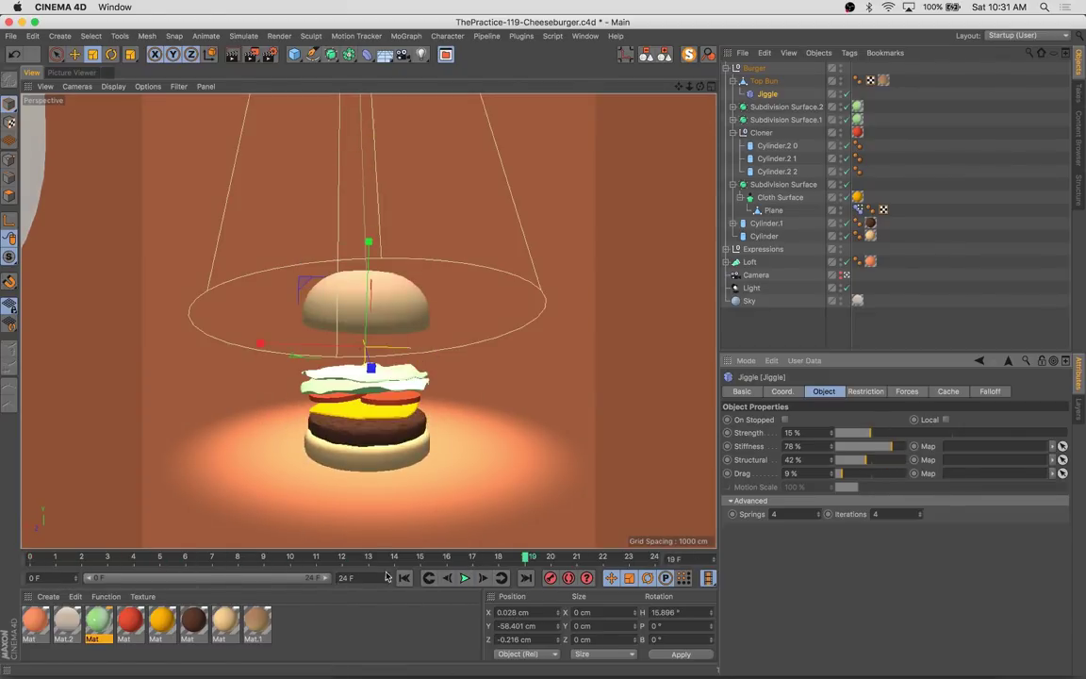
drag(325, 578, 309, 582)
click(465, 579)
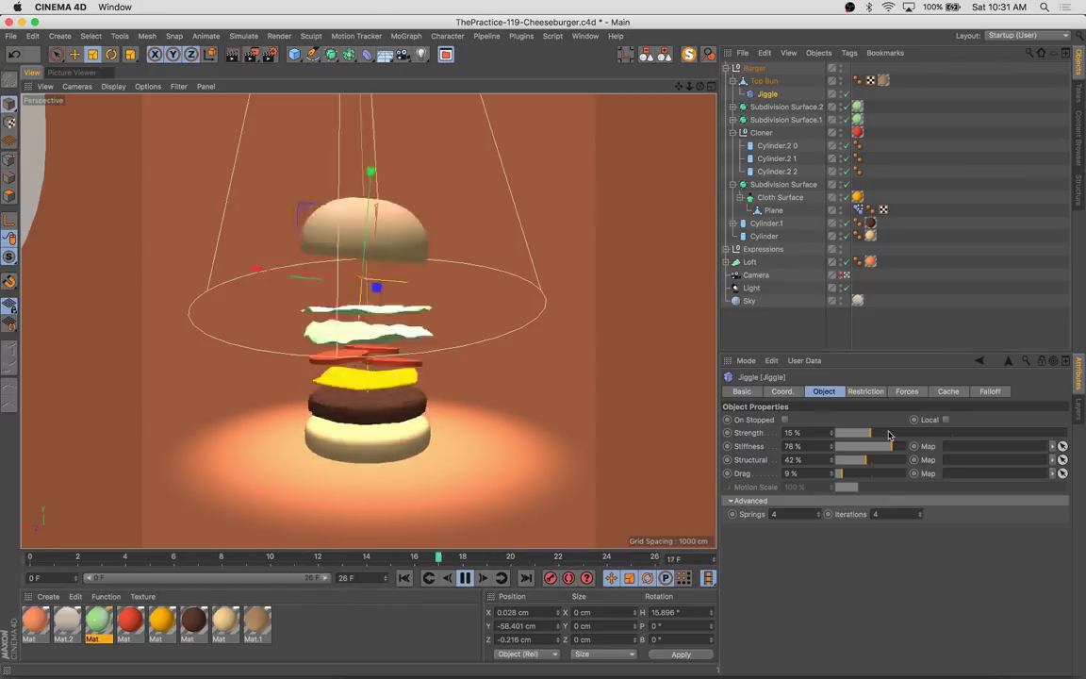
Refine the Jiggle to Strength 20%, Stiffness 70% and Structural 28%
click(881, 433)
click(878, 446)
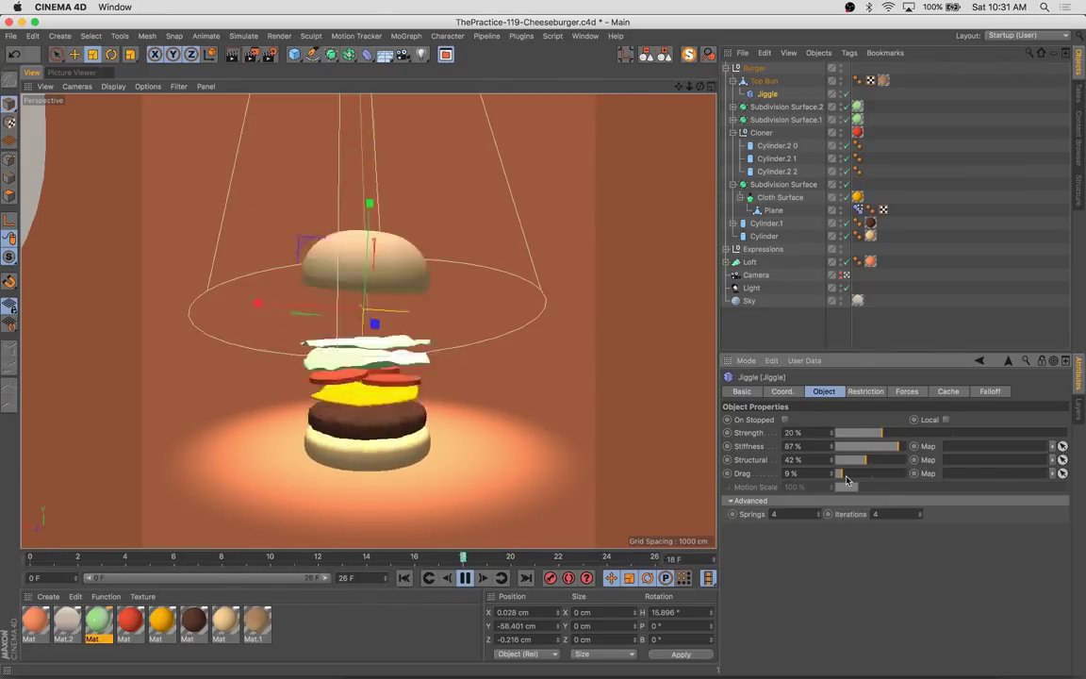
click(885, 448)
click(855, 459)
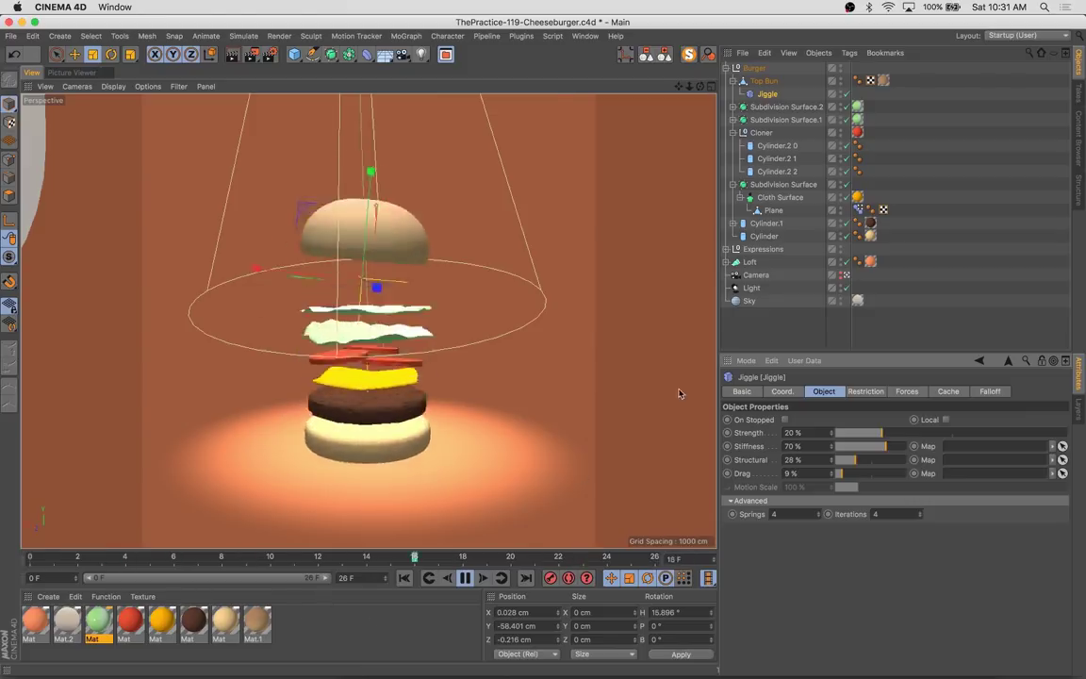
click(466, 579)
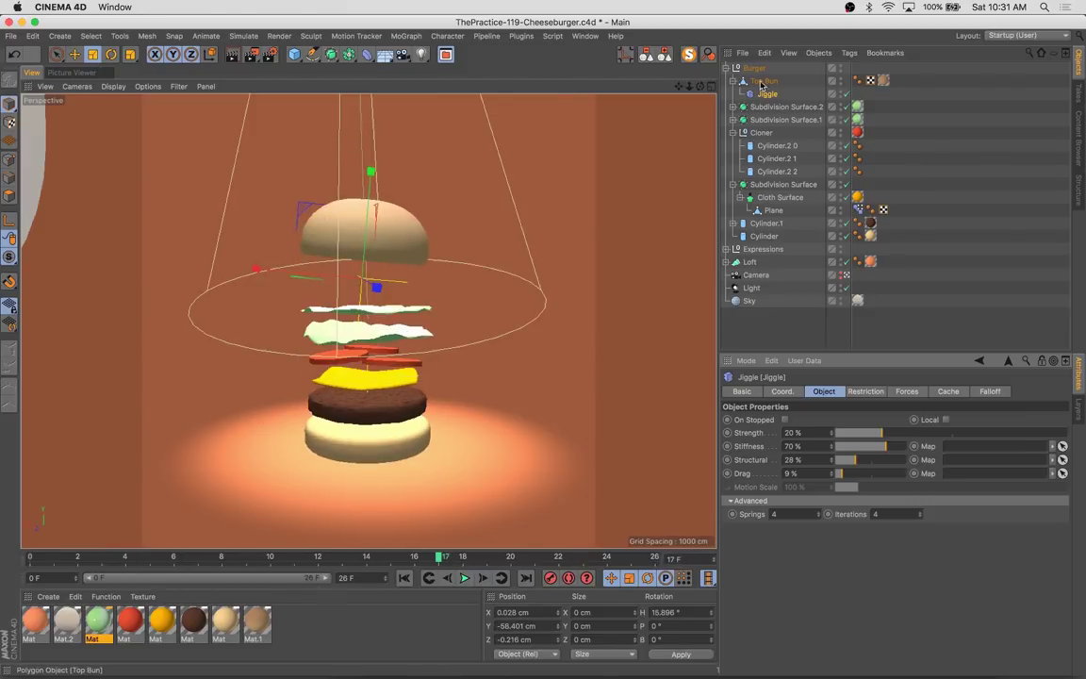
Select the Top Bun keys at frame 10, replay, and scrub to frame 13
click(763, 81)
click(270, 565)
click(464, 578)
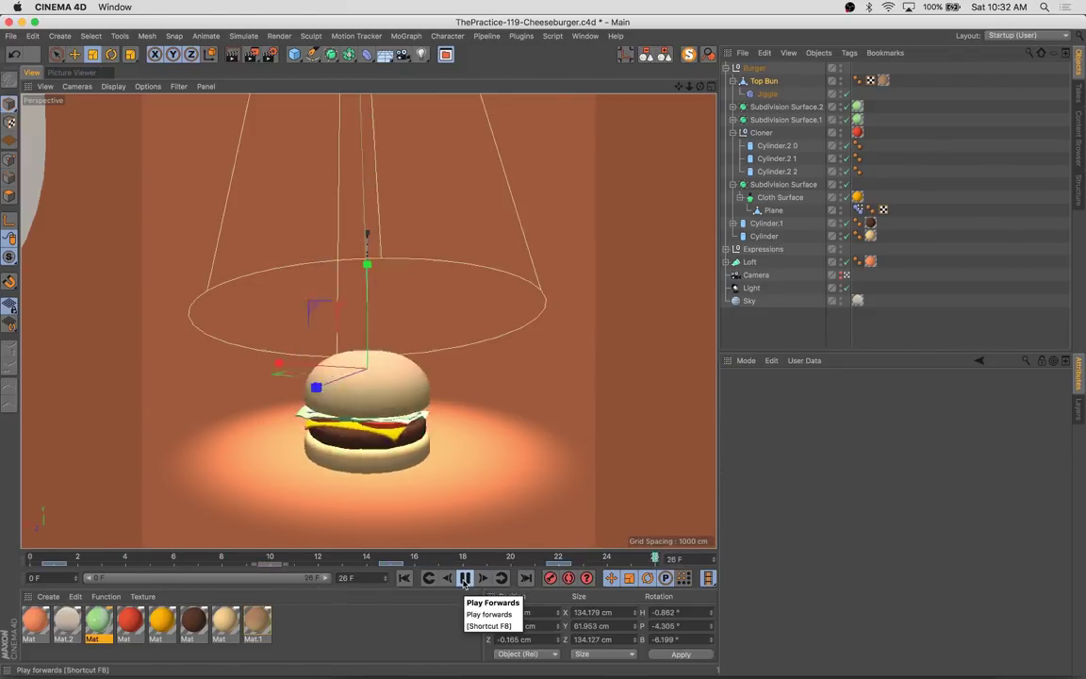
click(464, 579)
click(402, 579)
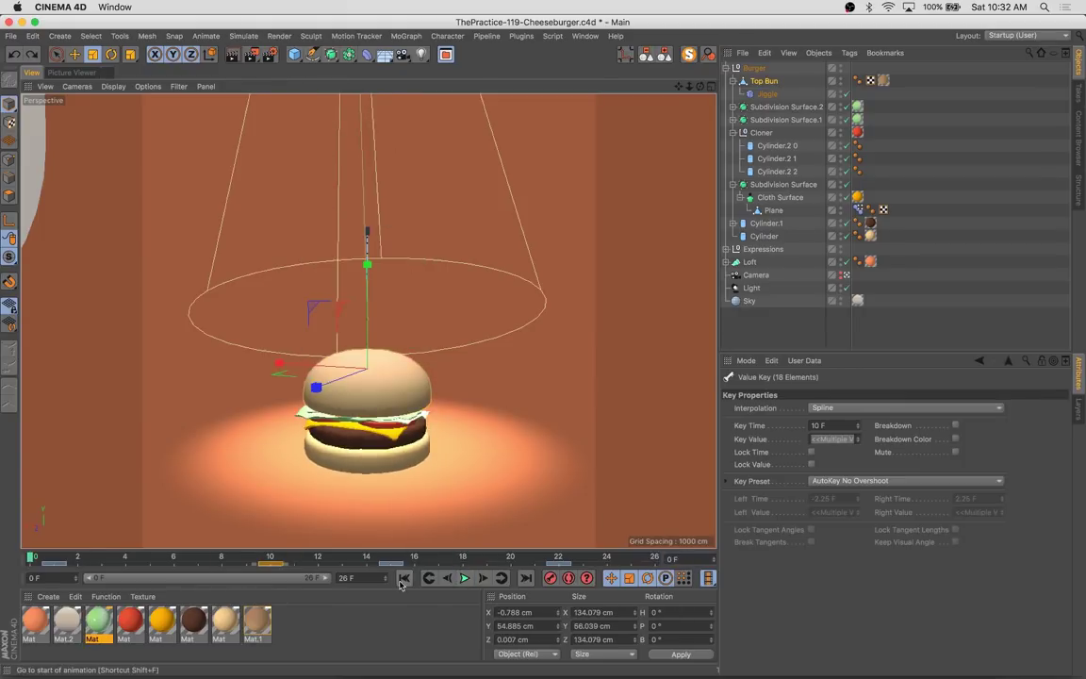
mouse_move(111, 558)
mouse_down()
mouse_move(351, 586)
mouse_move(413, 579)
mouse_up()
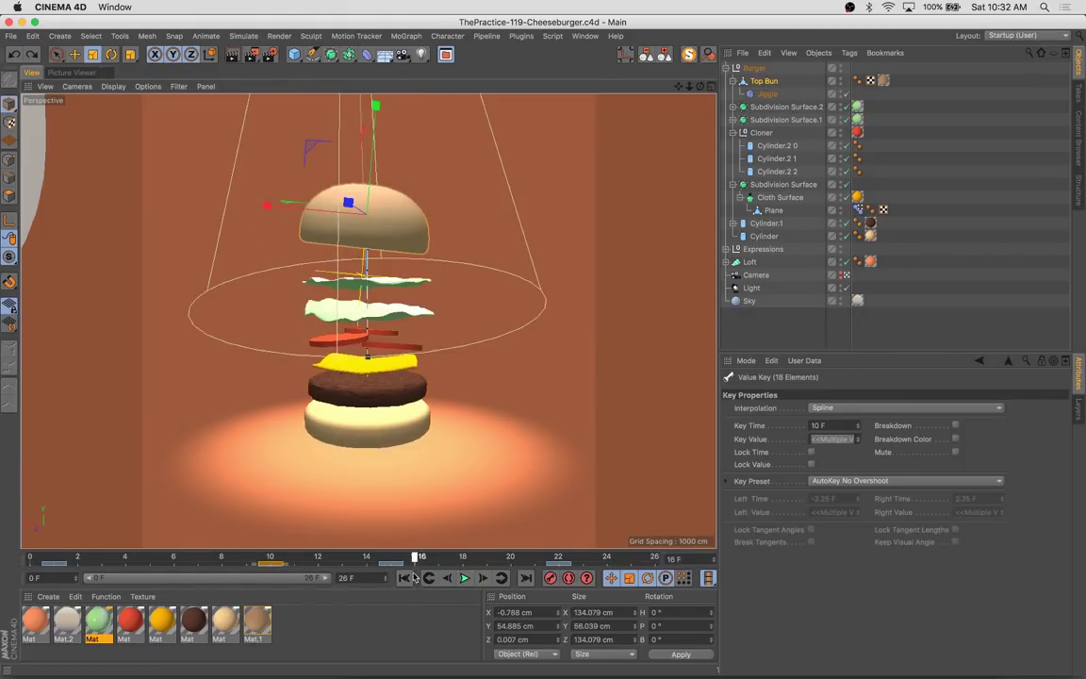
Copy the Top Bun's Jiggle deformer under the cloth Plane in Subdivision Surface.2
click(767, 94)
click(735, 107)
ctrl+drag(770, 131, 782, 273)
Collapse the Burger hierarchy and render a test frame to the Picture Viewer
scroll(794, 263, down, 3)
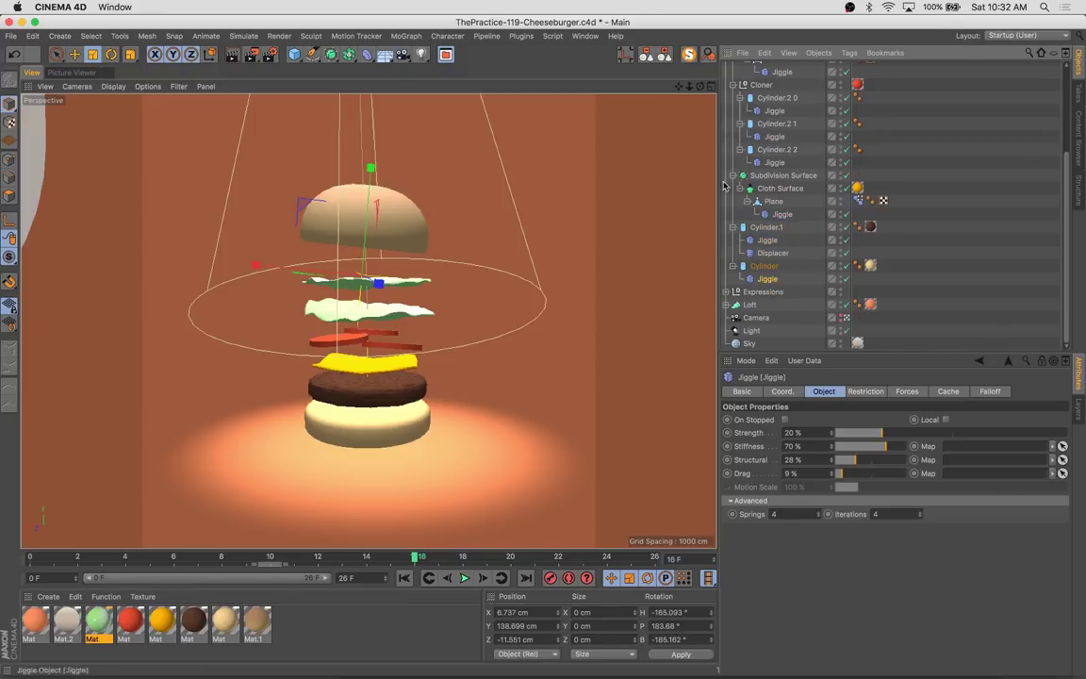
click(733, 68)
click(248, 54)
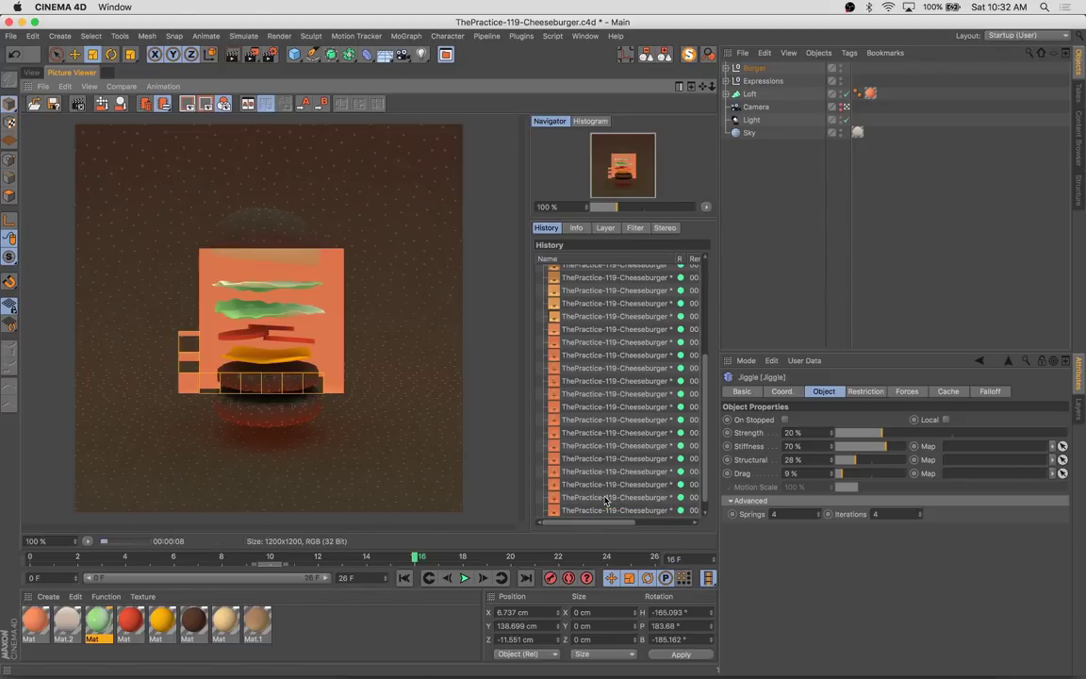
click(31, 73)
Review the exploding burger playback, rewind to frame 0, and focus the object search field
click(465, 578)
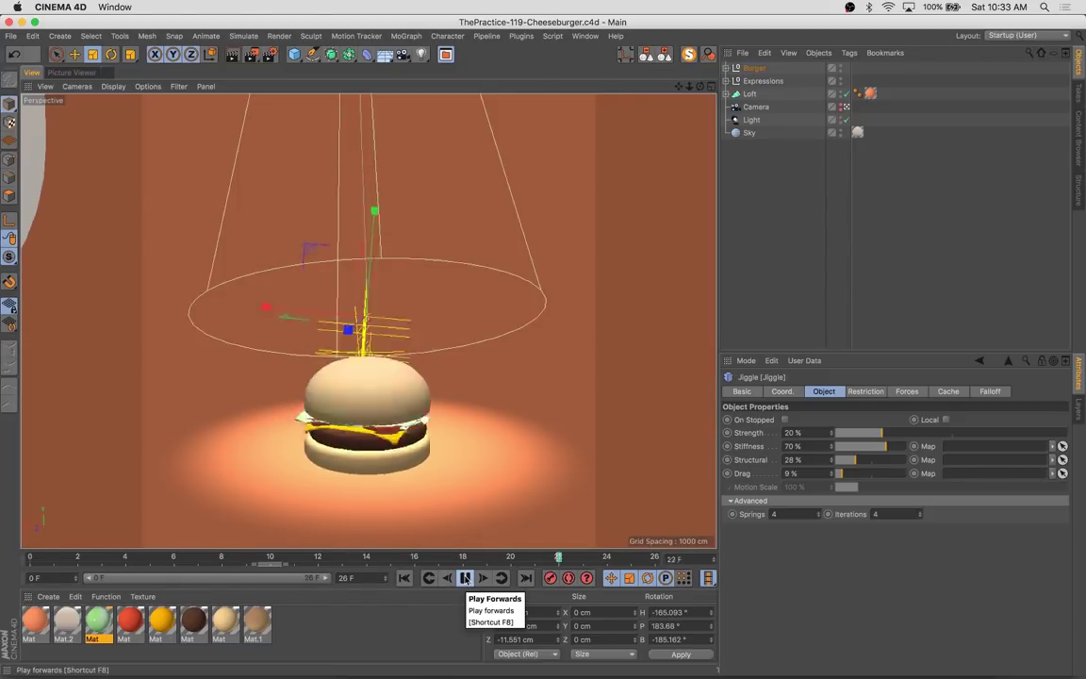
click(586, 564)
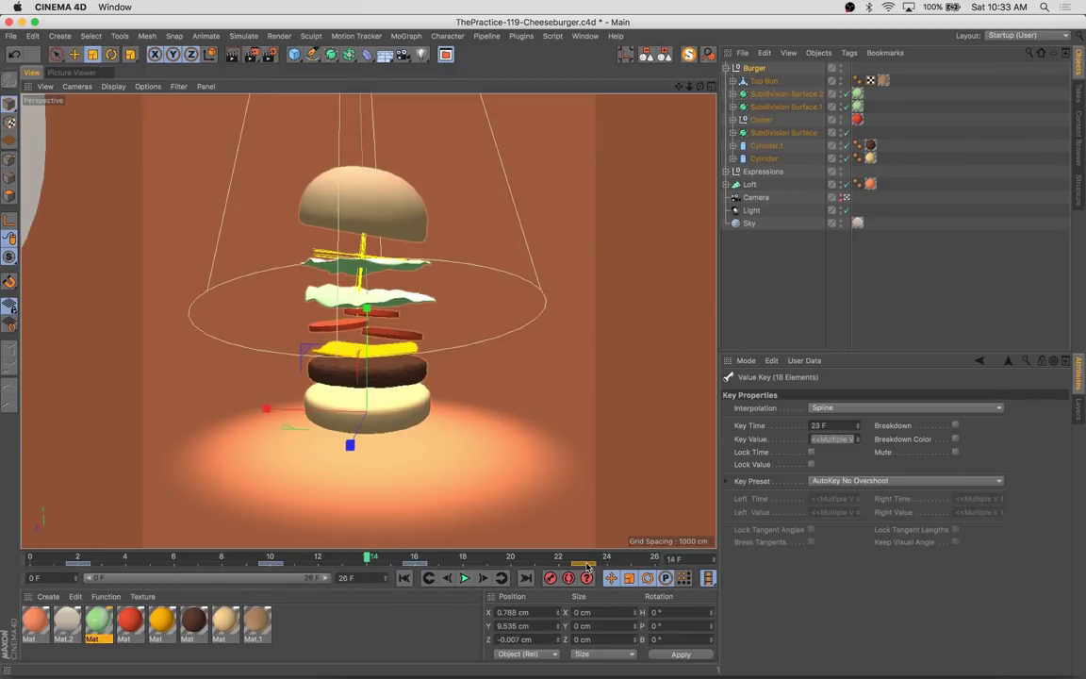
click(465, 578)
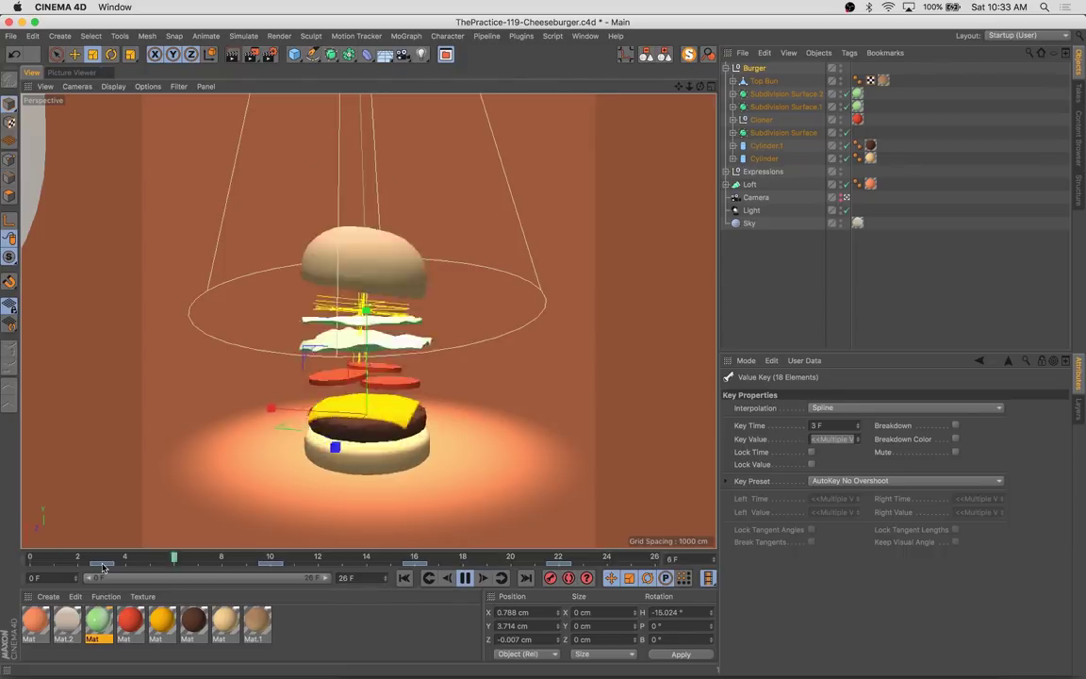
click(403, 578)
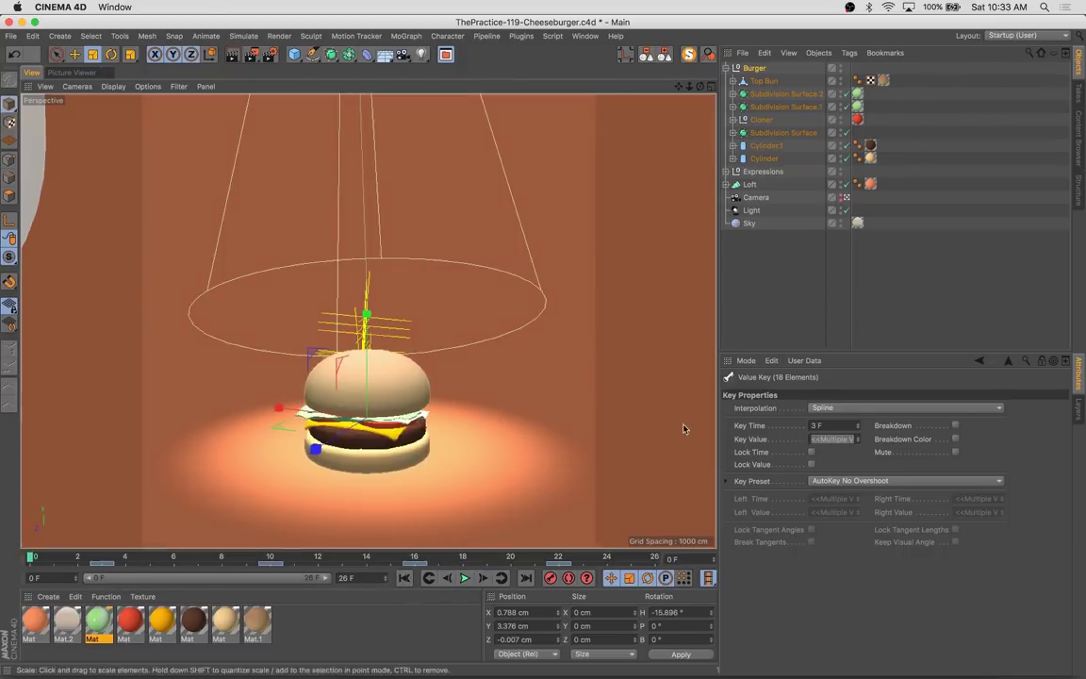
click(404, 578)
click(35, 566)
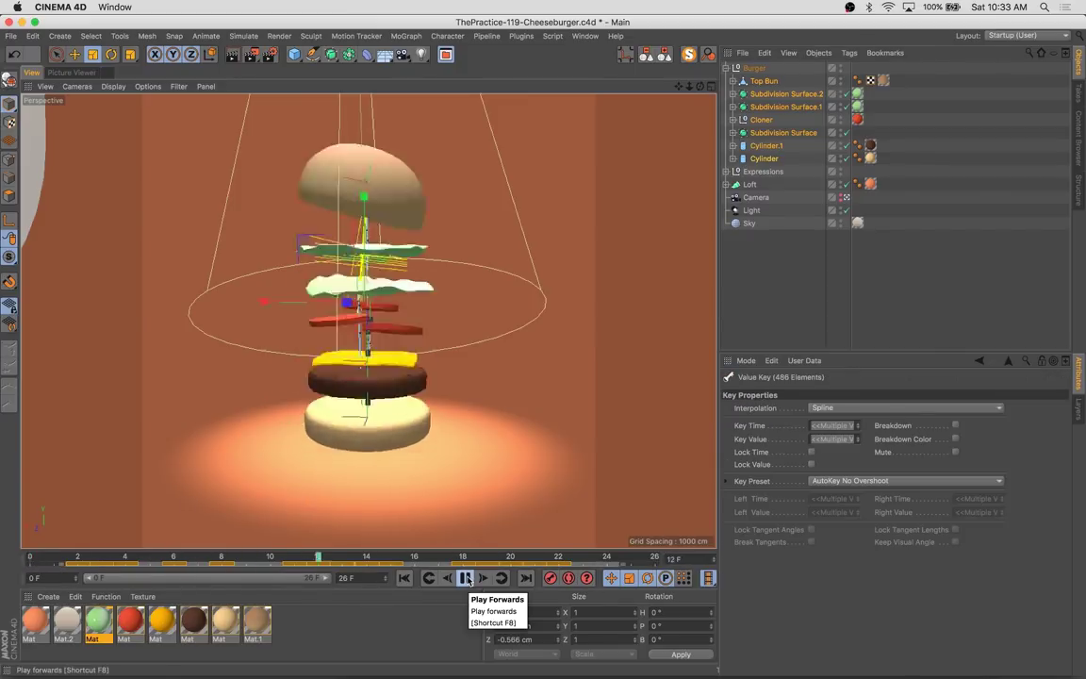
click(404, 578)
click(1028, 54)
Filter by 'jiggle', select all nine deformers, and set Strength 28%, Stiffness 79%, Structural 51%, Drag 10%
text(jiggle)
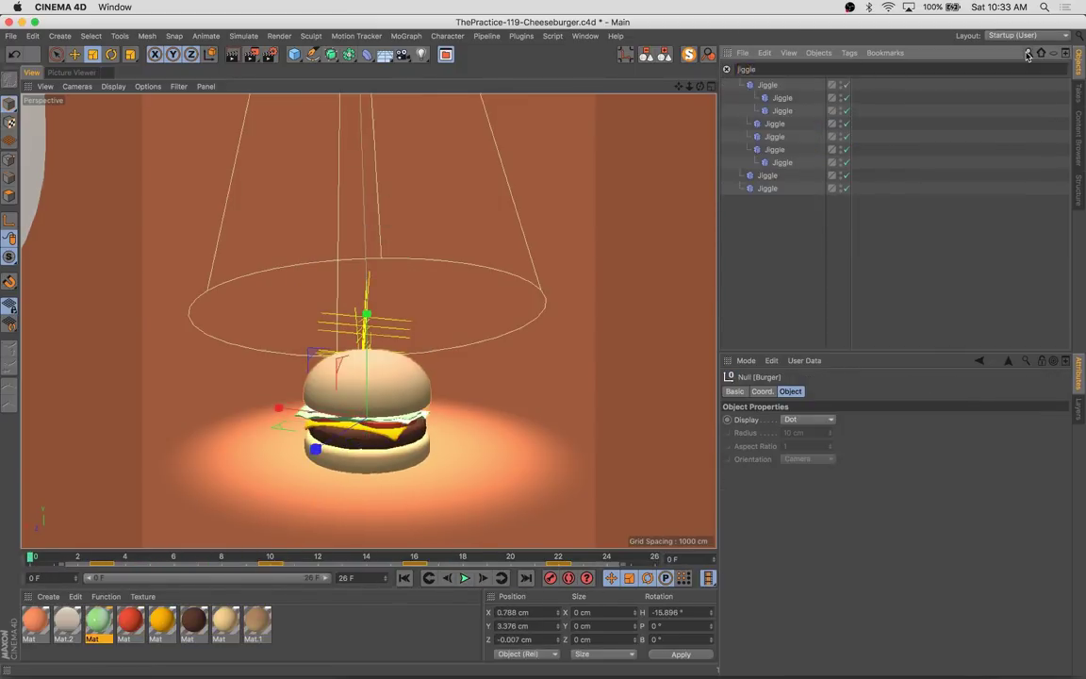
key(ctrl+a)
click(463, 579)
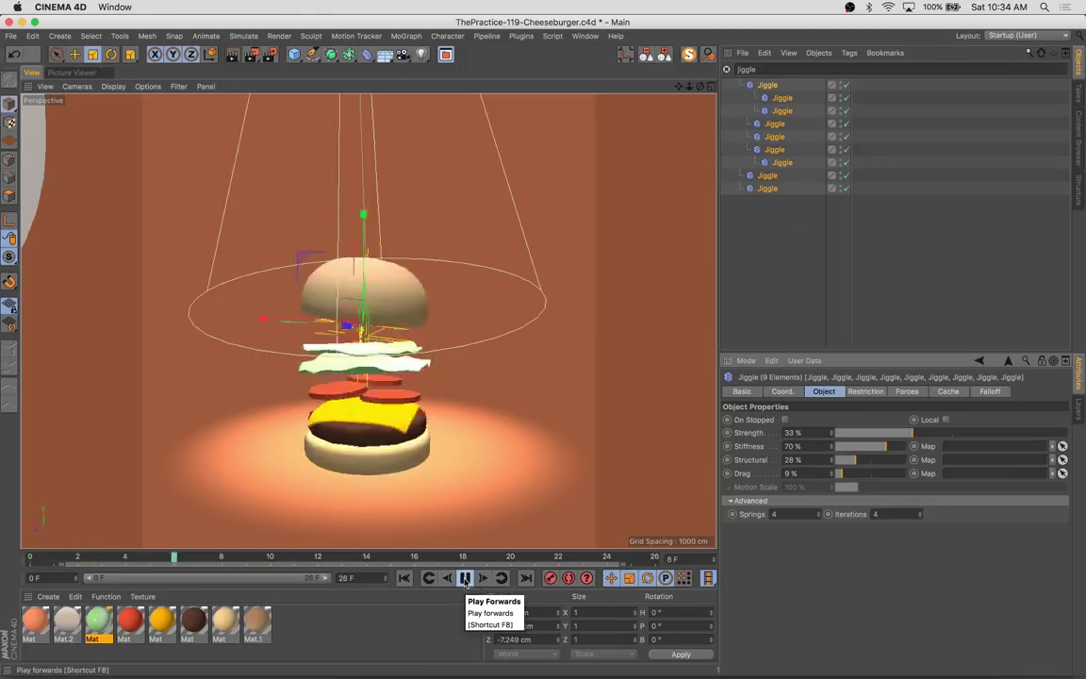
click(900, 434)
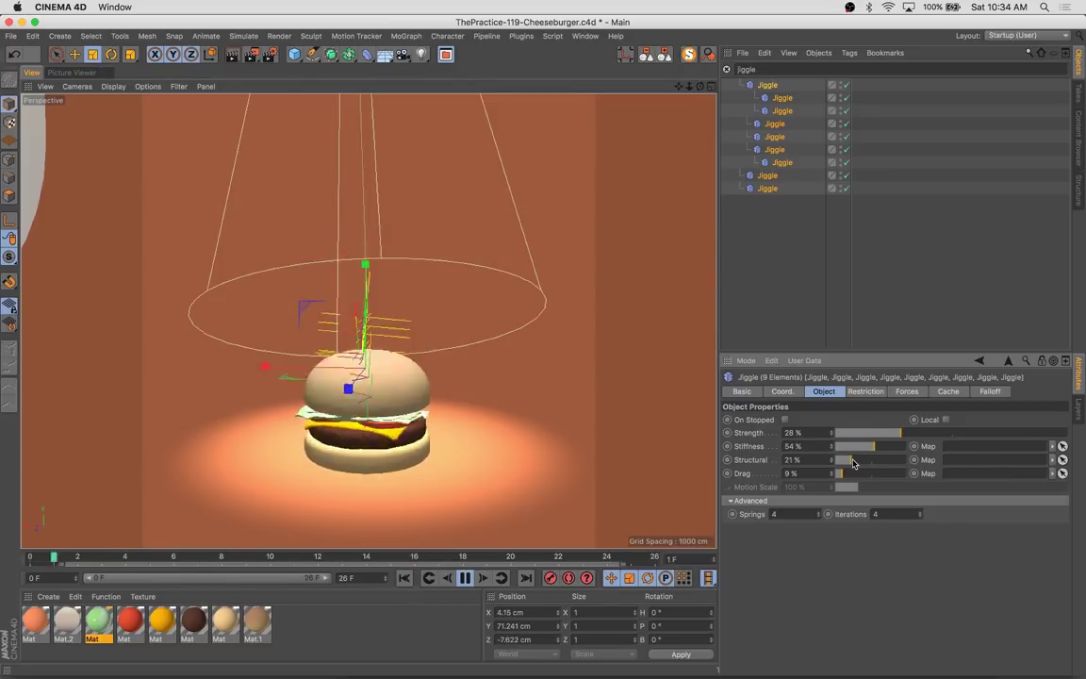
click(834, 474)
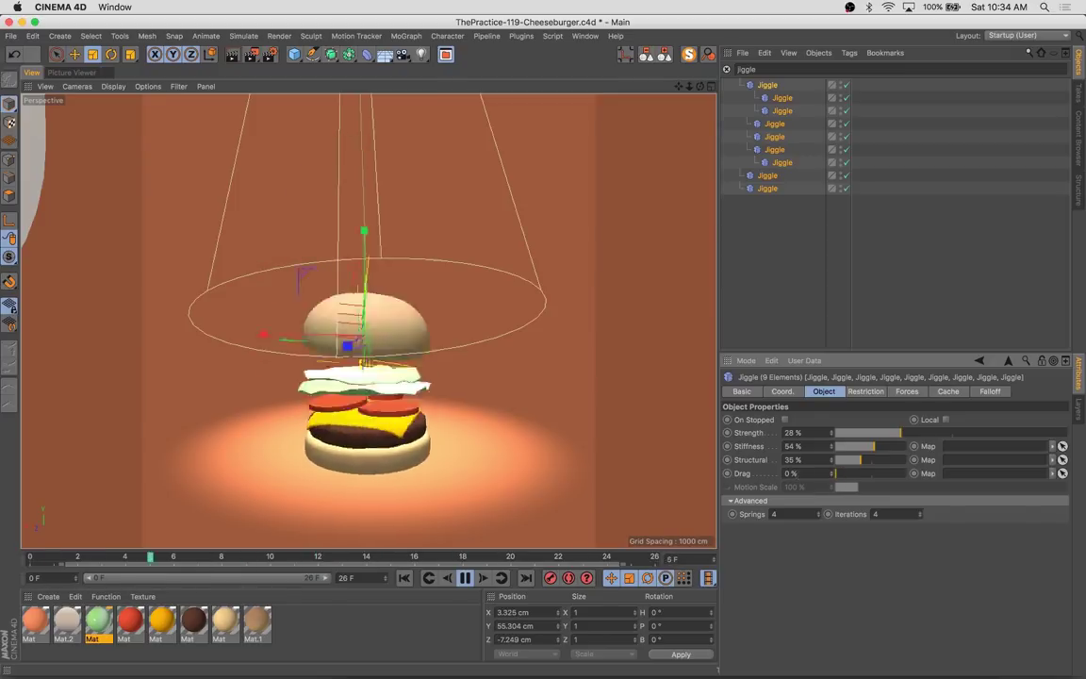
mouse_move(833, 475)
mouse_down()
mouse_move(895, 448)
mouse_move(870, 462)
mouse_up()
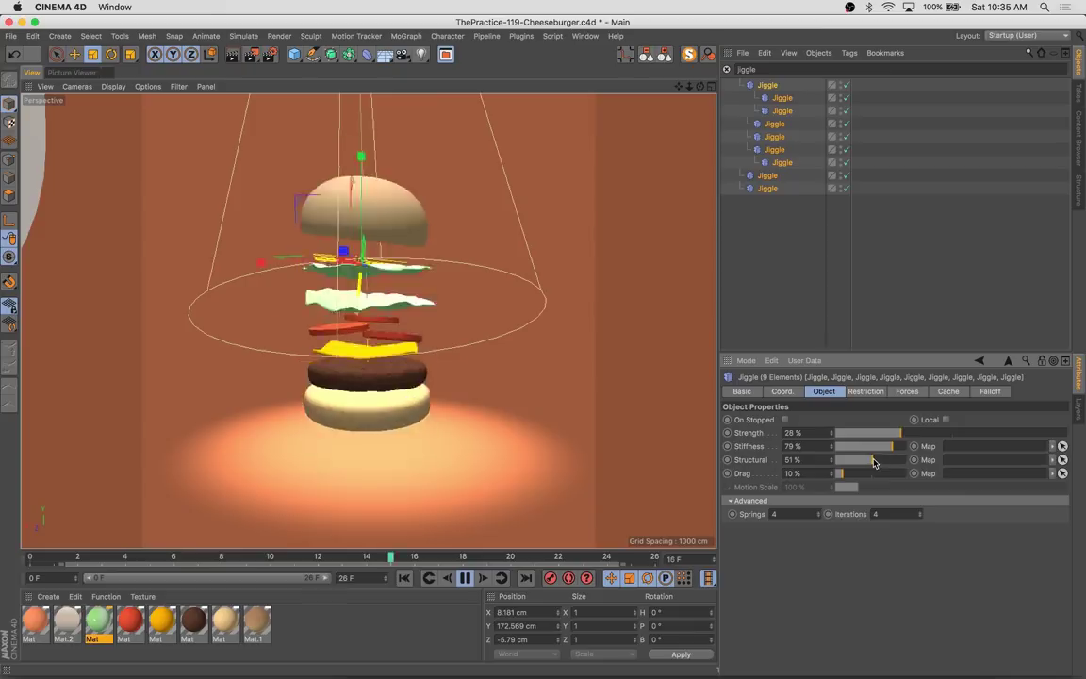
click(946, 419)
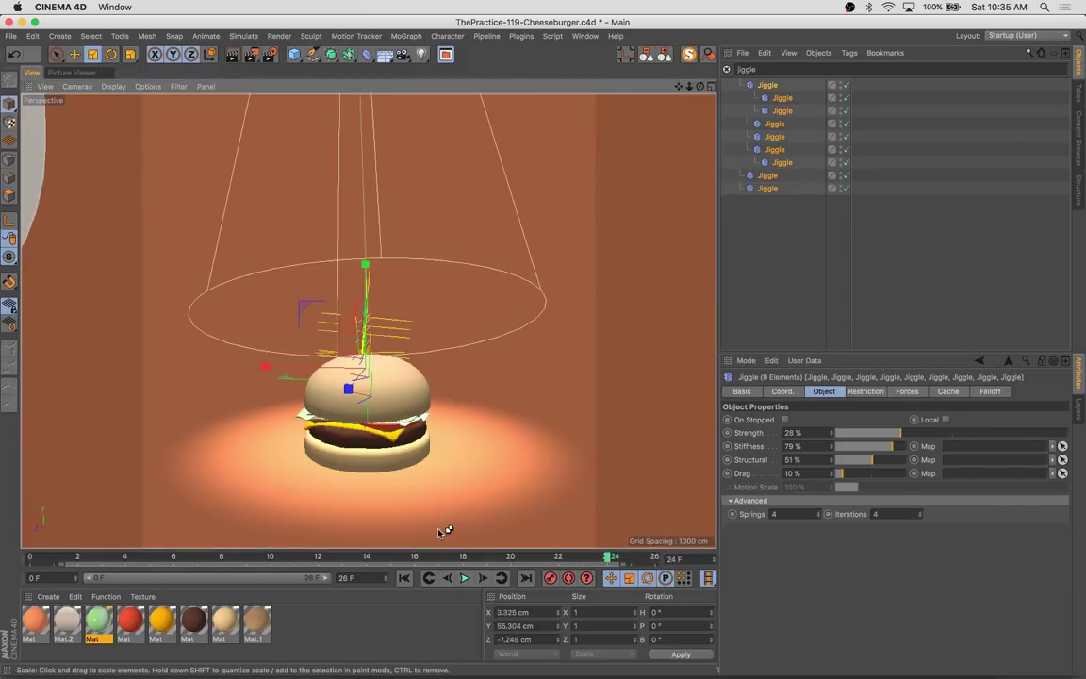
click(465, 578)
Set the Render Settings save format to PNG
key(ctrl+b)
key(shift+r)
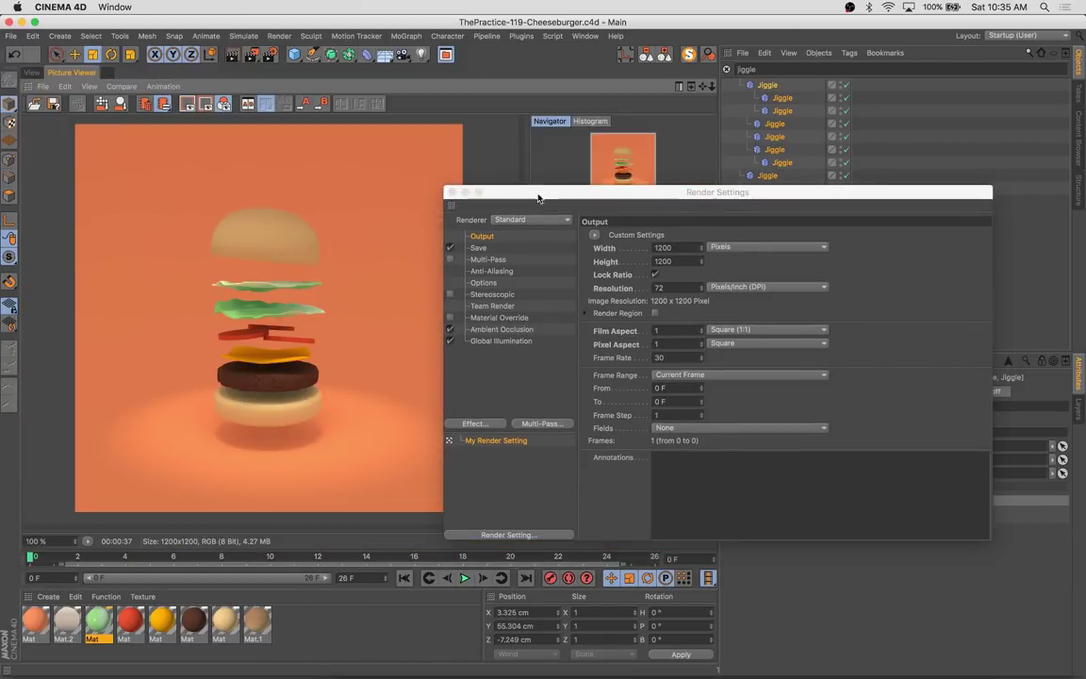
drag(463, 194, 393, 170)
click(419, 225)
click(676, 251)
click(650, 352)
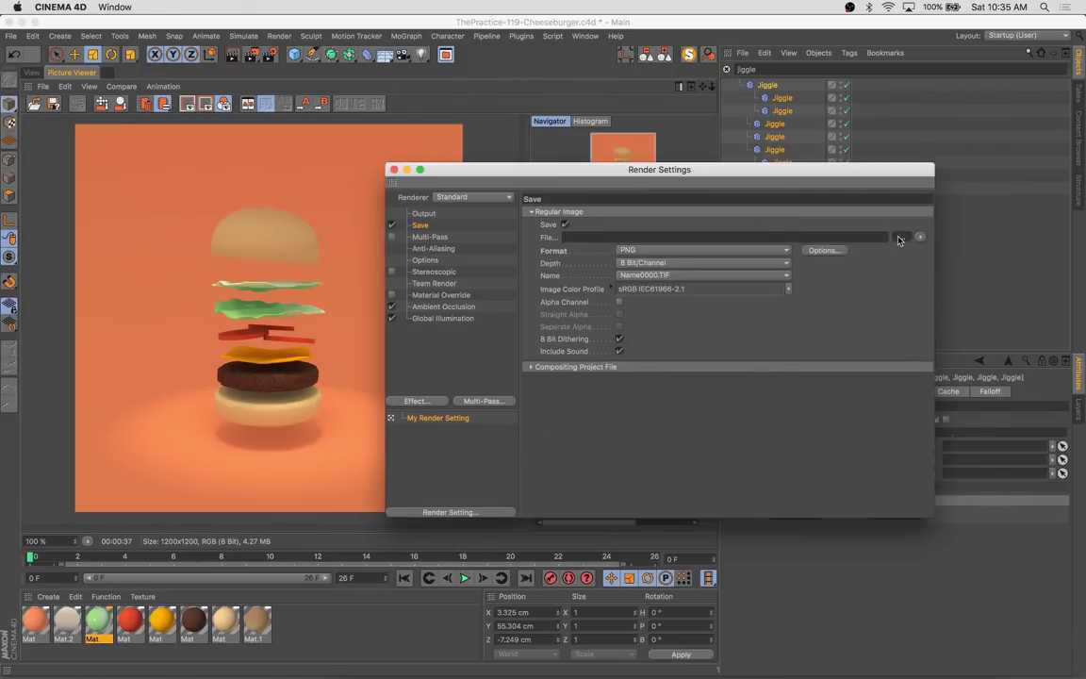
Save the rendered frames as BurgerFrames in a new _Frames folder
click(901, 237)
click(165, 604)
text(s)
key(Return)
text(B)
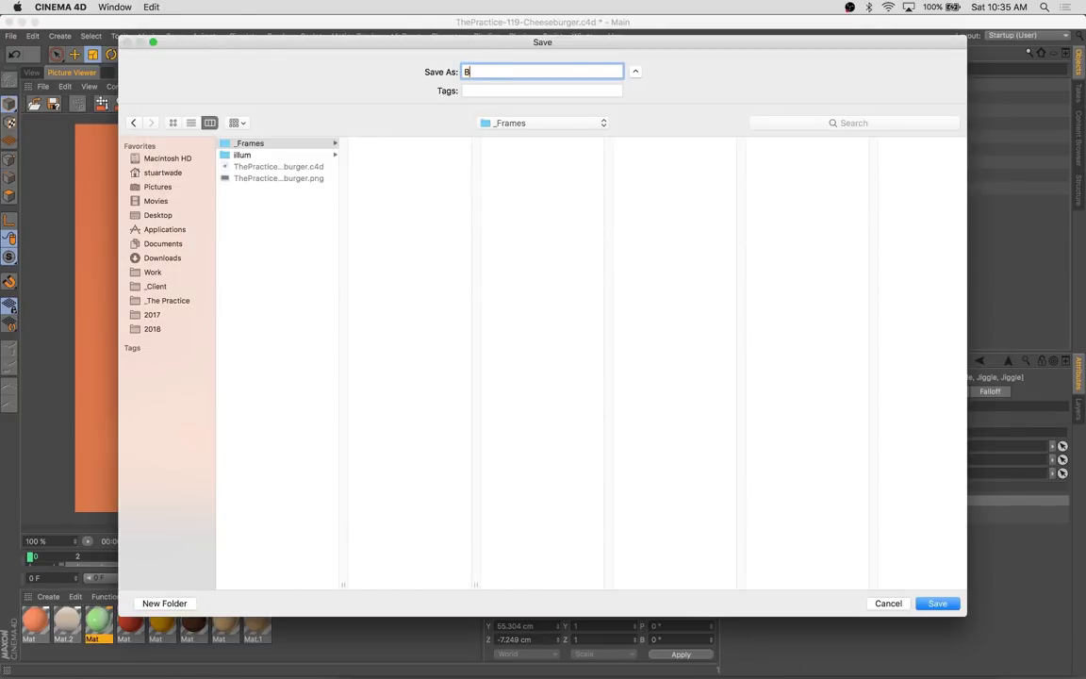
key(Return)
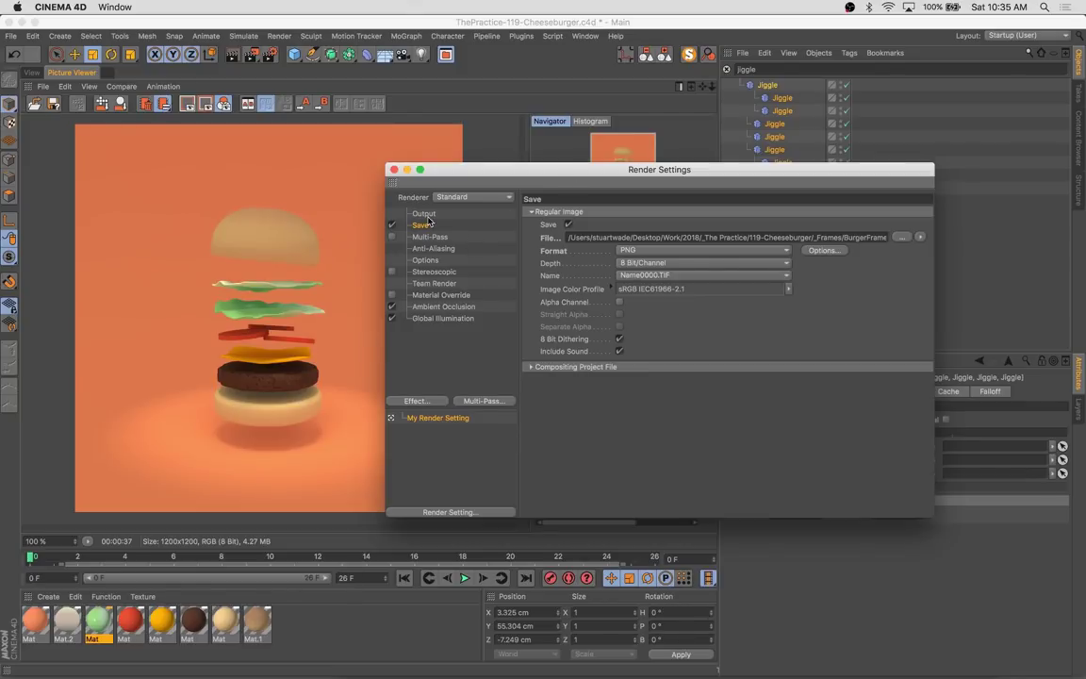
Set Frame Range to All Frames and render the full 27-frame sequence
click(427, 214)
click(702, 348)
click(613, 332)
click(394, 169)
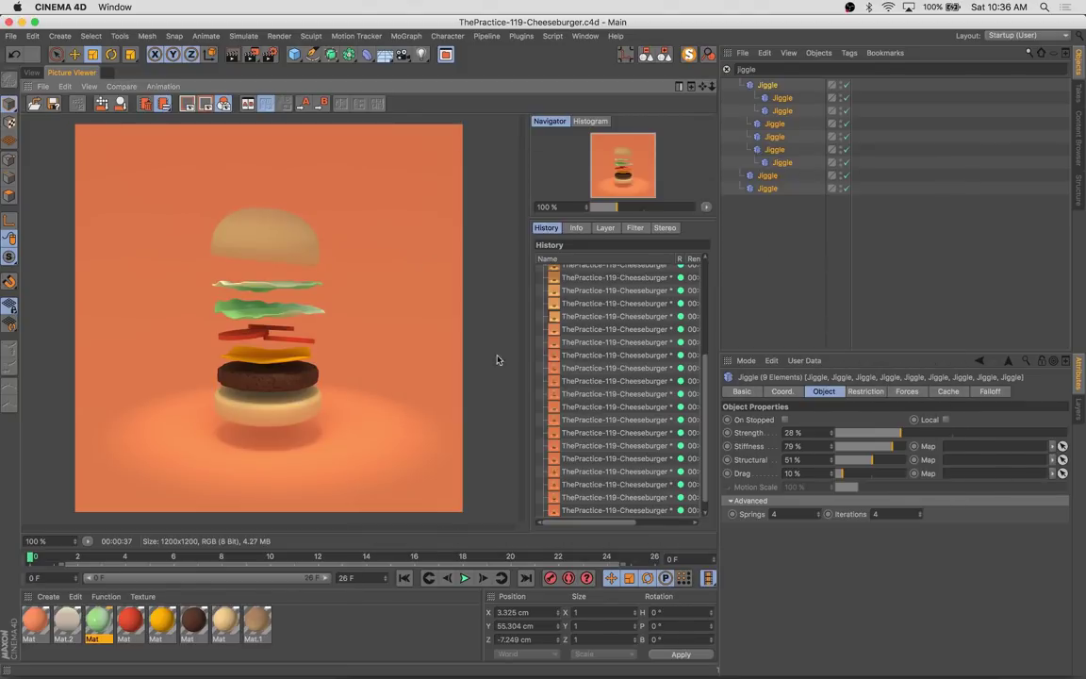
key(shift+r)
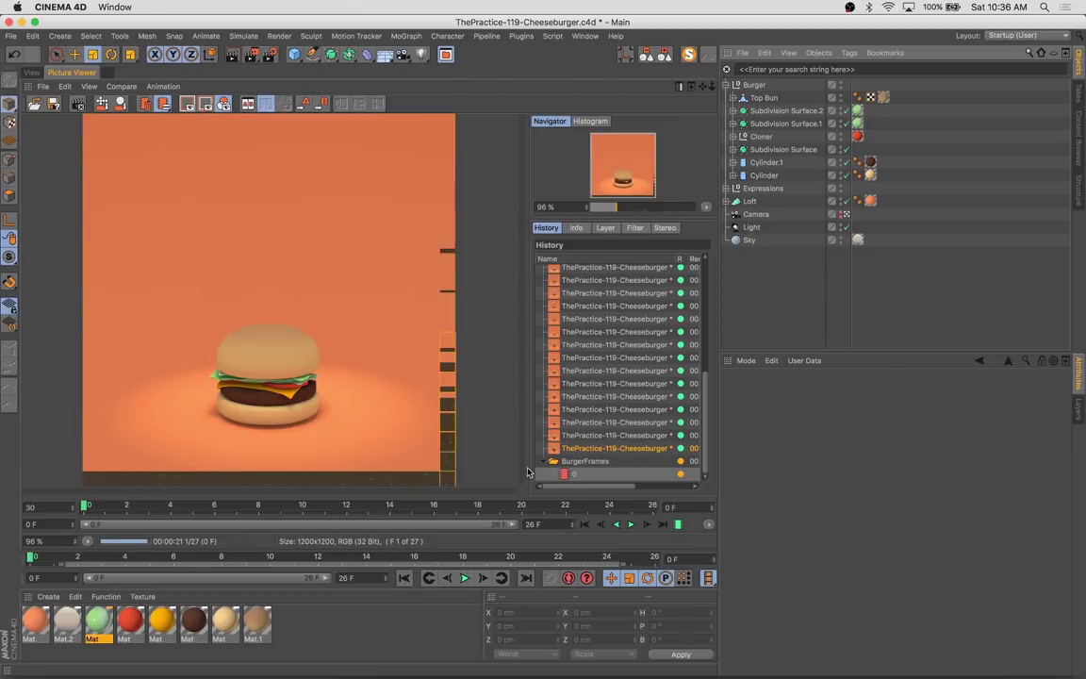
Open BurgerFrames0000.png from the _Frames folder in Photoshop
scroll(247, 297, down, 1)
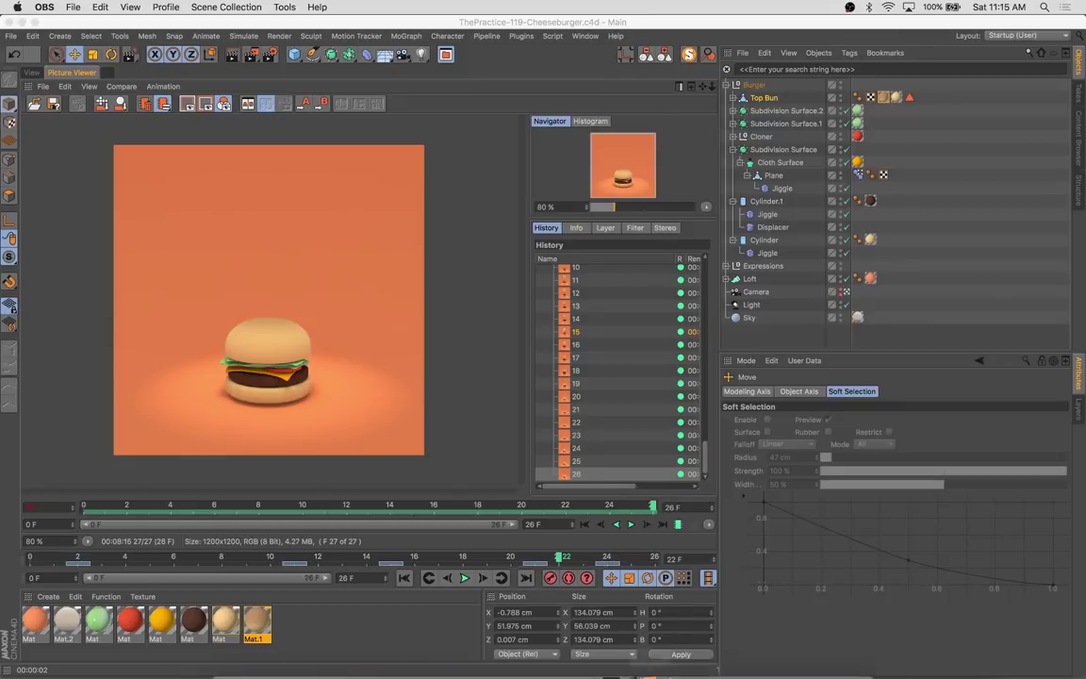
key(ctrl+Up)
click(548, 259)
key(super+Tab)
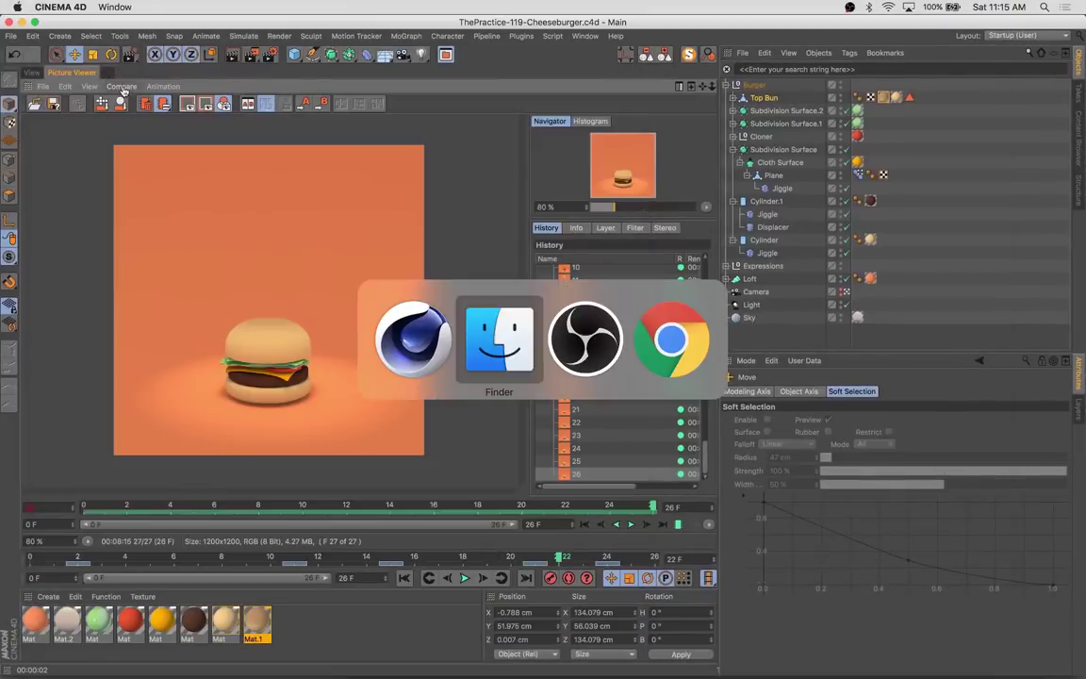
drag(751, 111, 521, 649)
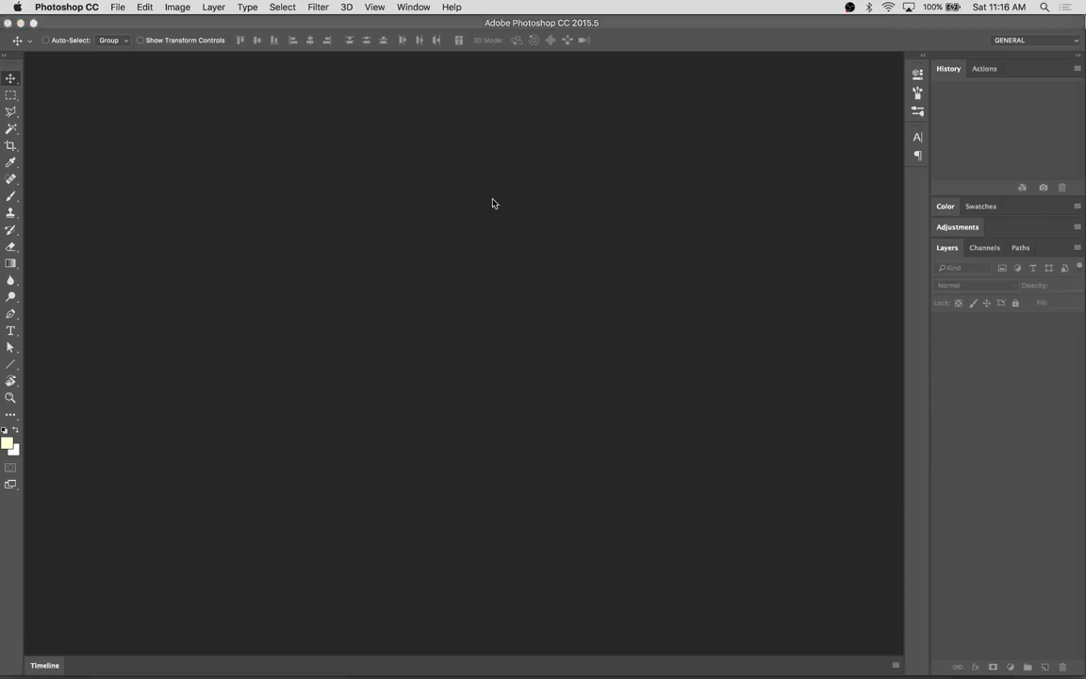
Place the remaining BurgerFrames PNGs into the document as layers
key(super+Tab)
drag(751, 86, 276, 298)
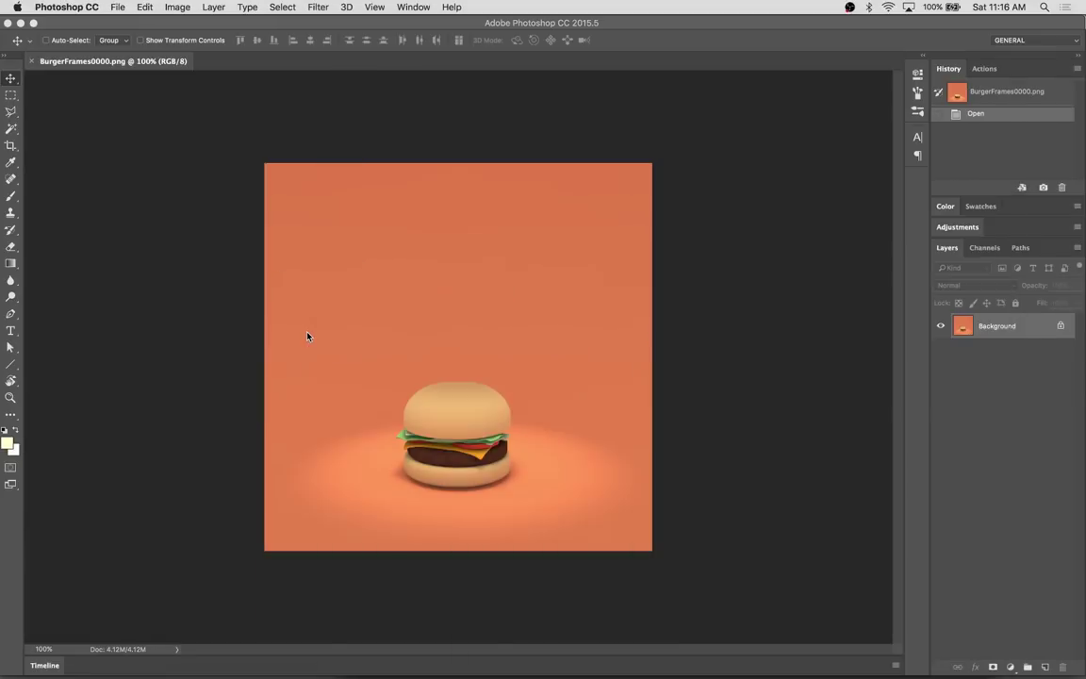
key(Return)
key(Return)
key(Return)
key(Return)
key(Return)
key(Return)
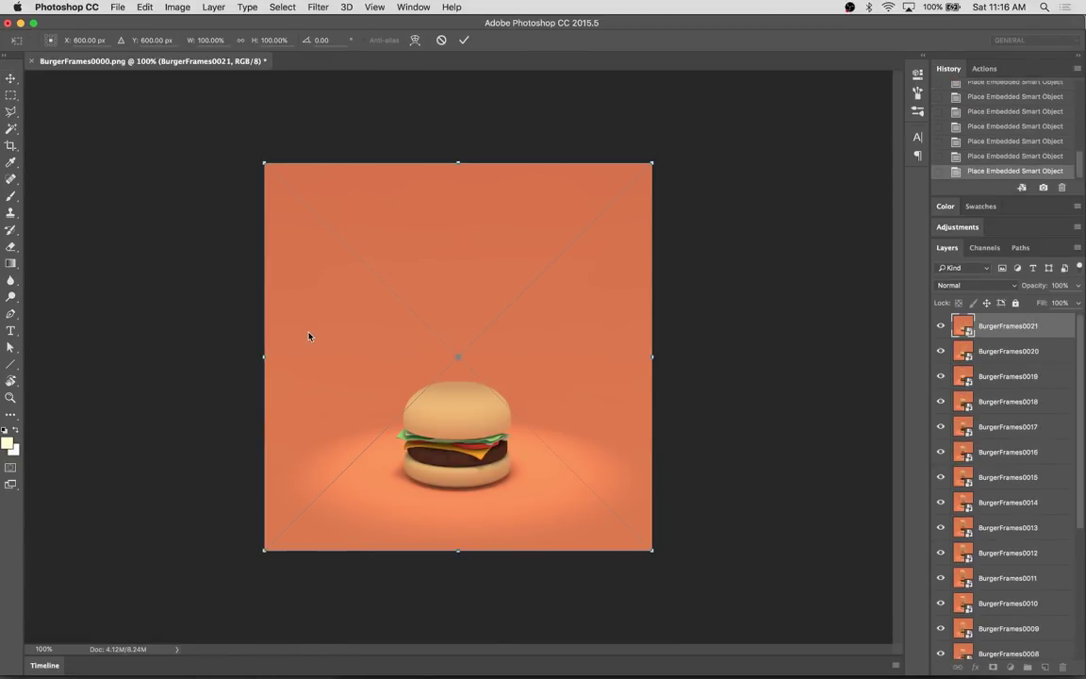
key(Return)
key(Return)
key(Return)
Create a frame animation, make frames from all layers, and use smaller thumbnails
click(44, 664)
click(437, 640)
click(895, 603)
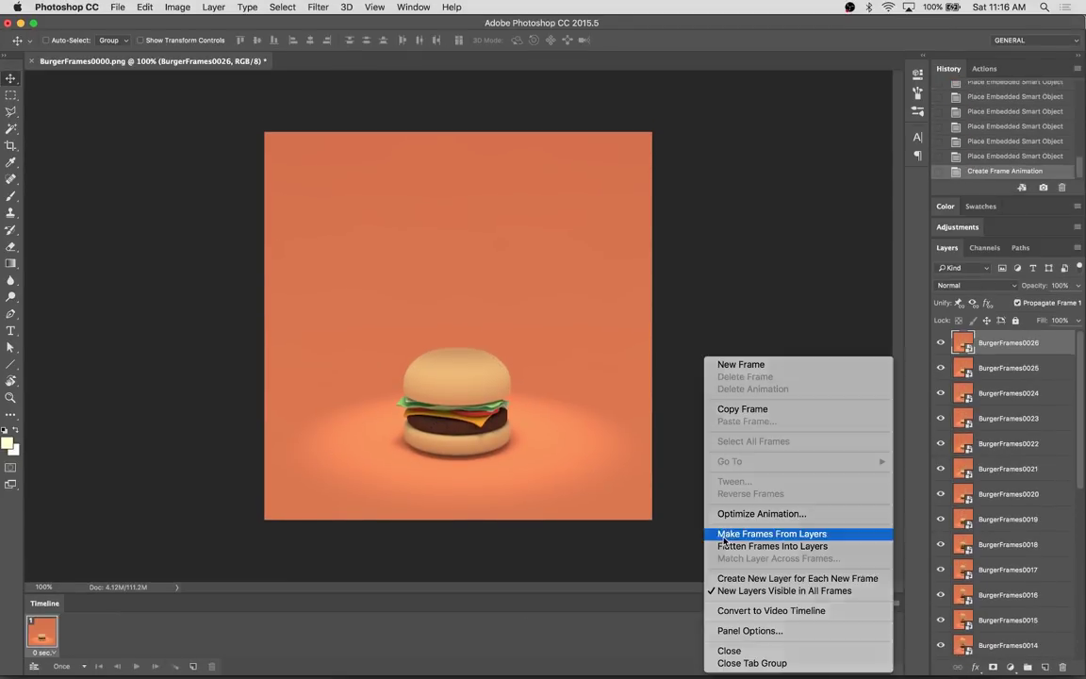
click(724, 534)
click(895, 613)
click(933, 628)
click(478, 272)
click(621, 252)
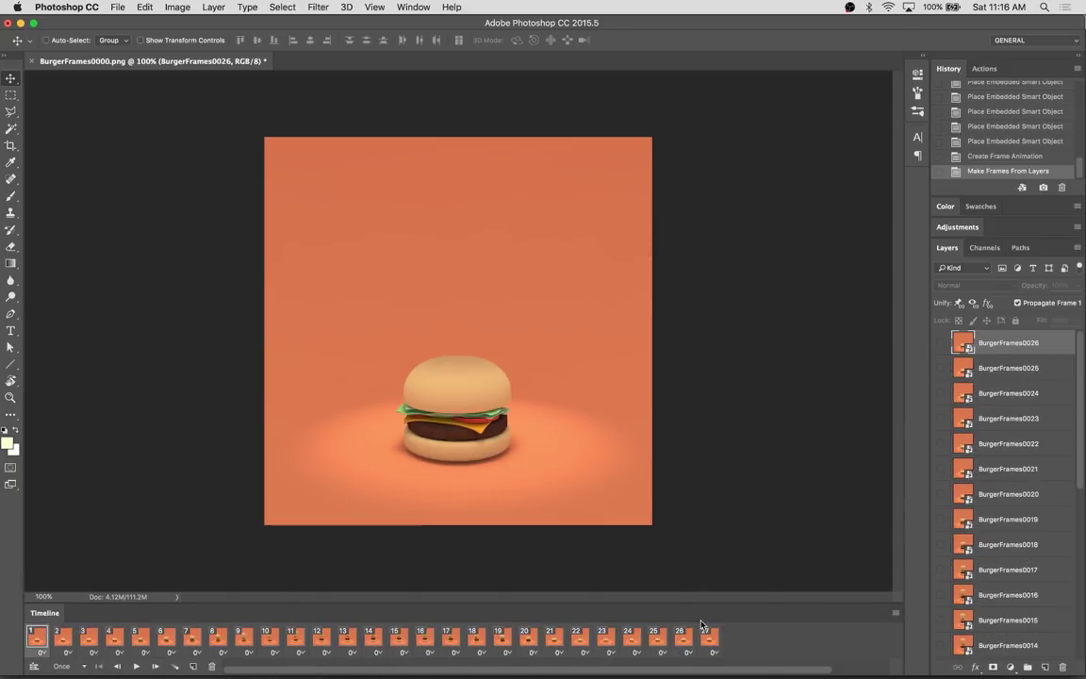
Set looping to Forever and select the frames for retiming
click(69, 633)
click(136, 667)
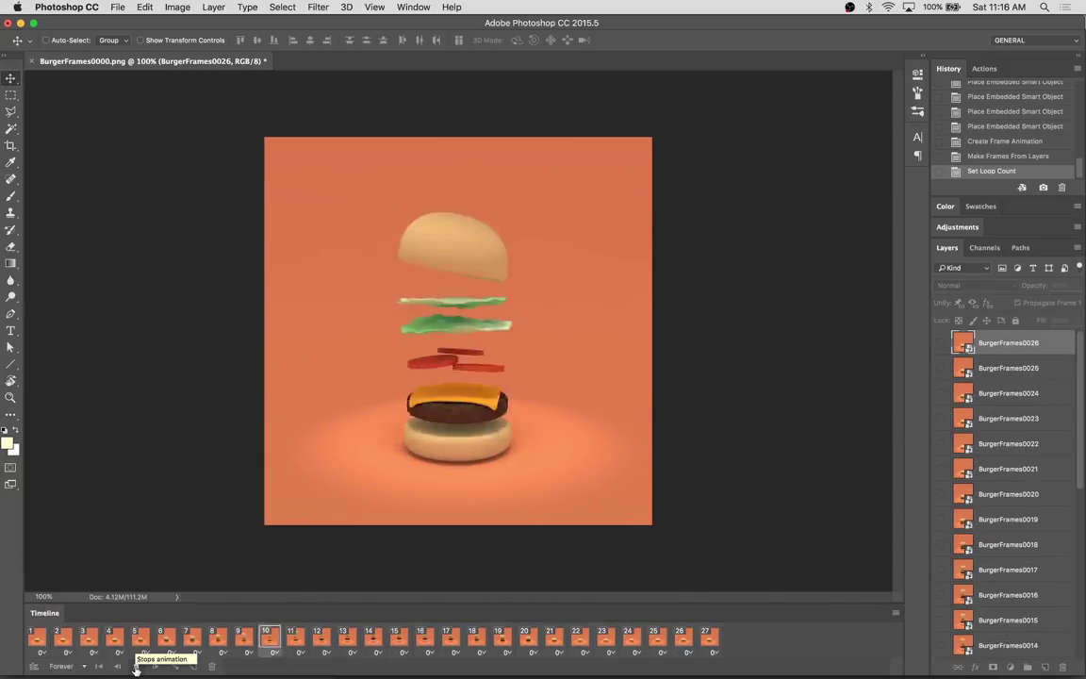
click(99, 667)
shift+click(706, 637)
click(707, 652)
Set every frame to a 0.05 second delay and frame 2 to 0.1 seconds
click(722, 638)
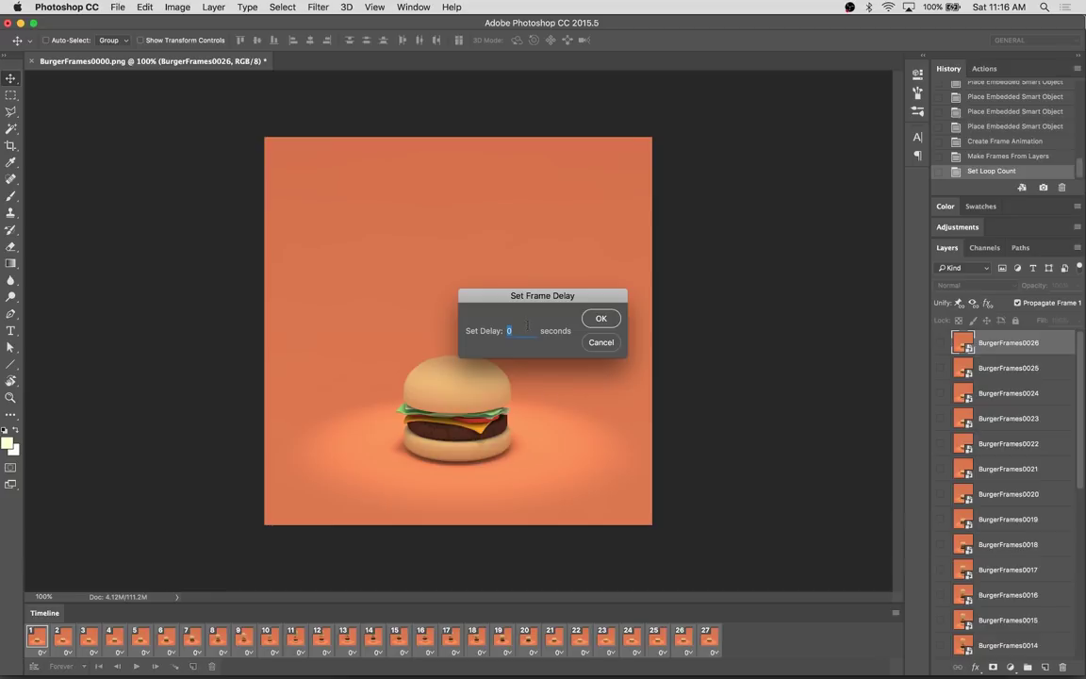
text(.05)
key(Return)
click(136, 667)
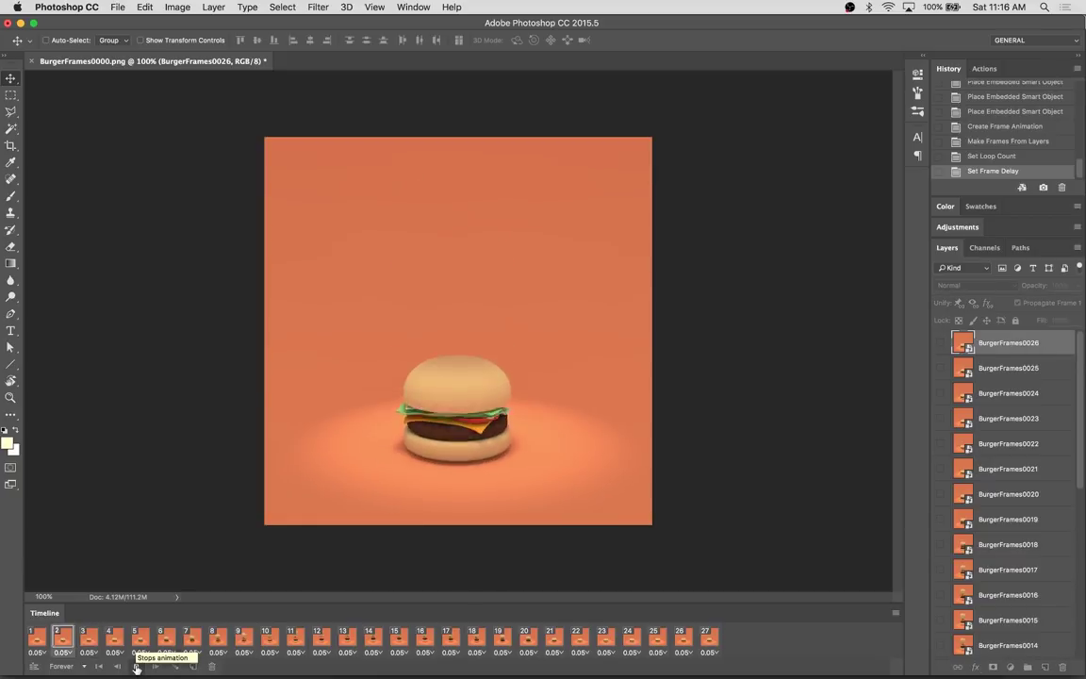
click(71, 652)
click(75, 504)
click(137, 667)
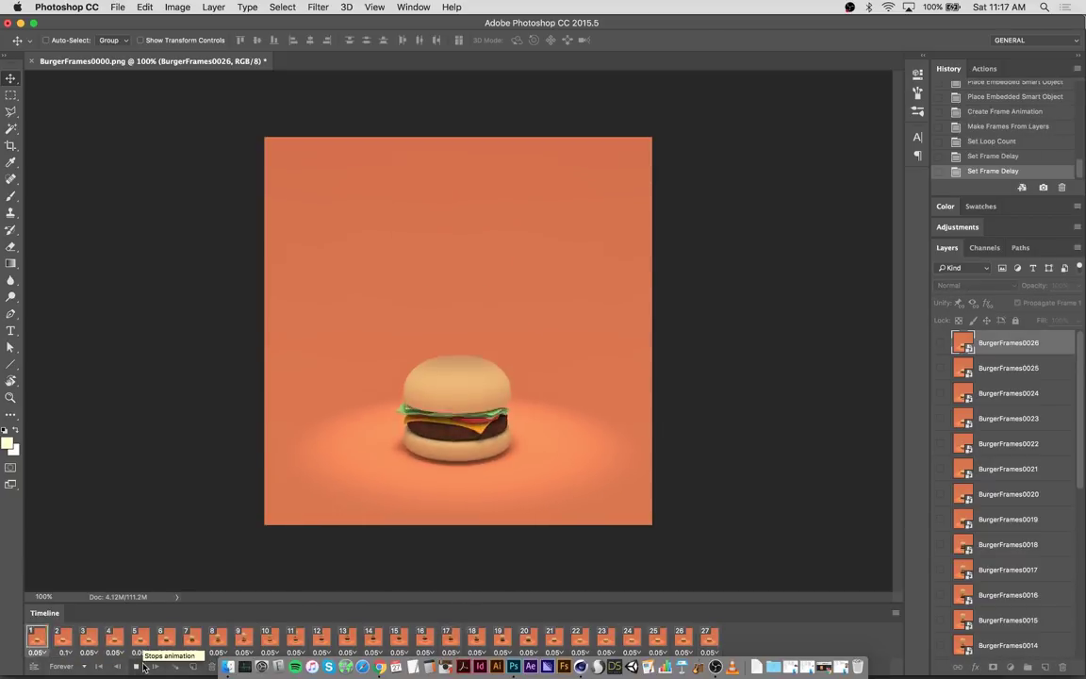
click(139, 667)
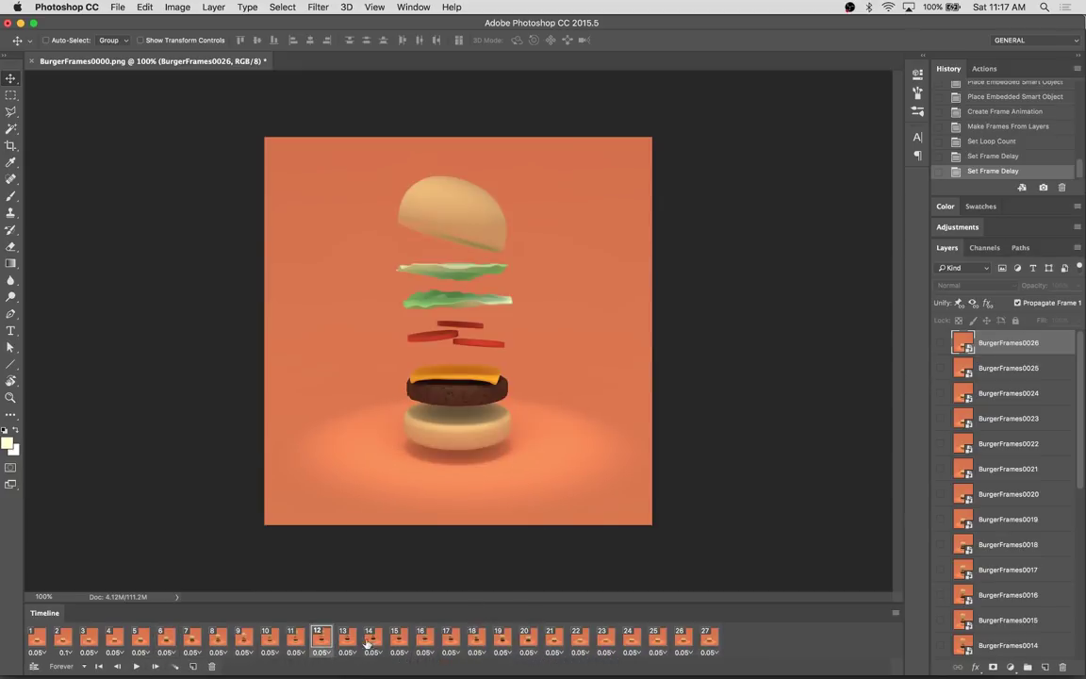
Give frame 13 a custom 0.07 second delay
click(244, 642)
click(269, 641)
click(295, 641)
click(321, 641)
click(346, 642)
click(374, 643)
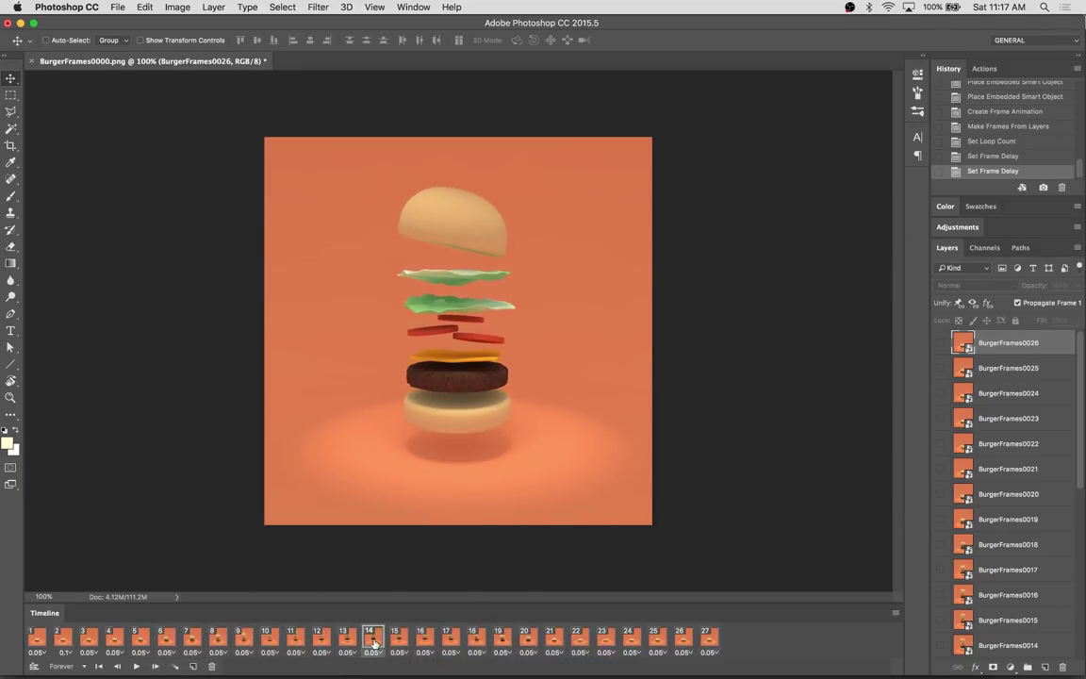
click(346, 641)
click(349, 652)
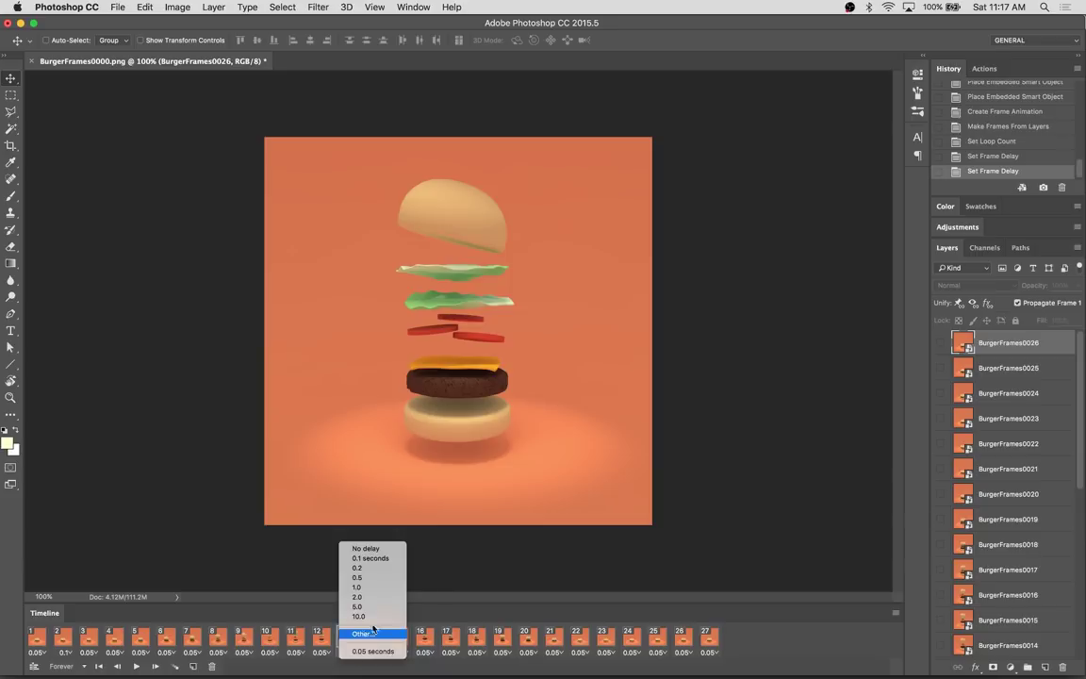
click(368, 621)
text(7)
key(Return)
Replay the animation to check timing and save it as BurgerFrames0000.psd
click(134, 666)
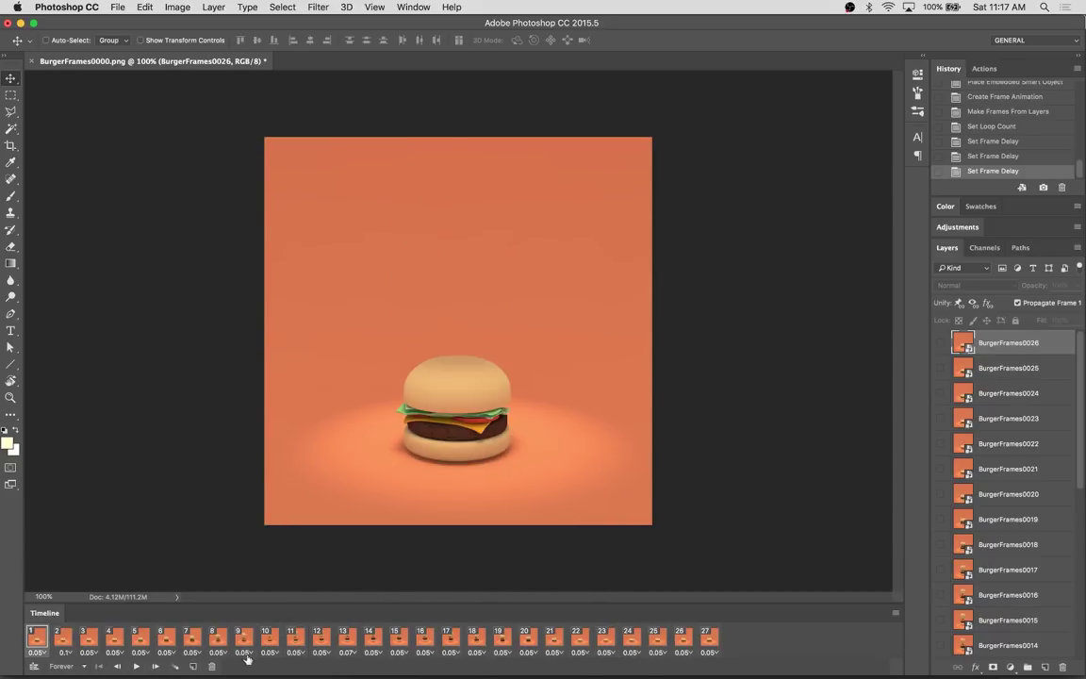
key(super+s)
key(Return)
Finish the PSD save, convert the background to a layer, and group all frames into Group 1
click(699, 290)
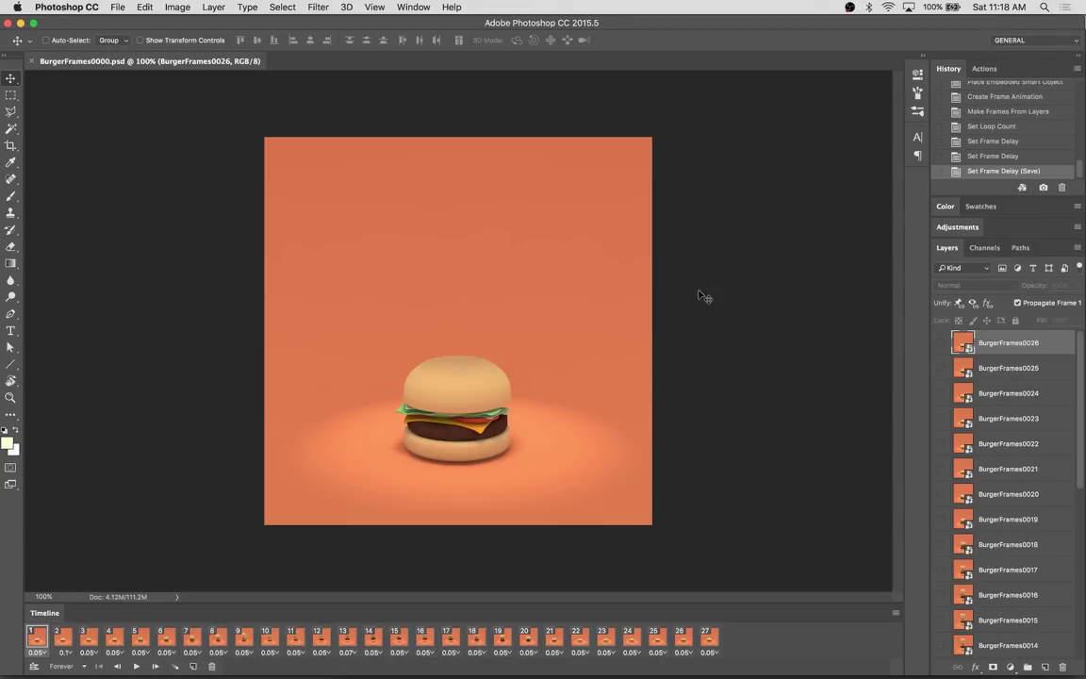
scroll(1009, 566, down, 5)
double_click(1004, 645)
key(Return)
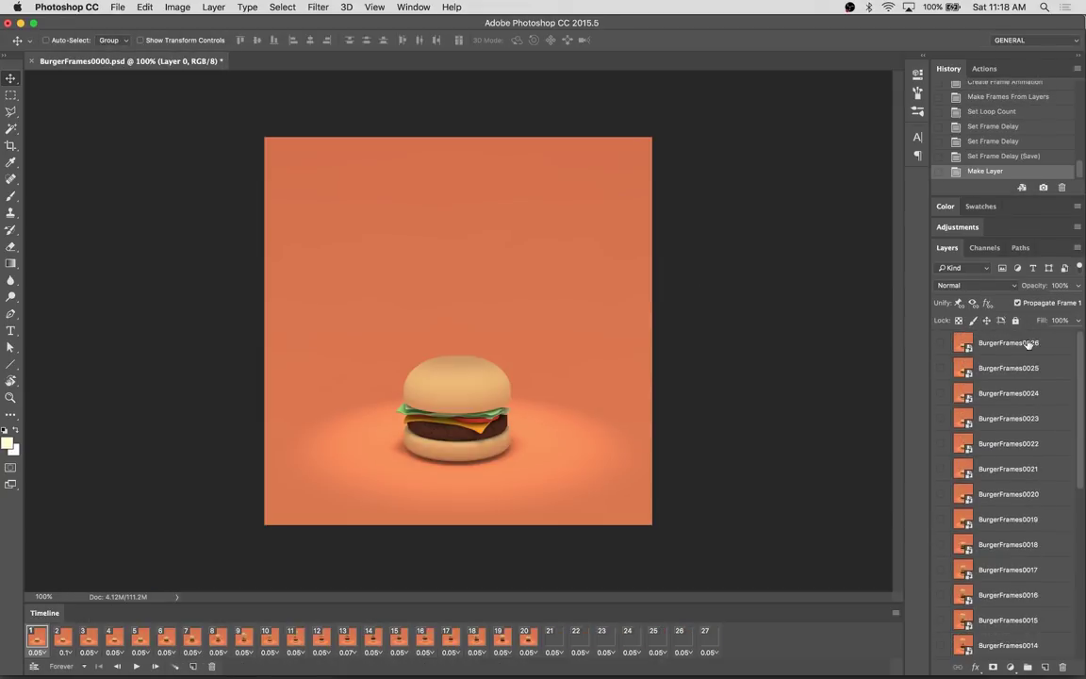
key(super+alt+a)
key(super+g)
Add a Curves adjustment layer with black output 18 and brighter midtones
click(1011, 666)
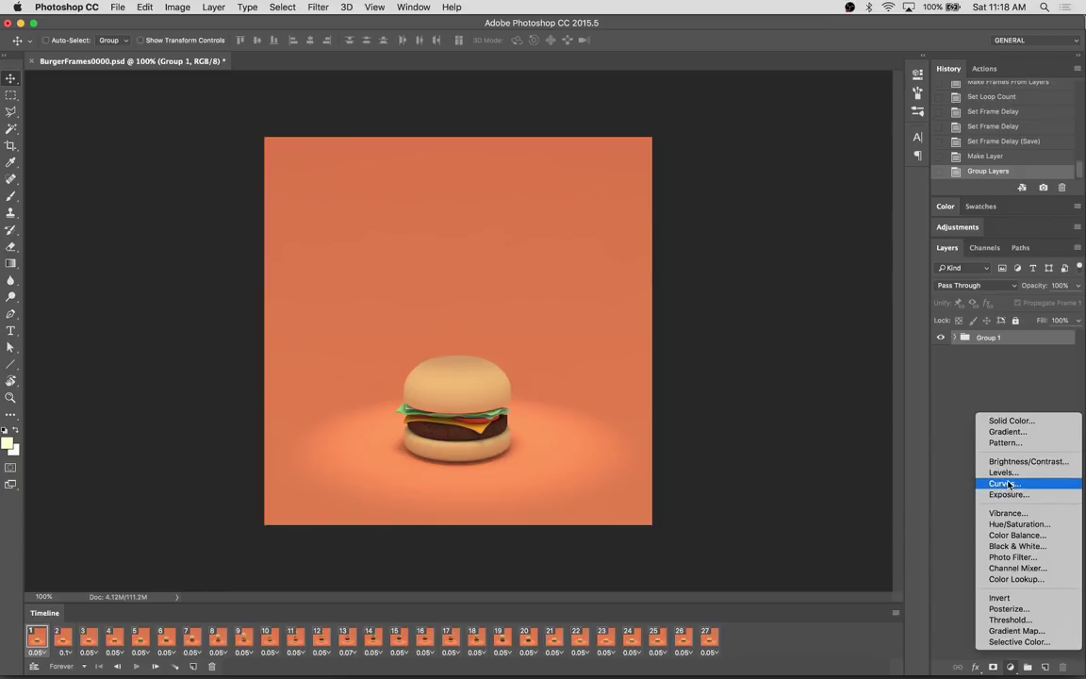
click(1016, 485)
drag(754, 270, 757, 268)
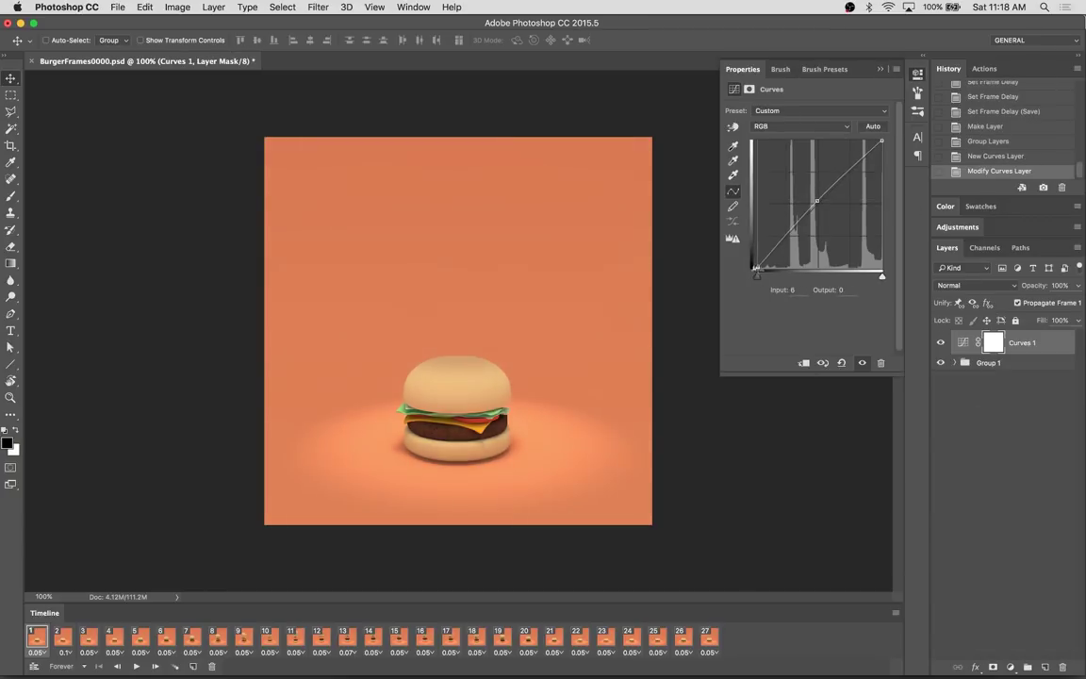
click(874, 126)
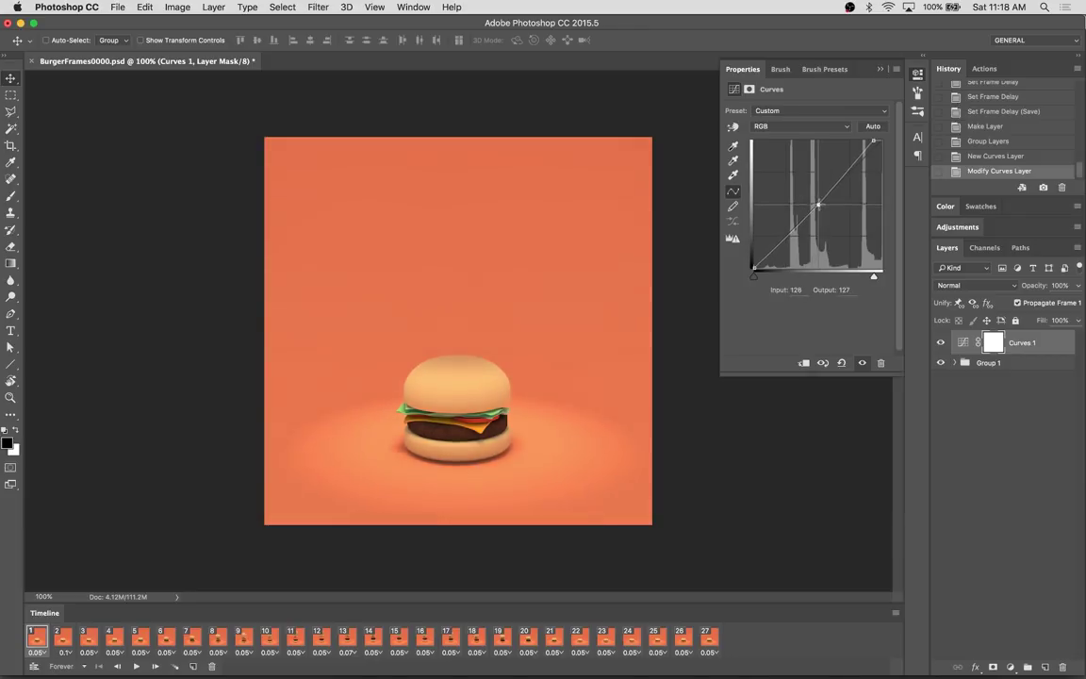
drag(818, 204, 814, 200)
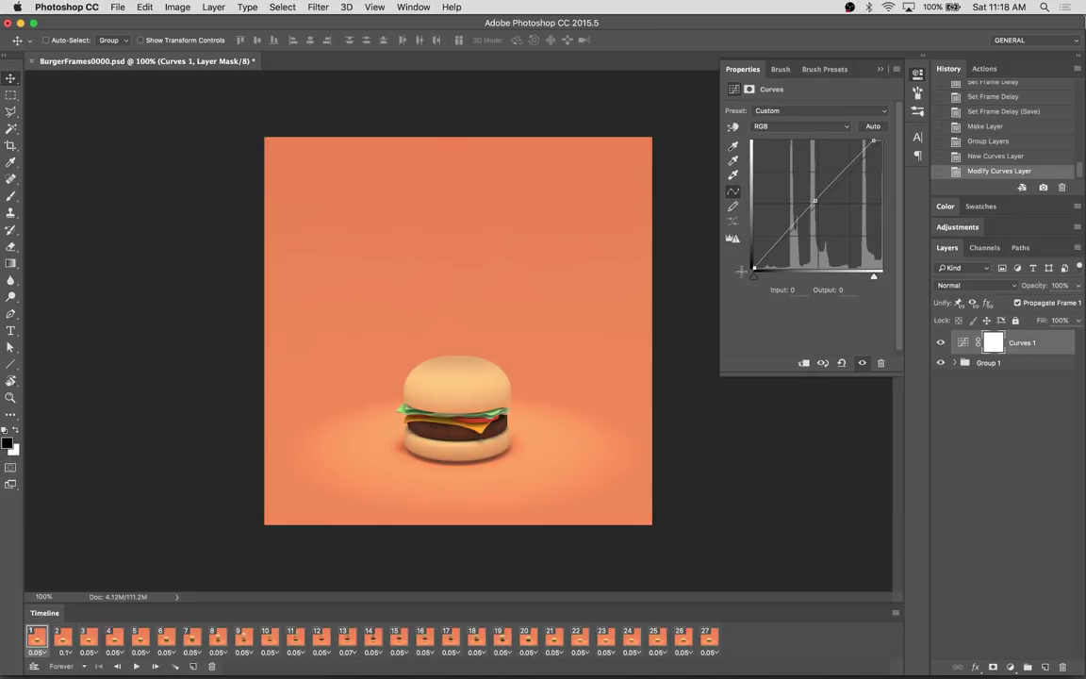
click(840, 363)
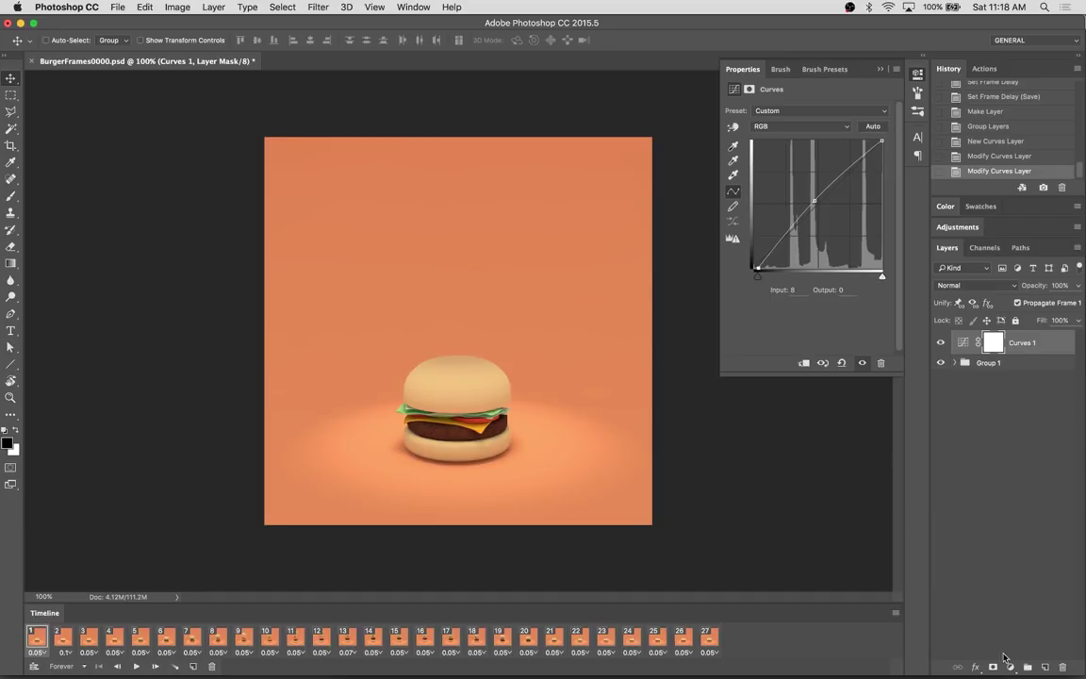
Add a Hue/Saturation adjustment layer with +14 saturation
click(1010, 667)
click(920, 473)
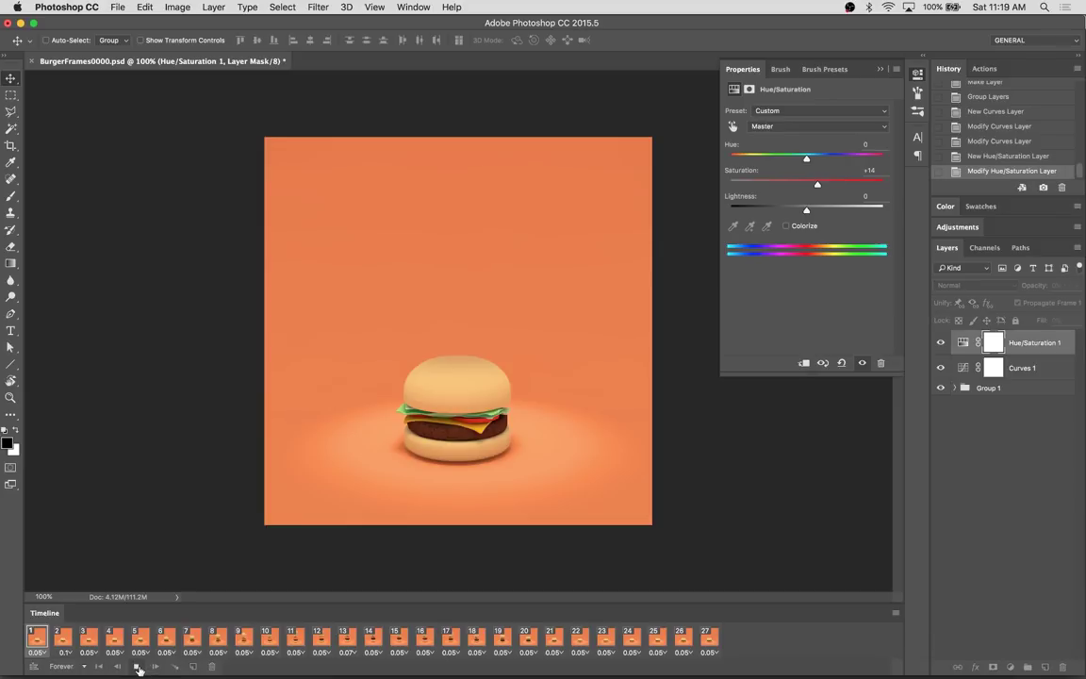
key(alt+bracketleft)
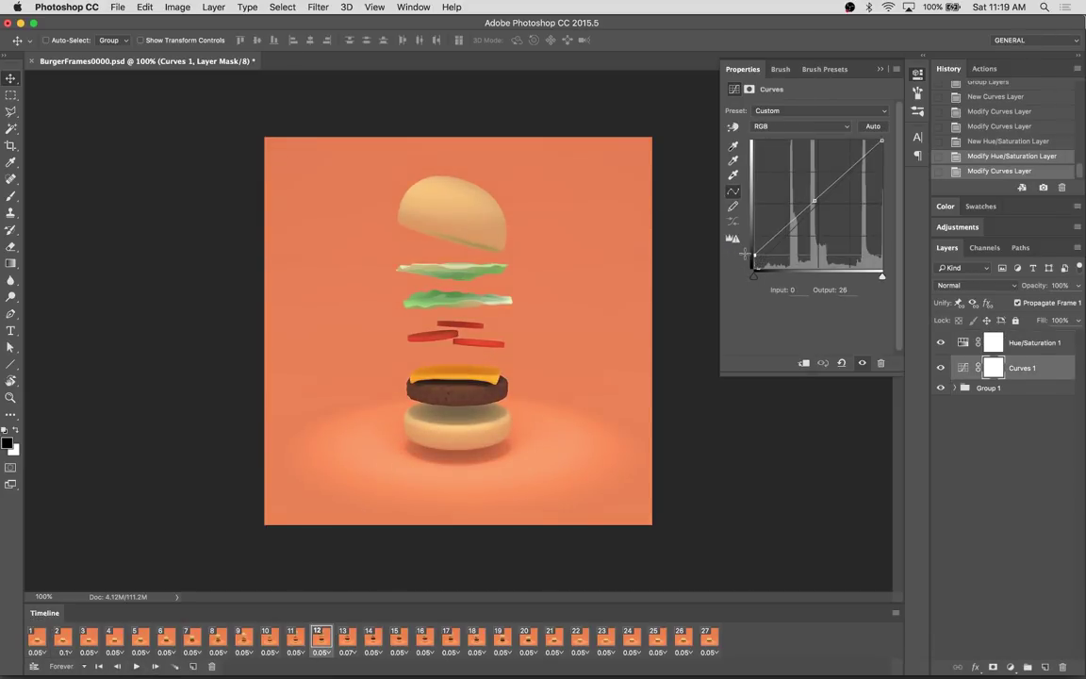
Preview the corrected animation, stop on frame 21, and select the BurgerFrames0020 layer in Group 1
click(138, 667)
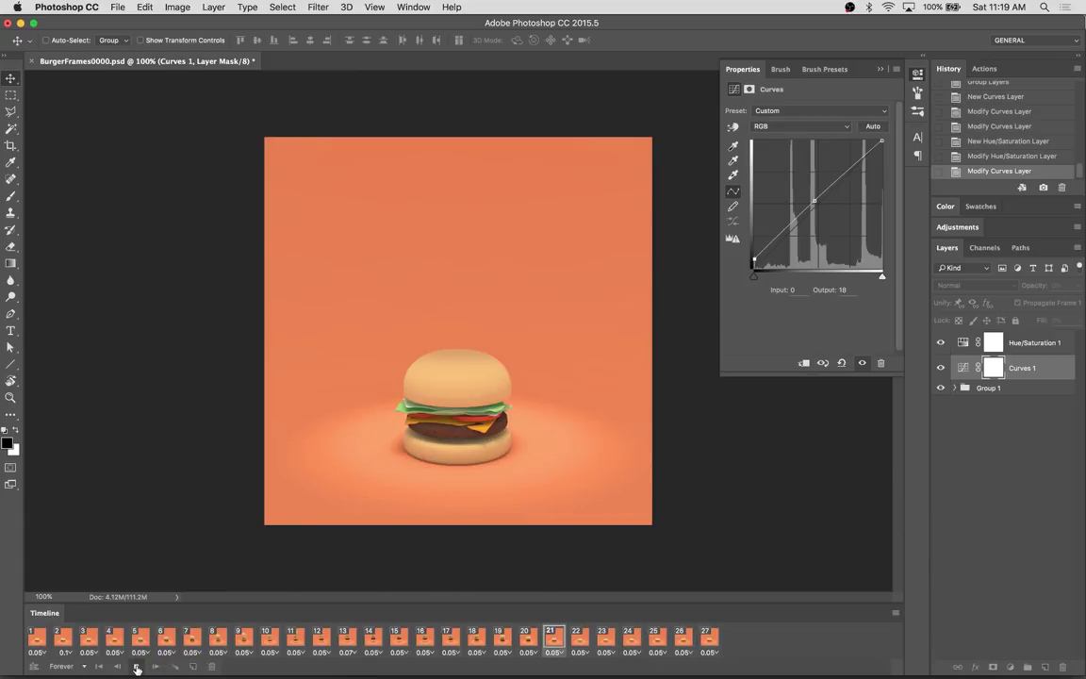
click(155, 666)
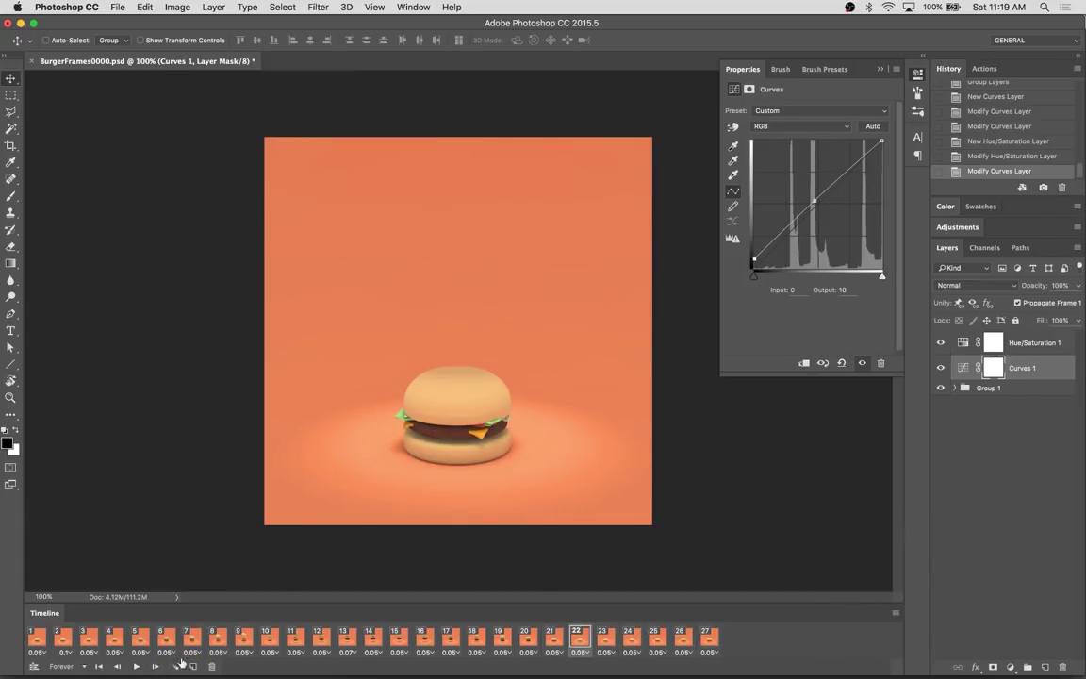
click(137, 667)
click(116, 666)
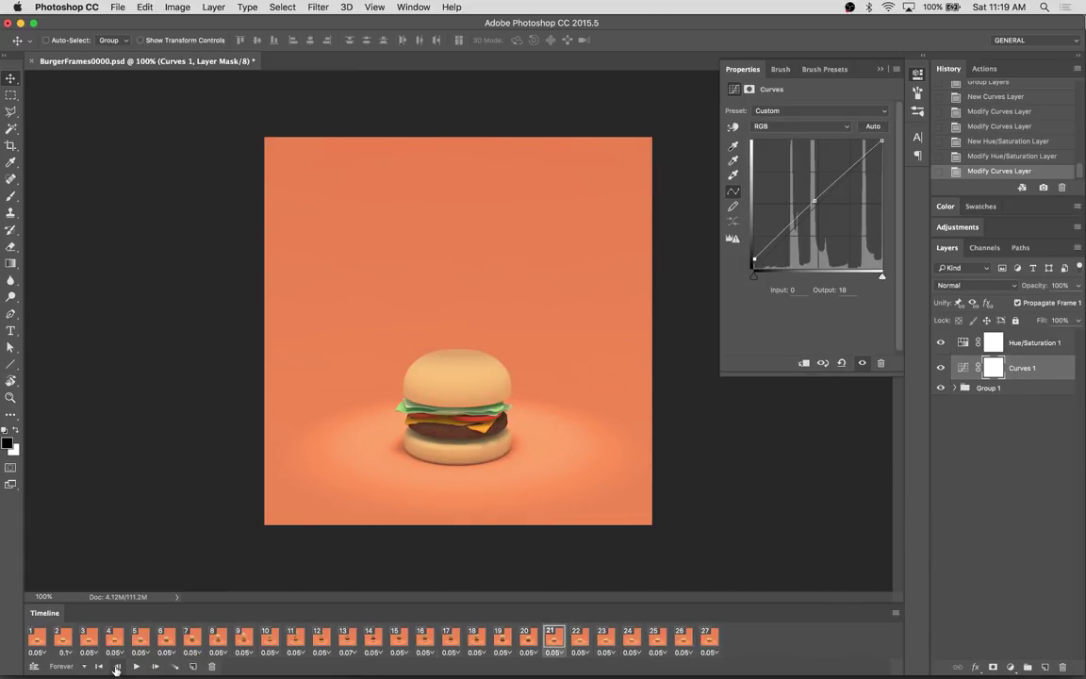
click(954, 388)
click(1019, 560)
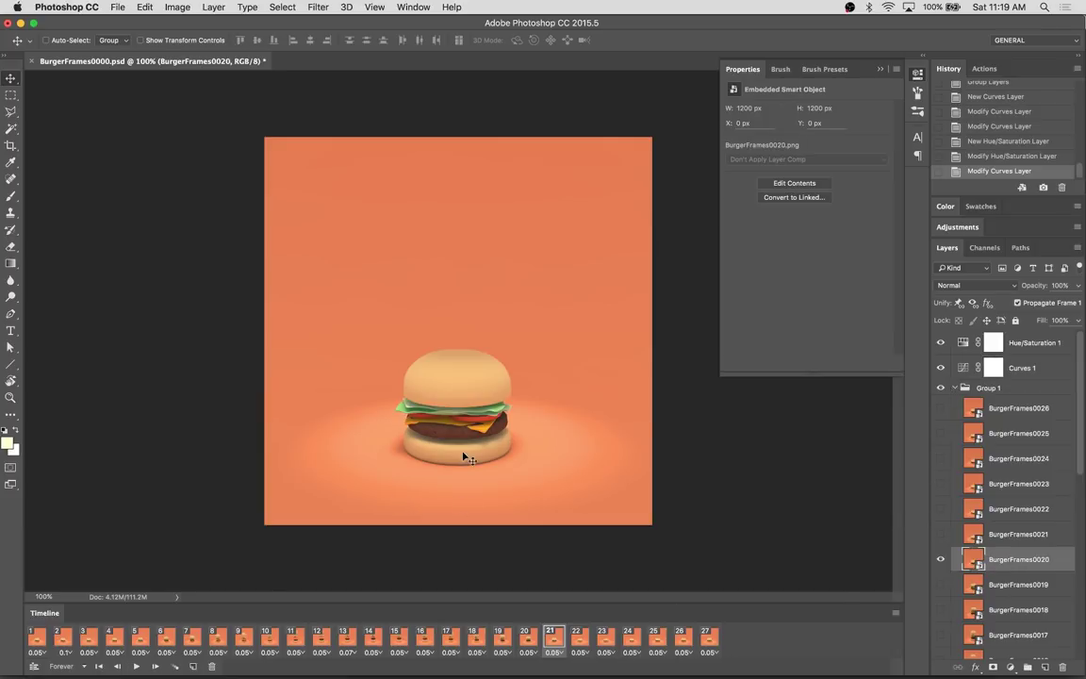
Zoom in, step back through the timeline frames and open BurgerFrames0020's smart object contents
key(super+plus)
key(super+plus)
click(631, 643)
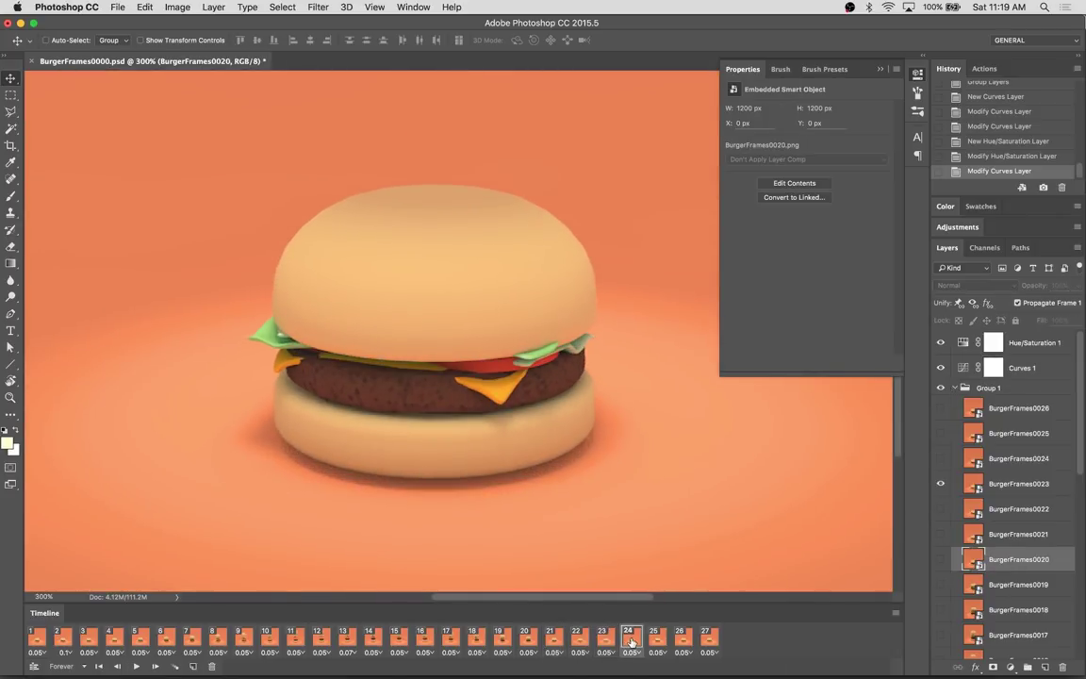
click(604, 642)
click(579, 642)
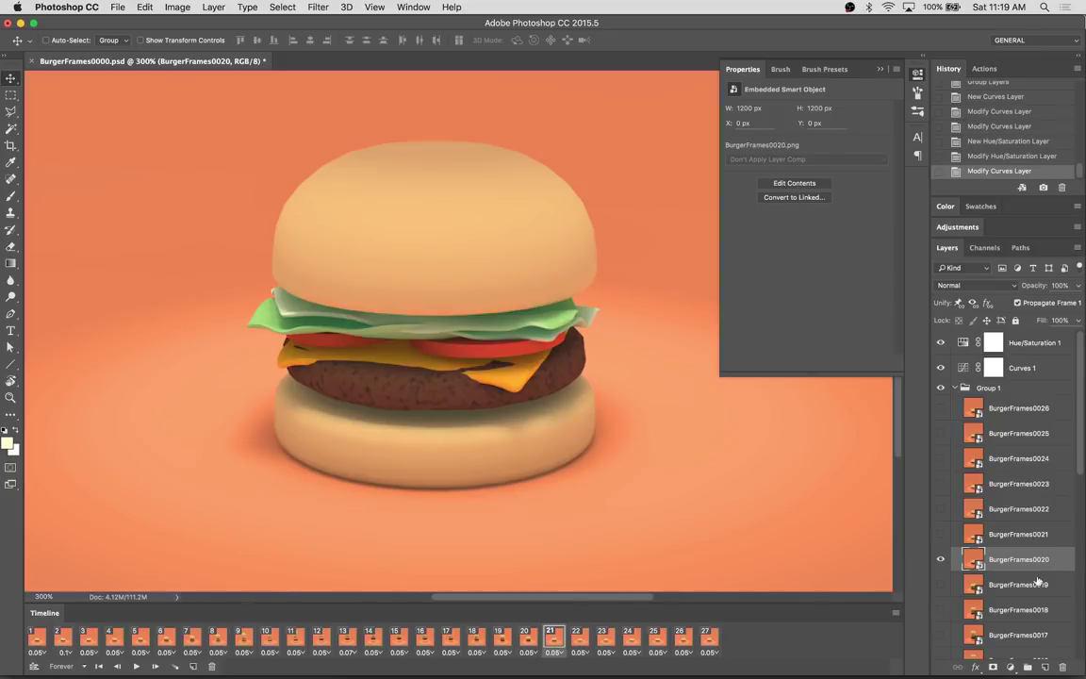
double_click(973, 560)
Clone-stamp clean cheese over the dark gap between the cheese and patty
alt+scroll(488, 218, up, 5)
alt+scroll(528, 334, up, 2)
key(s)
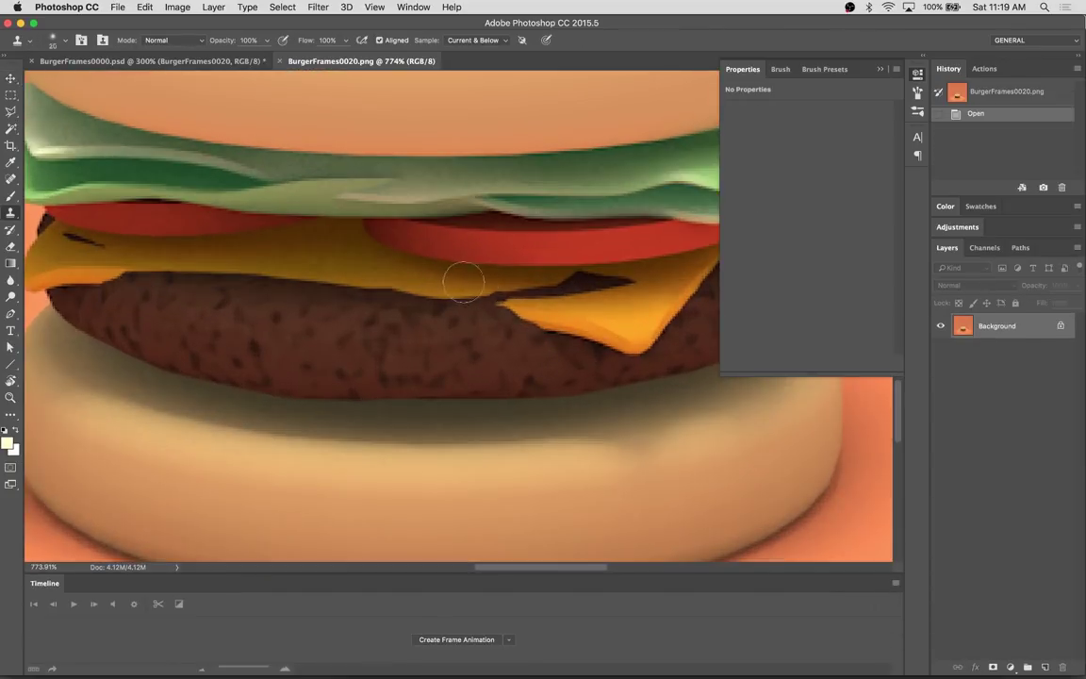
click(403, 266)
click(434, 268)
click(451, 268)
click(468, 269)
click(481, 279)
click(489, 298)
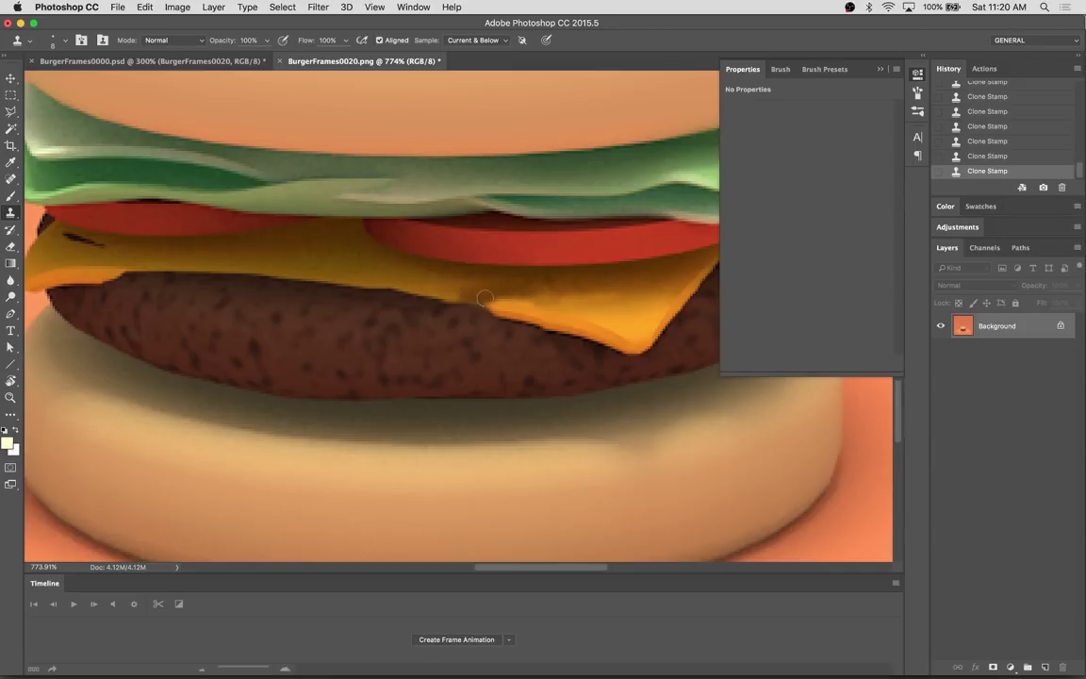
Save and close the touched-up BurgerFrames0020 frame
scroll(260, 278, left, 5)
scroll(260, 278, up, 2)
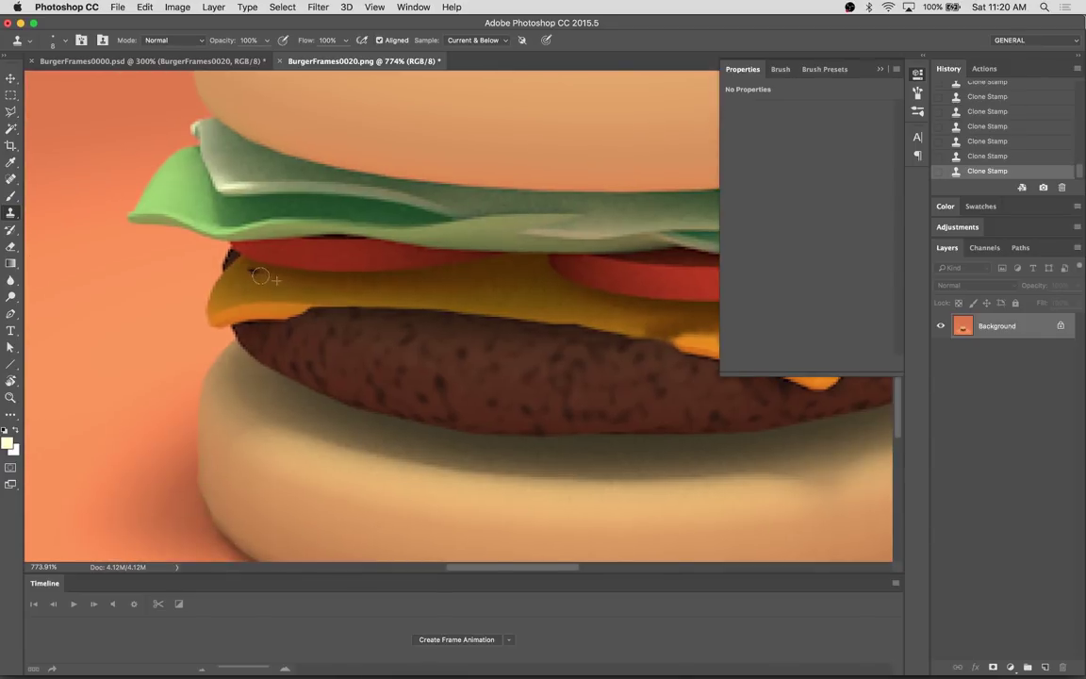
key(ctrl+s)
key(ctrl+w)
Check frames 21 and 22, then reopen BurgerFrames0020's contents for editing
click(585, 630)
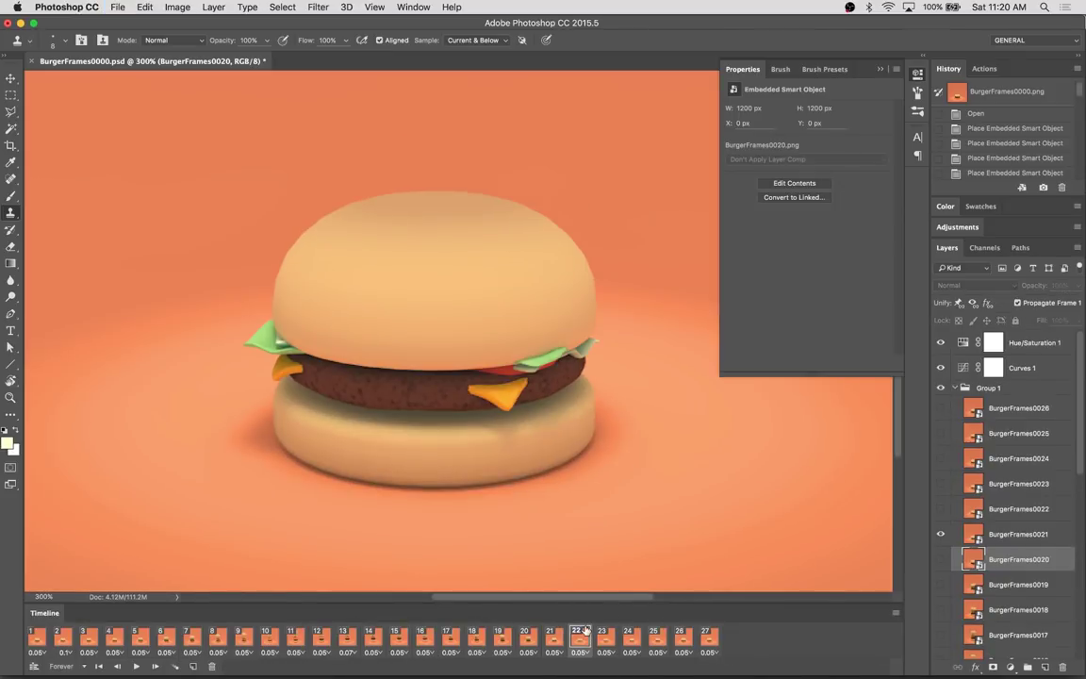
click(552, 639)
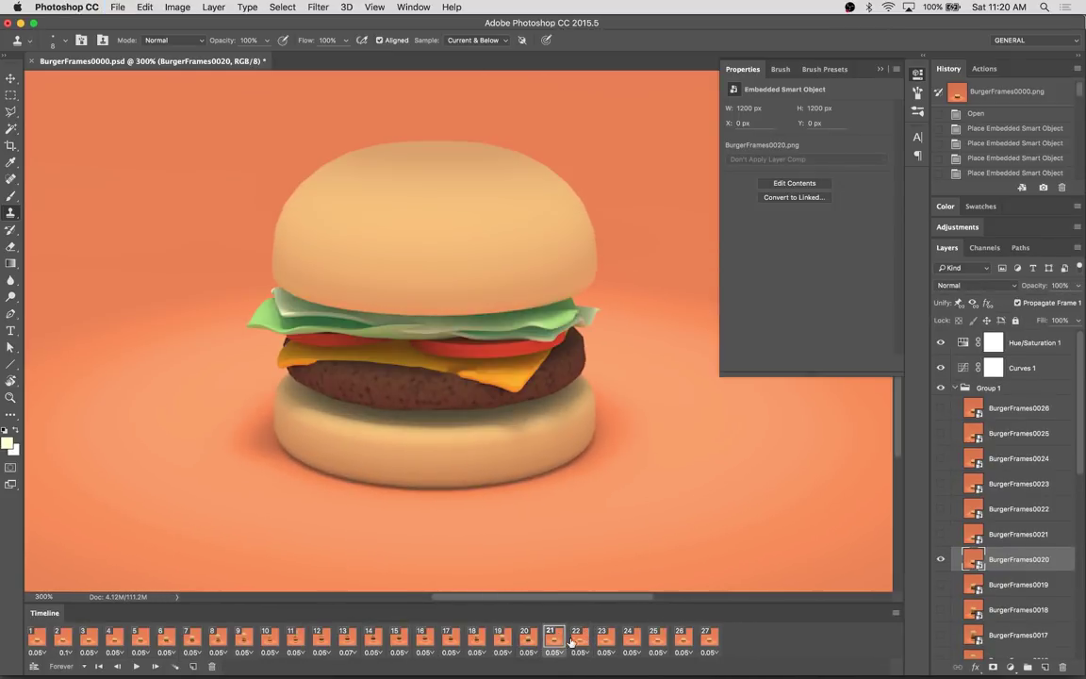
key(m)
double_click(974, 559)
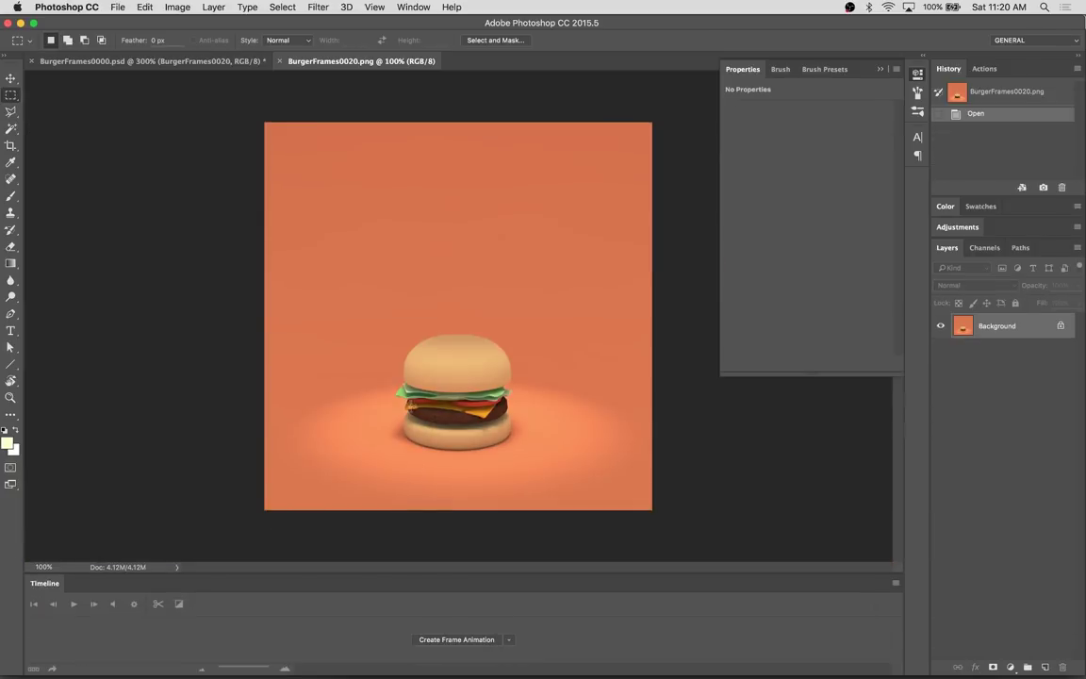
Copy a strip around the patty and paste it aligned over the burger in BurgerFrames0021
drag(399, 389, 510, 423)
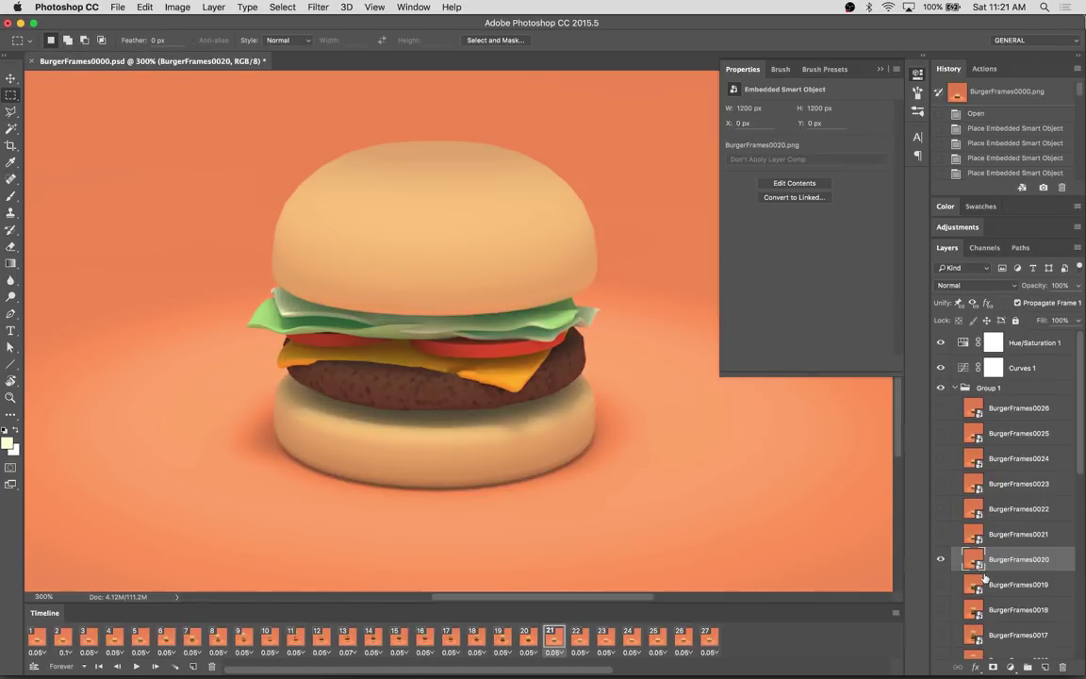
key(v)
key(ctrl+v)
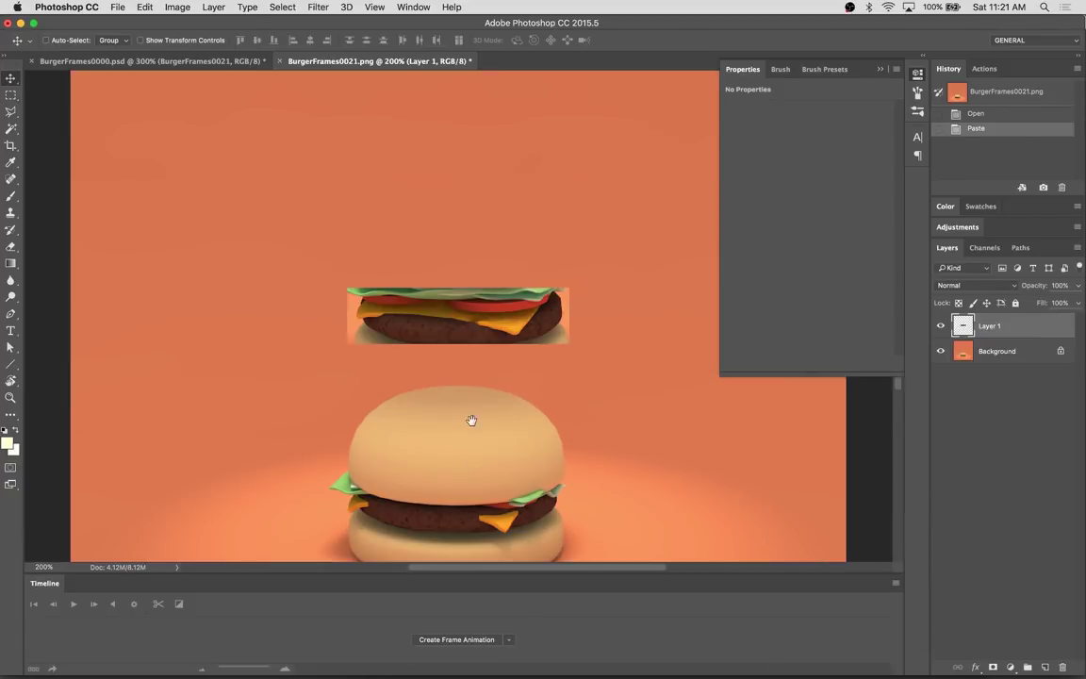
drag(470, 419, 514, 364)
alt+scroll(514, 364, up, 3)
drag(1035, 284, 1010, 292)
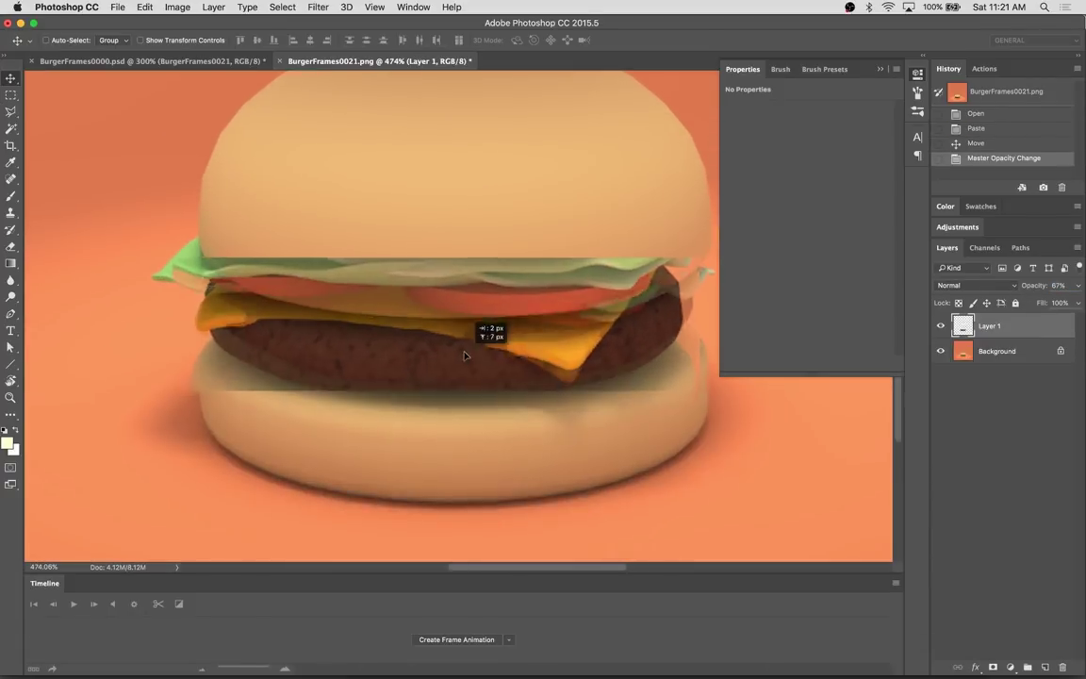
mouse_move(485, 327)
mouse_down()
mouse_move(478, 337)
mouse_move(477, 321)
mouse_up()
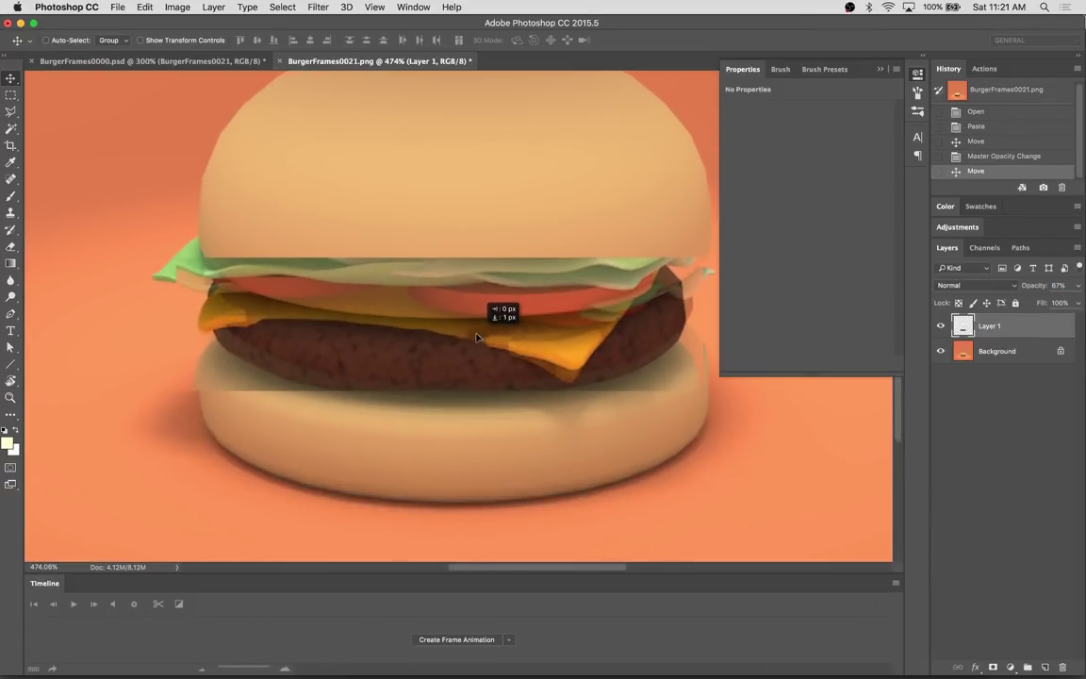
Mask the pasted strip, hiding its left end and the lettuce and tomato band
key(e)
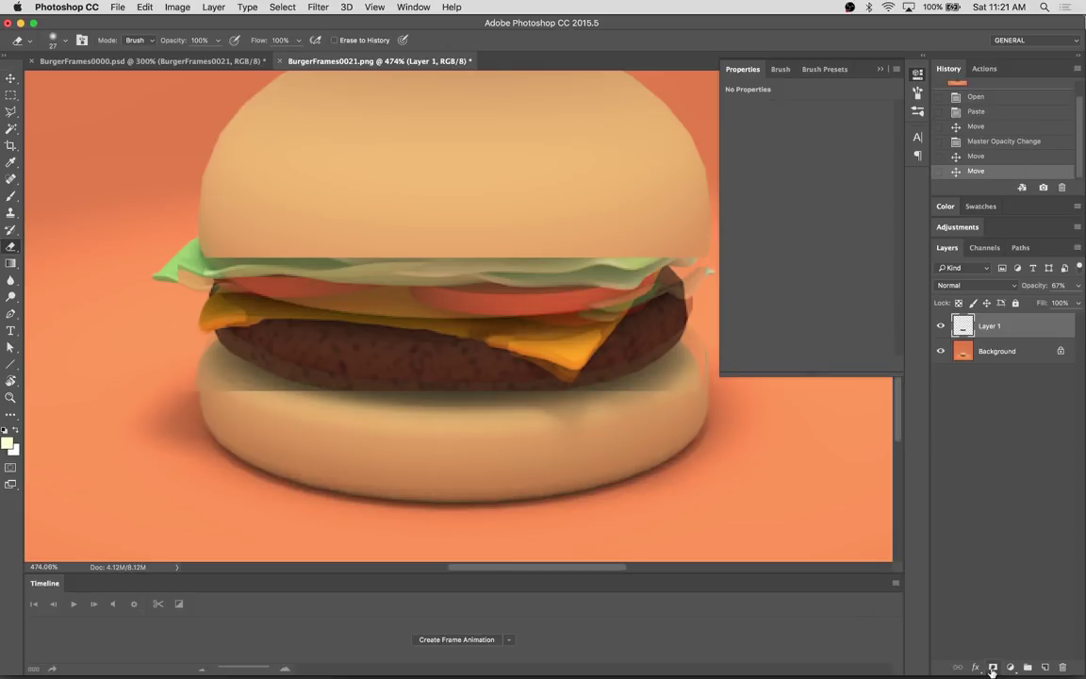
click(1011, 667)
key(bracketright)
key(bracketright)
key(bracketright)
click(358, 415)
drag(316, 378, 222, 330)
drag(273, 363, 325, 311)
drag(1035, 285, 1075, 285)
mouse_move(604, 321)
mouse_down()
mouse_move(627, 297)
mouse_move(566, 250)
mouse_up()
drag(603, 255, 528, 245)
drag(622, 245, 255, 259)
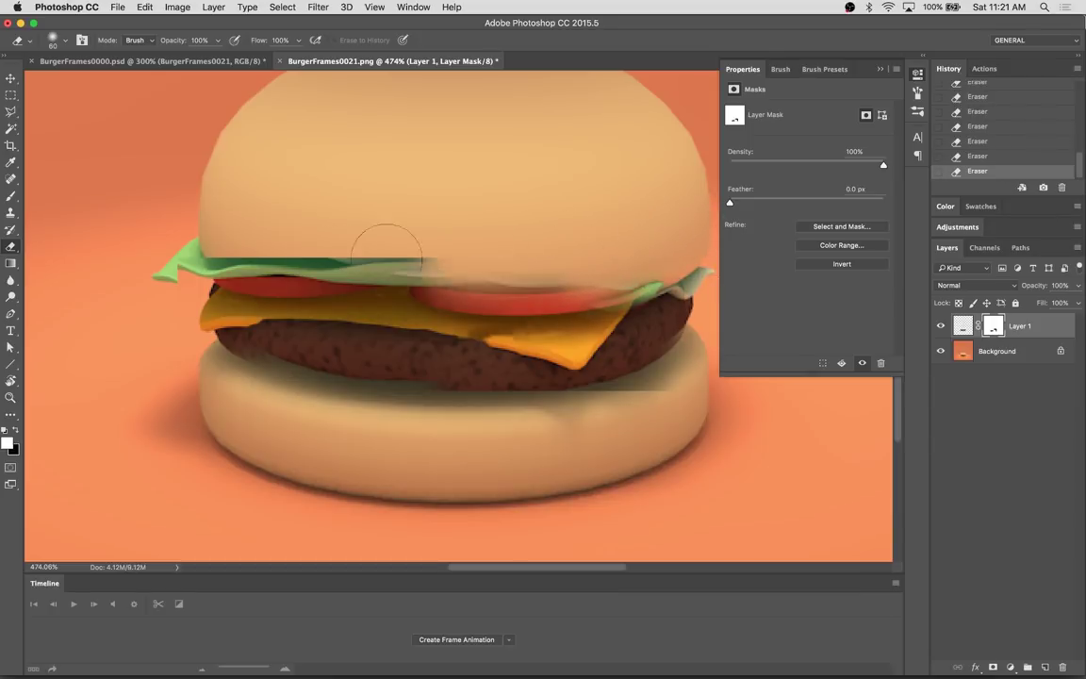
Replace the left and right tomato bands with bun, comparing with the patch on and off
right_click(453, 247)
key(Escape)
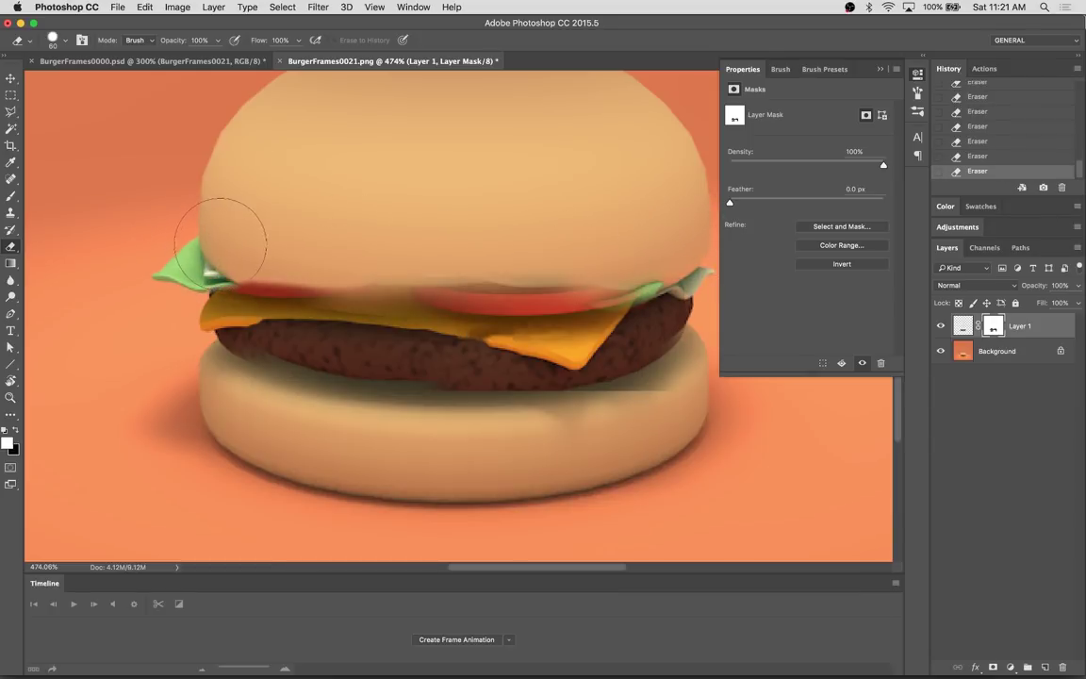
drag(320, 237, 427, 263)
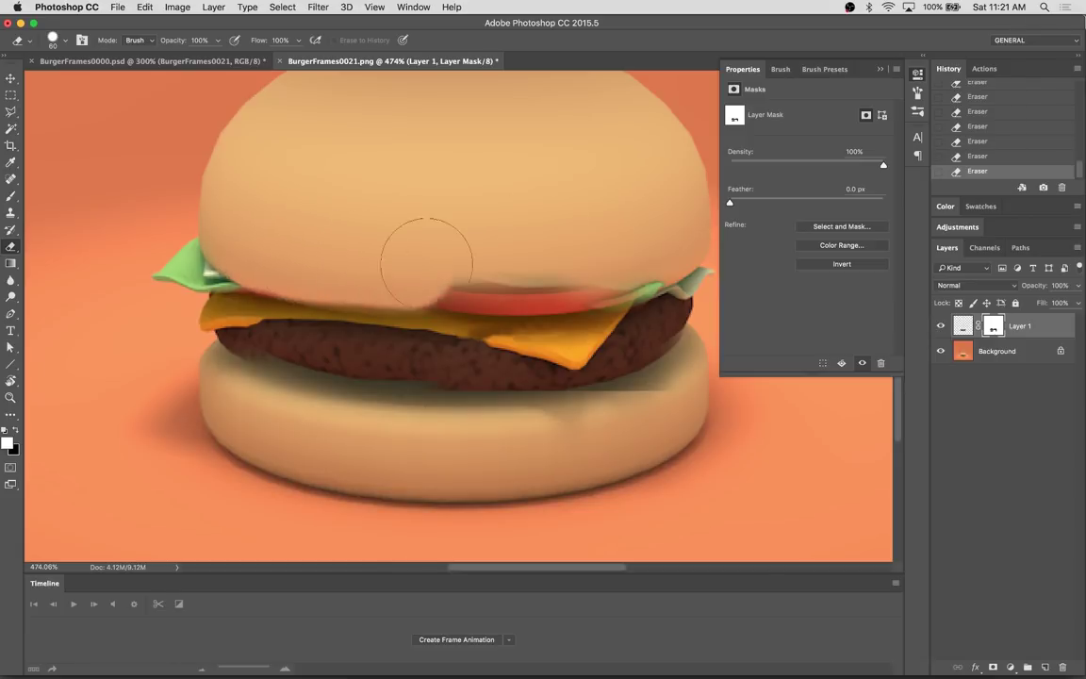
drag(630, 242, 421, 264)
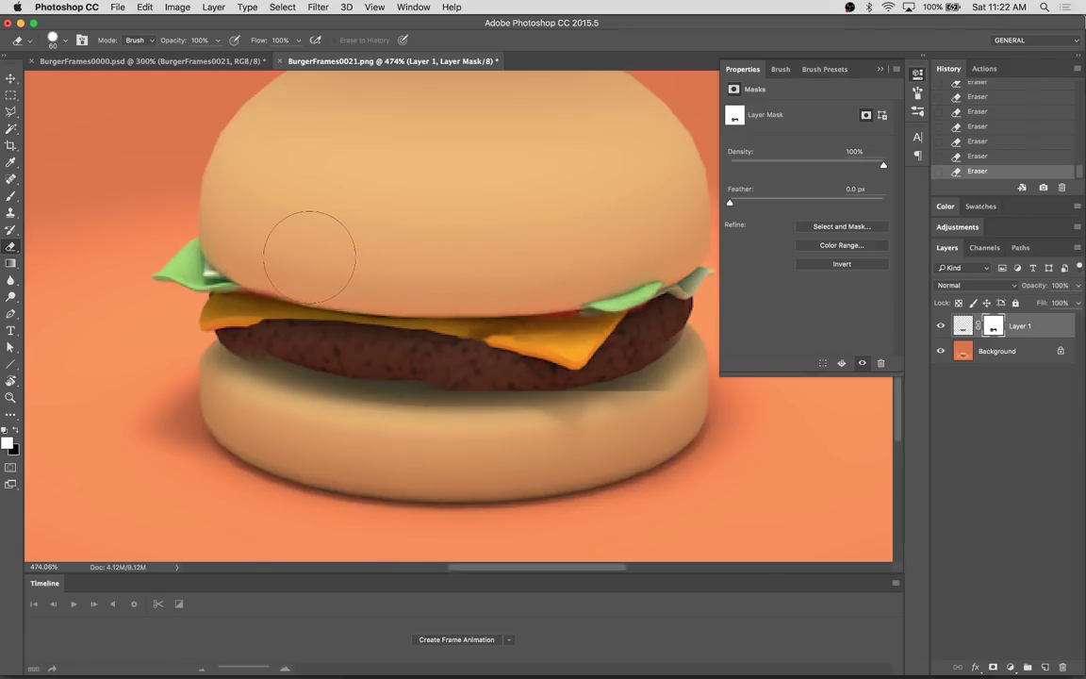
click(940, 325)
click(940, 326)
click(940, 325)
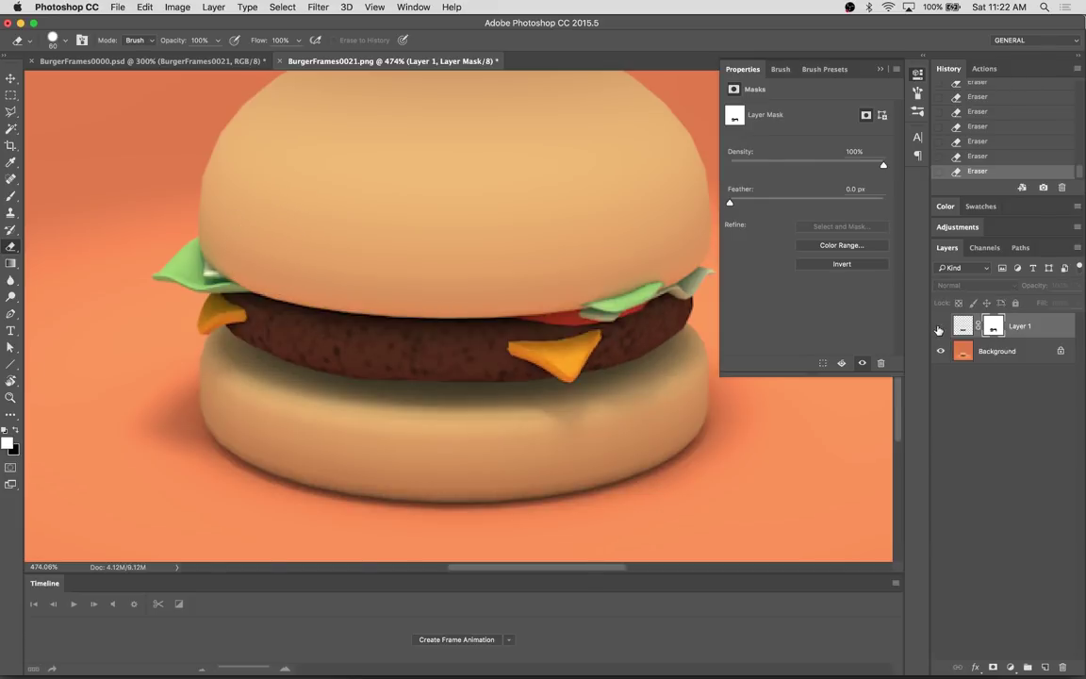
click(940, 326)
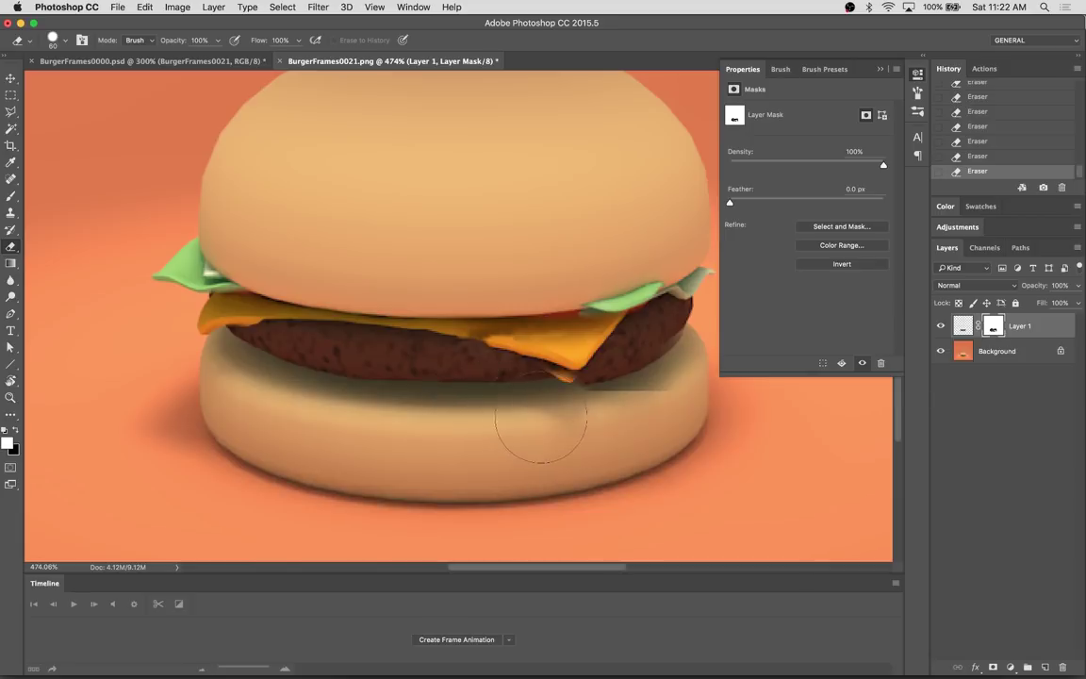
Blend the hard edge under the patty and hide the stray cheese tip
key(x)
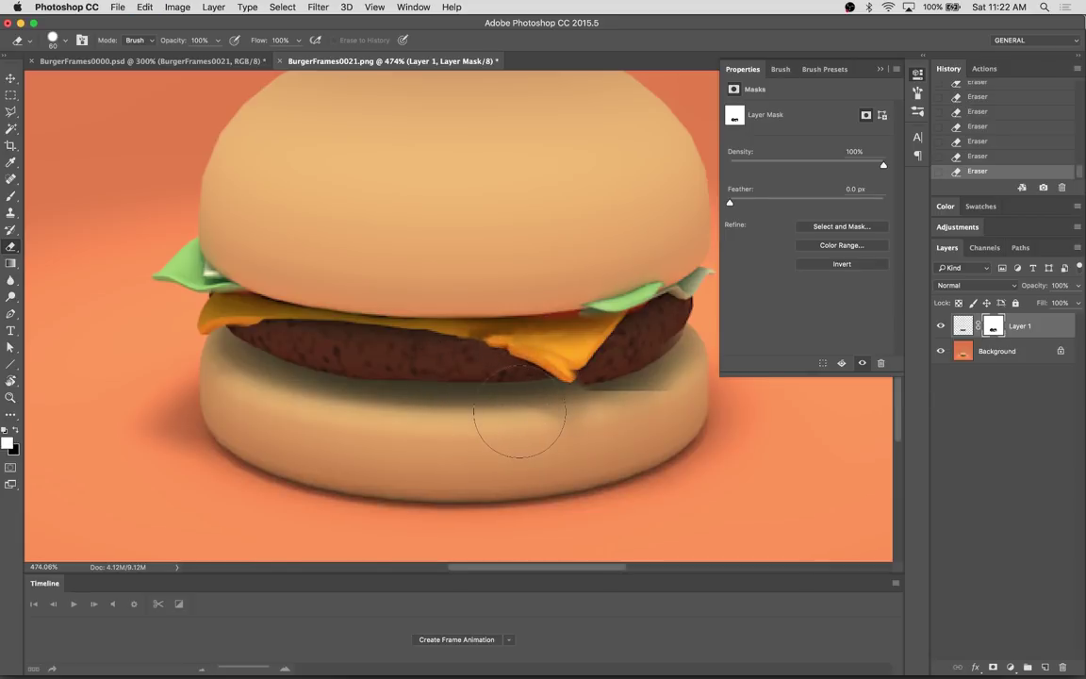
mouse_move(520, 418)
mouse_down()
mouse_move(468, 370)
mouse_move(641, 382)
mouse_up()
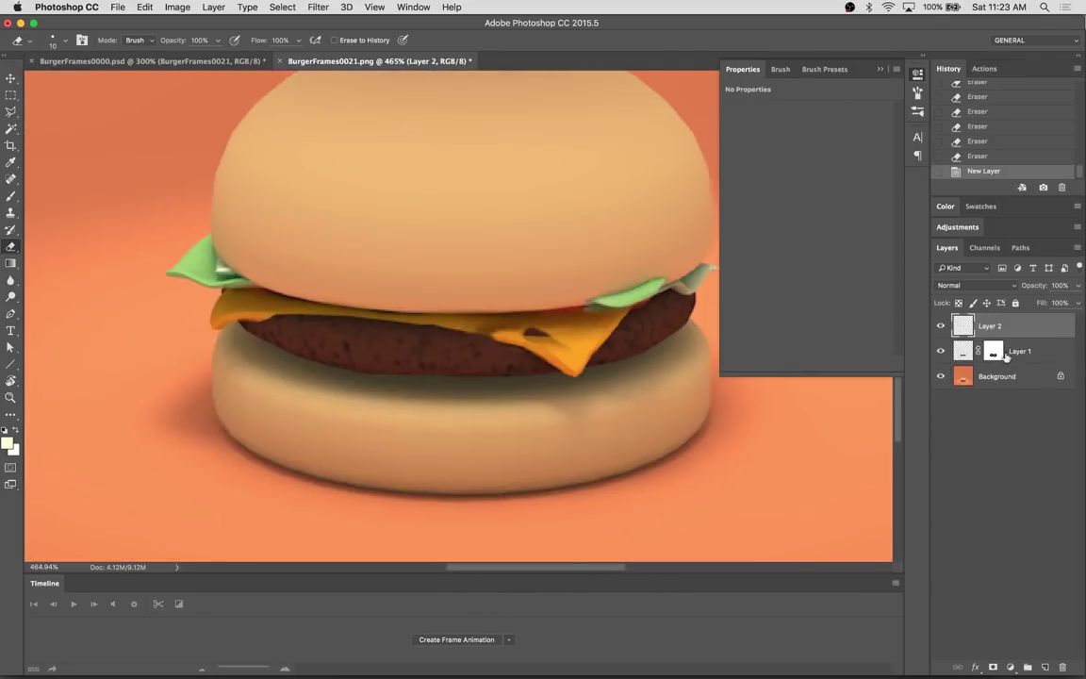
key(e)
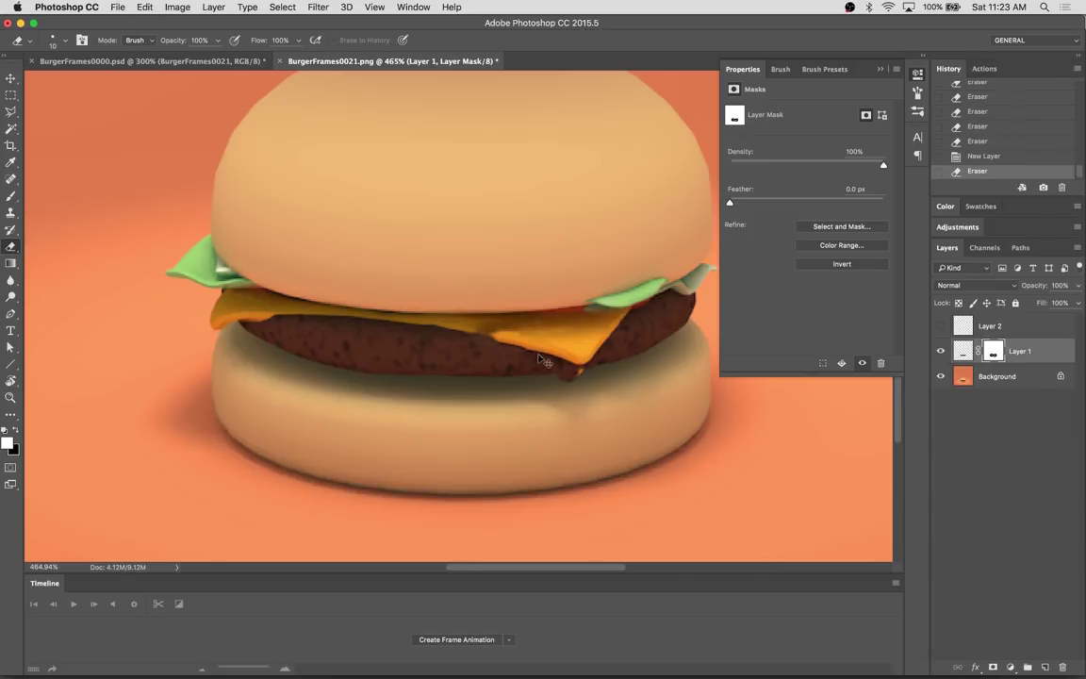
key(x)
drag(567, 373, 549, 375)
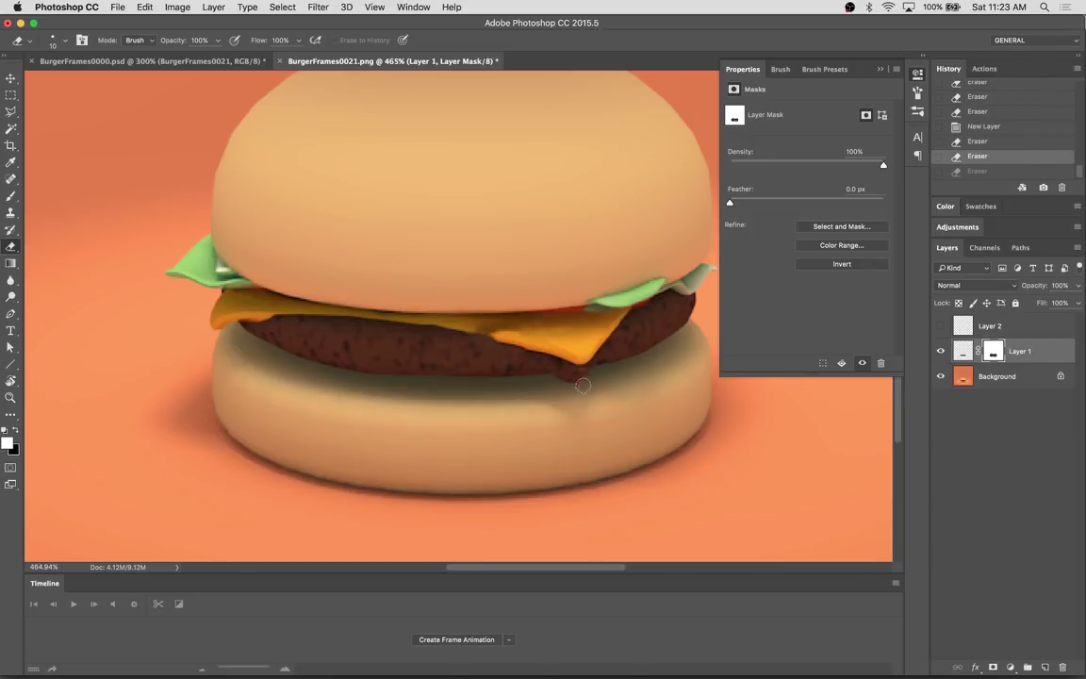
Zoom out and save the frame, confirming the layers get merged
key(ctrl+minus)
key(ctrl+minus)
key(ctrl+minus)
key(v)
key(ctrl+plus)
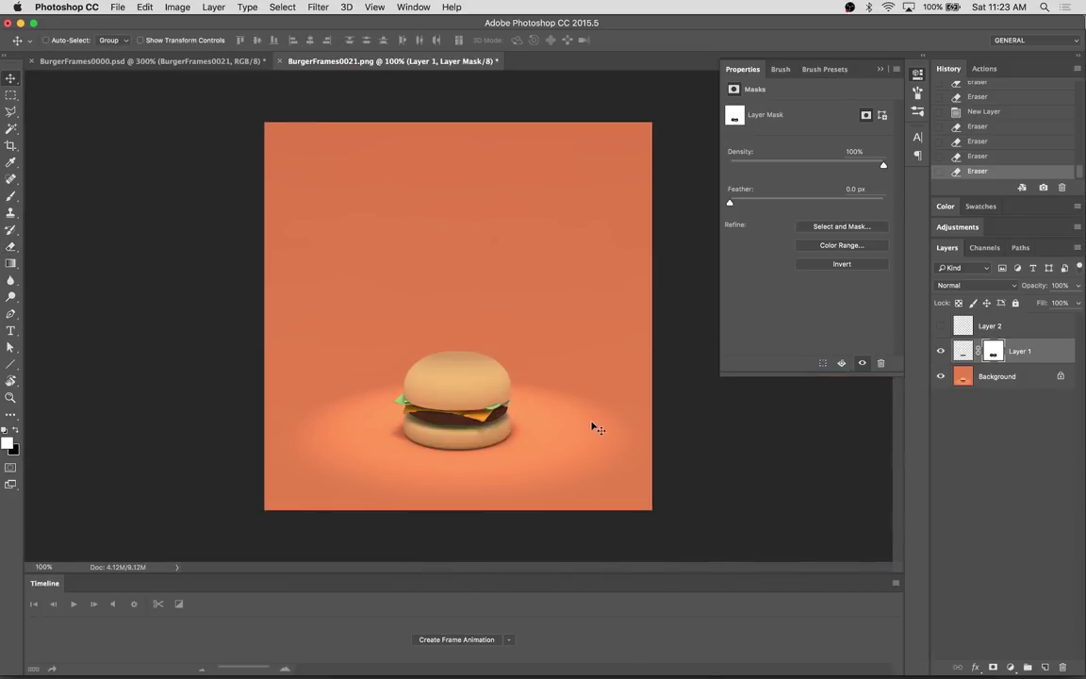
key(ctrl+s)
click(640, 258)
click(1037, 376)
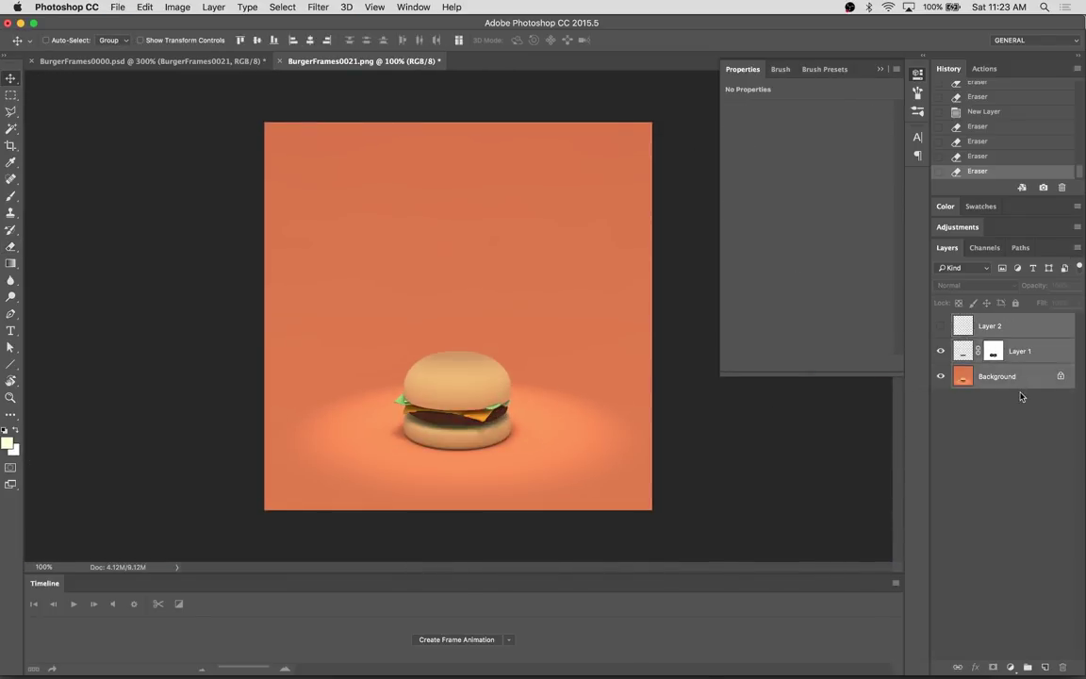
key(ctrl+s)
Close the frame 21 file and step through frames 20 to 23 to check the fix
key(ctrl+w)
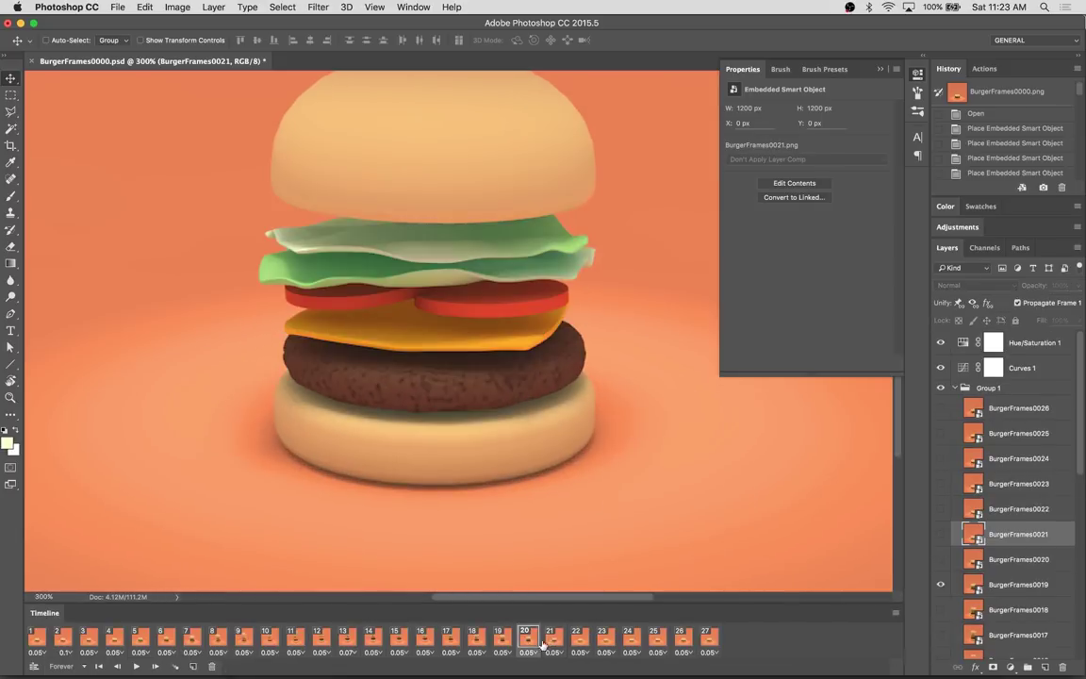
click(605, 639)
click(581, 640)
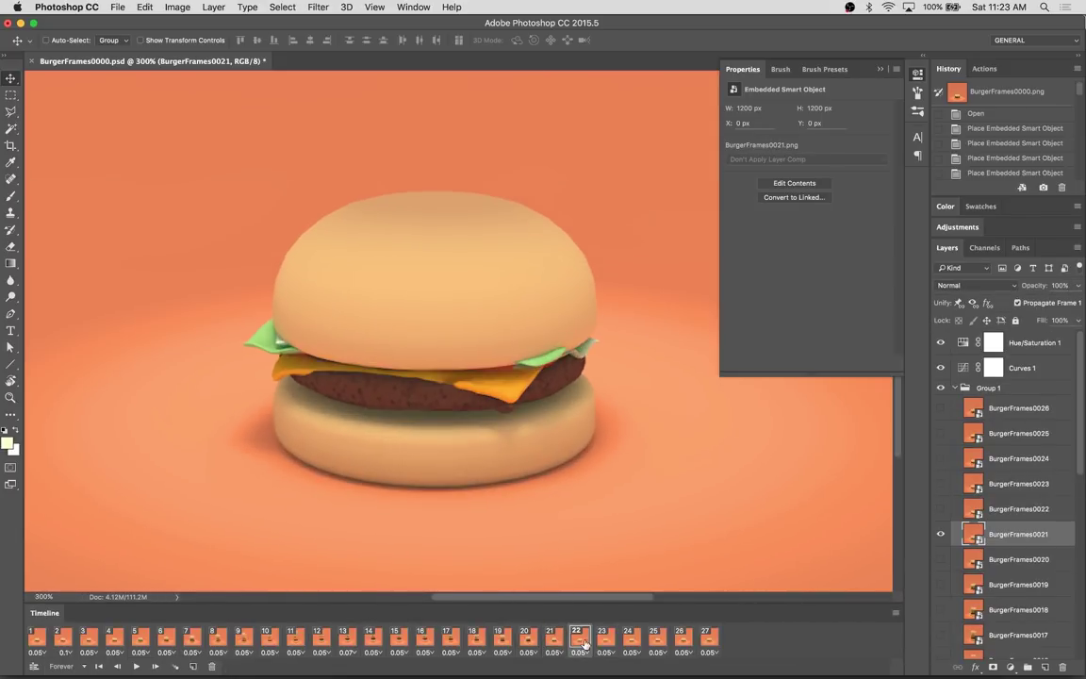
click(610, 645)
click(570, 640)
click(547, 639)
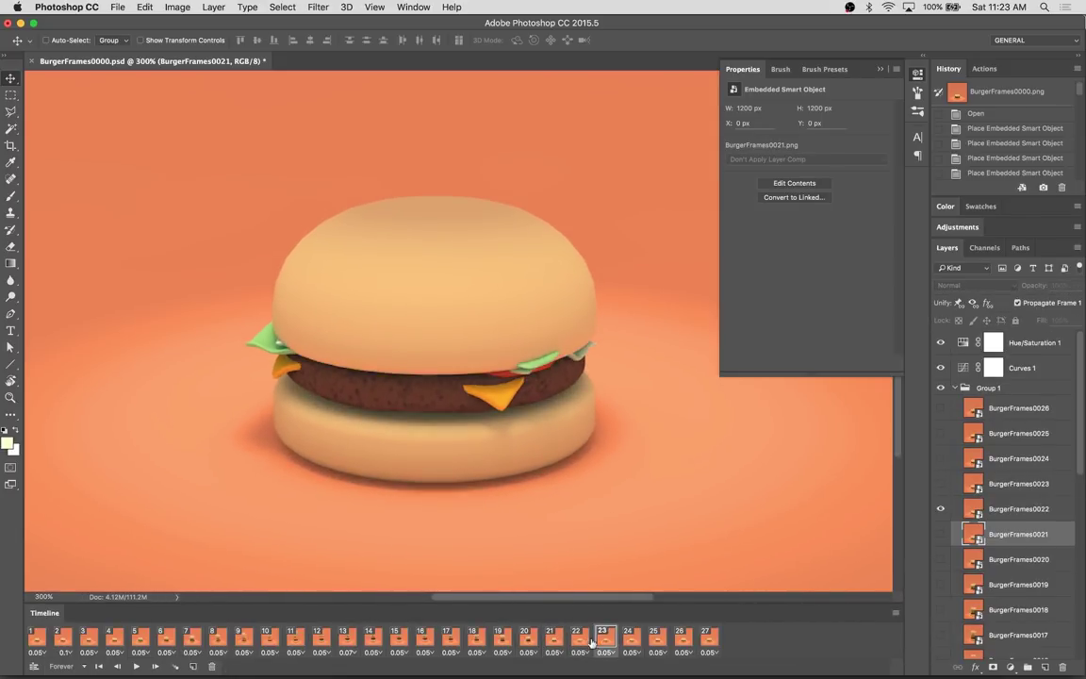
click(581, 640)
Play the animation, review frames through 25, then open BurgerFrames0024's smart object
click(137, 665)
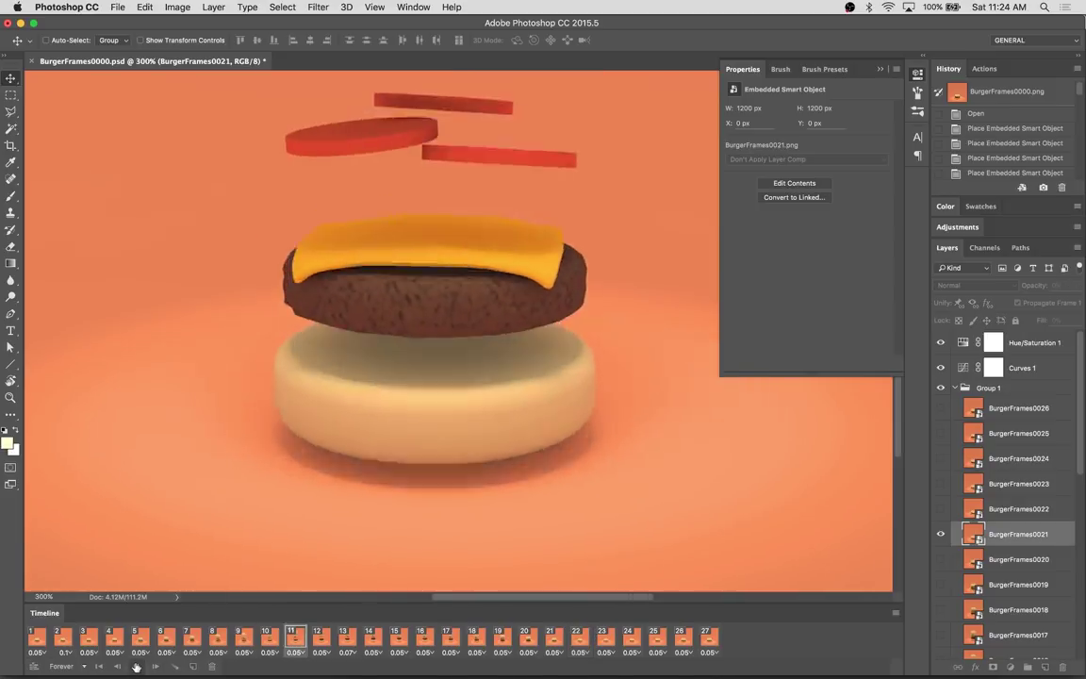
click(137, 666)
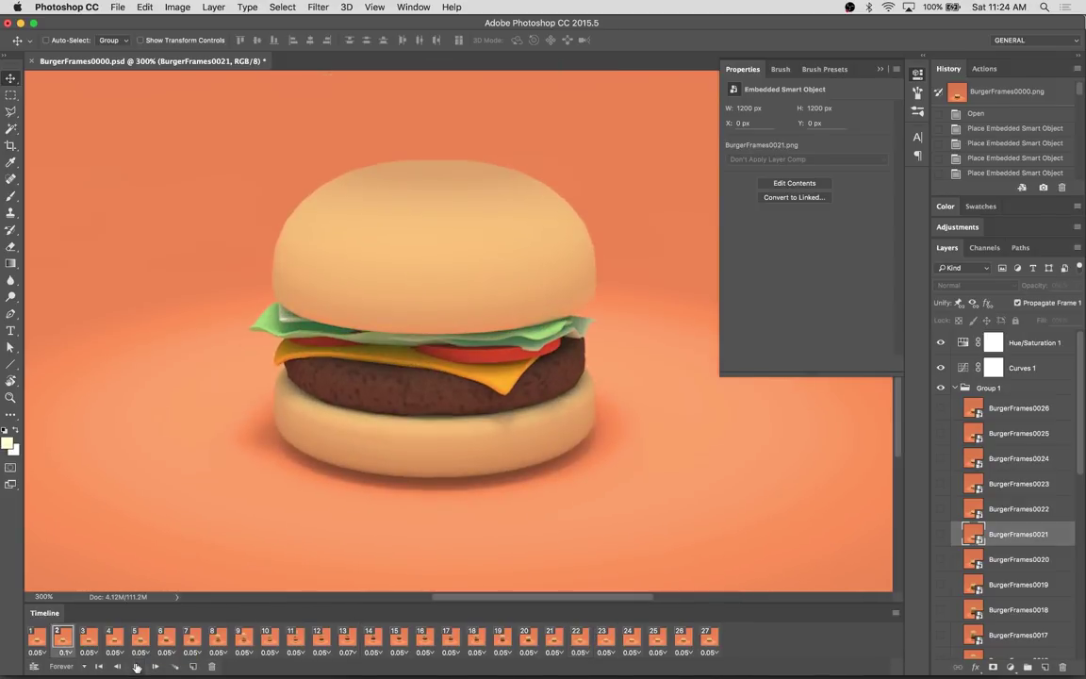
click(581, 639)
click(550, 640)
click(524, 640)
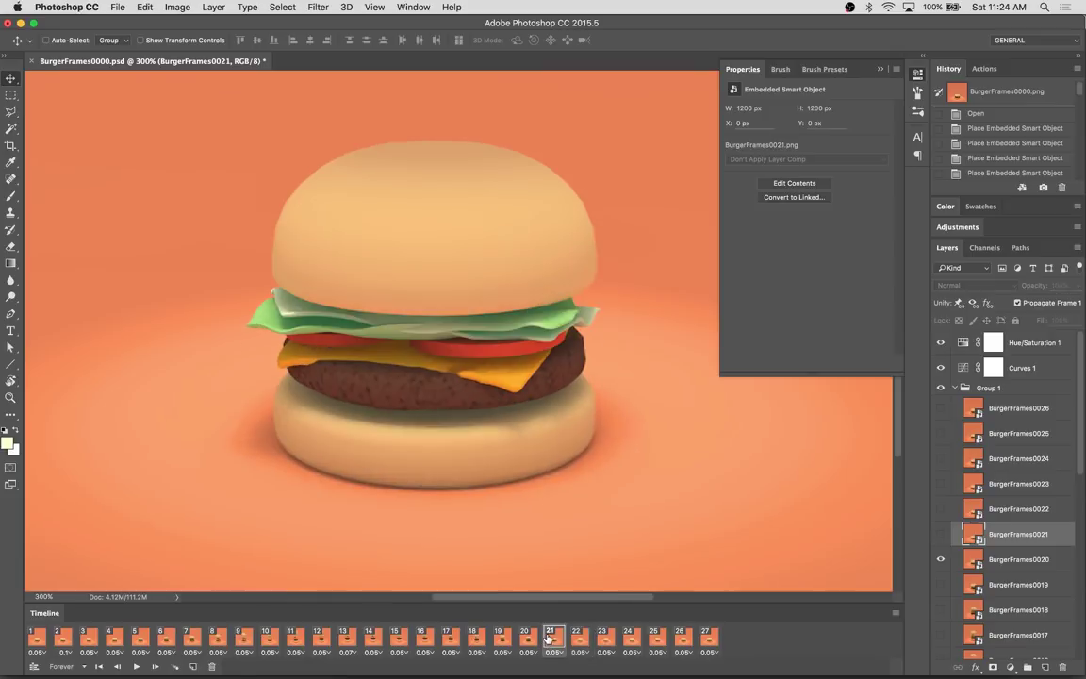
click(498, 640)
click(604, 639)
click(630, 639)
click(656, 640)
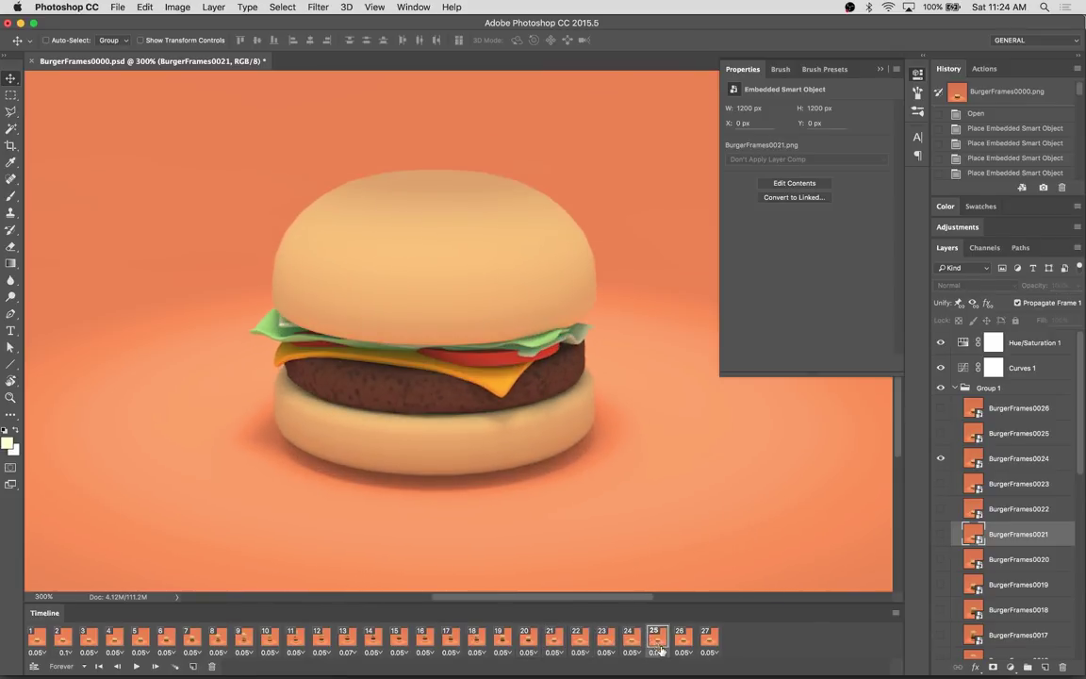
double_click(979, 462)
Copy a patty strip from BurgerFrames0024, then open frame 22's BurgerFrames0022 smart object
key(m)
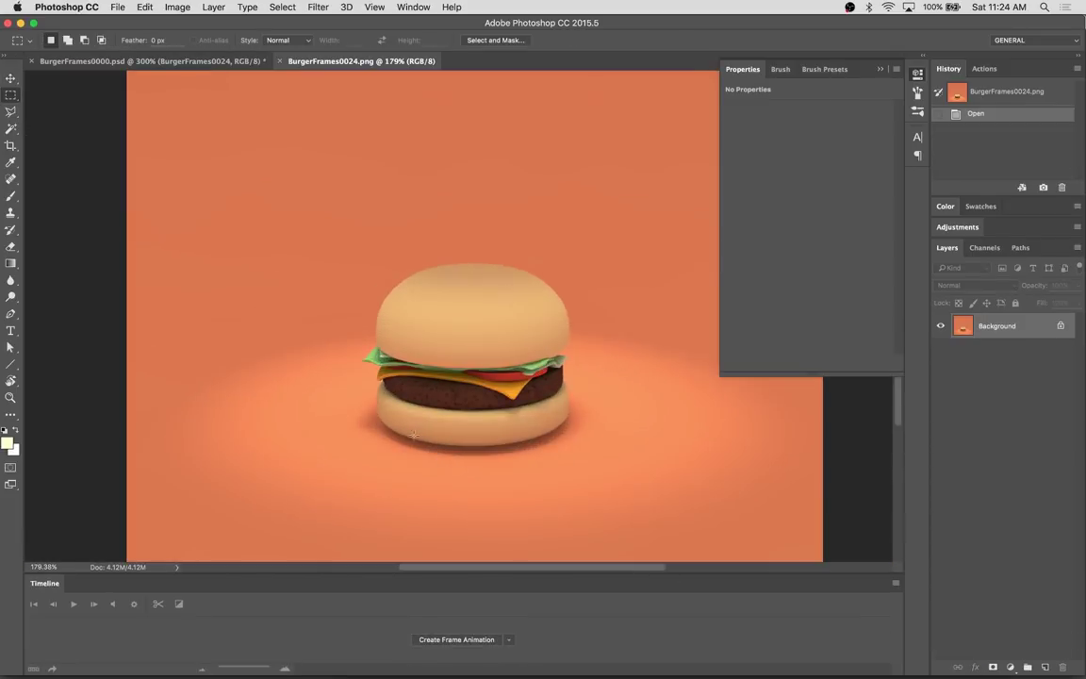
drag(364, 356, 574, 411)
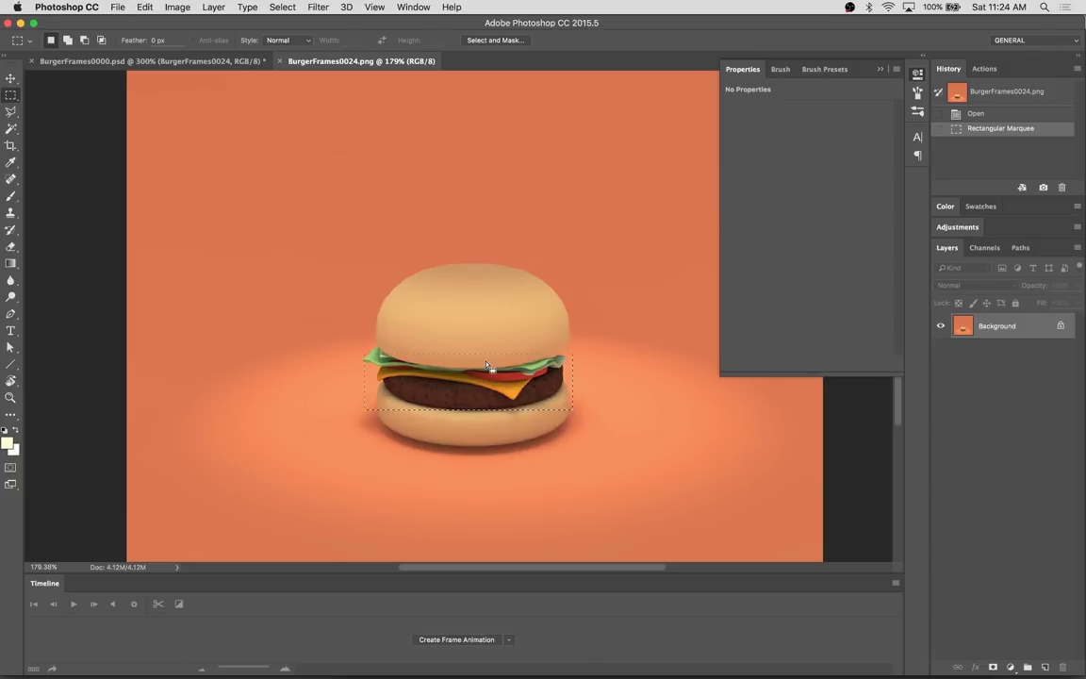
key(super+w)
click(604, 640)
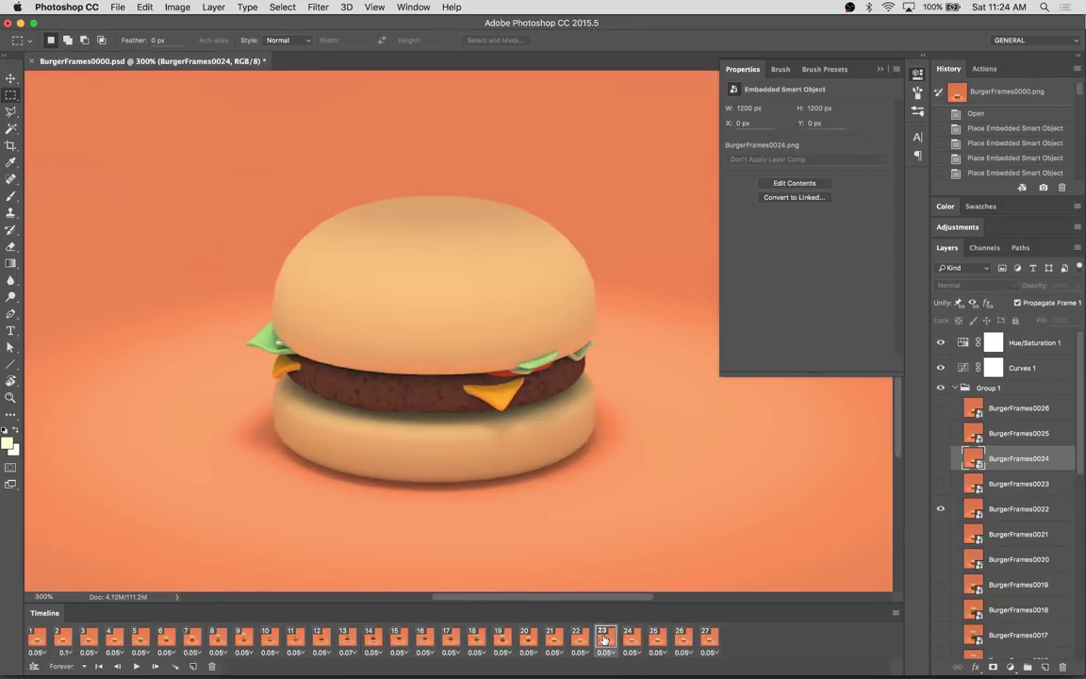
click(550, 639)
click(575, 639)
double_click(974, 510)
Paste the patty strip and align it over the burger at 58% opacity
key(ctrl+v)
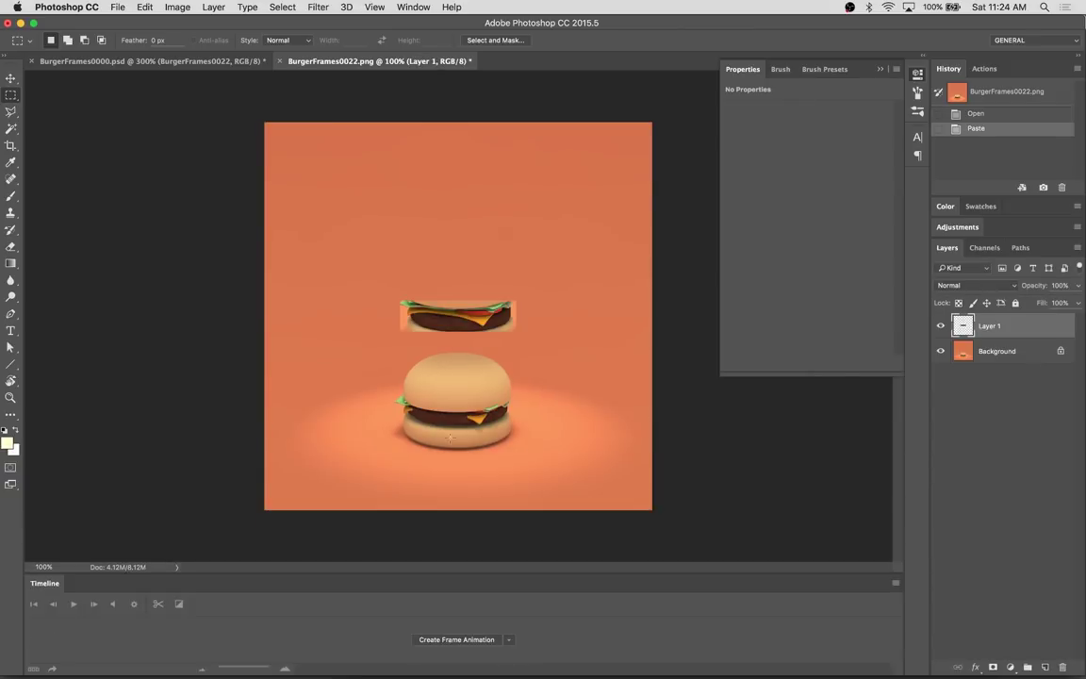
key(v)
drag(472, 316, 460, 311)
alt+scroll(459, 427, up, 3)
drag(459, 427, 454, 417)
key(5)
key(8)
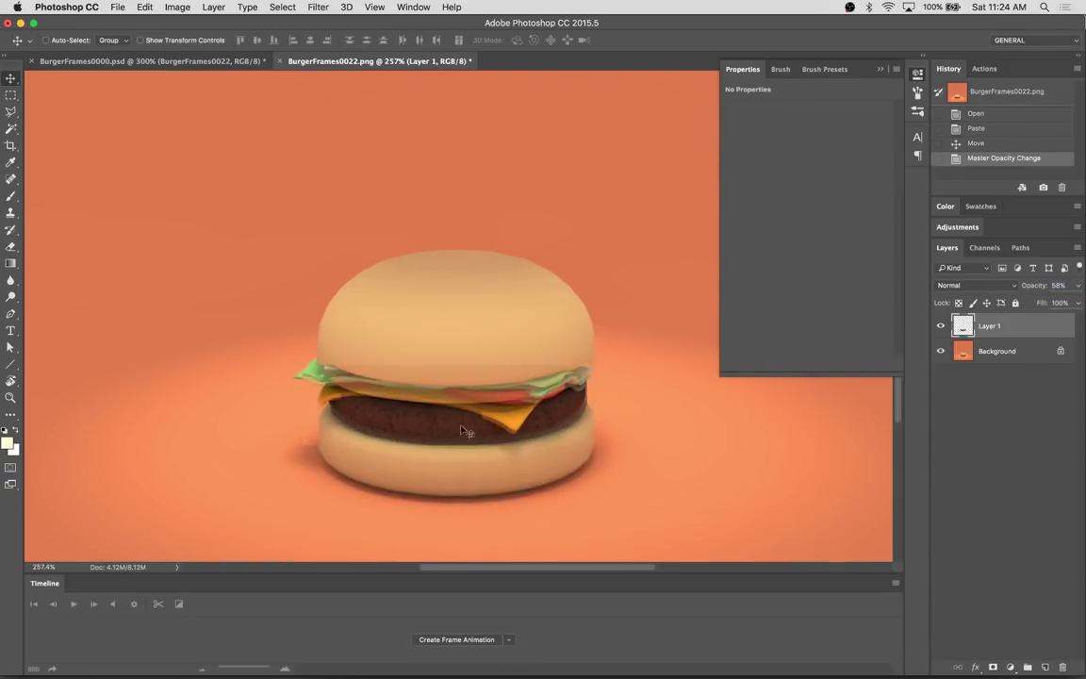
key(Down)
alt+scroll(427, 464, up, 5)
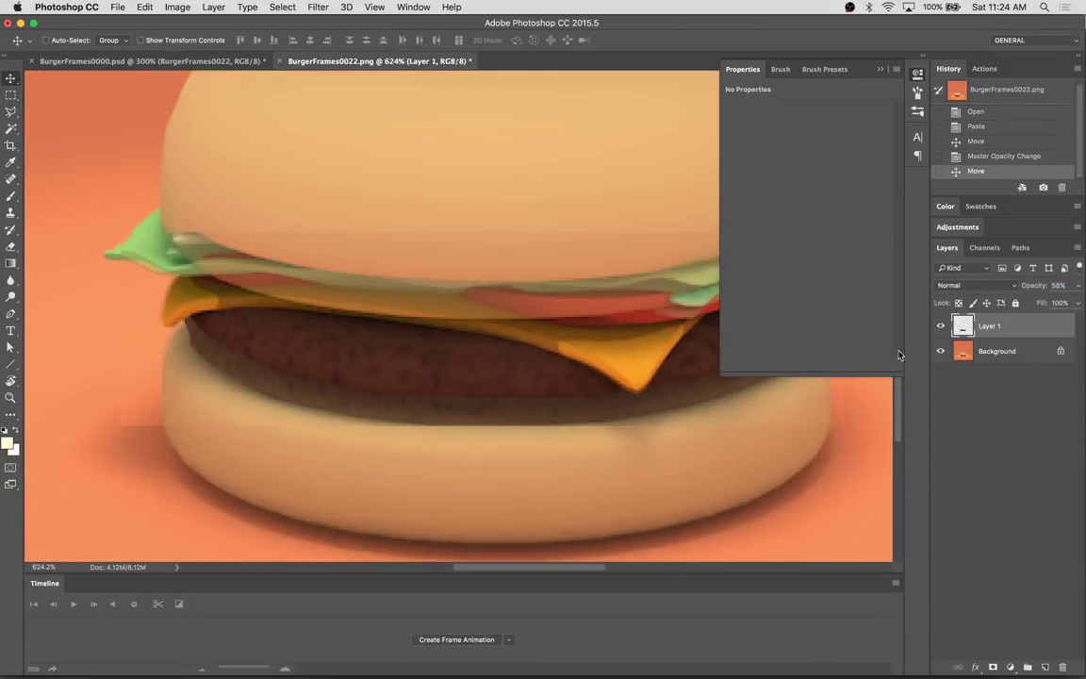
Add a mask to the overlay and erase the grey smear under the top bun
click(993, 667)
alt+scroll(465, 545, down, 2)
key(e)
mouse_move(198, 406)
mouse_down()
mouse_move(243, 436)
mouse_move(293, 448)
mouse_move(377, 429)
mouse_move(585, 415)
mouse_move(733, 421)
mouse_up()
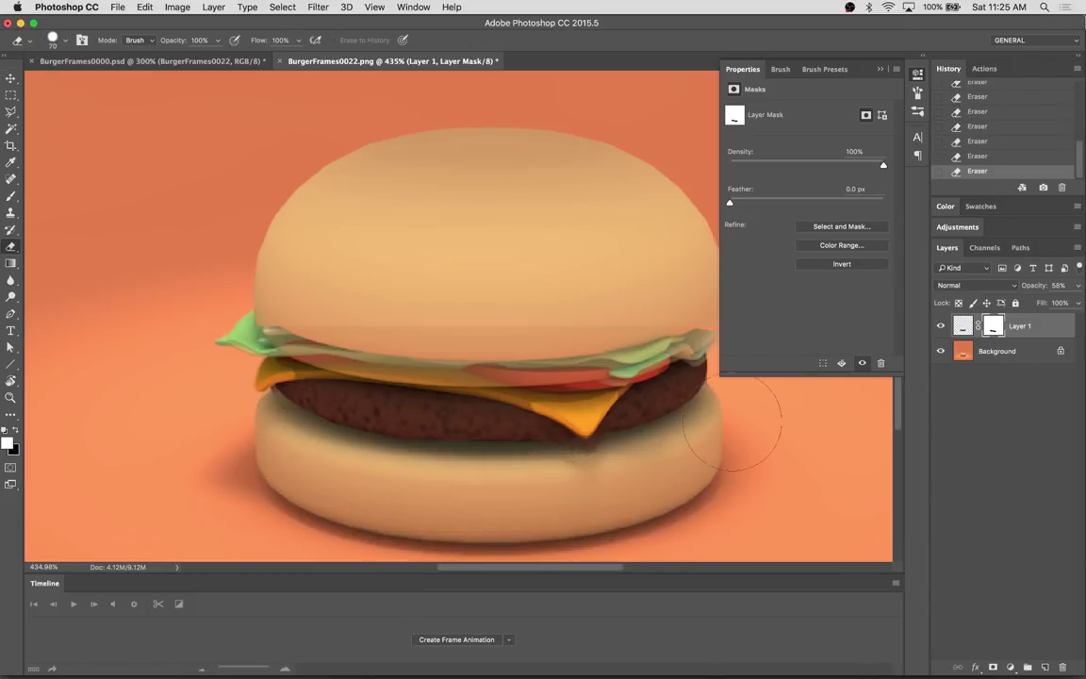
mouse_move(683, 278)
mouse_down()
mouse_move(400, 315)
mouse_move(231, 308)
mouse_up()
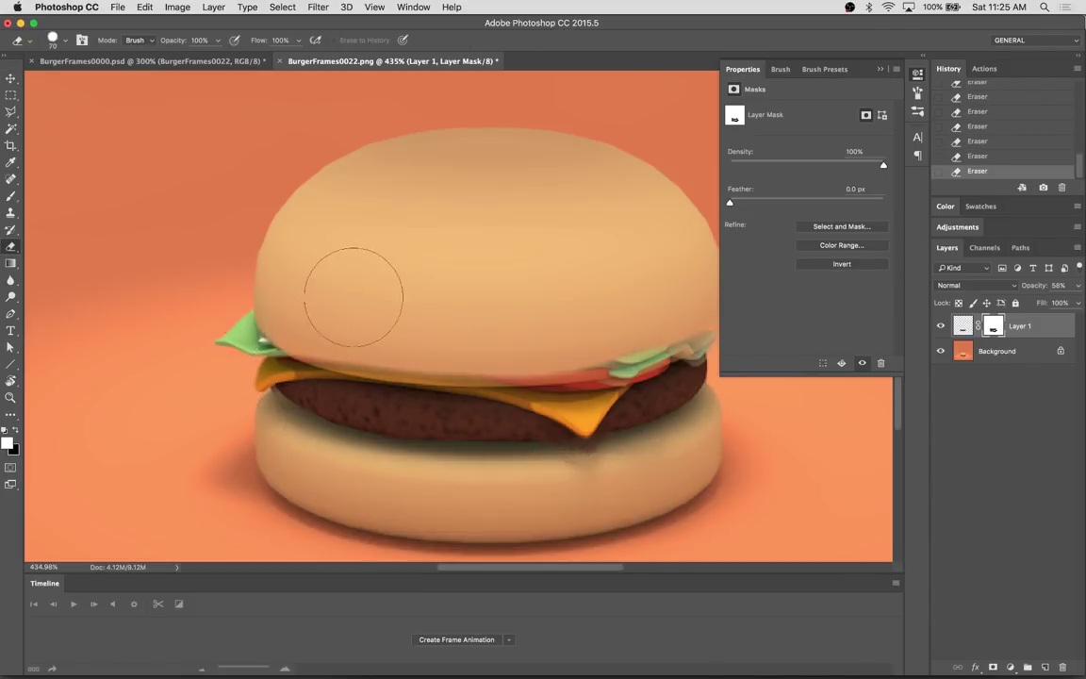
drag(594, 300, 533, 269)
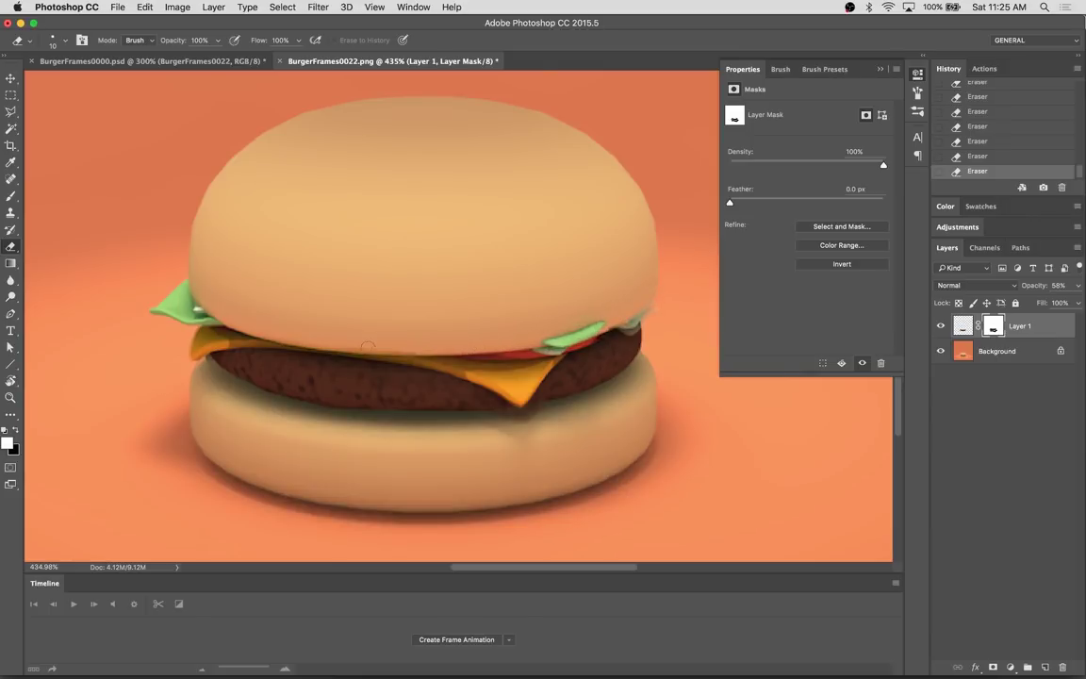
Set the overlay to 100% opacity, merge it down, and save and close BurgerFrames0022
drag(1035, 284, 1057, 286)
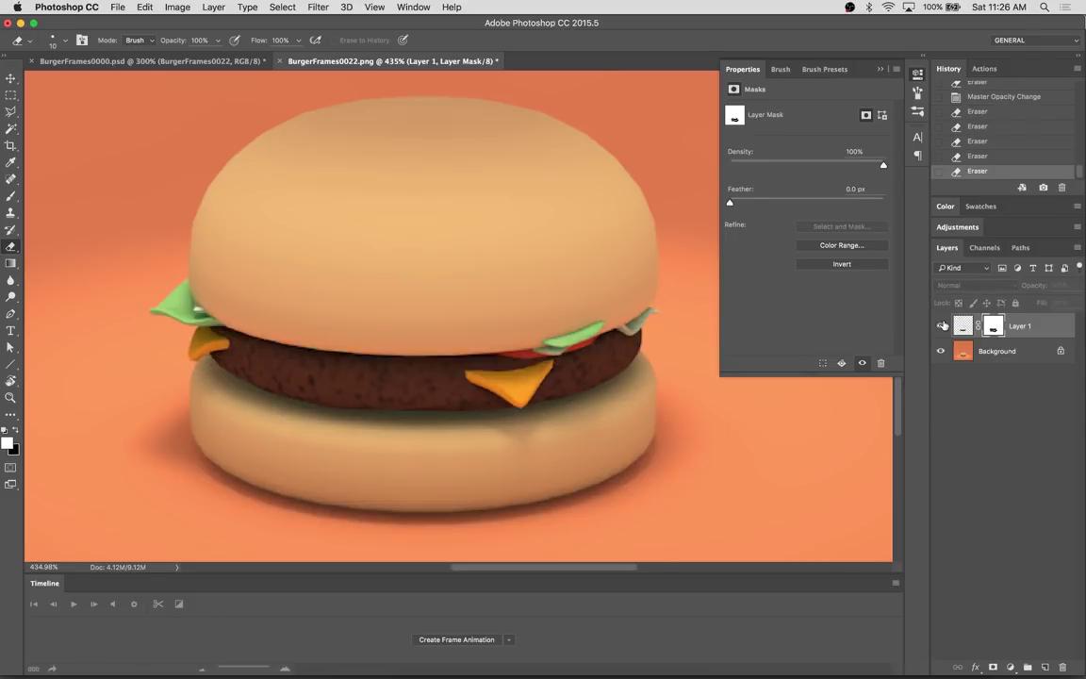
key(ctrl+1)
key(ctrl+s)
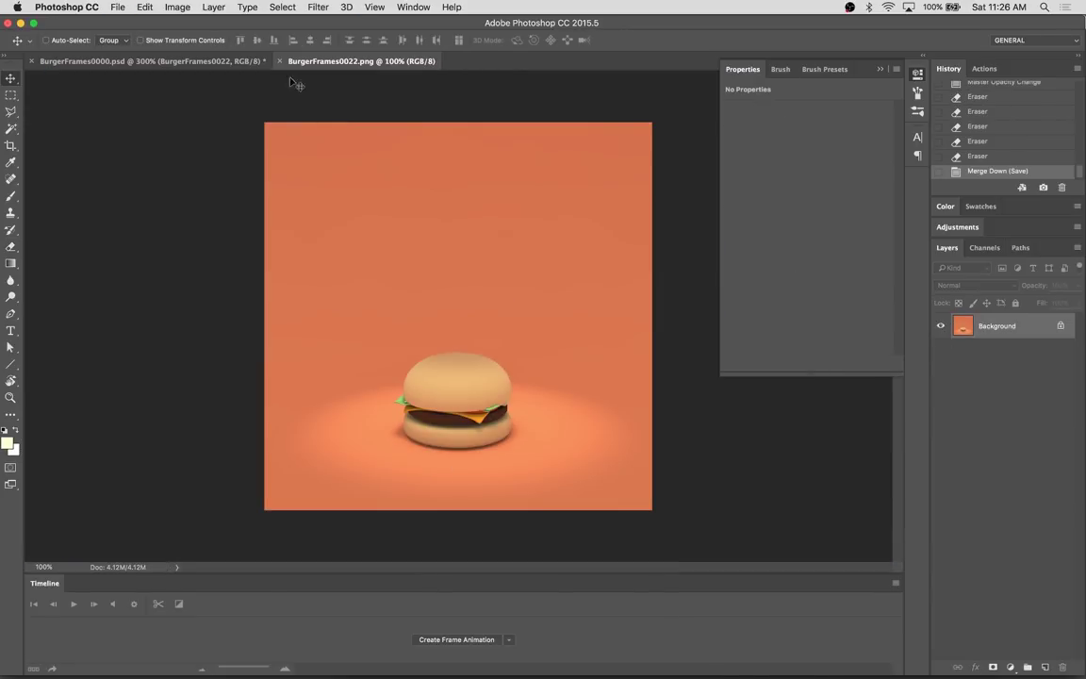
click(282, 60)
Position the pasted overlay over the burger at 44% opacity, nudged slightly up
click(138, 667)
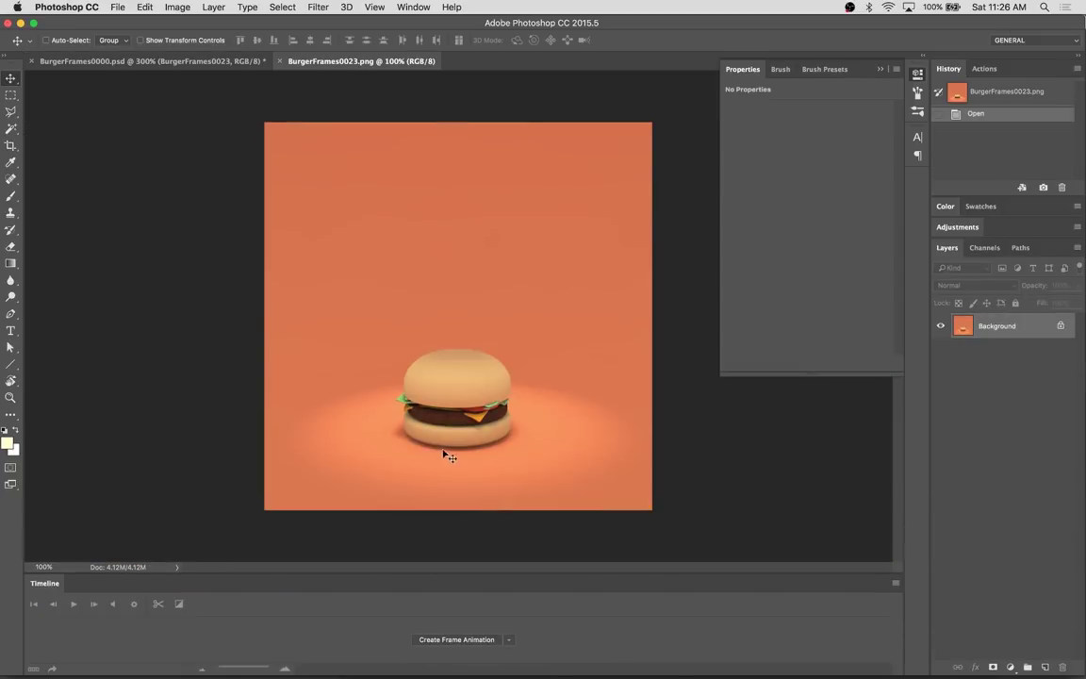
mouse_move(448, 456)
mouse_down()
mouse_move(478, 407)
mouse_move(471, 453)
mouse_up()
alt+scroll(477, 408, up, 5)
key(4)
key(4)
key(Up)
key(Up)
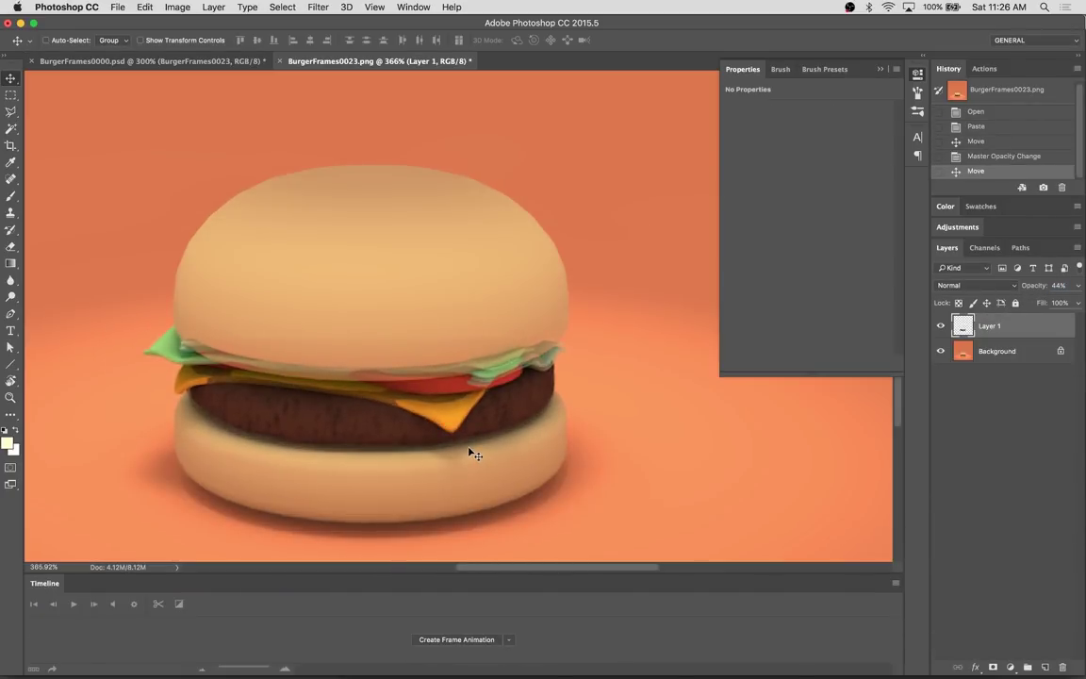
Add a mask to the overlay and fill it black to hide the overlay
click(993, 666)
key(ctrl+a)
key(Delete)
key(ctrl+d)
alt+scroll(189, 407, up, 3)
Paint in the cheese and lettuce edges with a 23 px brush at 100% opacity
key(b)
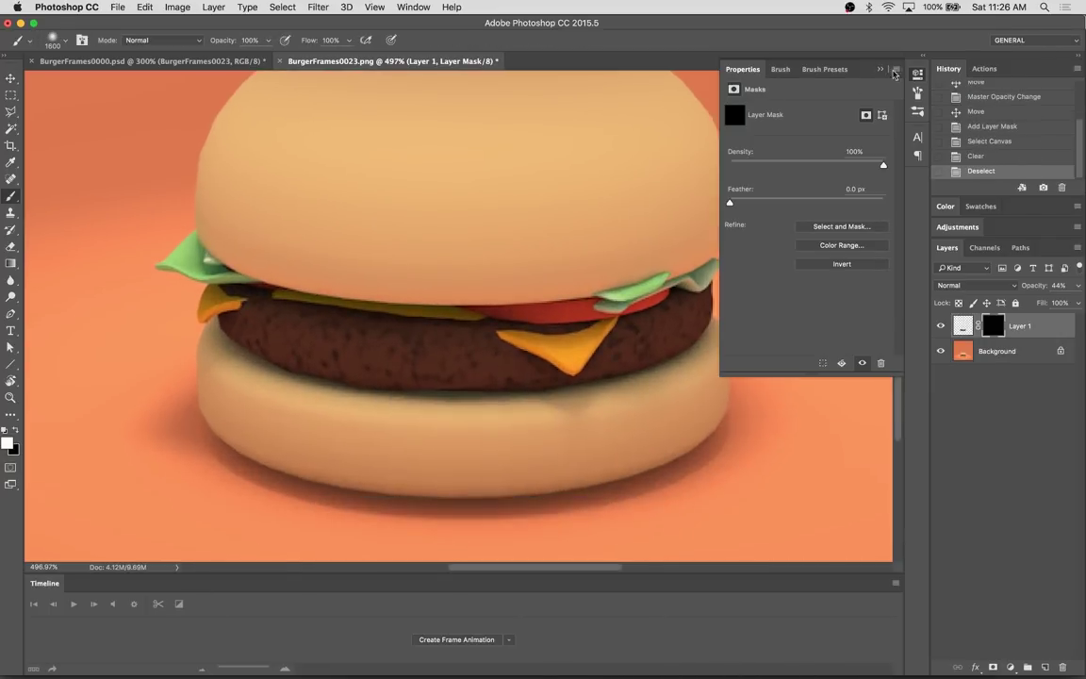
right_click(264, 296)
text(23)
key(Return)
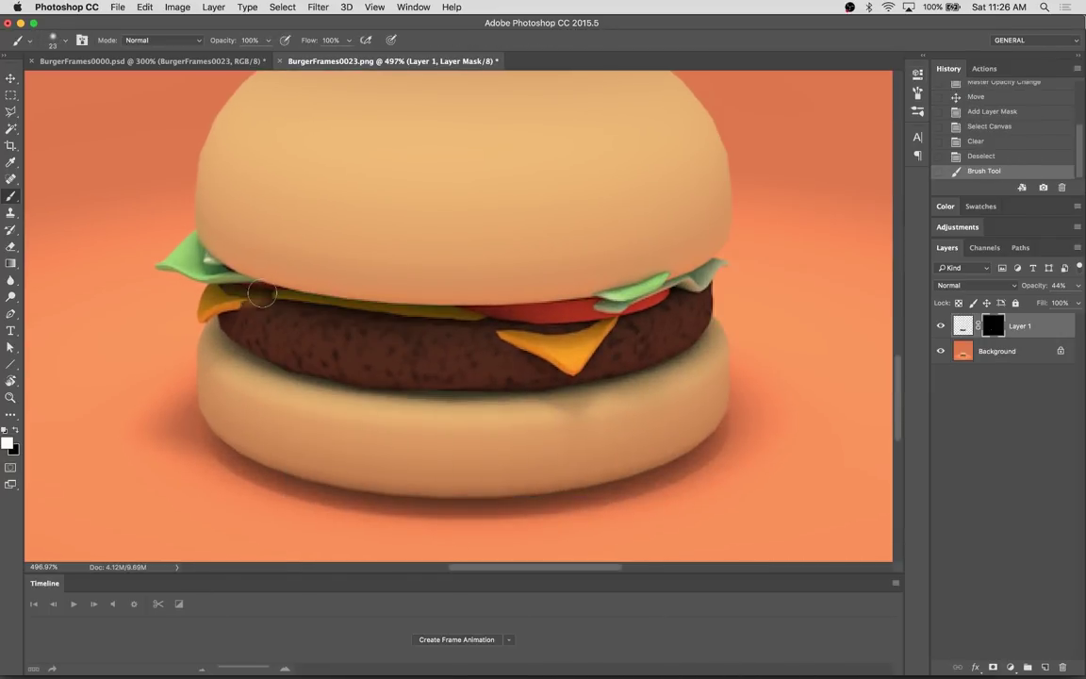
mouse_move(212, 273)
mouse_down()
mouse_move(250, 269)
mouse_move(235, 264)
mouse_up()
key(0)
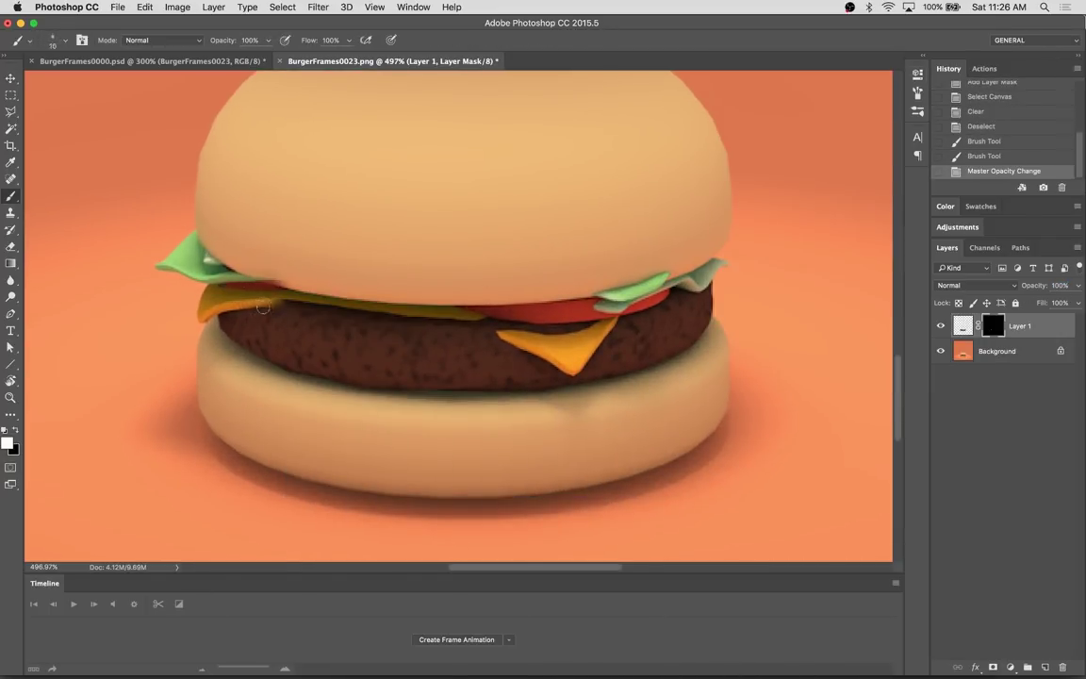
mouse_move(264, 307)
mouse_down()
mouse_move(424, 317)
mouse_move(491, 336)
mouse_up()
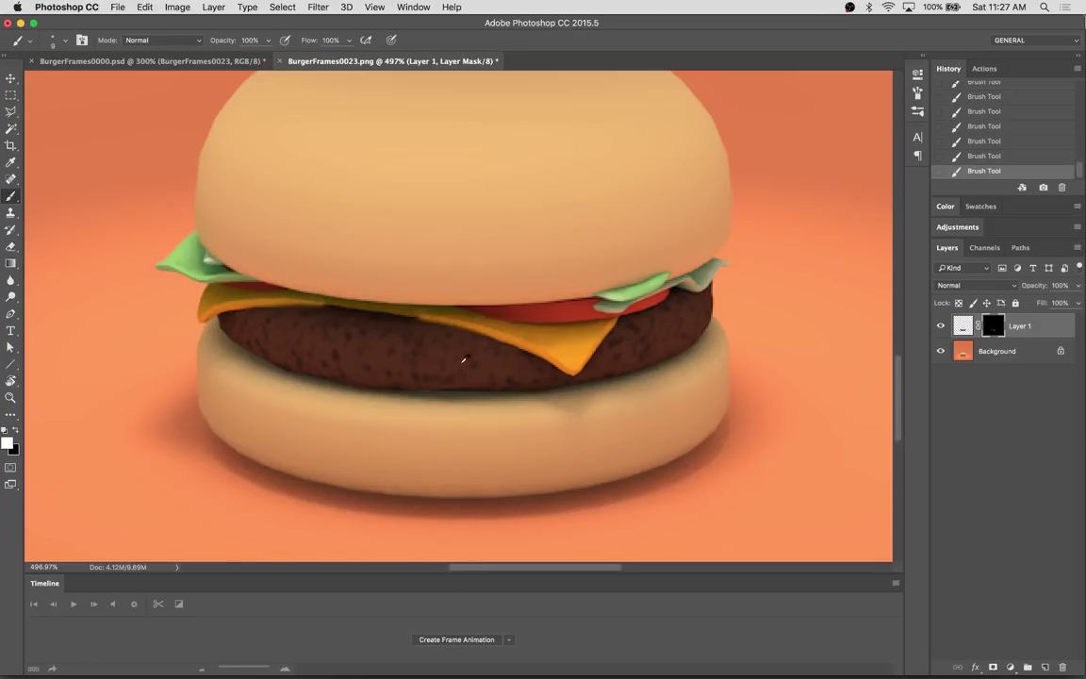
Check the whole frame, zoom back on the patty and set the eraser to 35 px
key(z)
drag(464, 358, 438, 399)
key(e)
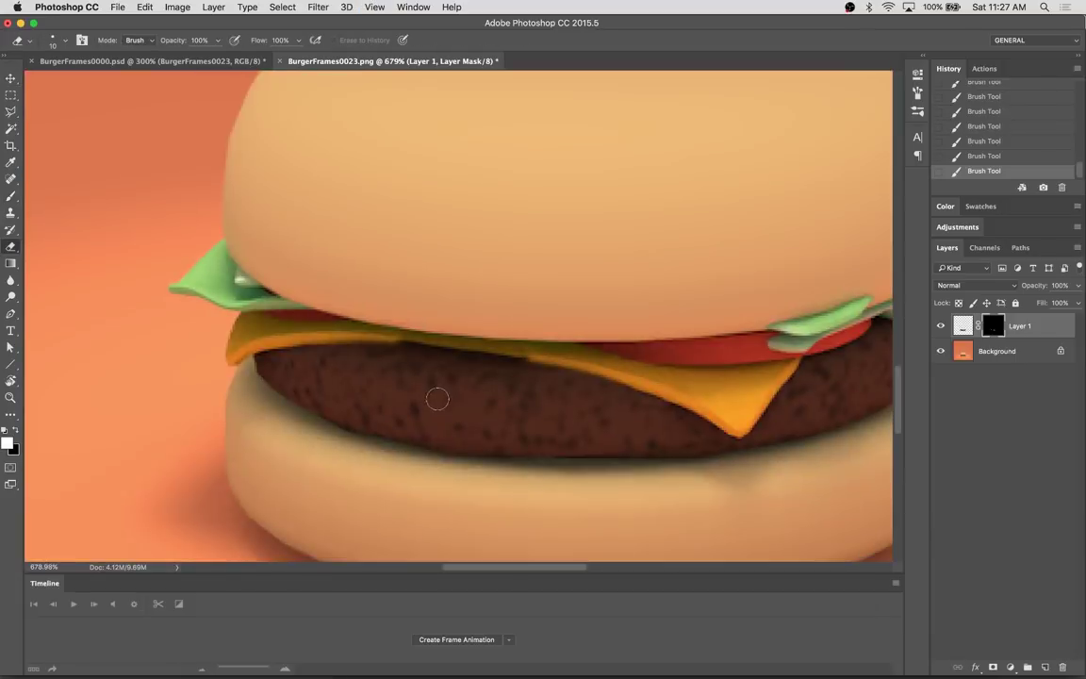
right_click(463, 388)
click(407, 369)
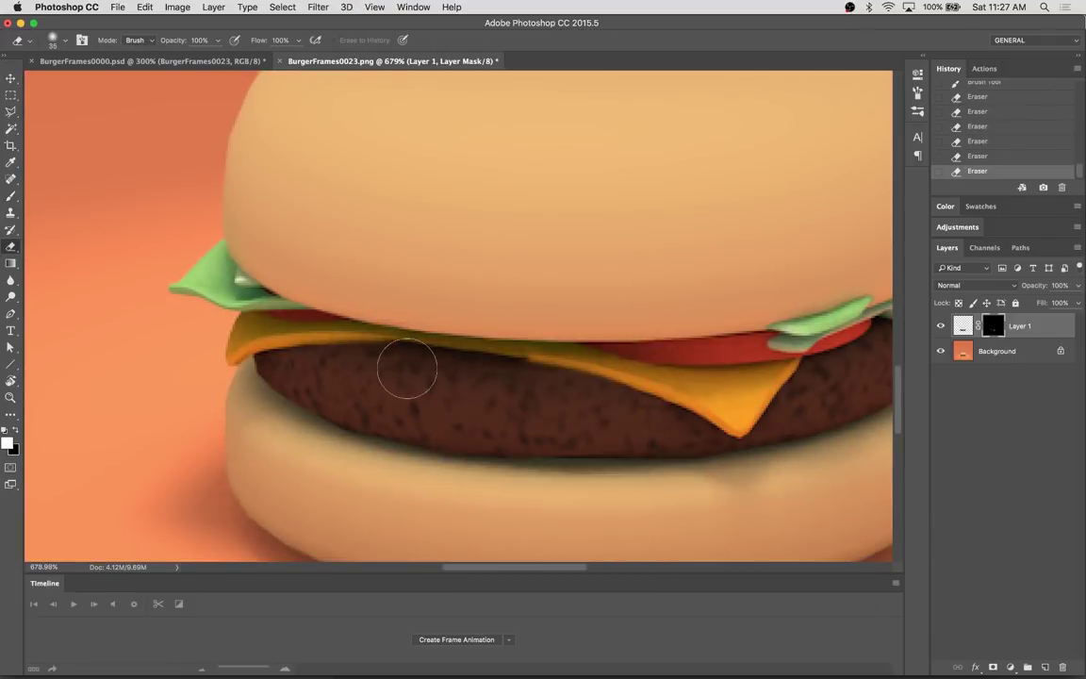
Merge the overlay into the background, then save and close BurgerFrames0023
key(ctrl+minus)
key(ctrl+minus)
key(ctrl+minus)
key(ctrl+s)
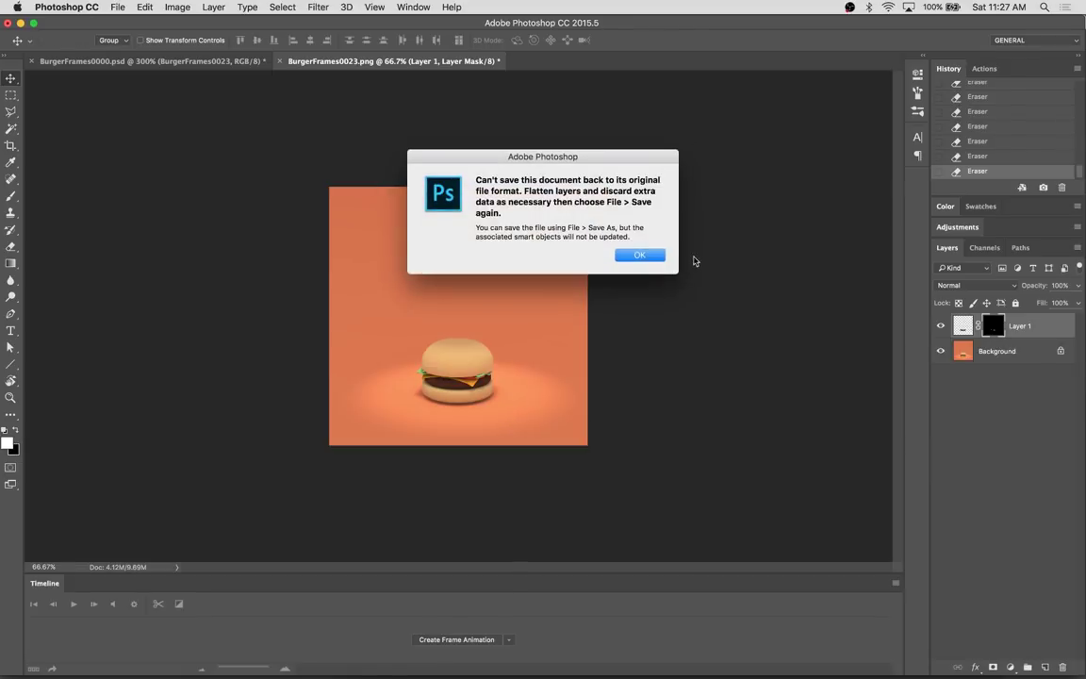
key(Return)
ctrl+click(1023, 357)
key(ctrl+w)
key(Return)
Try boosting Reds saturation in Hue/Saturation, then undo it and replay the animation
key(ctrl+minus)
key(ctrl+minus)
key(ctrl+minus)
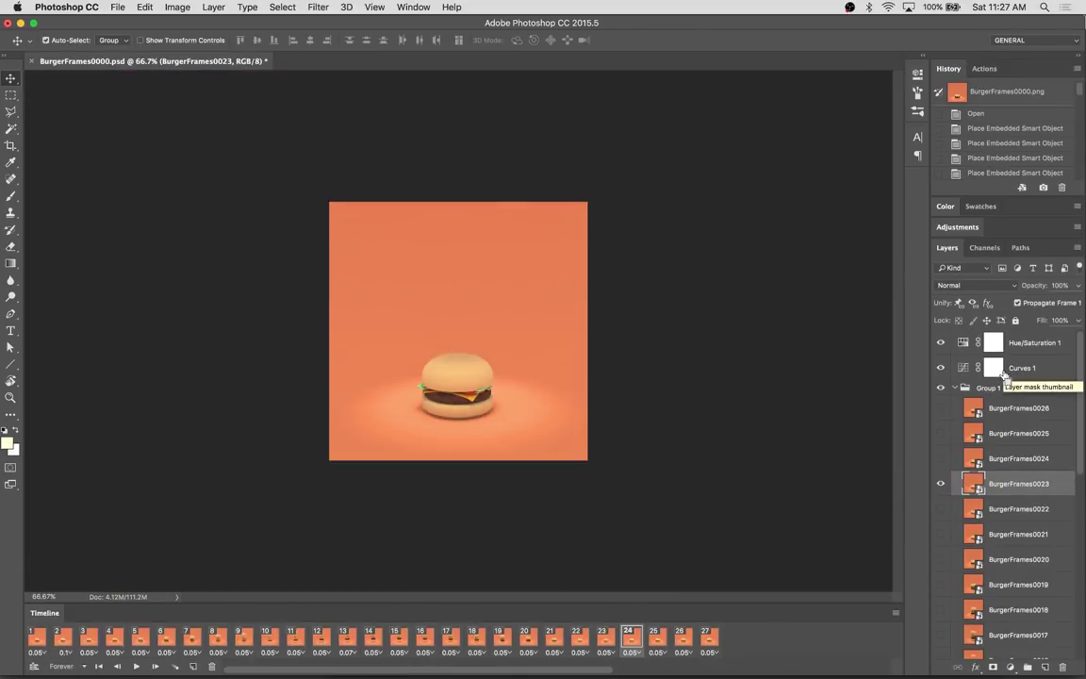
key(ctrl+plus)
click(139, 667)
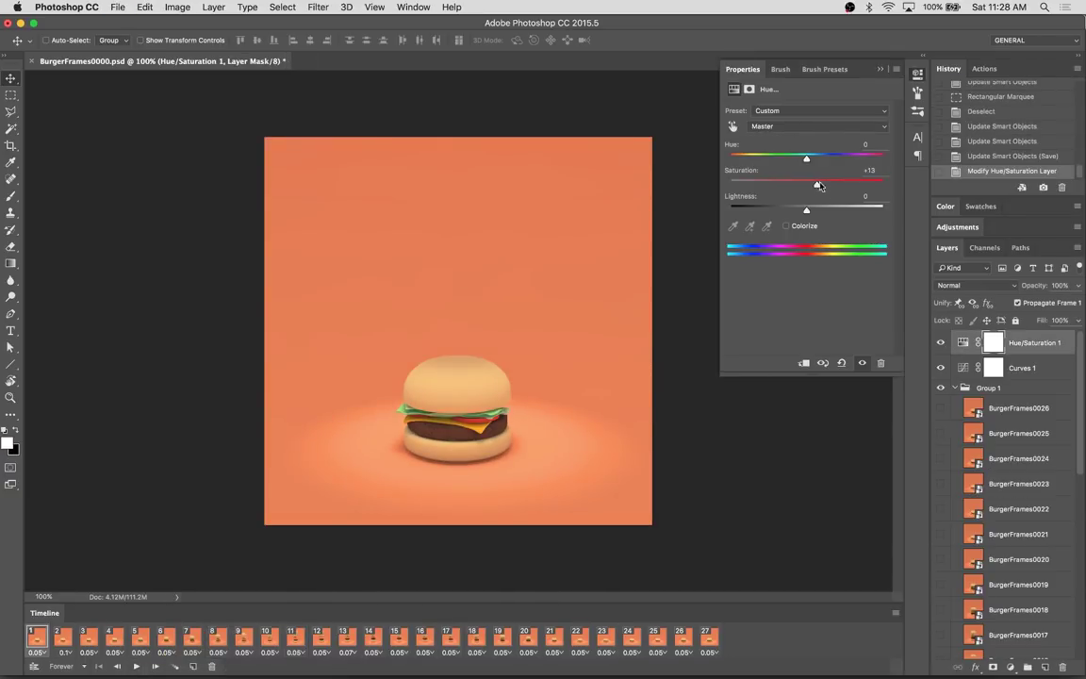
click(788, 127)
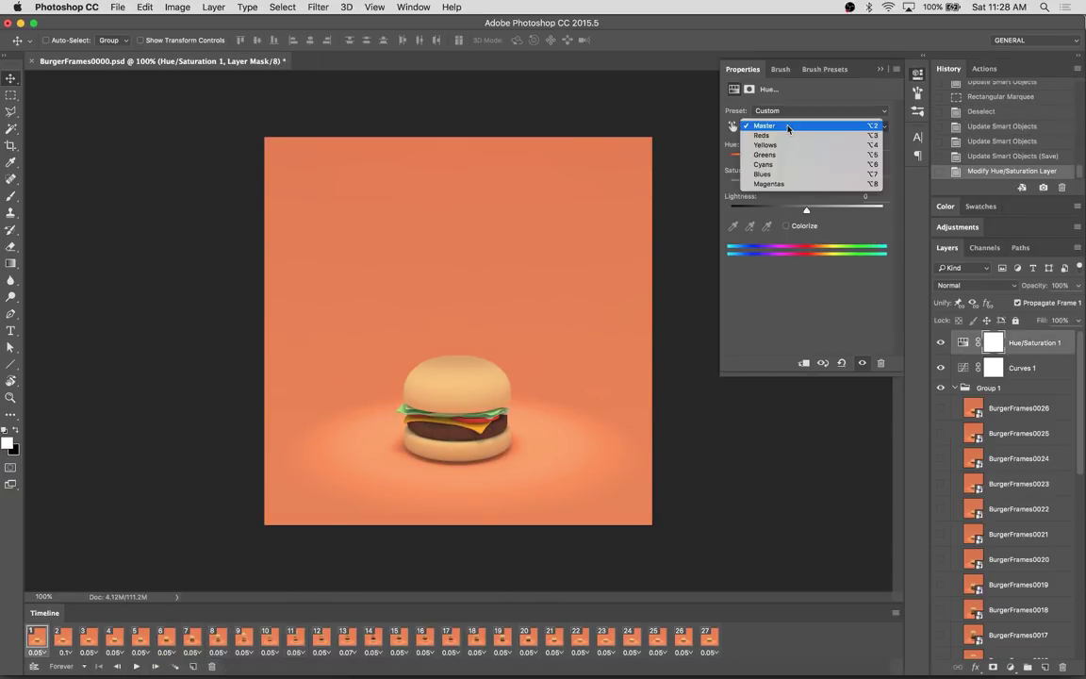
click(804, 166)
key(alt+3)
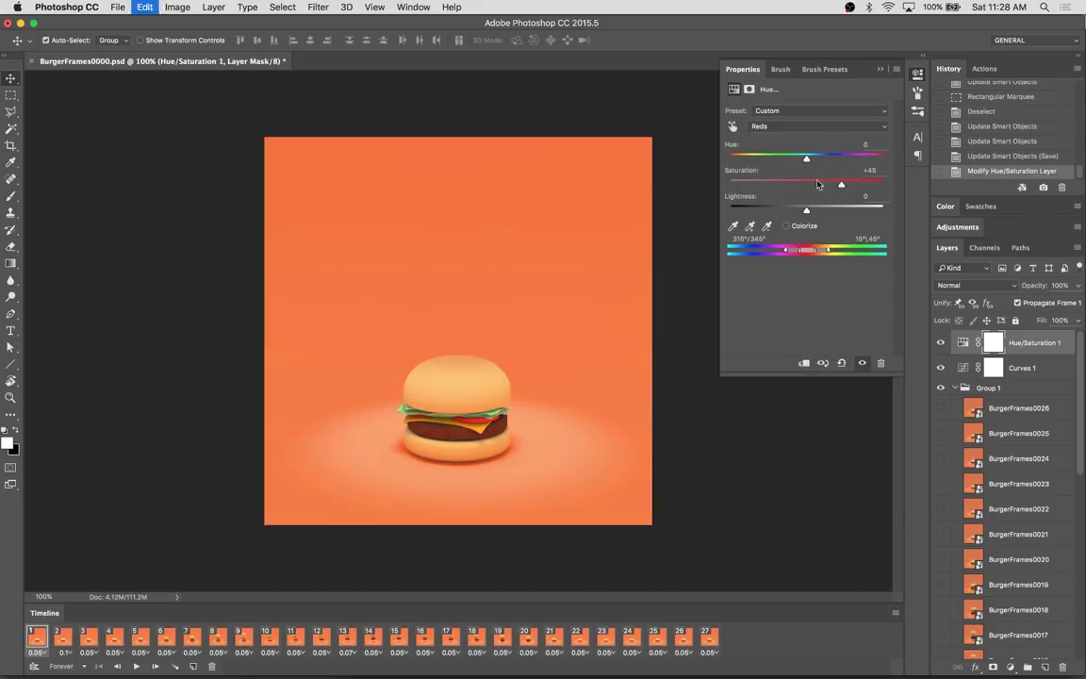
key(space)
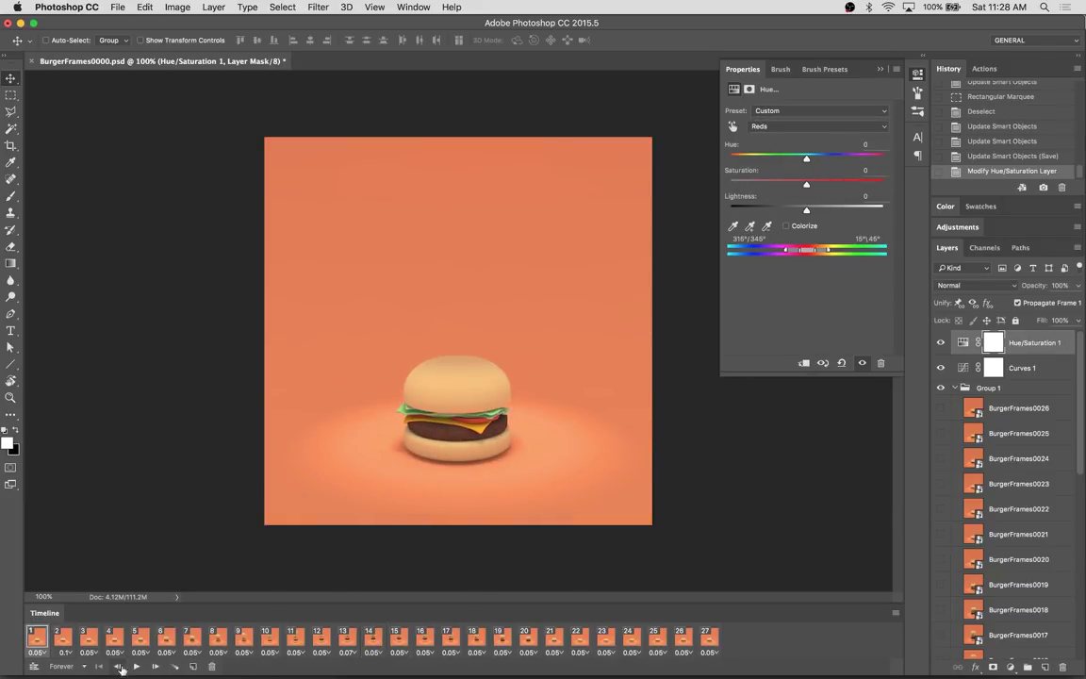
Add a Brightness/Contrast adjustment layer at brightness 6, contrast 18, preview it, and save
click(1010, 667)
click(953, 469)
mouse_move(803, 170)
mouse_down()
mouse_move(820, 170)
mouse_move(813, 151)
mouse_up()
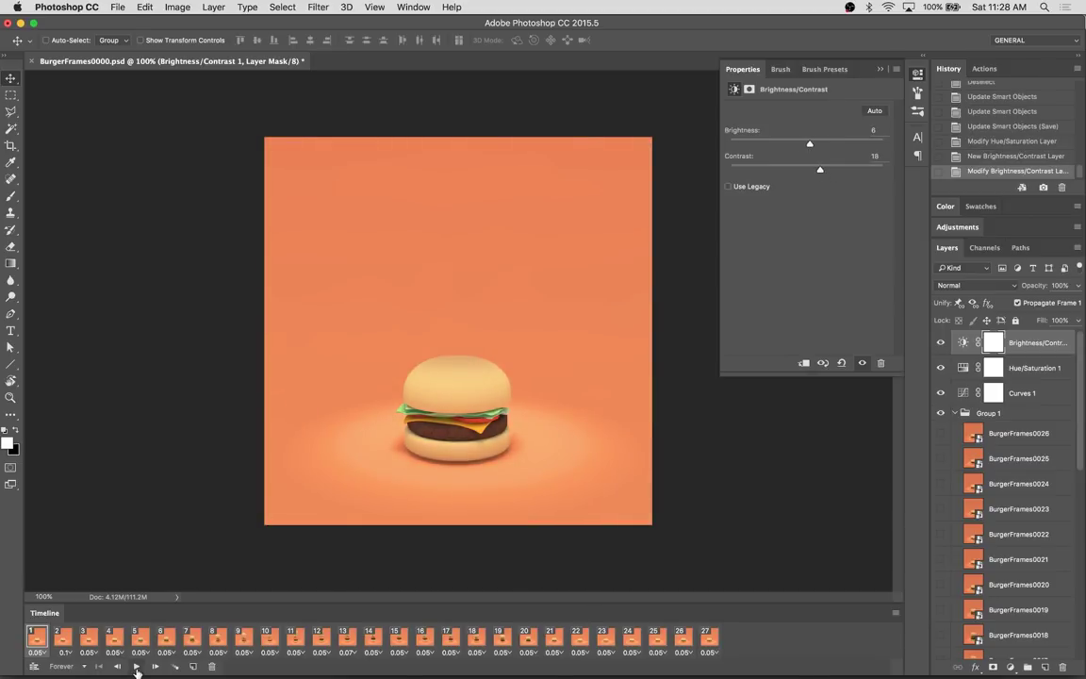
click(136, 667)
key(super+s)
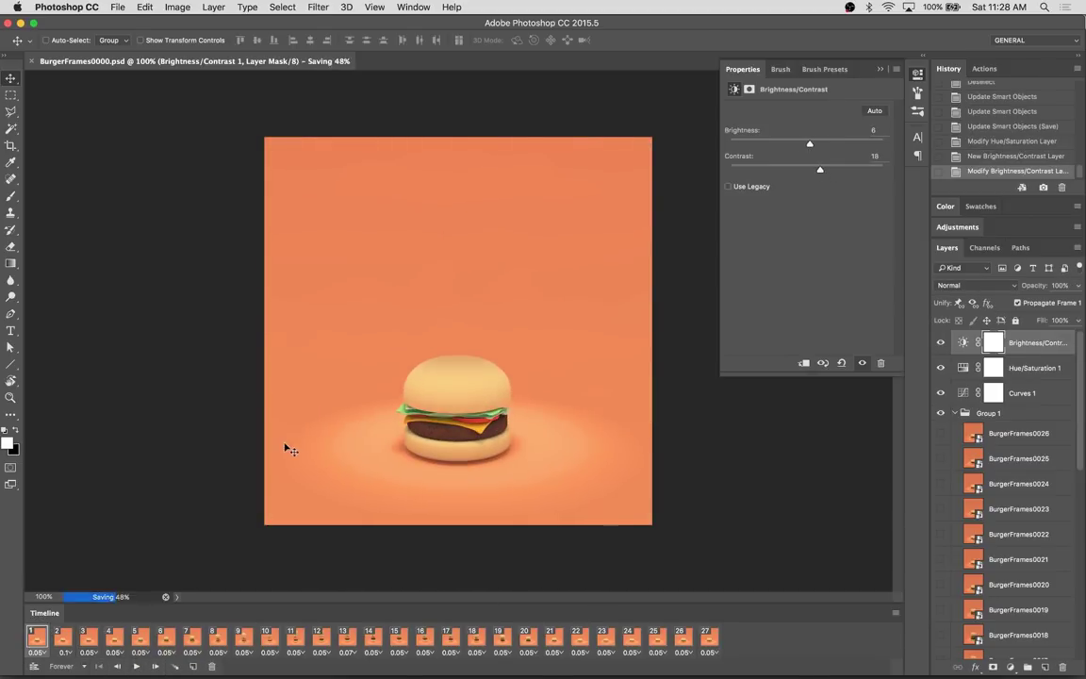
click(290, 450)
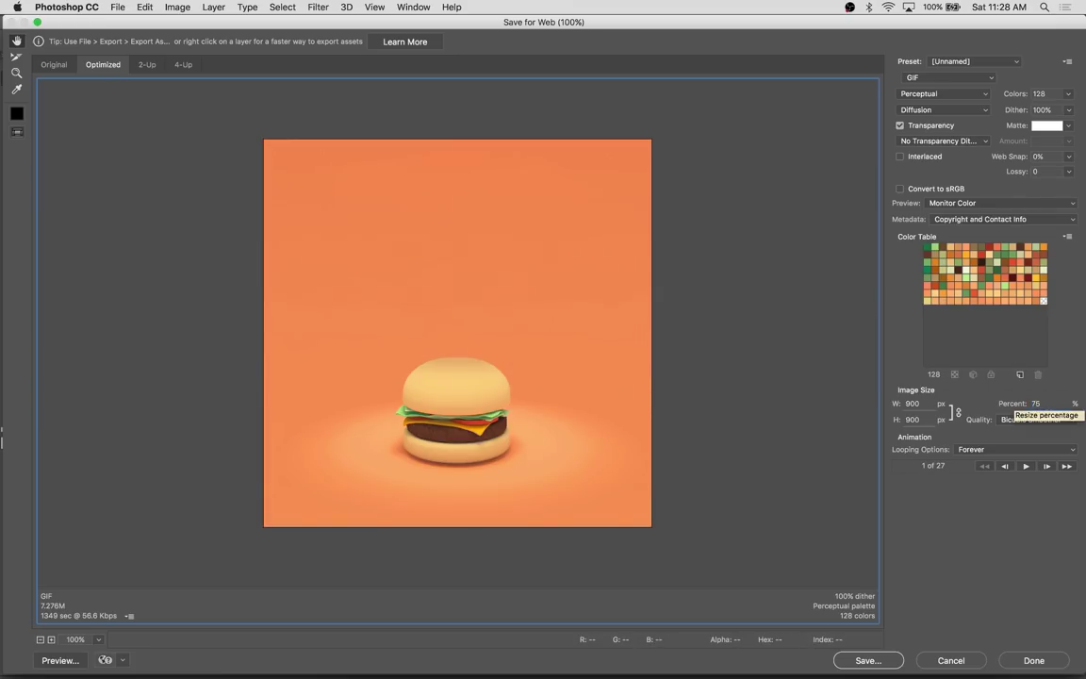
Preview the GIF animation at 64 colours, then set Colors back to 128
click(1067, 94)
click(1049, 165)
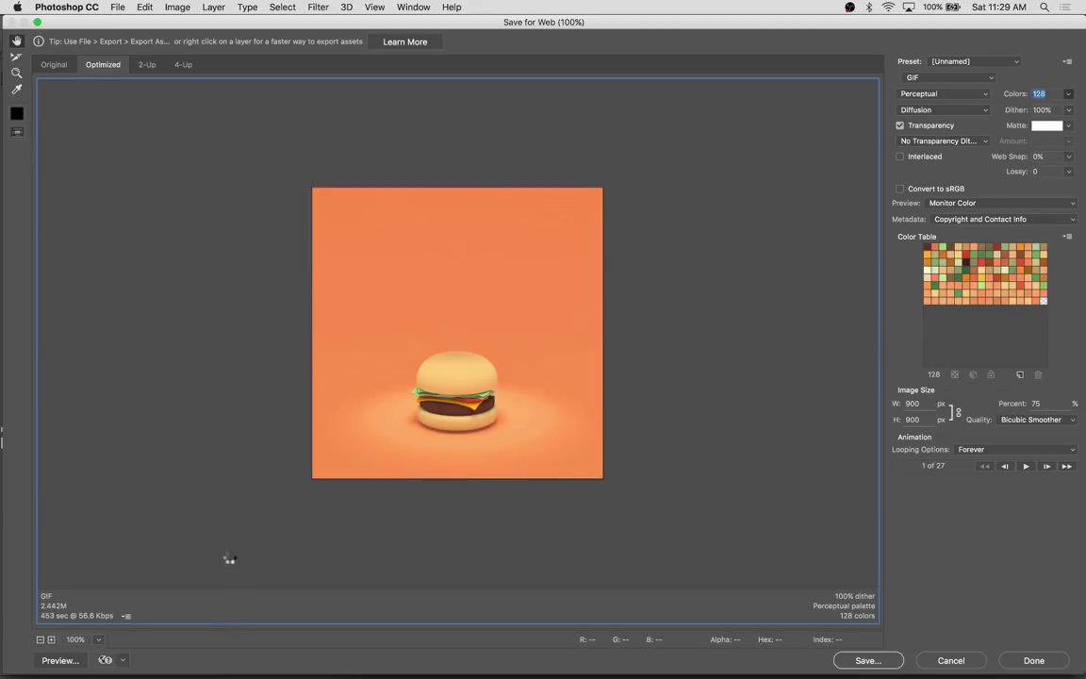
text(64)
click(1026, 466)
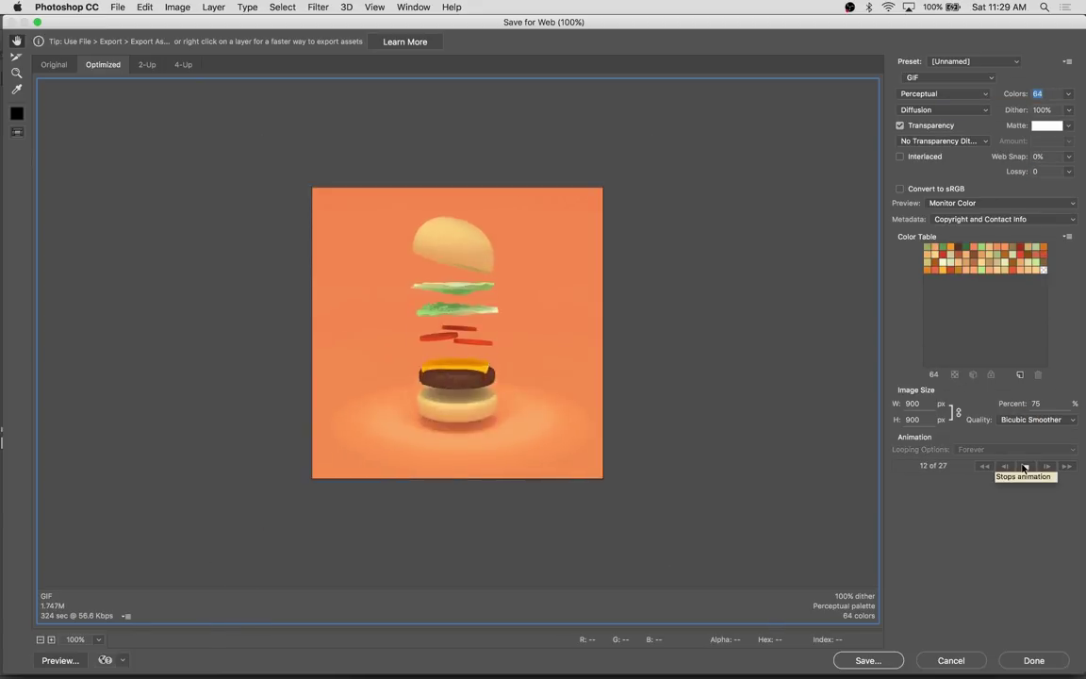
click(1068, 93)
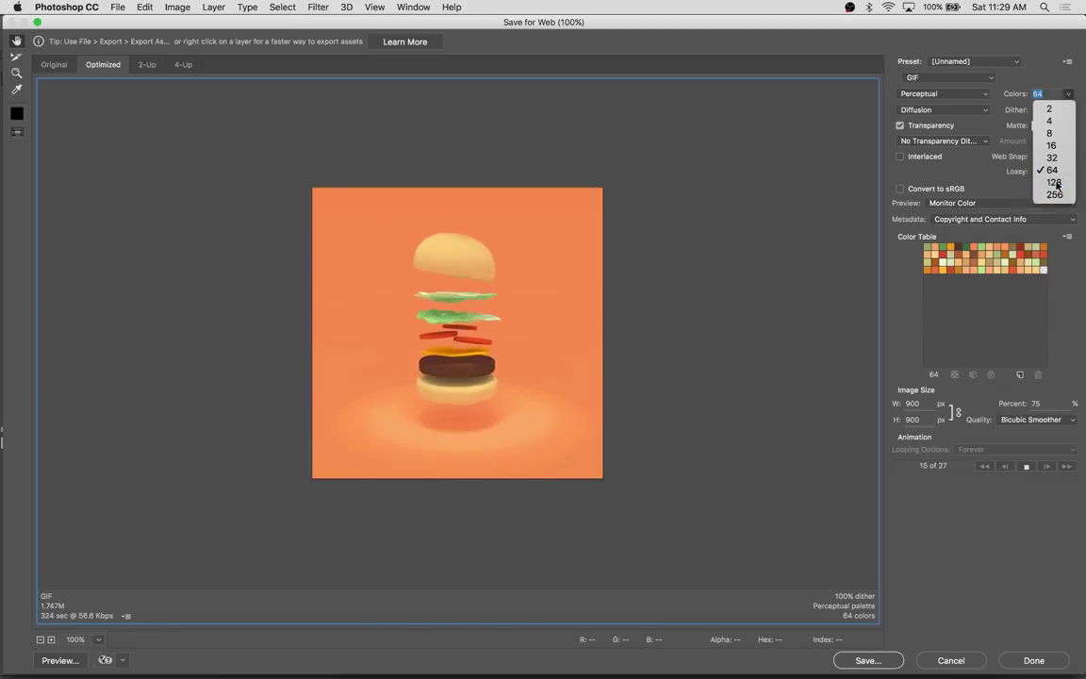
click(1049, 176)
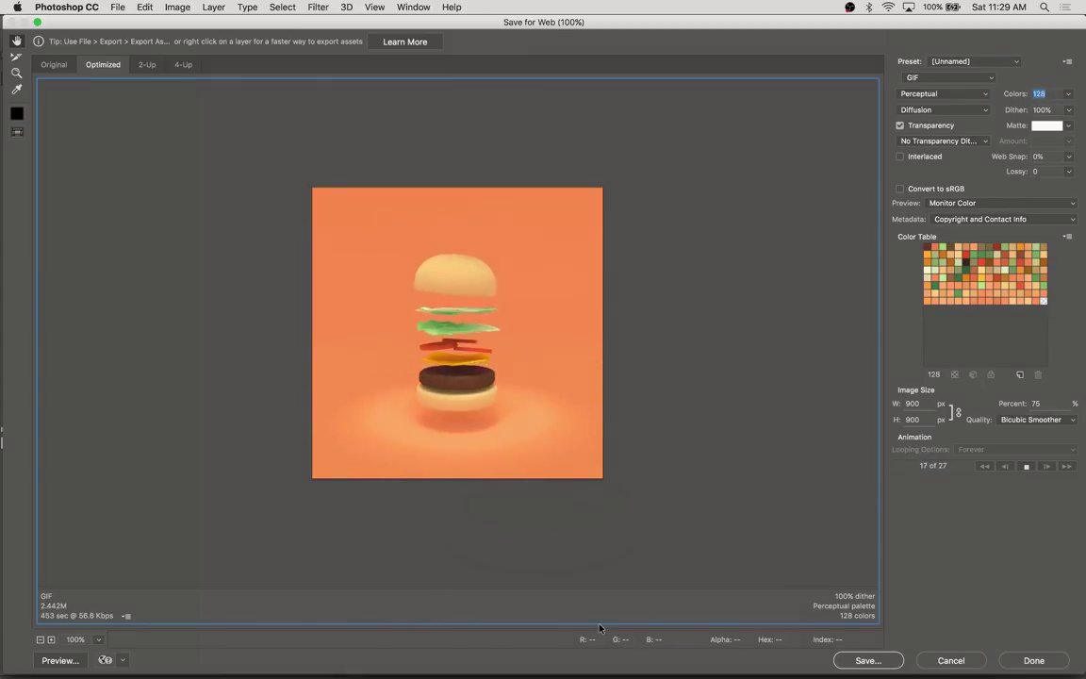